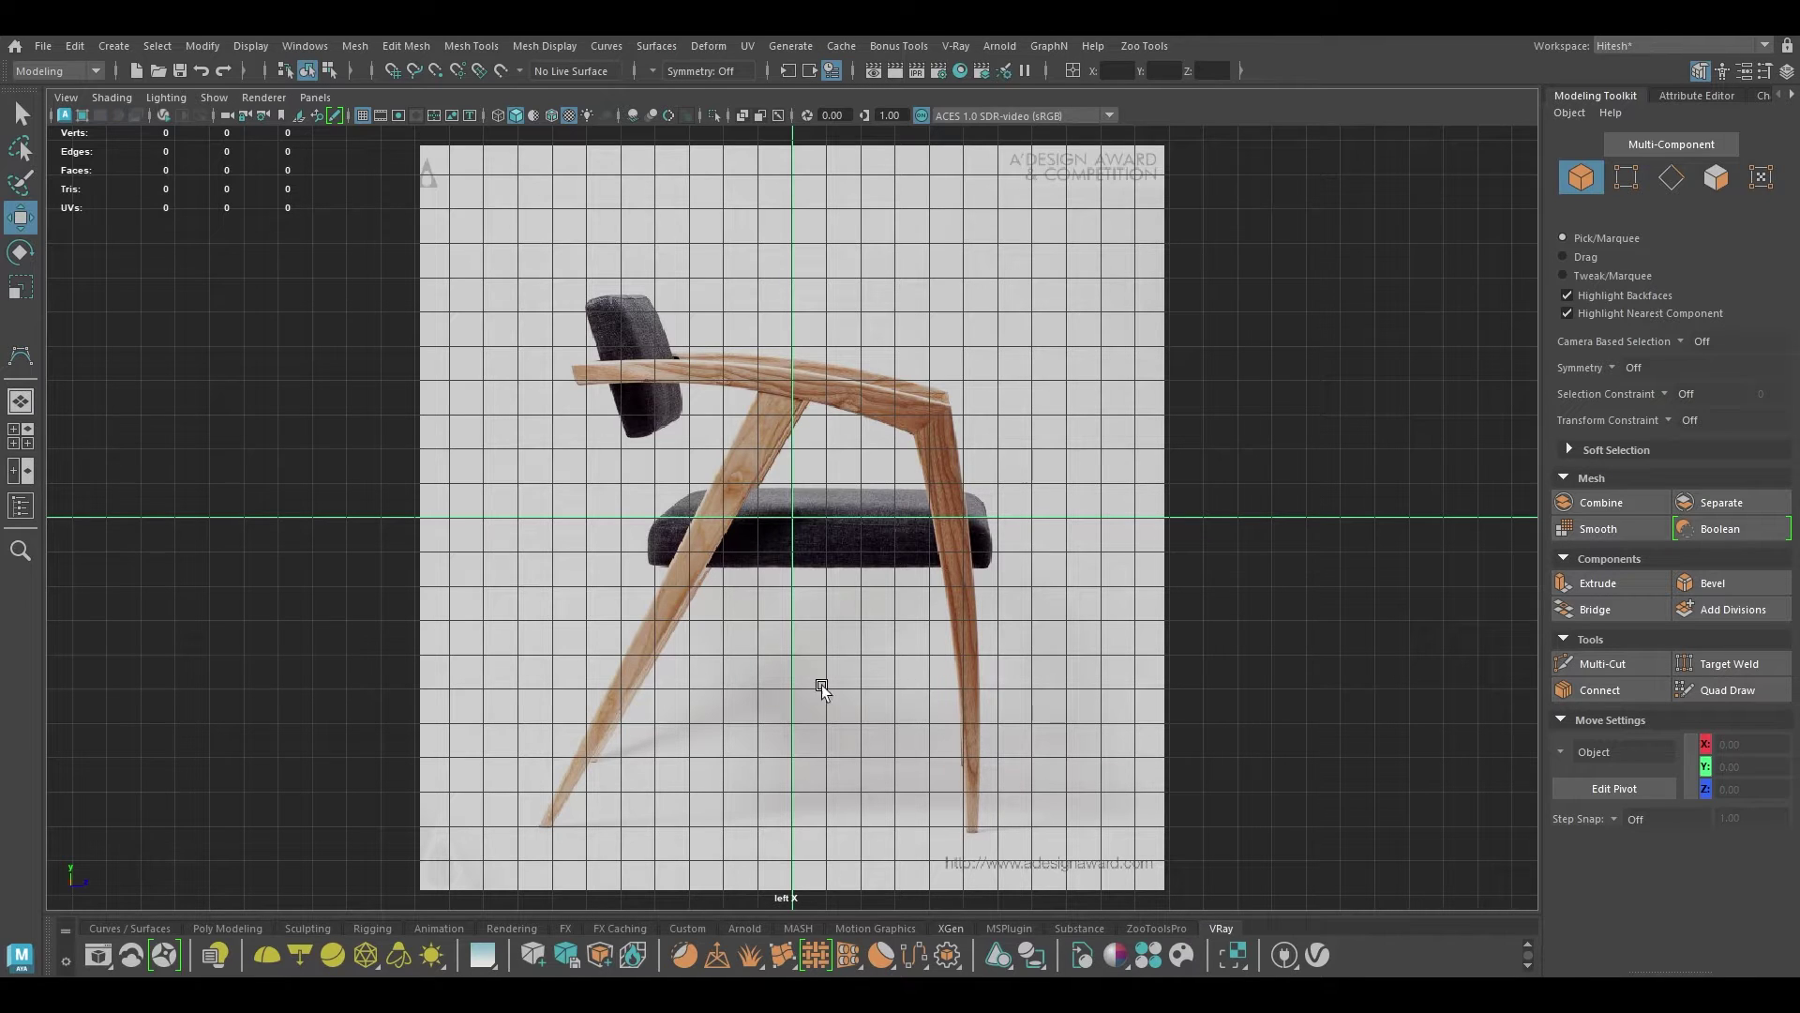
Step: Activate the CV Curve tool with the curve degree set to 3 Cubic for tracing the chair's armrest
{"action": "scroll", "coordinate": [703, 519], "scroll_direction": "up", "scroll_amount": 10}
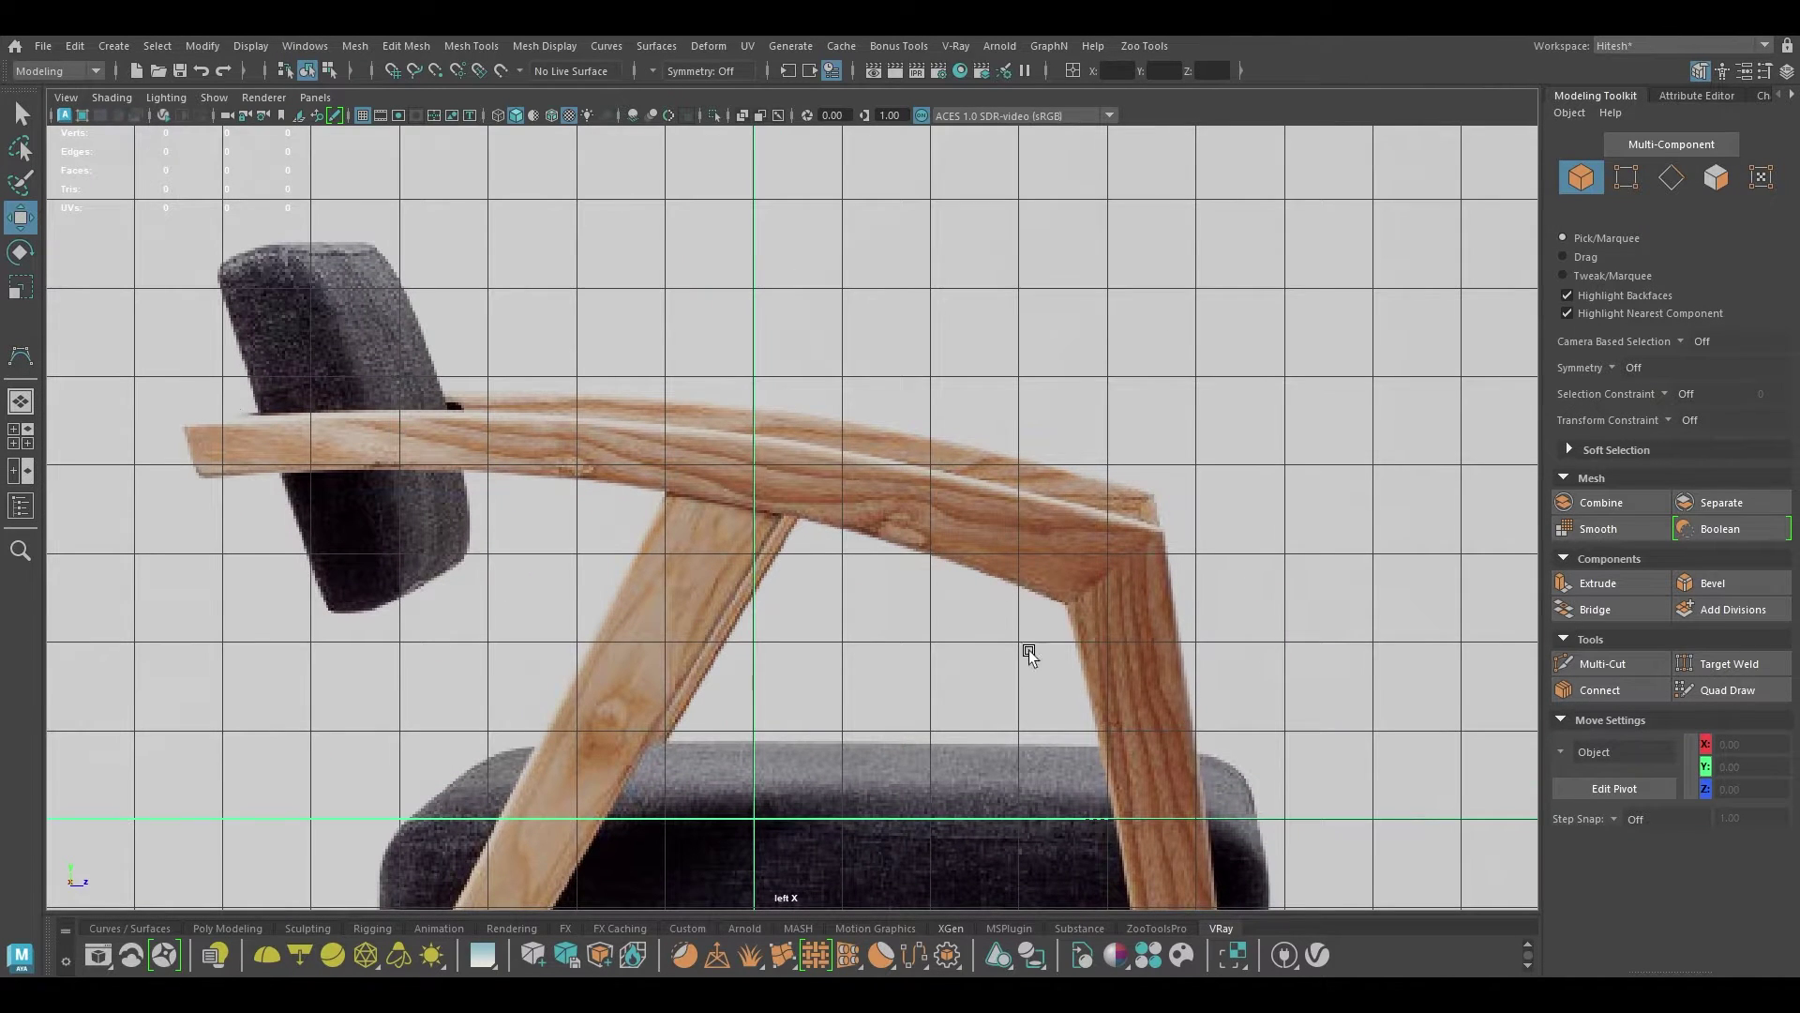
{"action": "middle_click_drag", "start_coordinate": [581, 521], "coordinate": [799, 469], "text": "alt"}
{"action": "right_click", "coordinate": [623, 363], "text": "shift"}
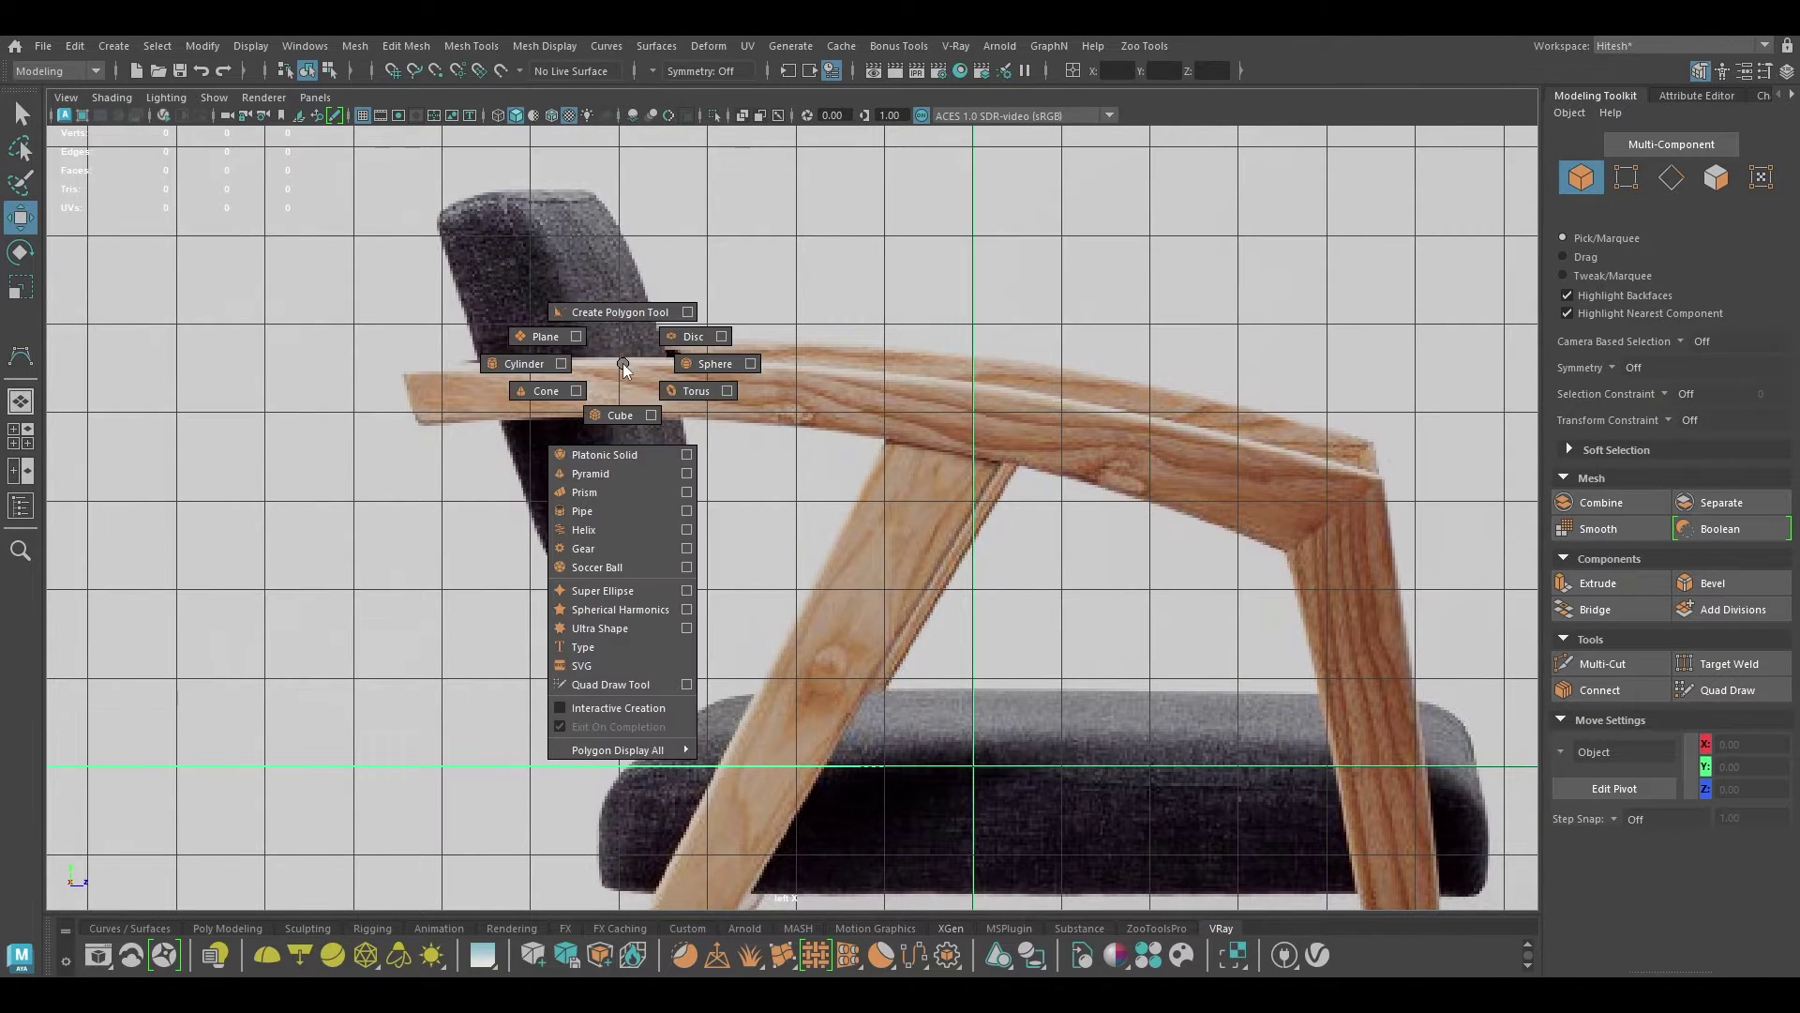
{"action": "left_click", "coordinate": [114, 45]}
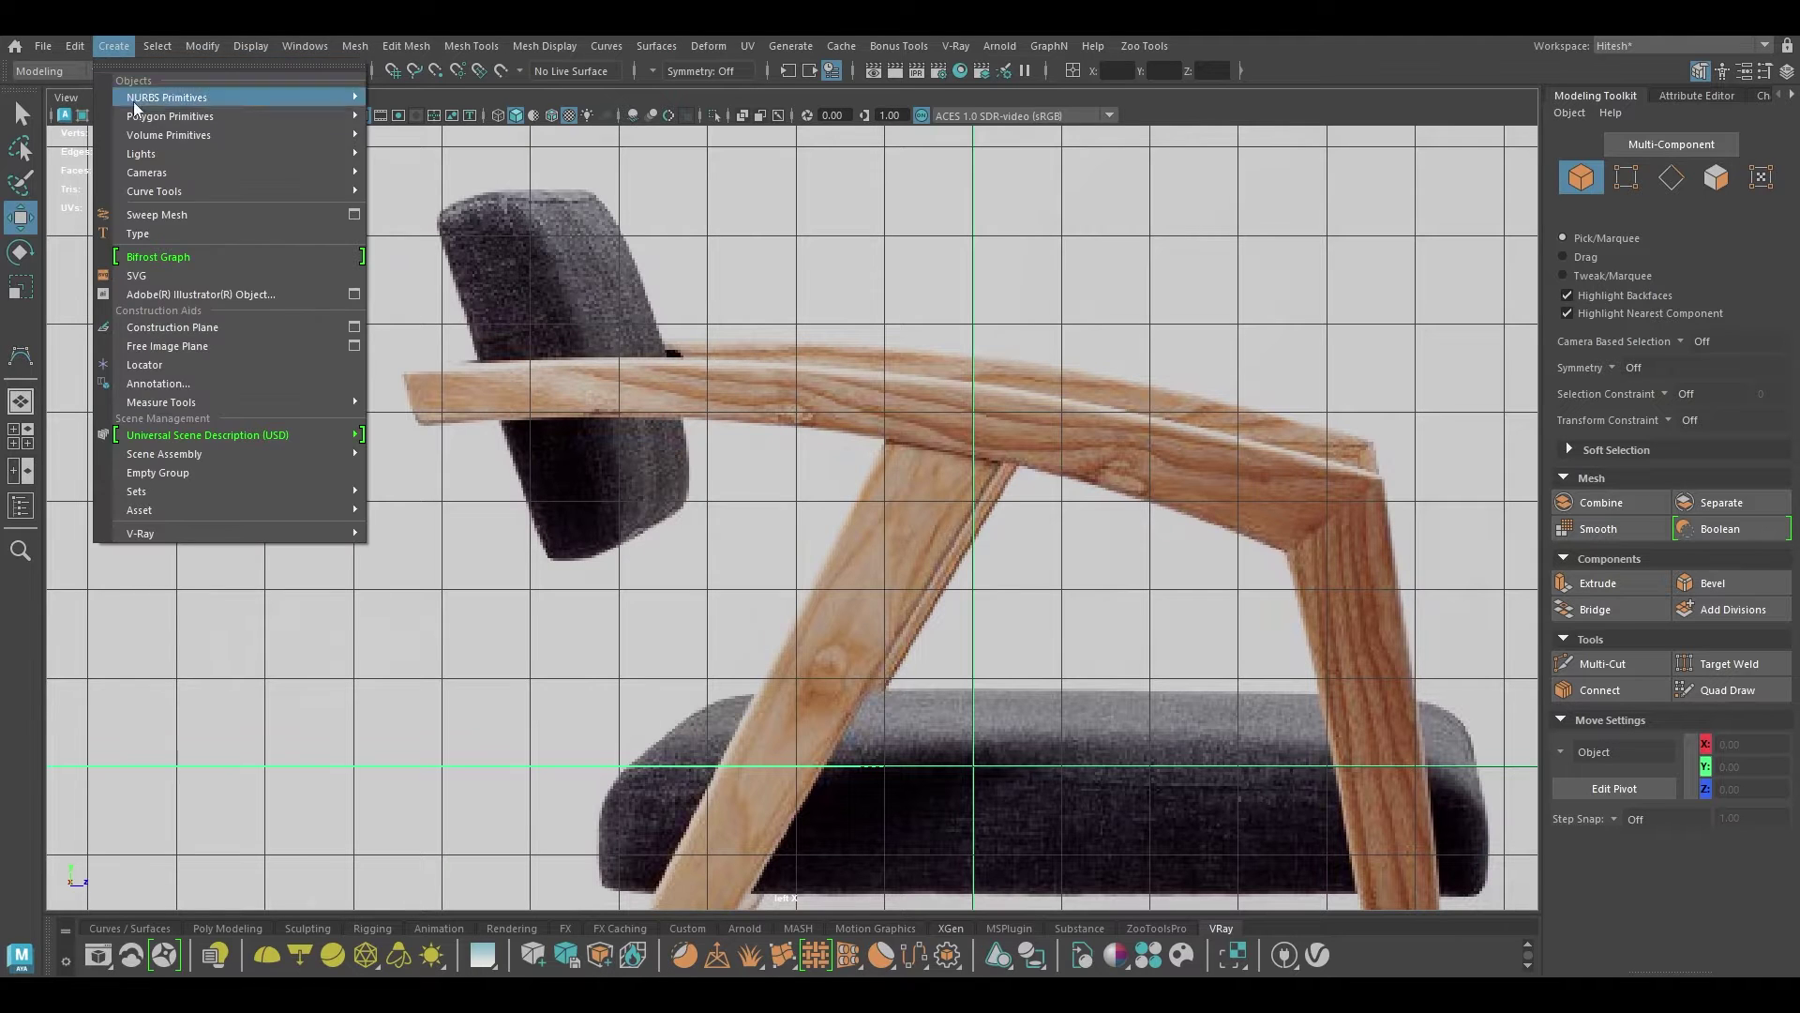
{"action": "mouse_move", "coordinate": [180, 190]}
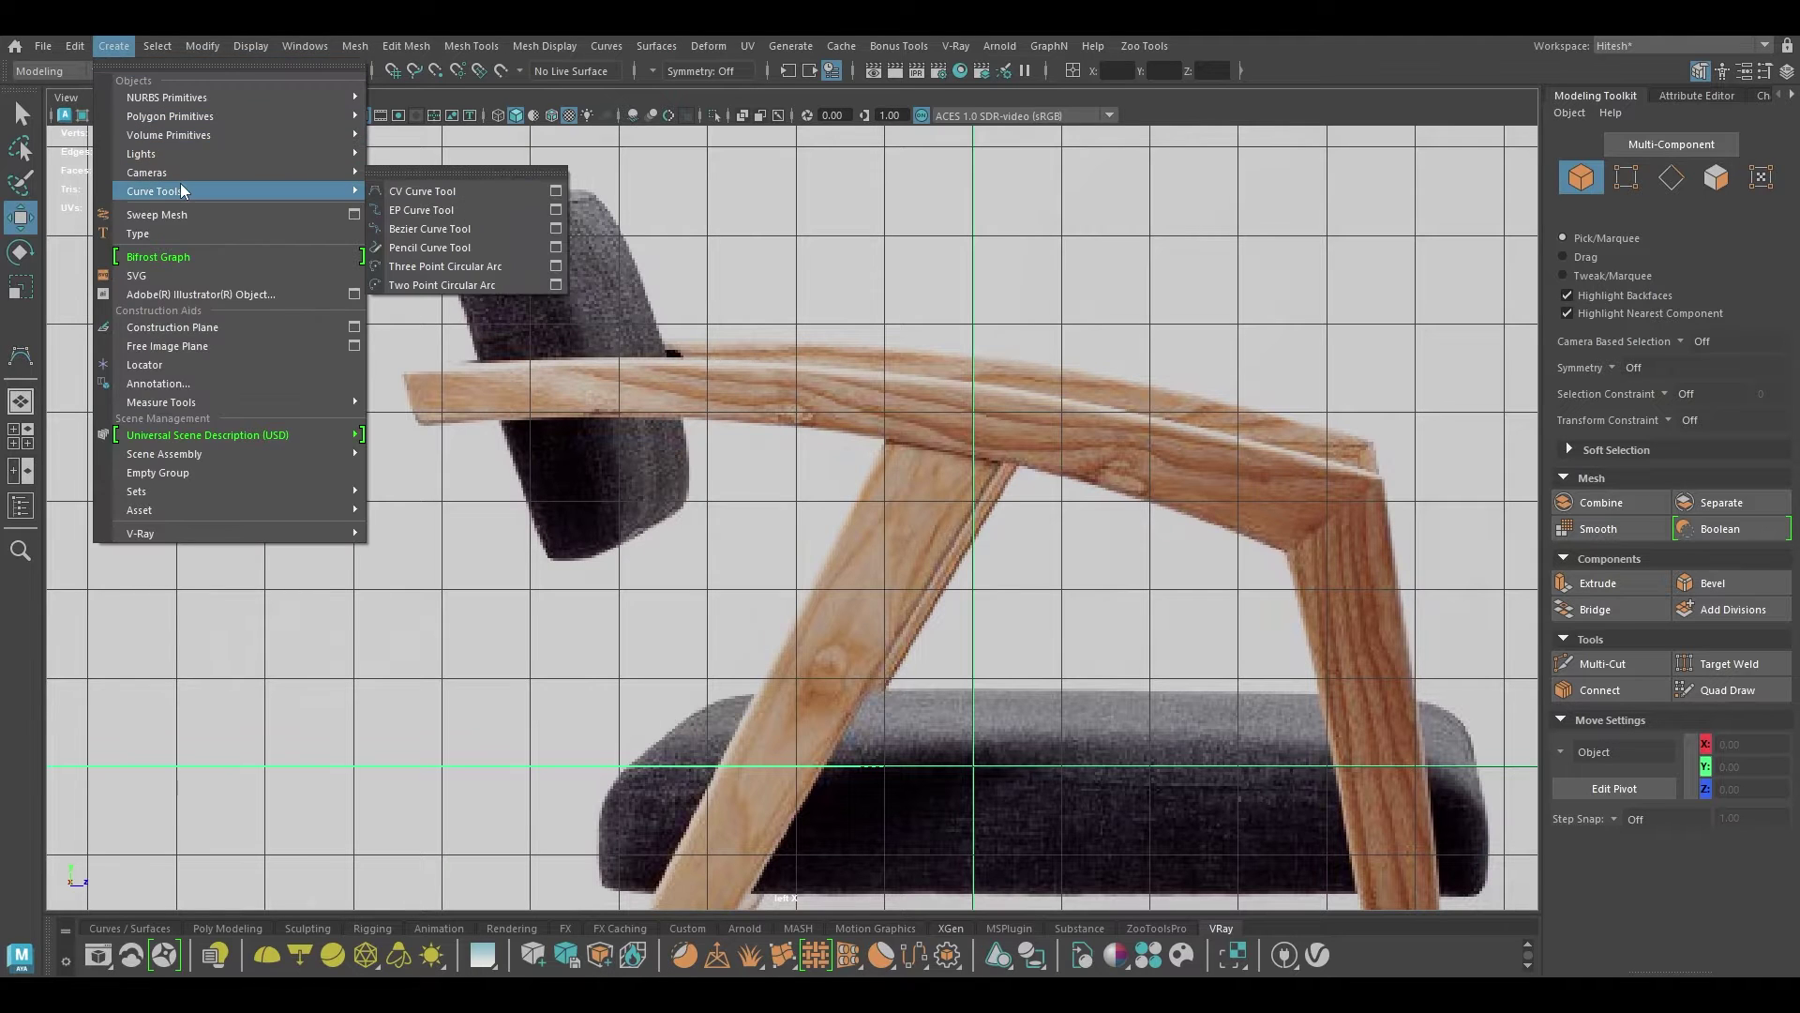
{"action": "left_click", "coordinate": [442, 194]}
{"action": "middle_click_drag", "start_coordinate": [885, 422], "coordinate": [724, 400], "text": "alt"}
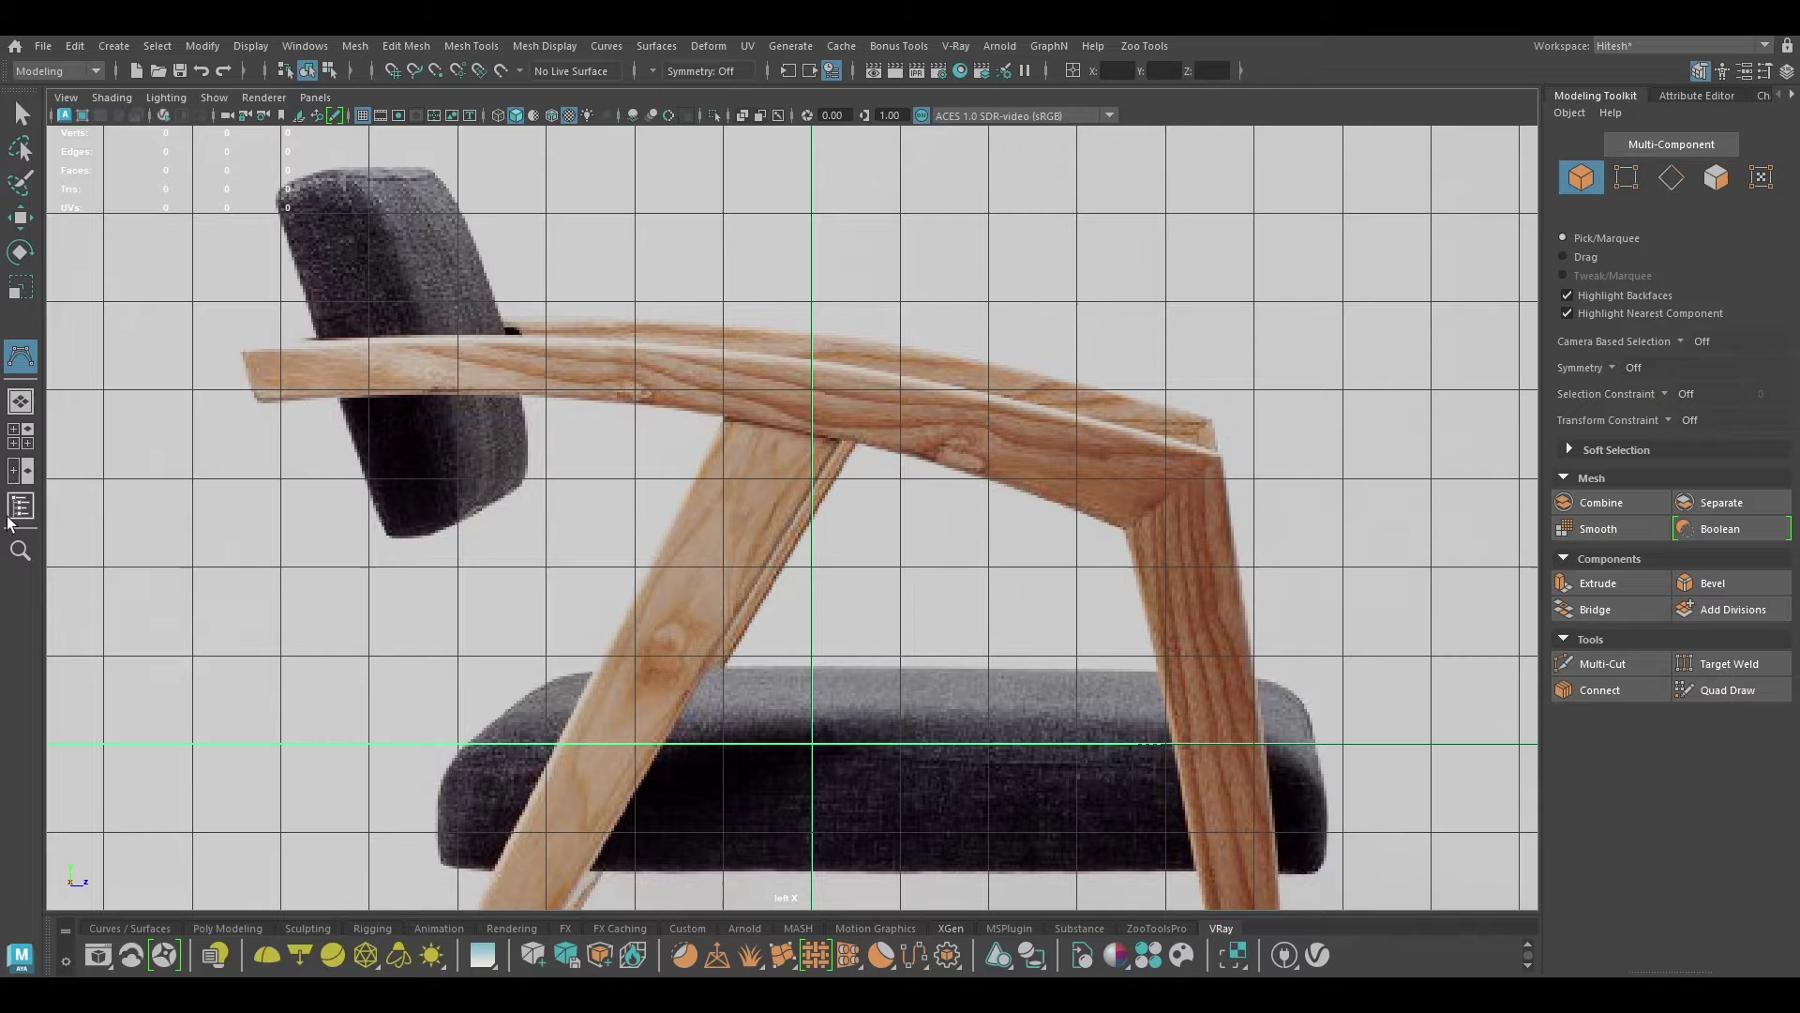
{"action": "double_click", "coordinate": [21, 354]}
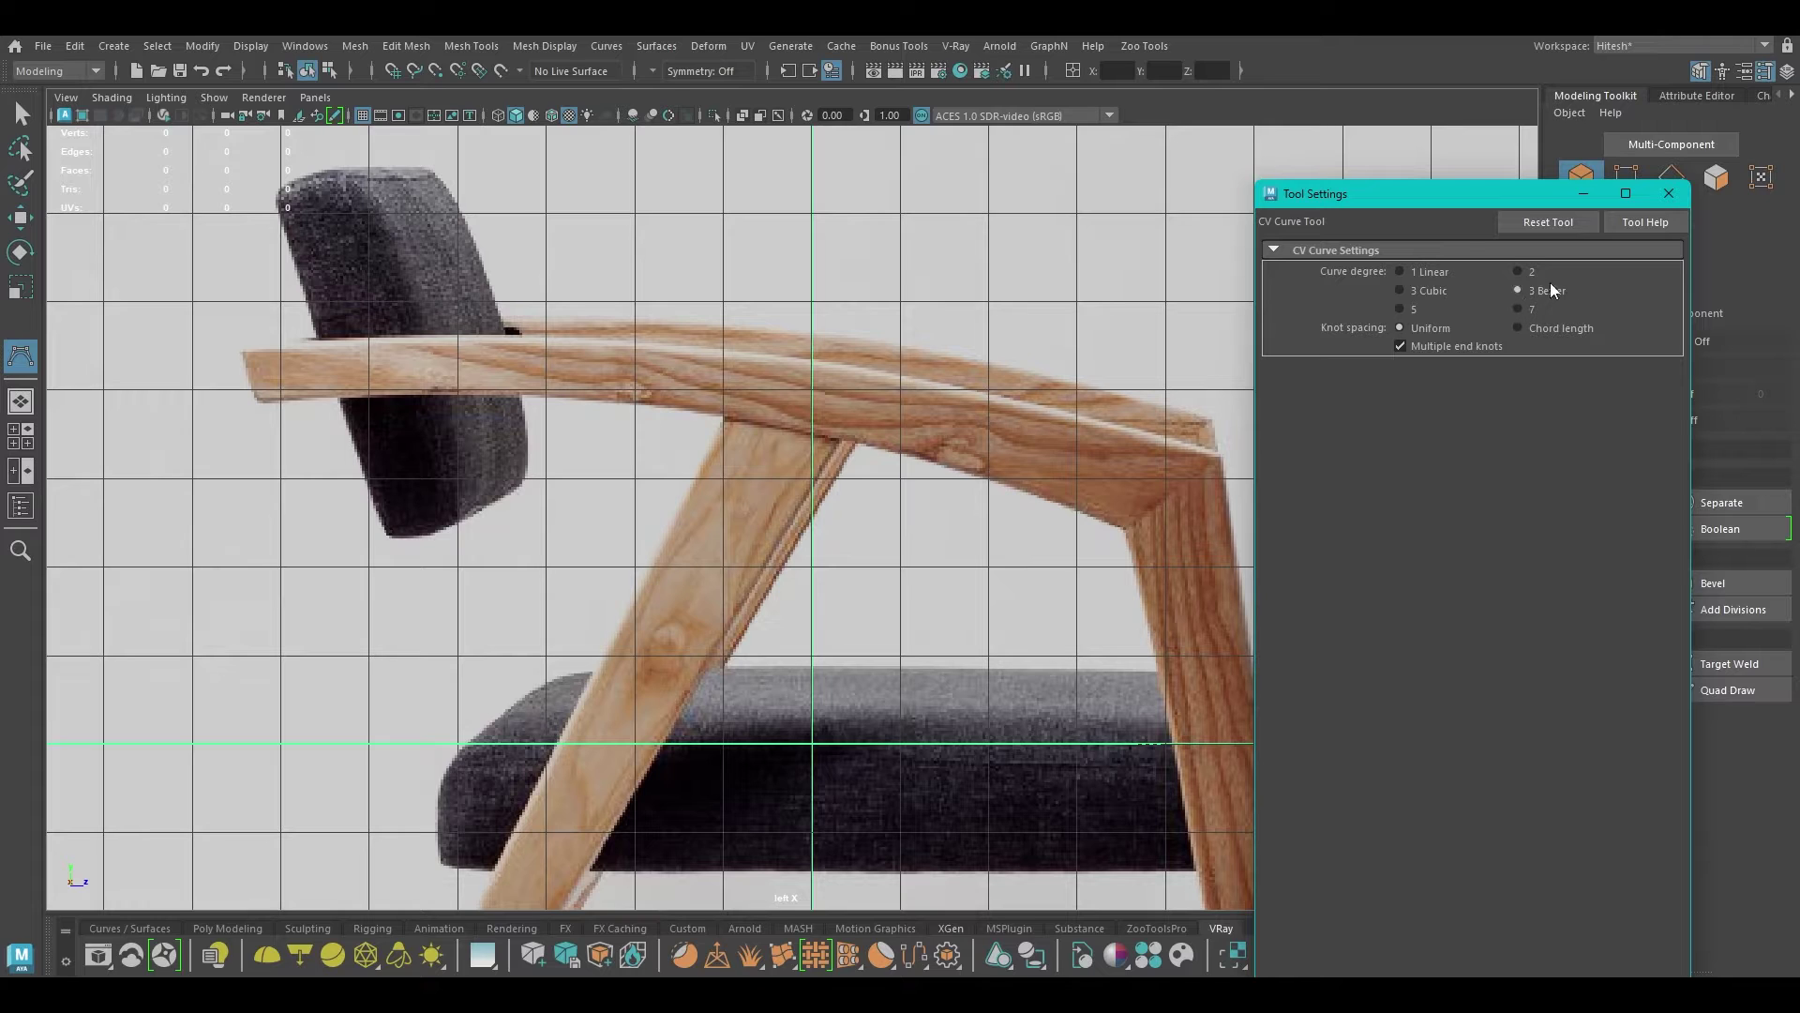
{"action": "left_click_drag", "start_coordinate": [1415, 200], "coordinate": [1504, 204]}
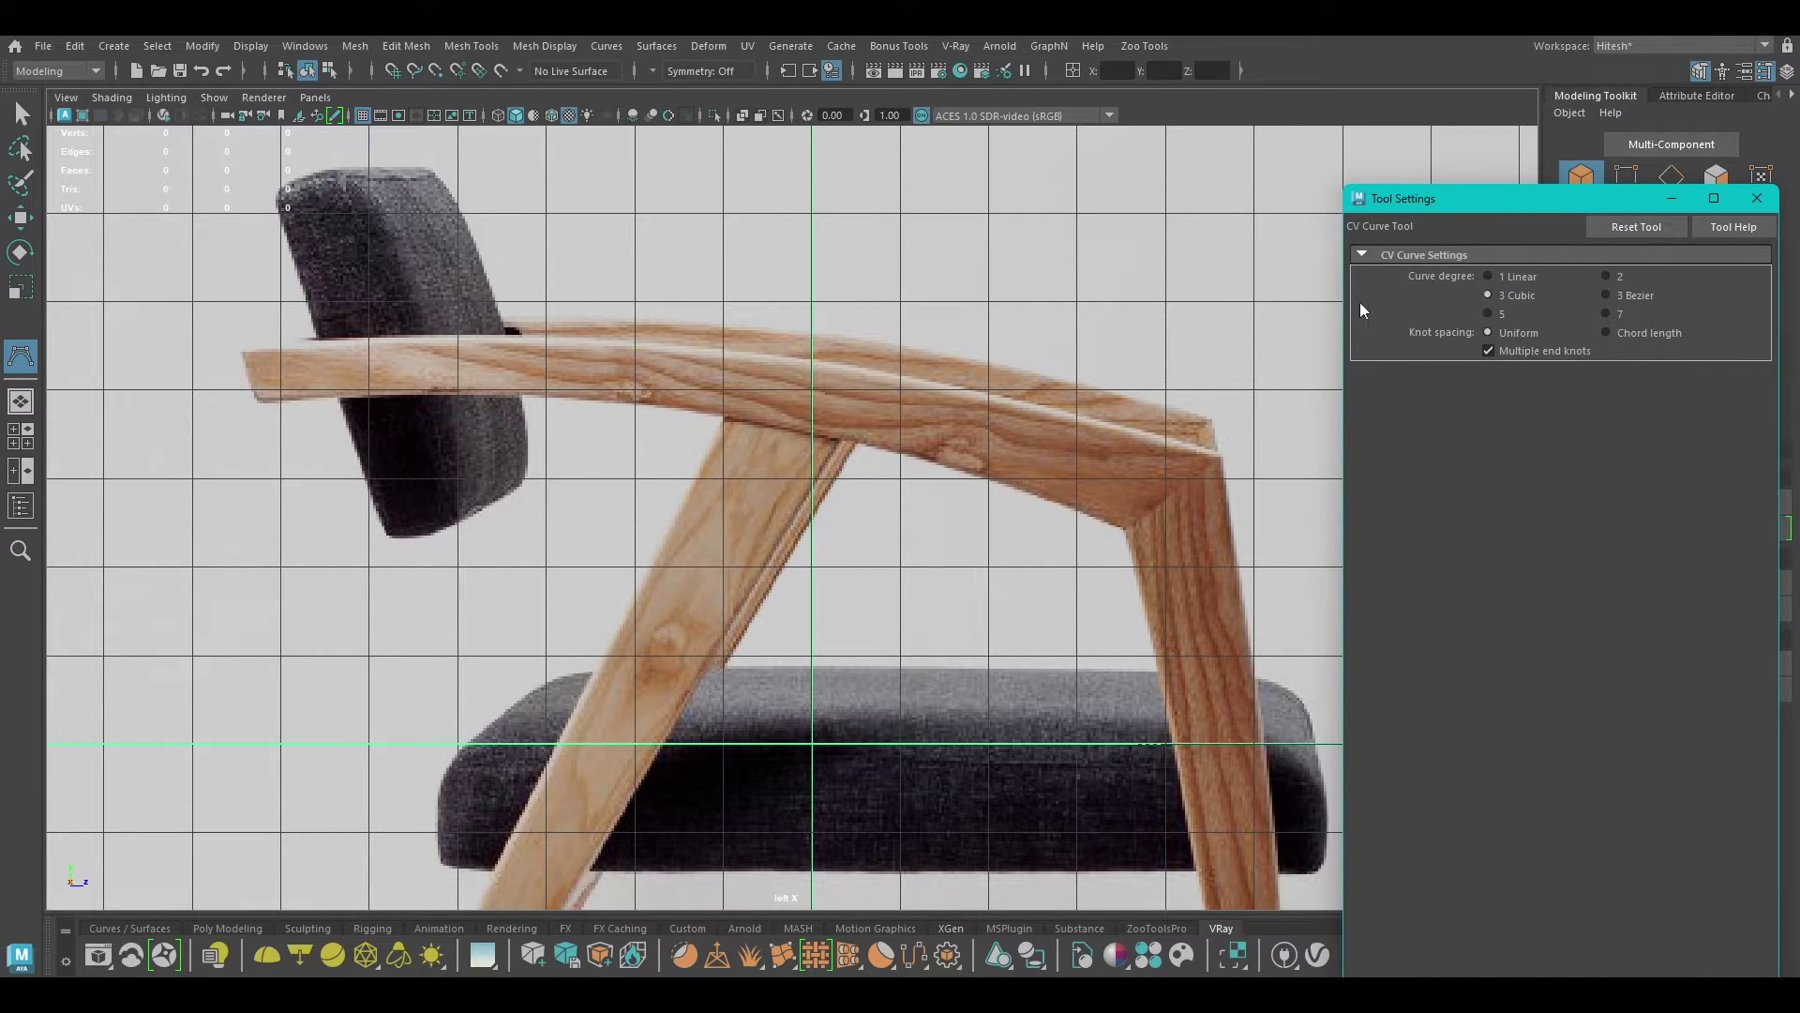
Step: Draw a four-point CV curve along the armrest's upper edge, from its back end to the front corner
{"action": "left_click", "coordinate": [242, 351]}
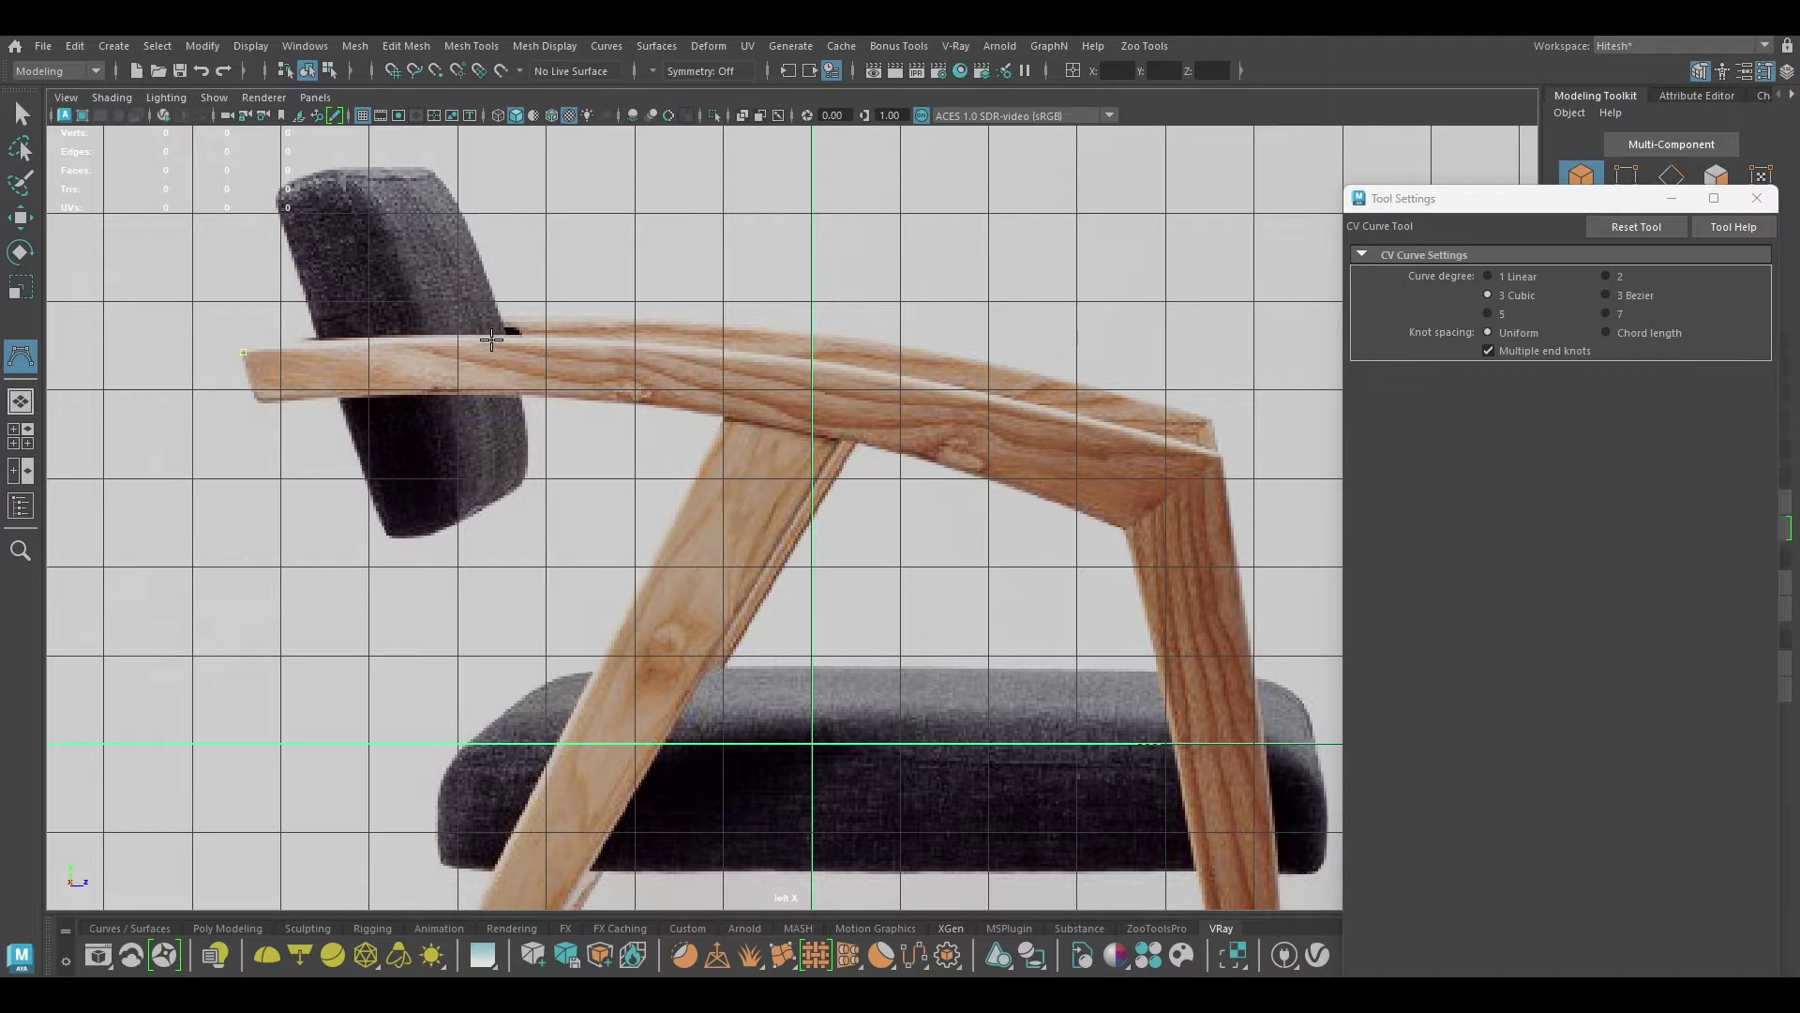
{"action": "left_click", "coordinate": [494, 338]}
{"action": "left_click", "coordinate": [824, 362]}
{"action": "left_click", "coordinate": [1213, 457]}
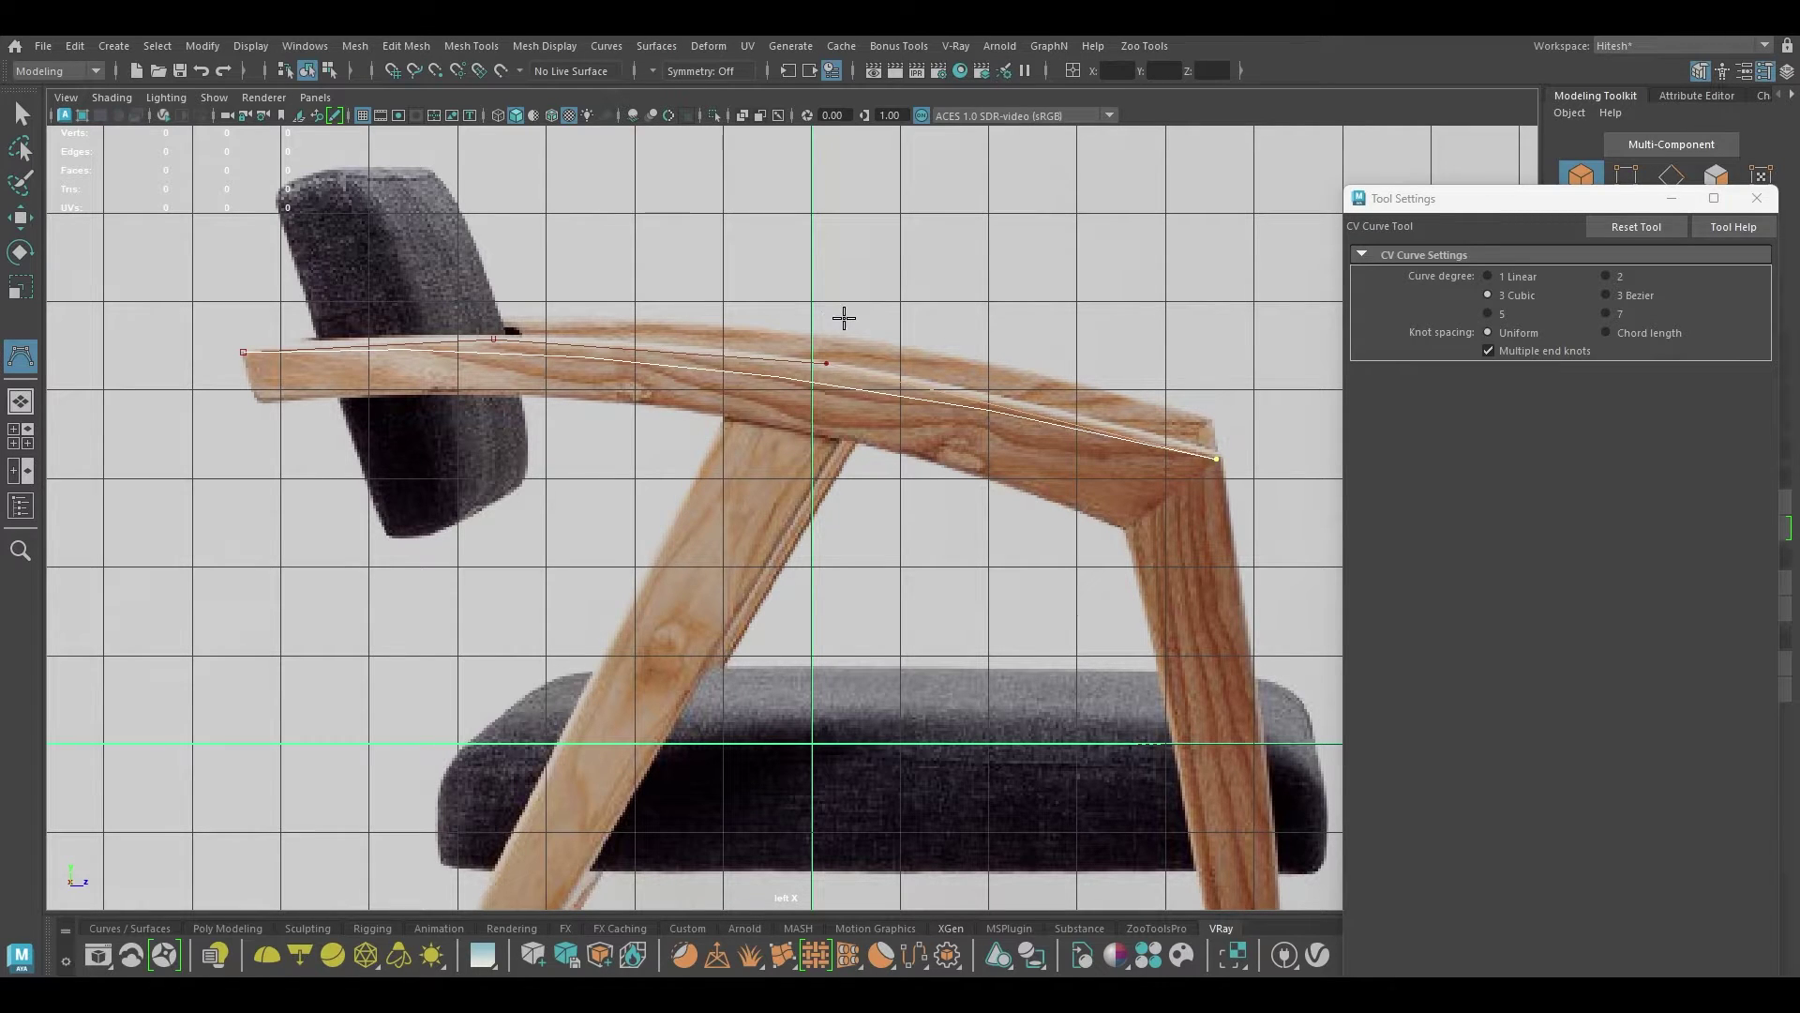
{"action": "key", "text": "w"}
Step: Raise the upper curve's two middle control vertices and nudge its front end vertex onto the armrest's corner
{"action": "right_click_drag", "start_coordinate": [743, 299], "coordinate": [638, 298]}
{"action": "left_click_drag", "start_coordinate": [519, 280], "coordinate": [481, 357]}
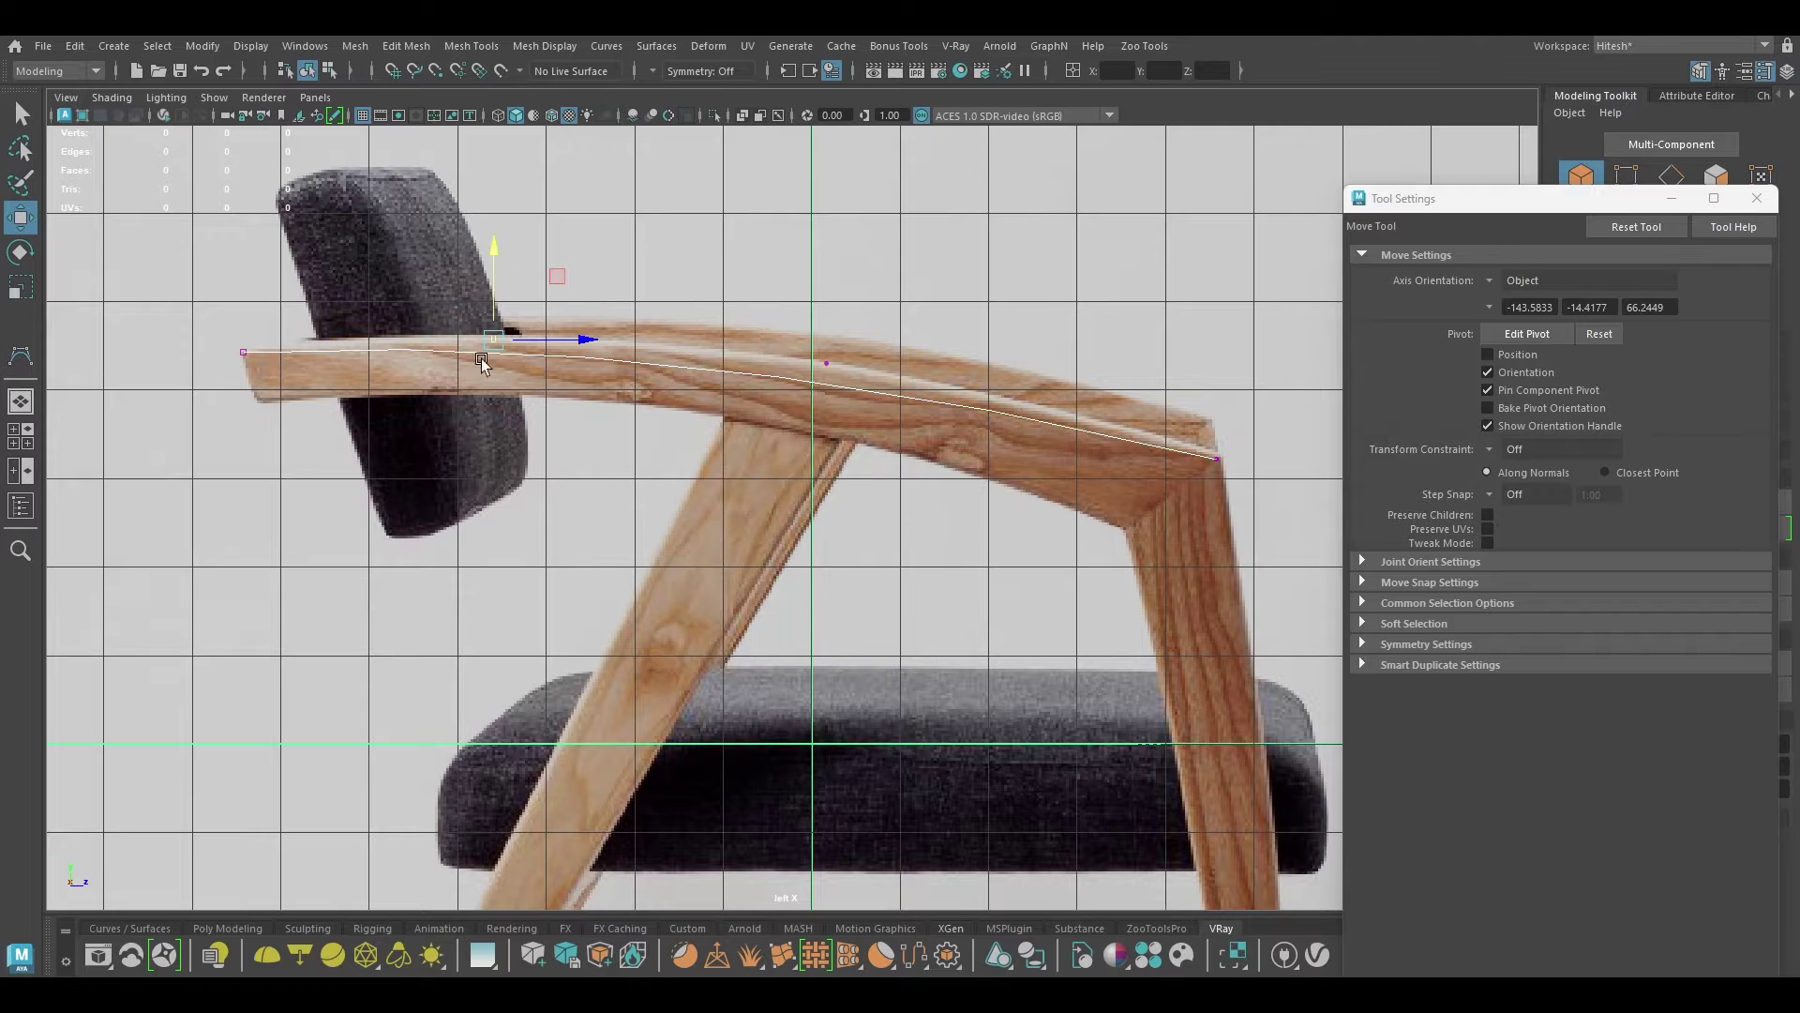
{"action": "left_click_drag", "start_coordinate": [494, 251], "coordinate": [495, 222]}
{"action": "left_click", "coordinate": [824, 361]}
{"action": "left_click_drag", "start_coordinate": [832, 273], "coordinate": [844, 240]}
{"action": "left_click", "coordinate": [1217, 458]}
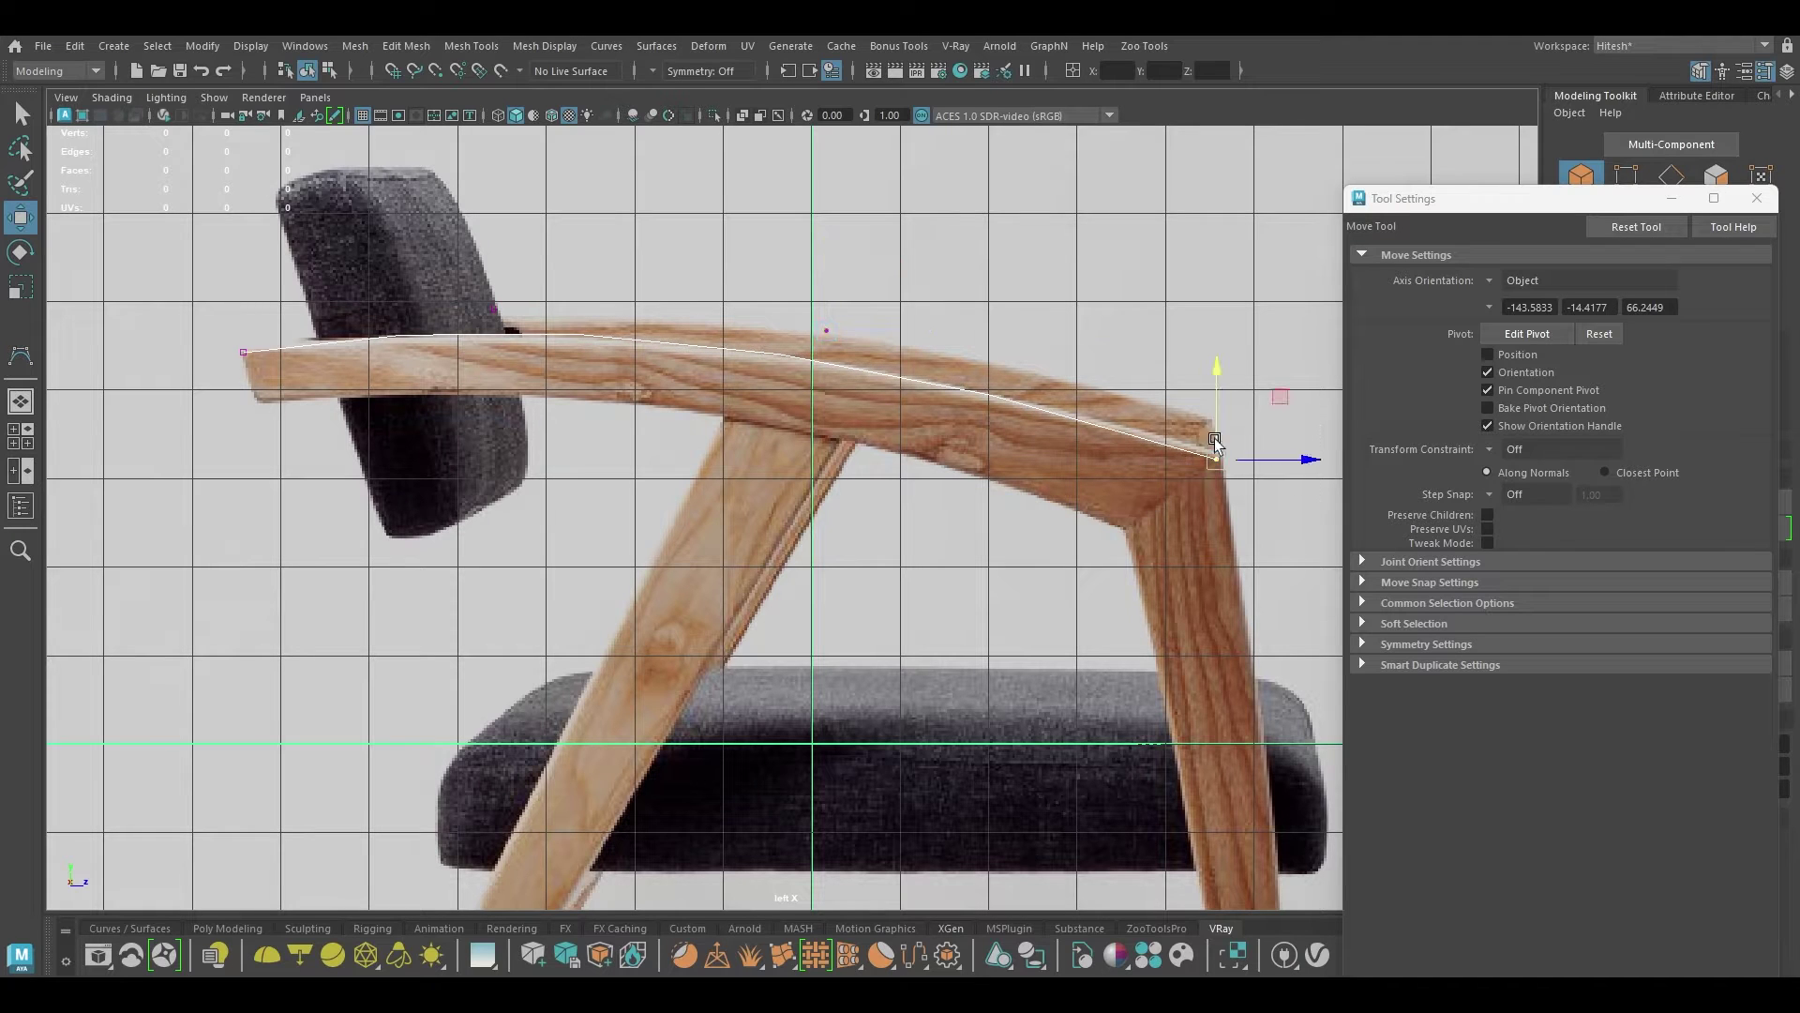
{"action": "left_click_drag", "start_coordinate": [1244, 457], "coordinate": [1251, 453]}
Step: Shift the upper curve's two middle control vertices toward the chair's front so it follows the armrest's top edge
{"action": "left_click", "coordinate": [495, 309]}
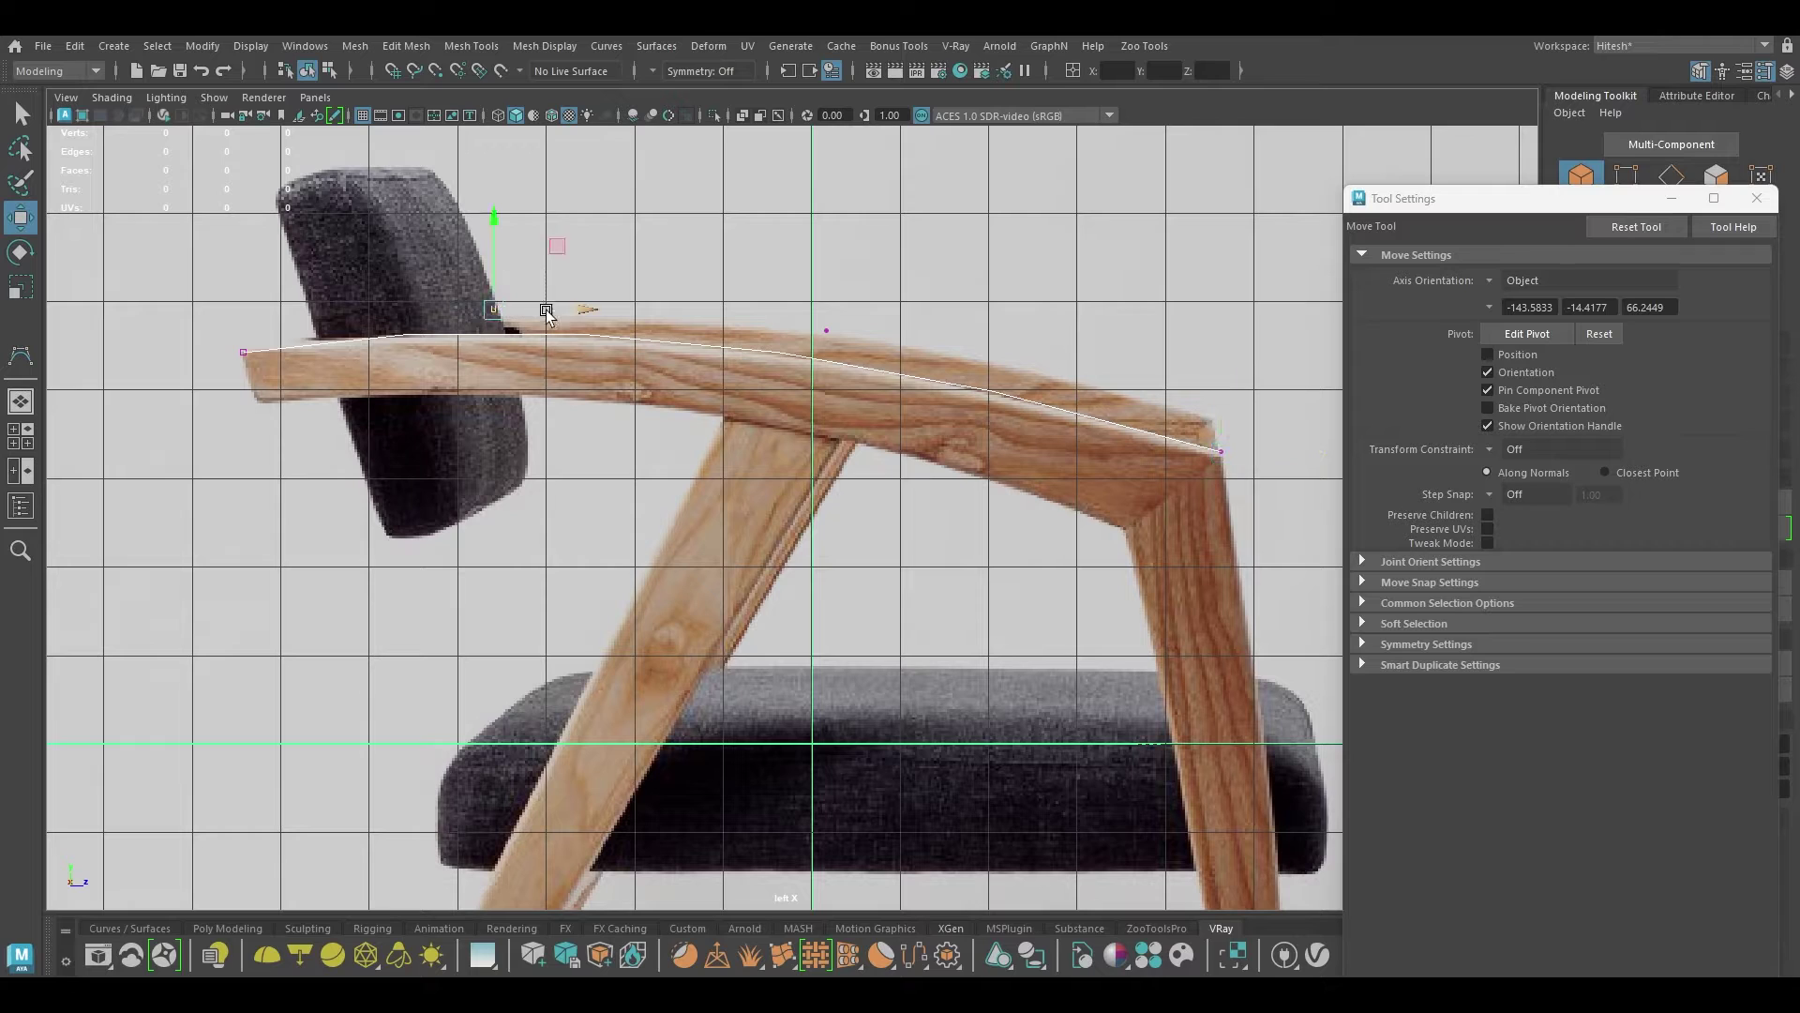
{"action": "left_click_drag", "start_coordinate": [549, 310], "coordinate": [620, 312]}
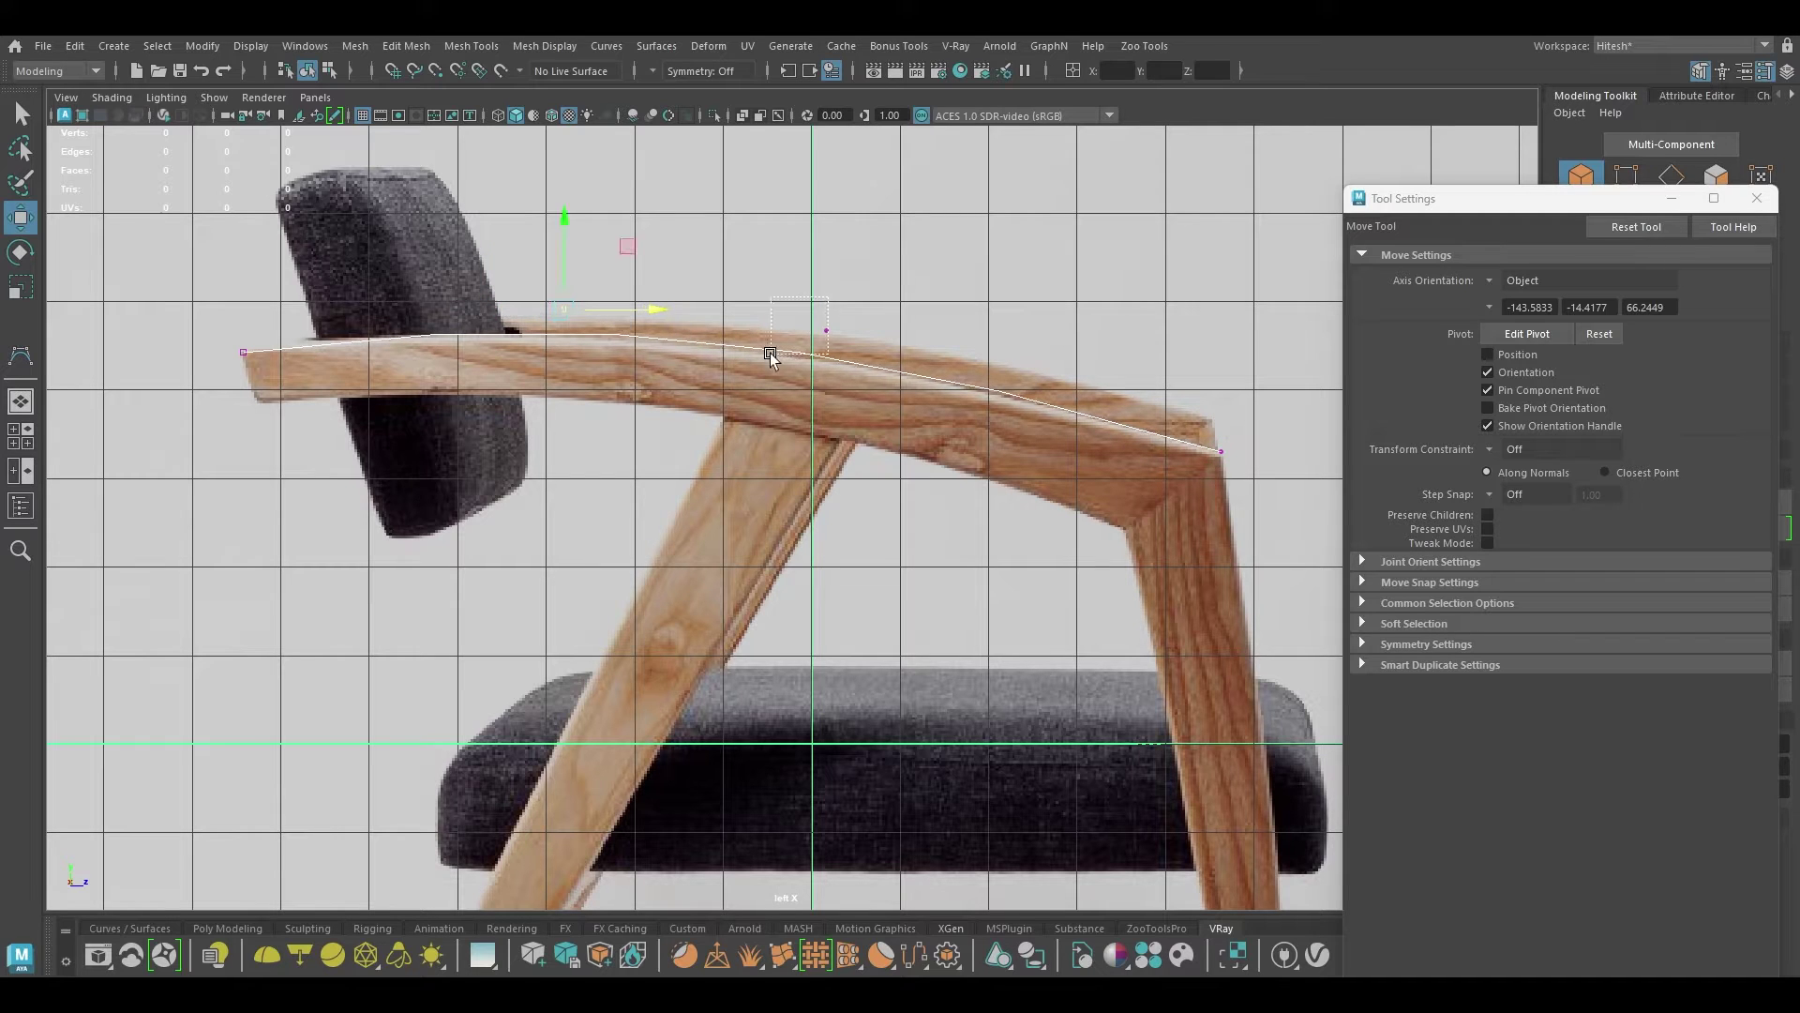
{"action": "left_click", "coordinate": [829, 331]}
{"action": "left_click_drag", "start_coordinate": [838, 332], "coordinate": [900, 339]}
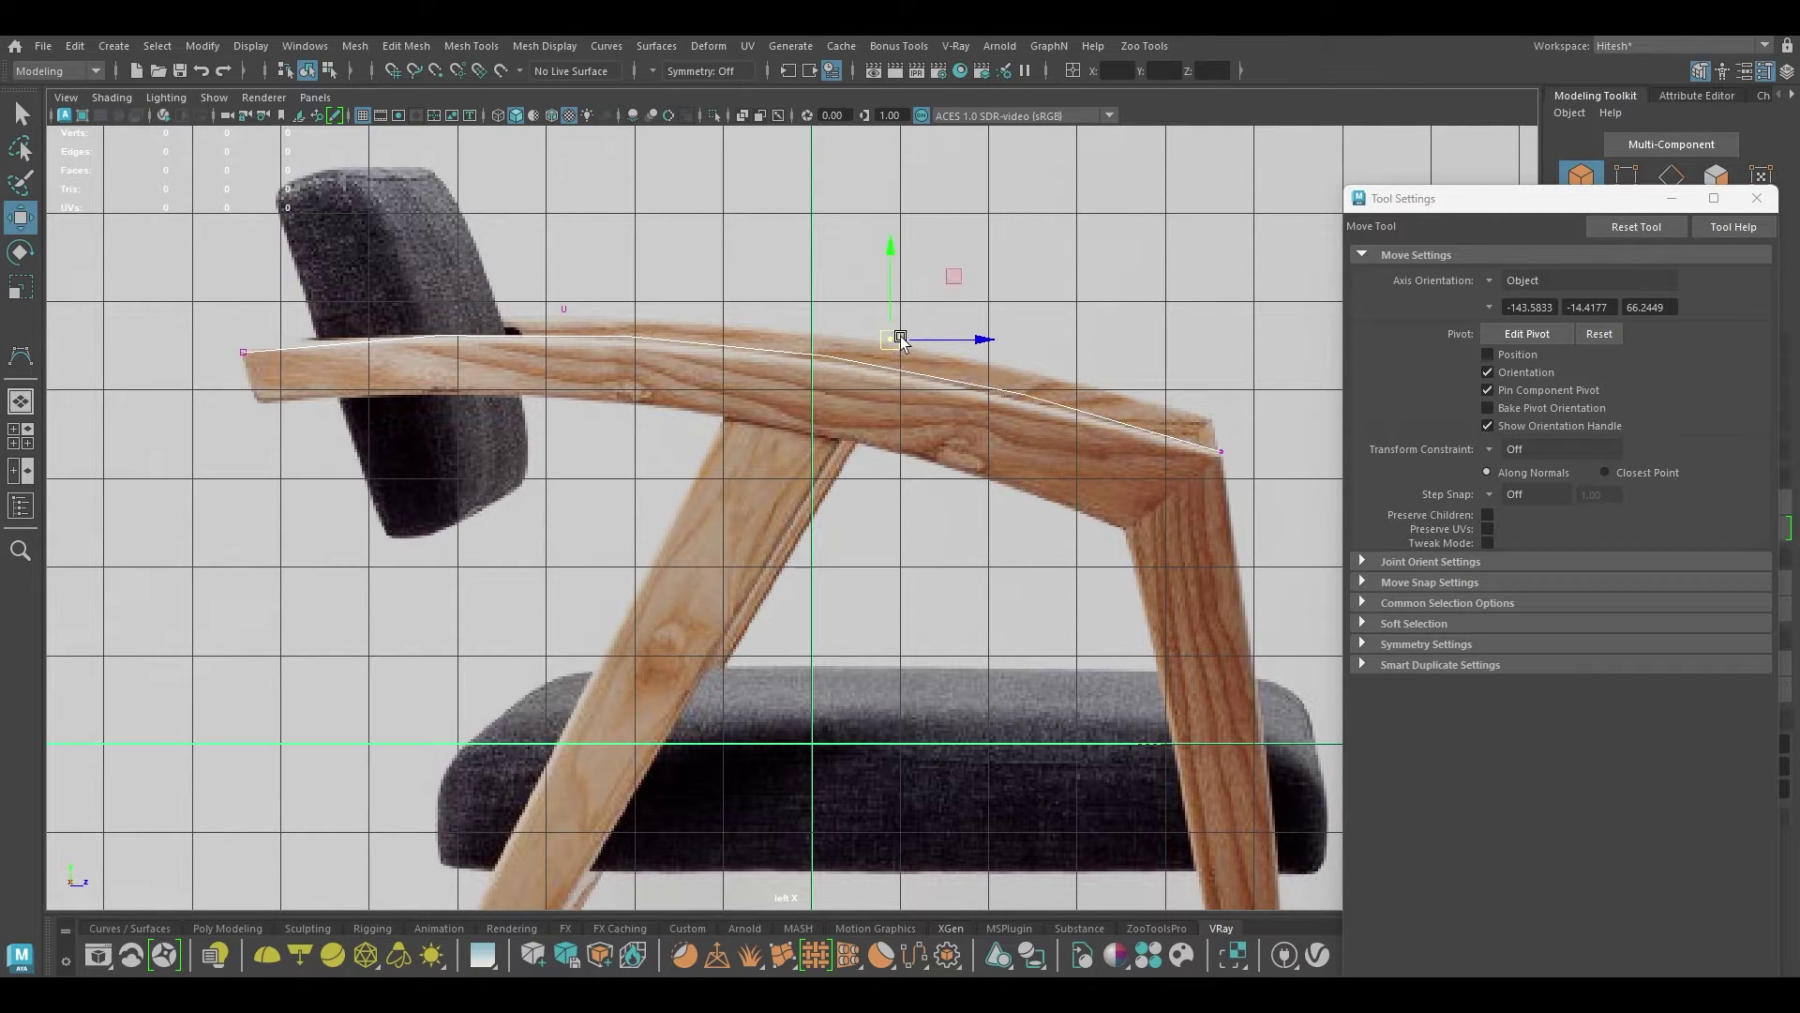
{"action": "left_click", "coordinate": [717, 251]}
Step: Draw a second four-point CV curve along the armrest's underside, from its back end to the front leg's inner corner
{"action": "left_click", "coordinate": [20, 355]}
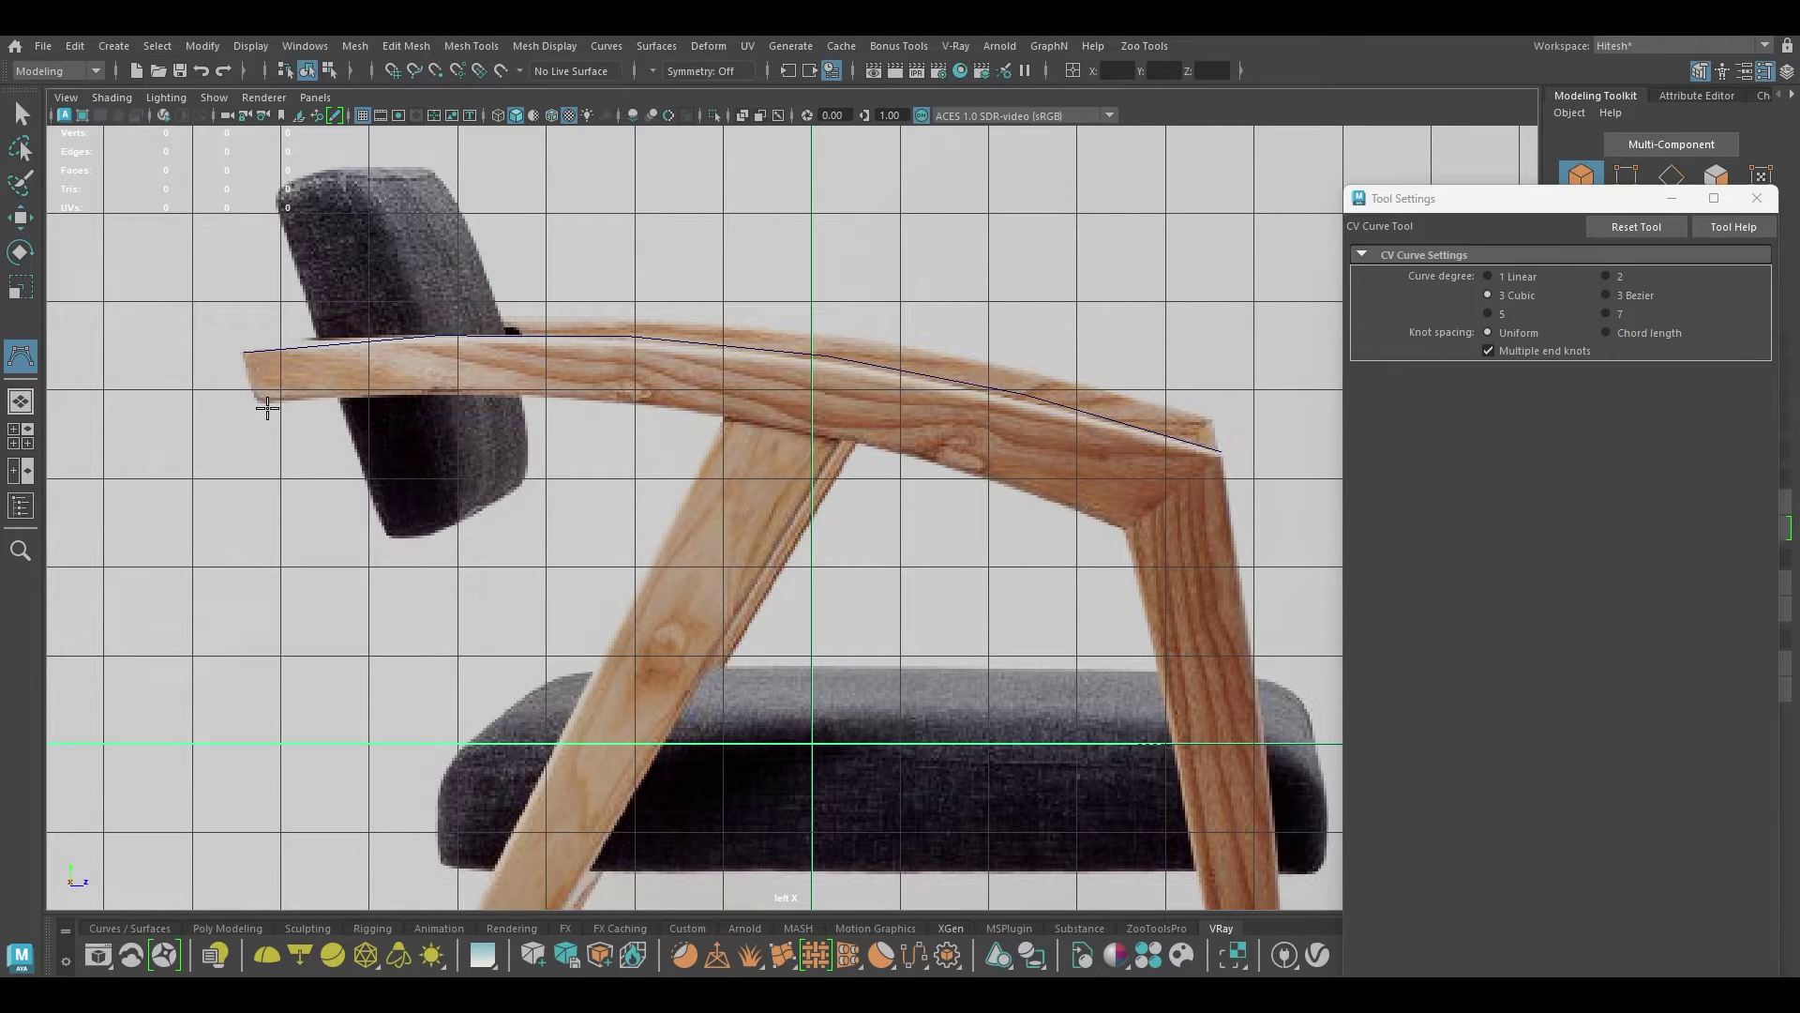
{"action": "left_click", "coordinate": [459, 393]}
{"action": "left_click", "coordinate": [815, 434]}
{"action": "left_click", "coordinate": [1126, 528]}
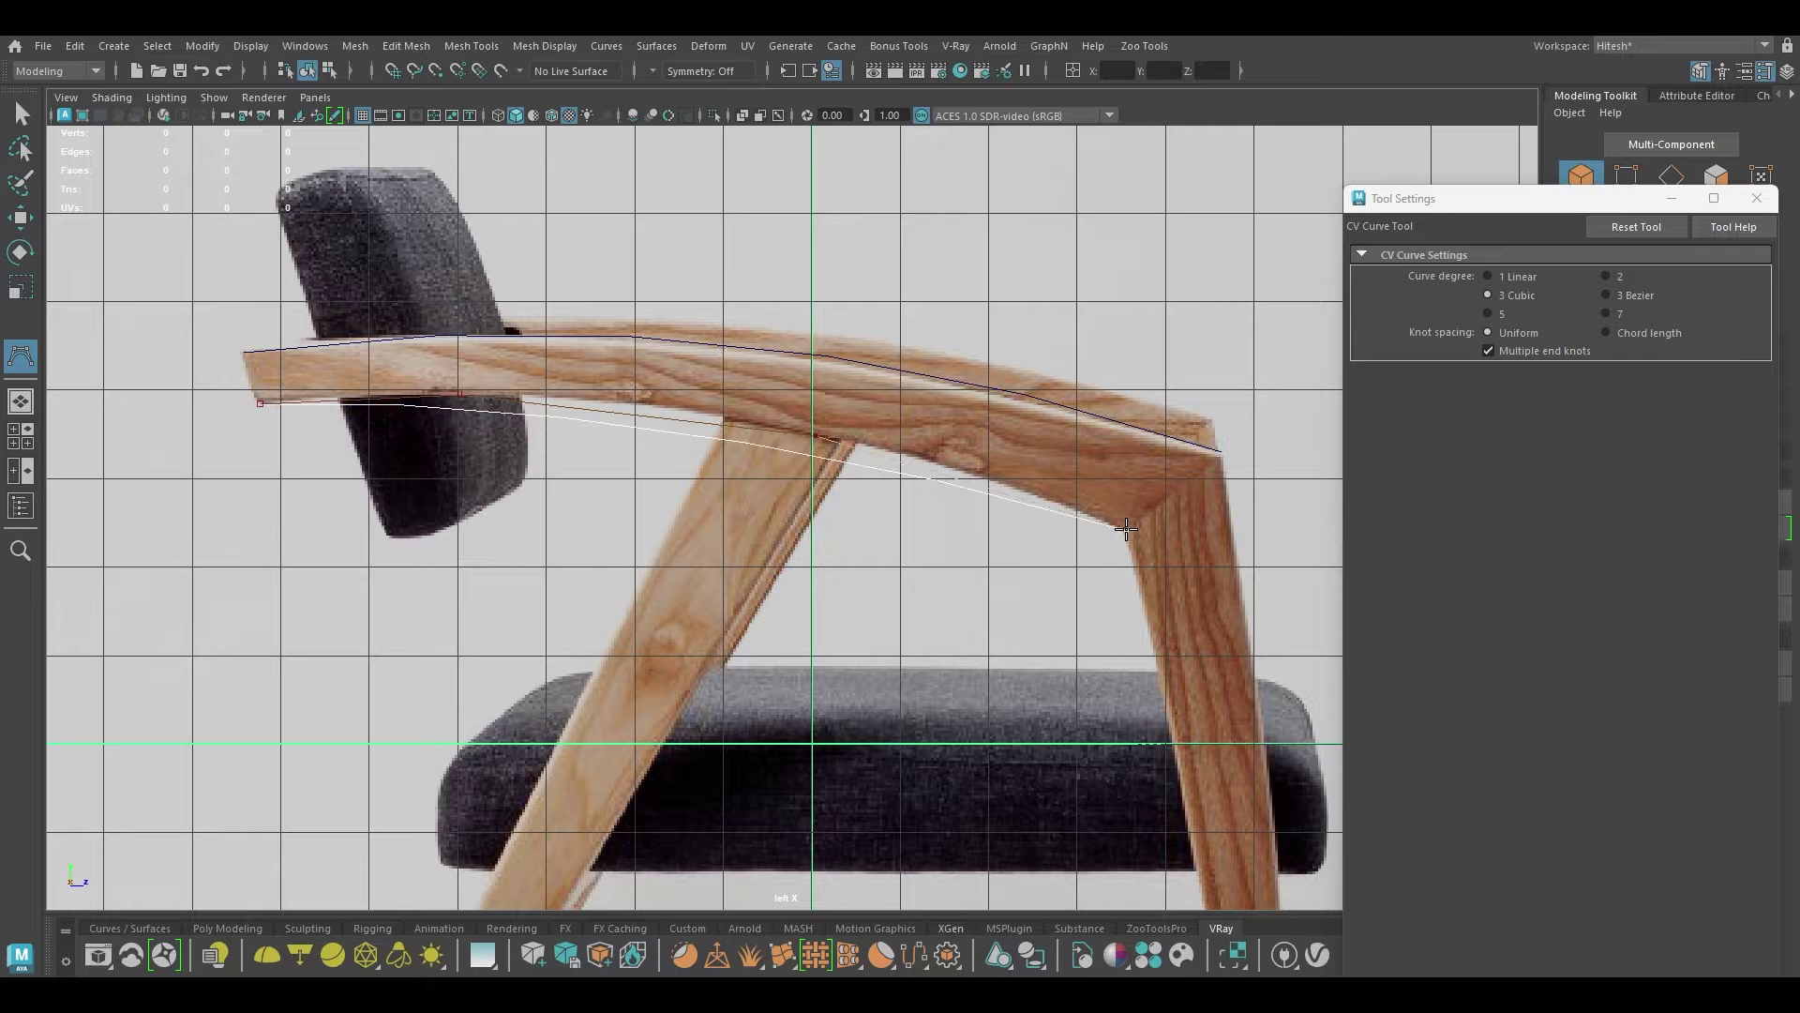
{"action": "key", "text": "w"}
Step: Fit the lower curve to the armrest's bottom edge by moving its two middle control vertices and back end vertex
{"action": "right_click_drag", "start_coordinate": [773, 398], "coordinate": [644, 380]}
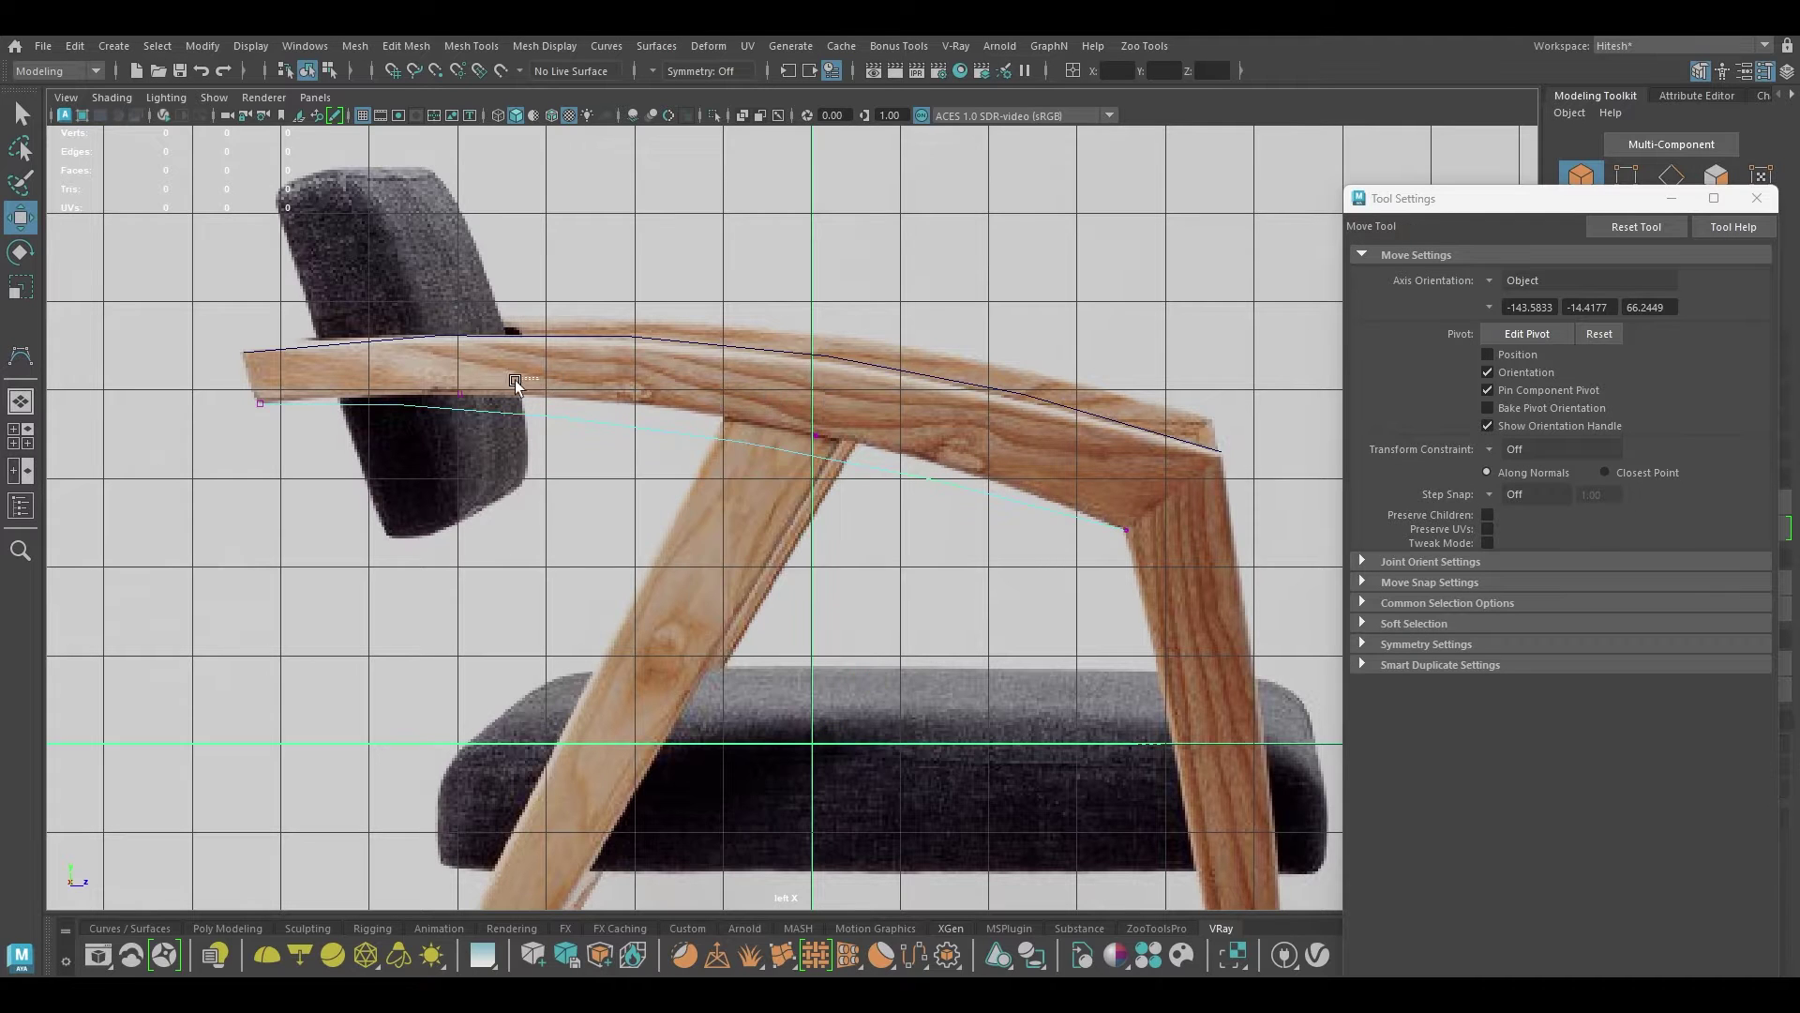
{"action": "left_click", "coordinate": [460, 413]}
{"action": "left_click_drag", "start_coordinate": [461, 413], "coordinate": [750, 394]}
{"action": "left_click_drag", "start_coordinate": [653, 316], "coordinate": [672, 292]}
{"action": "left_click", "coordinate": [260, 402]}
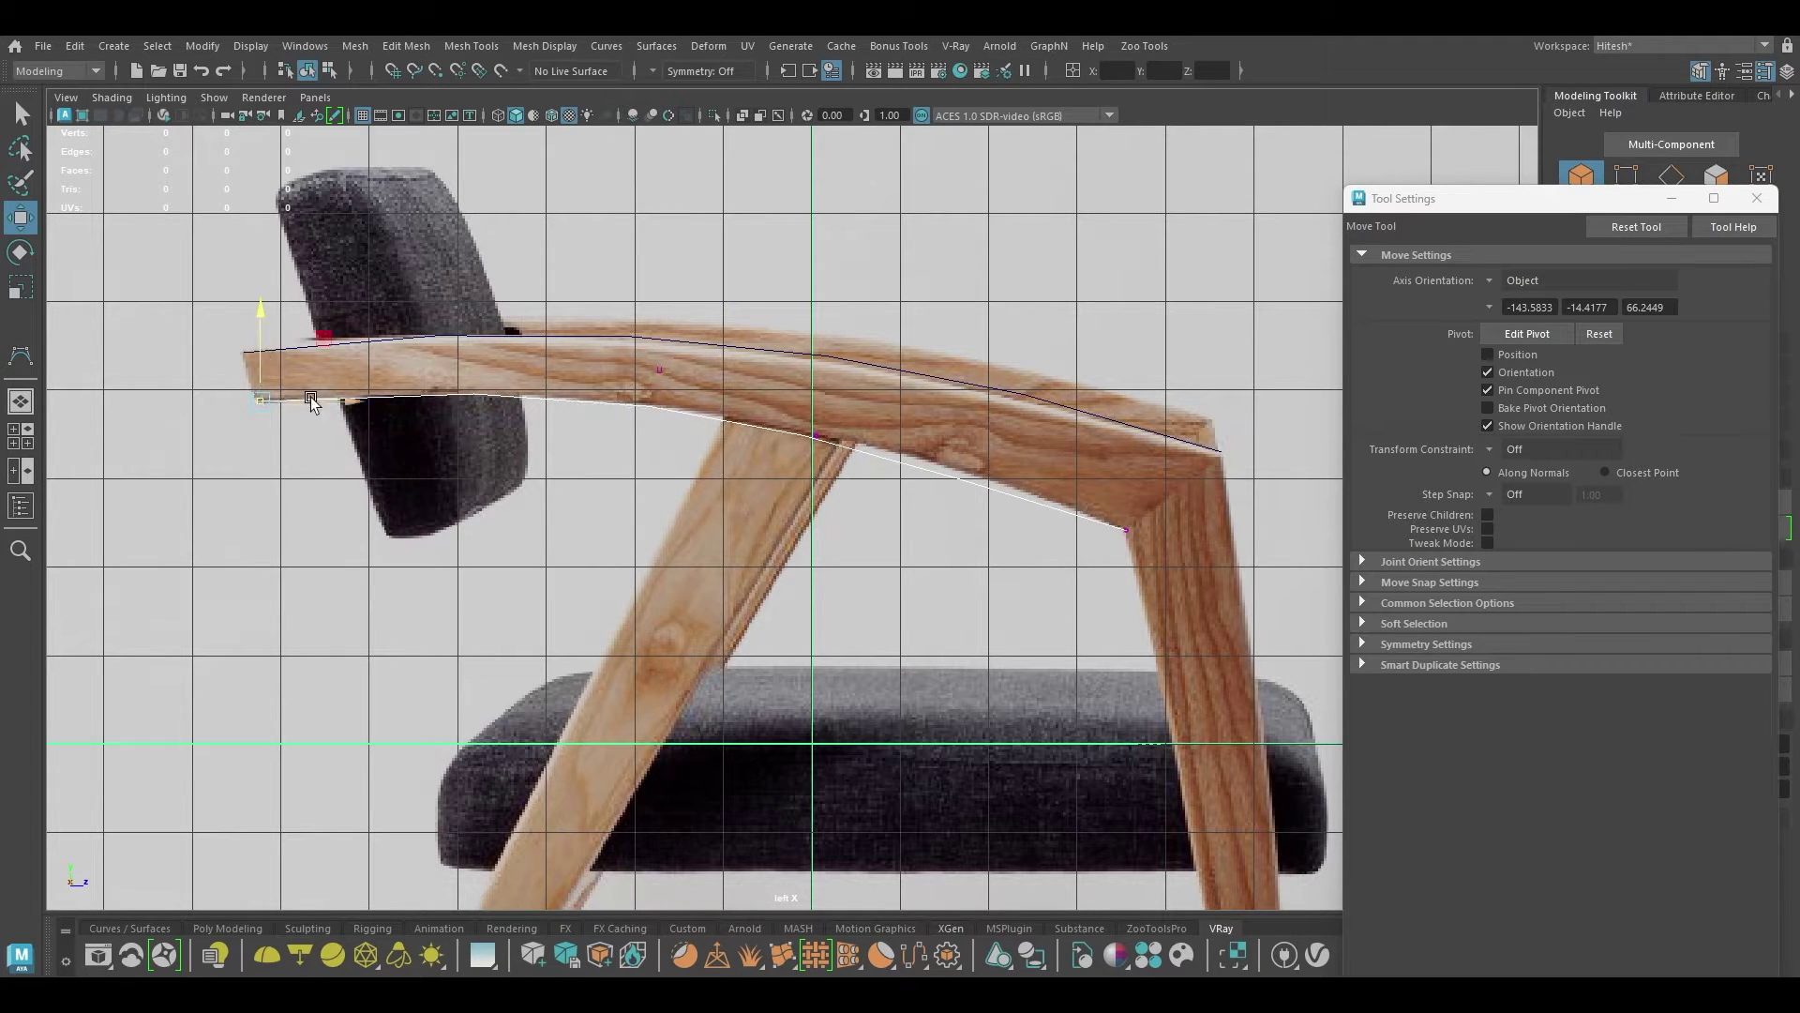
{"action": "left_click", "coordinate": [815, 436]}
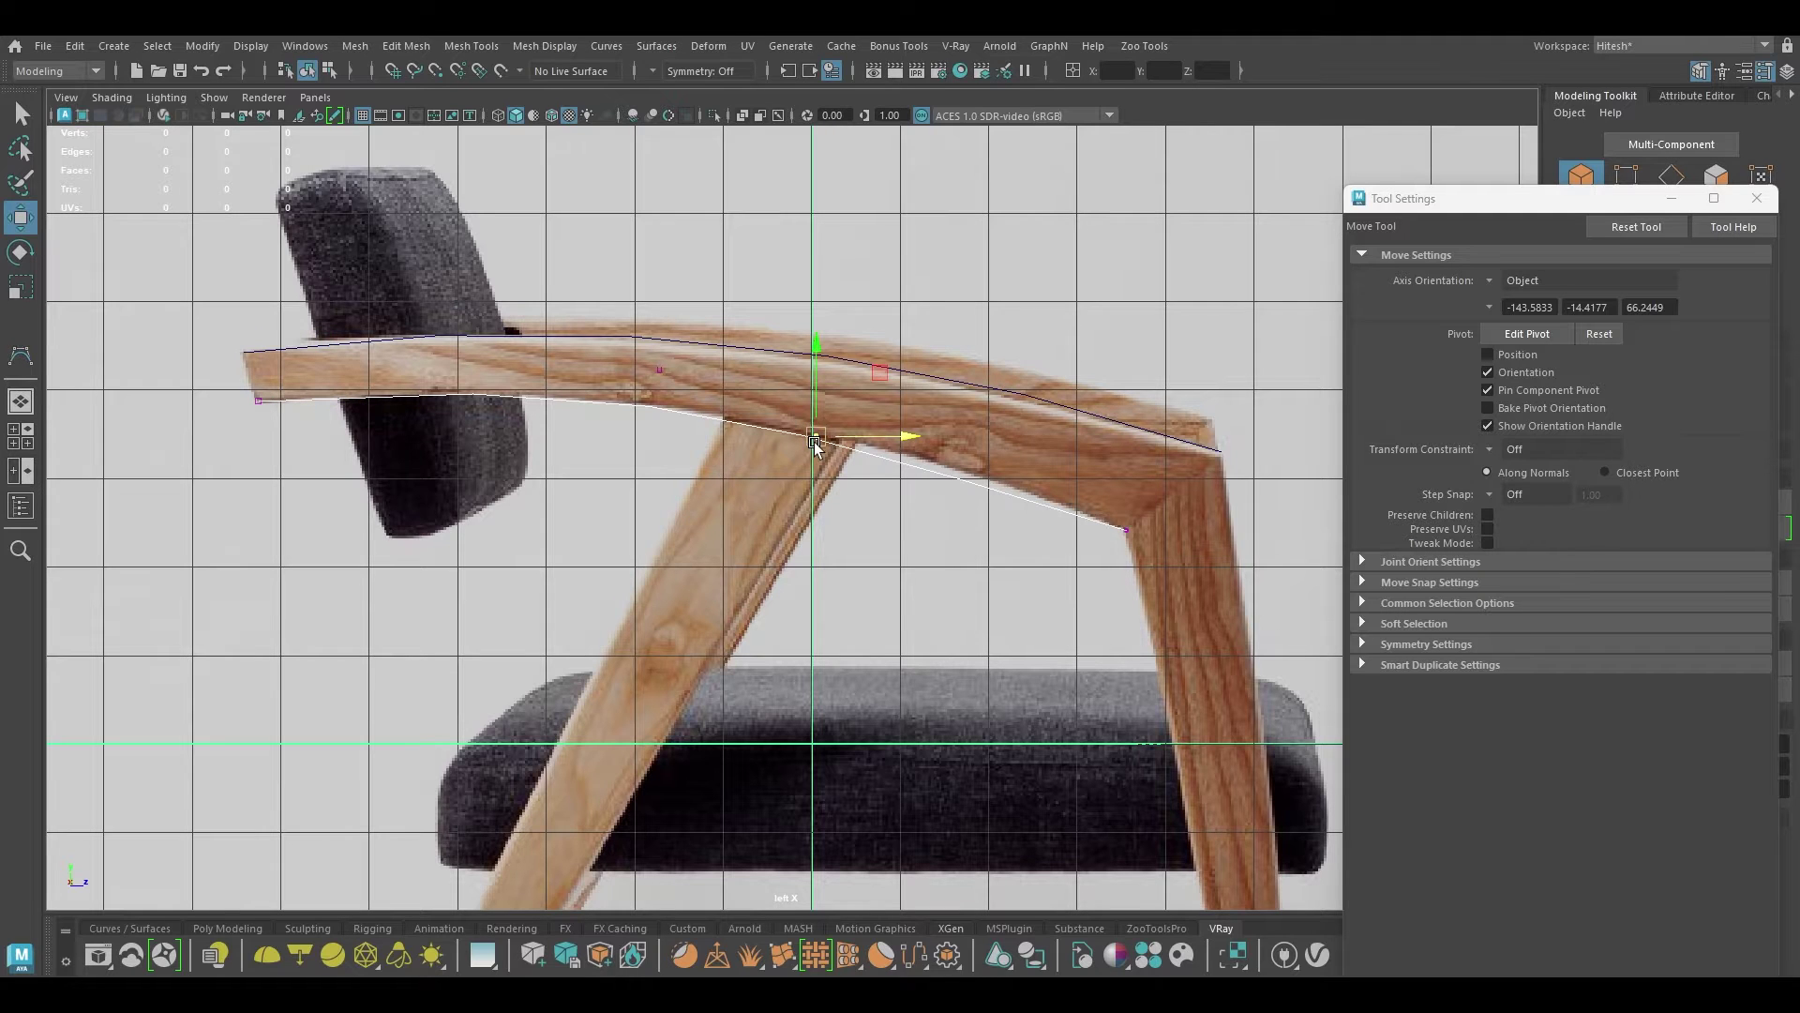
{"action": "left_click_drag", "start_coordinate": [814, 439], "coordinate": [976, 445]}
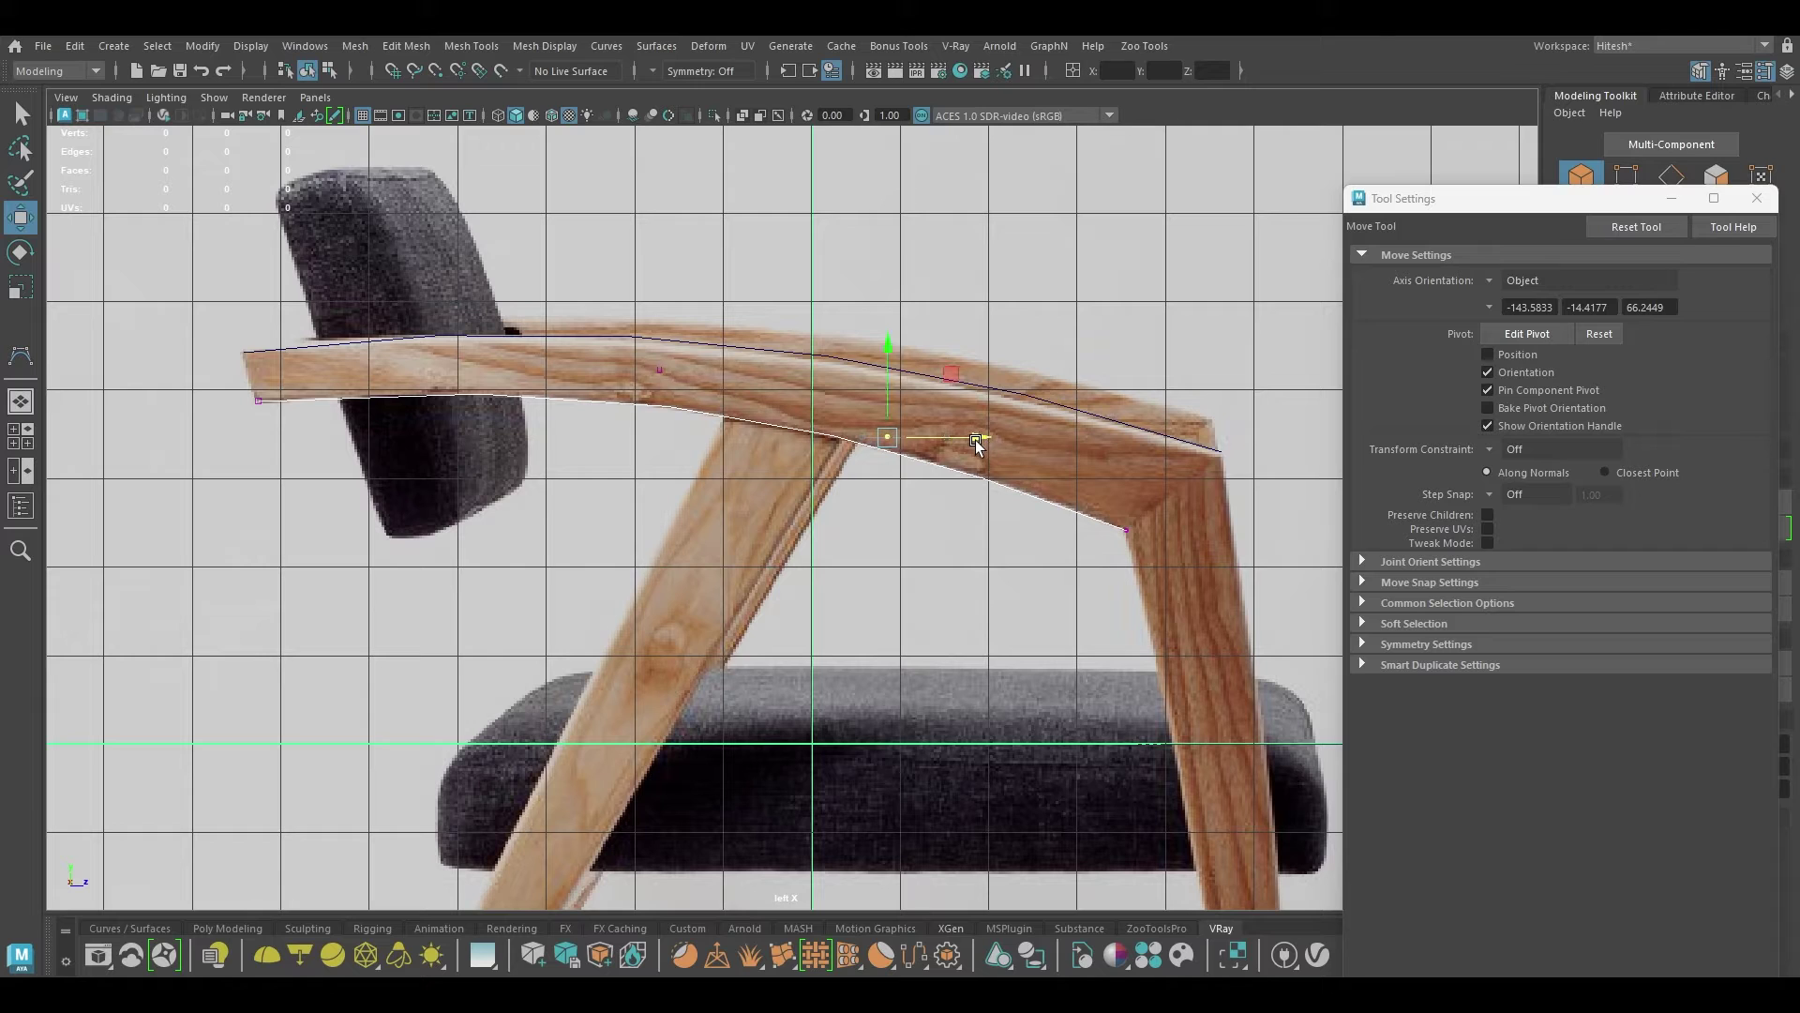
{"action": "right_click_drag", "start_coordinate": [626, 321], "coordinate": [814, 309]}
Step: Group the upper and lower armrest curves together
{"action": "left_click_drag", "start_coordinate": [814, 306], "coordinate": [701, 463]}
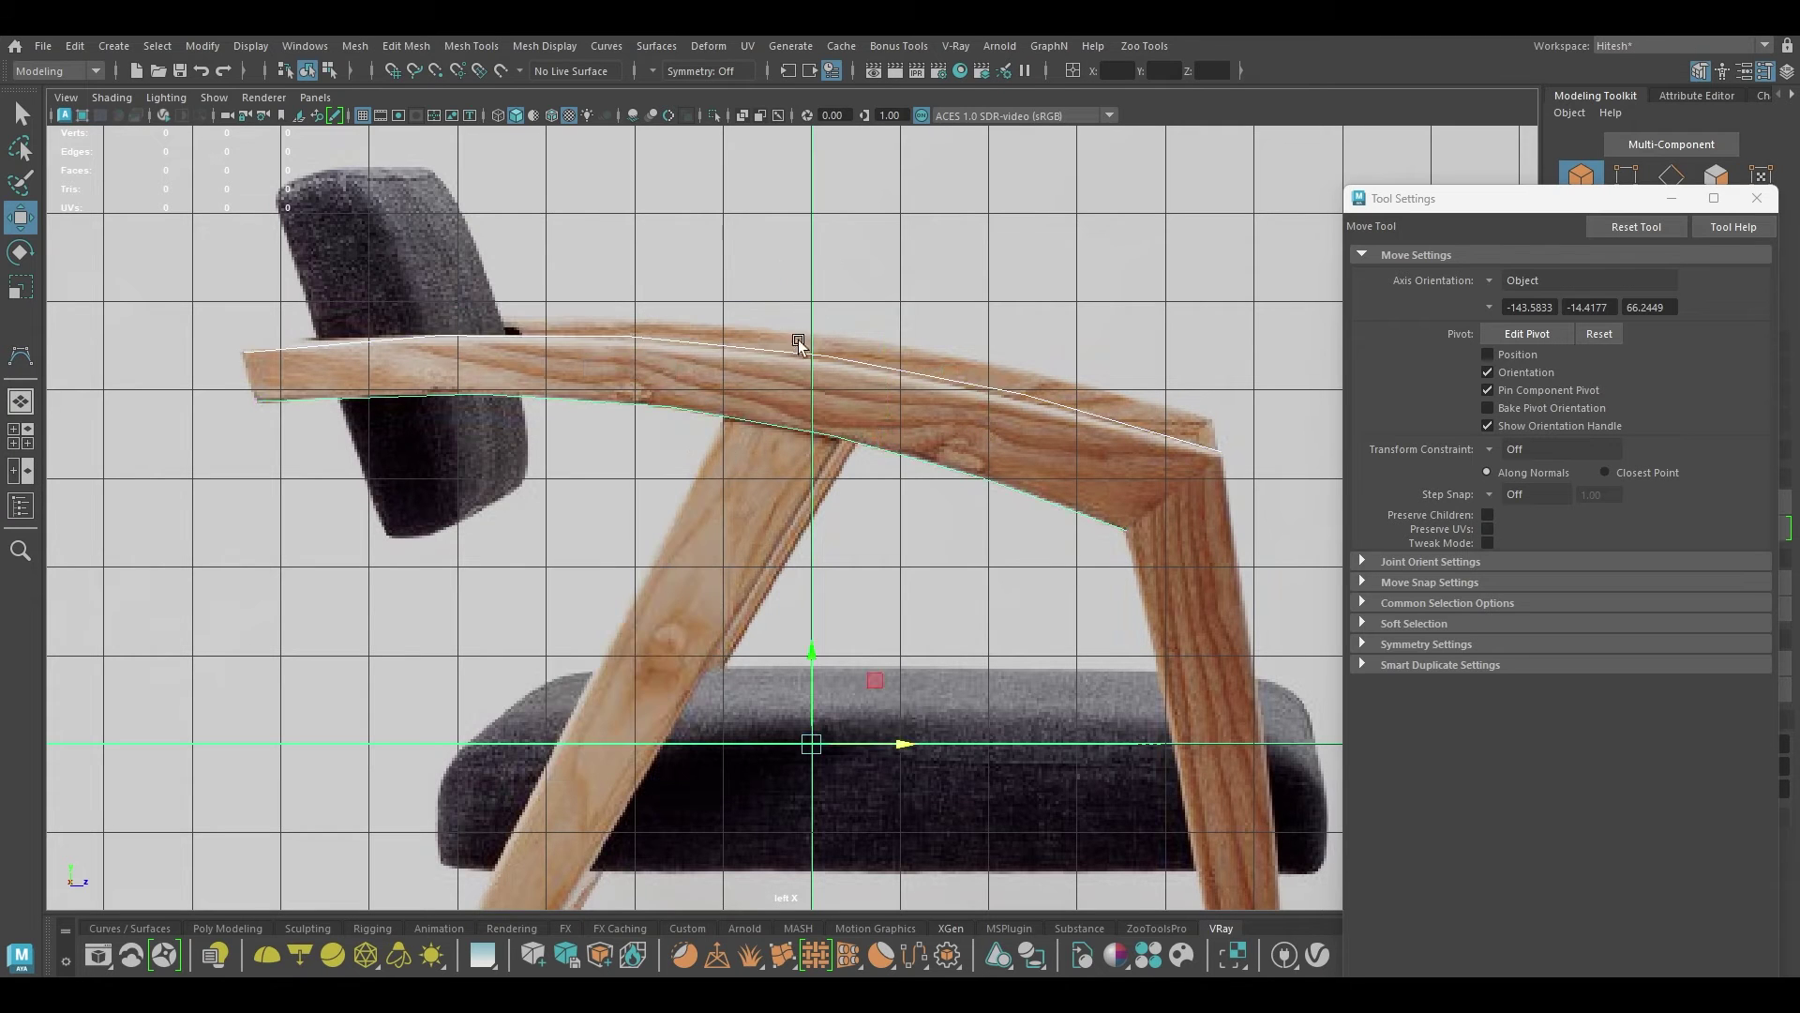
{"action": "key", "text": "ctrl+g"}
{"action": "right_click_drag", "start_coordinate": [812, 296], "coordinate": [985, 246]}
{"action": "left_click", "coordinate": [1187, 382]}
Step: Draw a CV curve down the front leg's inner edge, from the armrest's inner corner to the foot
{"action": "middle_click_drag", "start_coordinate": [852, 324], "coordinate": [319, 115], "text": "alt"}
{"action": "scroll", "coordinate": [587, 356], "scroll_direction": "down", "scroll_amount": 3}
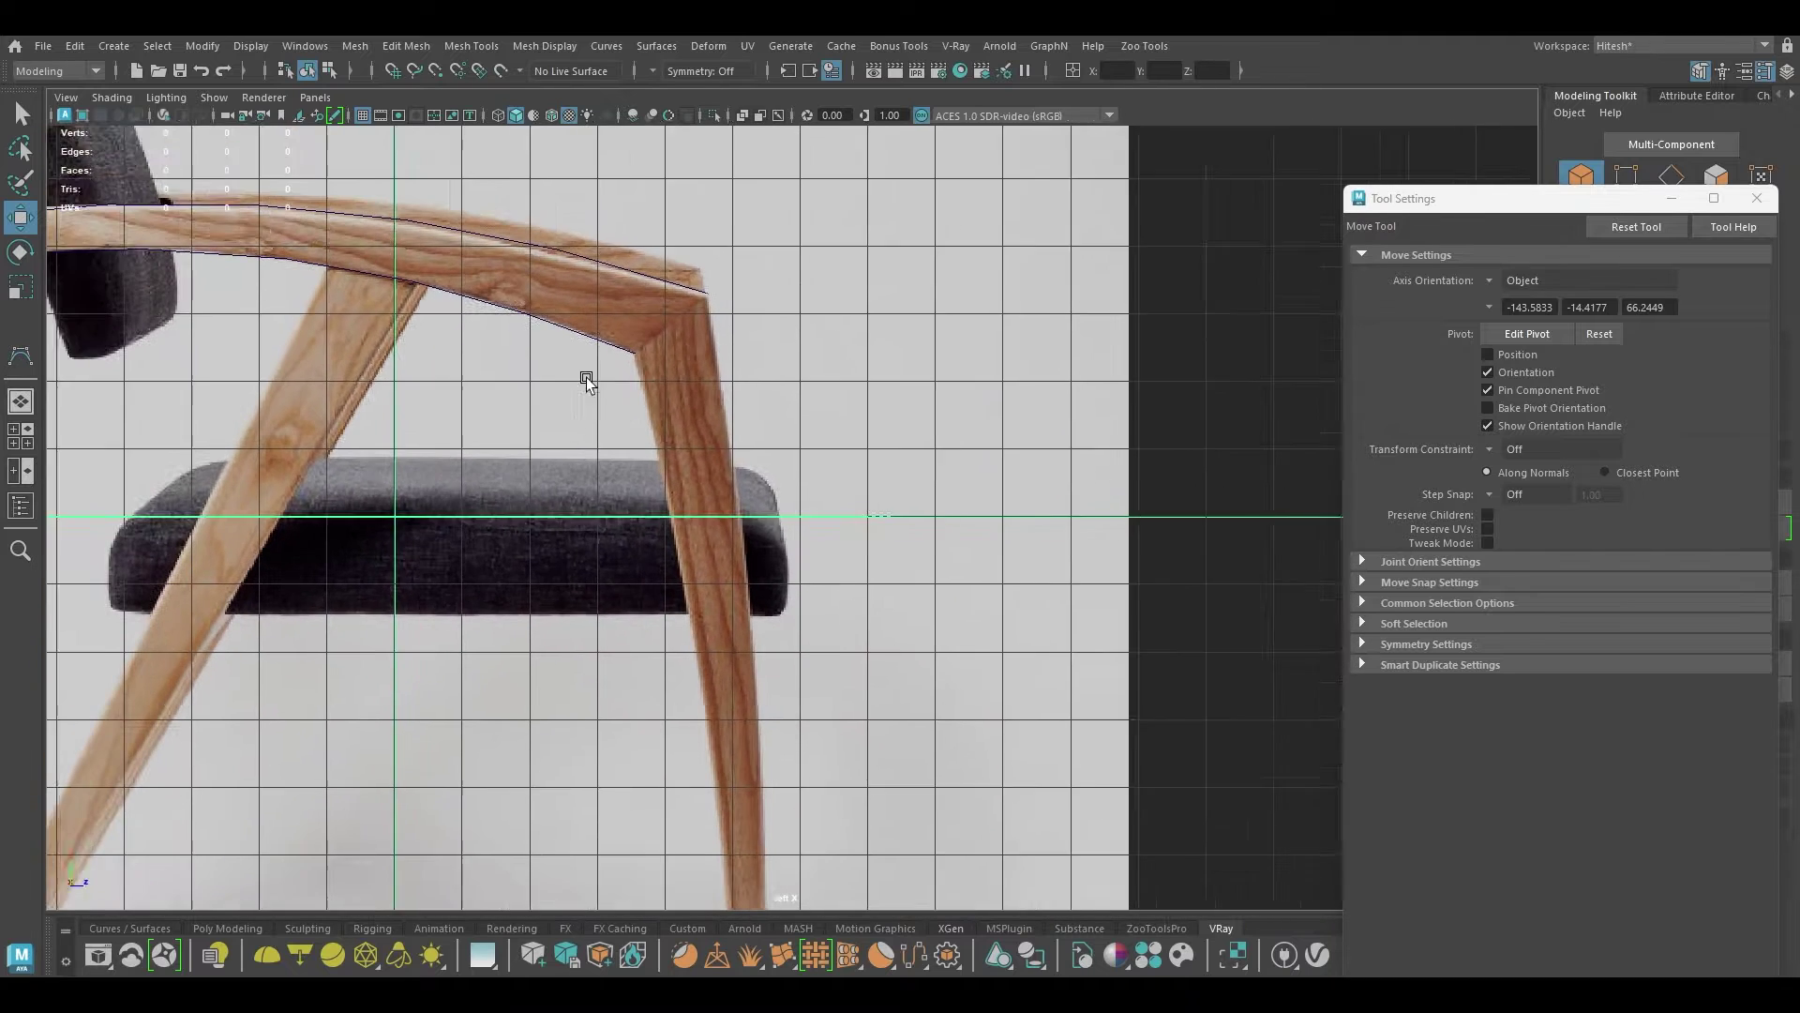
{"action": "scroll", "coordinate": [579, 389], "scroll_direction": "up", "scroll_amount": 1}
{"action": "middle_click_drag", "start_coordinate": [709, 651], "coordinate": [677, 483], "text": "alt"}
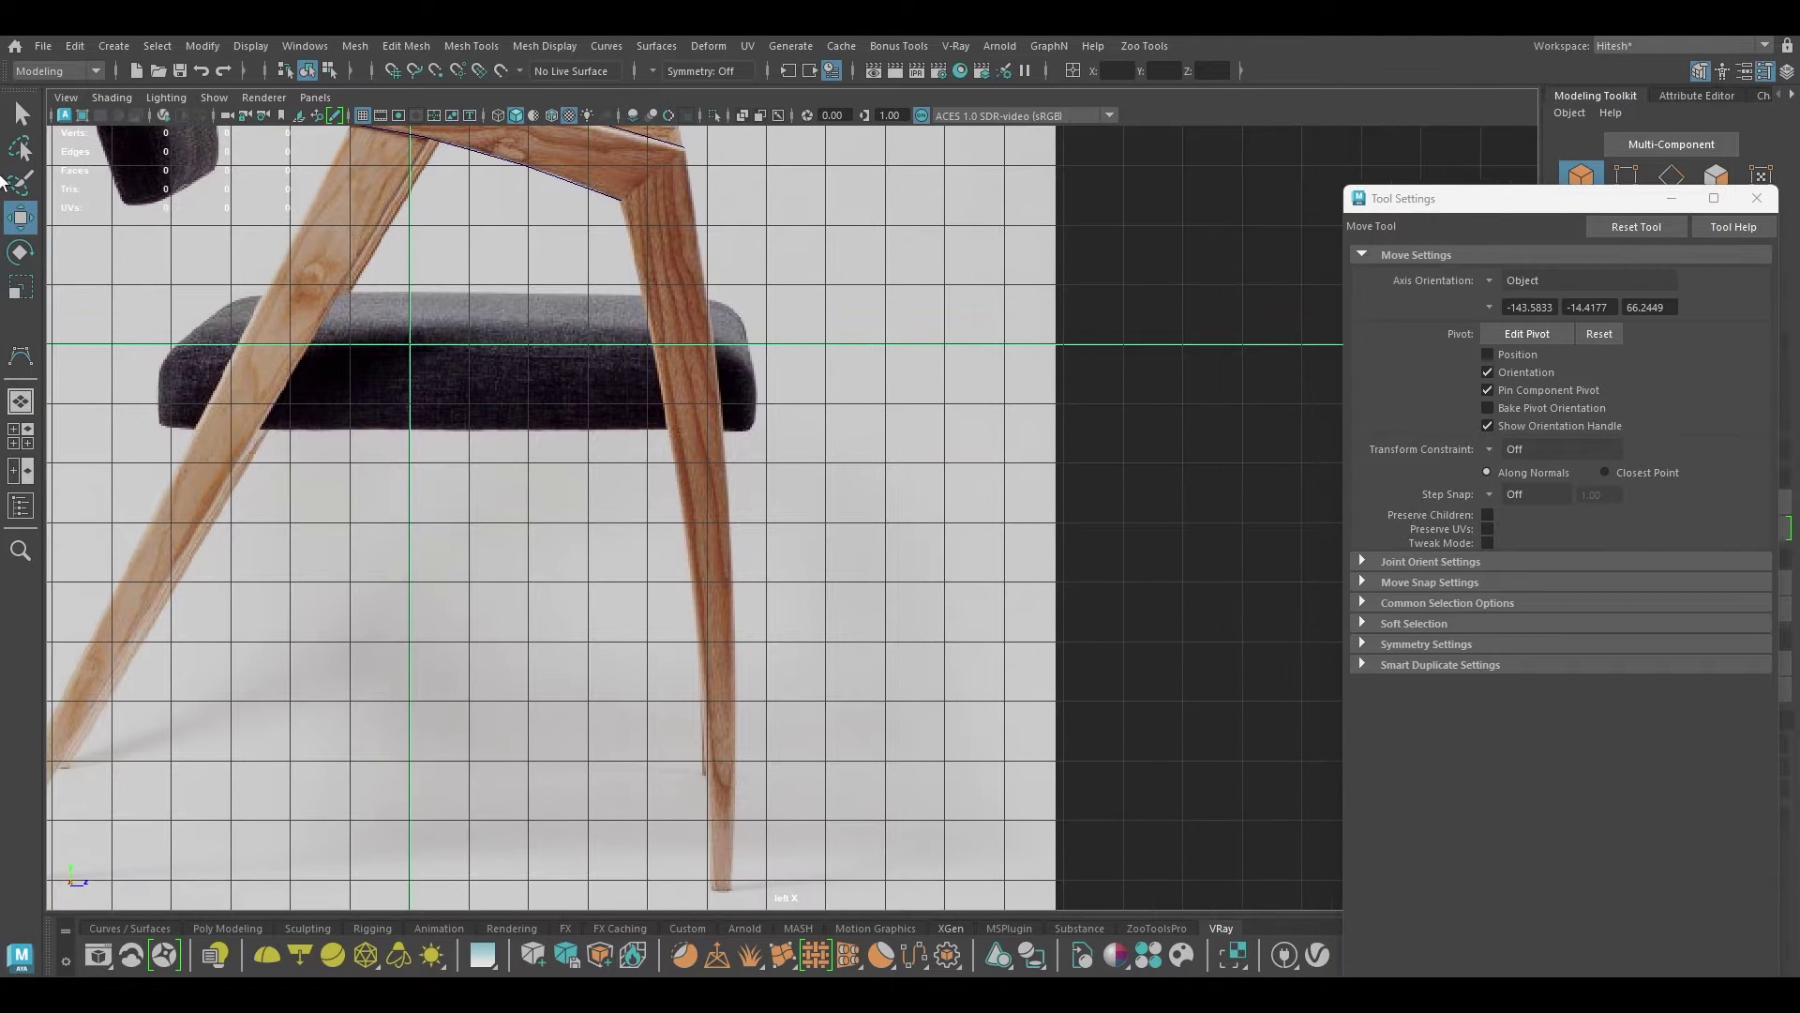
{"action": "left_click", "coordinate": [21, 356]}
{"action": "scroll", "coordinate": [699, 378], "scroll_direction": "up", "scroll_amount": 4}
{"action": "middle_click_drag", "start_coordinate": [561, 165], "coordinate": [735, 638], "text": "alt"}
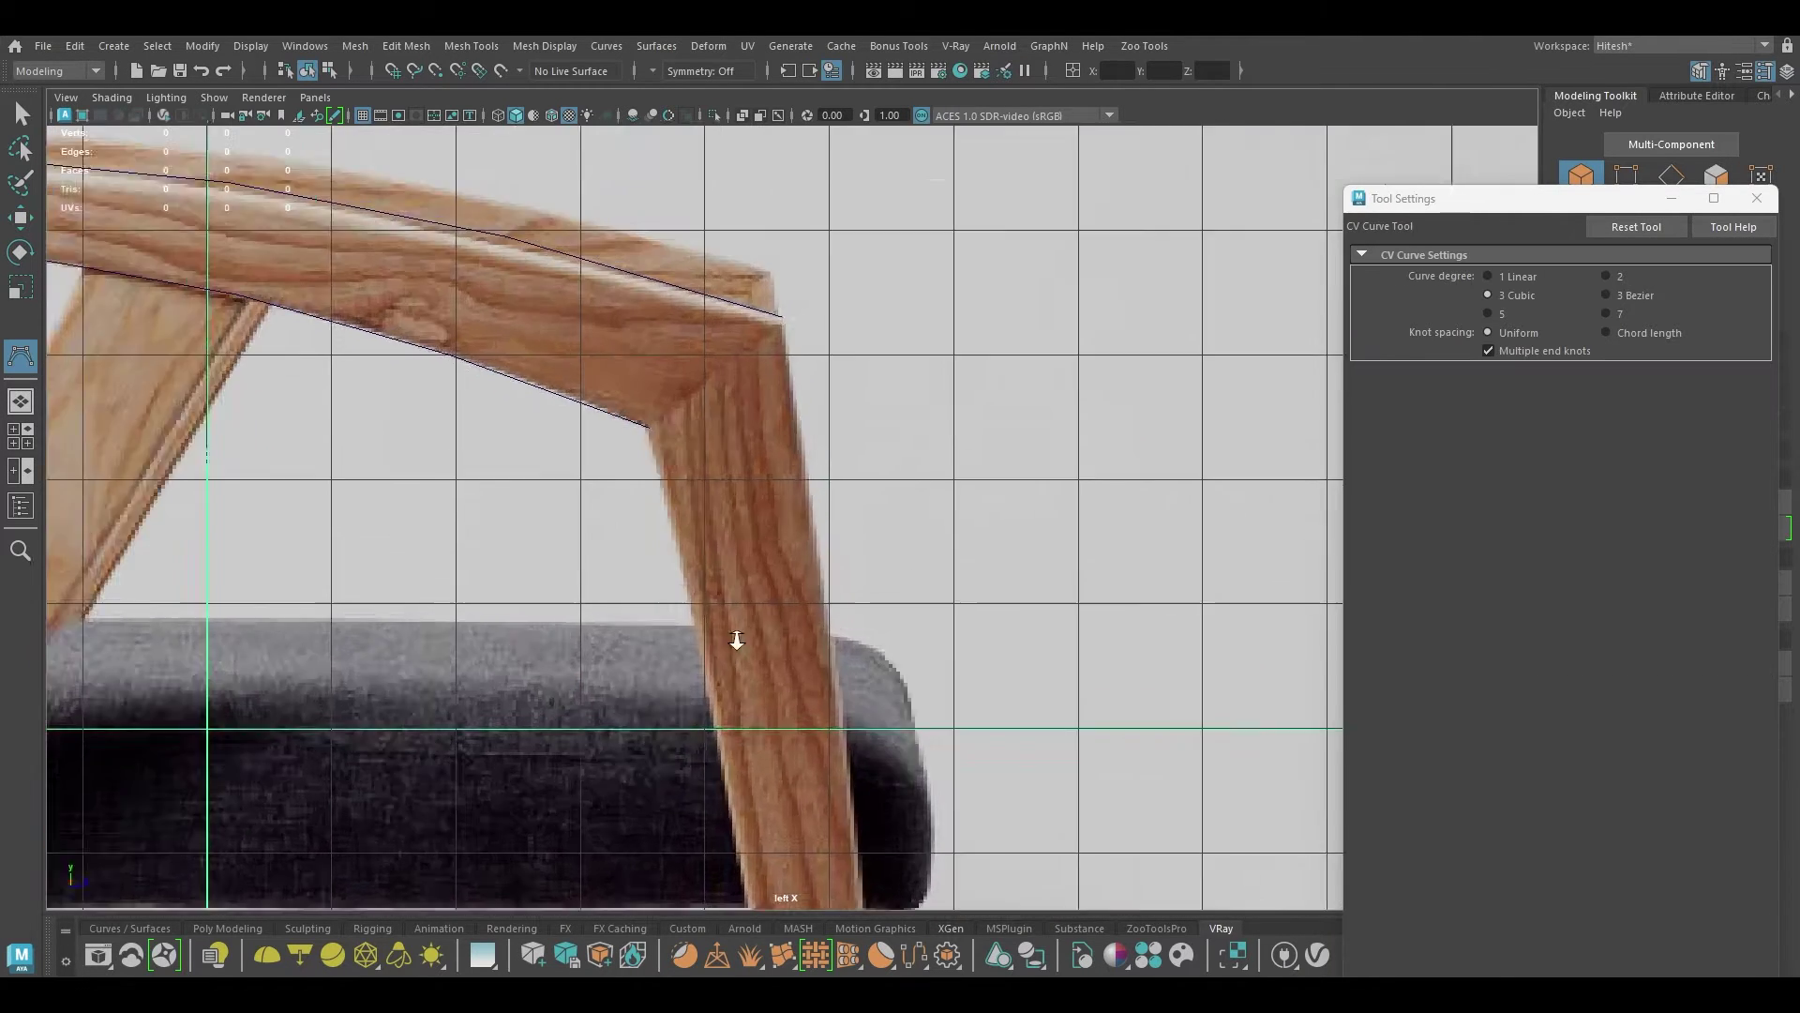
{"action": "scroll", "coordinate": [735, 638], "scroll_direction": "up", "scroll_amount": 5}
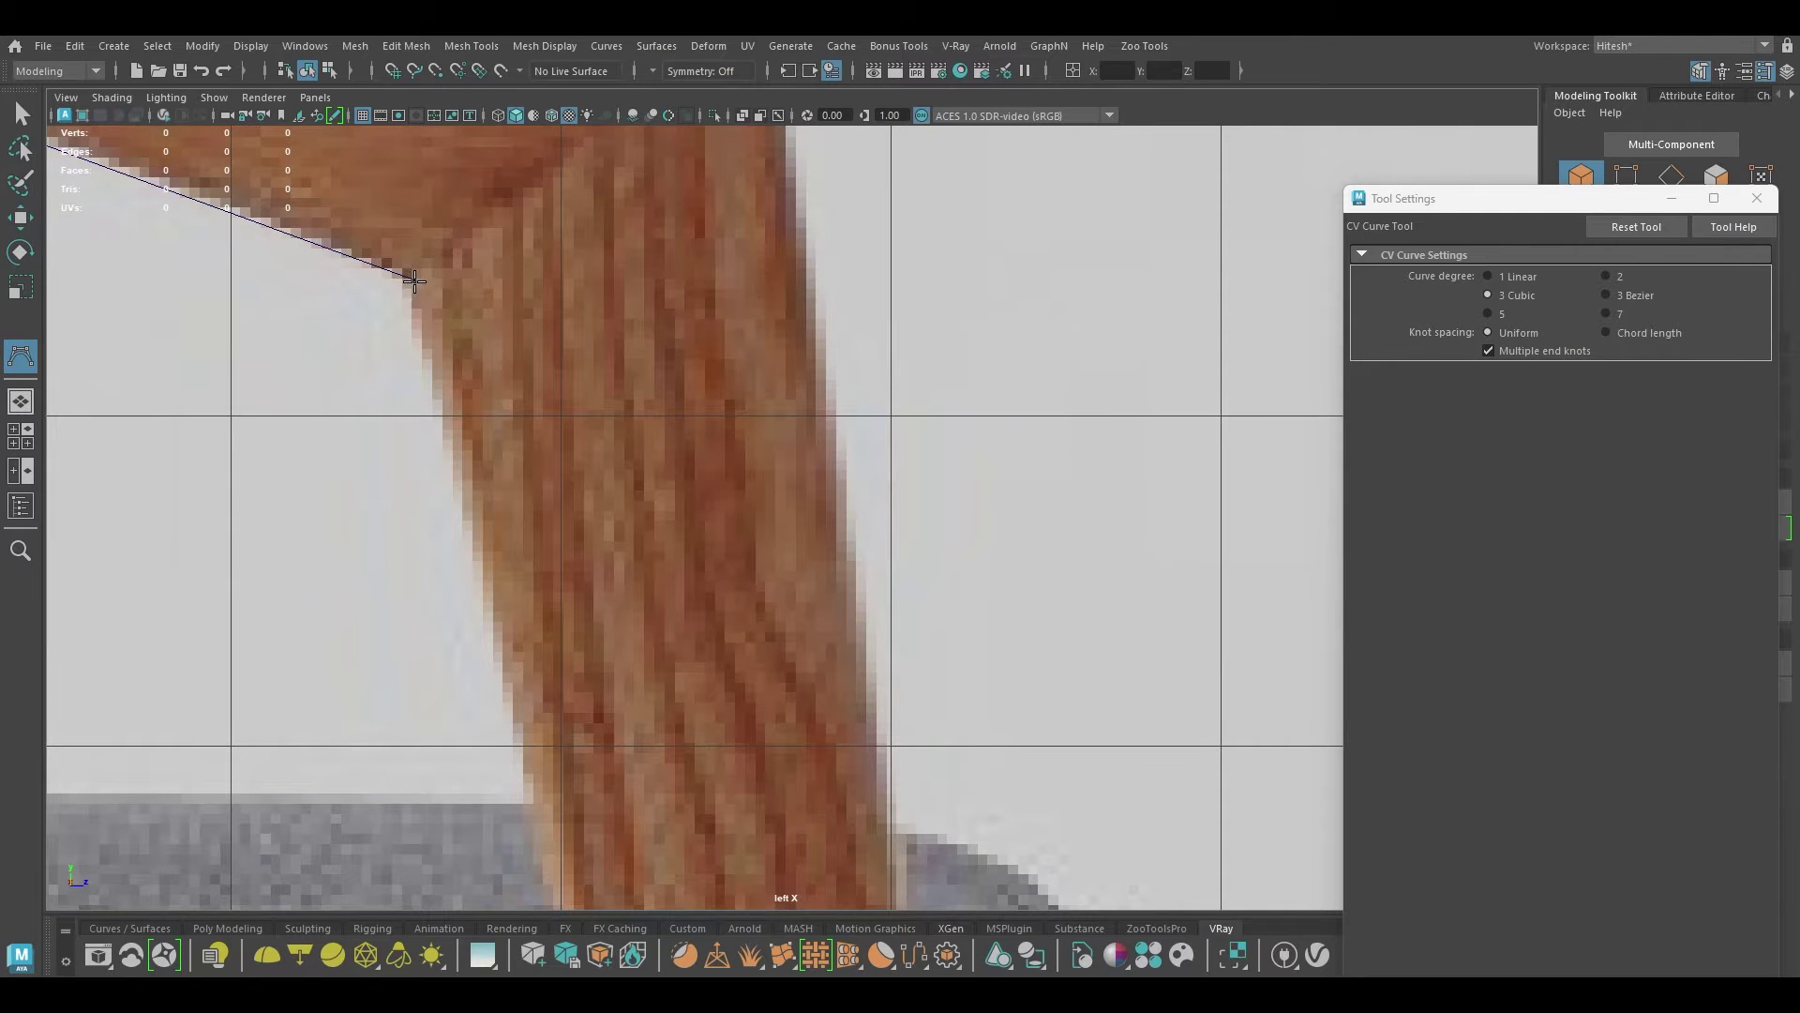
{"action": "scroll", "coordinate": [500, 683], "scroll_direction": "down", "scroll_amount": 6}
{"action": "scroll", "coordinate": [646, 272], "scroll_direction": "up", "scroll_amount": 3}
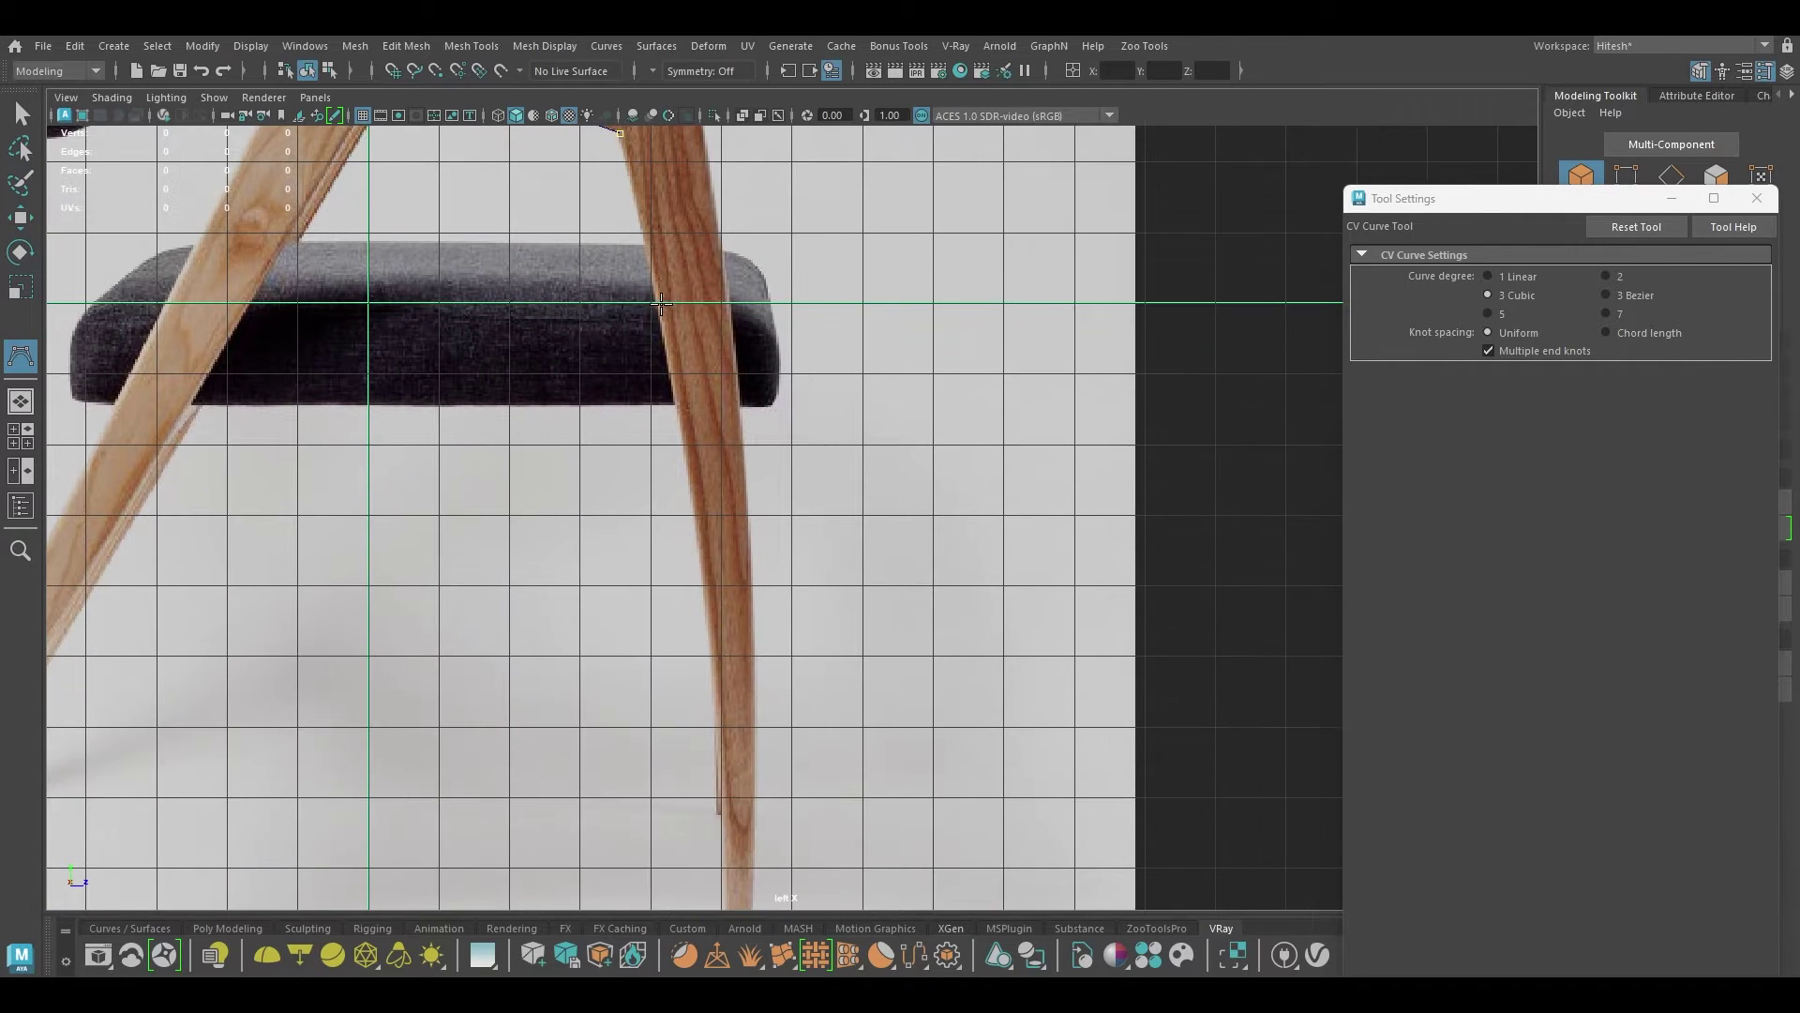
{"action": "left_click", "coordinate": [708, 606]}
{"action": "middle_click_drag", "start_coordinate": [709, 619], "coordinate": [752, 370], "text": "alt"}
{"action": "left_click", "coordinate": [733, 615]}
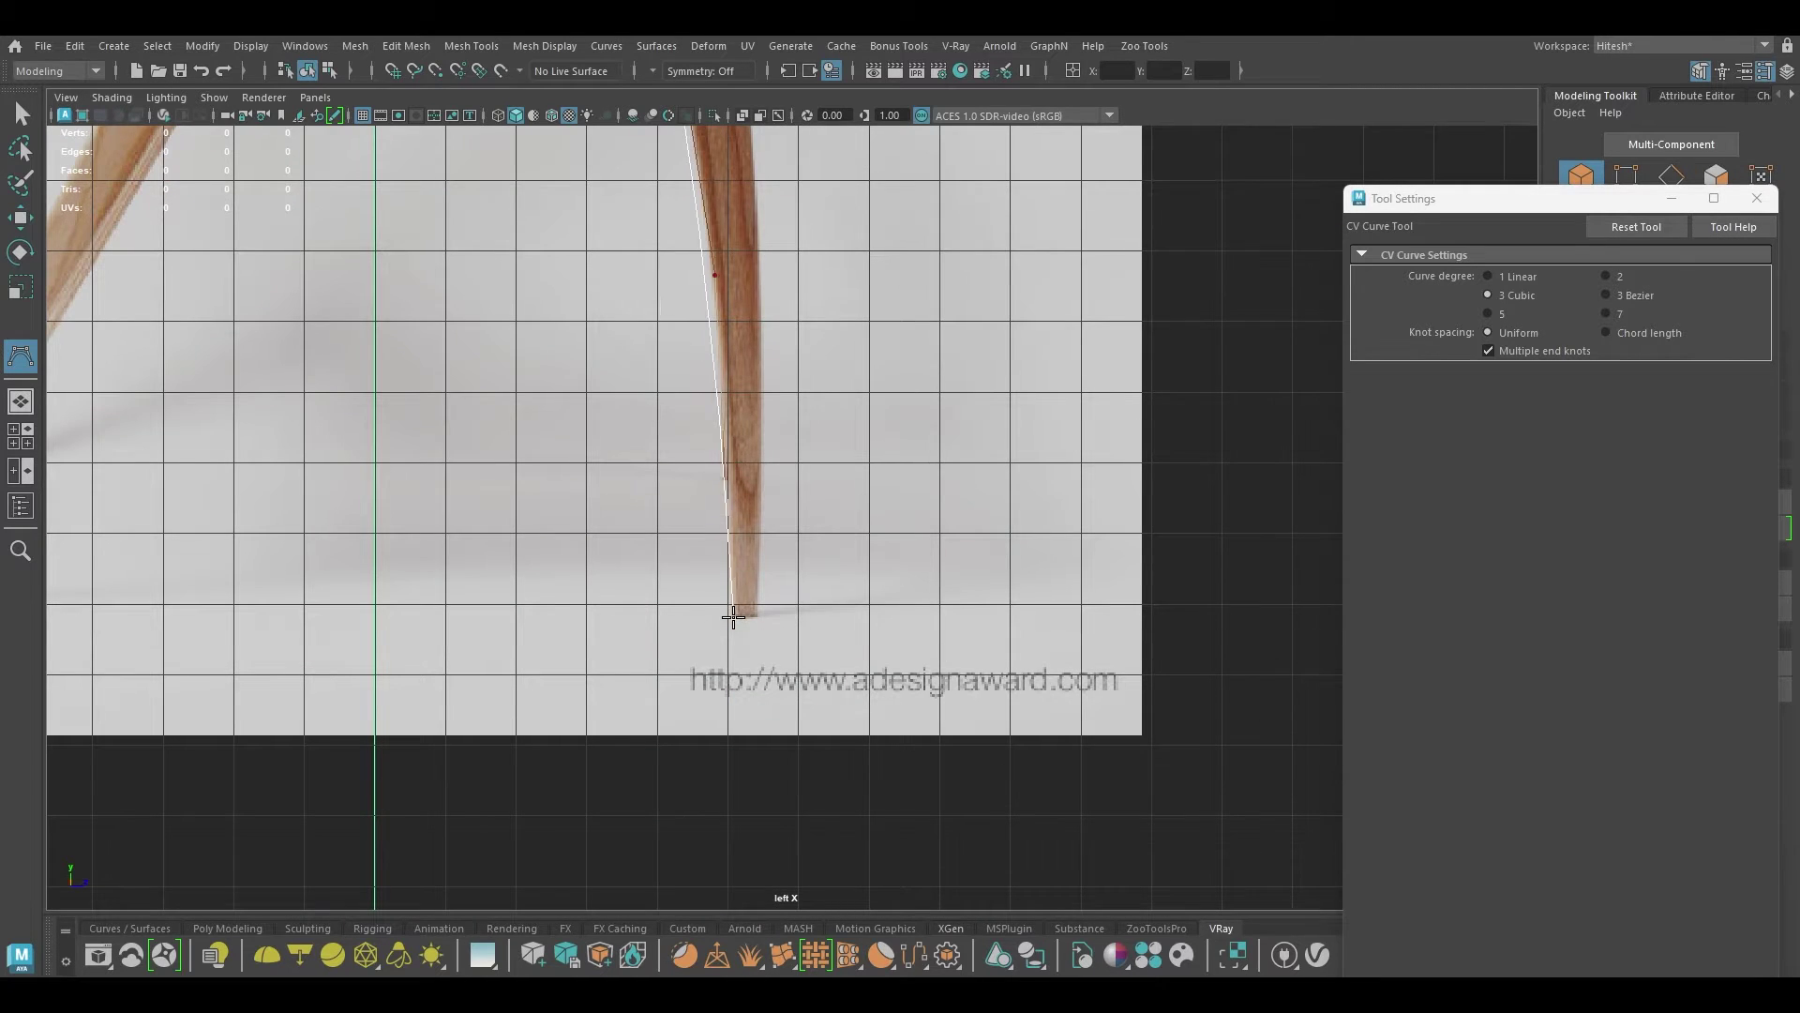
{"action": "key", "text": "w"}
Step: Move the control vertex on the lower half of the front-leg curve outward so it matches the leg's inner edge
{"action": "right_click_drag", "start_coordinate": [834, 355], "coordinate": [713, 355]}
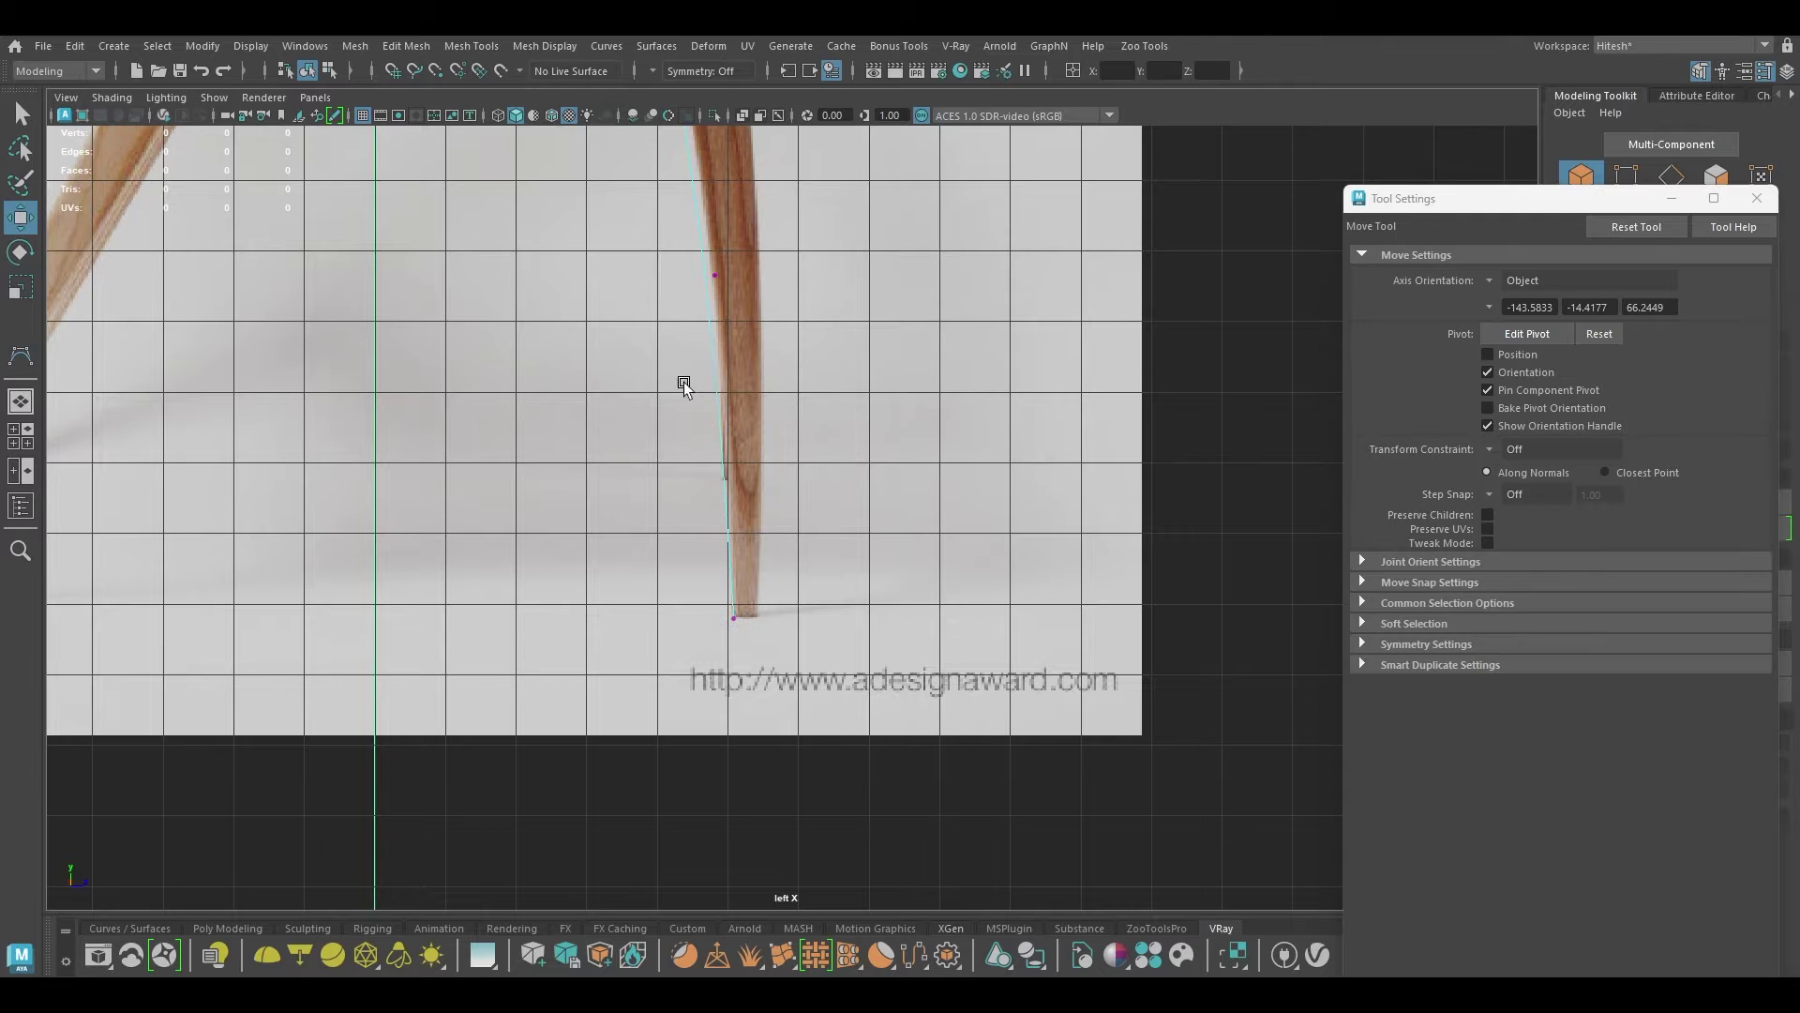
{"action": "left_click_drag", "start_coordinate": [647, 263], "coordinate": [772, 335]}
{"action": "left_click_drag", "start_coordinate": [800, 276], "coordinate": [824, 281]}
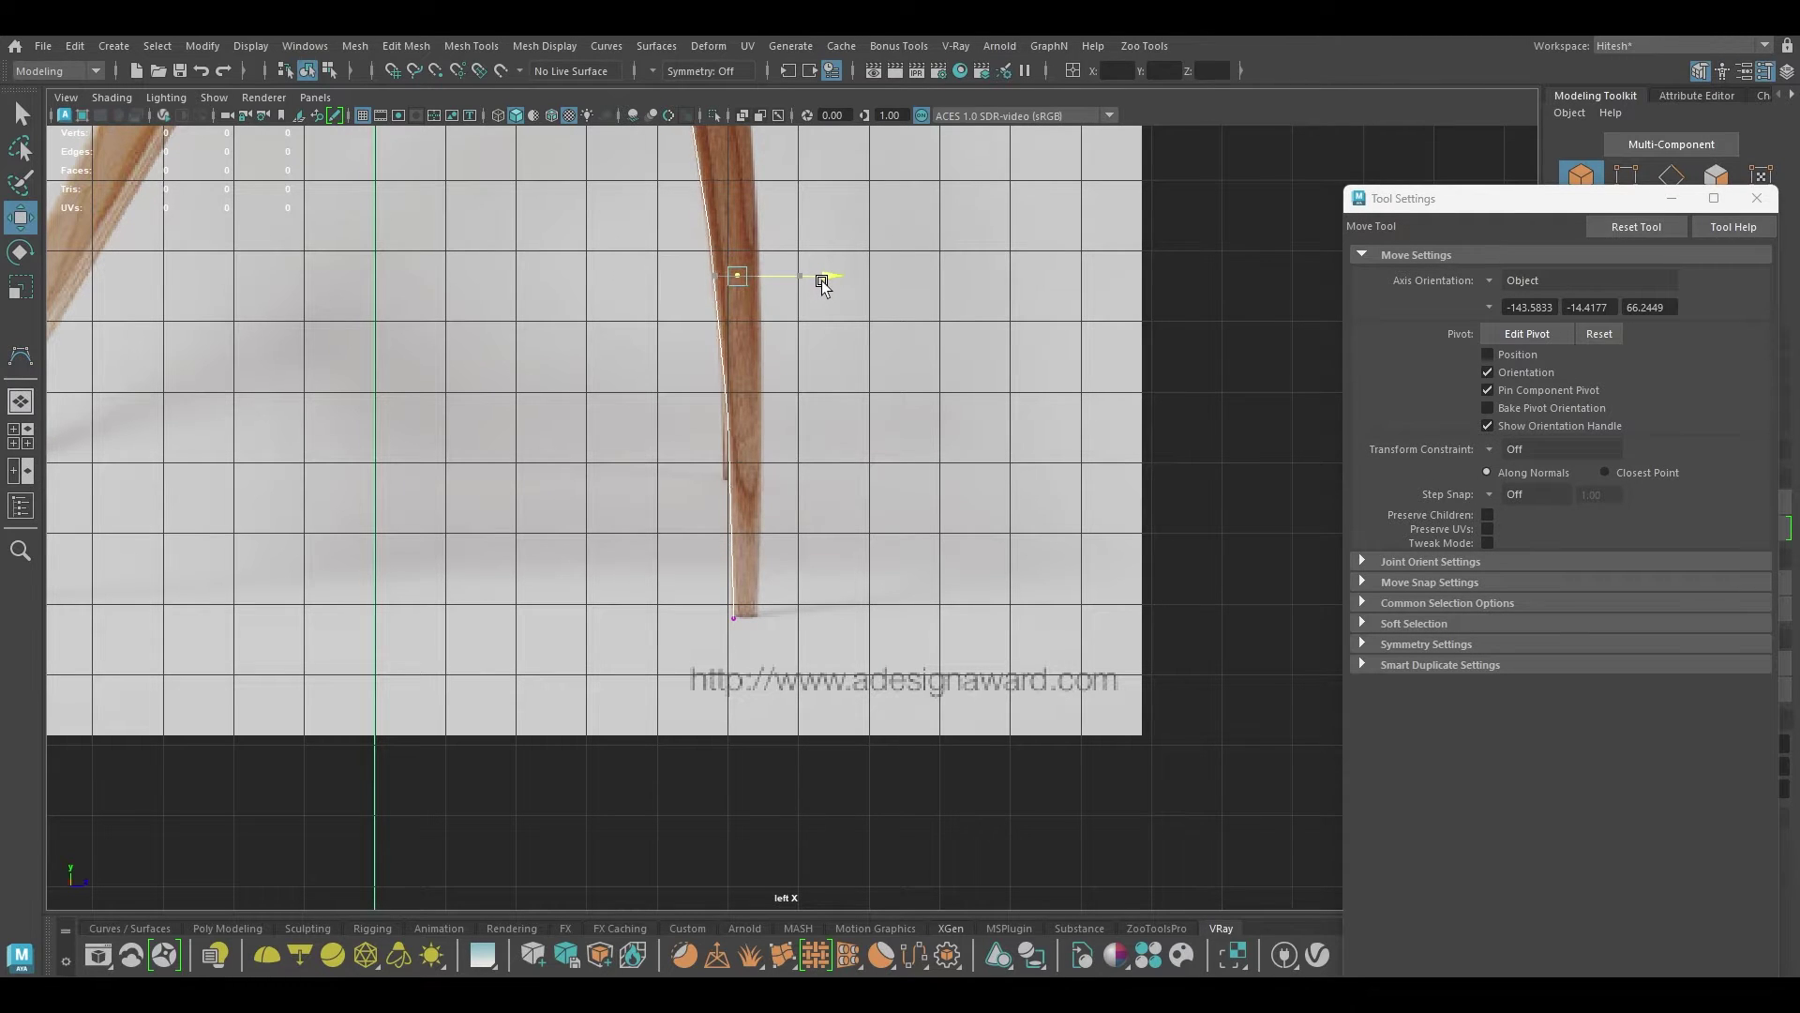
{"action": "scroll", "coordinate": [764, 705], "scroll_direction": "down", "scroll_amount": 5}
{"action": "scroll", "coordinate": [758, 565], "scroll_direction": "up", "scroll_amount": 6}
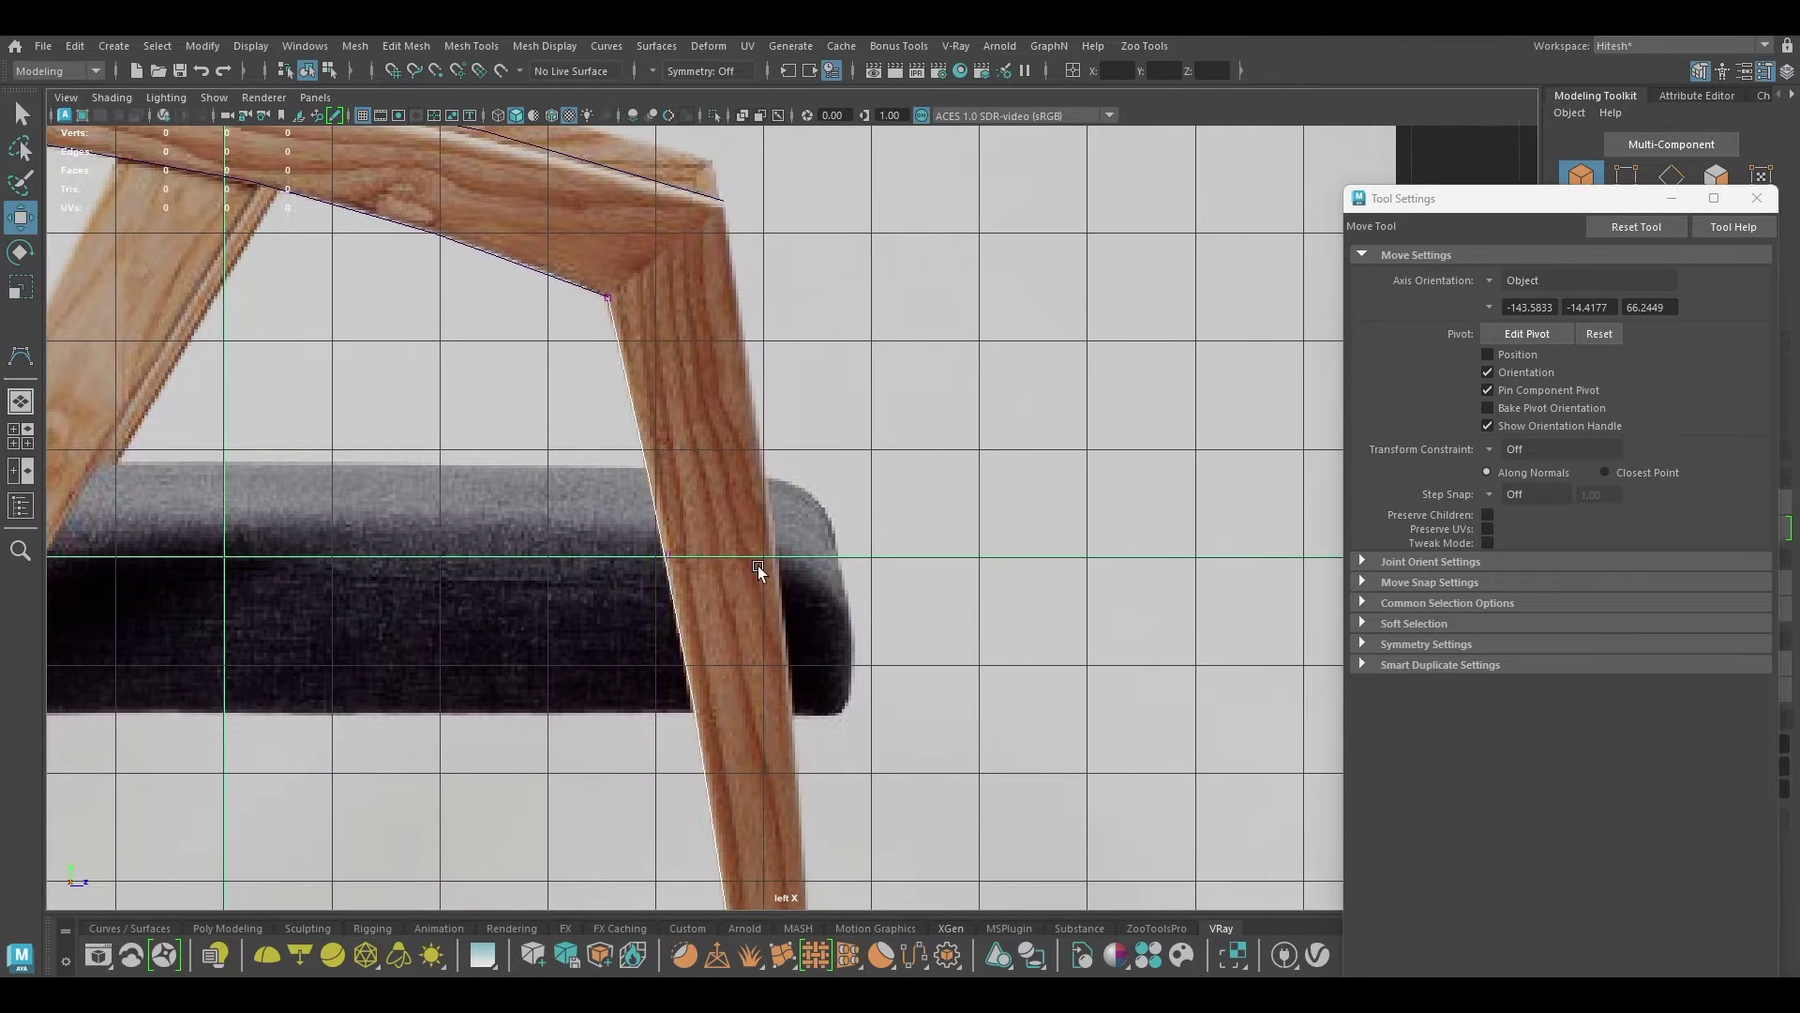
{"action": "middle_click_drag", "start_coordinate": [757, 566], "coordinate": [651, 325], "text": "alt"}
{"action": "scroll", "coordinate": [740, 703], "scroll_direction": "up", "scroll_amount": 3}
{"action": "left_click_drag", "start_coordinate": [714, 831], "coordinate": [710, 832]}
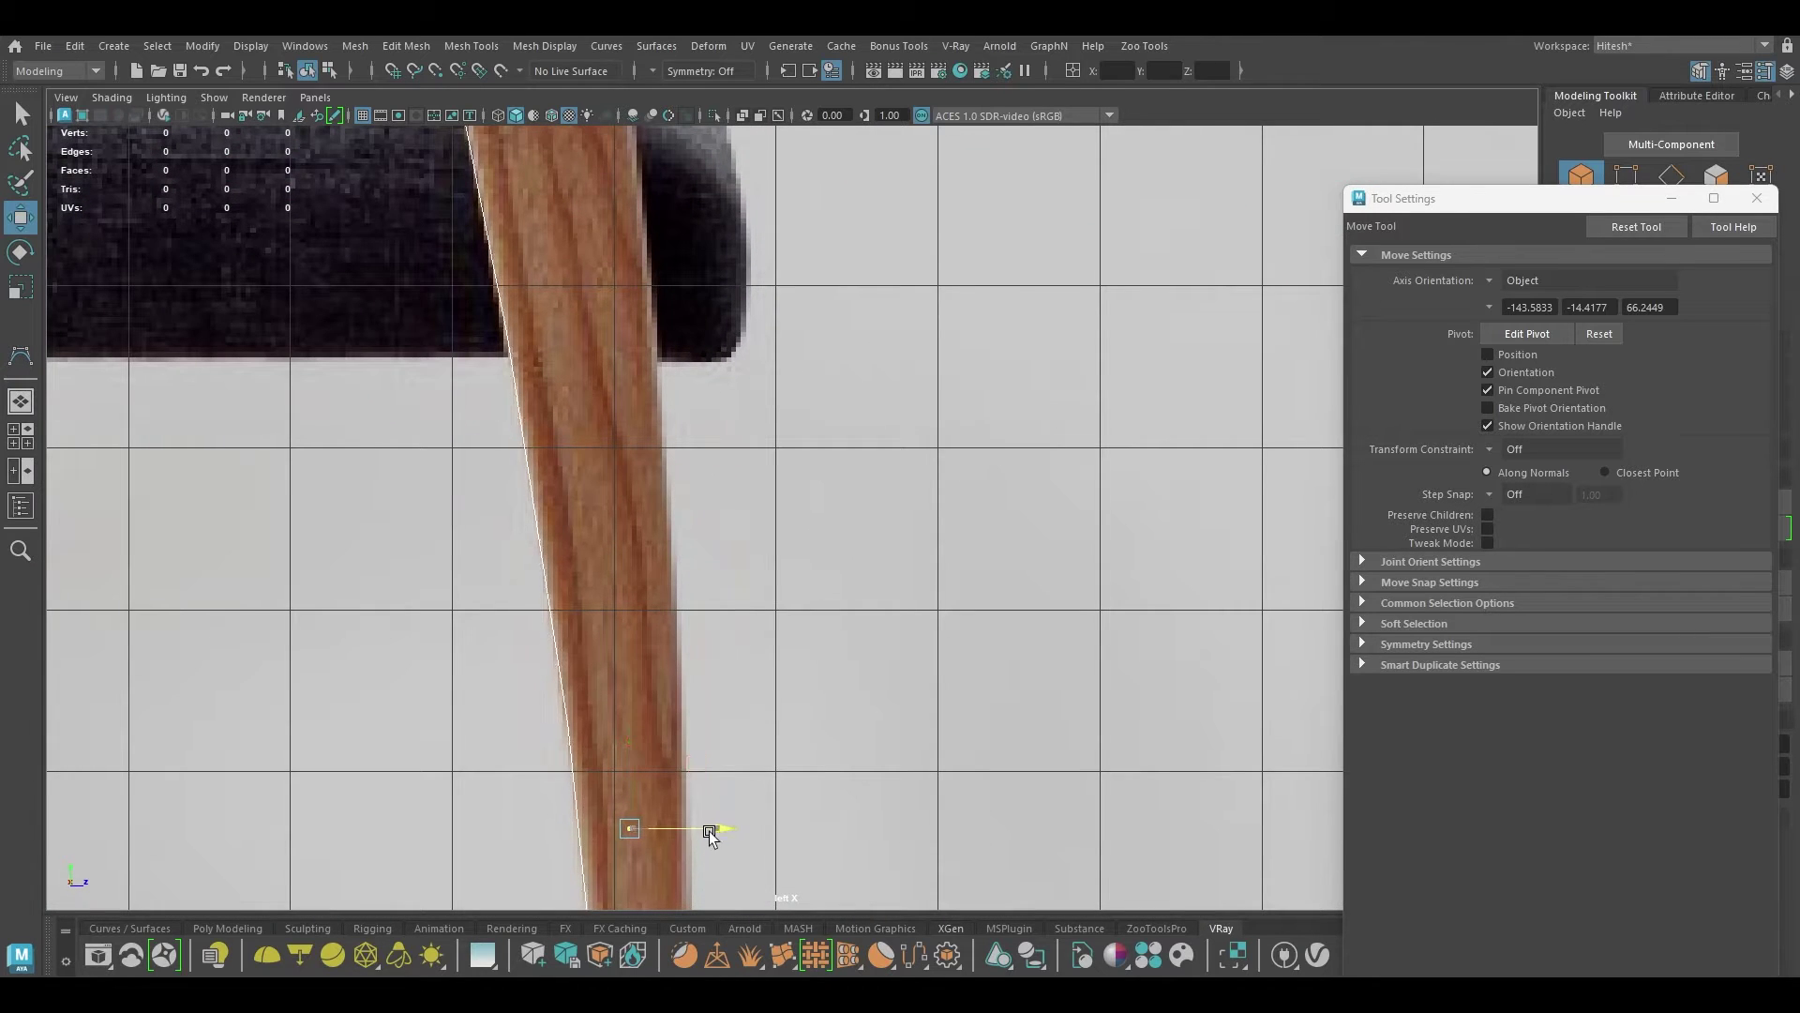
{"action": "scroll", "coordinate": [711, 834], "scroll_direction": "down", "scroll_amount": 5}
{"action": "right_click", "coordinate": [771, 295]}
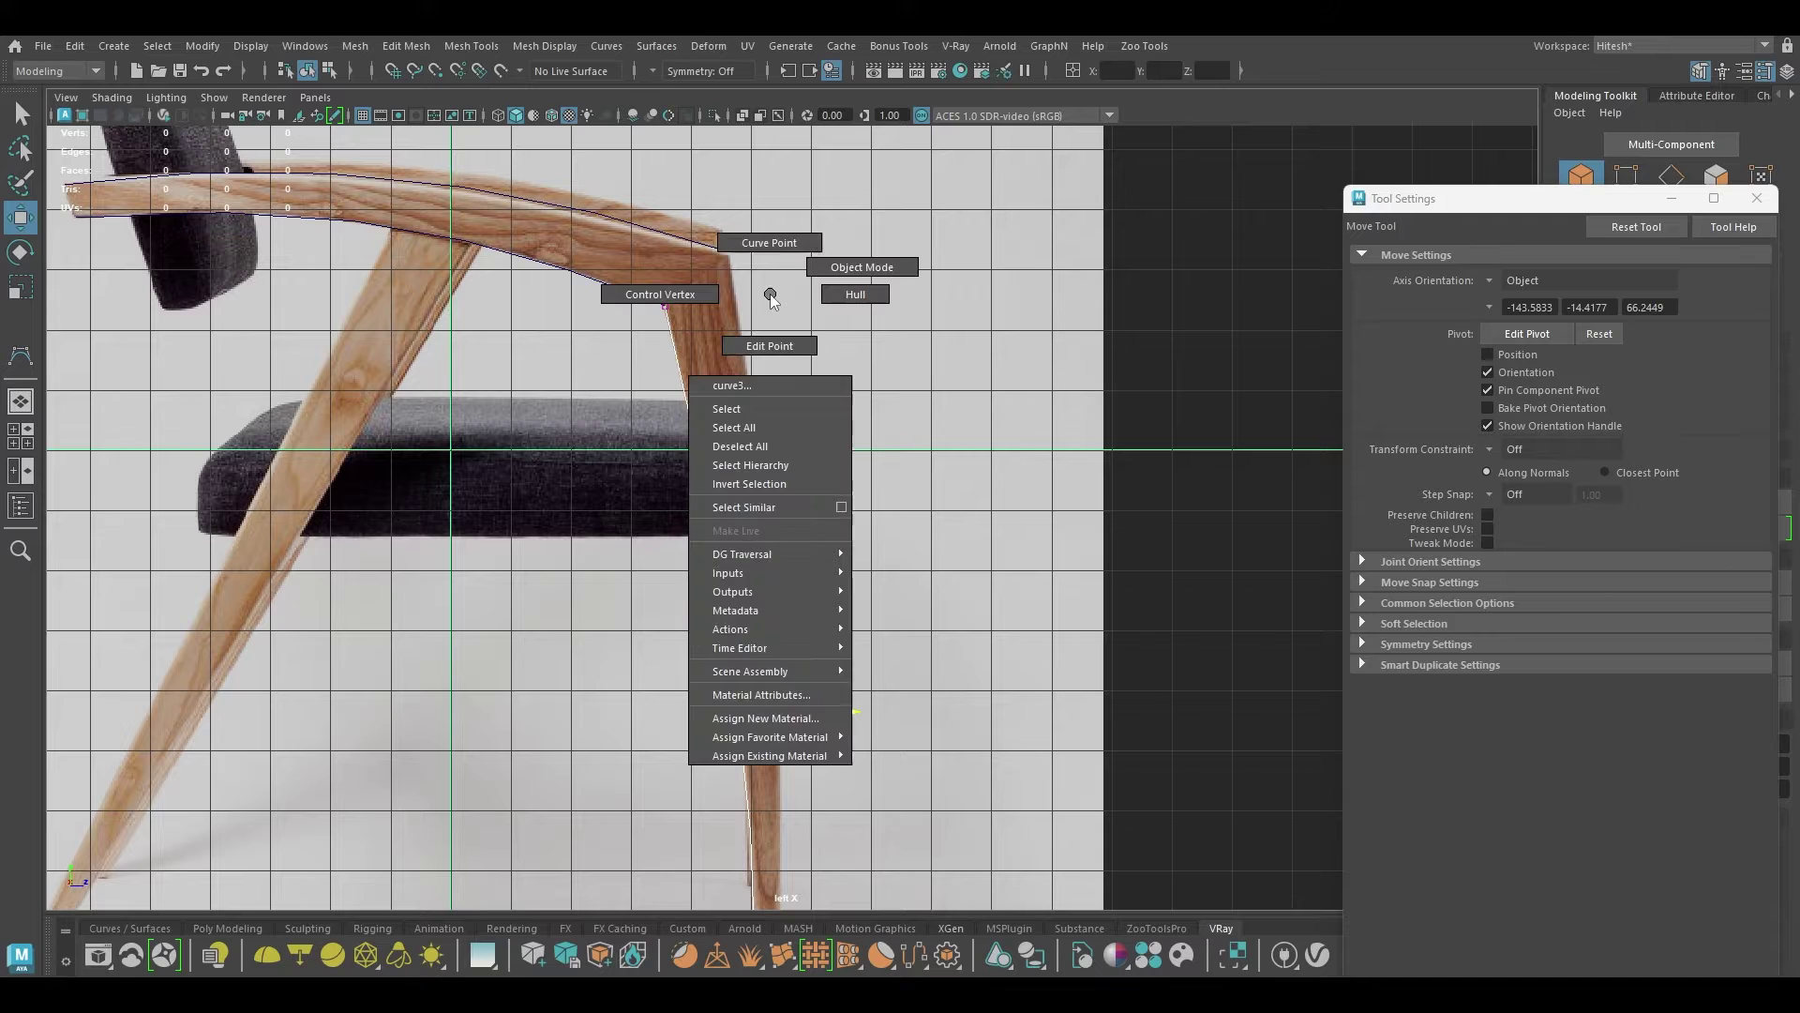
{"action": "left_click", "coordinate": [861, 266]}
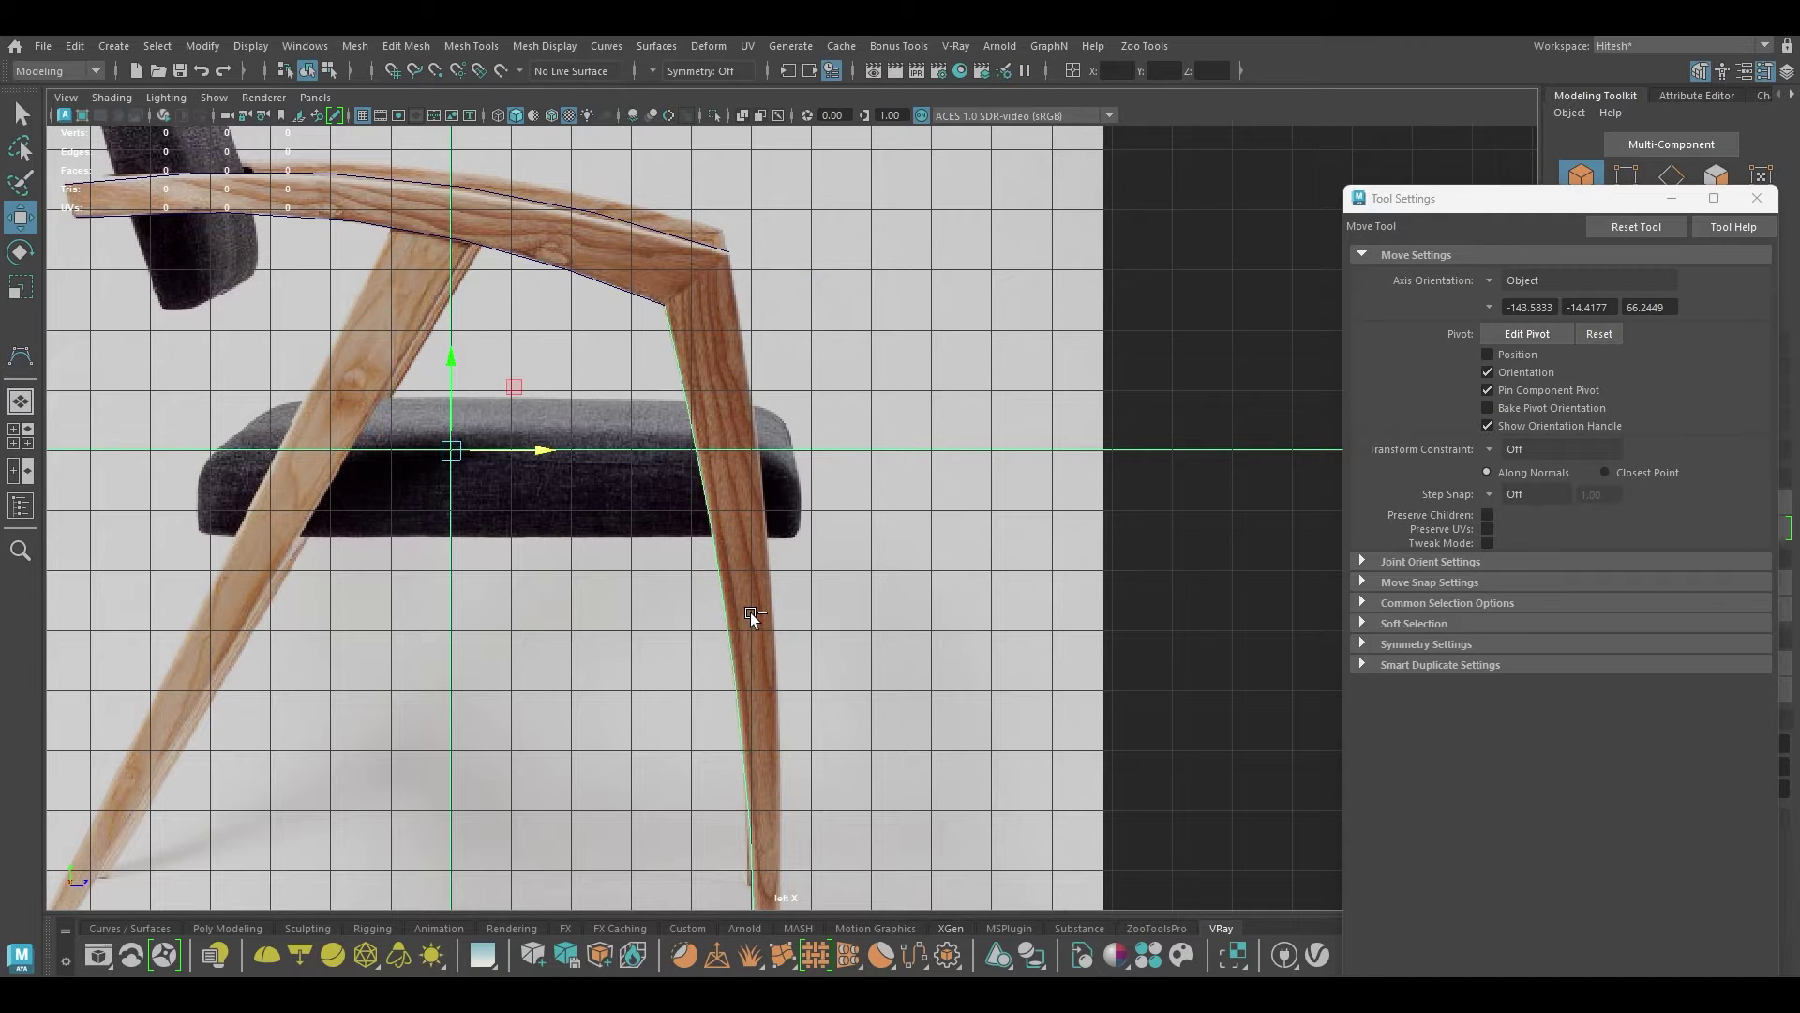
Step: Duplicate the inner front-leg curve and move the copy horizontally so its upper end meets the armrest's outer front corner
{"action": "left_click_drag", "start_coordinate": [531, 454], "coordinate": [615, 448]}
{"action": "scroll", "coordinate": [685, 388], "scroll_direction": "up", "scroll_amount": 3}
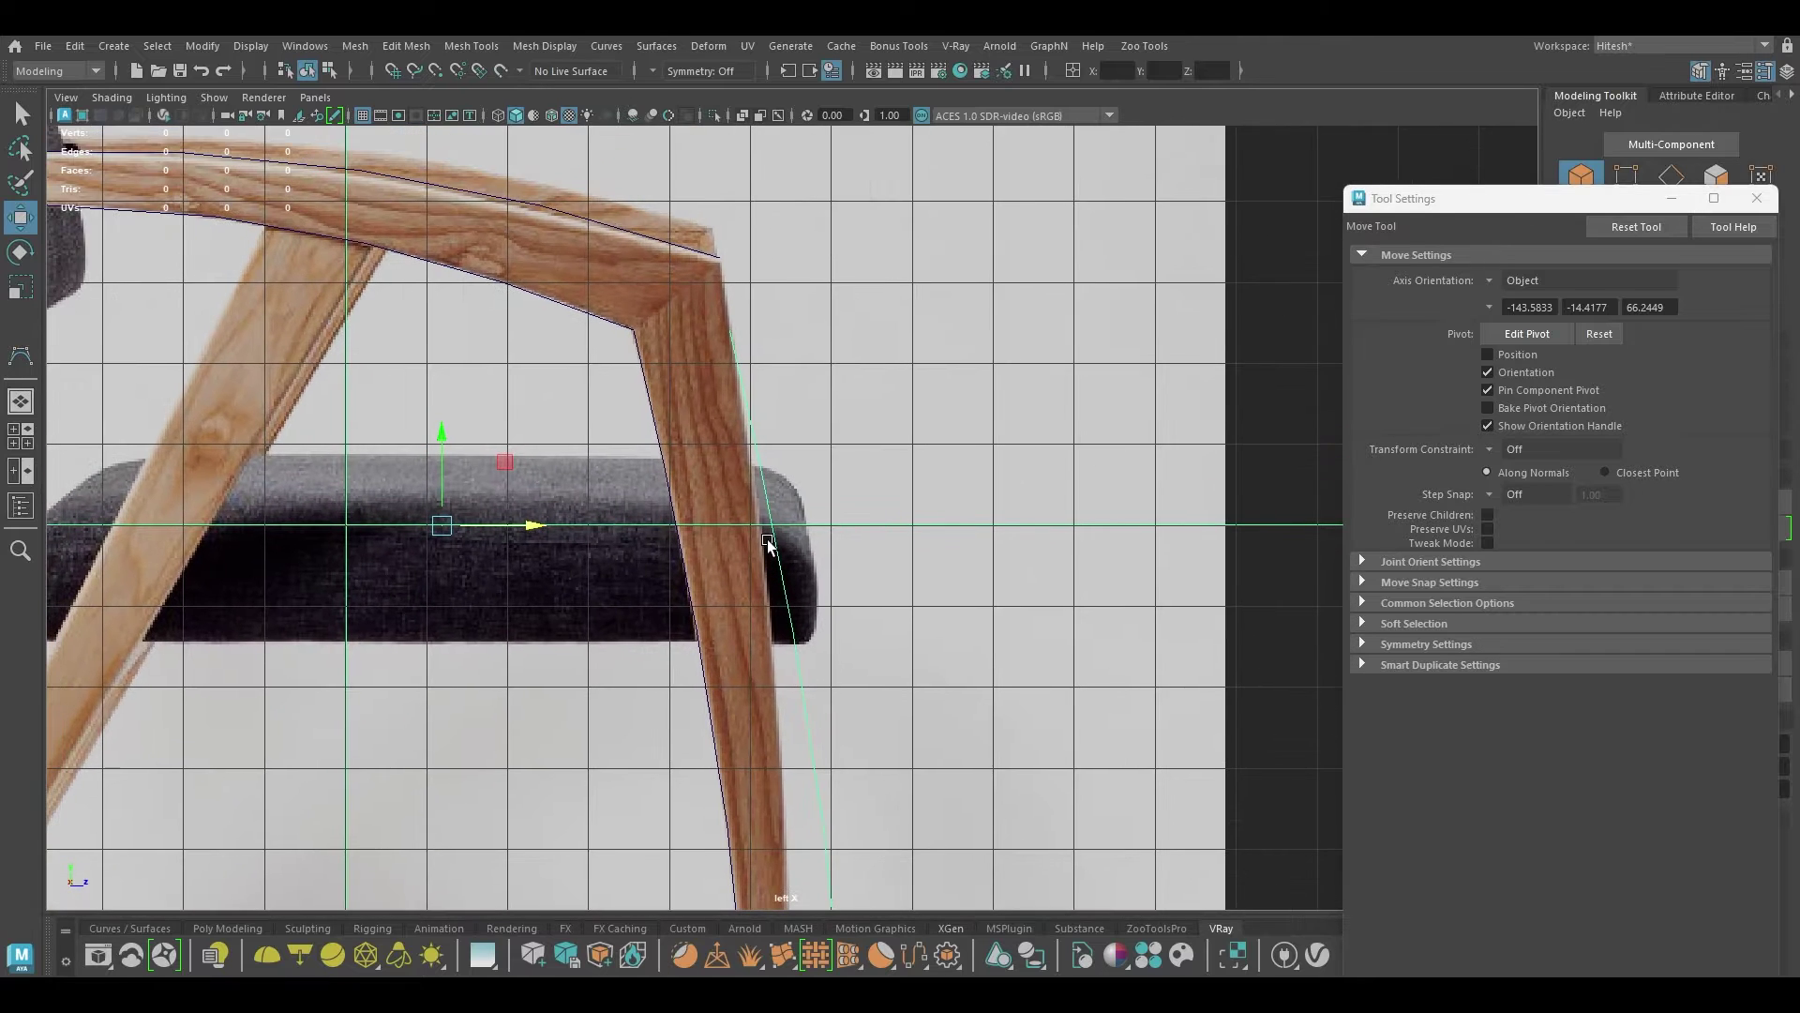
{"action": "right_click_drag", "start_coordinate": [768, 542], "coordinate": [739, 748], "text": "alt"}
{"action": "middle_click_drag", "start_coordinate": [760, 452], "coordinate": [777, 588], "text": "alt"}
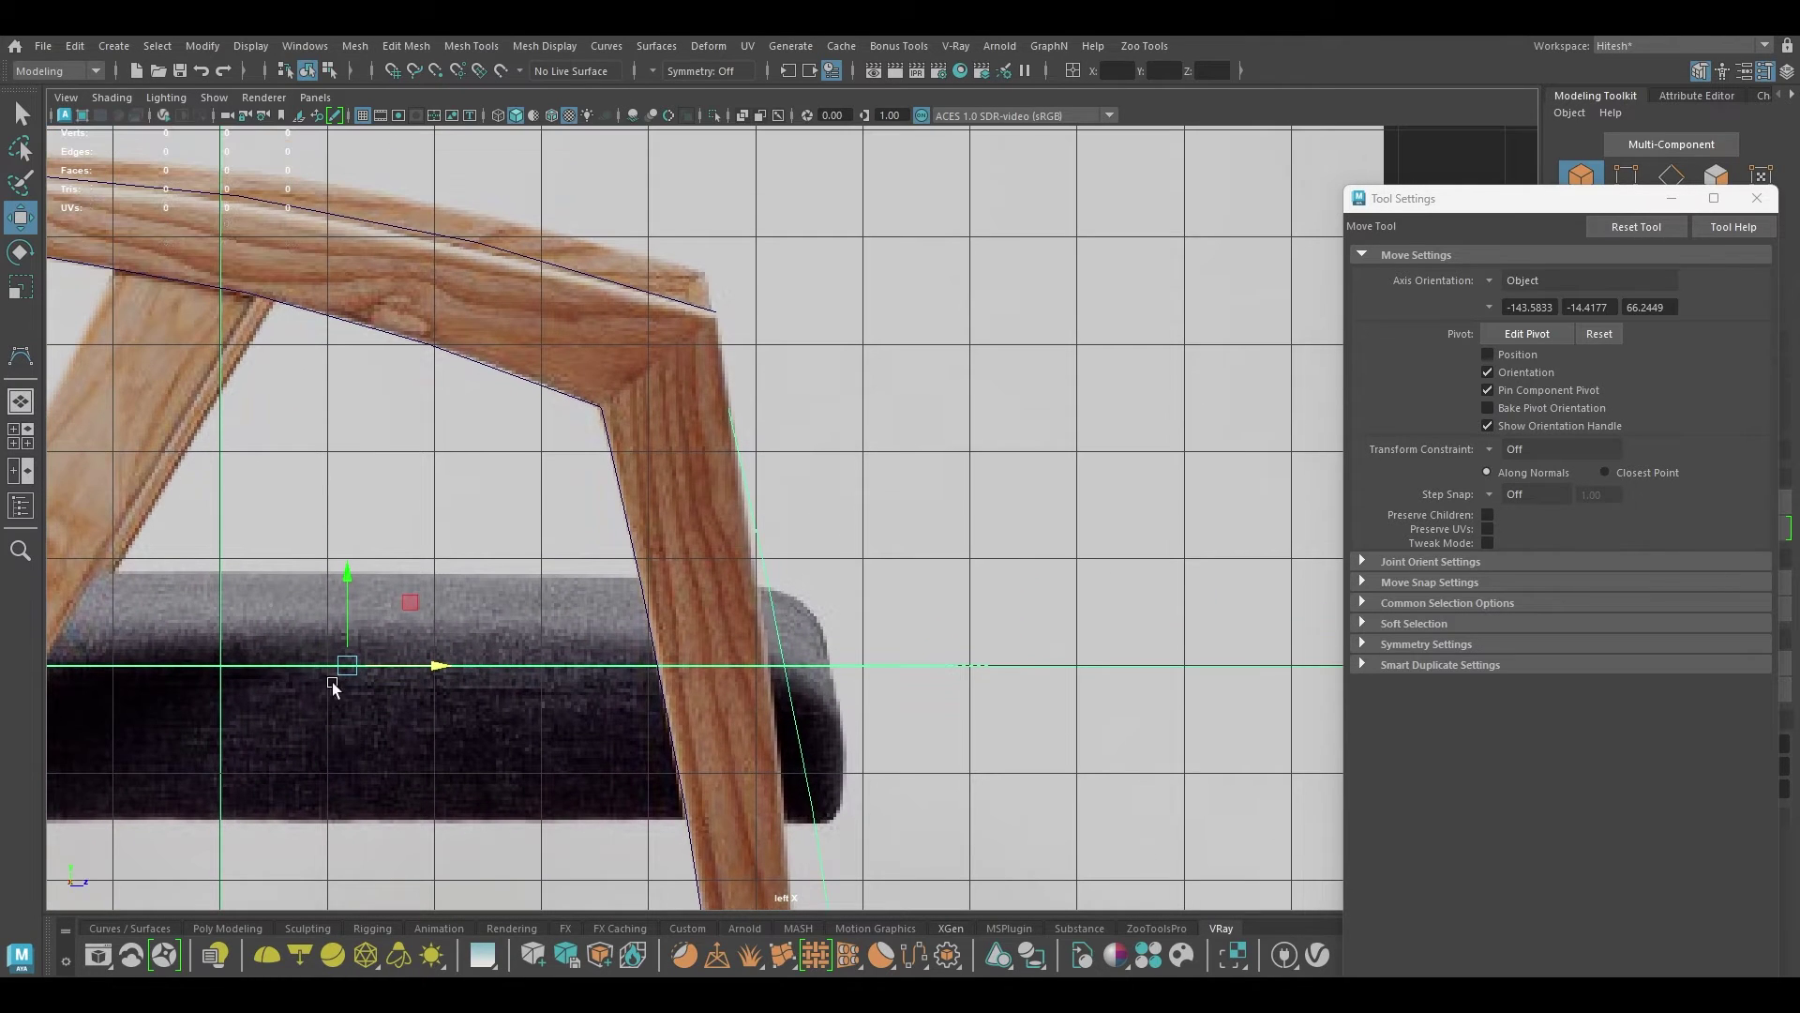
Step: Move the middle control vertices of the duplicated front-leg curve inward so the curve meets the leg's outer edge around the seat
{"action": "left_click_drag", "start_coordinate": [345, 677], "coordinate": [335, 584]}
{"action": "scroll", "coordinate": [740, 613], "scroll_direction": "up", "scroll_amount": 12}
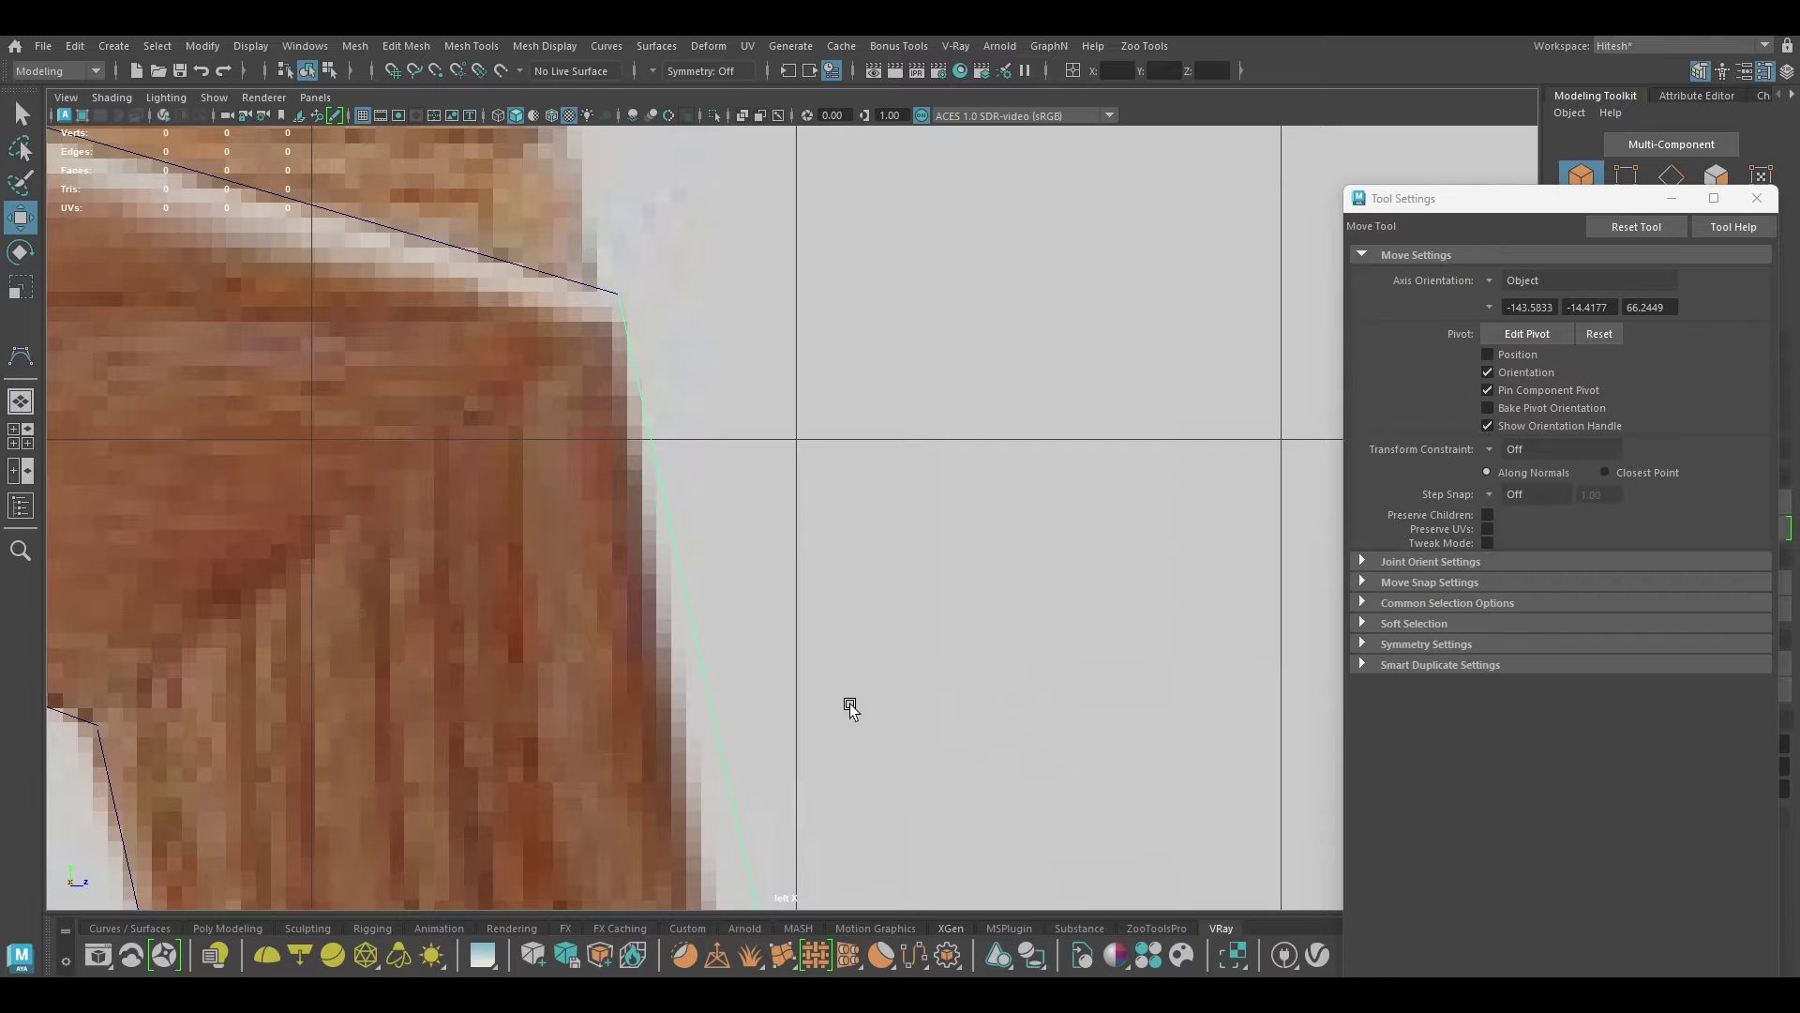
{"action": "scroll", "coordinate": [848, 707], "scroll_direction": "down", "scroll_amount": 10}
{"action": "right_click", "coordinate": [849, 400]}
{"action": "right_click_drag", "start_coordinate": [849, 400], "coordinate": [763, 415]}
{"action": "left_click_drag", "start_coordinate": [712, 383], "coordinate": [642, 443]}
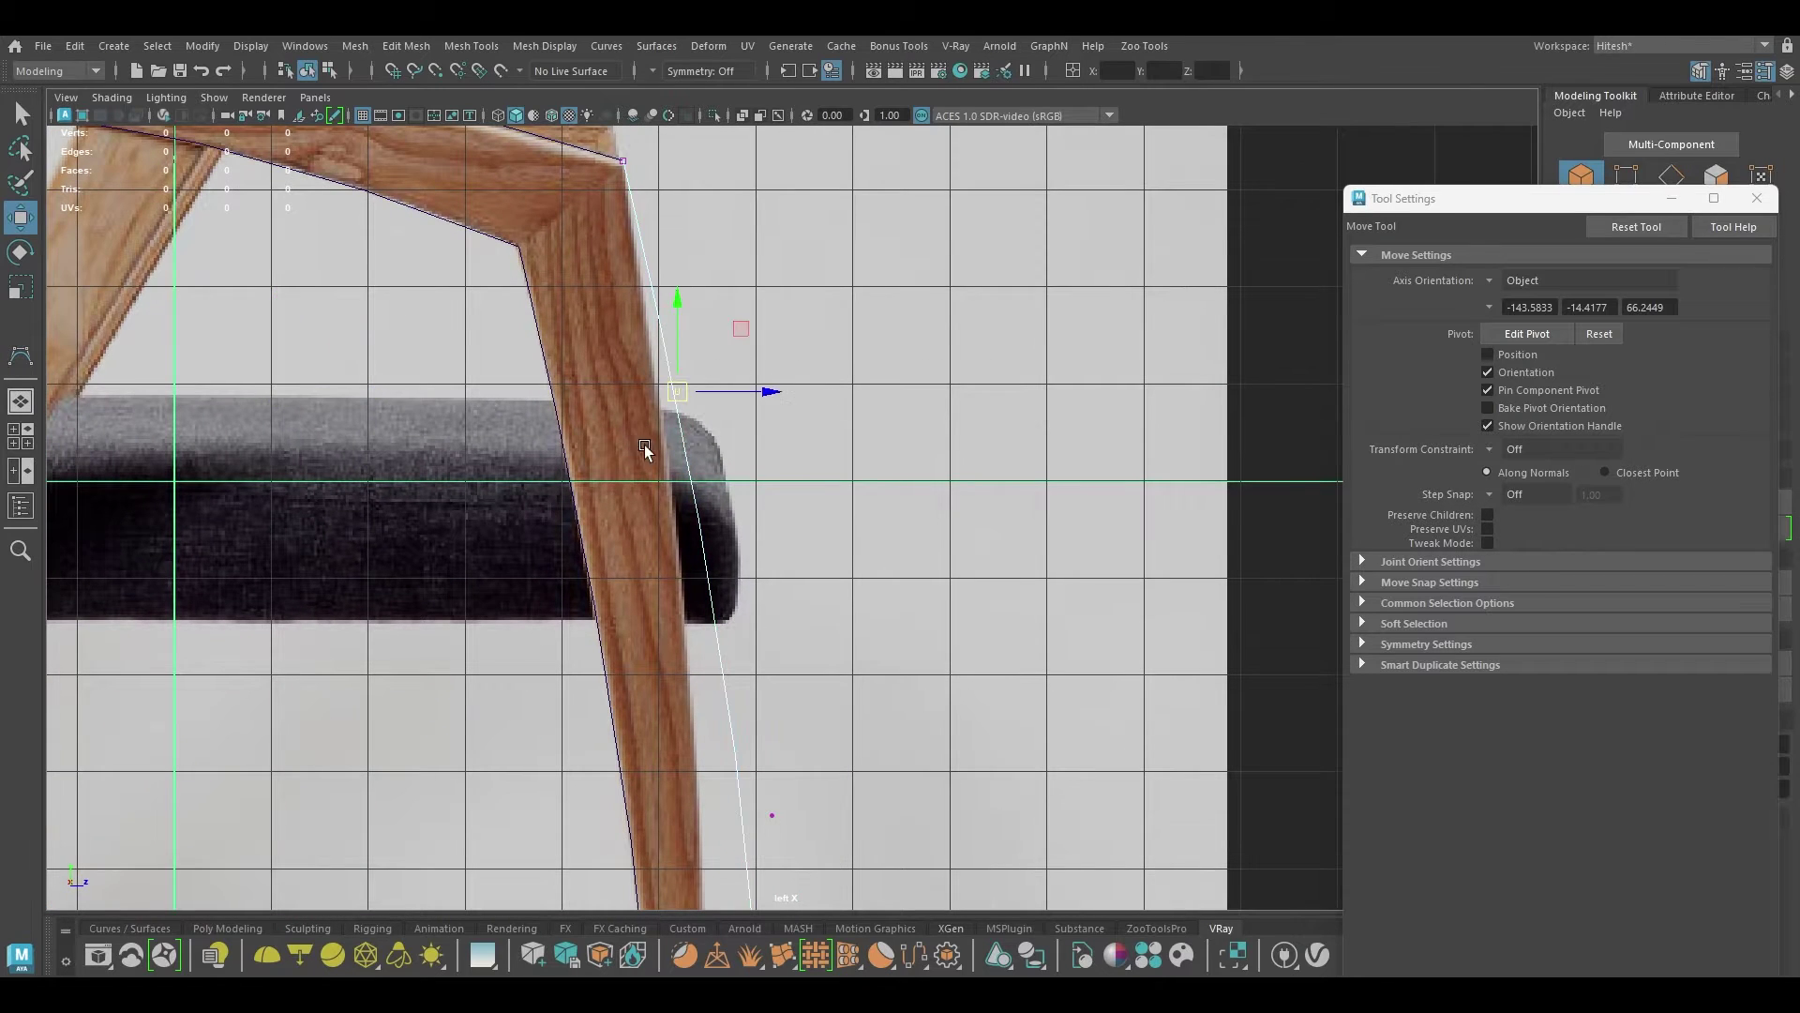
{"action": "left_click_drag", "start_coordinate": [777, 392], "coordinate": [746, 401]}
{"action": "middle_click_drag", "start_coordinate": [771, 625], "coordinate": [702, 153], "text": "alt"}
{"action": "left_click_drag", "start_coordinate": [742, 324], "coordinate": [667, 422]}
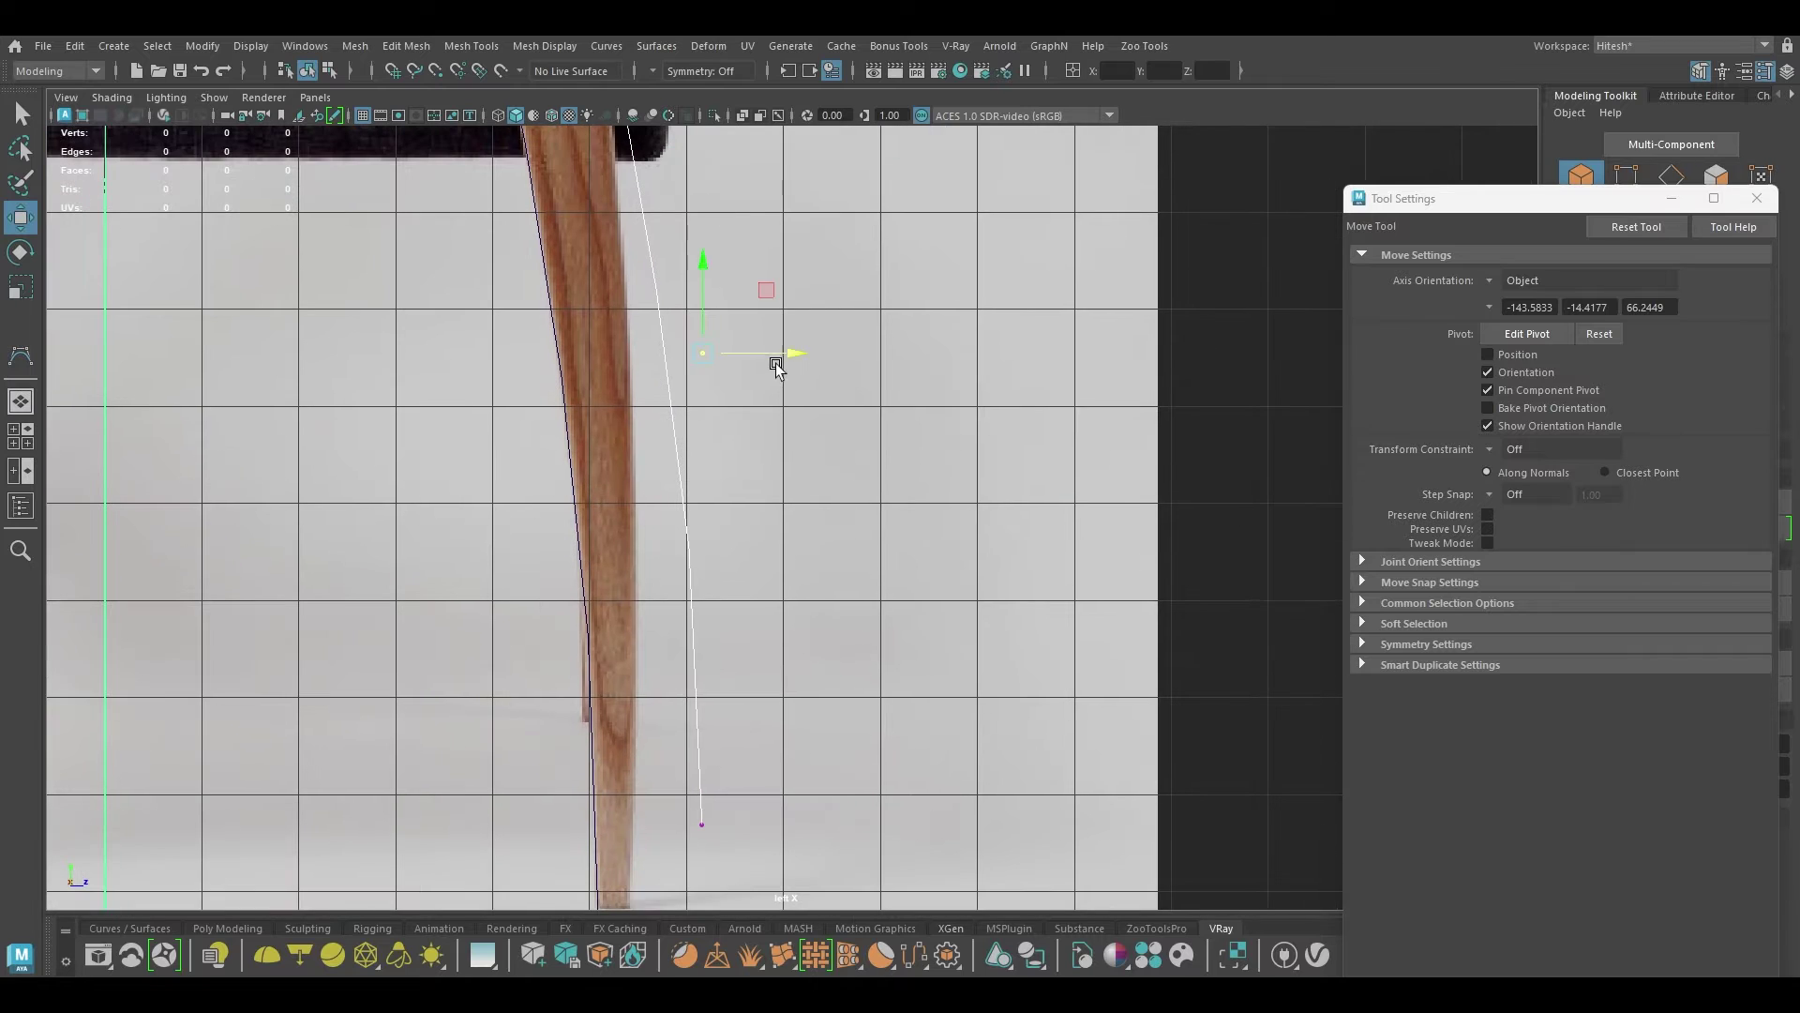
{"action": "left_click_drag", "start_coordinate": [777, 365], "coordinate": [716, 353]}
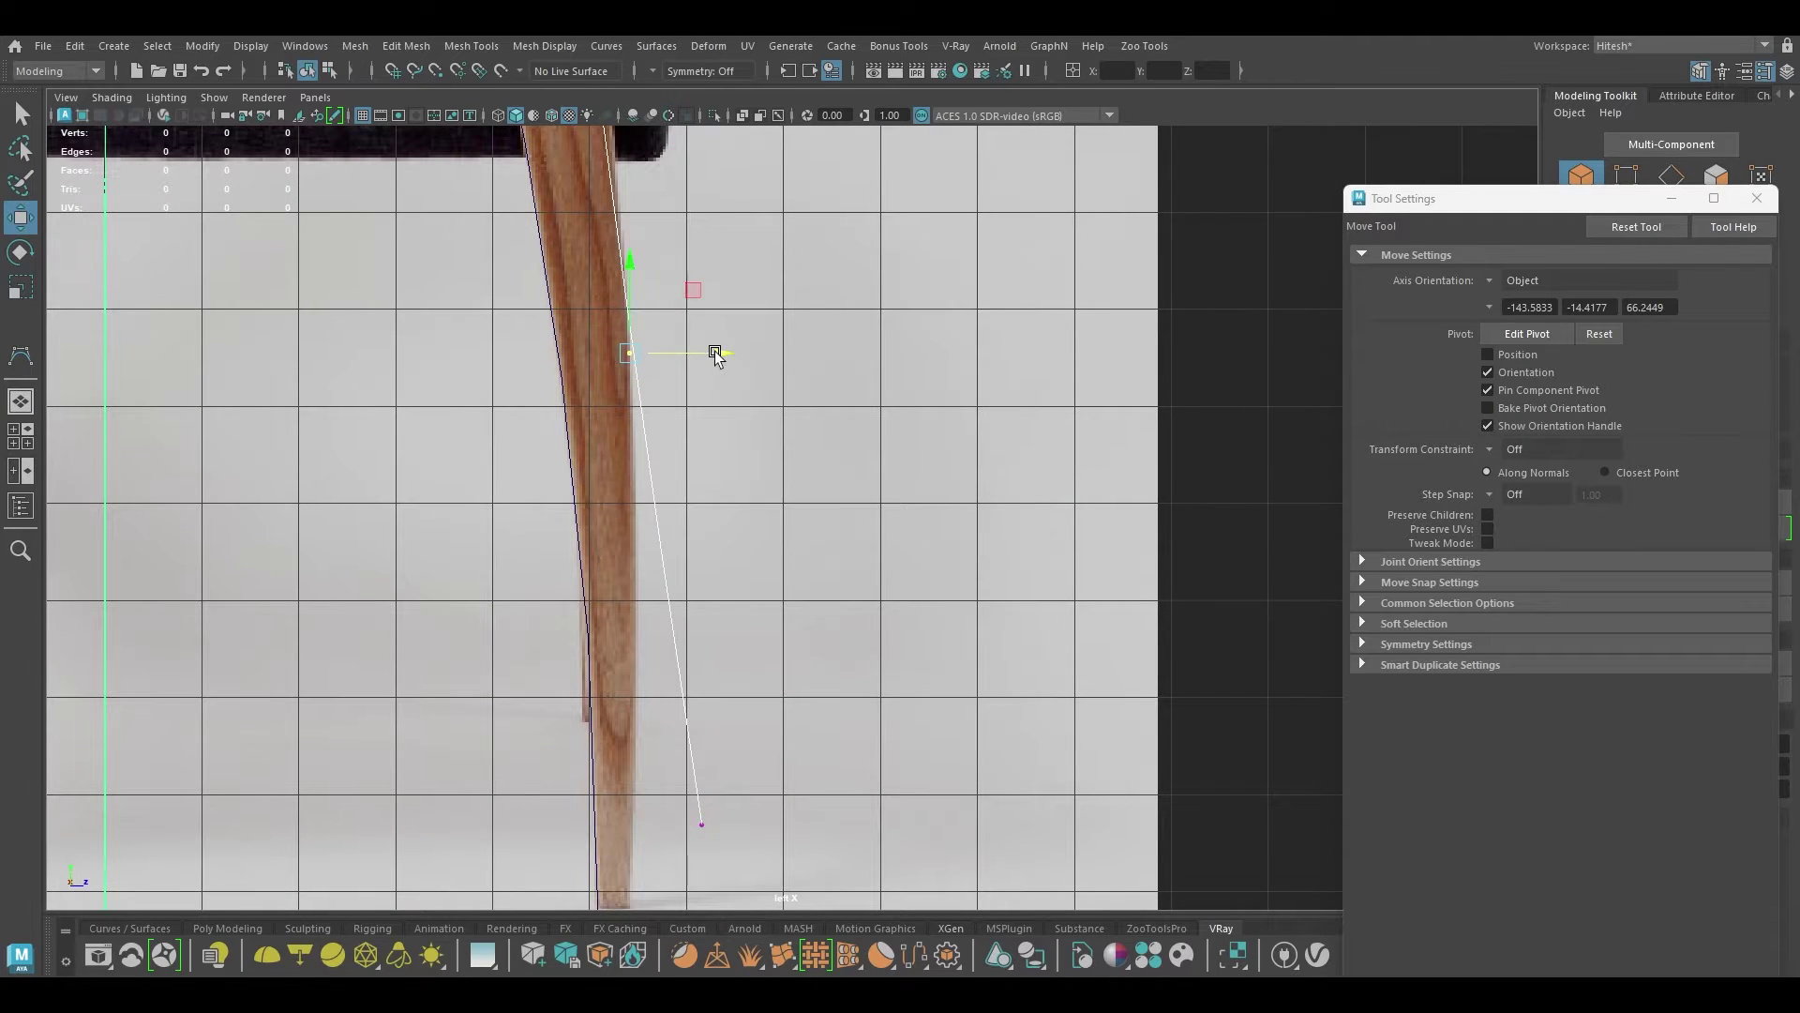
{"action": "middle_click_drag", "start_coordinate": [763, 329], "coordinate": [840, 646], "text": "alt"}
{"action": "left_click_drag", "start_coordinate": [702, 224], "coordinate": [730, 253]}
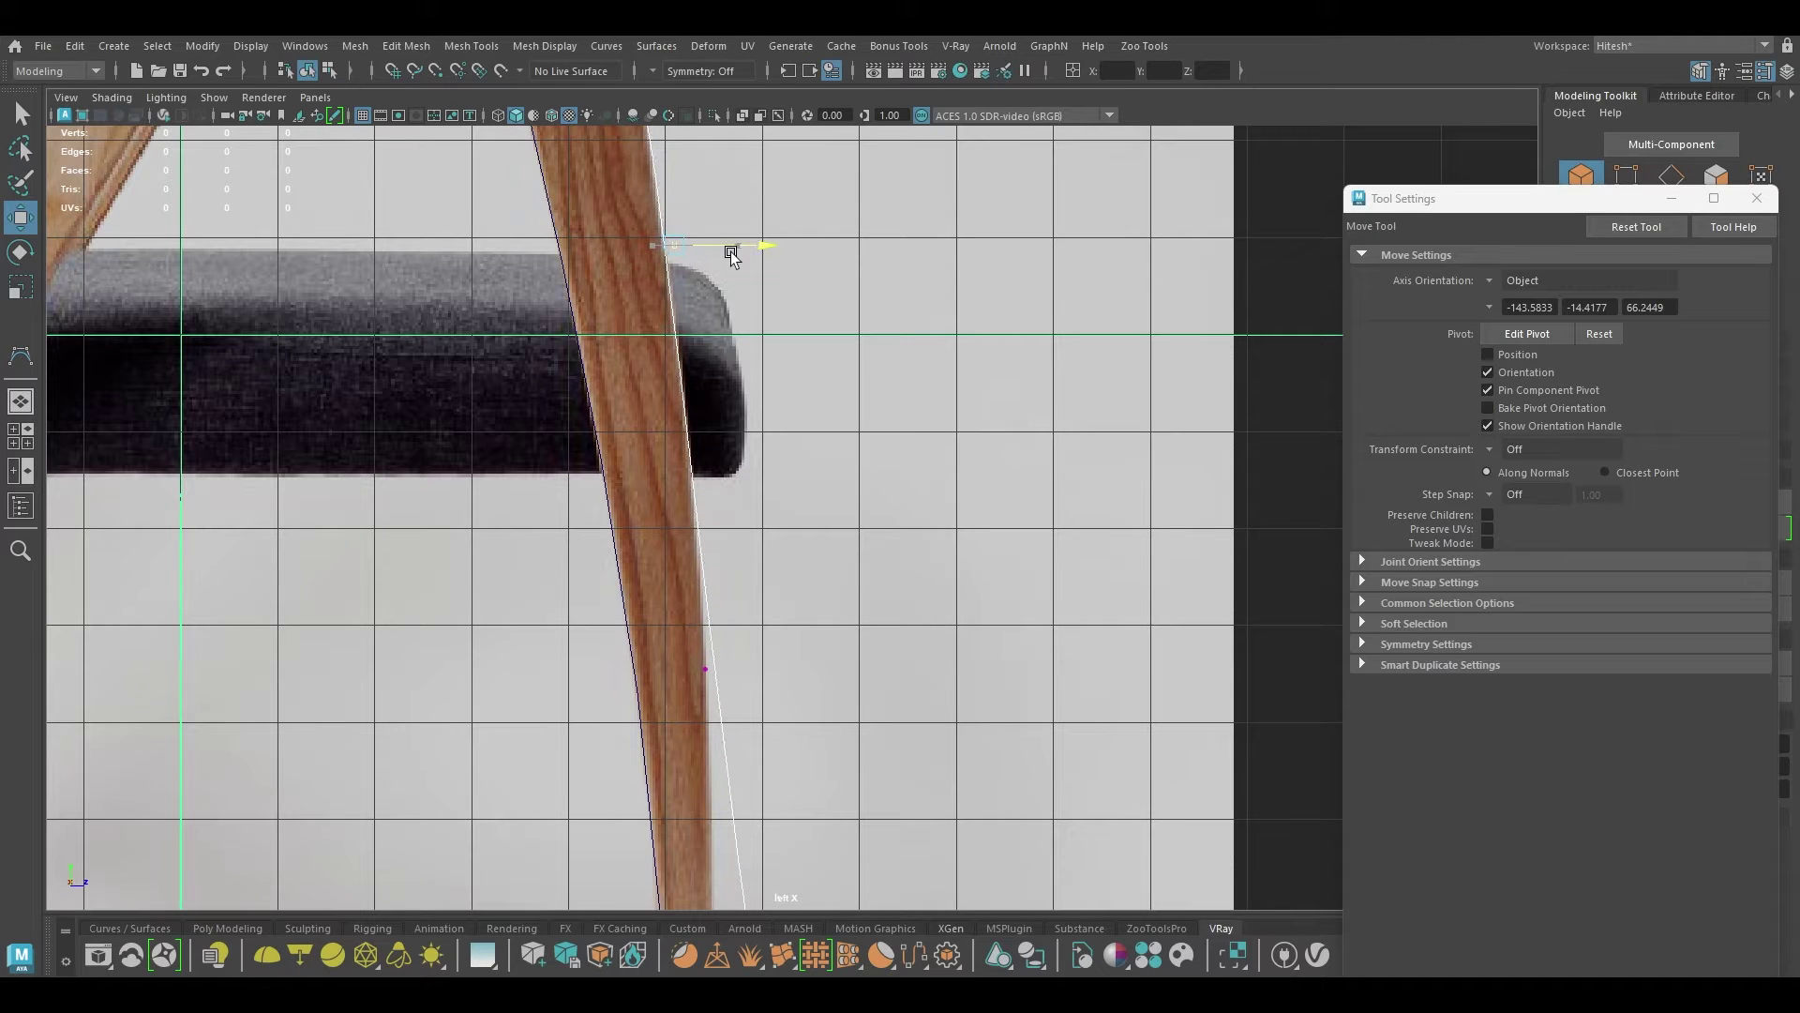
Step: Move the lowest control vertex of the outer front-leg curve to the foot's outer bottom corner
{"action": "middle_click_drag", "start_coordinate": [821, 580], "coordinate": [804, 149], "text": "alt"}
{"action": "left_click", "coordinate": [761, 712]}
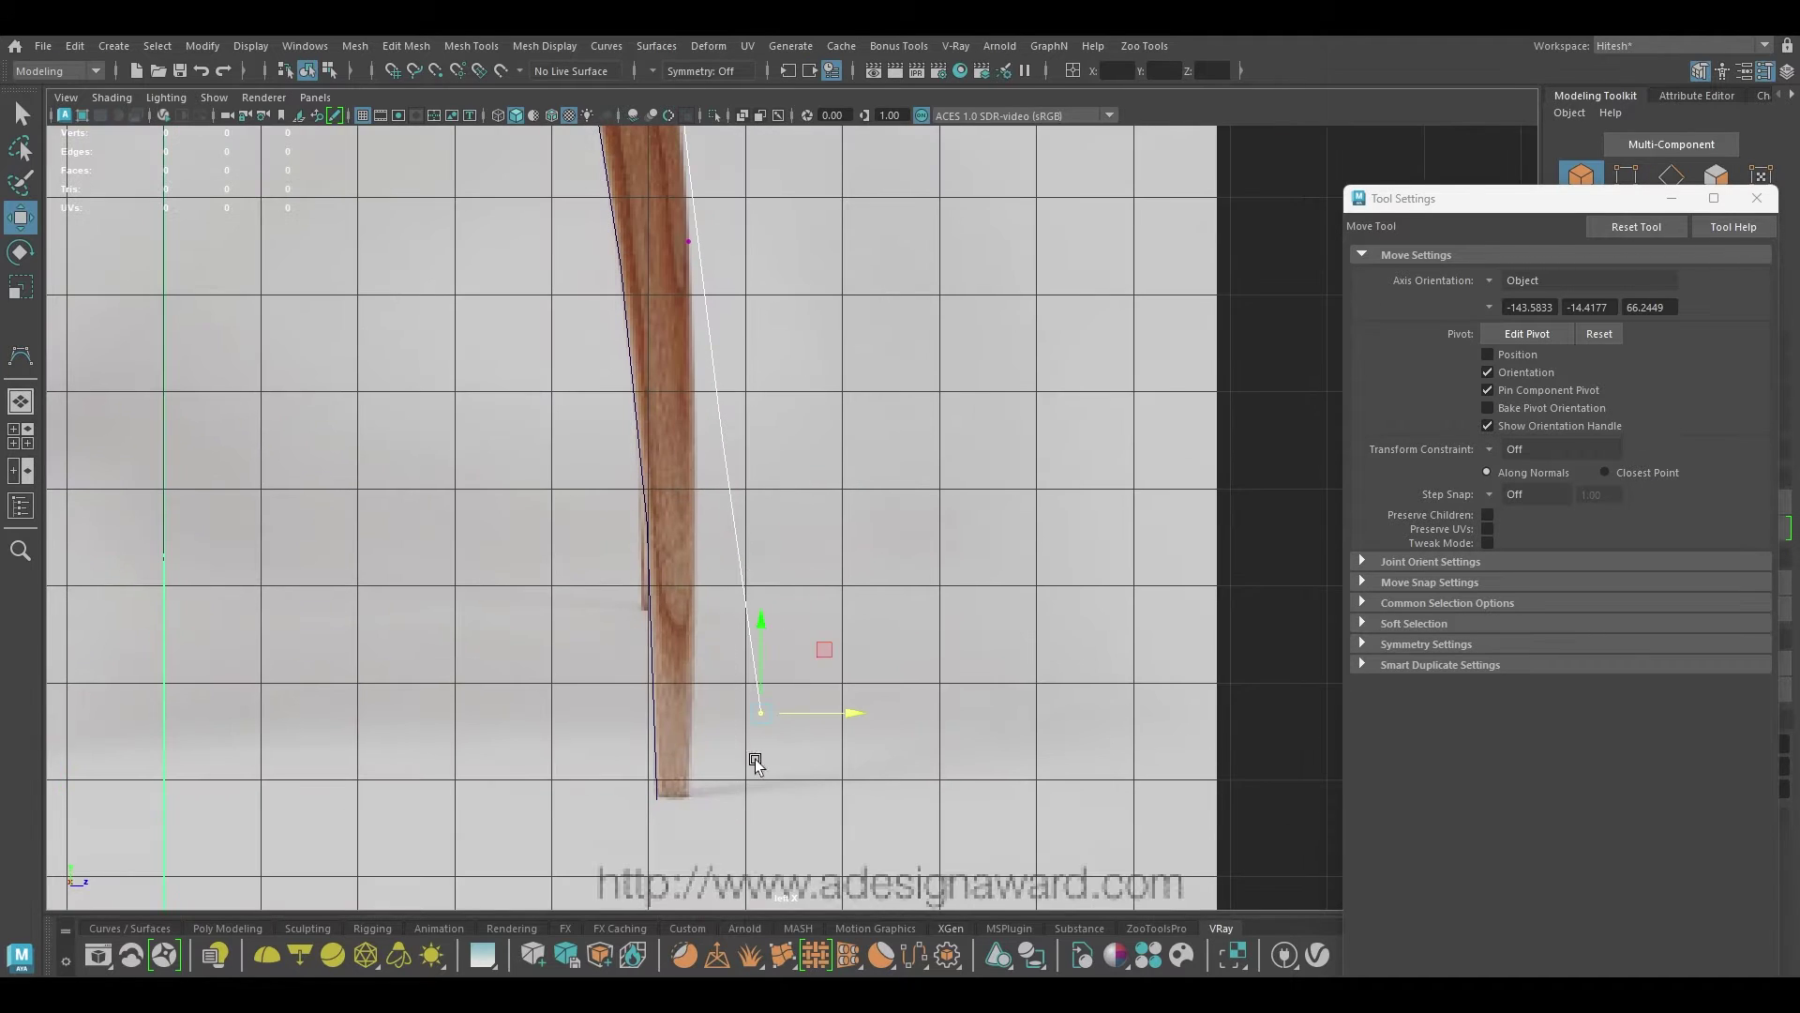
{"action": "left_click_drag", "start_coordinate": [760, 715], "coordinate": [687, 796]}
{"action": "right_click_drag", "start_coordinate": [688, 796], "coordinate": [721, 879], "text": "alt"}
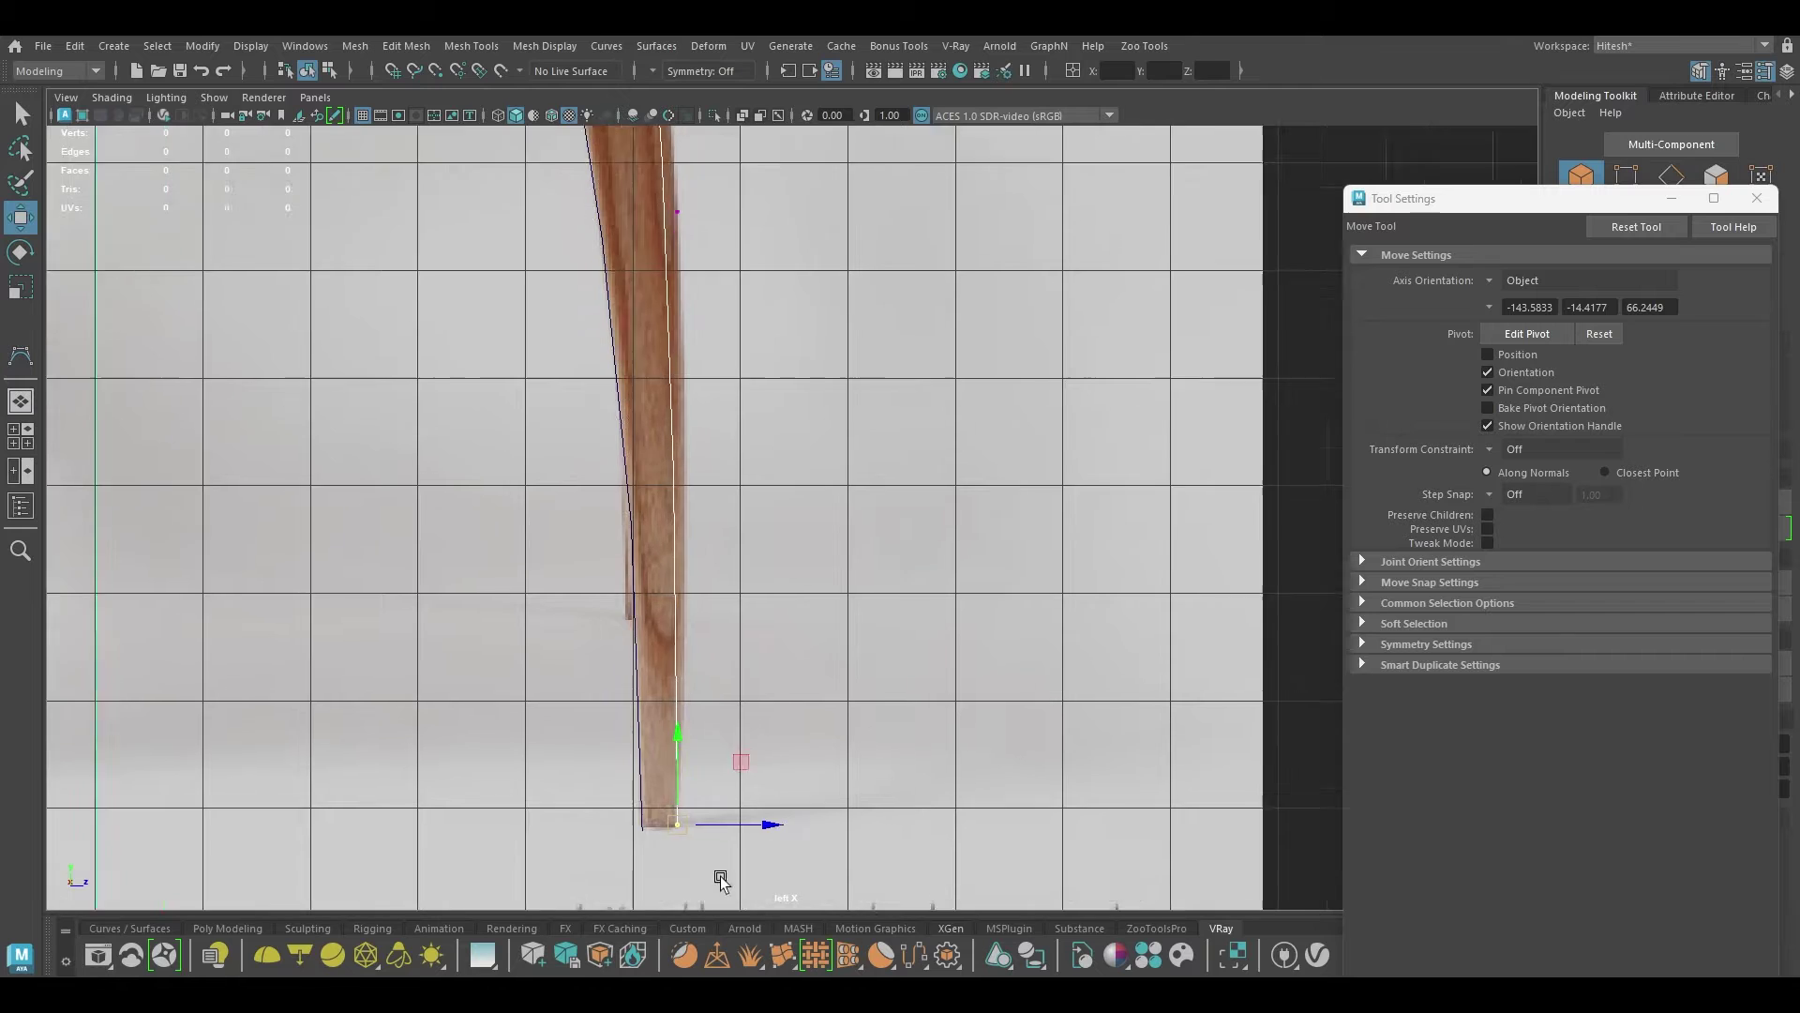
Step: Fine-tune the lower control vertices of the outer front-leg curve so it follows the leg's outer edge
{"action": "middle_click_drag", "start_coordinate": [720, 878], "coordinate": [724, 604], "text": "alt"}
{"action": "right_click_drag", "start_coordinate": [724, 605], "coordinate": [825, 867], "text": "alt"}
{"action": "left_click_drag", "start_coordinate": [573, 498], "coordinate": [581, 507]}
{"action": "left_click_drag", "start_coordinate": [643, 593], "coordinate": [645, 598]}
{"action": "middle_click_drag", "start_coordinate": [684, 178], "coordinate": [715, 567], "text": "alt"}
{"action": "left_click_drag", "start_coordinate": [622, 375], "coordinate": [583, 491]}
{"action": "left_click_drag", "start_coordinate": [722, 429], "coordinate": [779, 437]}
{"action": "scroll", "coordinate": [799, 525], "scroll_direction": "down", "scroll_amount": 5}
{"action": "middle_click_drag", "start_coordinate": [812, 571], "coordinate": [804, 842], "text": "alt"}
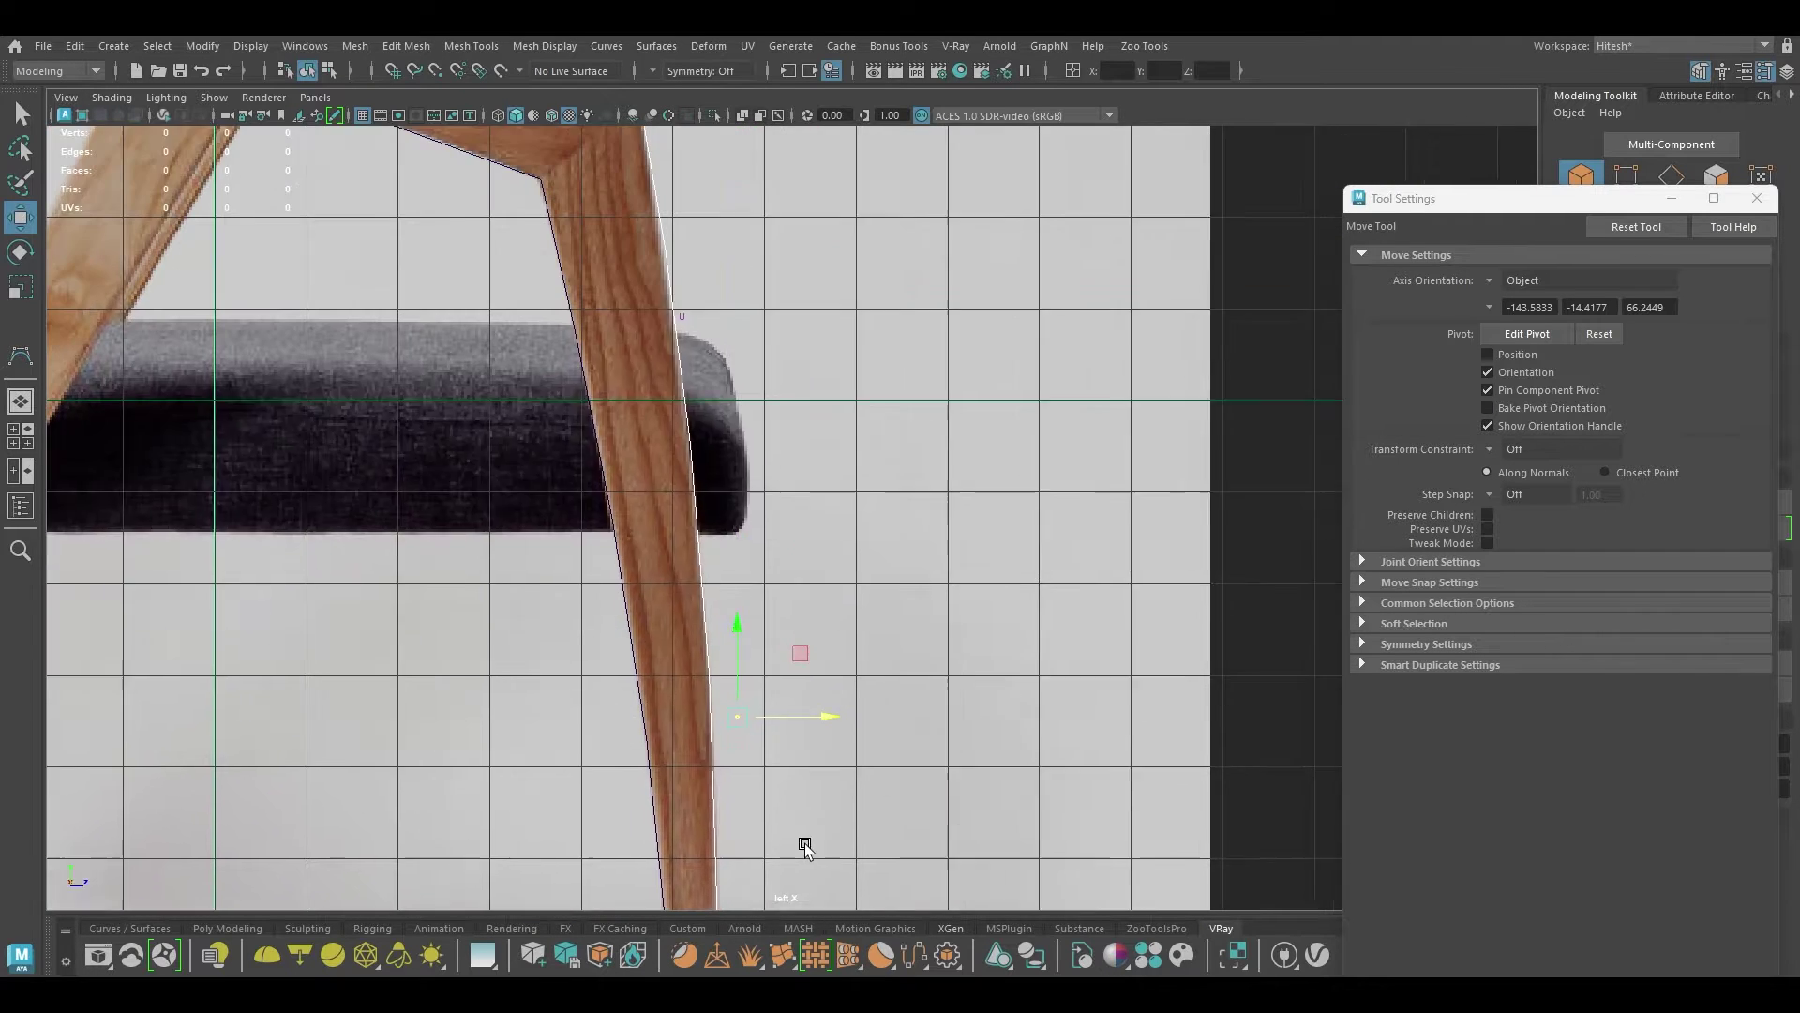
Step: Return the front-leg curve to object mode, close the Move tool's settings and clear the selection
{"action": "right_click_drag", "start_coordinate": [805, 842], "coordinate": [779, 387], "text": "alt"}
{"action": "right_click", "coordinate": [687, 419]}
{"action": "left_click", "coordinate": [1756, 197]}
{"action": "left_click", "coordinate": [968, 291]}
Step: Select the upper and lower armrest curves and show them in the perspective view with textured shading
{"action": "scroll", "coordinate": [969, 290], "scroll_direction": "up", "scroll_amount": 2}
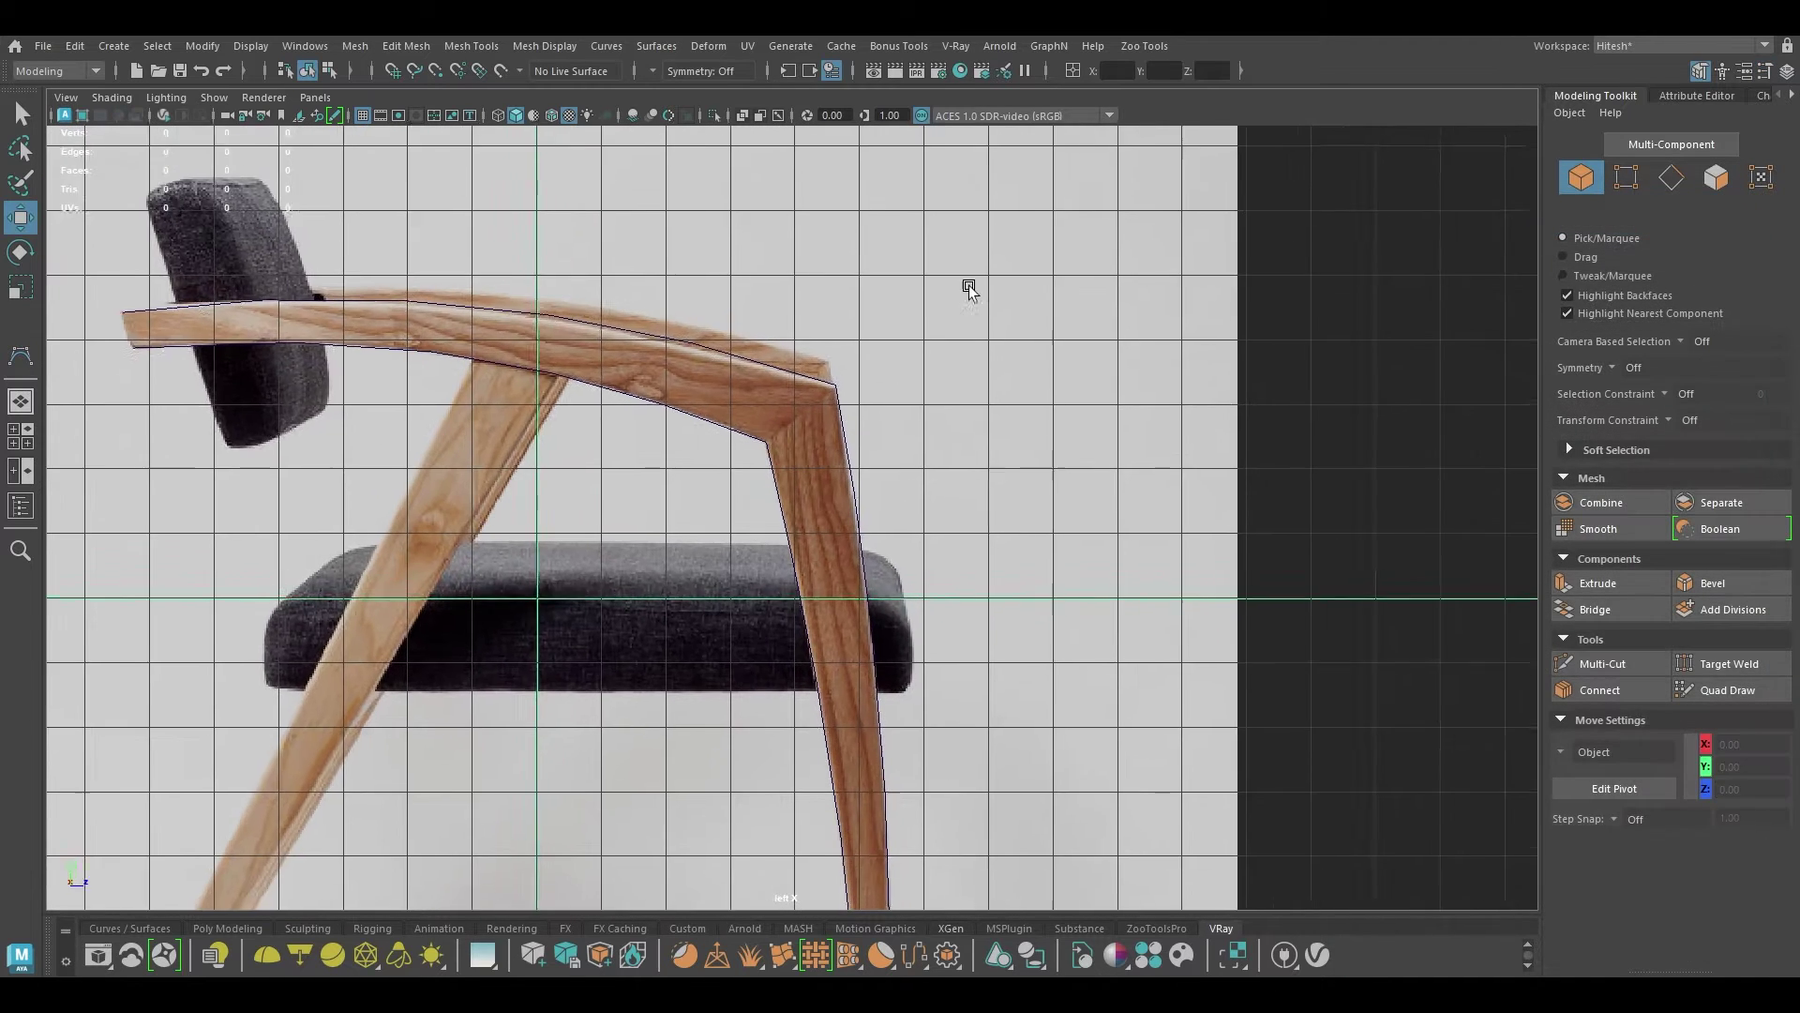
{"action": "right_click_drag", "start_coordinate": [968, 291], "coordinate": [861, 214], "text": "alt"}
{"action": "left_click_drag", "start_coordinate": [687, 339], "coordinate": [528, 422]}
{"action": "right_click_drag", "start_coordinate": [535, 432], "coordinate": [605, 559], "text": "alt"}
{"action": "key", "text": "space"}
{"action": "left_click_drag", "start_coordinate": [606, 559], "coordinate": [623, 407]}
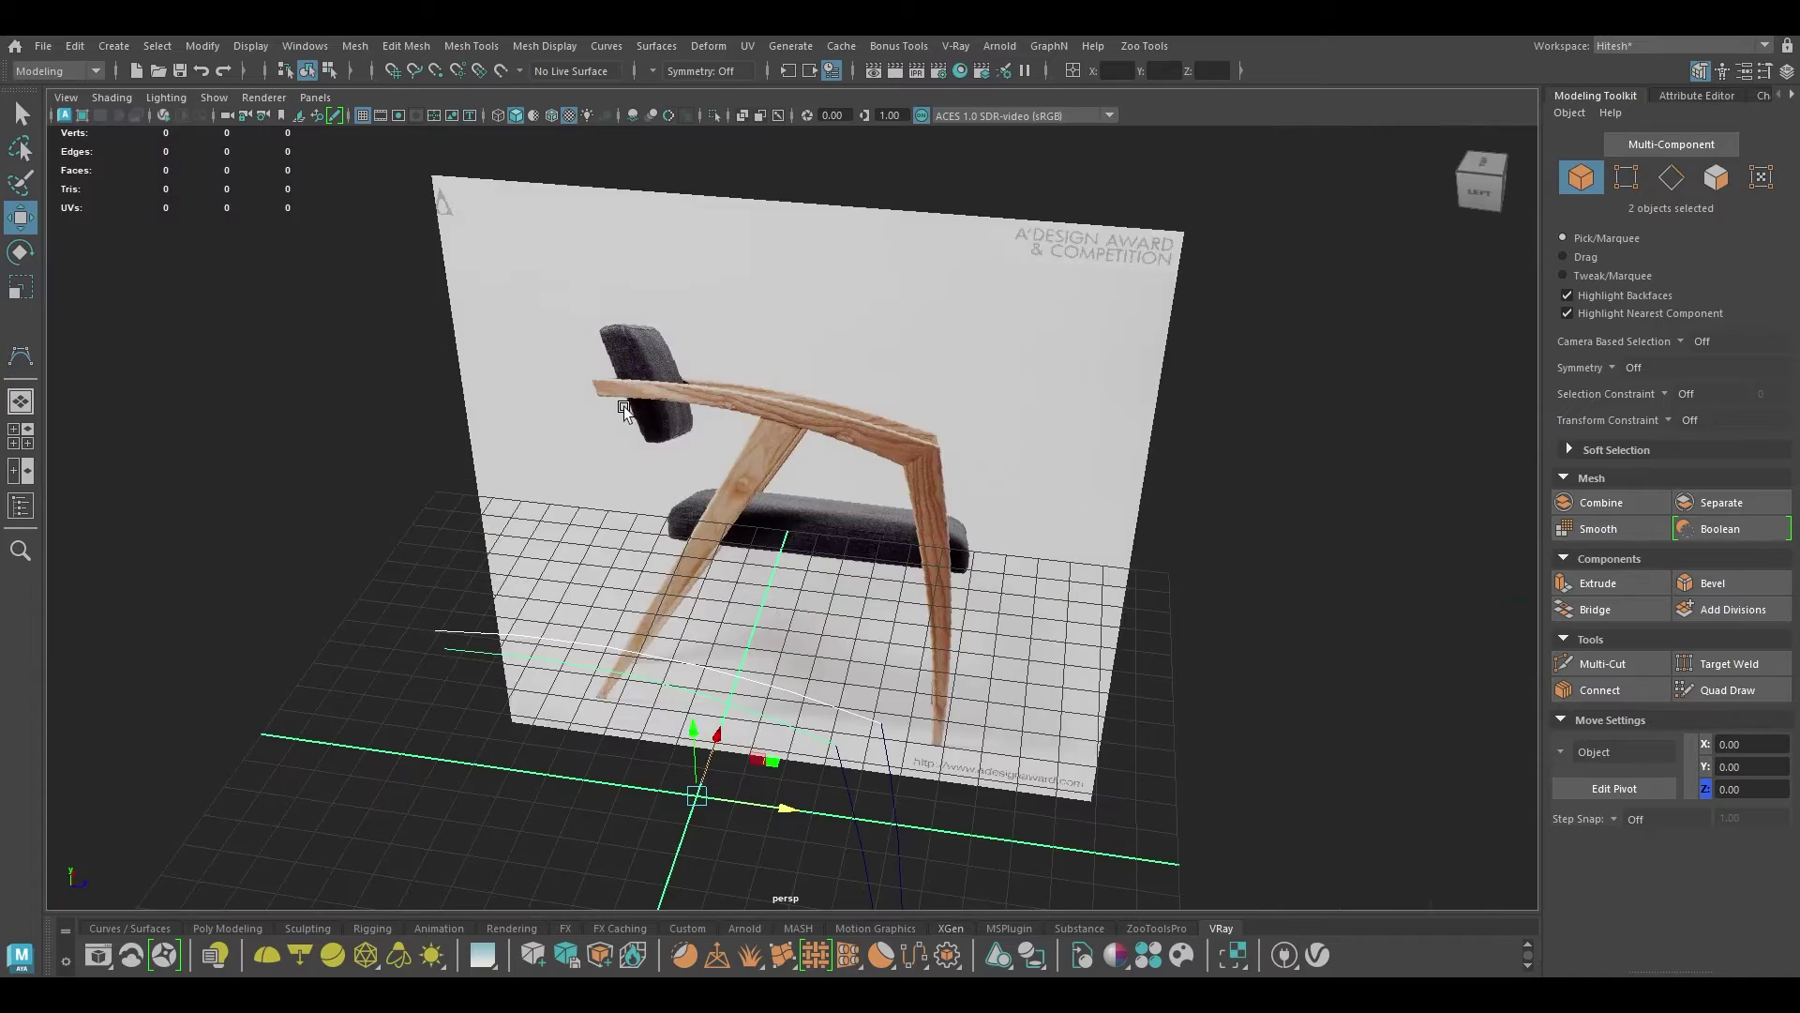
{"action": "key", "text": "f"}
{"action": "key", "text": "6"}
{"action": "left_click_drag", "start_coordinate": [659, 574], "coordinate": [807, 610], "text": "alt"}
{"action": "right_click_drag", "start_coordinate": [808, 611], "coordinate": [763, 406], "text": "alt"}
{"action": "left_click_drag", "start_coordinate": [764, 406], "coordinate": [902, 329], "text": "alt"}
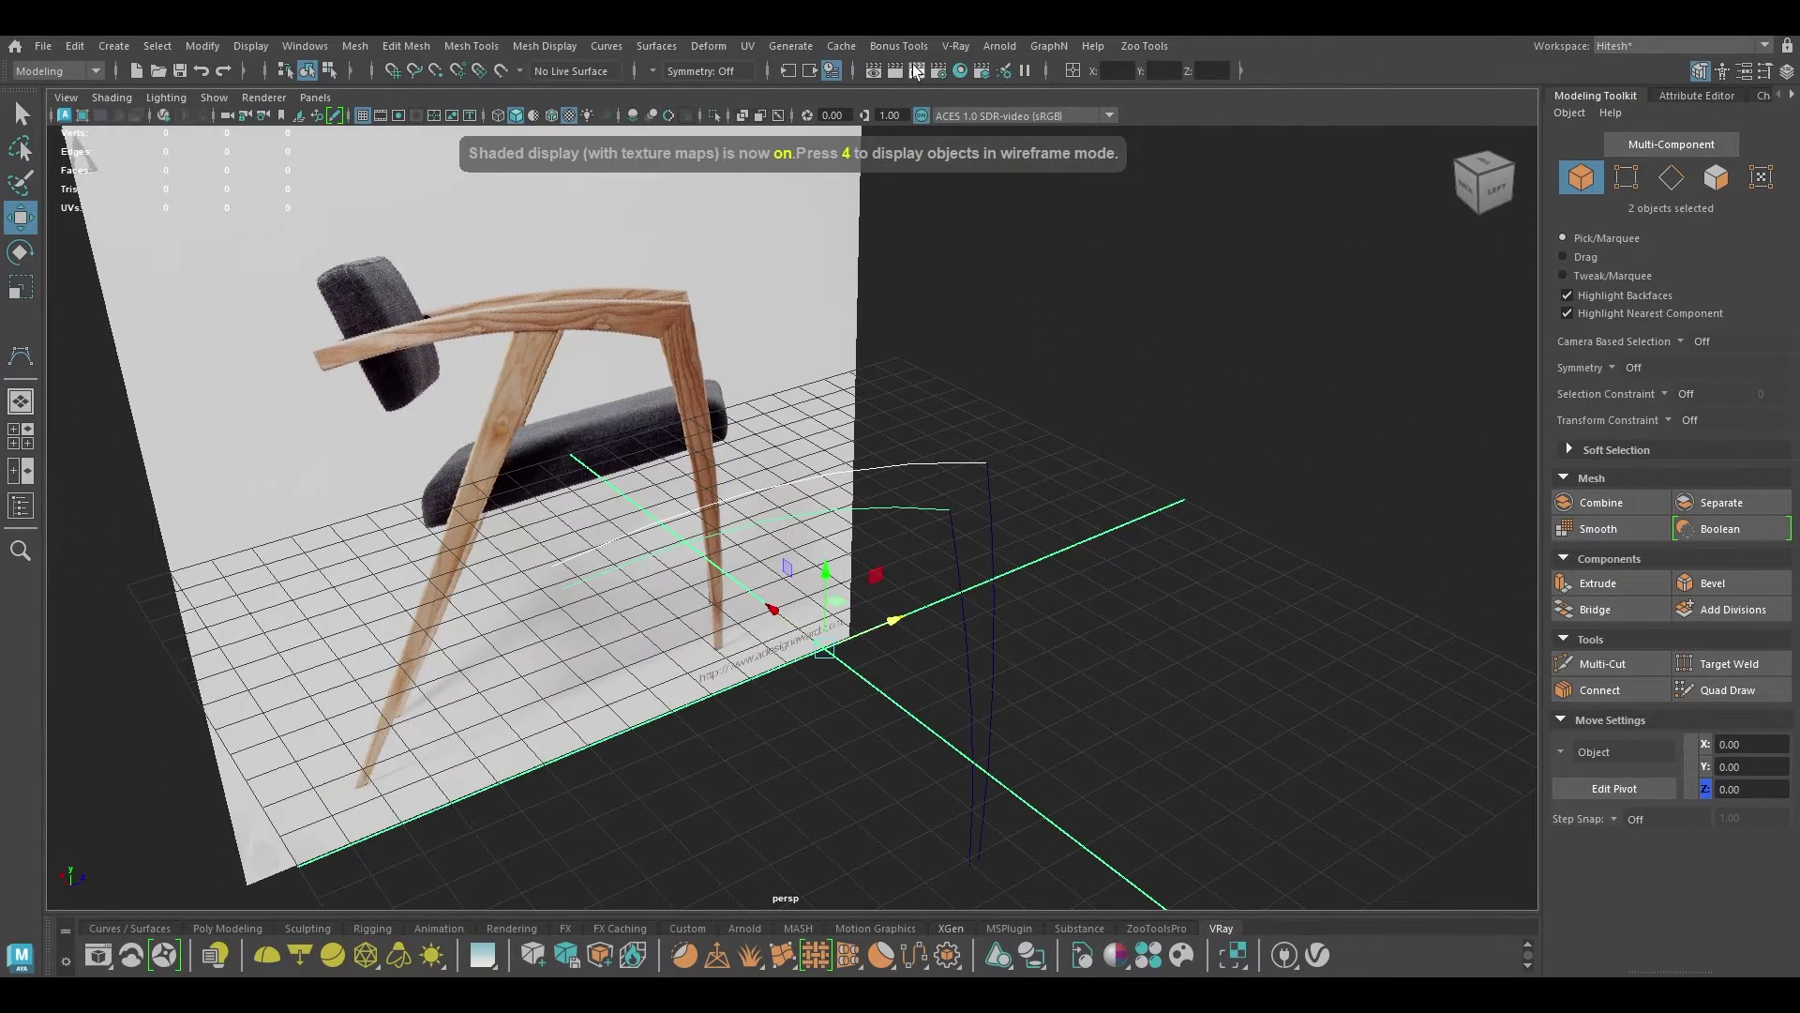
Step: Open the Loft options with polygon quad output, General tessellation and a U type of Per span # of iso params
{"action": "left_click", "coordinate": [700, 48]}
{"action": "left_click", "coordinate": [832, 98]}
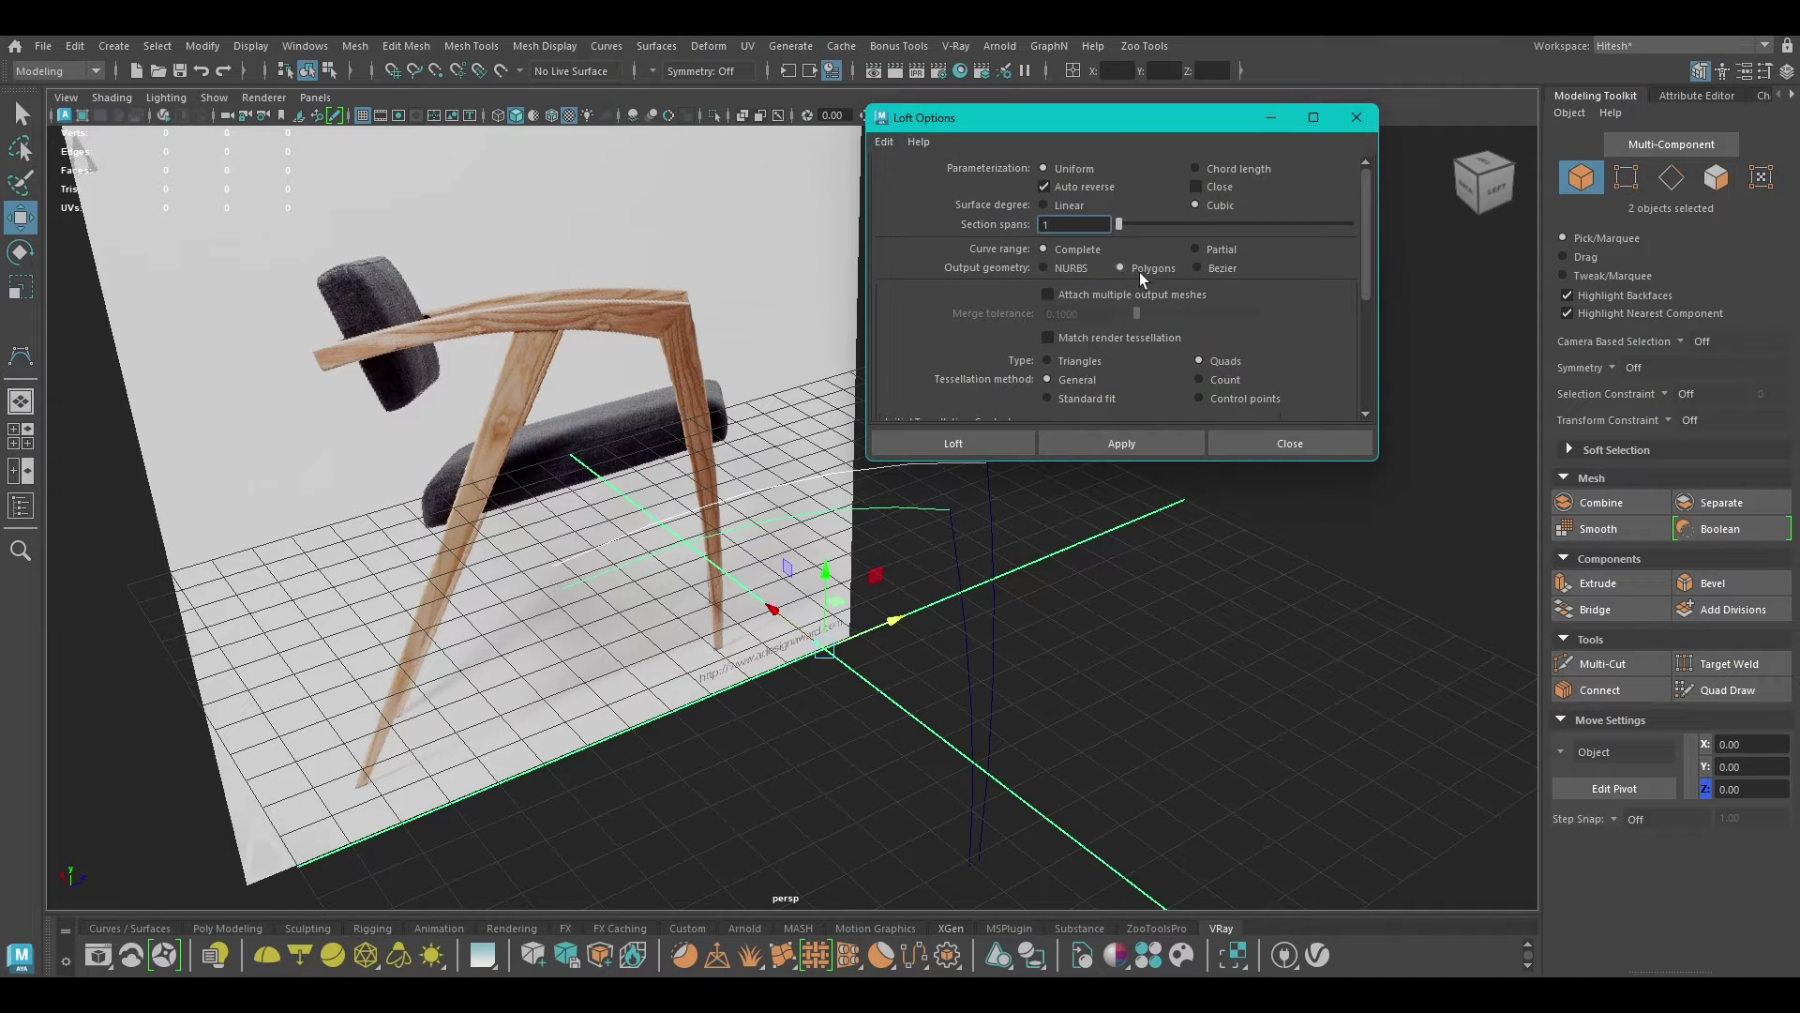
{"action": "scroll", "coordinate": [1030, 259], "scroll_direction": "down", "scroll_amount": 2}
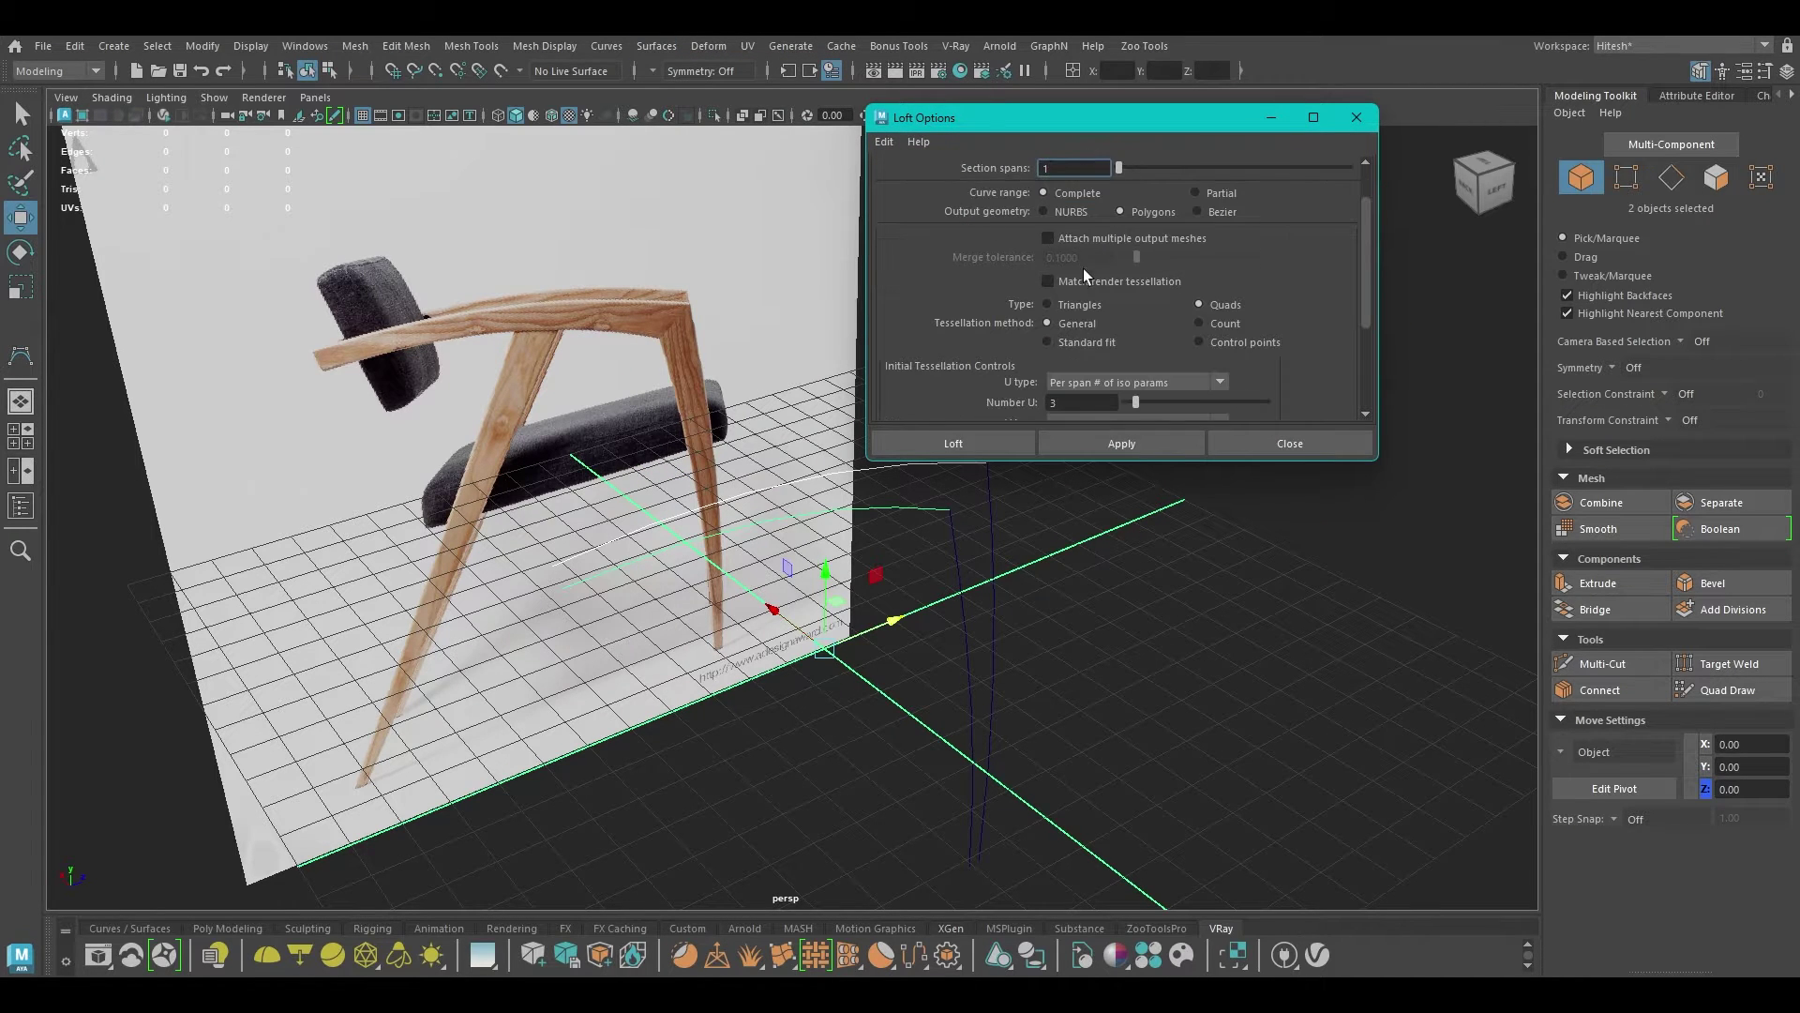
{"action": "scroll", "coordinate": [1083, 268], "scroll_direction": "down", "scroll_amount": 2}
{"action": "scroll", "coordinate": [1031, 233], "scroll_direction": "up", "scroll_amount": 2}
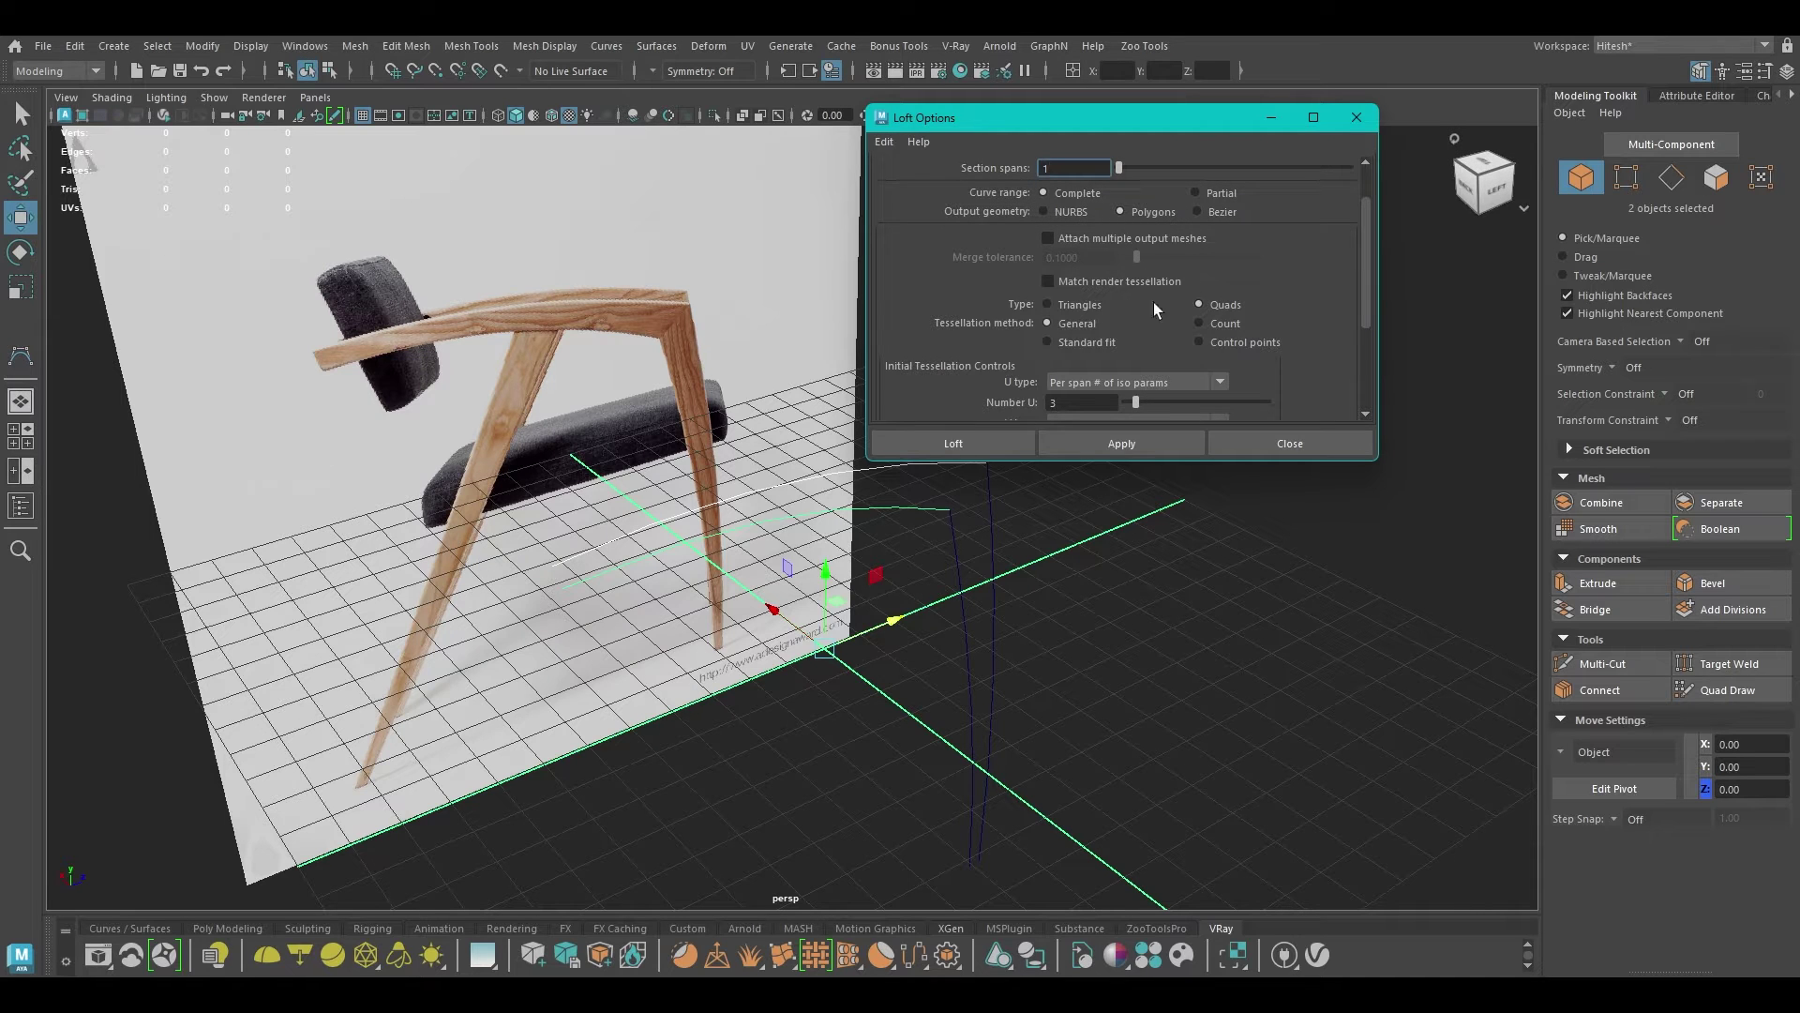
{"action": "scroll", "coordinate": [1199, 308], "scroll_direction": "down", "scroll_amount": 2}
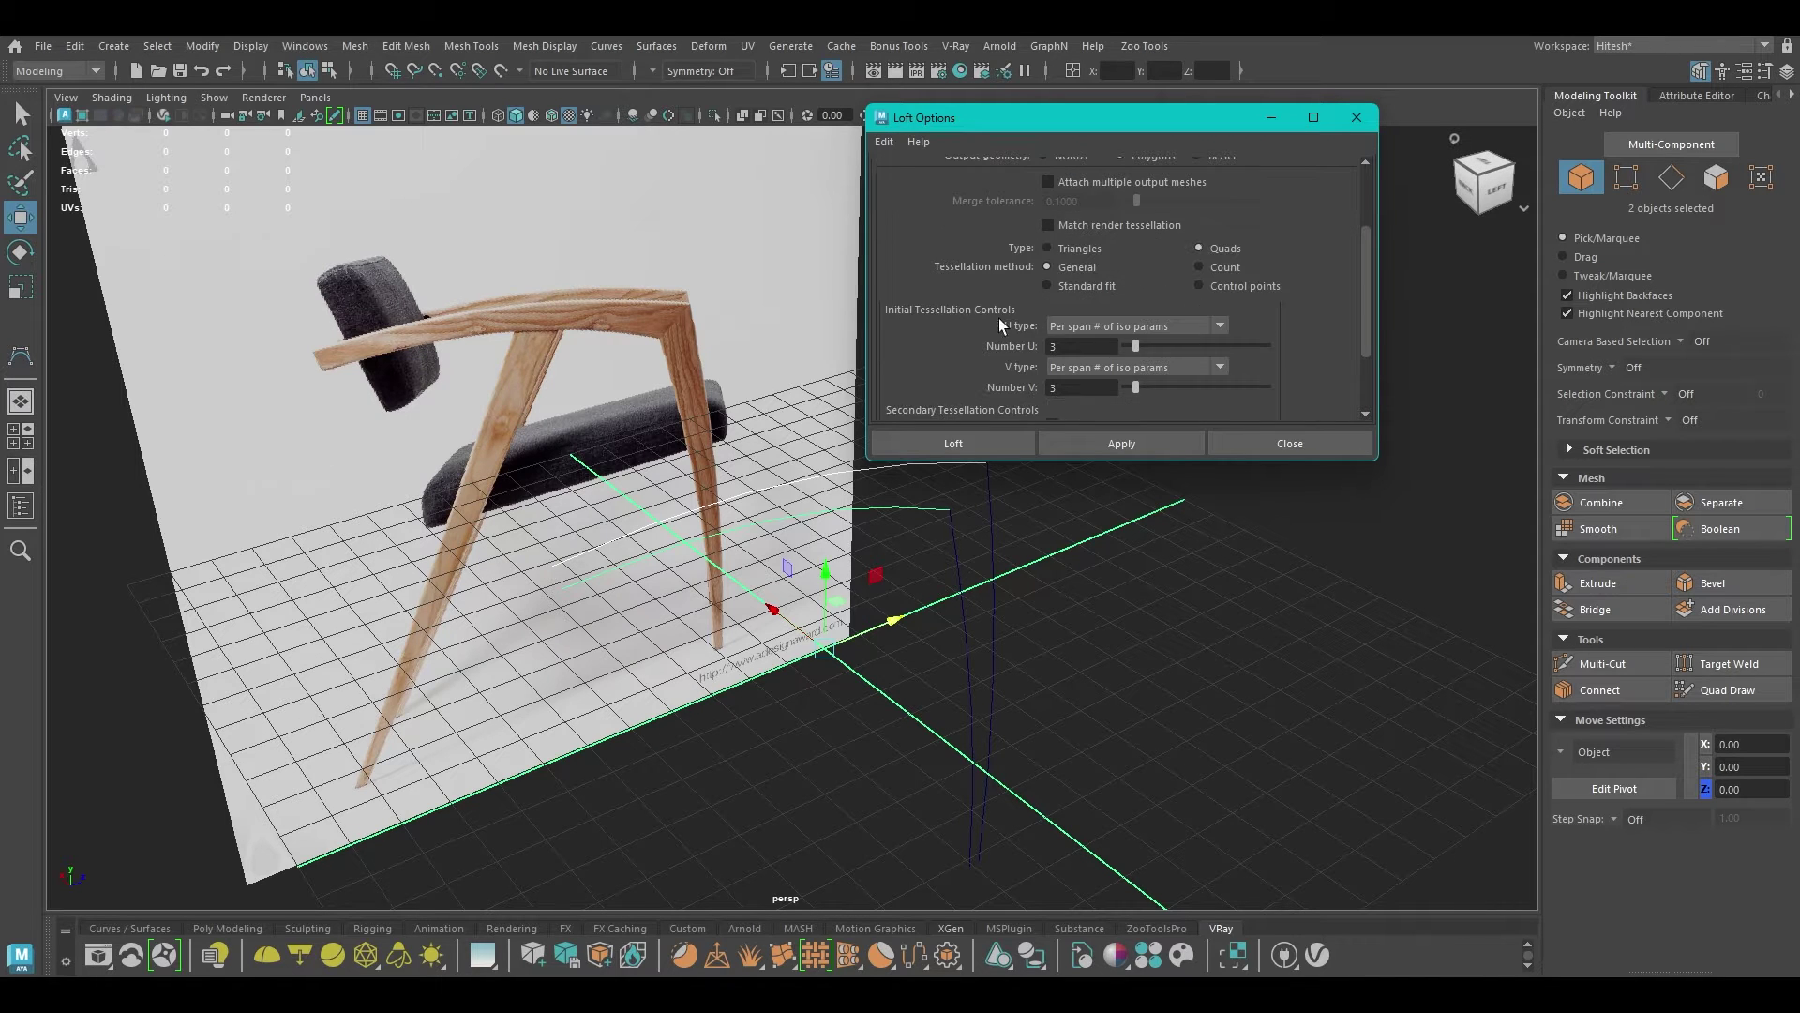
{"action": "left_click", "coordinate": [1083, 326]}
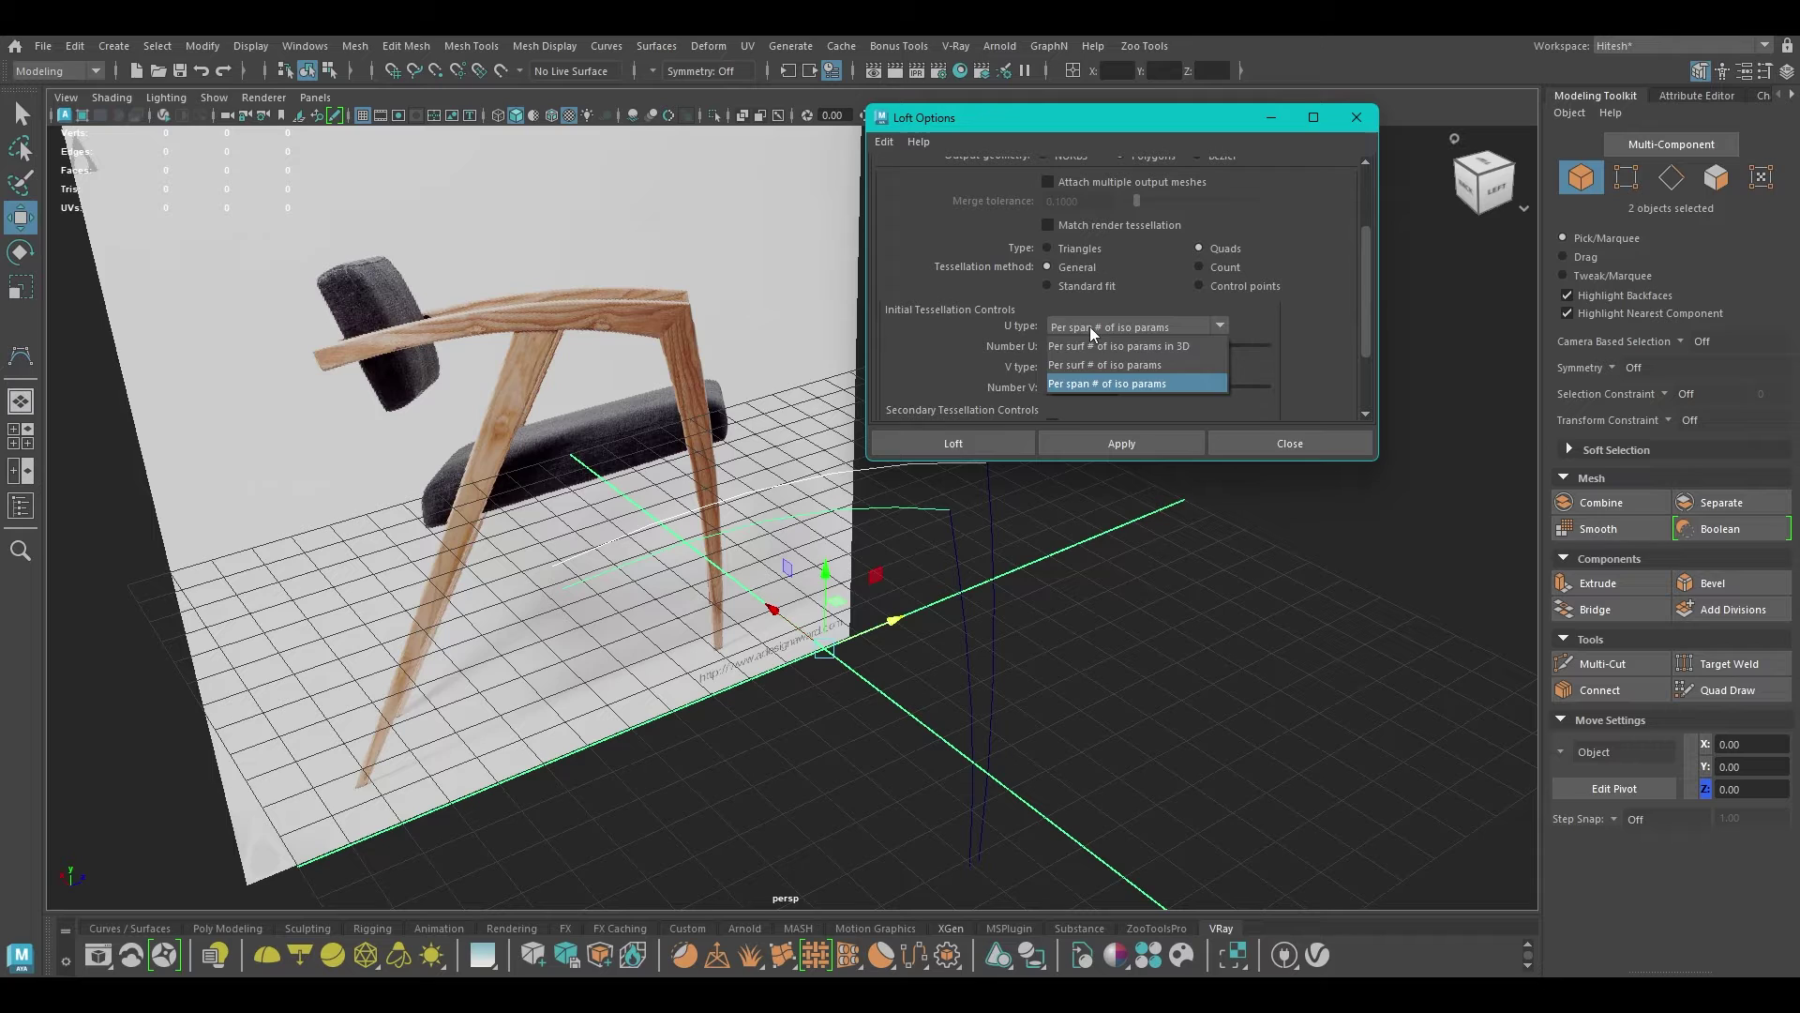
{"action": "left_click", "coordinate": [1157, 387]}
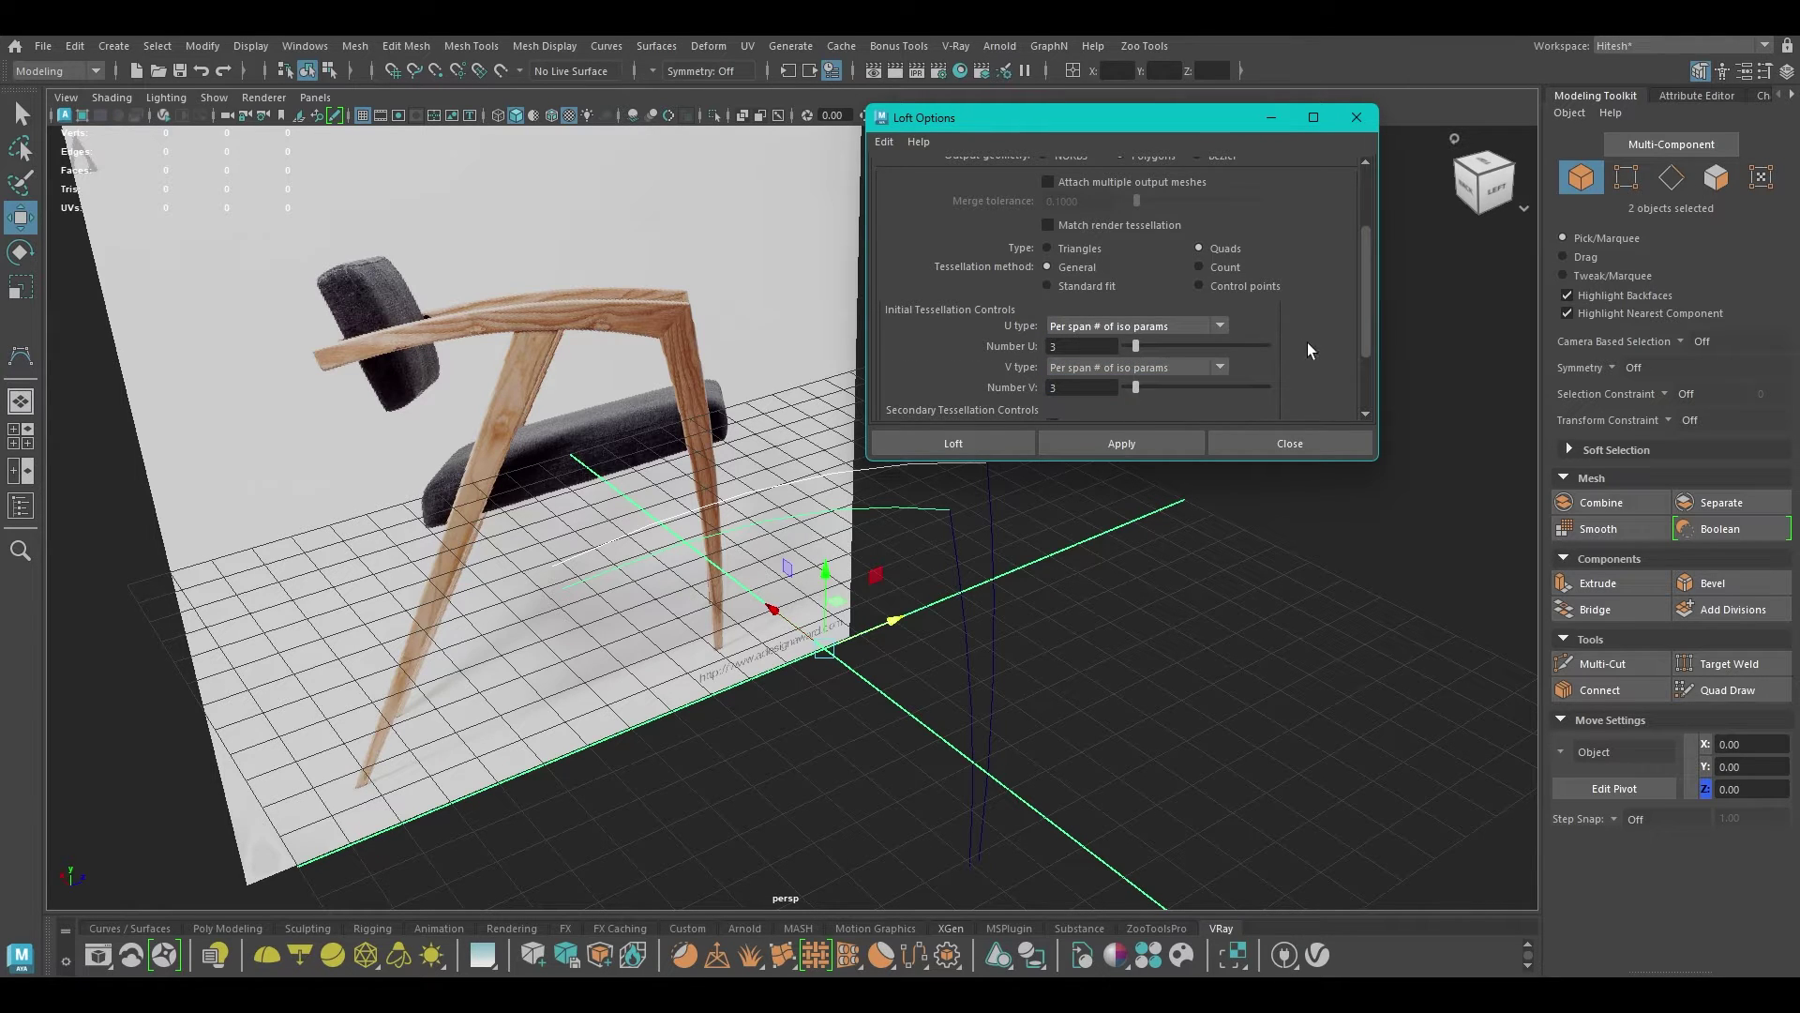
{"action": "scroll", "coordinate": [1310, 349], "scroll_direction": "down", "scroll_amount": 3}
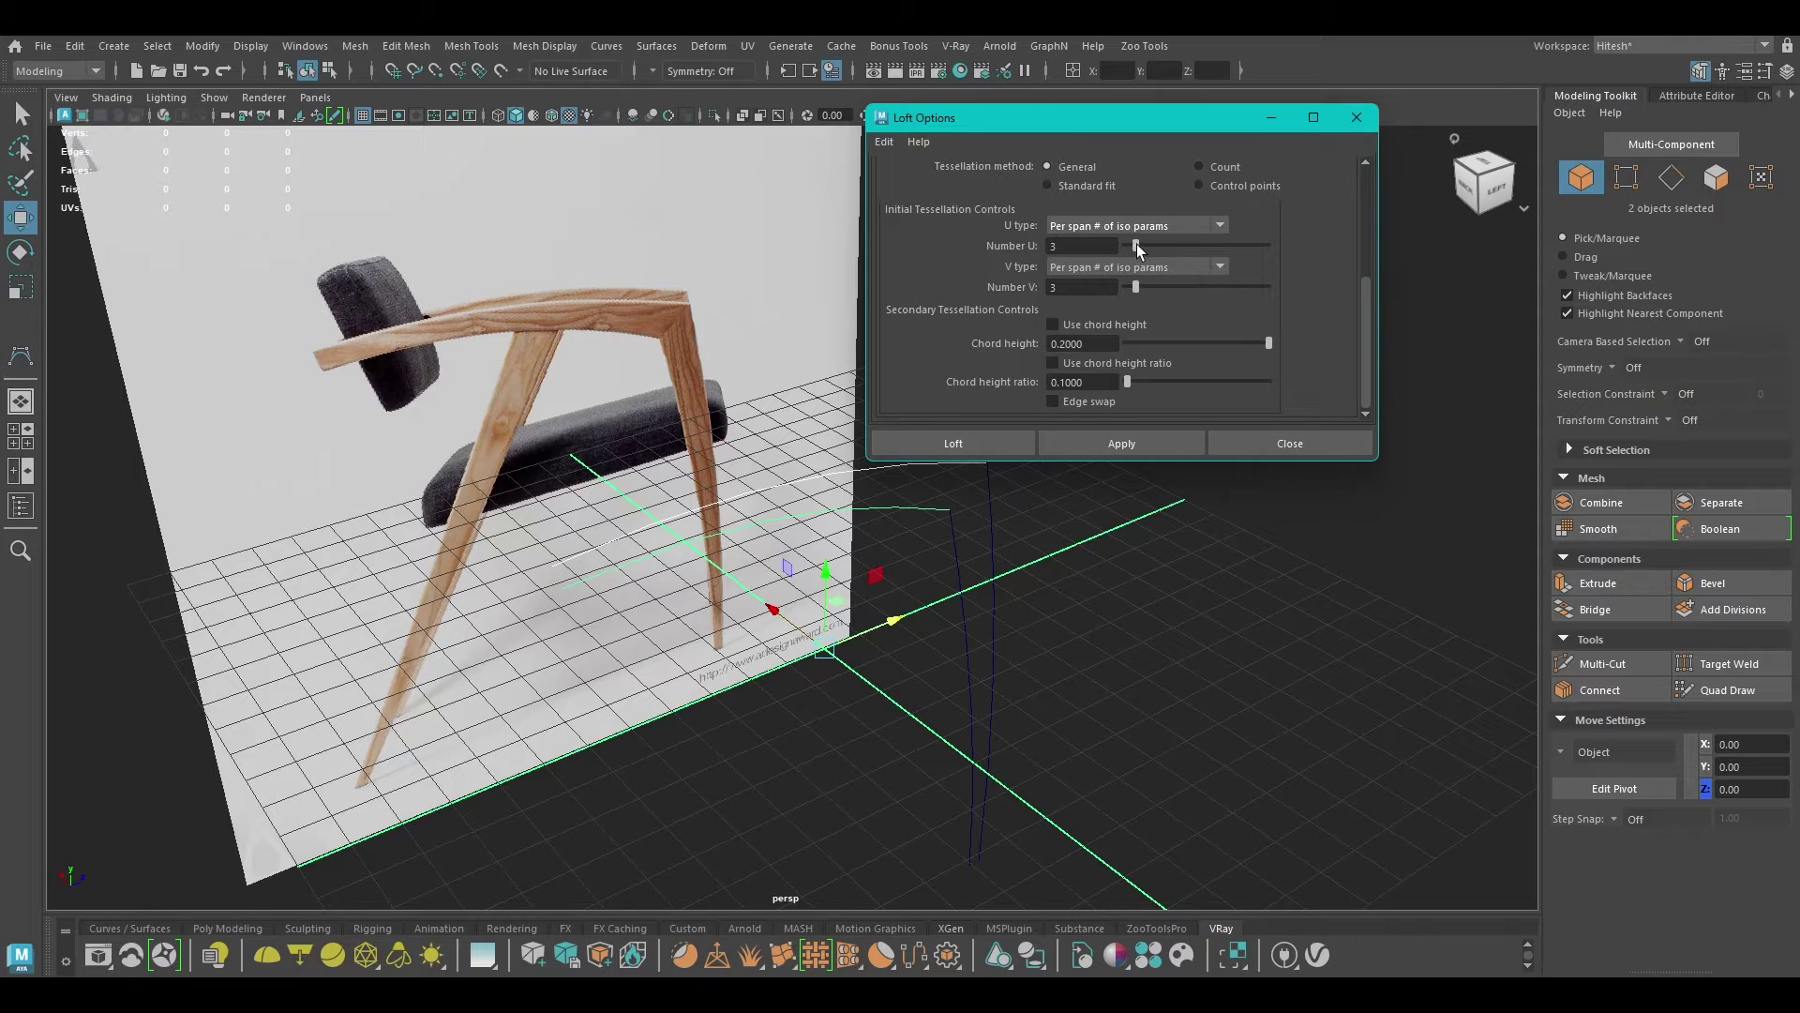
Step: Try lofting the armrest curves with Number U 5 and Number V 5, and delete the resulting mesh
{"action": "left_click_drag", "start_coordinate": [1136, 291], "coordinate": [1146, 291]}
{"action": "left_click", "coordinate": [1134, 443]}
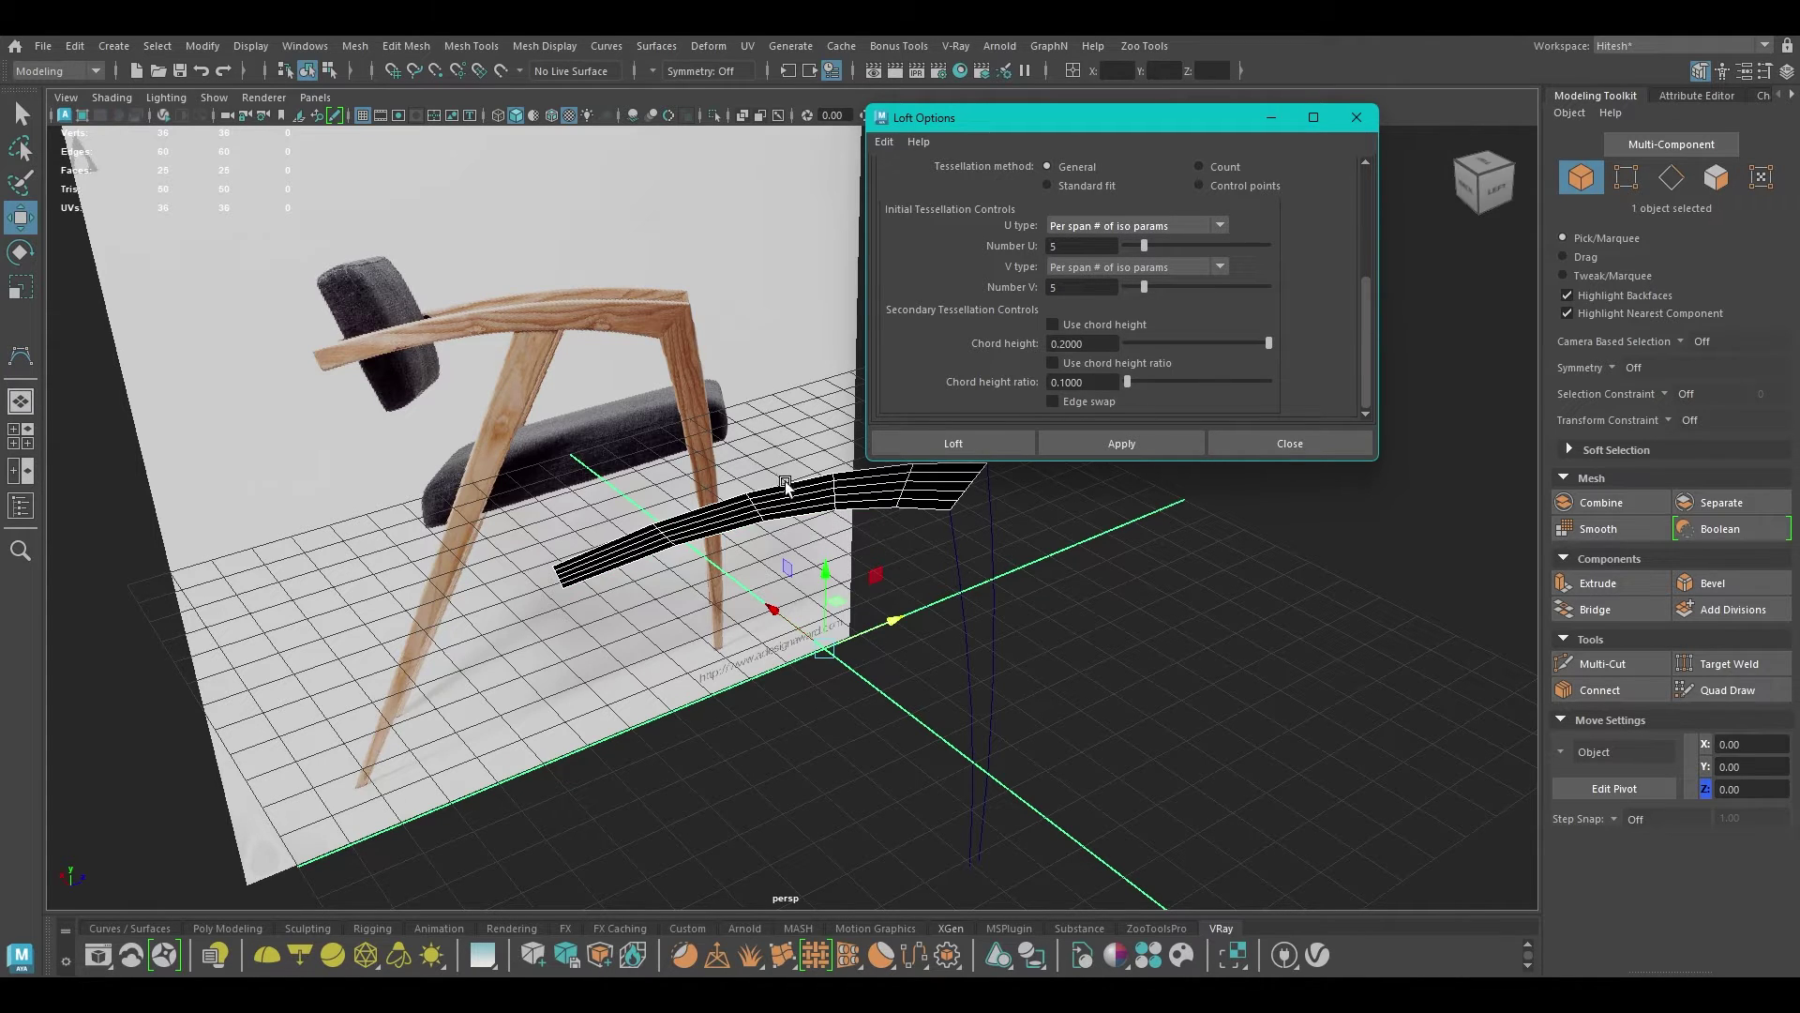
{"action": "left_click_drag", "start_coordinate": [825, 511], "coordinate": [588, 532], "text": "alt"}
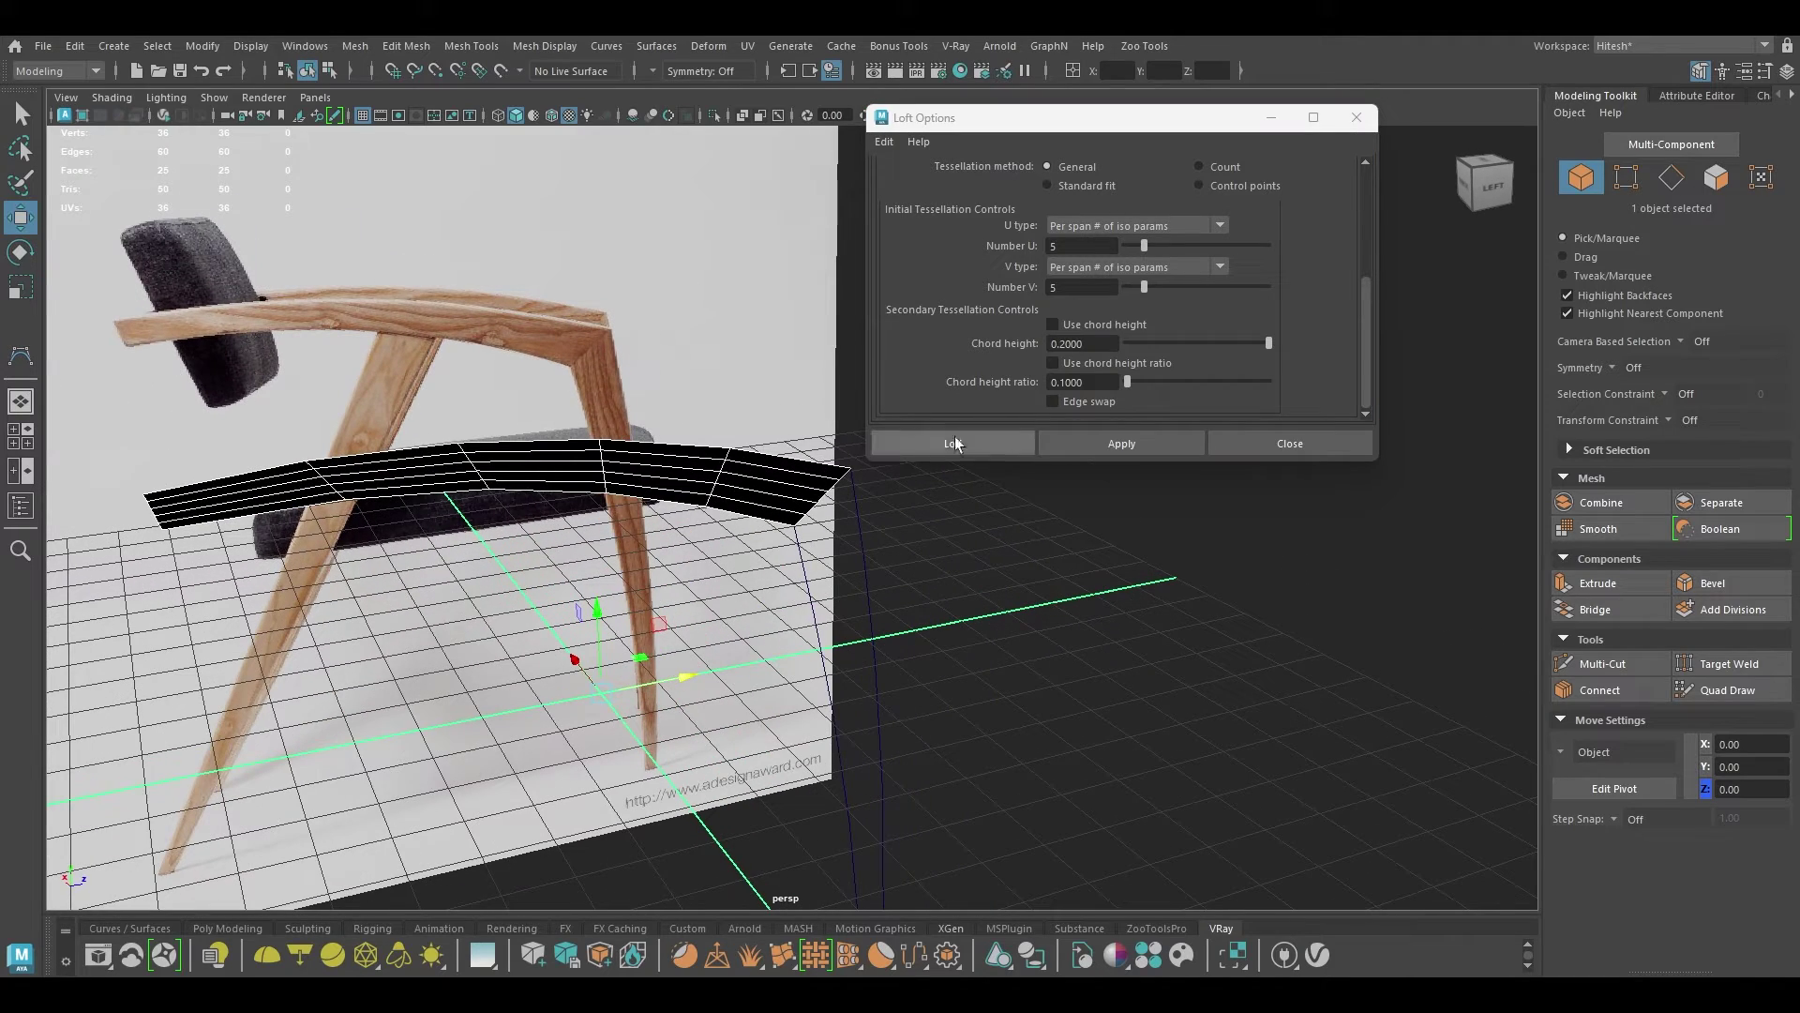
{"action": "key", "text": "Delete"}
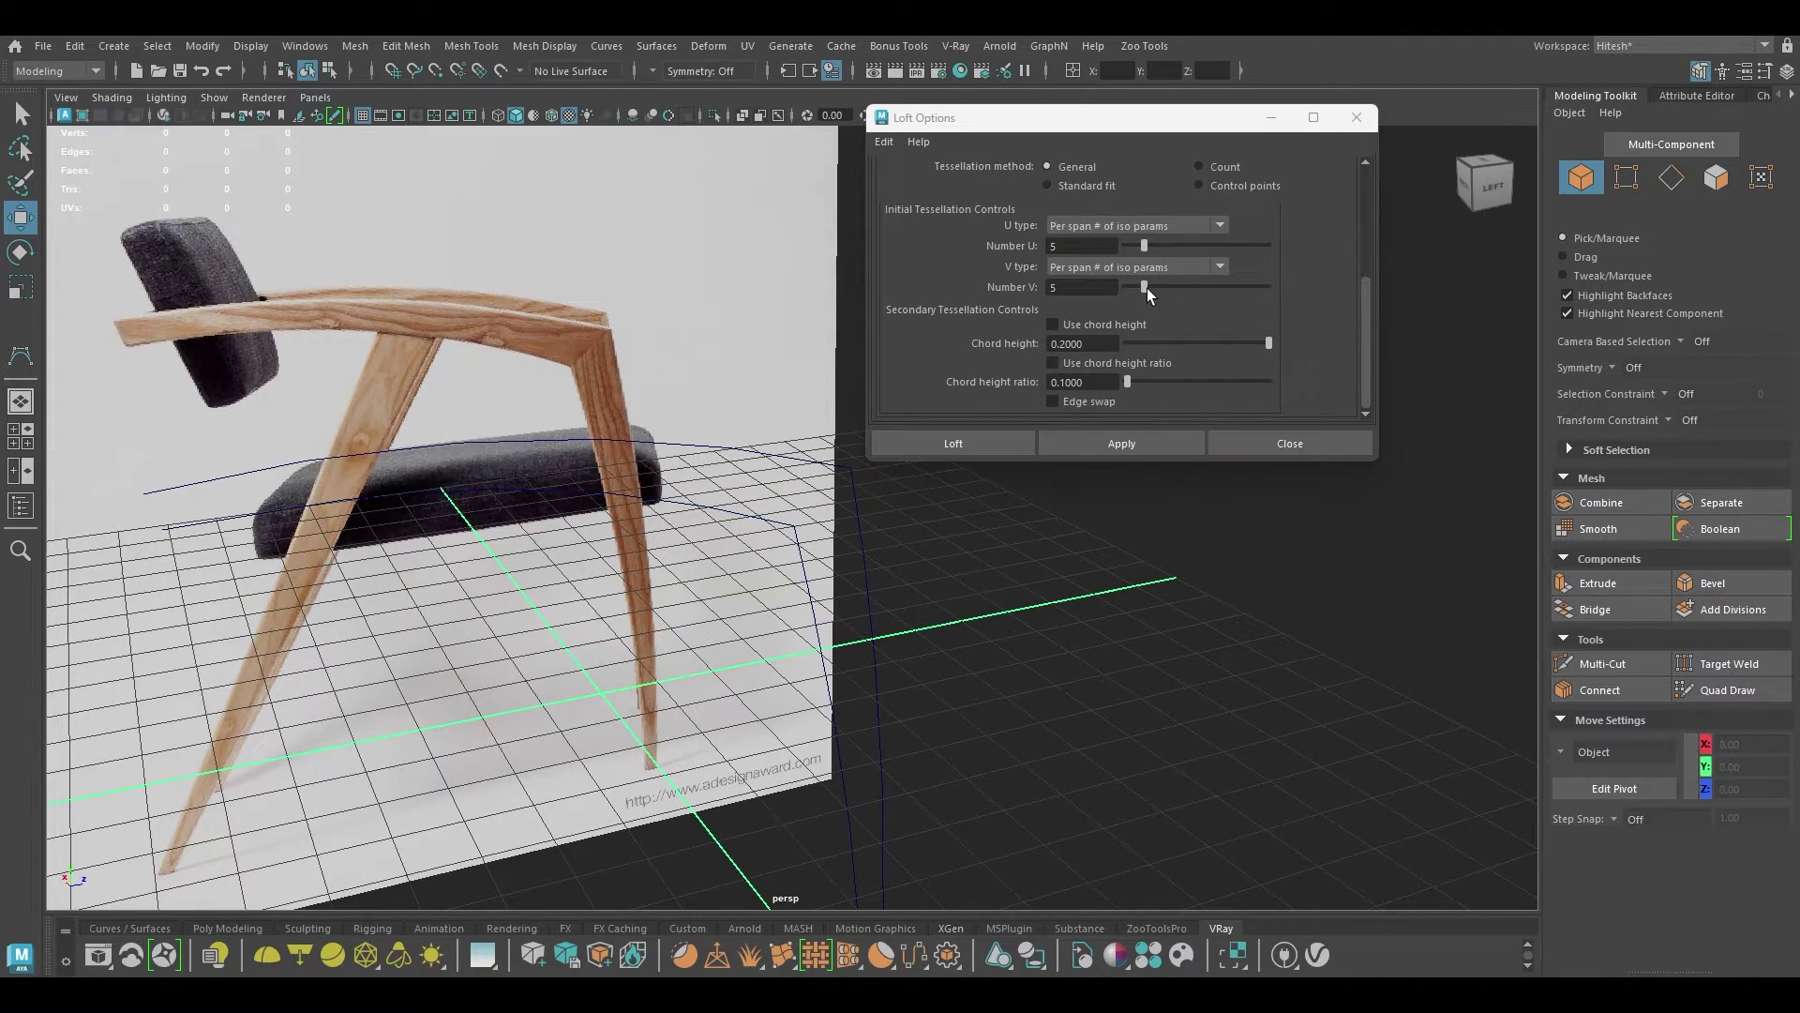
Step: Reselect both armrest curves and loft them with Number U set to 14
{"action": "left_click_drag", "start_coordinate": [746, 388], "coordinate": [723, 513]}
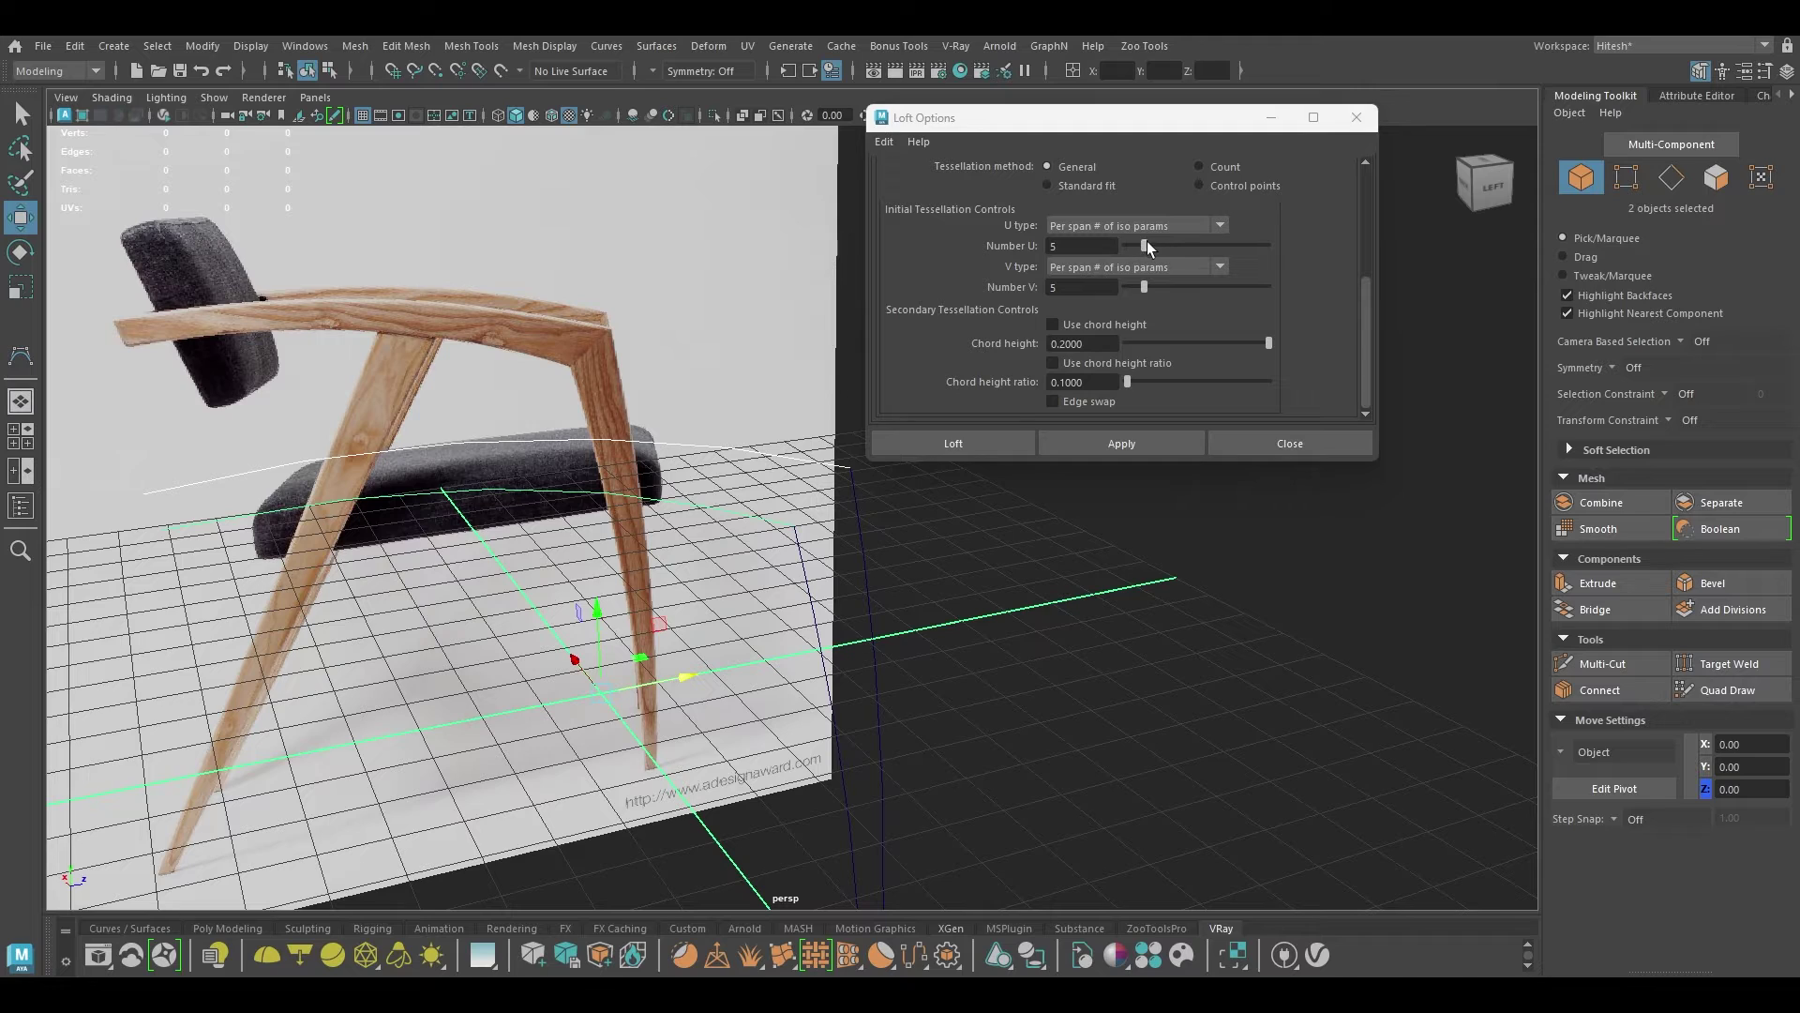
{"action": "left_click_drag", "start_coordinate": [1146, 245], "coordinate": [1186, 245]}
{"action": "left_click", "coordinate": [1141, 439]}
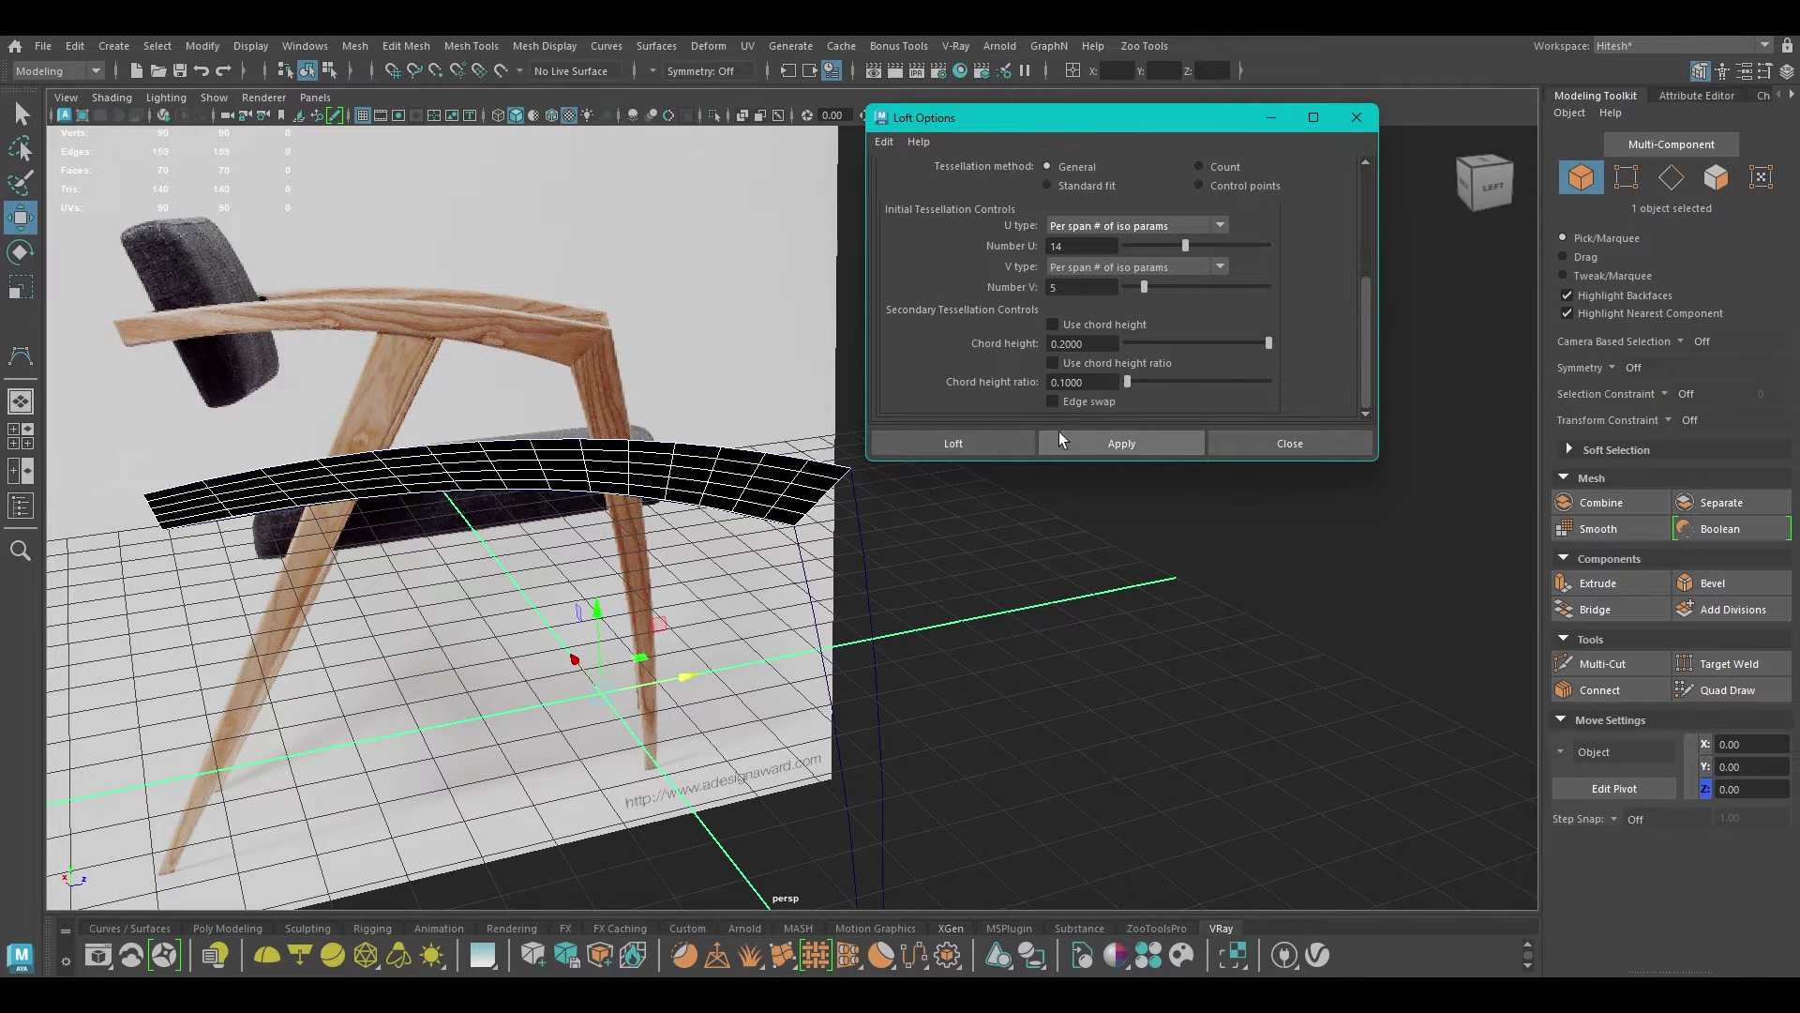
{"action": "left_click_drag", "start_coordinate": [694, 461], "coordinate": [473, 426], "text": "alt"}
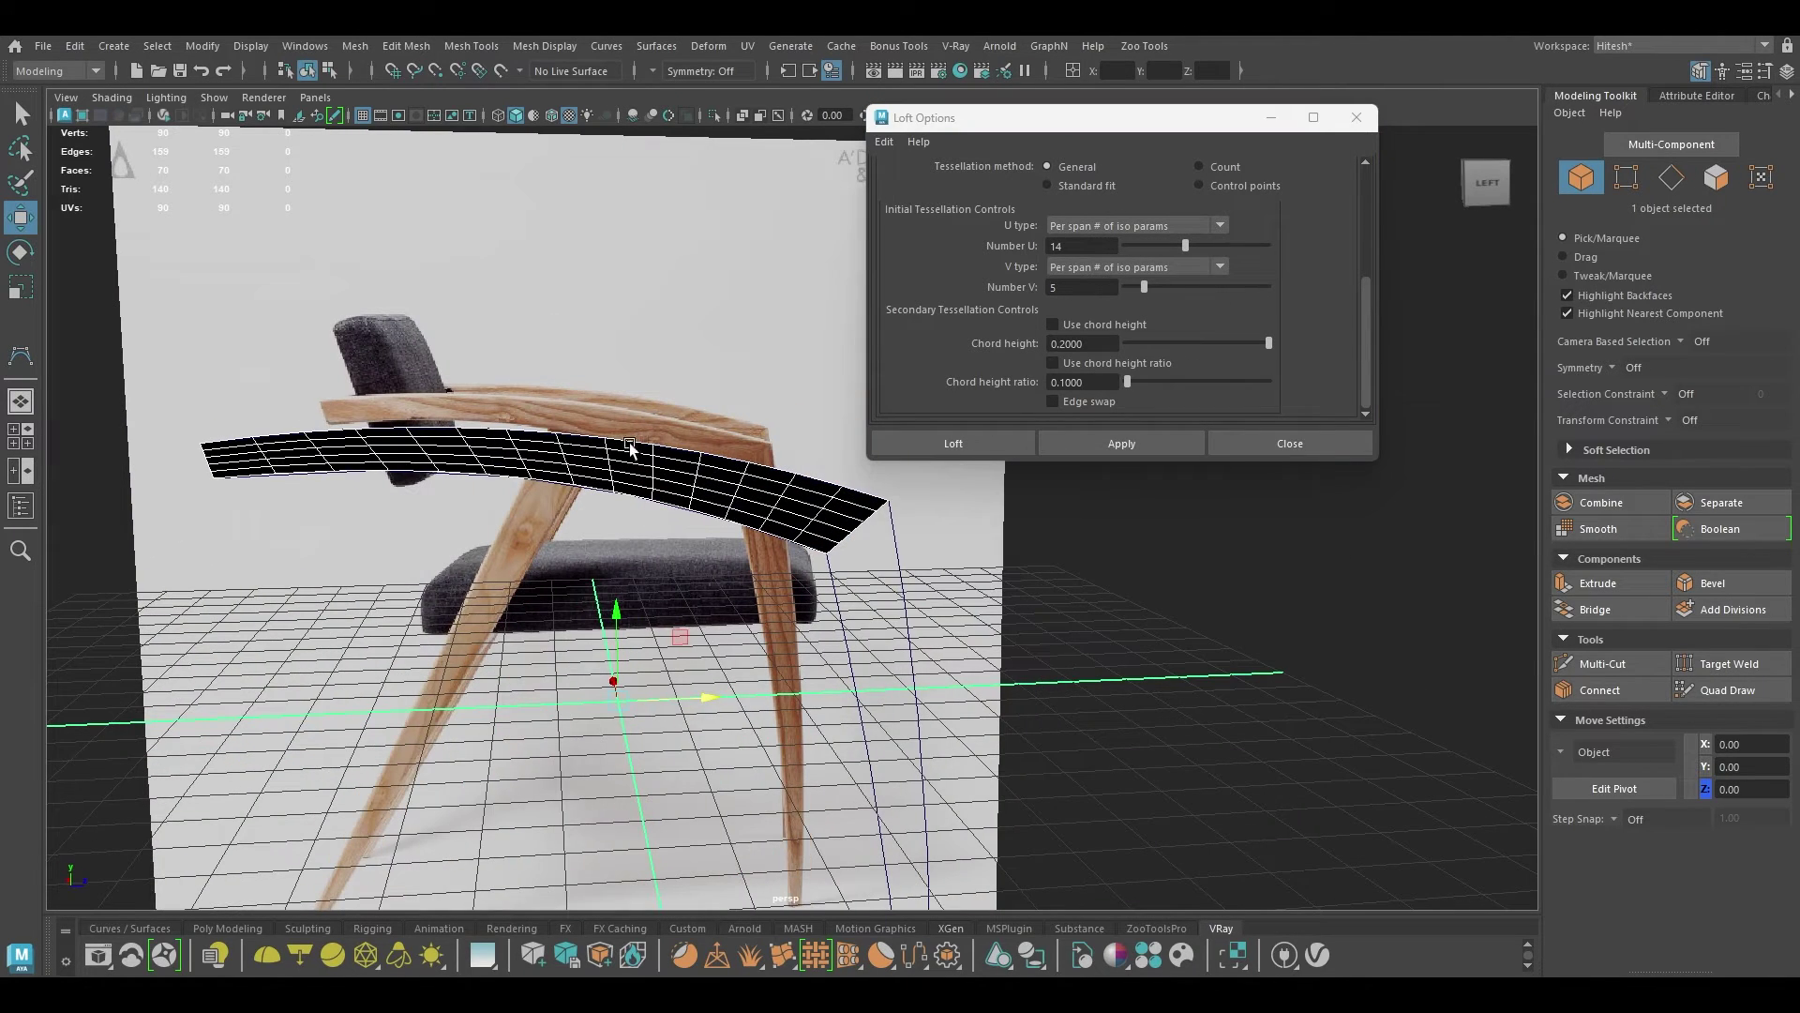
{"action": "left_click_drag", "start_coordinate": [685, 433], "coordinate": [569, 463], "text": "alt"}
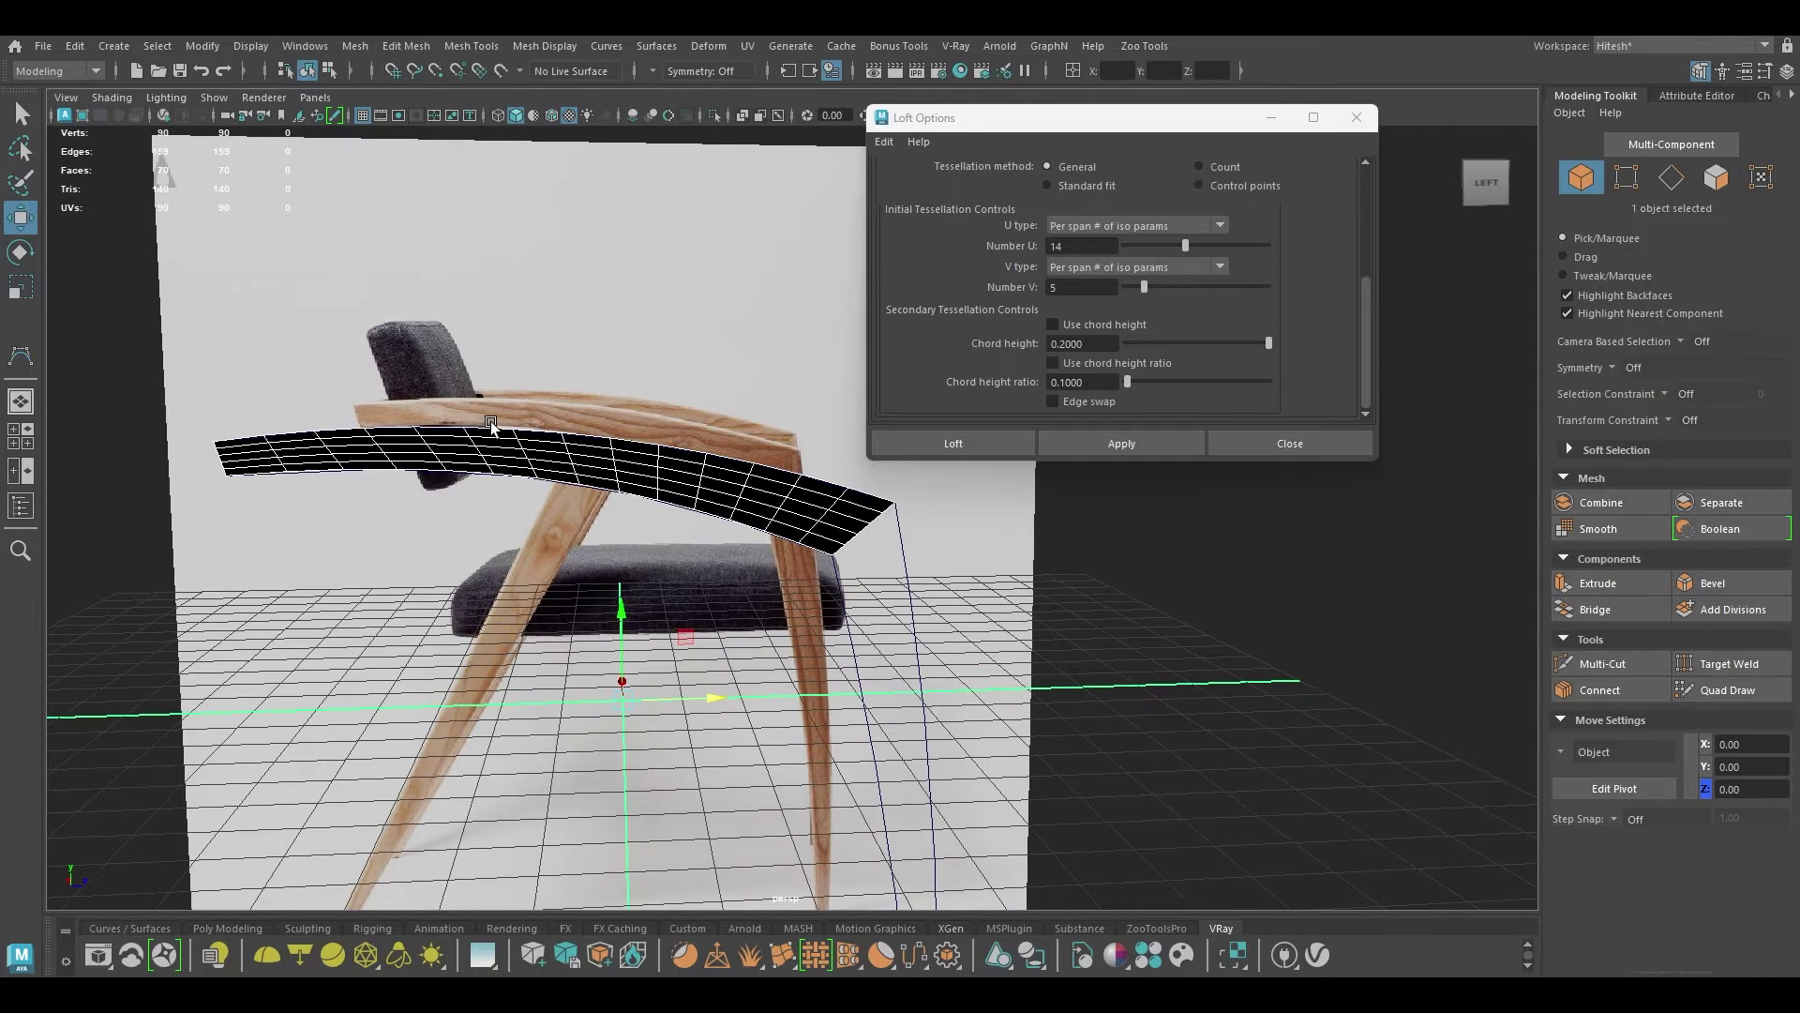
Step: Undo the last armrest loft, set Number V to 1 and loft the armrest curves again
{"action": "key", "text": "ctrl+z"}
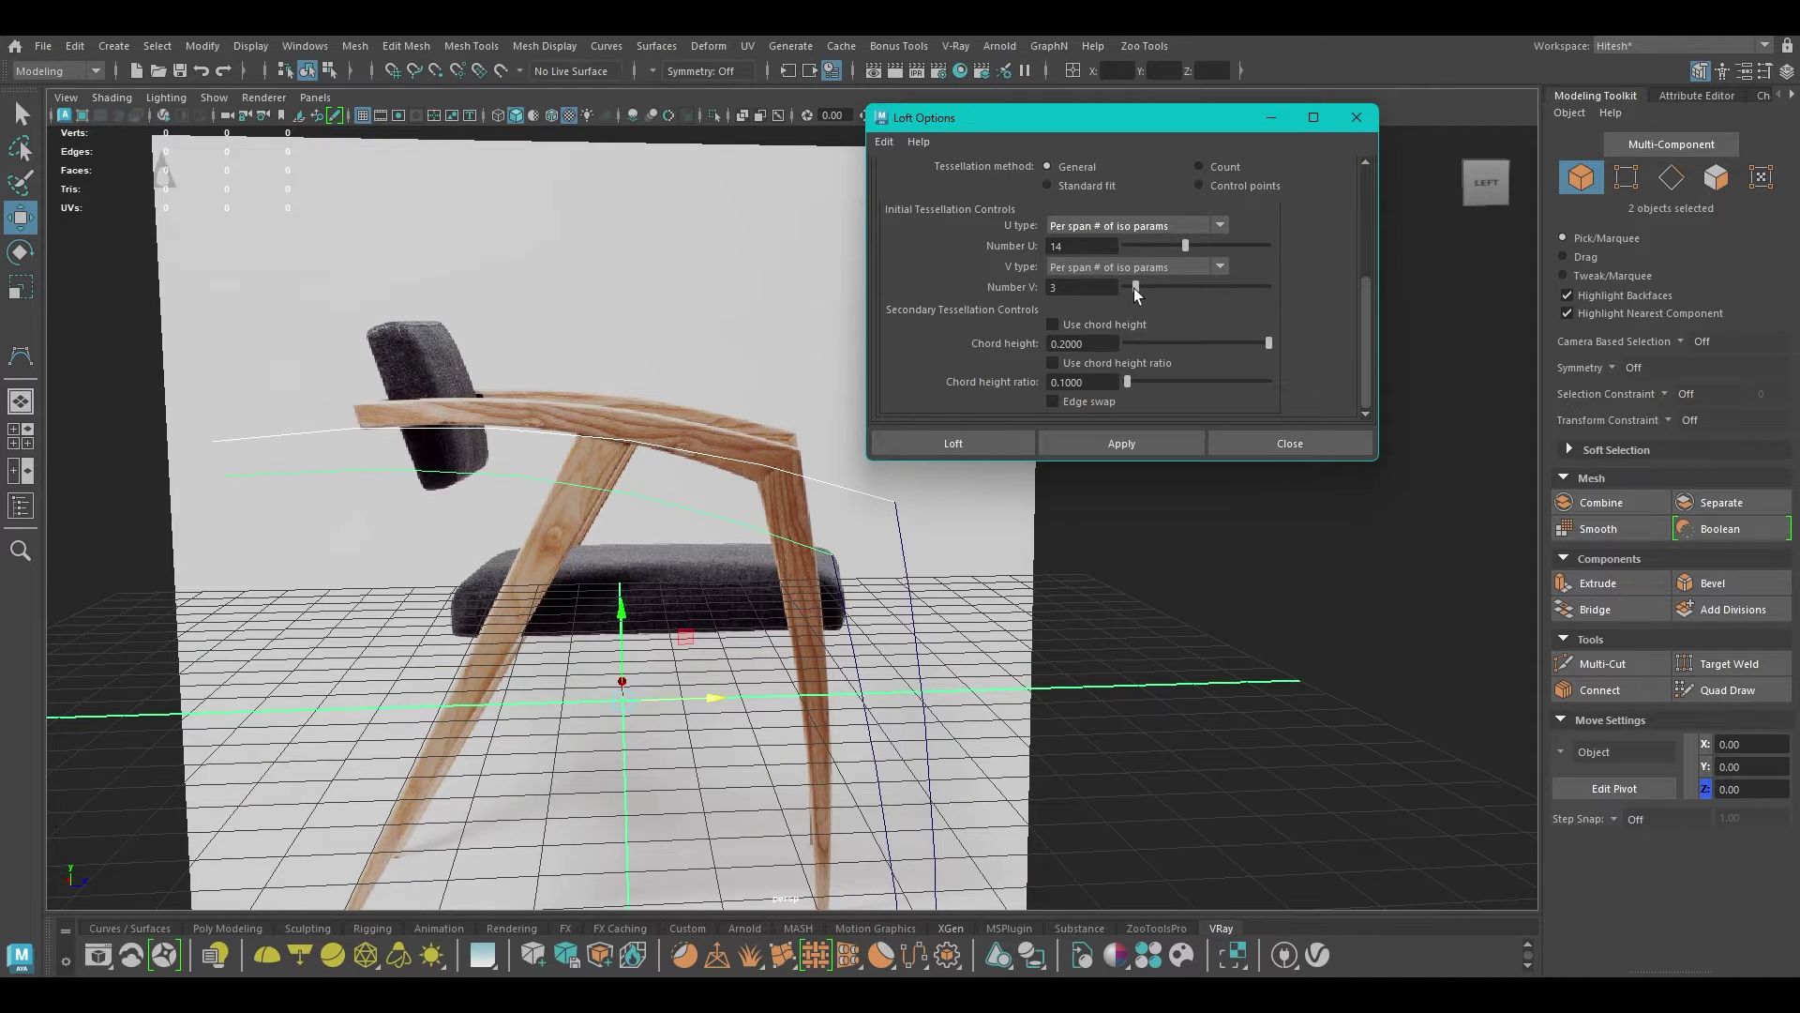
{"action": "left_click", "coordinate": [1121, 442]}
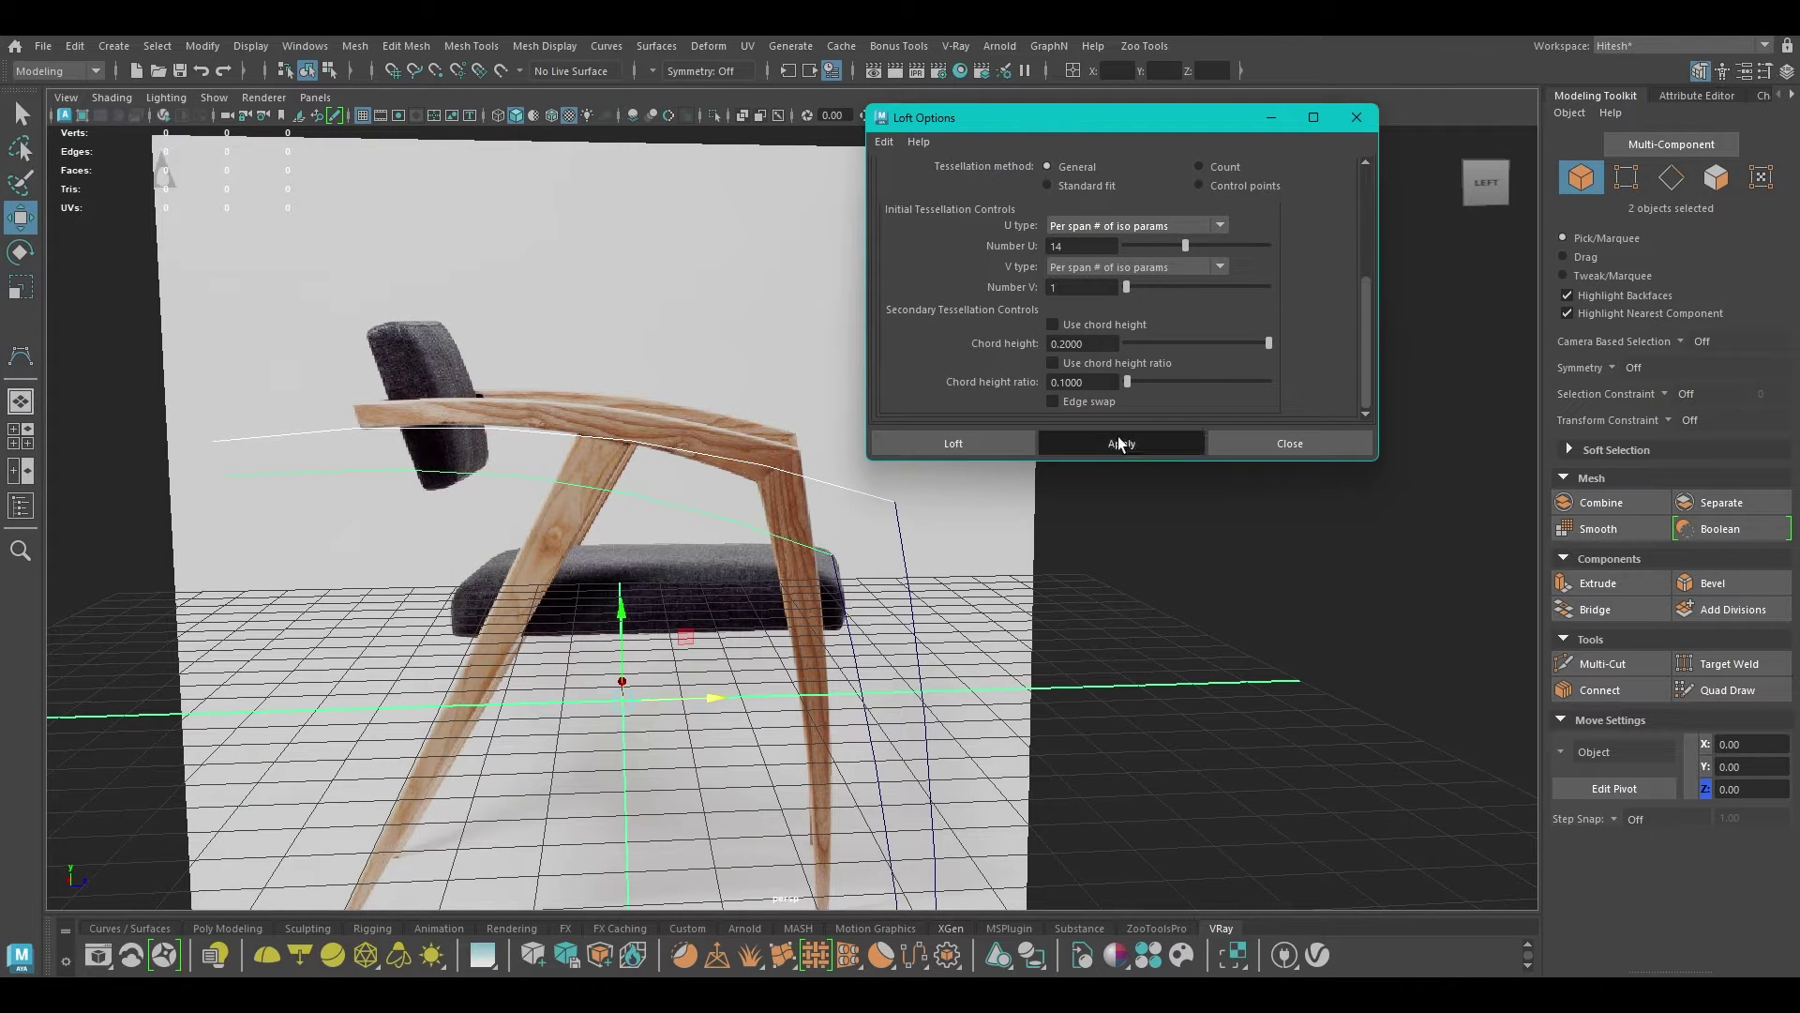
{"action": "left_click_drag", "start_coordinate": [976, 488], "coordinate": [720, 398], "text": "alt"}
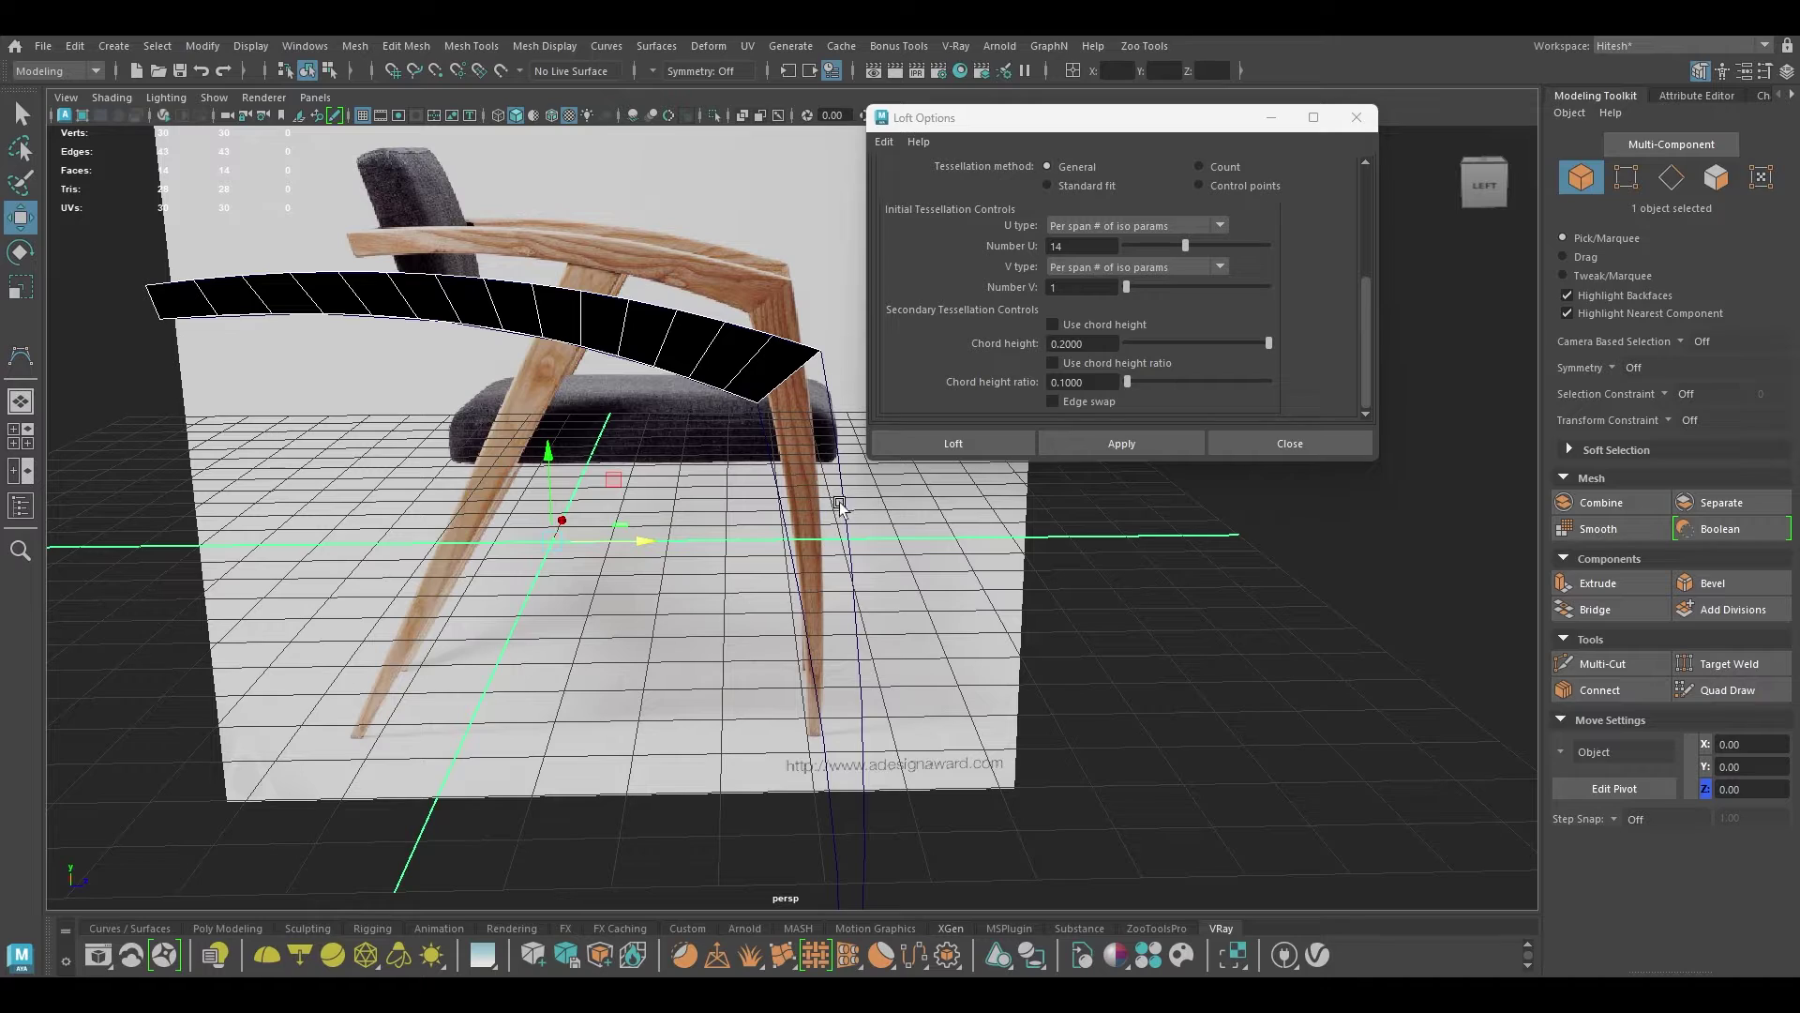
Step: Loft the inner and outer front-leg curves into a polygon mesh with the same options
{"action": "left_click_drag", "start_coordinate": [744, 602], "coordinate": [896, 564]}
{"action": "left_click", "coordinate": [1116, 438]}
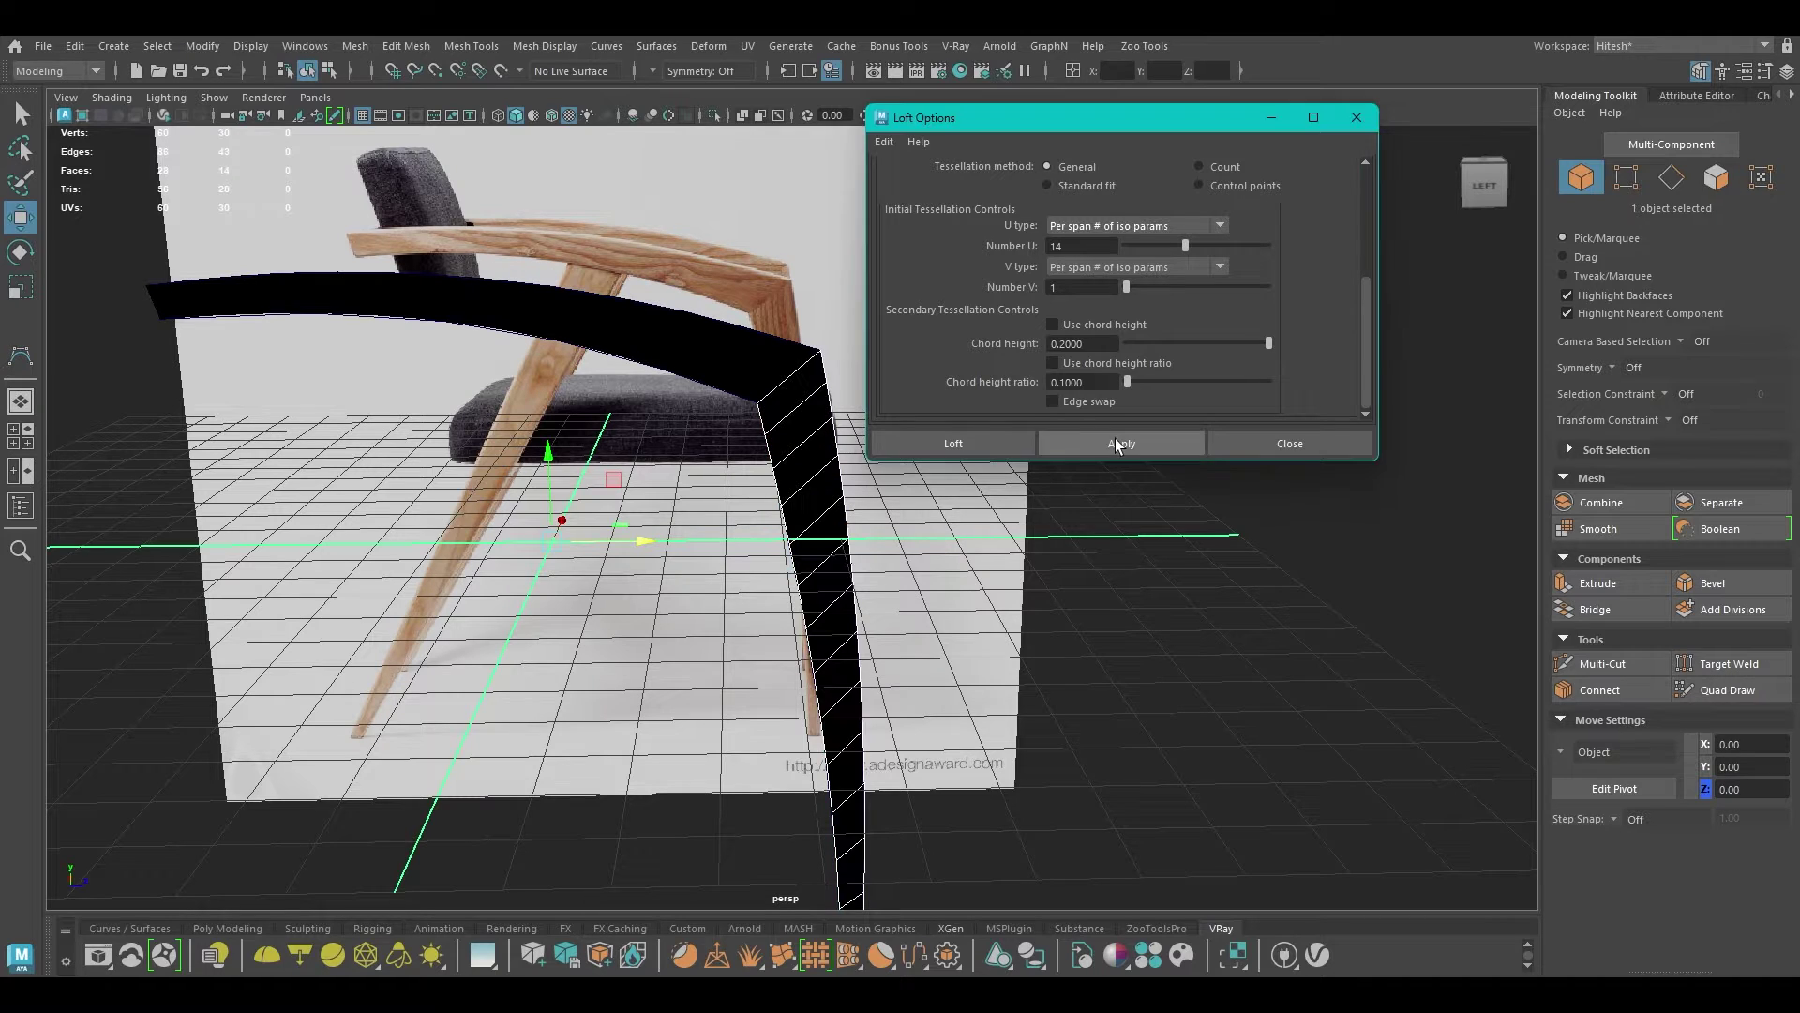
{"action": "left_click_drag", "start_coordinate": [1041, 597], "coordinate": [994, 553], "text": "alt"}
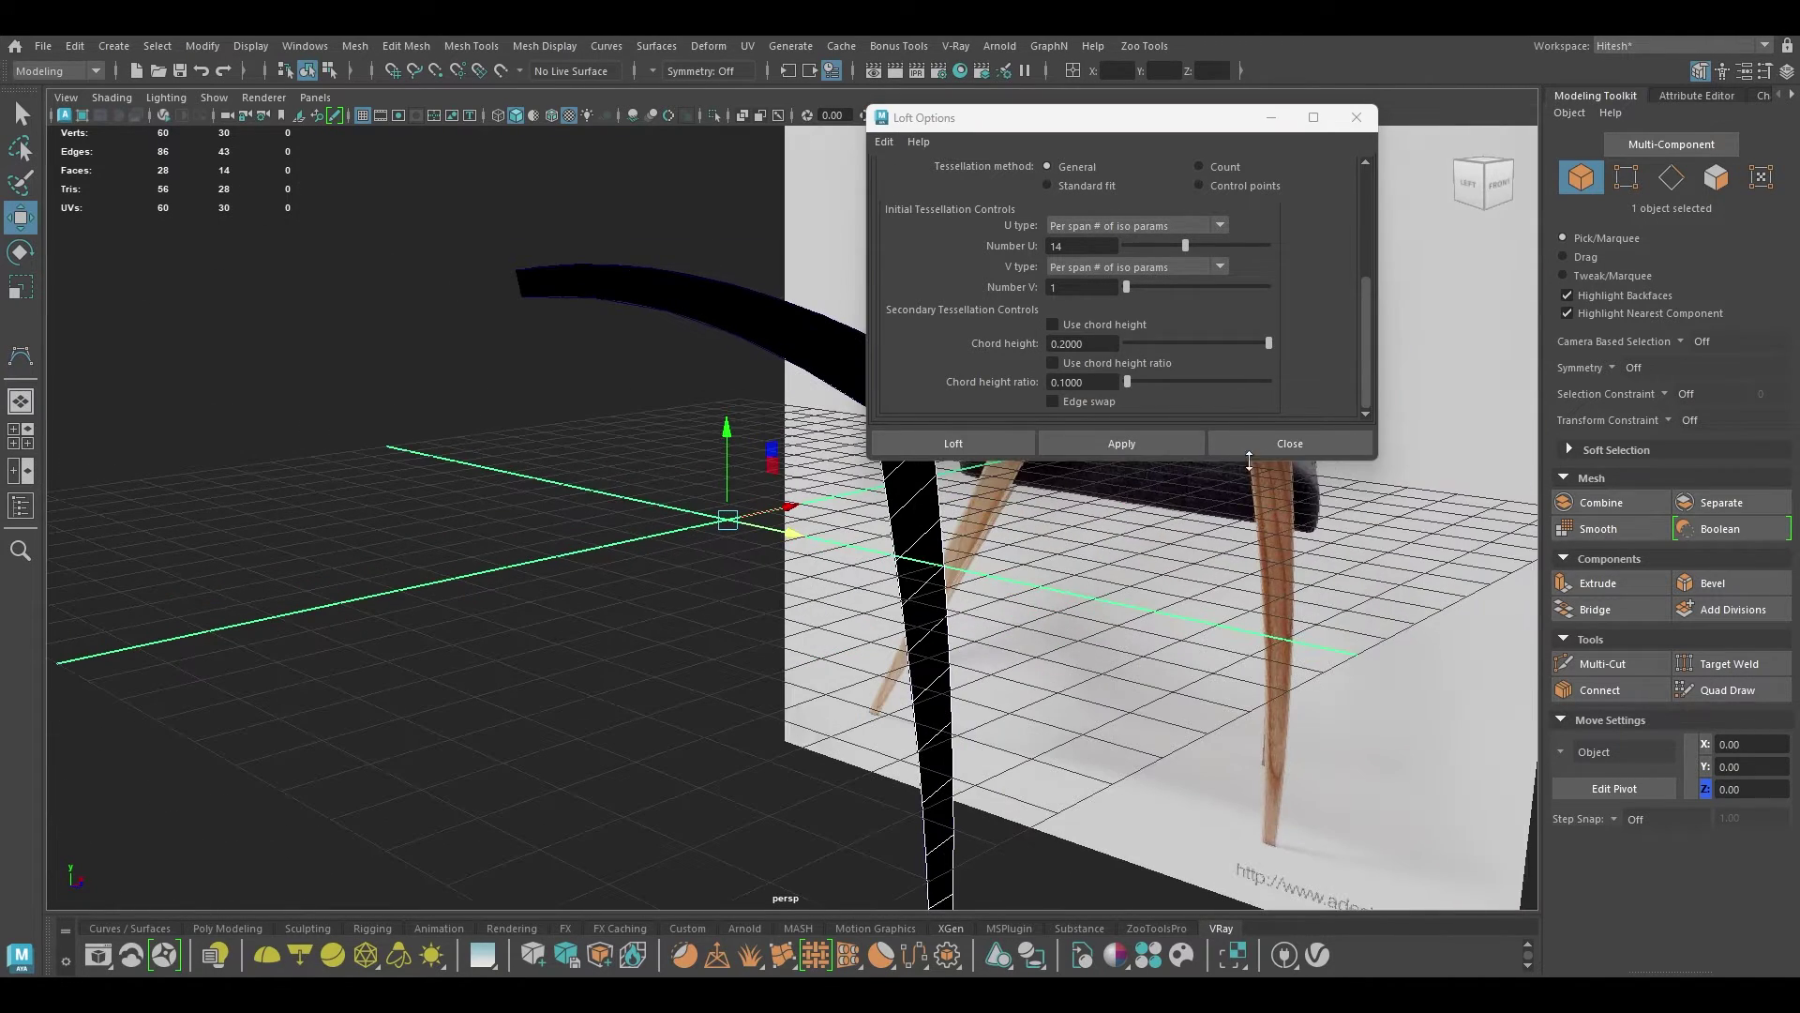
Step: Review the loft's output geometry and tessellation settings, and close the Loft options
{"action": "scroll", "coordinate": [1206, 374], "scroll_direction": "up", "scroll_amount": 5}
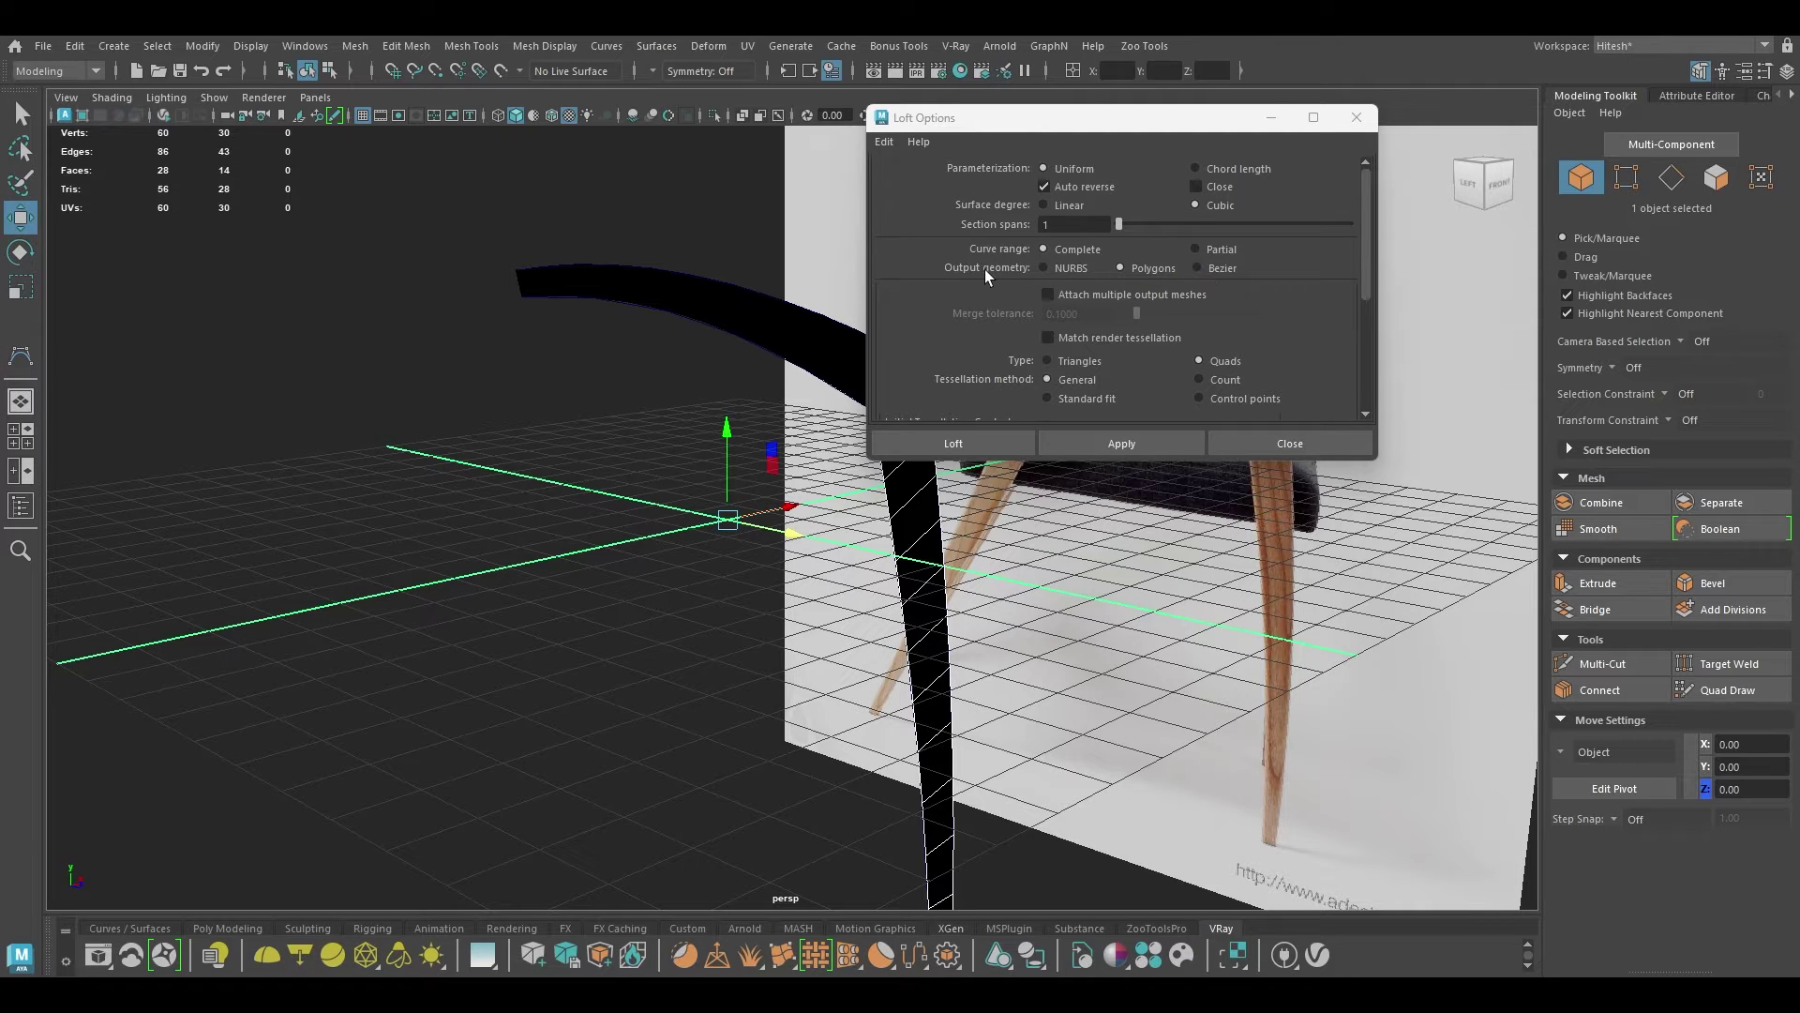
{"action": "scroll", "coordinate": [1145, 281], "scroll_direction": "down", "scroll_amount": 1}
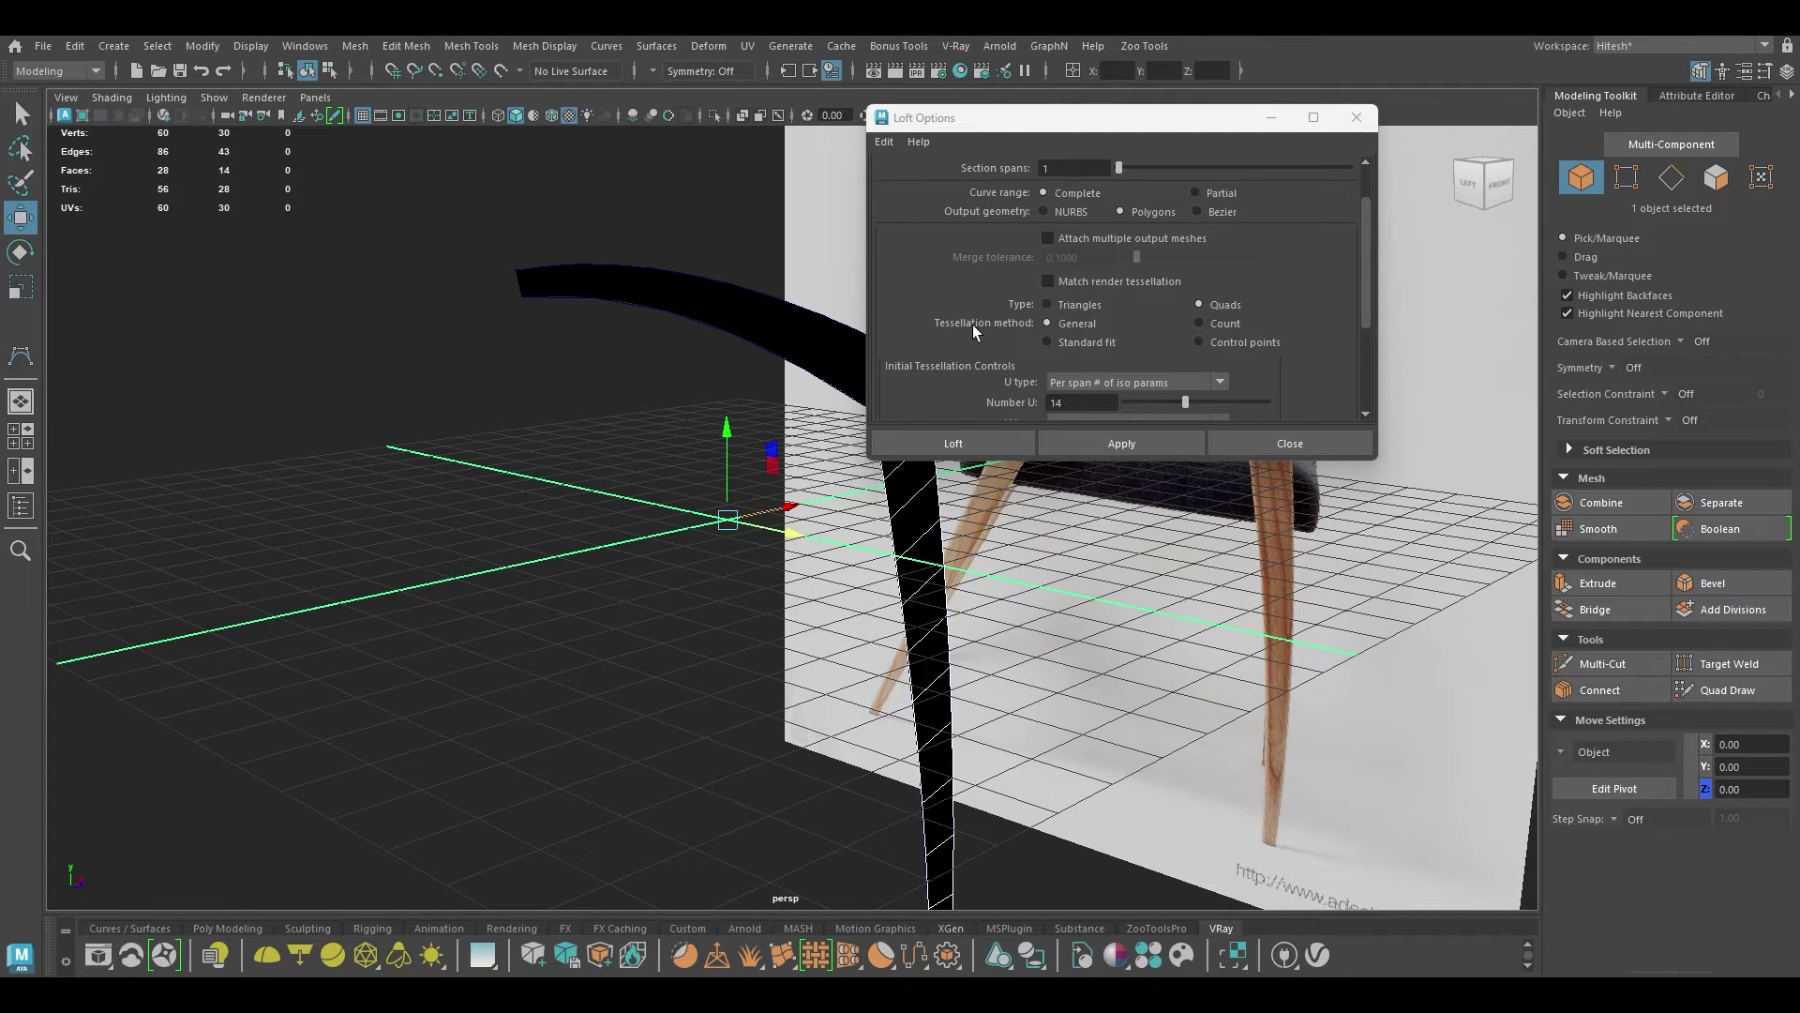
{"action": "scroll", "coordinate": [1241, 319], "scroll_direction": "down", "scroll_amount": 3}
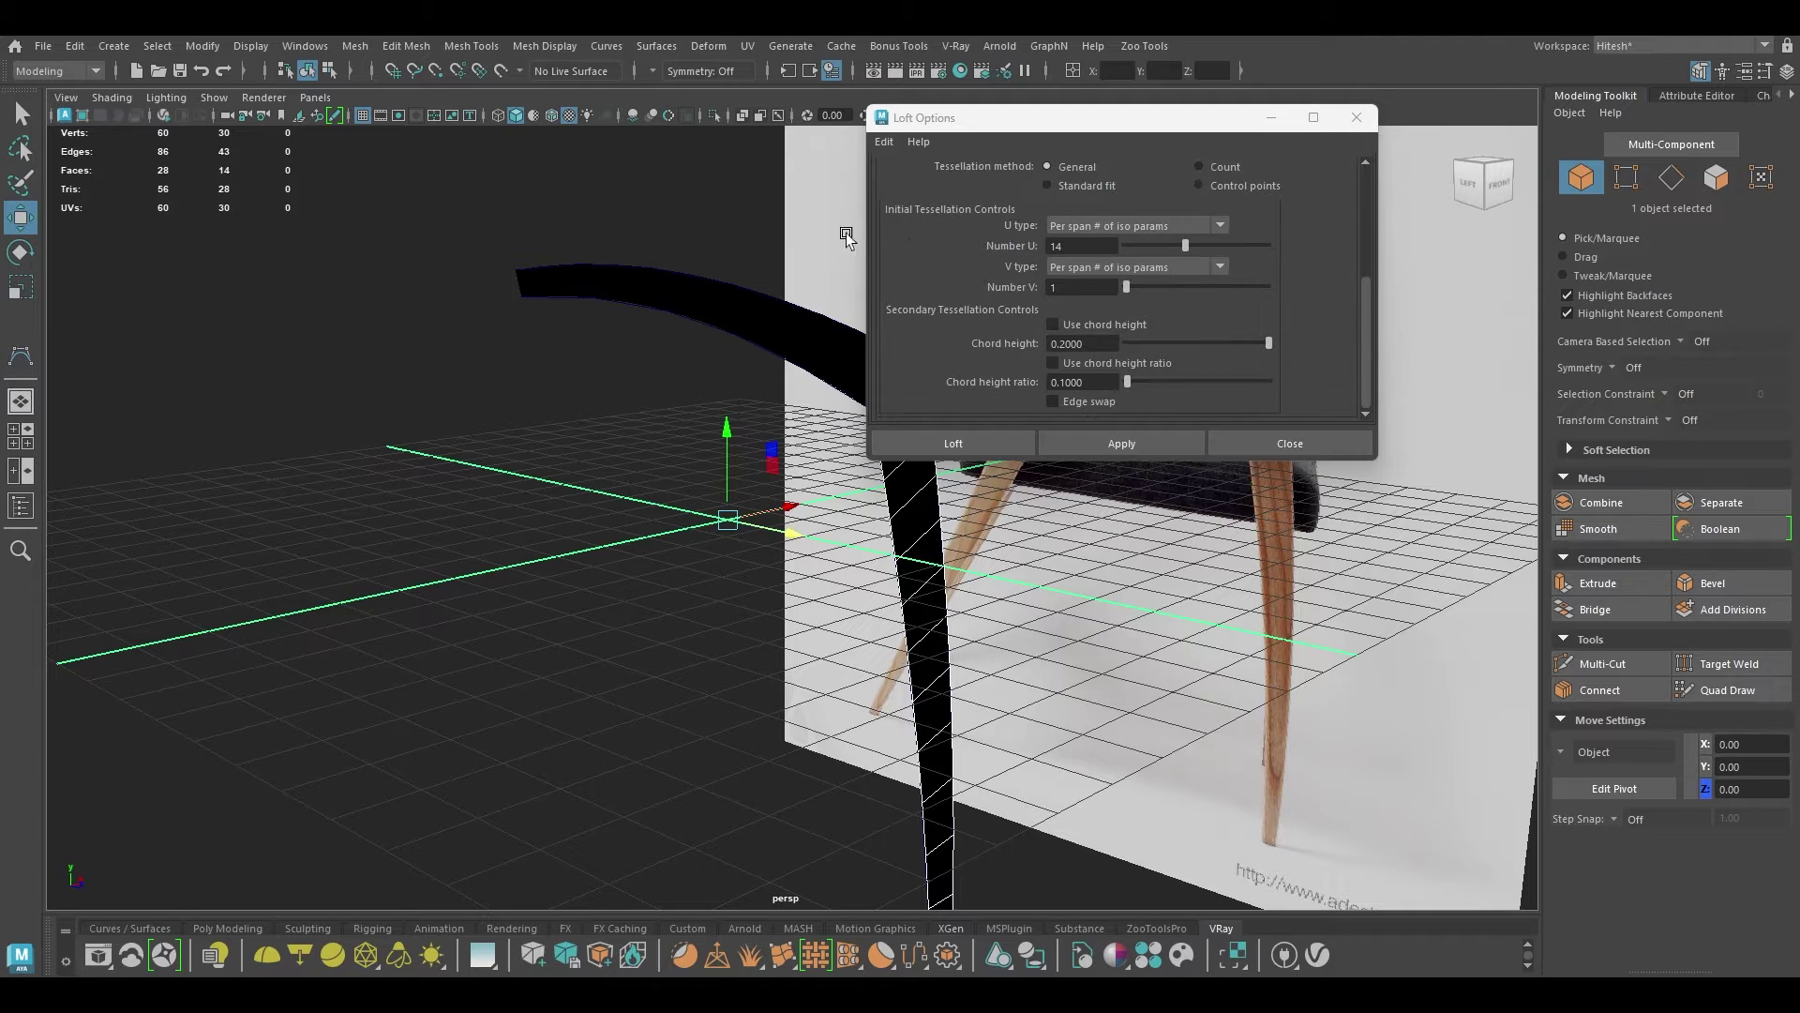
{"action": "left_click", "coordinate": [1272, 446]}
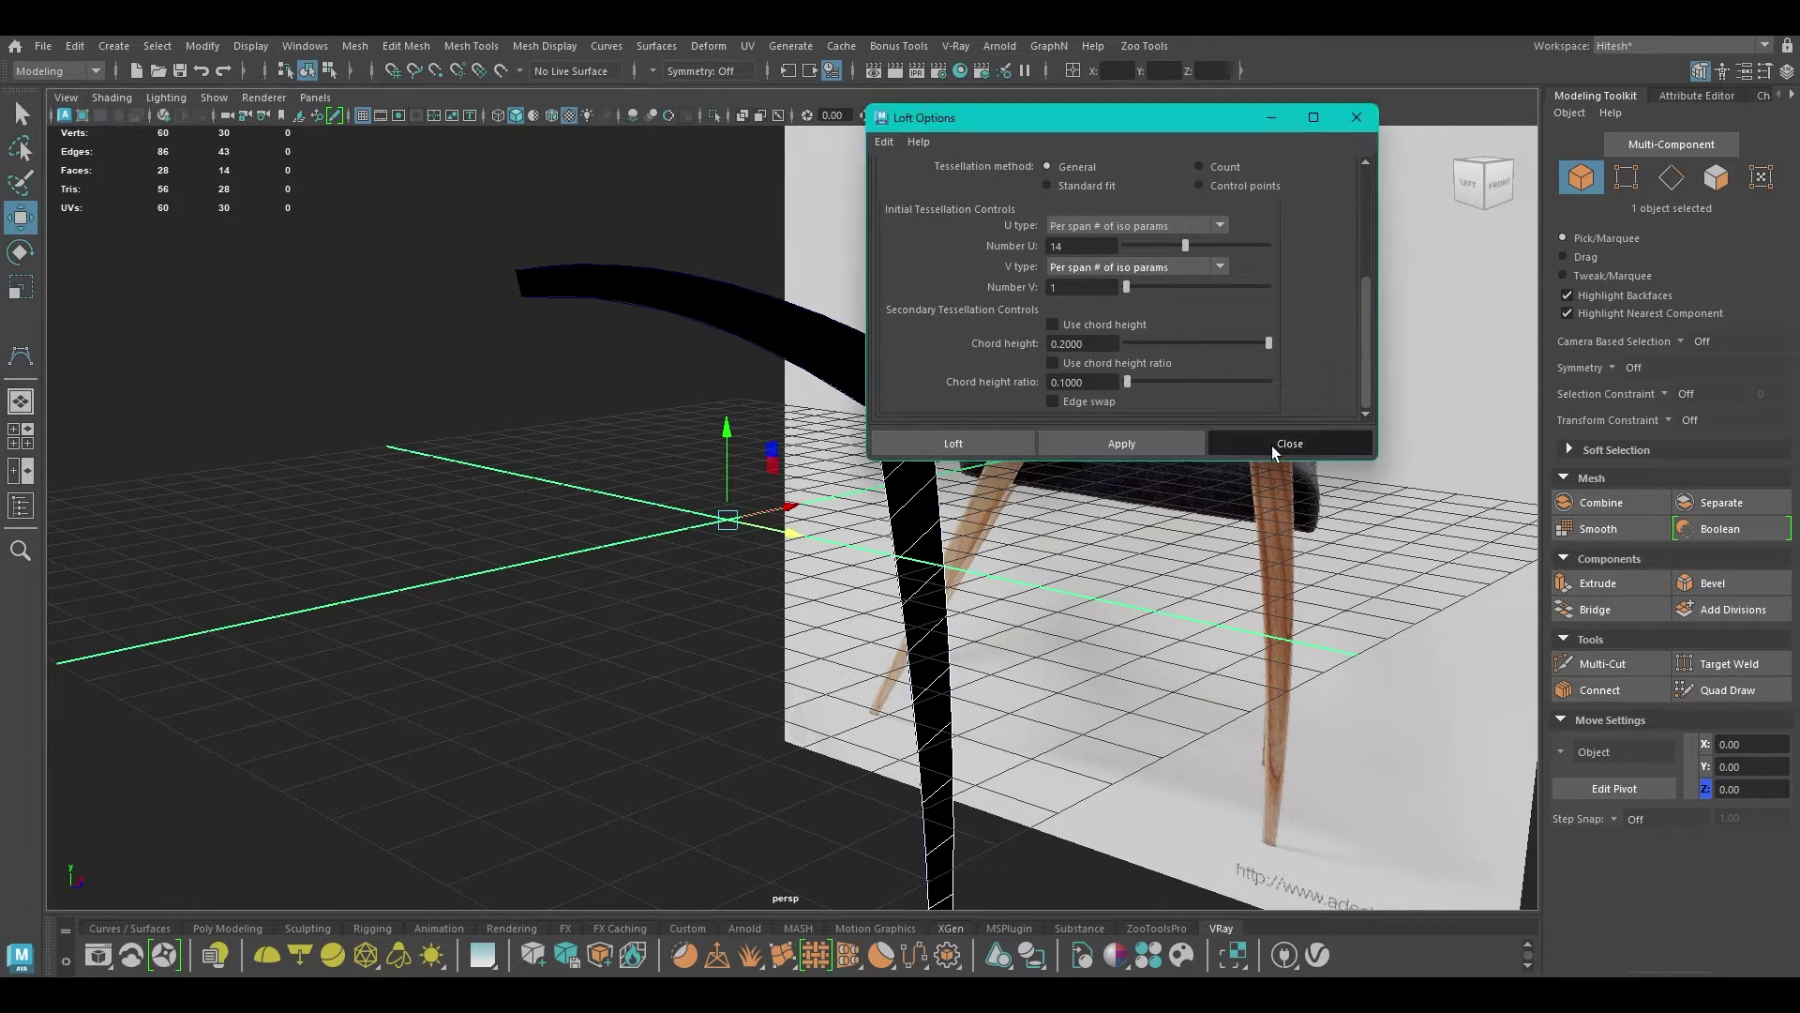
Step: Clear the source curves from the scene, leaving only the lofted armrest and front-leg meshes
{"action": "left_click", "coordinate": [927, 362]}
{"action": "left_click_drag", "start_coordinate": [971, 294], "coordinate": [689, 533]}
{"action": "left_click", "coordinate": [838, 361], "text": "ctrl"}
{"action": "left_click", "coordinate": [917, 451], "text": "ctrl"}
{"action": "left_click", "coordinate": [783, 494]}
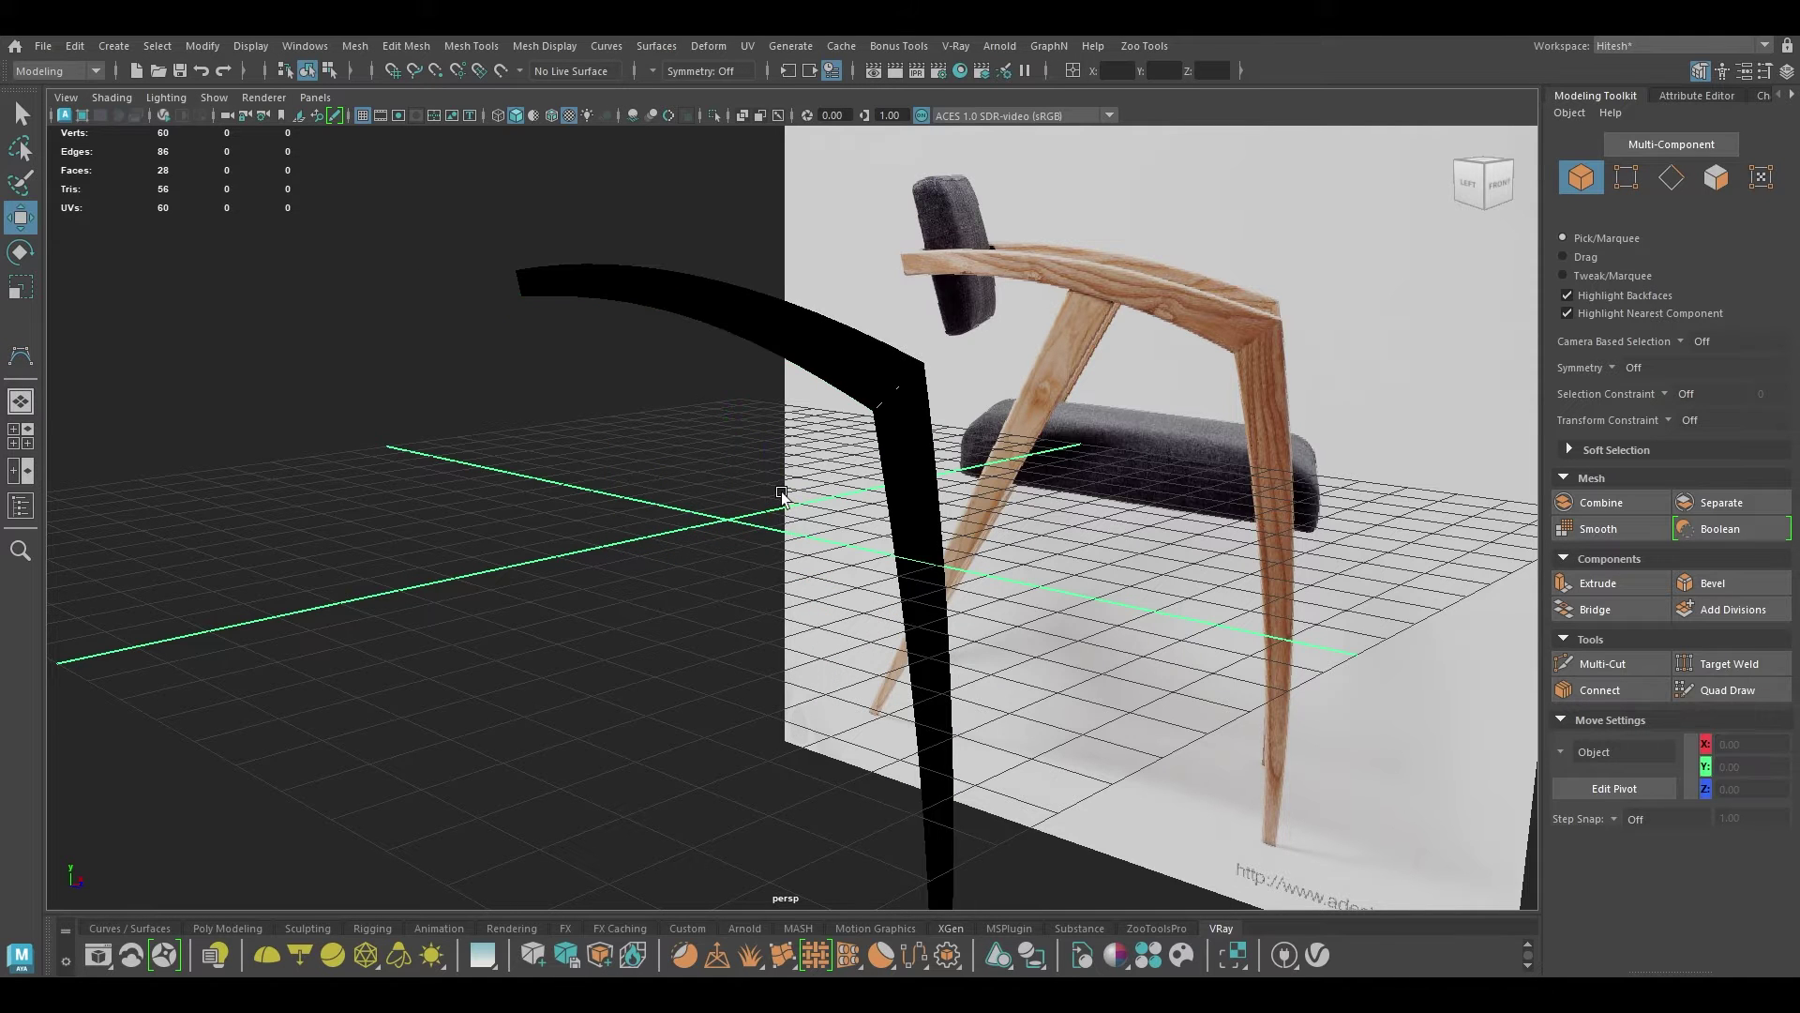
Step: Examine the lofted armrest and front-leg meshes from several sides against the reference image
{"action": "left_click", "coordinate": [929, 367]}
{"action": "left_click_drag", "start_coordinate": [975, 425], "coordinate": [952, 394], "text": "alt"}
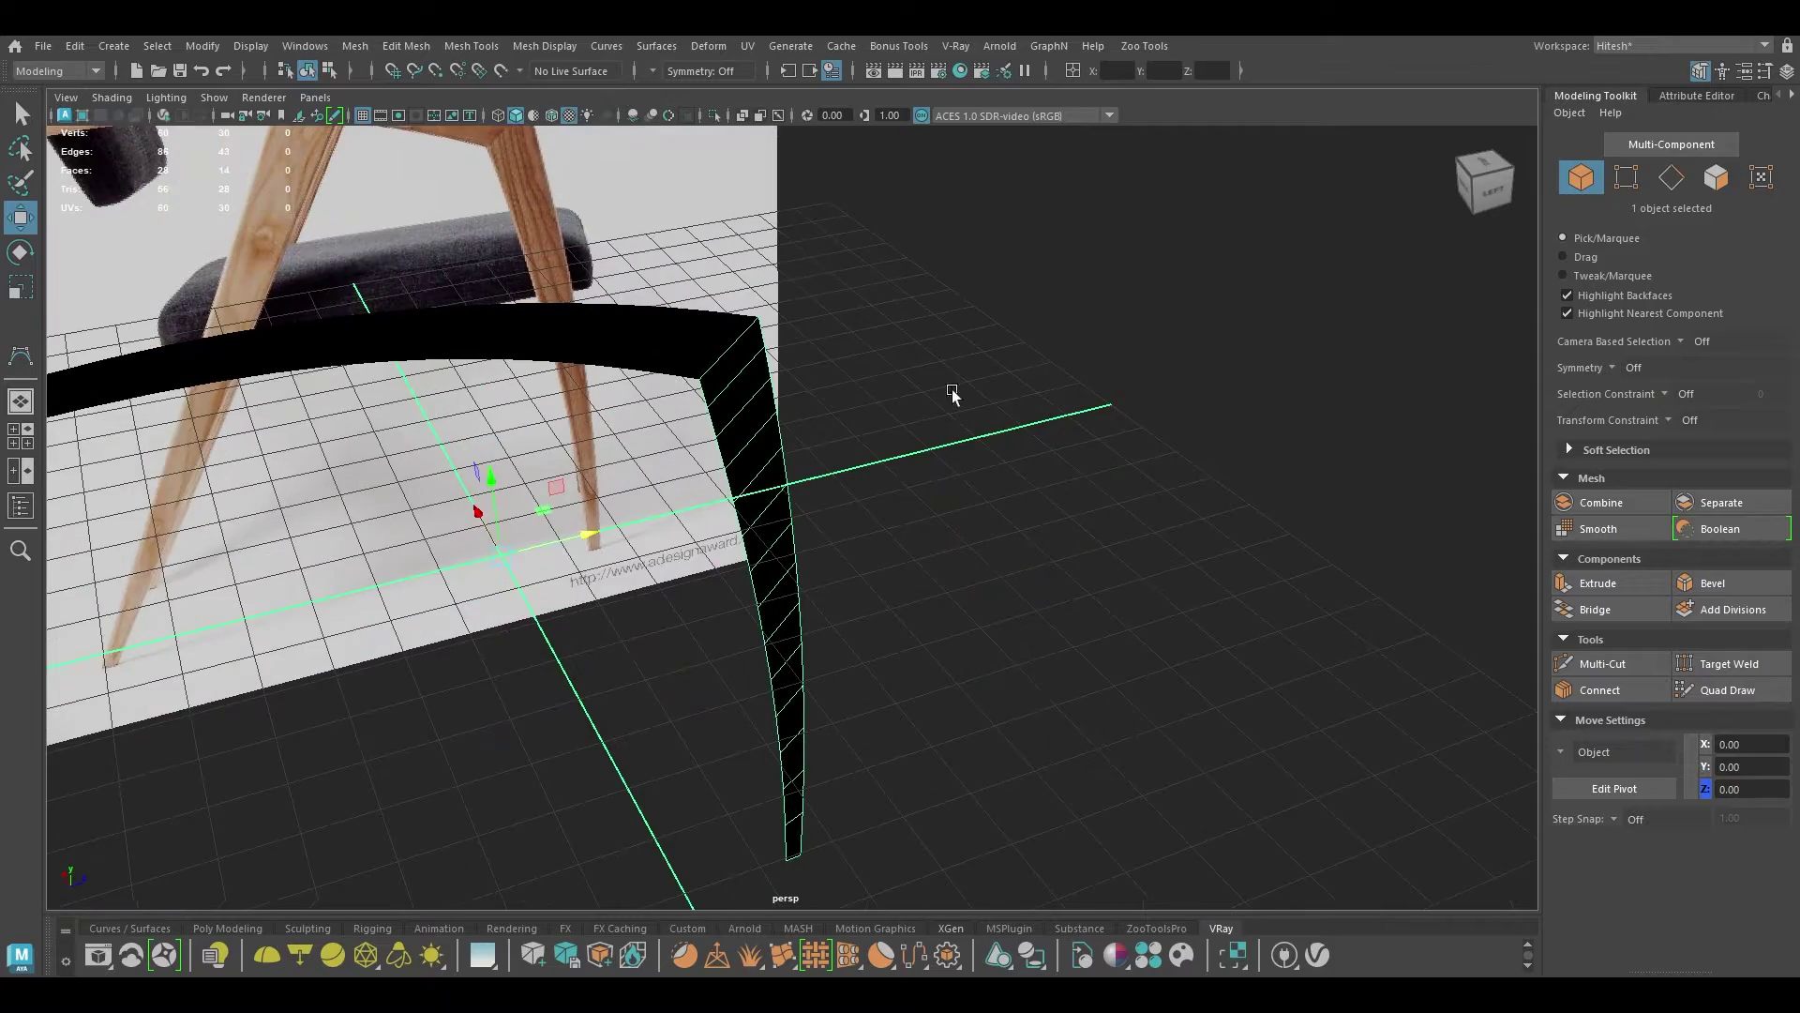
{"action": "left_click", "coordinate": [684, 377], "text": "shift"}
{"action": "left_click_drag", "start_coordinate": [739, 451], "coordinate": [689, 422], "text": "alt"}
{"action": "right_click_drag", "start_coordinate": [689, 421], "coordinate": [672, 364], "text": "alt"}
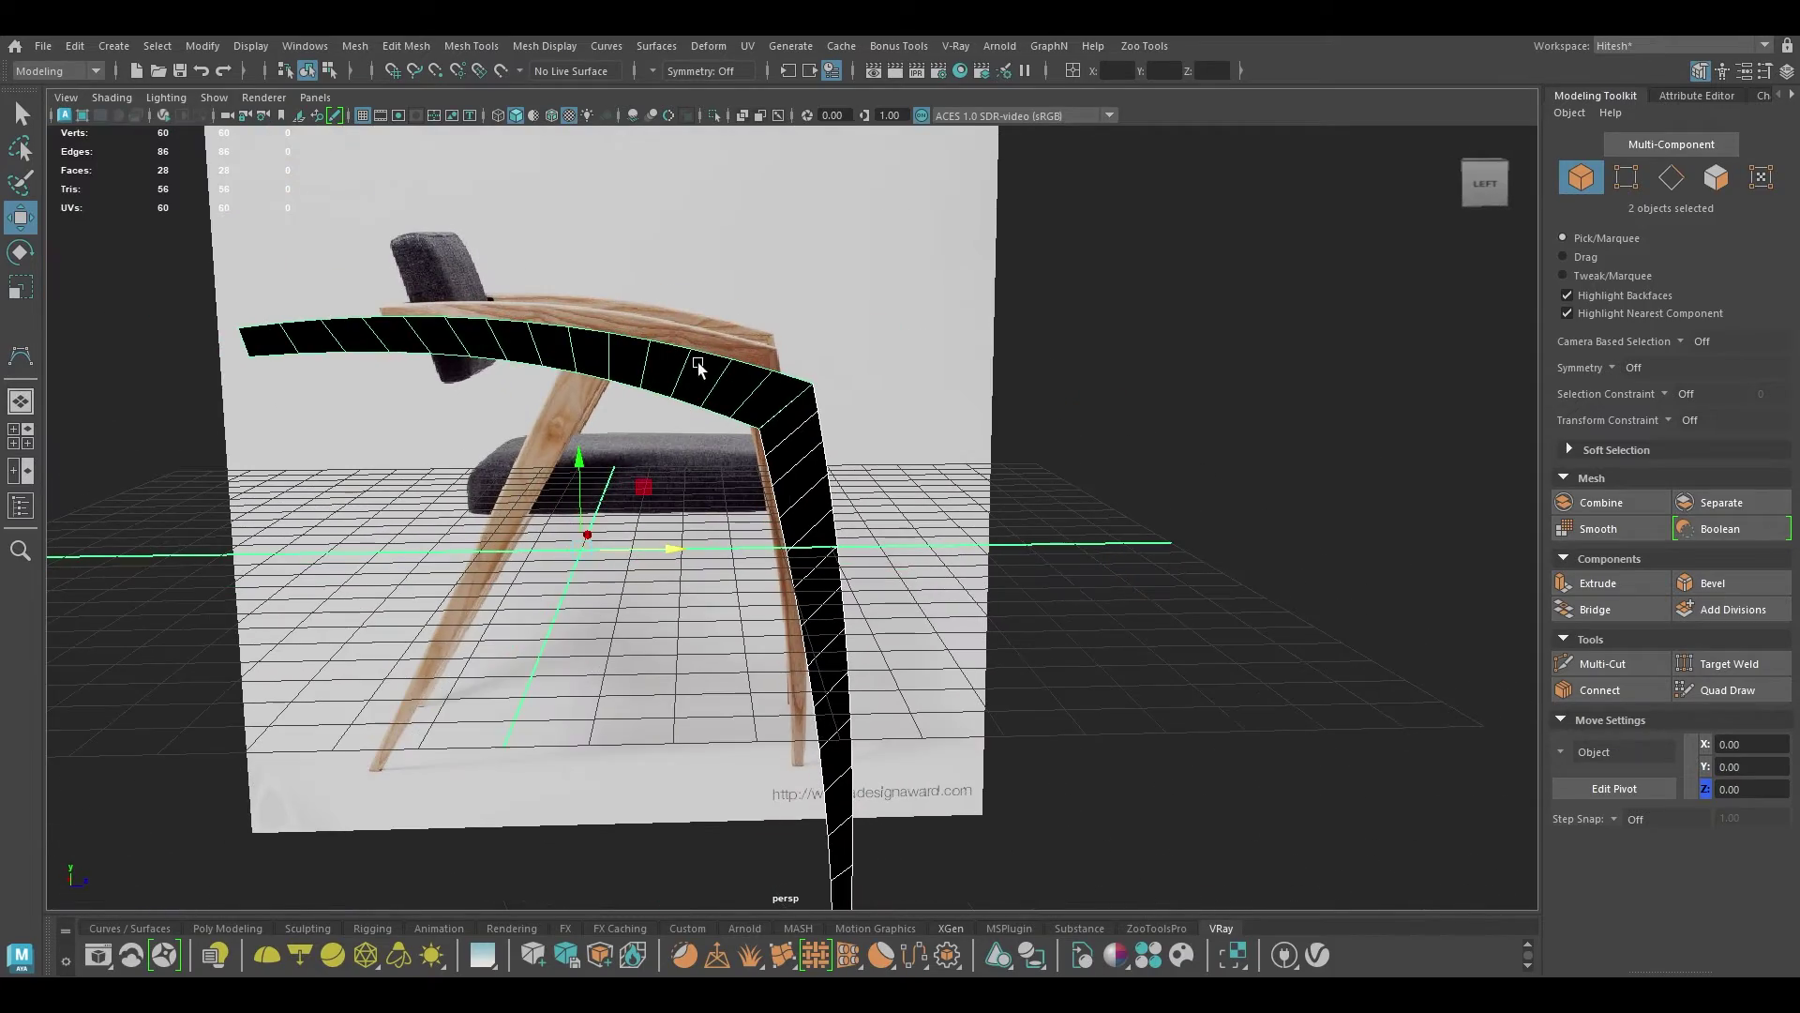
{"action": "left_click", "coordinate": [695, 298]}
{"action": "left_click", "coordinate": [688, 392]}
{"action": "left_click_drag", "start_coordinate": [758, 386], "coordinate": [875, 330], "text": "alt"}
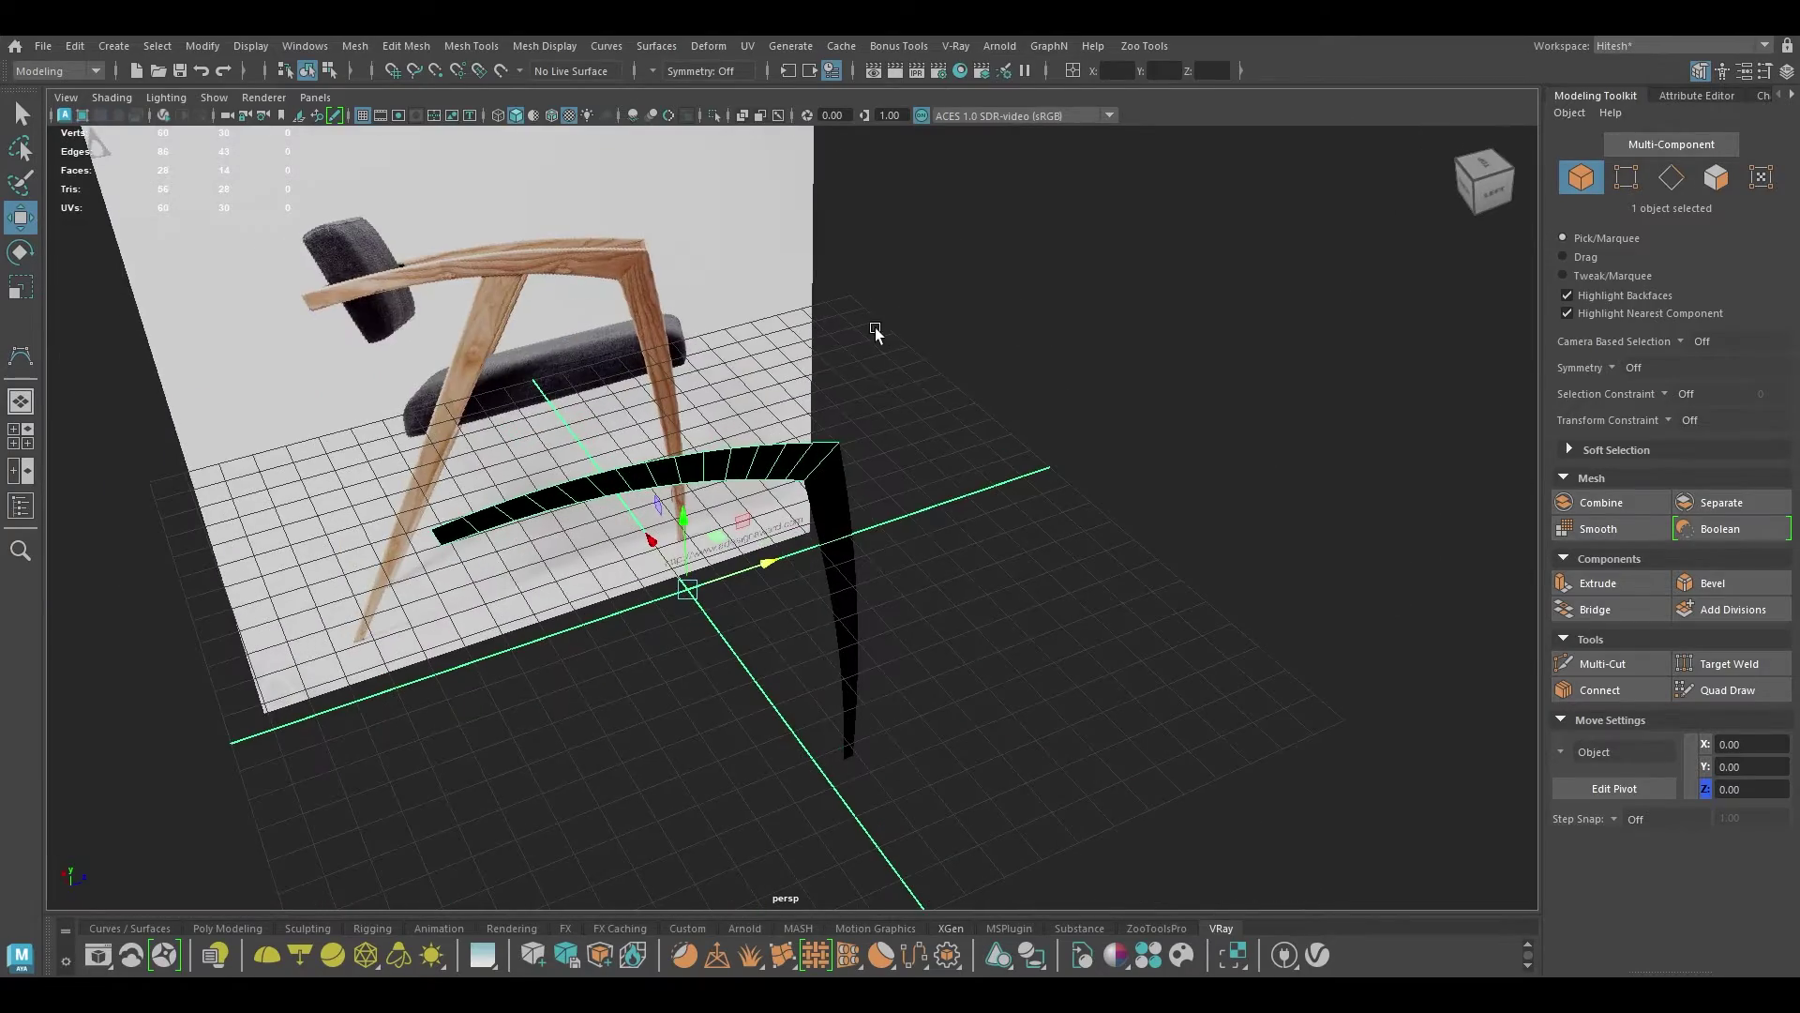
Step: Move the armrest and front-leg meshes together sideways from the grid centre to about X -6.94, working from the top view
{"action": "left_click_drag", "start_coordinate": [792, 494], "coordinate": [793, 494]}
{"action": "mouse_move", "coordinate": [793, 494]}
{"action": "left_mouse_down", "text": "alt"}
{"action": "mouse_move", "coordinate": [826, 478]}
{"action": "mouse_move", "coordinate": [799, 507]}
{"action": "left_mouse_up", "text": "alt"}
{"action": "key", "text": "space"}
{"action": "left_click_drag", "start_coordinate": [799, 506], "coordinate": [710, 506]}
{"action": "scroll", "coordinate": [1098, 712], "scroll_direction": "down", "scroll_amount": 3}
{"action": "middle_click_drag", "start_coordinate": [1214, 497], "coordinate": [956, 525], "text": "alt"}
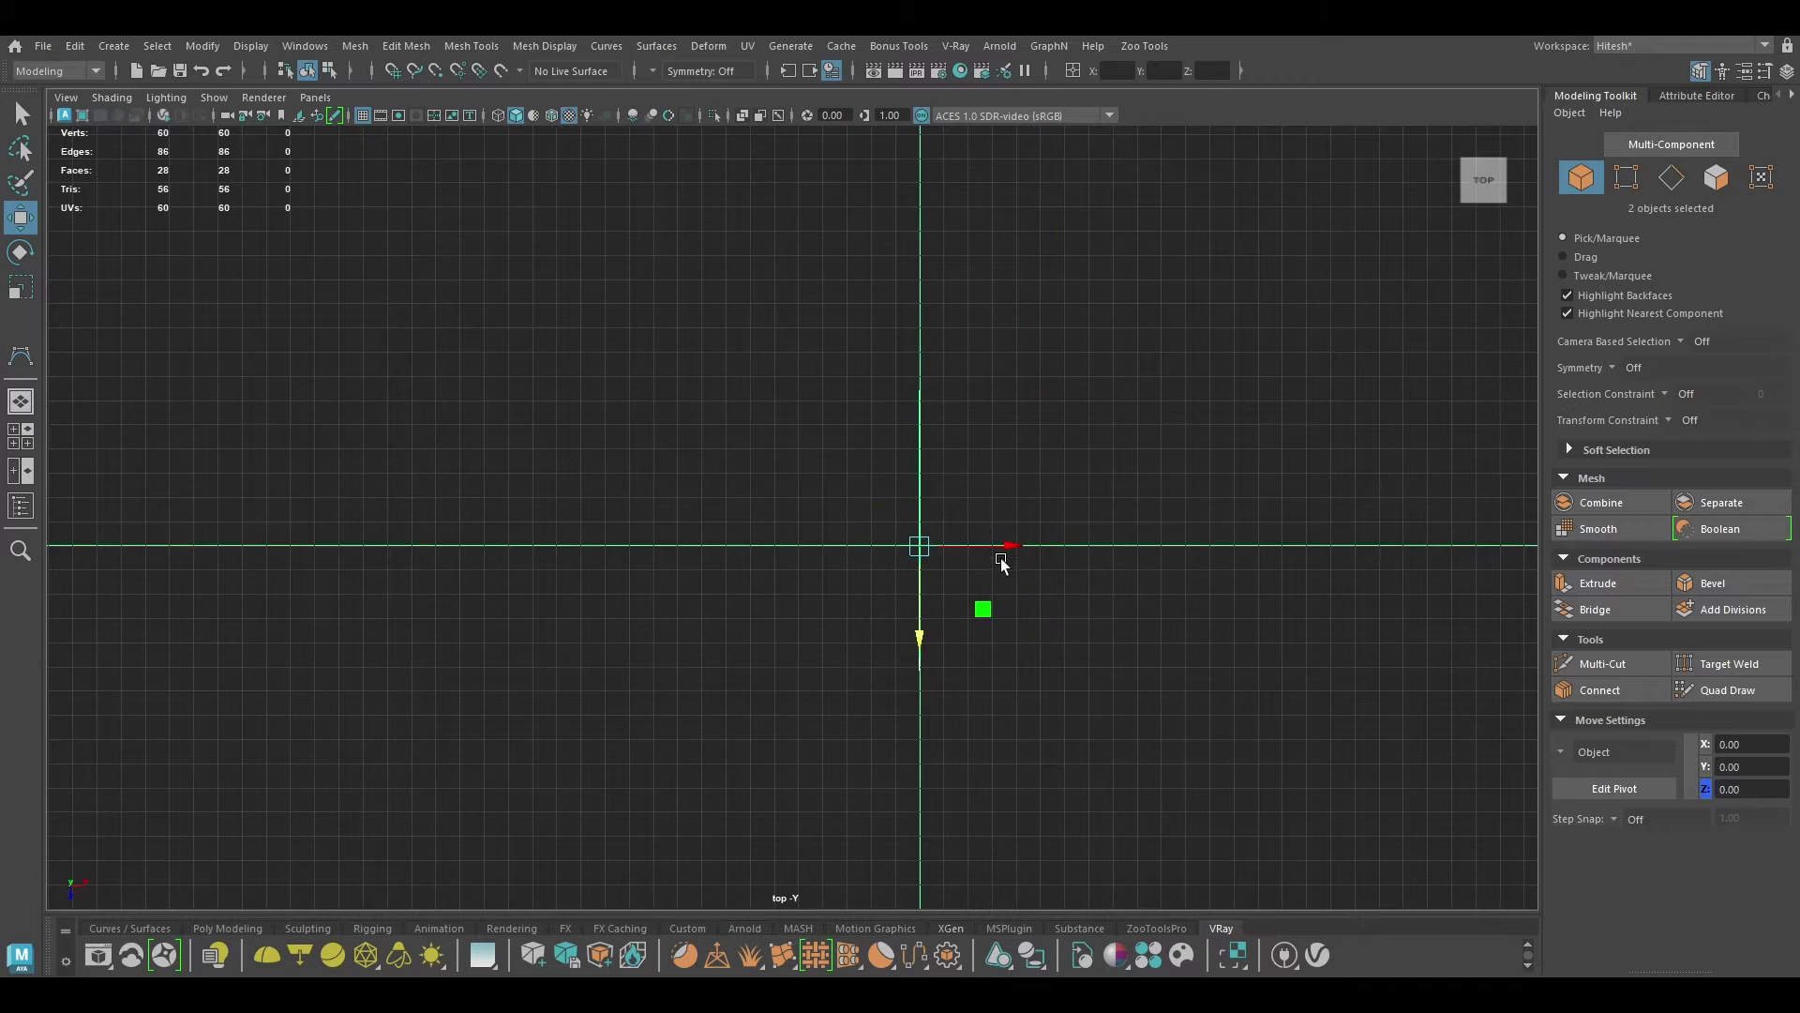
{"action": "left_click_drag", "start_coordinate": [1004, 554], "coordinate": [593, 278]}
Step: Duplicate the armrest and front leg and place the copies on the opposite side at about X 7.05
{"action": "key", "text": "space"}
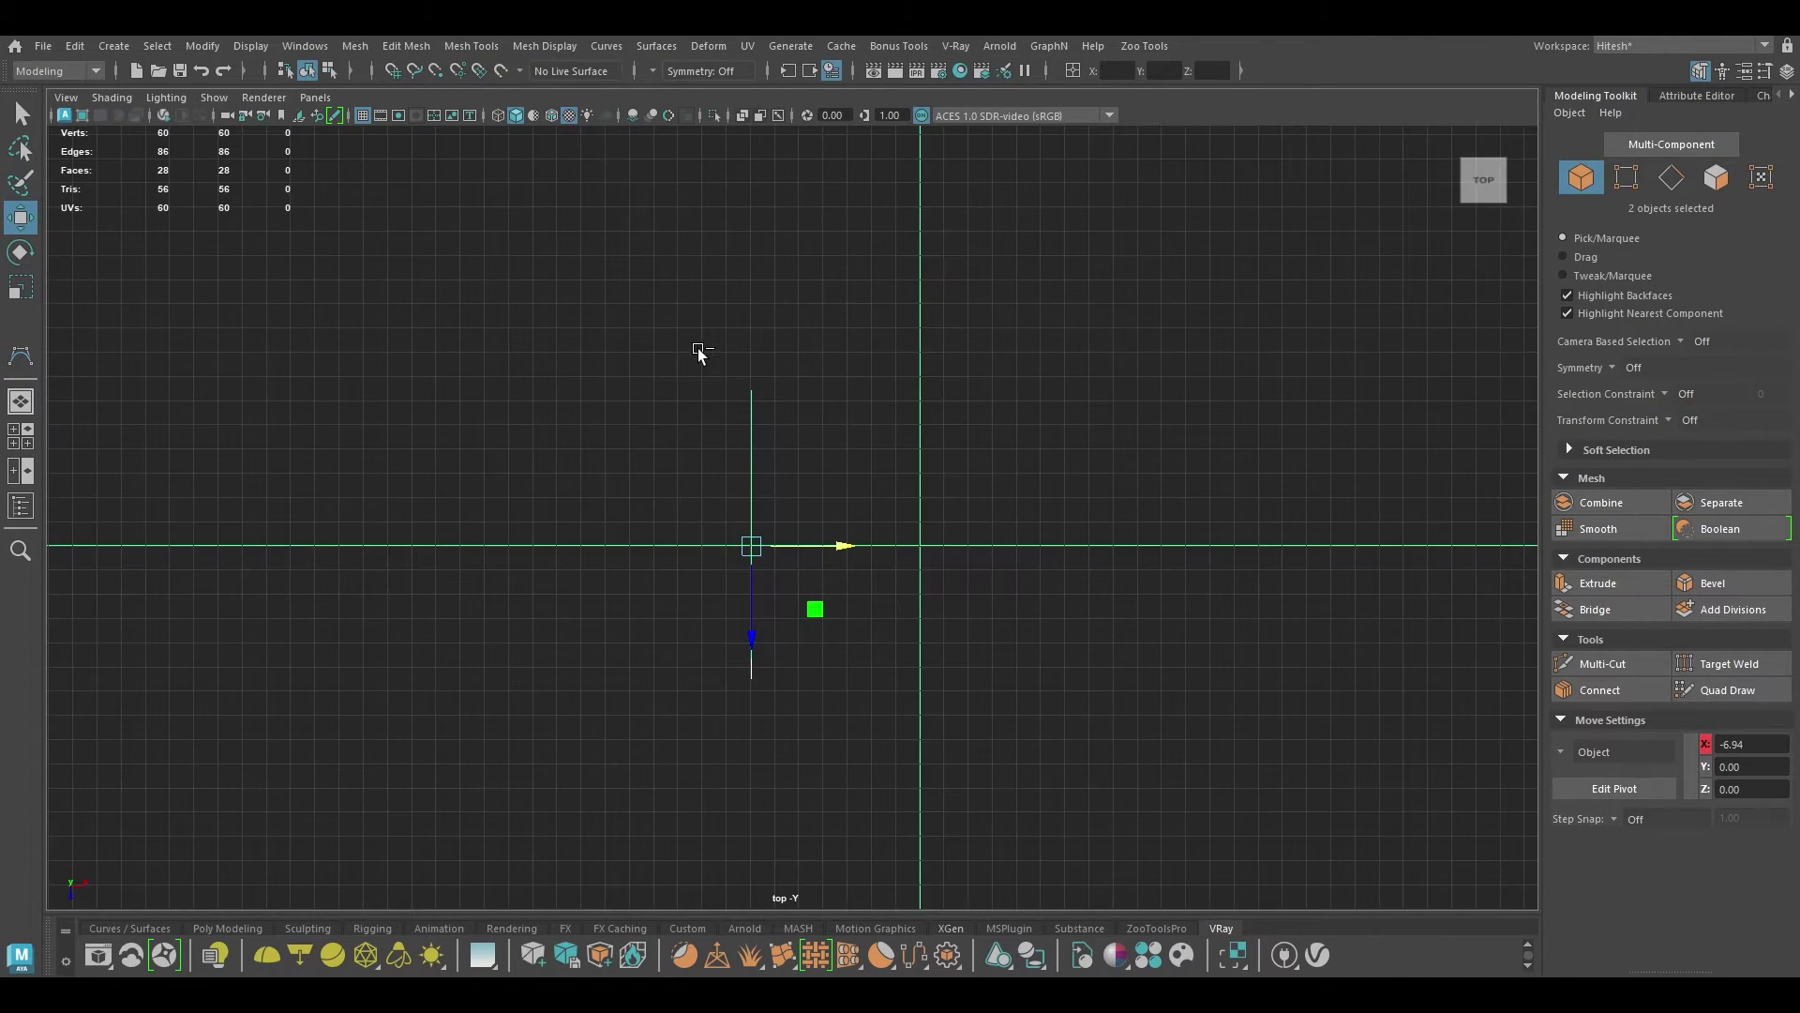
{"action": "left_click_drag", "start_coordinate": [838, 541], "coordinate": [1148, 433]}
{"action": "key", "text": "space"}
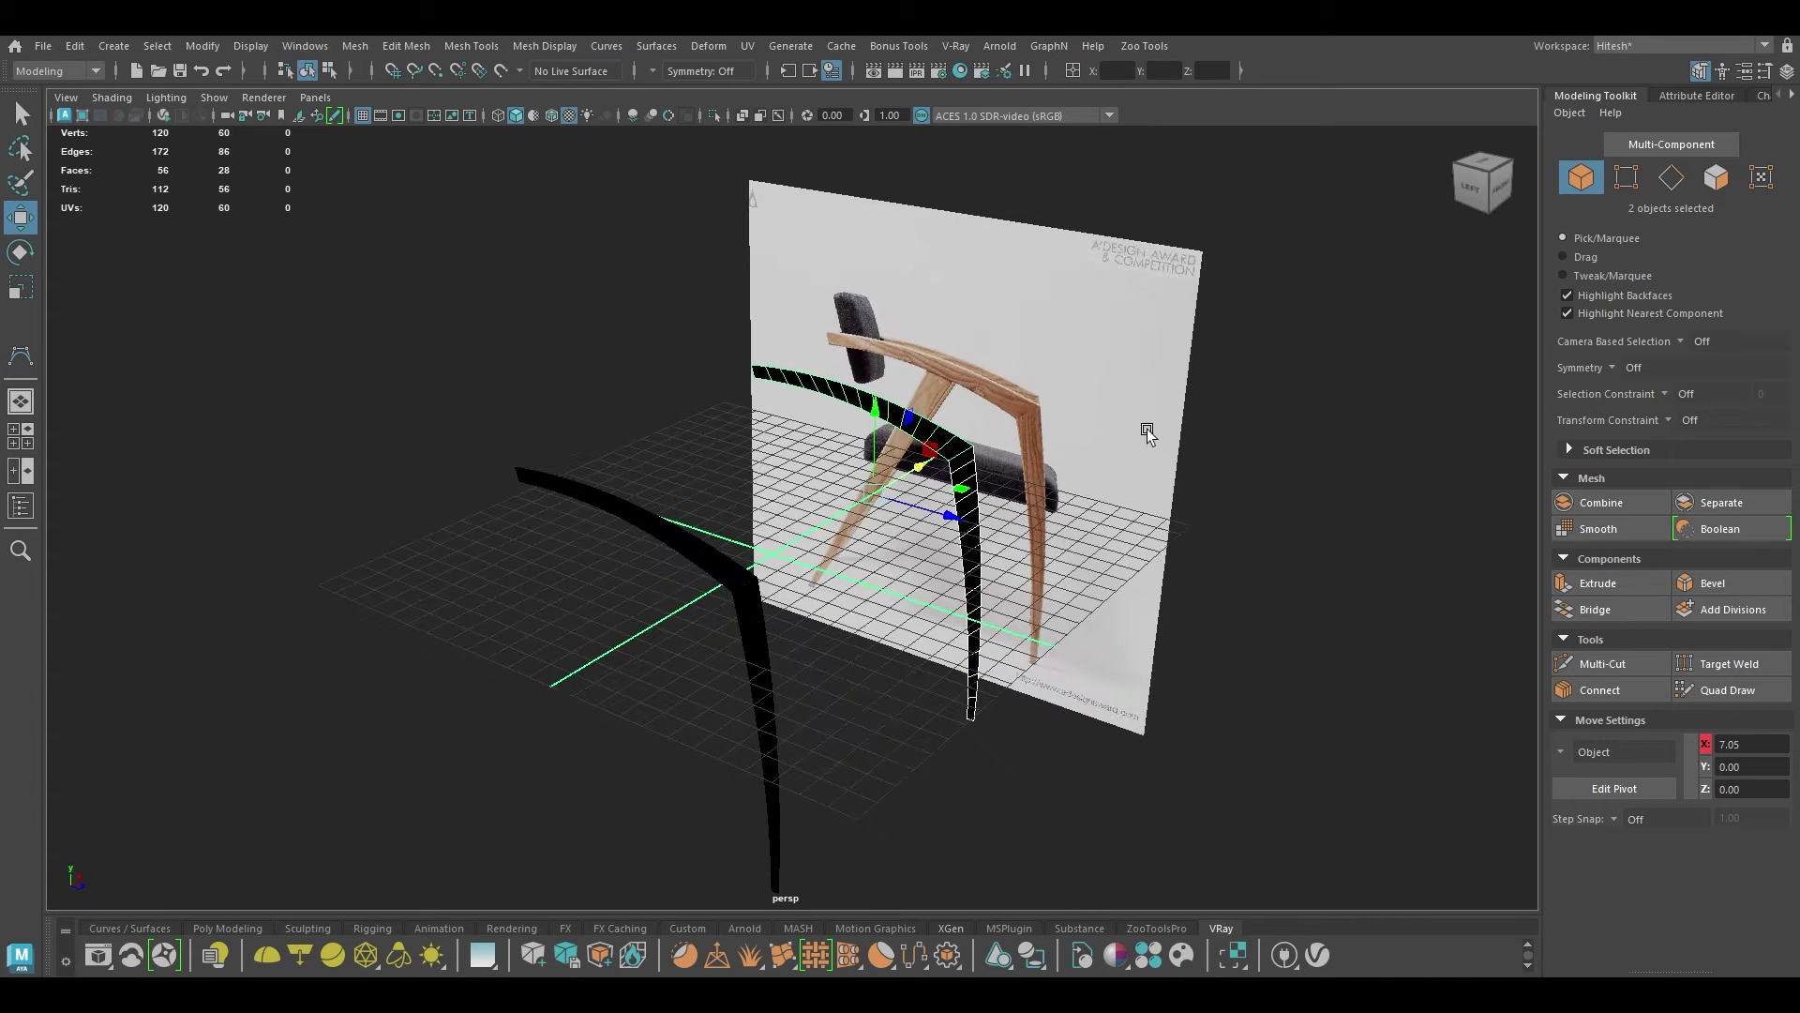
Step: Combine the two armrest meshes into one object, leaving the legs separate
{"action": "left_click", "coordinate": [902, 328]}
{"action": "left_click", "coordinate": [825, 384]}
{"action": "left_click", "coordinate": [619, 503], "text": "shift"}
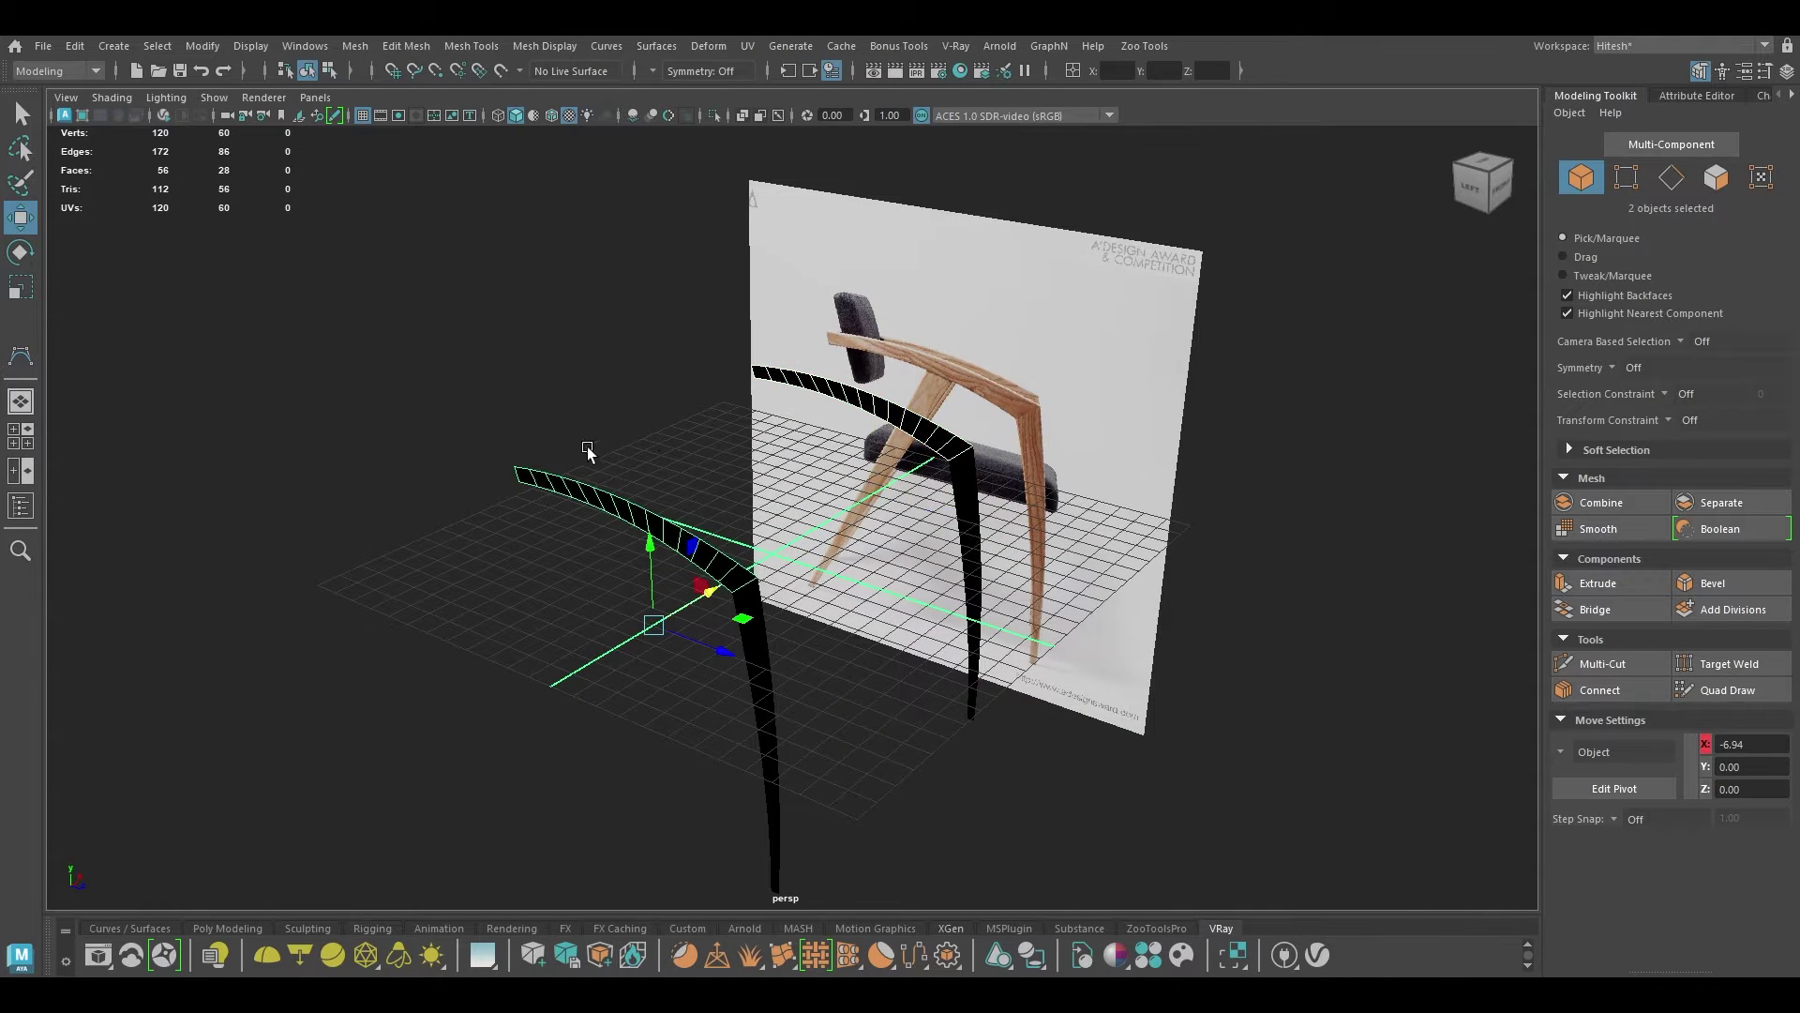
{"action": "right_click", "coordinate": [620, 363], "text": "shift"}
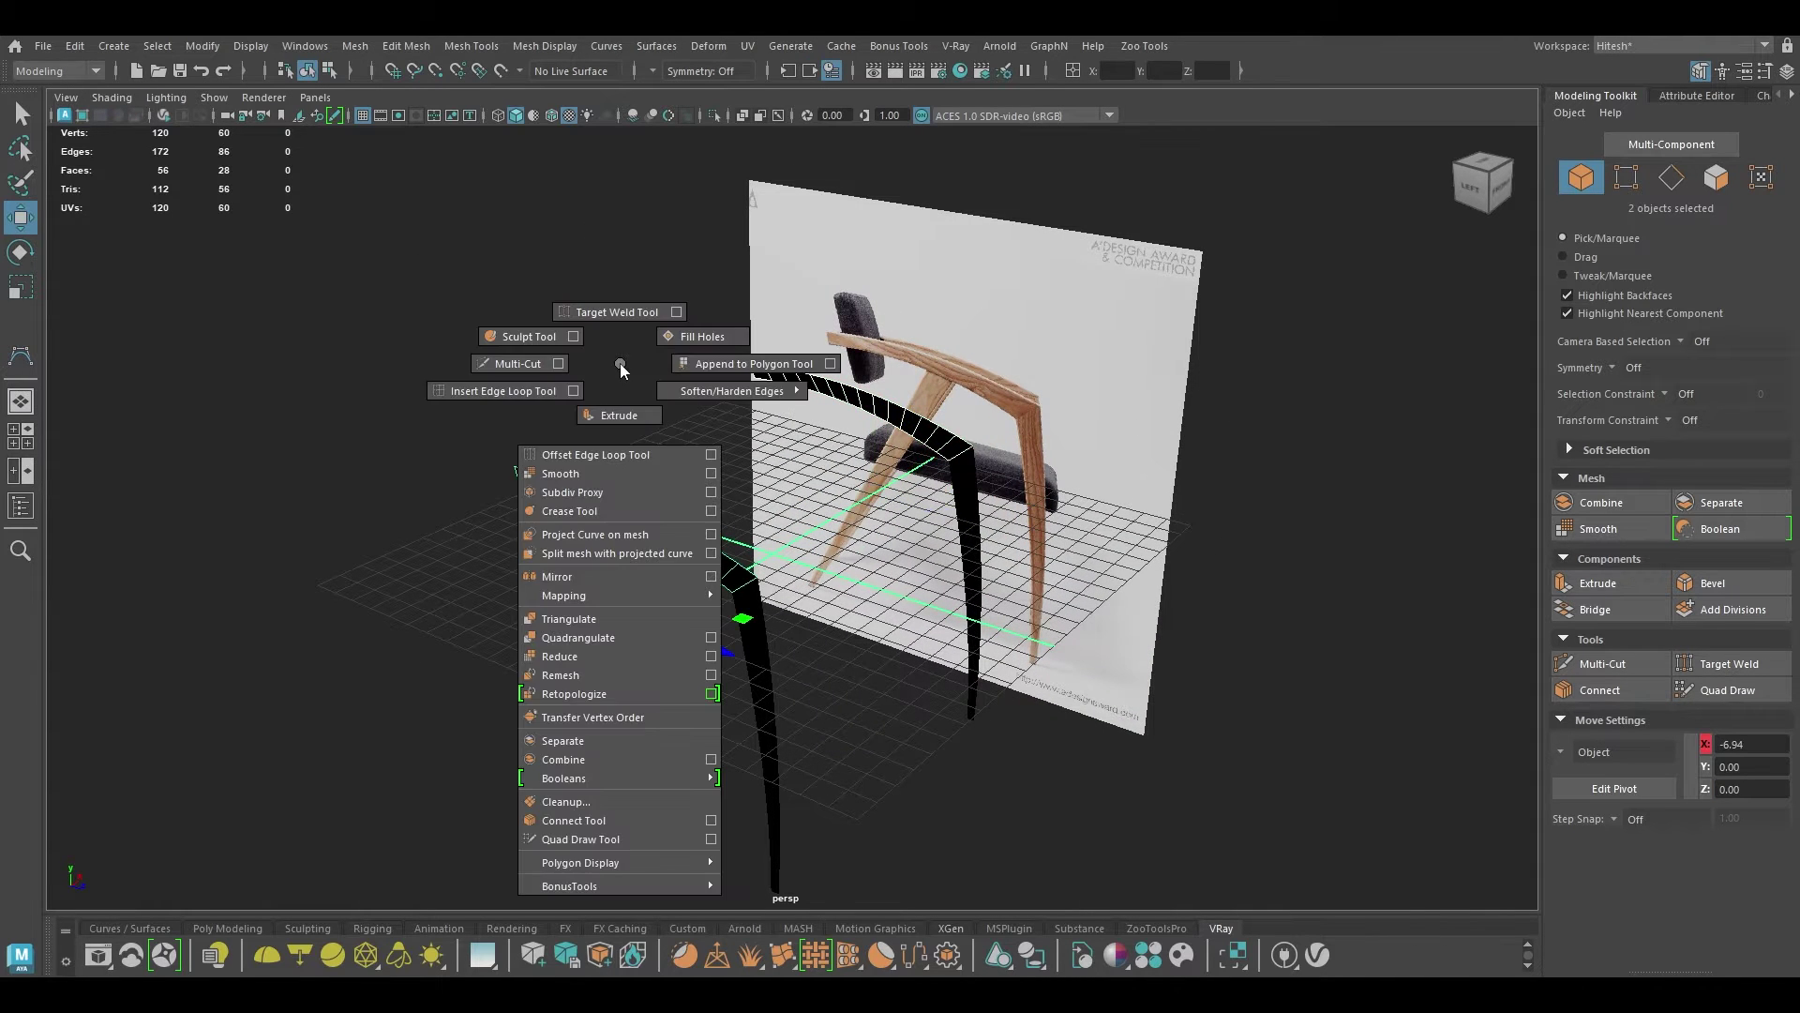
{"action": "left_click", "coordinate": [585, 764]}
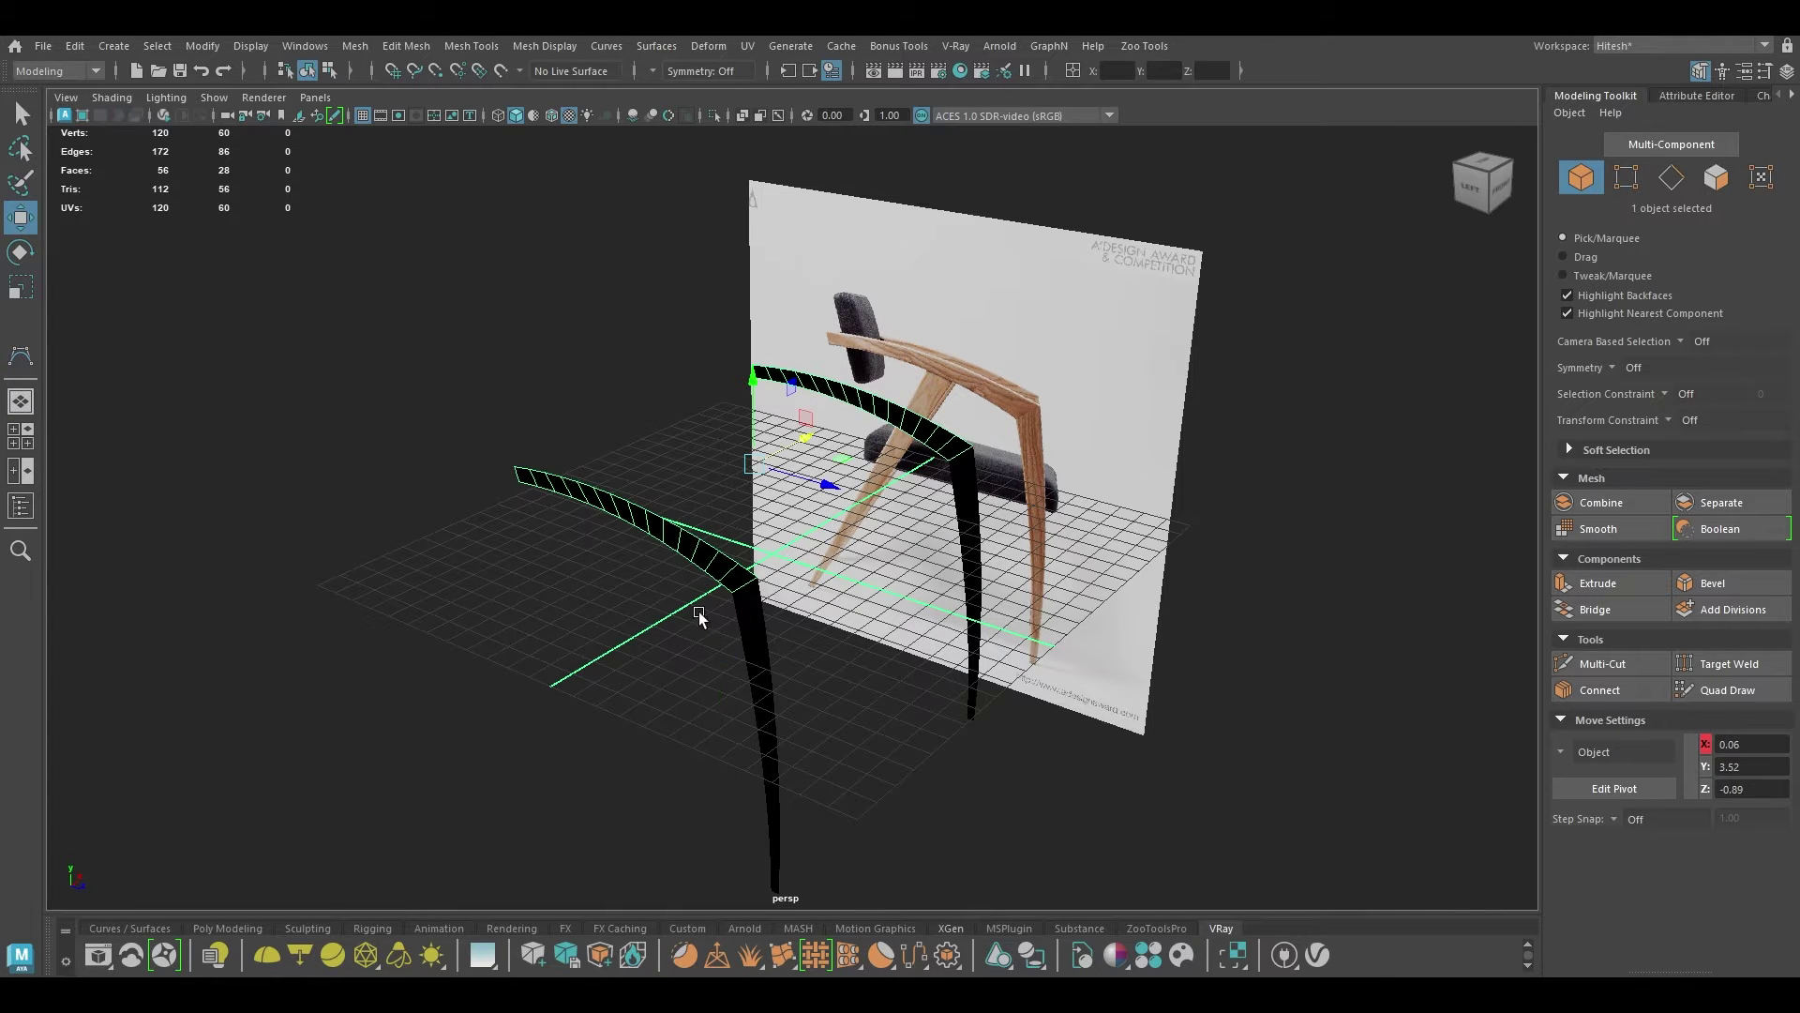
{"action": "left_click_drag", "start_coordinate": [708, 422], "coordinate": [791, 419], "text": "alt"}
{"action": "left_click", "coordinate": [585, 410]}
{"action": "left_click", "coordinate": [591, 443]}
{"action": "left_click_drag", "start_coordinate": [570, 459], "coordinate": [638, 447], "text": "alt"}
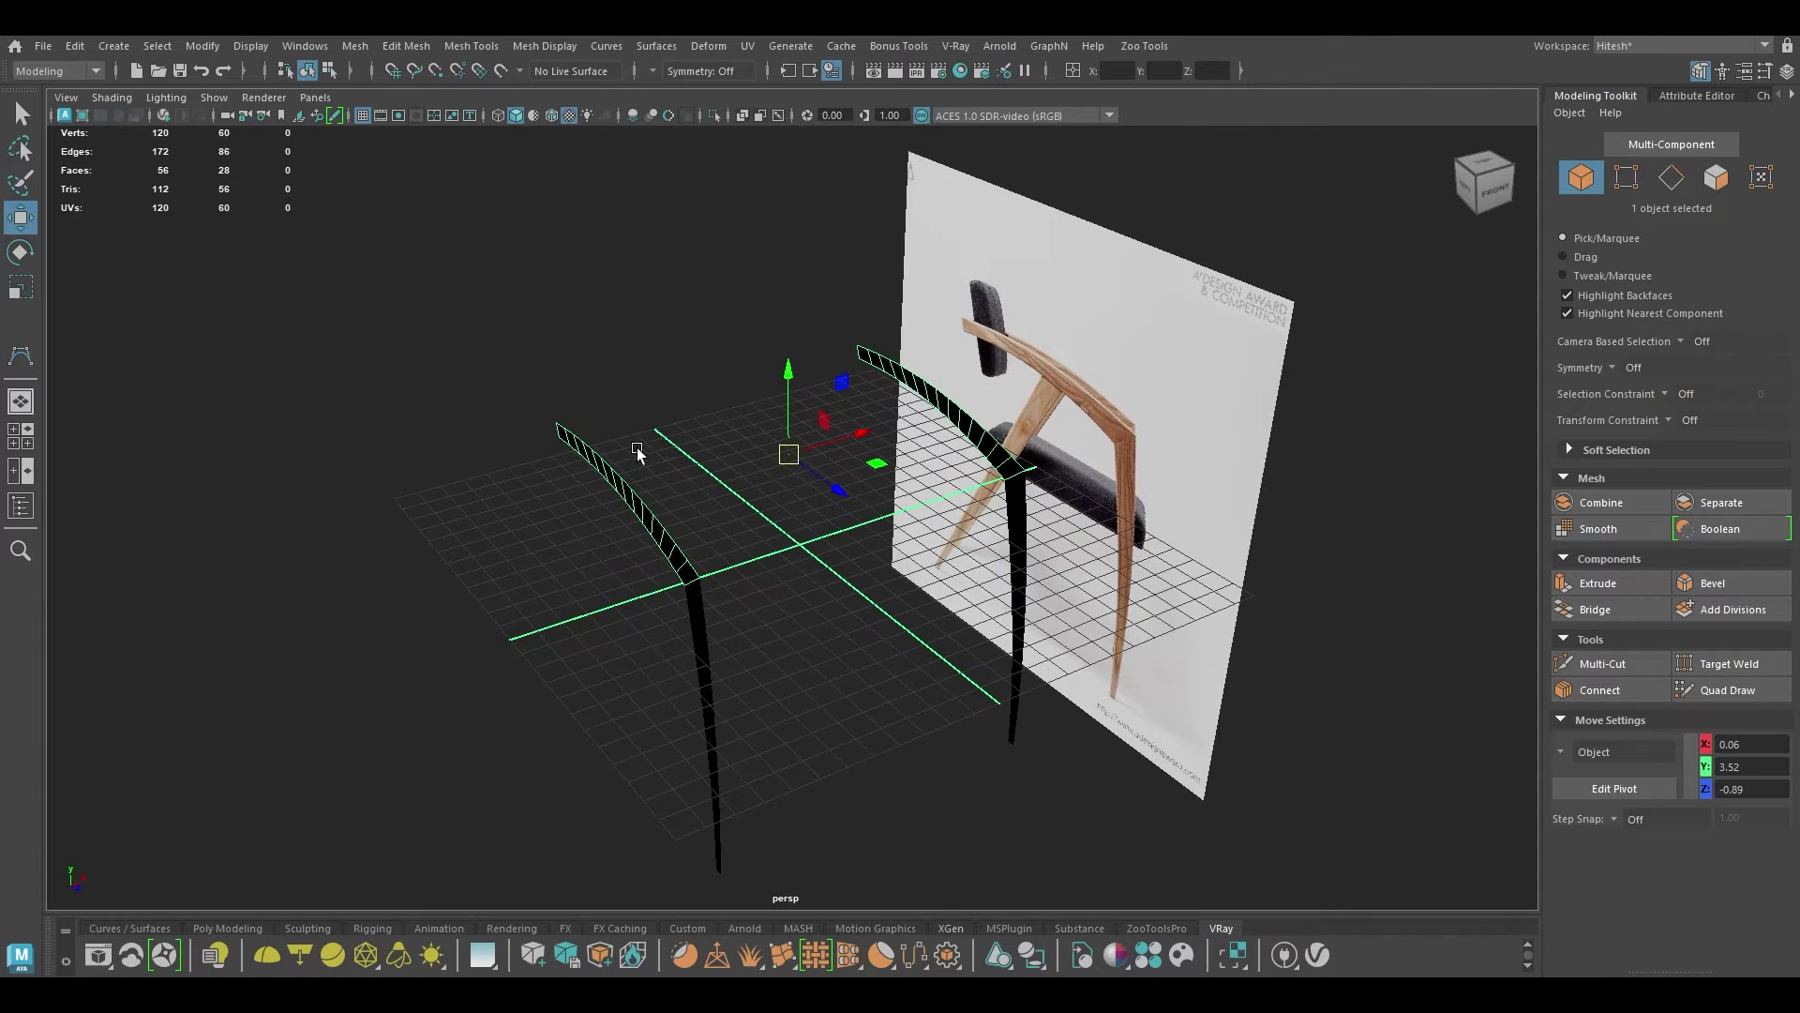
Step: Try to bridge the rear end edges of the two armrests
{"action": "right_click_drag", "start_coordinate": [704, 325], "coordinate": [701, 269]}
{"action": "left_click_drag", "start_coordinate": [751, 318], "coordinate": [1078, 272], "text": "alt"}
{"action": "left_click", "coordinate": [755, 364]}
{"action": "left_click", "coordinate": [915, 321], "text": "shift"}
{"action": "right_click_drag", "start_coordinate": [1060, 256], "coordinate": [1028, 475], "text": "shift"}
{"action": "left_click_drag", "start_coordinate": [954, 447], "coordinate": [834, 509], "text": "alt"}
{"action": "left_click_drag", "start_coordinate": [751, 443], "coordinate": [805, 480], "text": "alt"}
{"action": "key", "text": "w"}
{"action": "key", "text": "ctrl+z"}
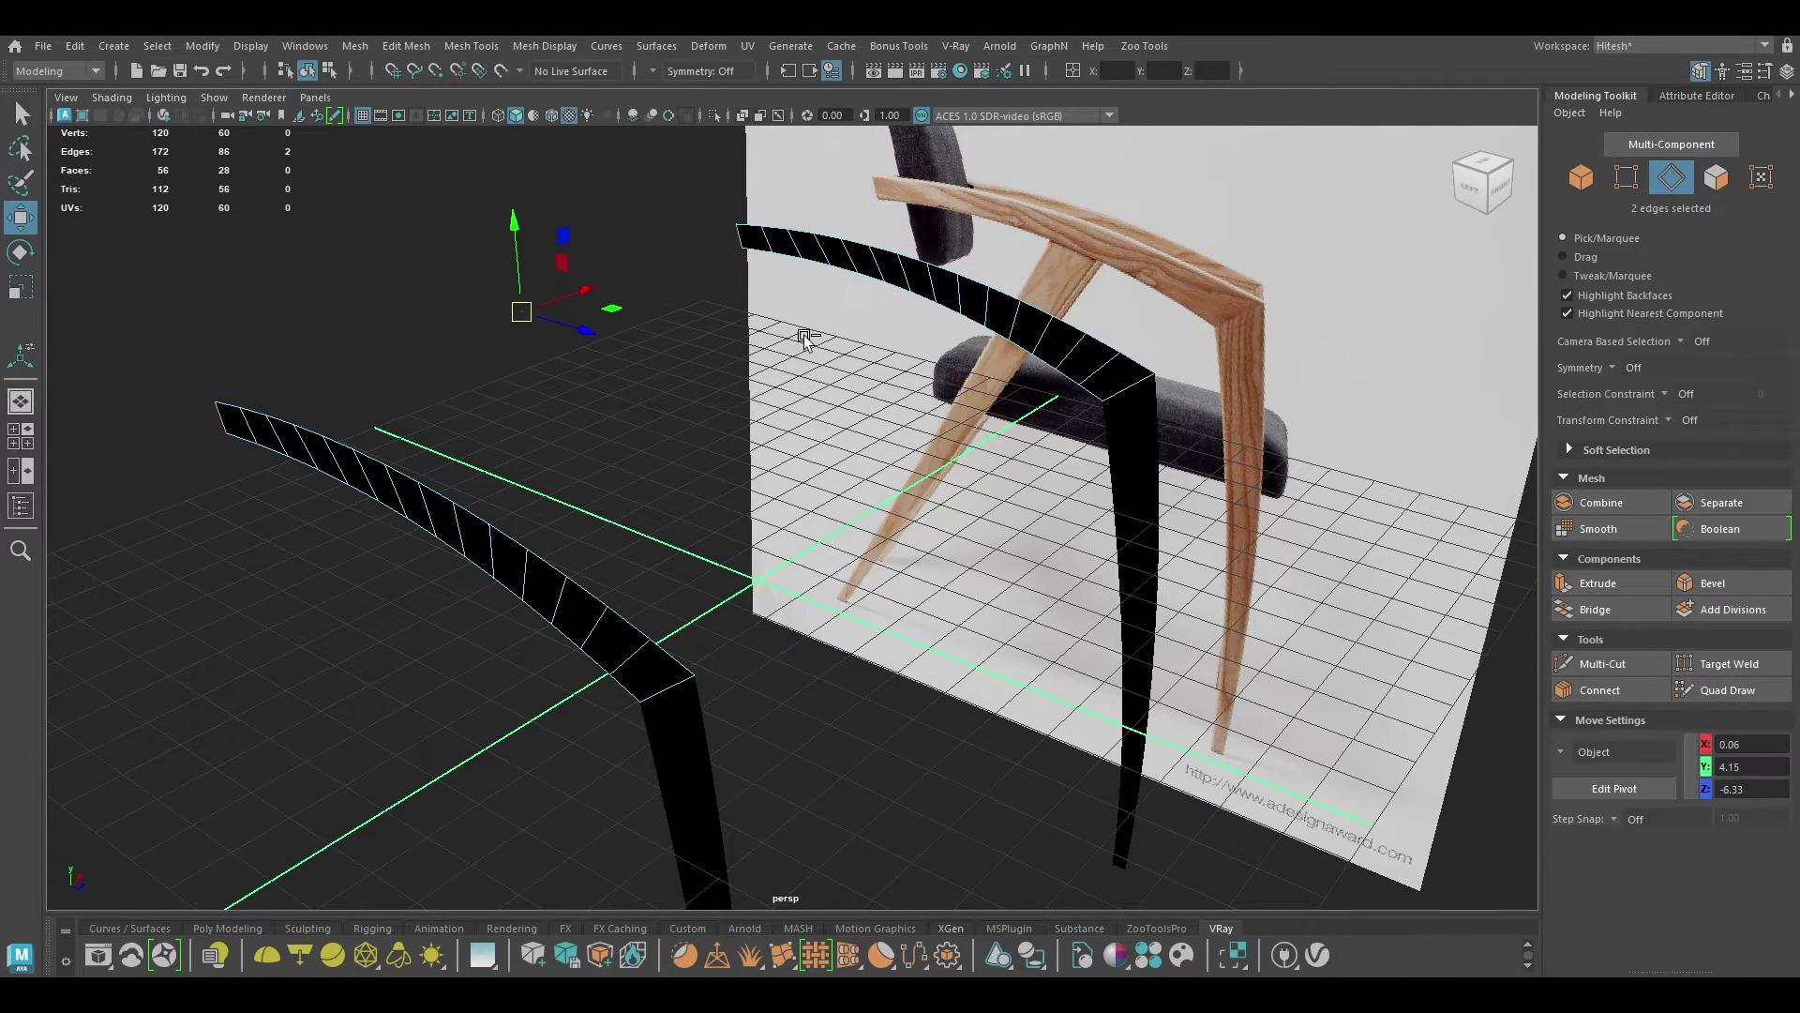
Step: Reverse the normals of all faces on the armrest at the negative X side
{"action": "right_click_drag", "start_coordinate": [781, 310], "coordinate": [719, 206]}
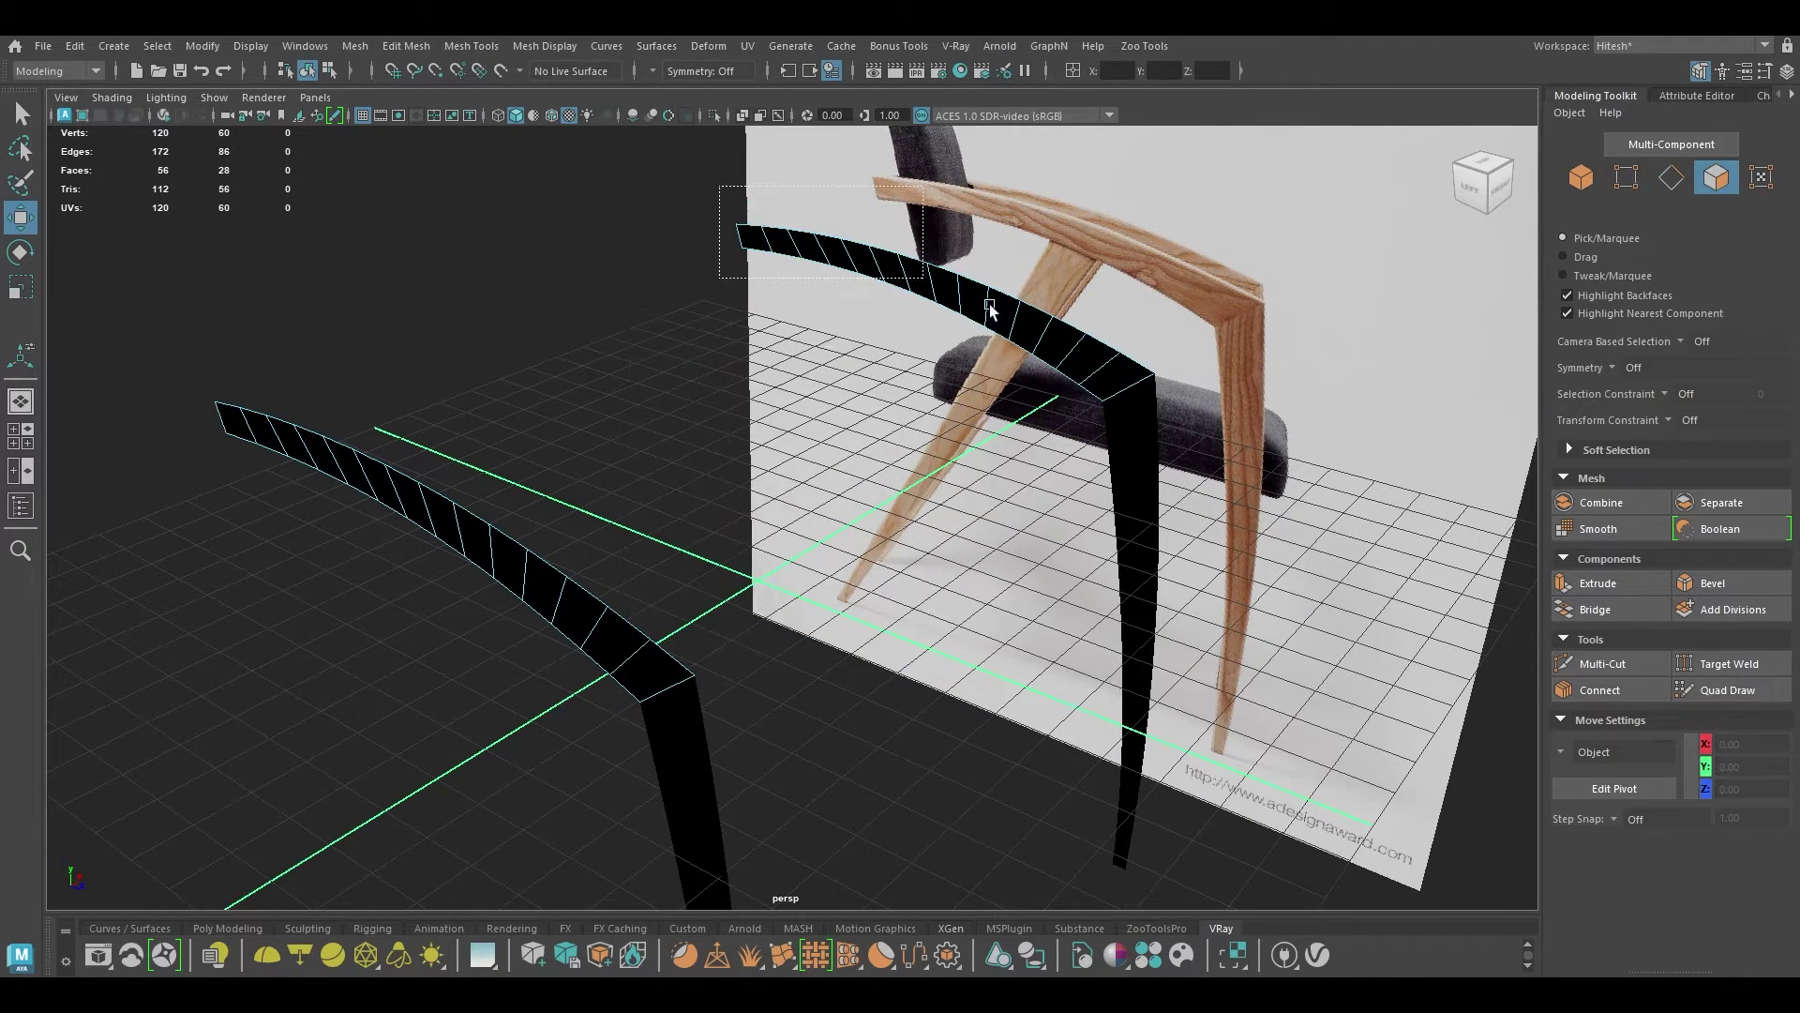
{"action": "left_click_drag", "start_coordinate": [988, 304], "coordinate": [915, 370]}
{"action": "left_click", "coordinate": [974, 388]}
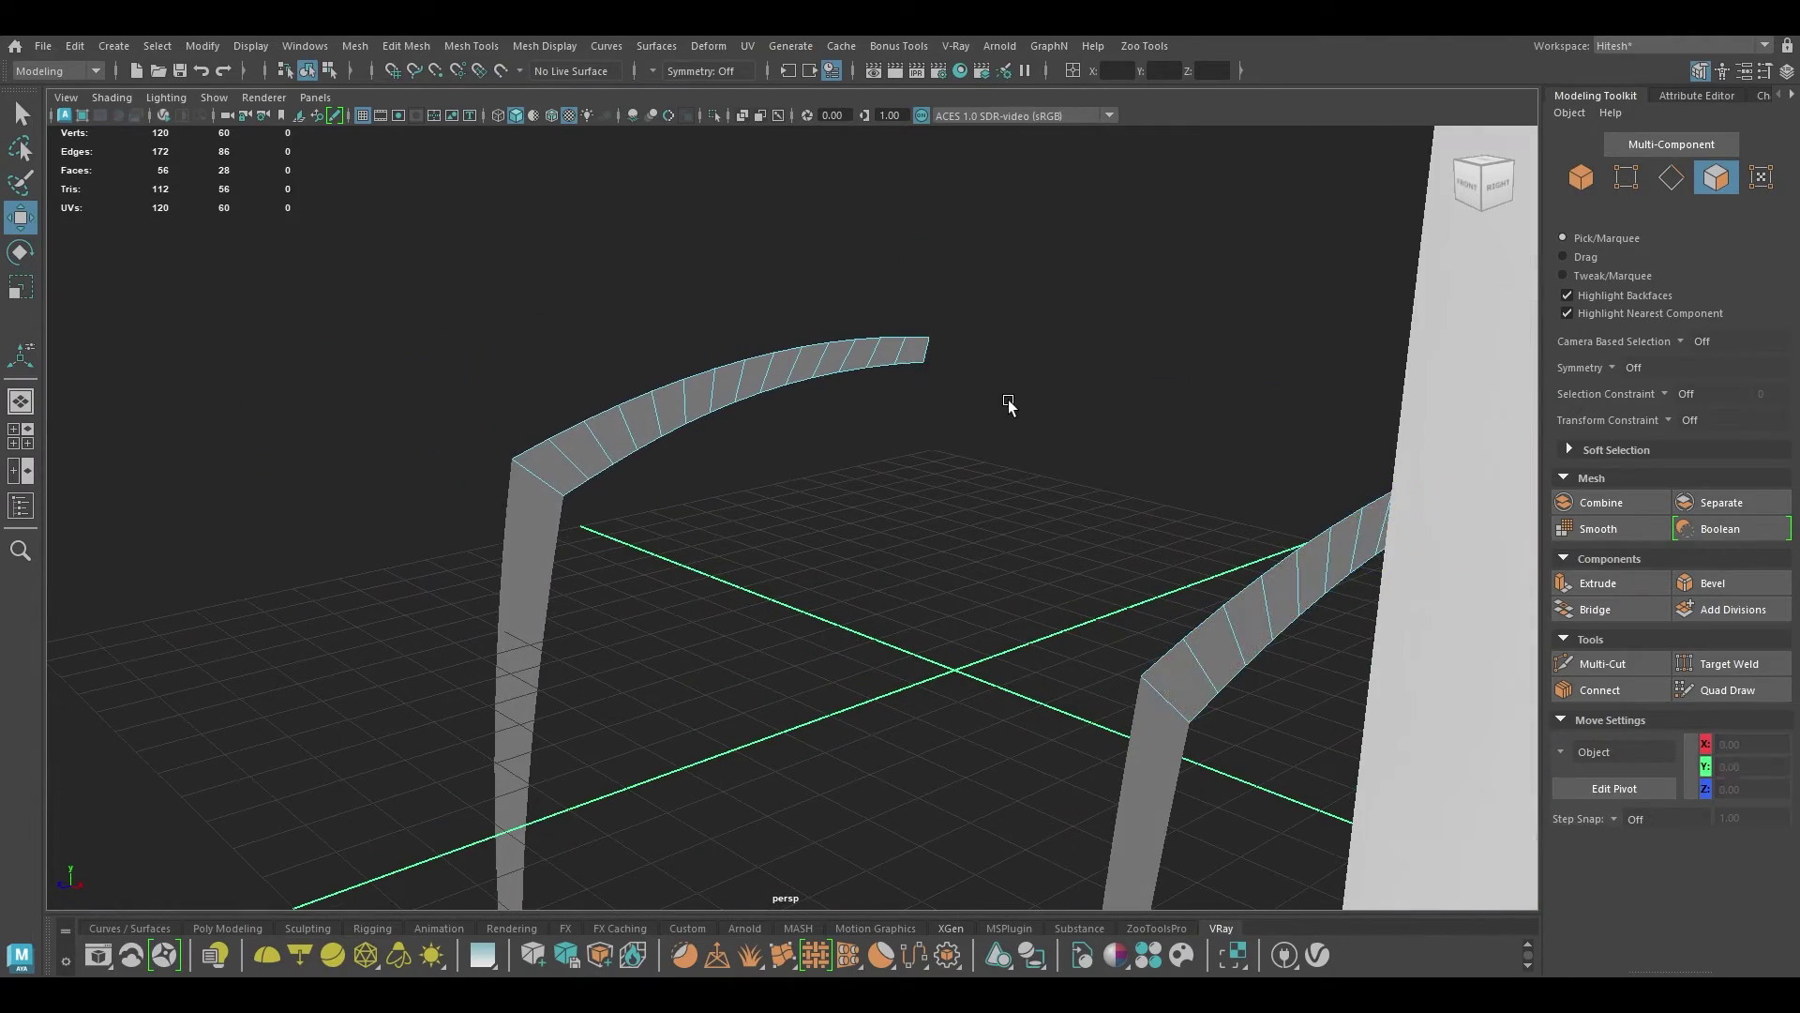
{"action": "left_click_drag", "start_coordinate": [1003, 266], "coordinate": [479, 513]}
{"action": "left_click_drag", "start_coordinate": [482, 512], "coordinate": [662, 435], "text": "alt"}
{"action": "left_click", "coordinate": [565, 47]}
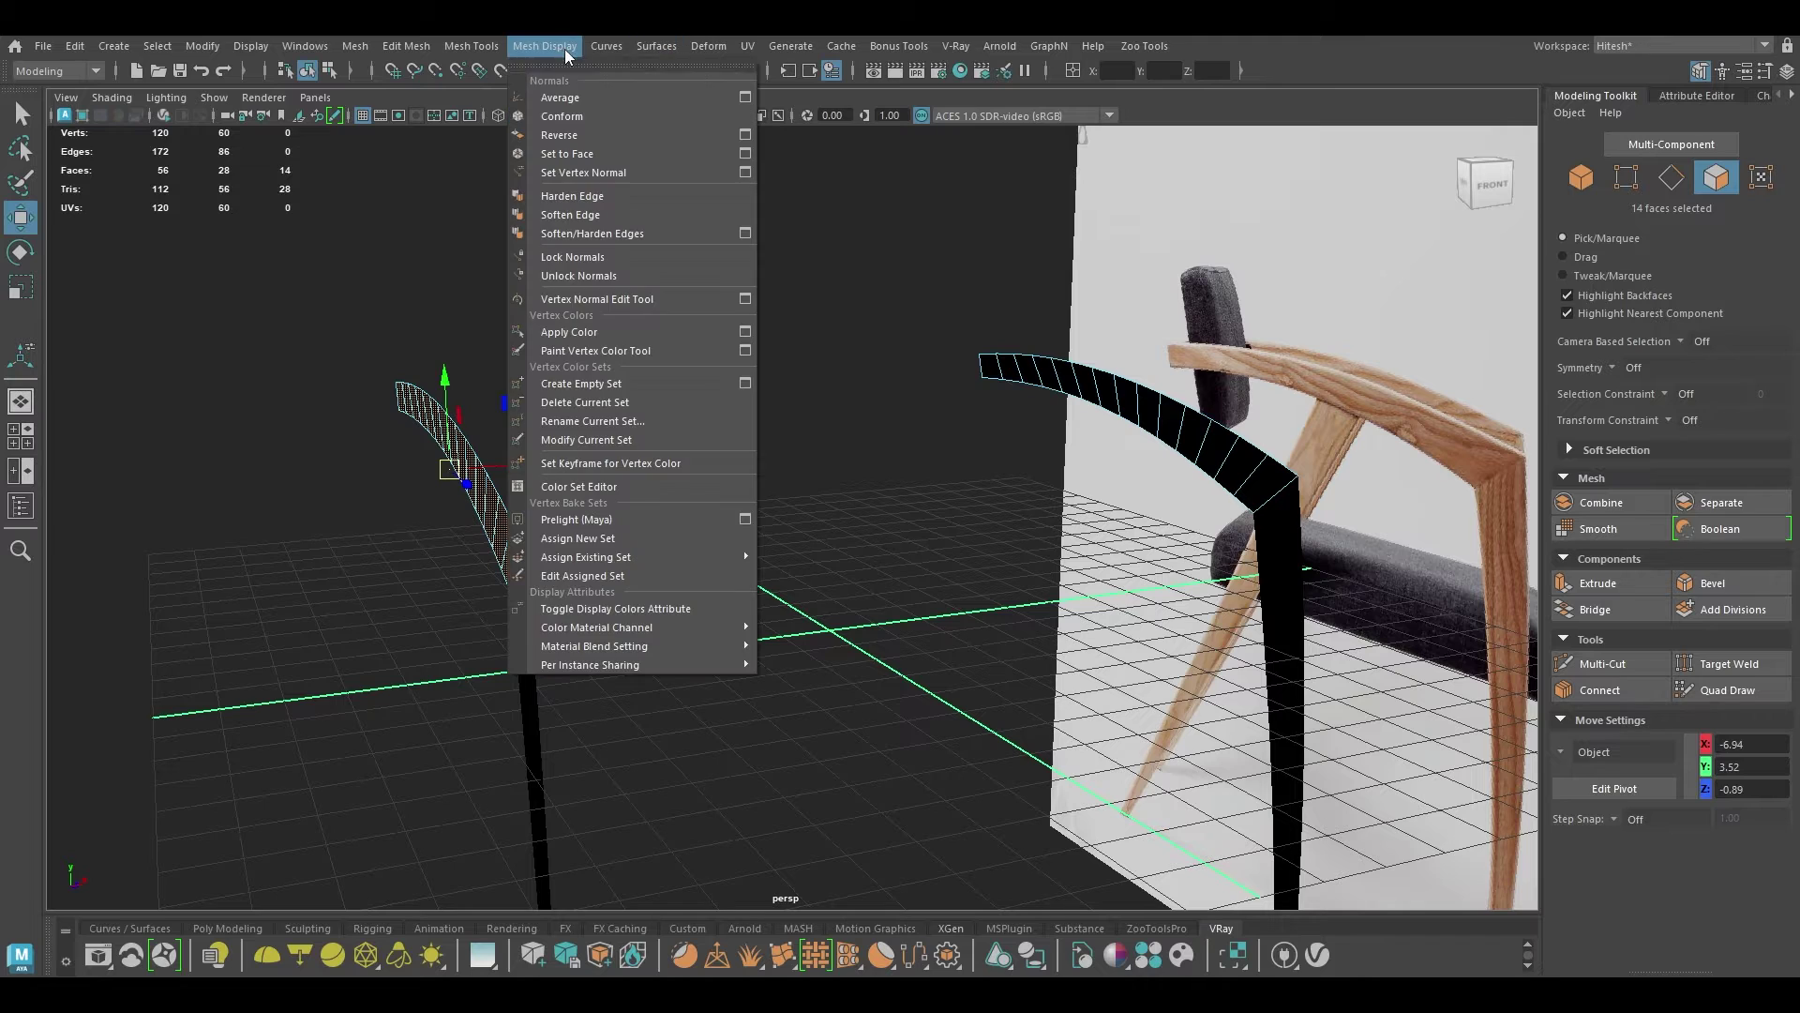
{"action": "left_click", "coordinate": [583, 133]}
Step: Bridge the rear end edges of the two armrests with a linear back rail using 5 divisions
{"action": "right_click_drag", "start_coordinate": [648, 287], "coordinate": [647, 210]}
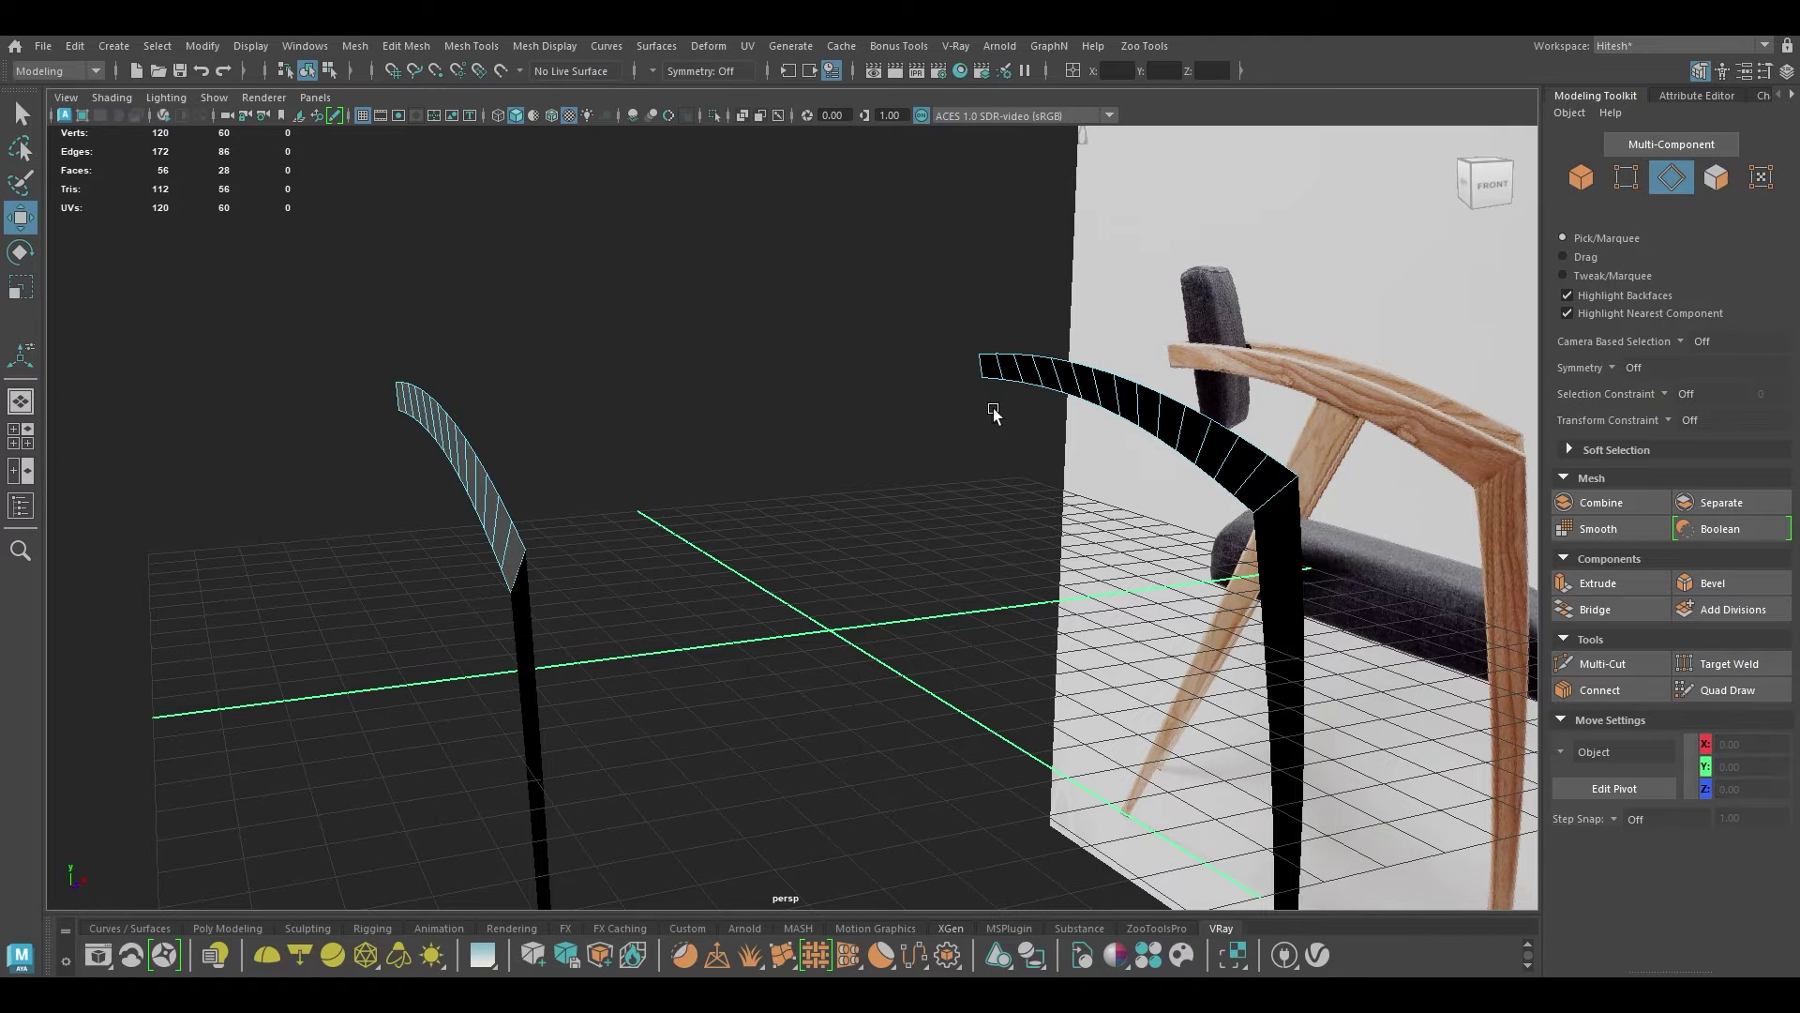
{"action": "left_click", "coordinate": [975, 367]}
{"action": "left_click_drag", "start_coordinate": [953, 375], "coordinate": [756, 405], "text": "alt"}
{"action": "left_click", "coordinate": [935, 309], "text": "shift"}
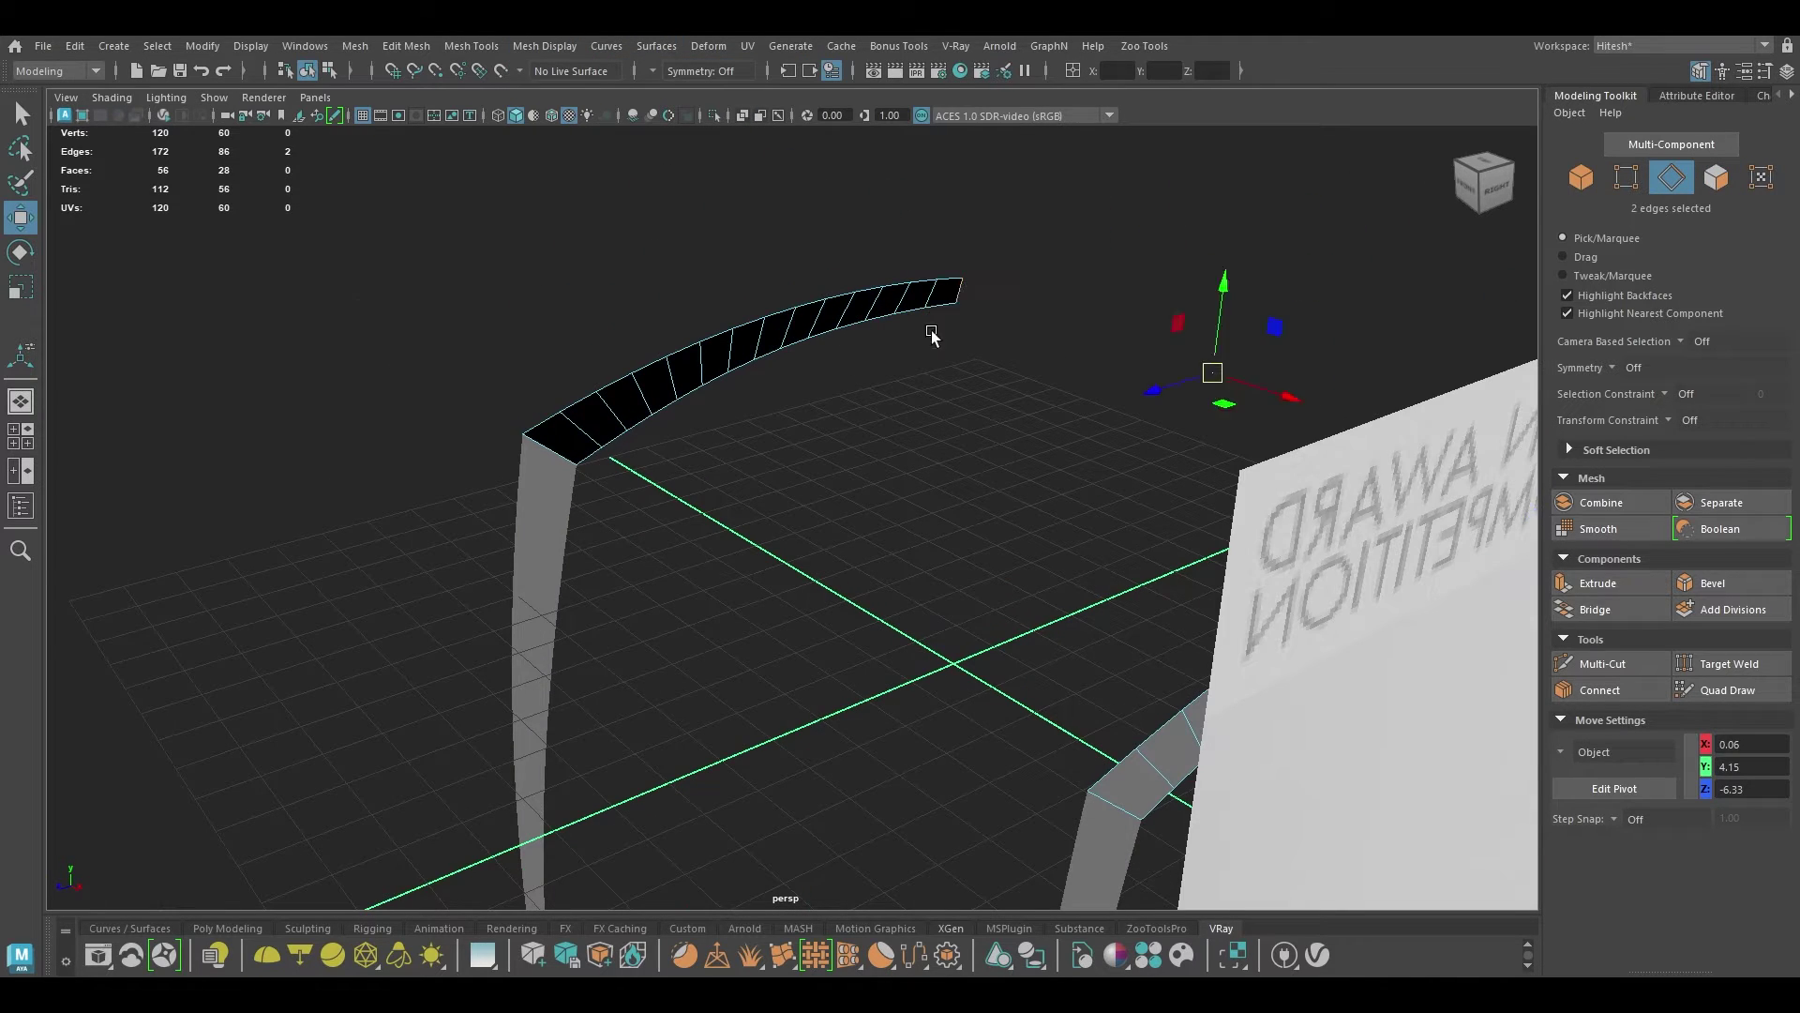
{"action": "left_click_drag", "start_coordinate": [935, 312], "coordinate": [988, 334], "text": "alt"}
{"action": "right_click_drag", "start_coordinate": [971, 318], "coordinate": [943, 549], "text": "shift"}
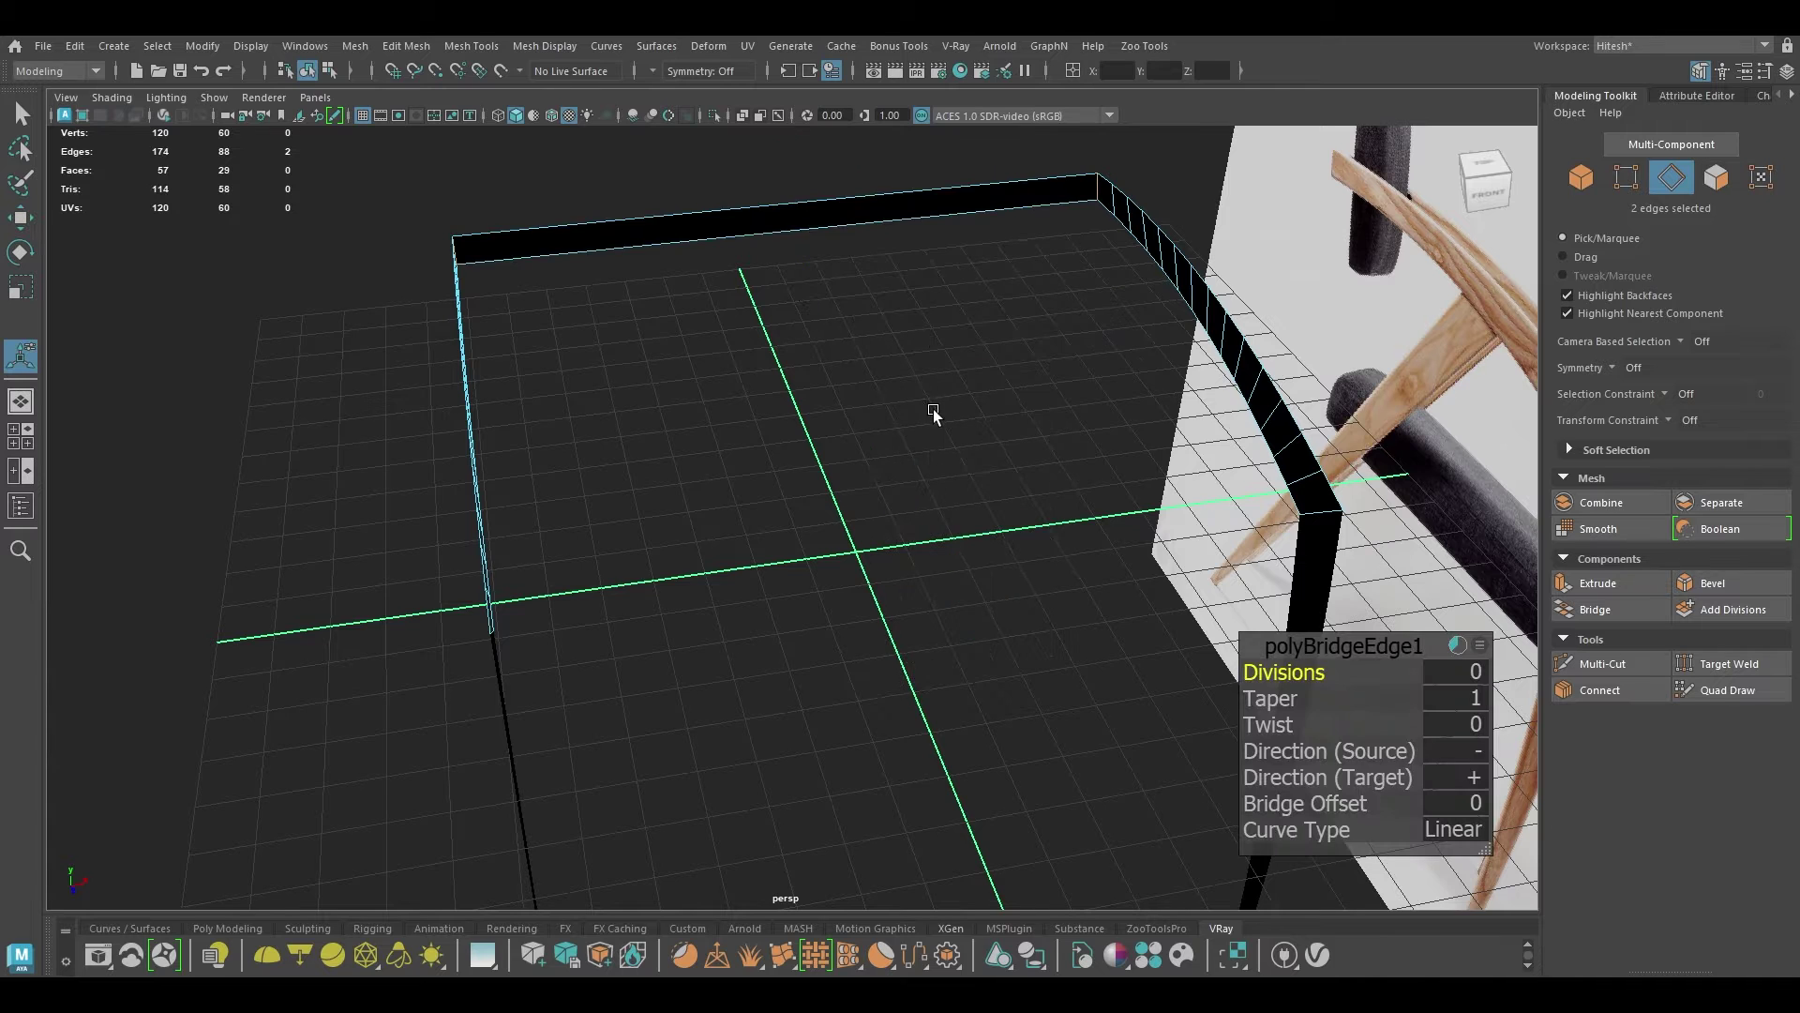
{"action": "left_click_drag", "start_coordinate": [938, 410], "coordinate": [994, 441], "text": "alt"}
{"action": "left_click_drag", "start_coordinate": [1284, 680], "coordinate": [1615, 705]}
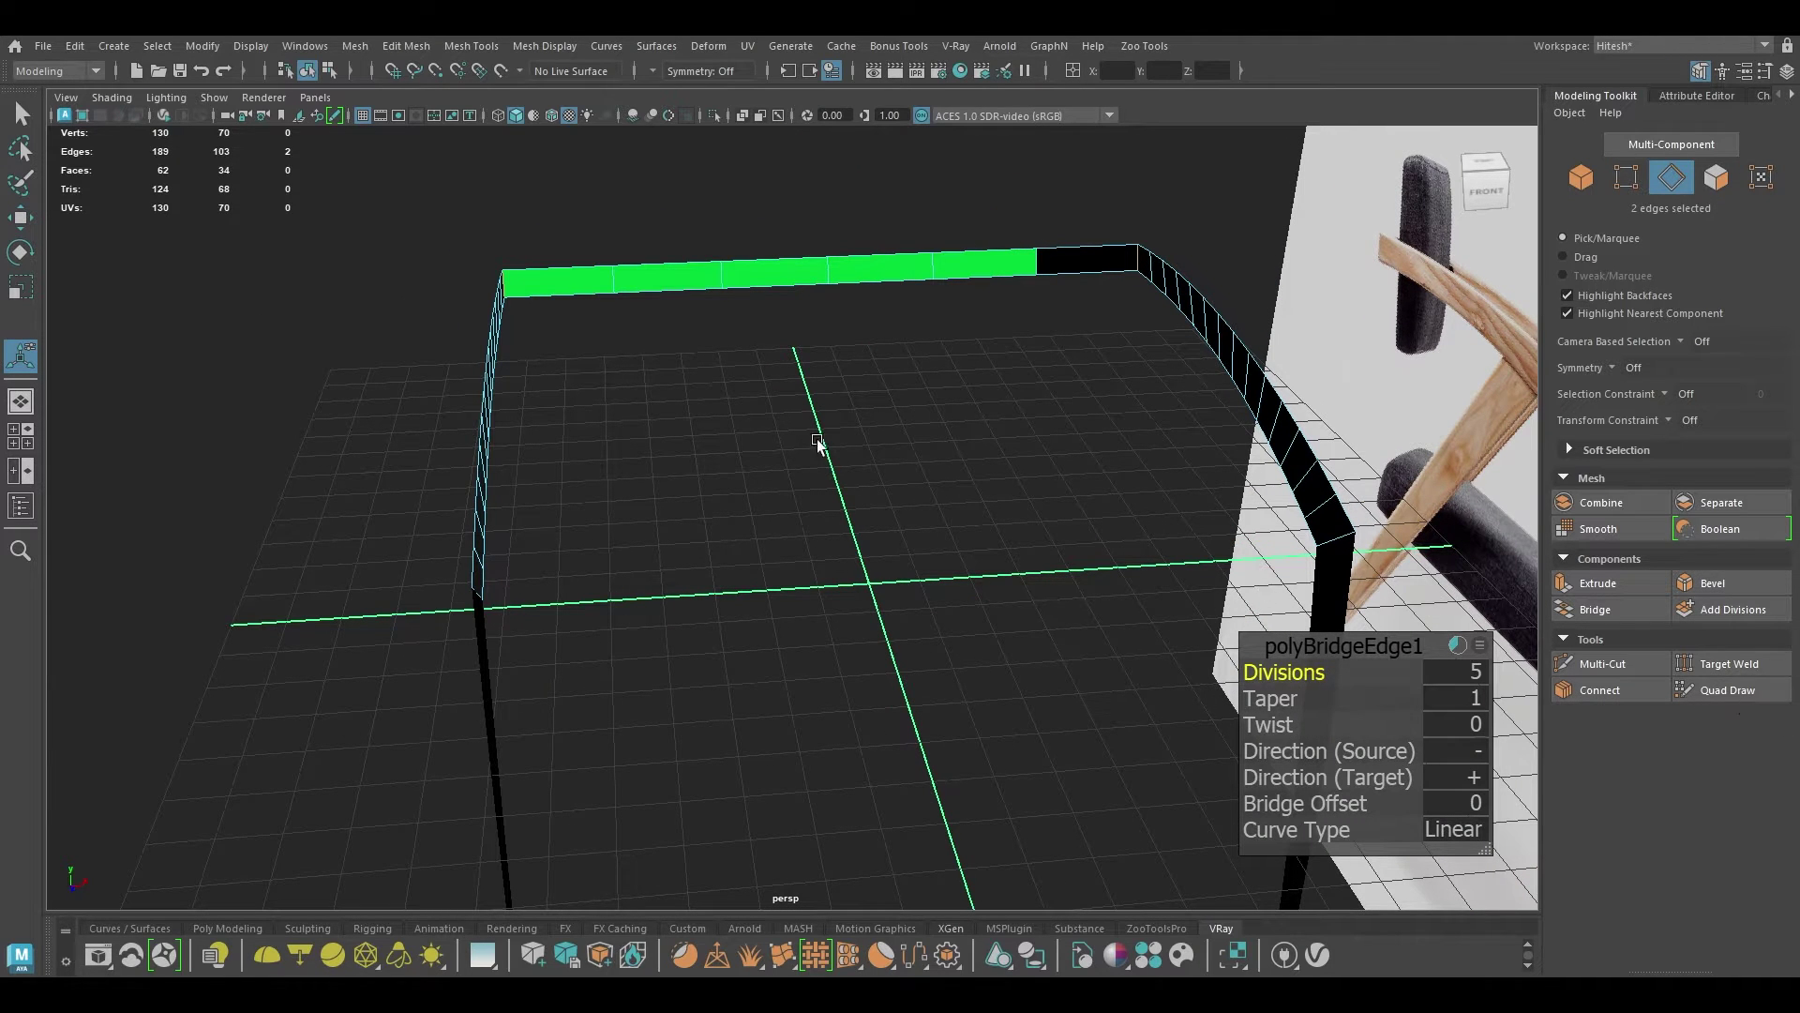
{"action": "scroll", "coordinate": [726, 375], "scroll_direction": "down", "scroll_amount": 2}
{"action": "key", "text": "w"}
{"action": "left_click_drag", "start_coordinate": [727, 374], "coordinate": [816, 353], "text": "alt"}
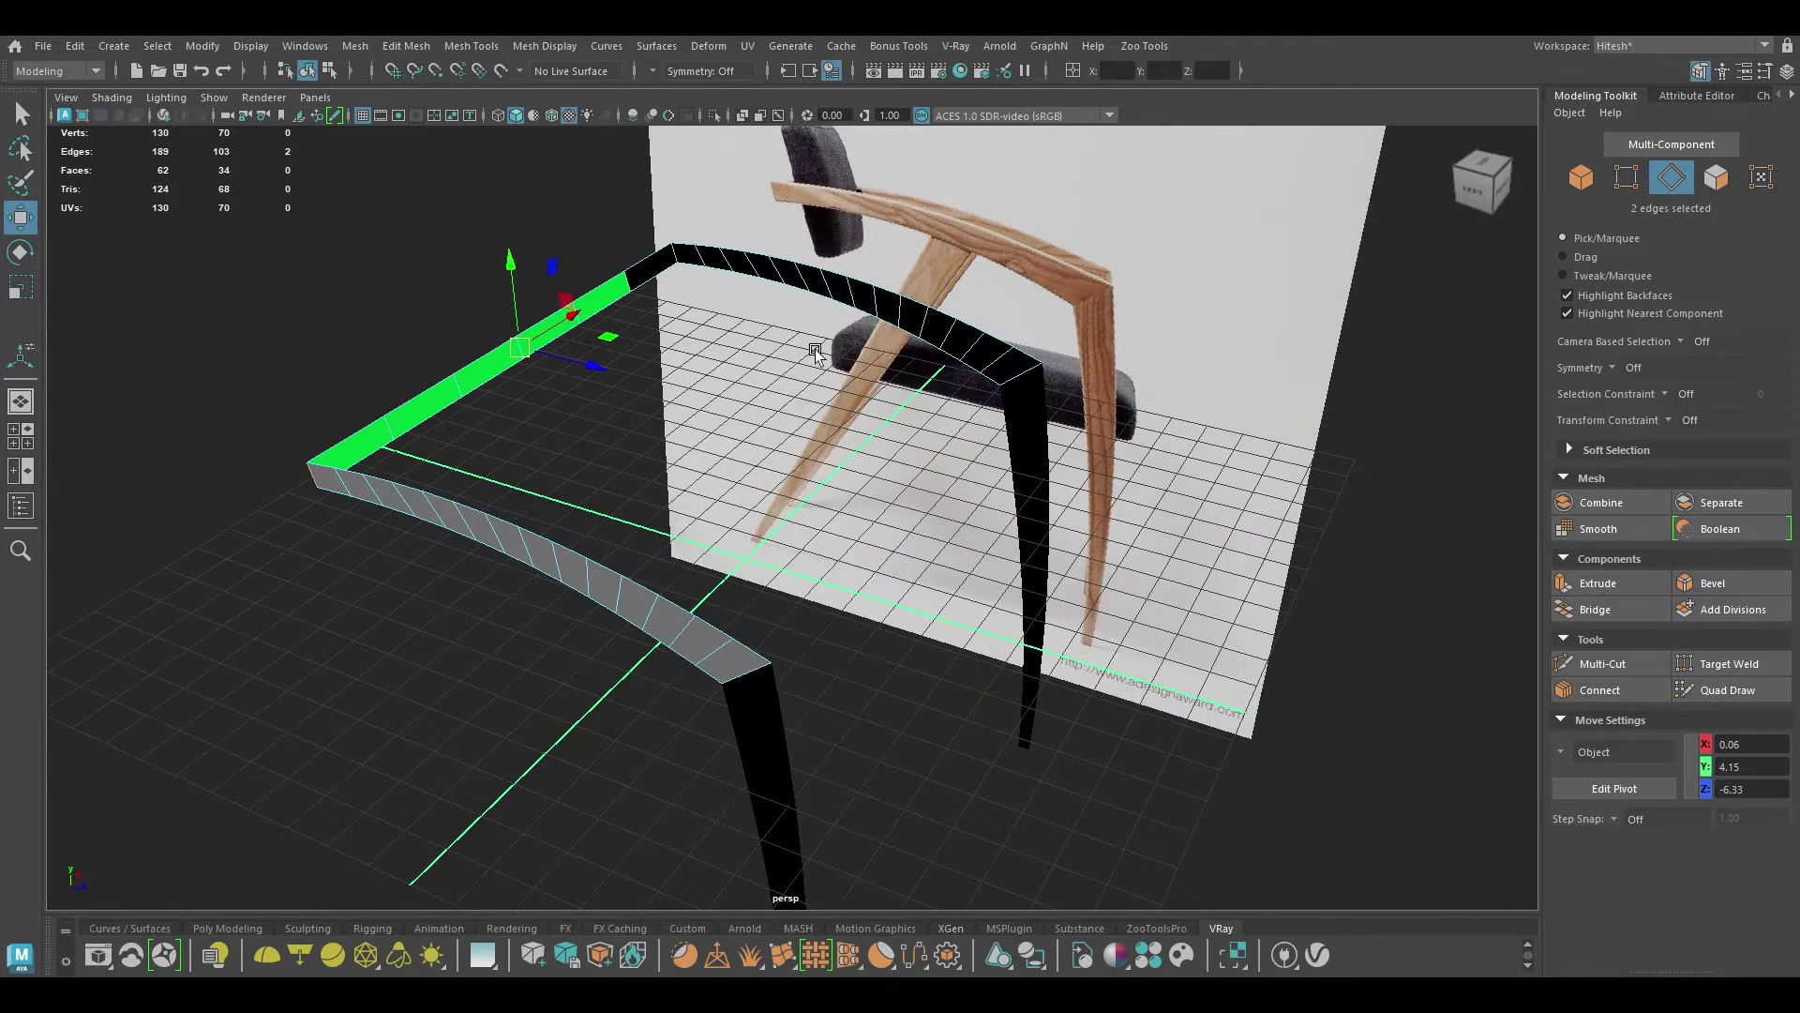
Step: Assign the existing lambert1 material to the whole bridged armrest frame
{"action": "right_click_drag", "start_coordinate": [815, 352], "coordinate": [977, 265]}
{"action": "right_click", "coordinate": [755, 272]}
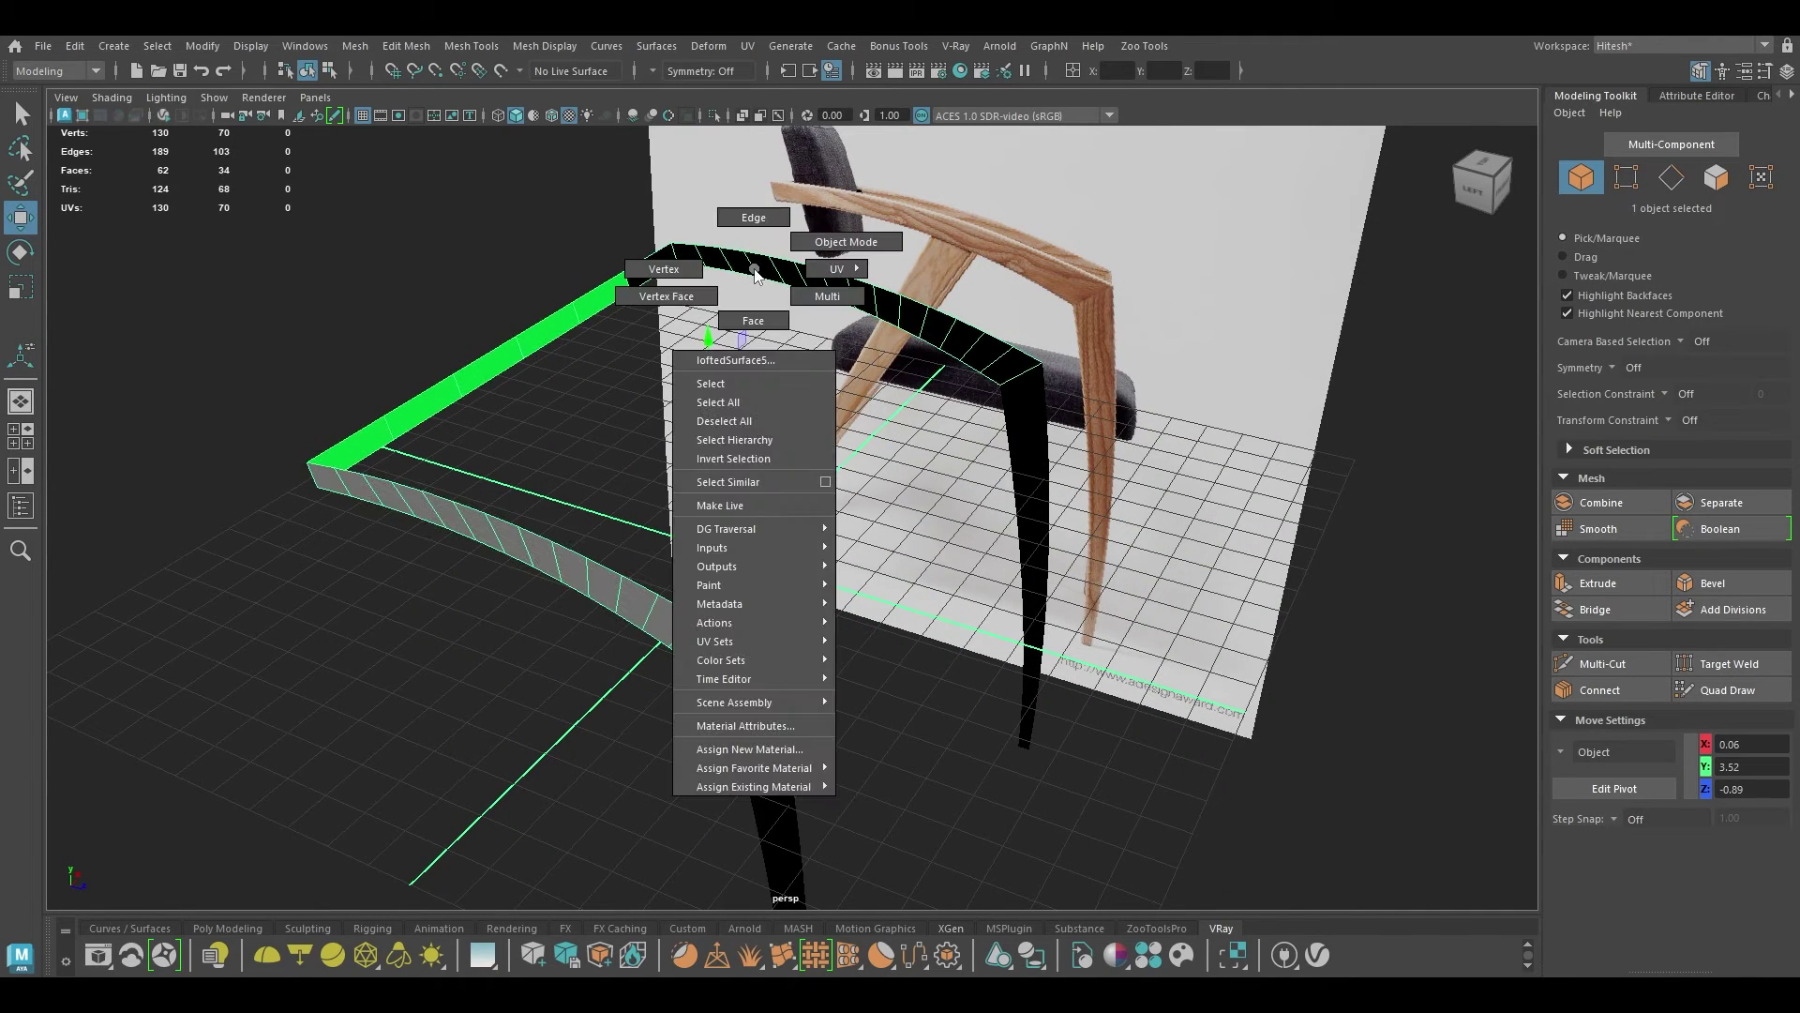
{"action": "mouse_move", "coordinate": [769, 787]}
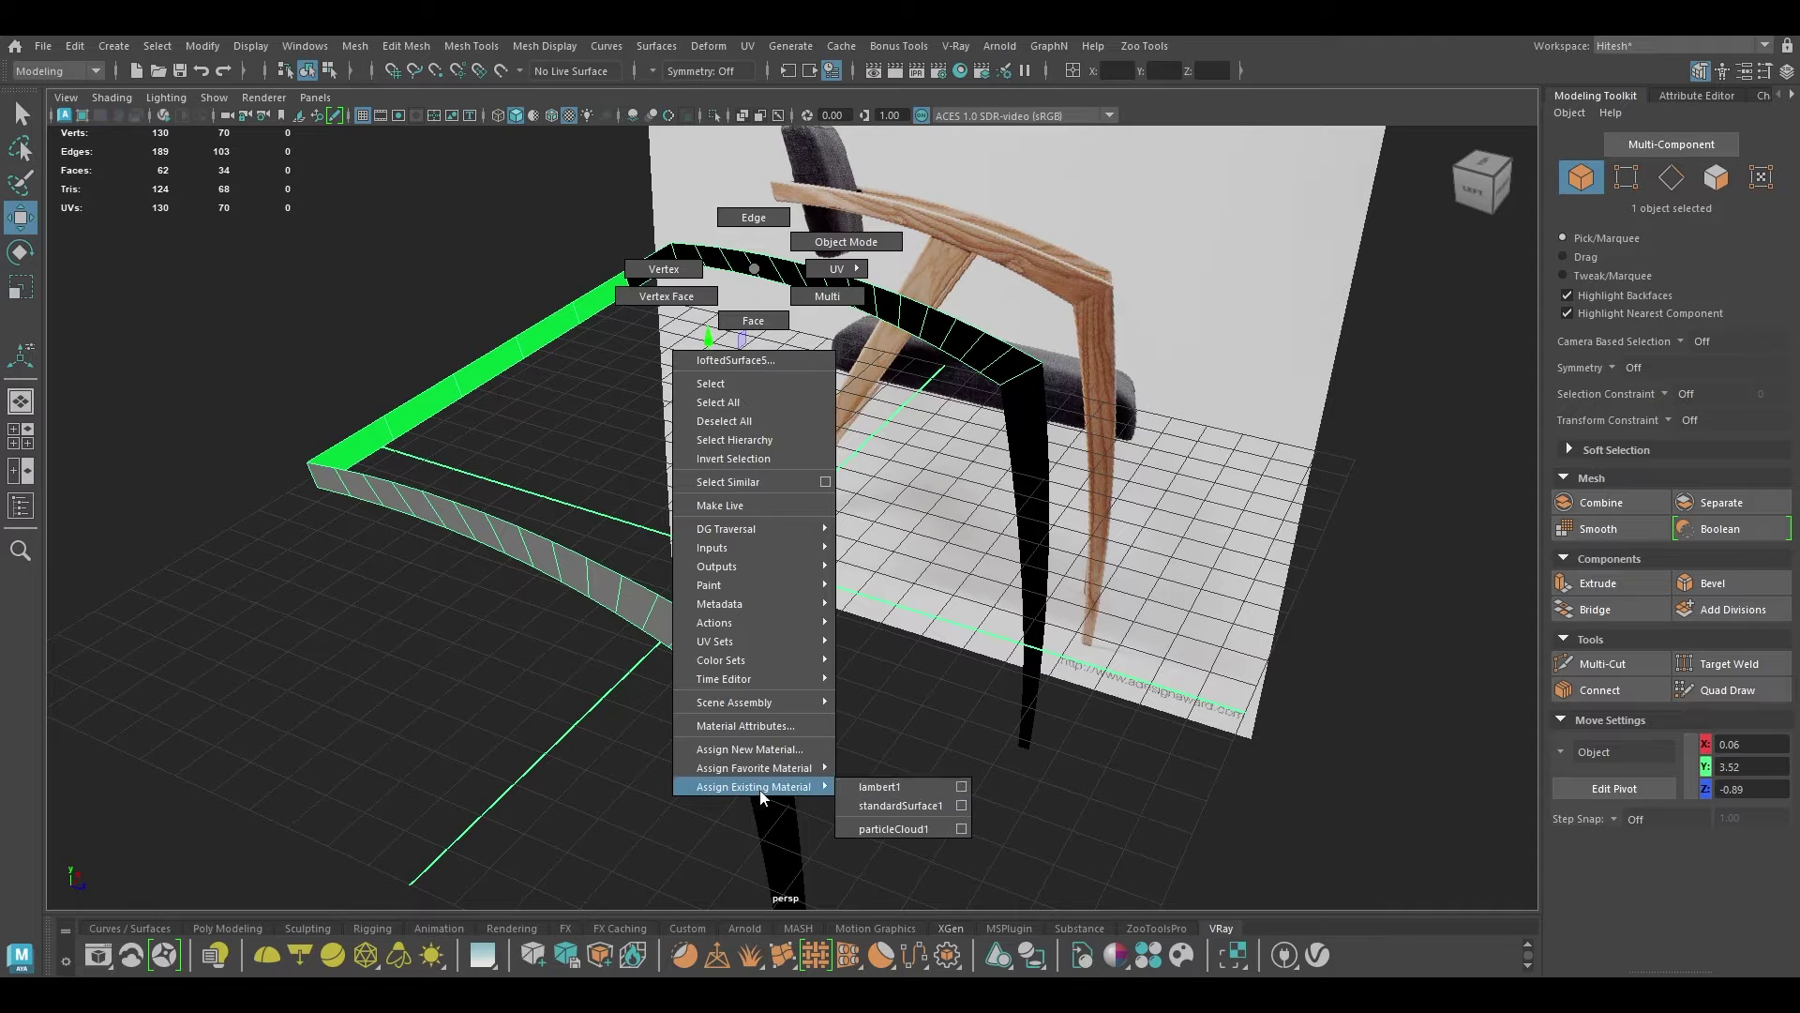
{"action": "left_click", "coordinate": [928, 793]}
{"action": "mouse_move", "coordinate": [622, 398]}
{"action": "left_mouse_down", "text": "alt"}
{"action": "mouse_move", "coordinate": [507, 382]}
{"action": "mouse_move", "coordinate": [575, 370]}
{"action": "mouse_move", "coordinate": [626, 446]}
{"action": "mouse_move", "coordinate": [624, 424]}
{"action": "left_mouse_up", "text": "alt"}
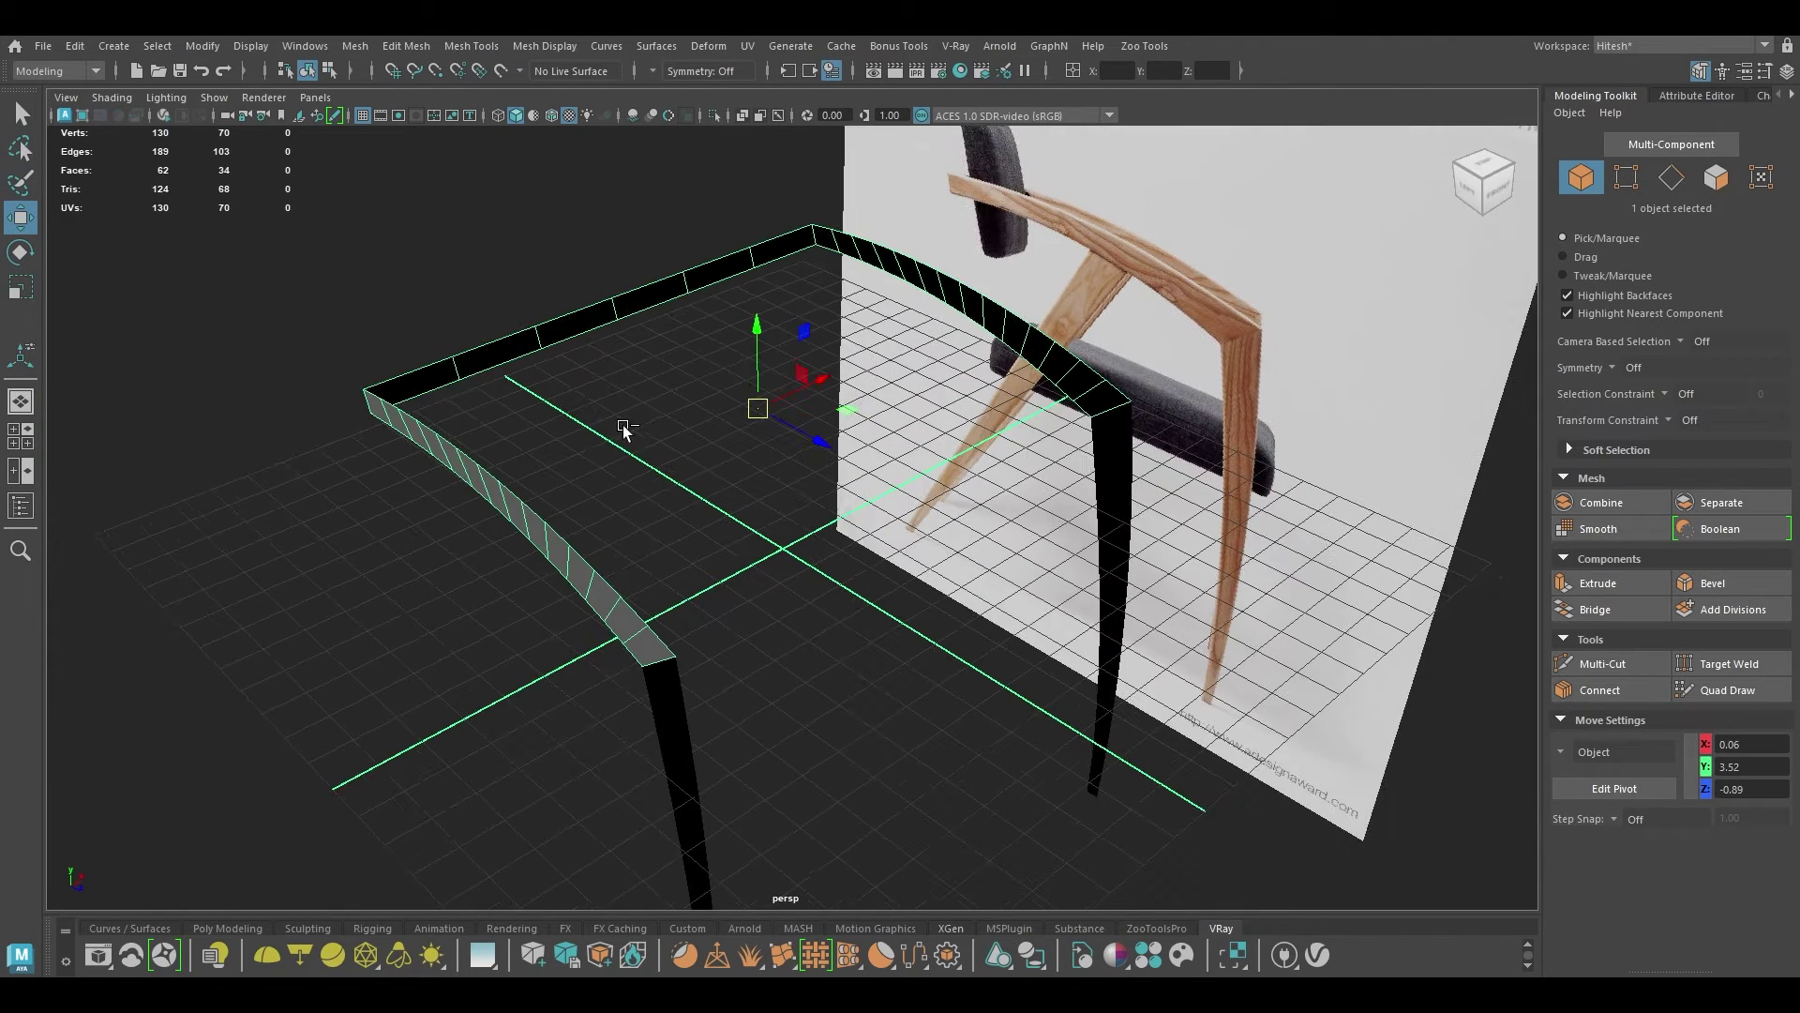
Step: Extrude the bridged armrest frame's faces, undoing a trial thickness of -0.66 and using about 0.7 instead
{"action": "key", "text": "ctrl+e"}
{"action": "left_click_drag", "start_coordinate": [1296, 671], "coordinate": [1231, 686]}
{"action": "left_click_drag", "start_coordinate": [872, 584], "coordinate": [1054, 595], "text": "alt"}
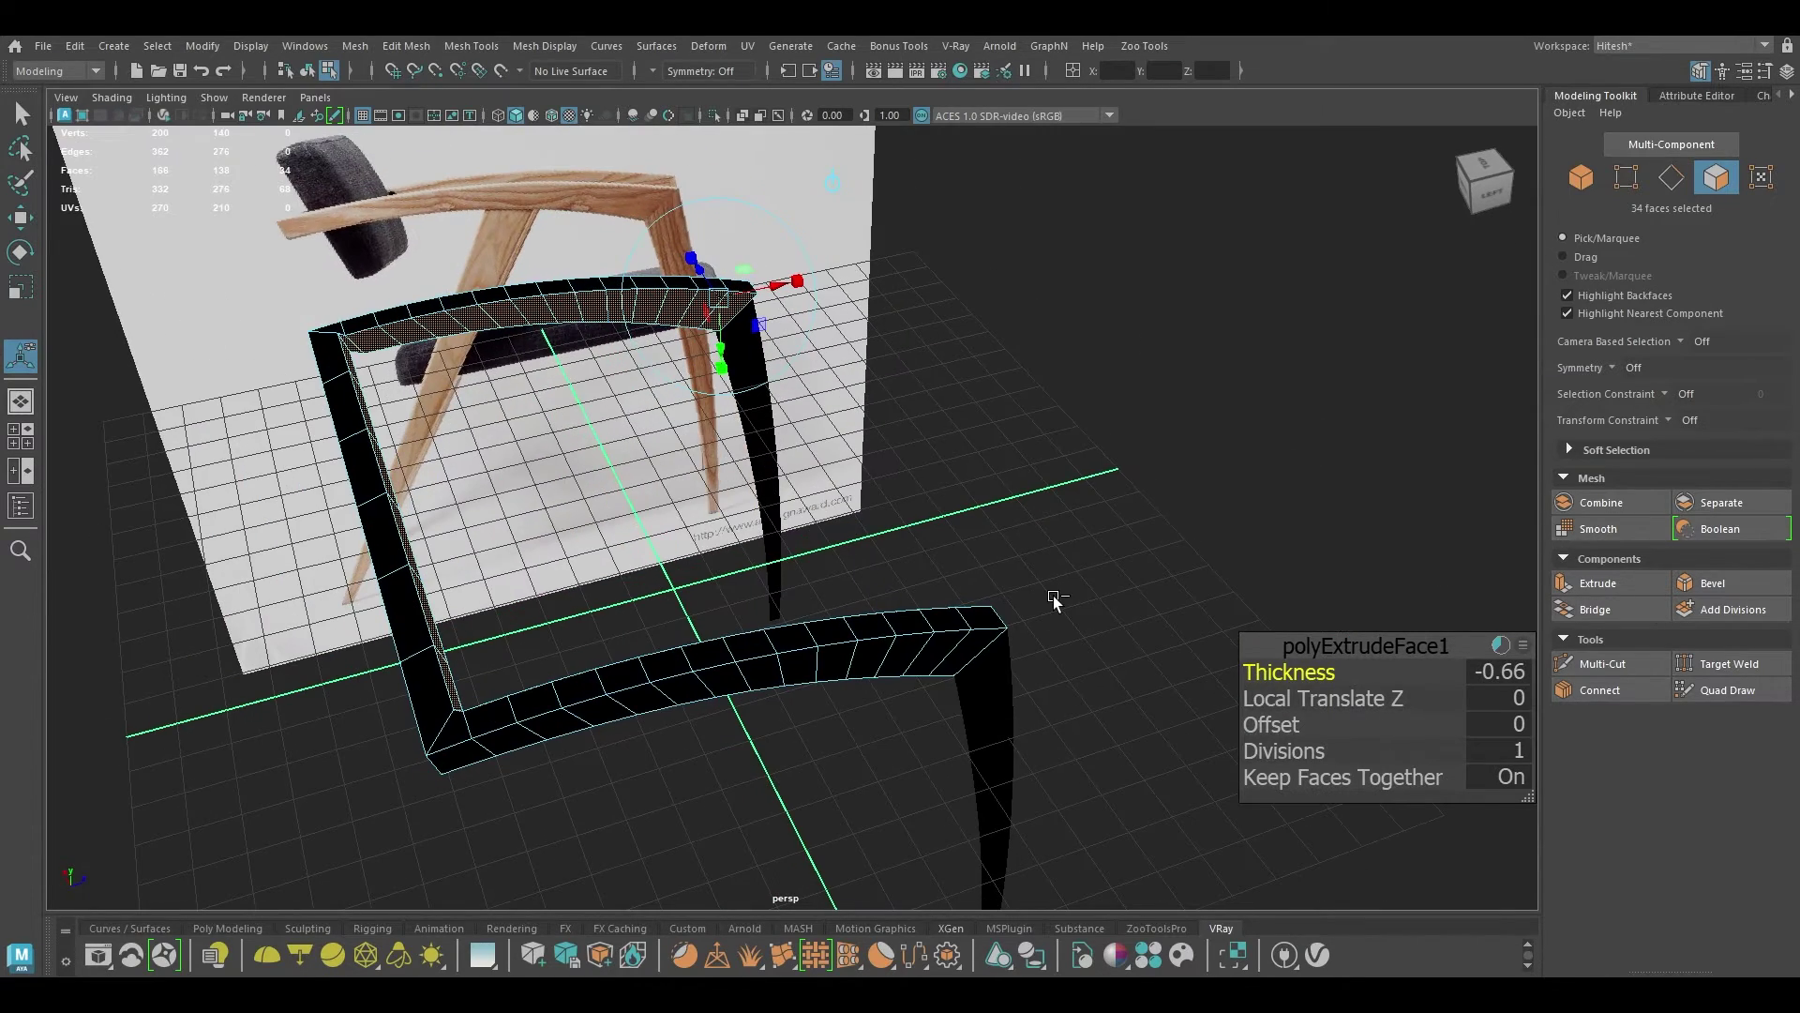
{"action": "key", "text": "ctrl+z"}
{"action": "left_click_drag", "start_coordinate": [718, 490], "coordinate": [429, 430], "text": "alt"}
{"action": "left_click_drag", "start_coordinate": [1325, 669], "coordinate": [1362, 669]}
{"action": "mouse_move", "coordinate": [966, 552]}
{"action": "left_mouse_down", "text": "alt"}
{"action": "mouse_move", "coordinate": [1089, 582]}
{"action": "mouse_move", "coordinate": [1226, 583]}
{"action": "mouse_move", "coordinate": [848, 535]}
{"action": "mouse_move", "coordinate": [931, 515]}
{"action": "mouse_move", "coordinate": [983, 553]}
{"action": "left_mouse_up", "text": "alt"}
{"action": "left_click_drag", "start_coordinate": [1181, 656], "coordinate": [1085, 651], "text": "alt"}
{"action": "left_click_drag", "start_coordinate": [1284, 668], "coordinate": [1331, 667]}
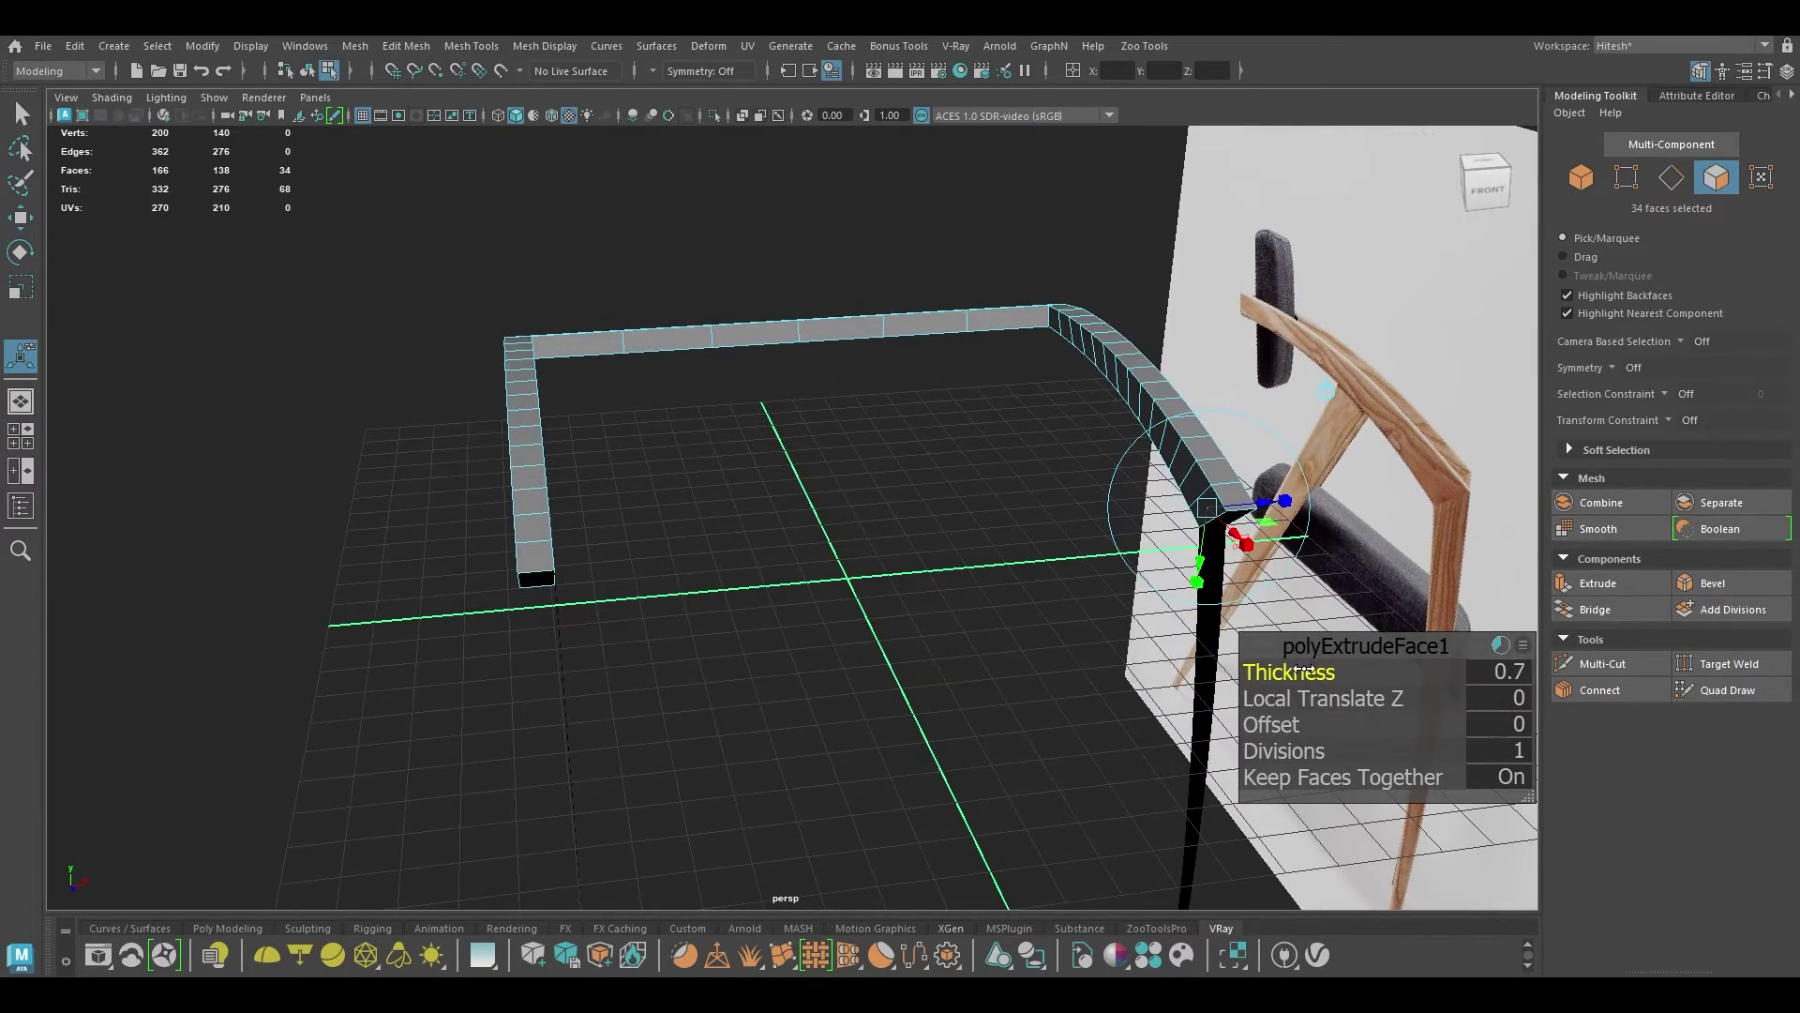
{"action": "left_click_drag", "start_coordinate": [1126, 627], "coordinate": [1072, 607], "text": "alt"}
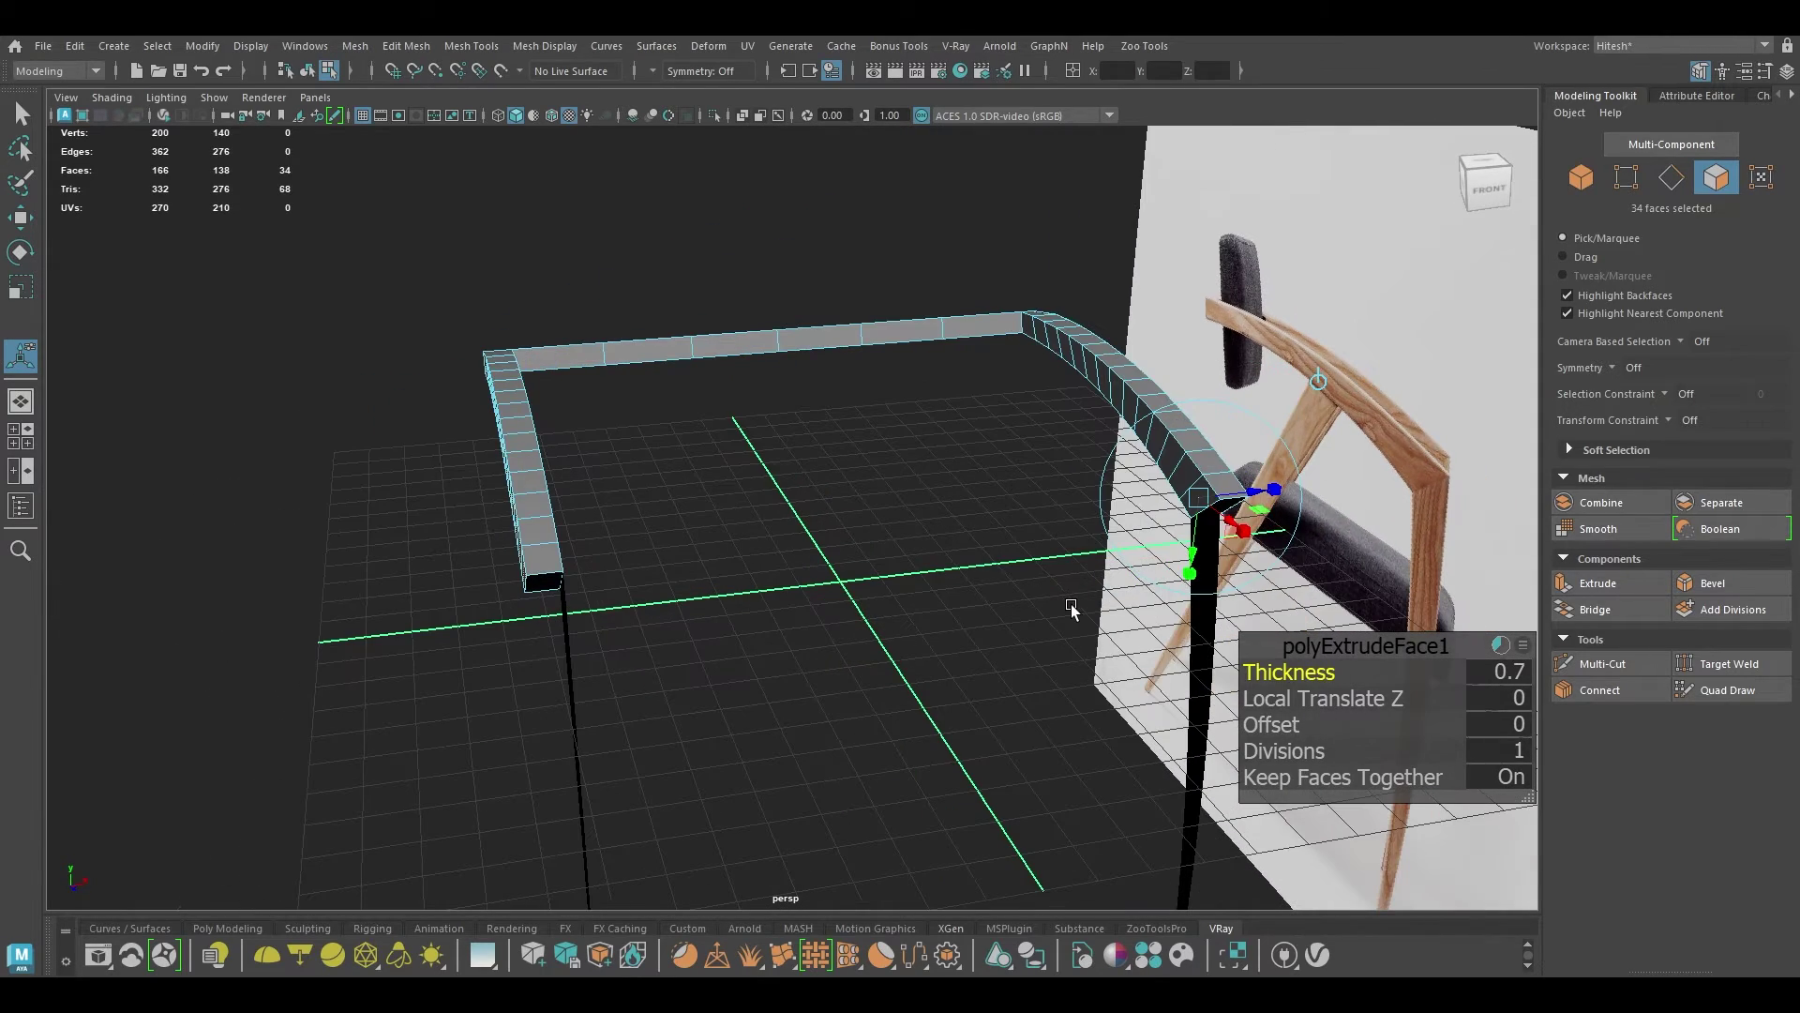
{"action": "left_click_drag", "start_coordinate": [1303, 674], "coordinate": [1311, 674]}
{"action": "key", "text": "w"}
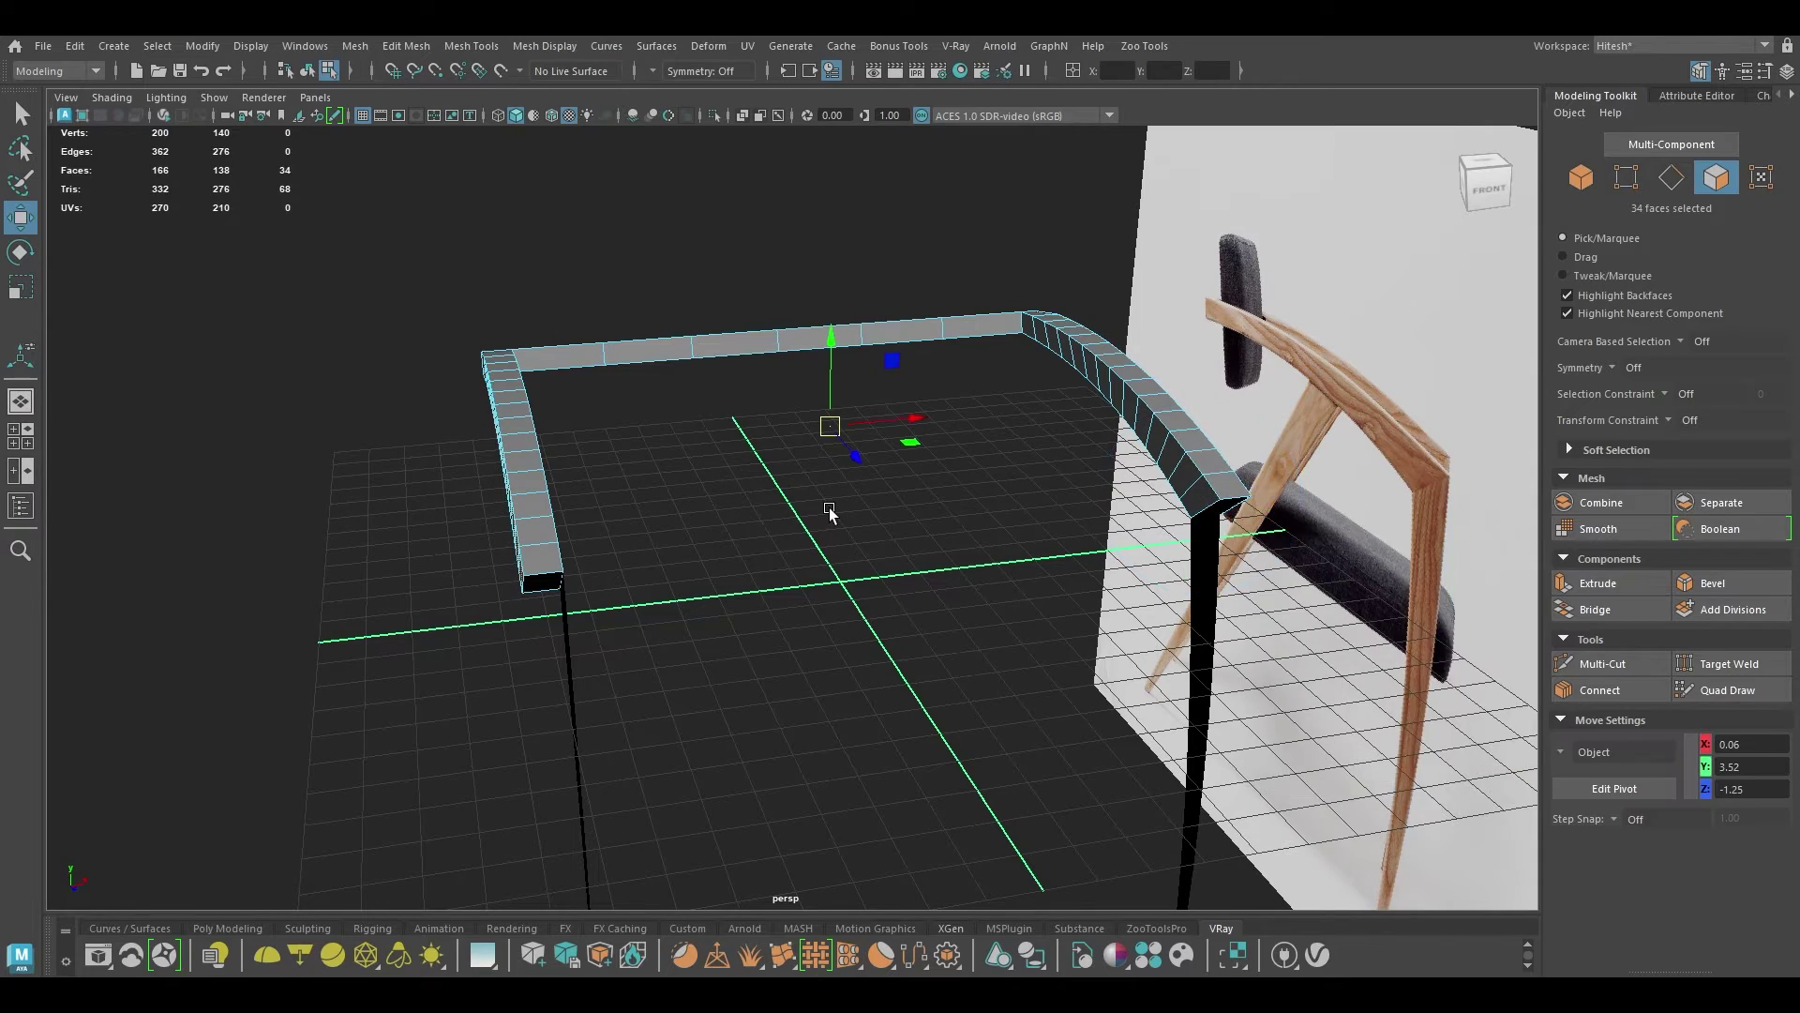
Step: Extrude both front legs together with a thickness of -0.75
{"action": "mouse_move", "coordinate": [829, 508]}
{"action": "left_mouse_down", "text": "alt"}
{"action": "mouse_move", "coordinate": [929, 488]}
{"action": "mouse_move", "coordinate": [844, 530]}
{"action": "mouse_move", "coordinate": [808, 520]}
{"action": "left_mouse_up", "text": "alt"}
{"action": "right_click_drag", "start_coordinate": [808, 520], "coordinate": [897, 413]}
{"action": "left_click", "coordinate": [696, 645]}
{"action": "left_click", "coordinate": [1057, 590], "text": "shift"}
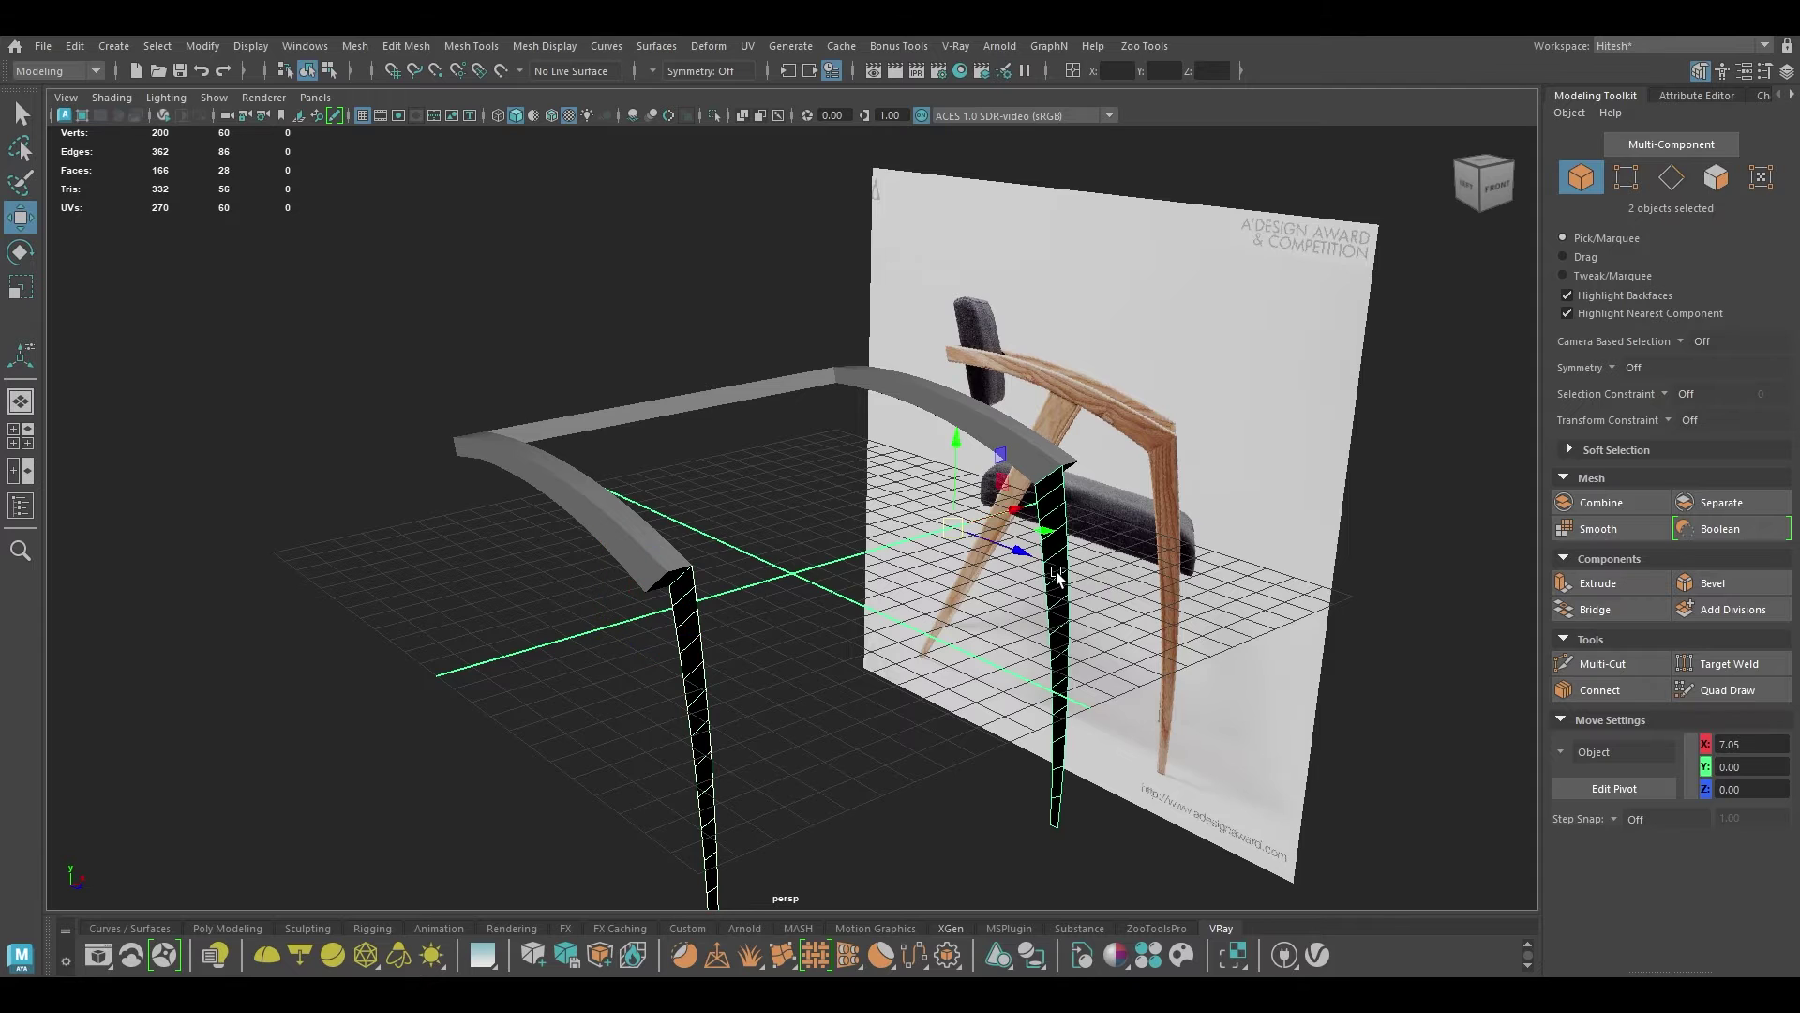
{"action": "left_click_drag", "start_coordinate": [1058, 591], "coordinate": [872, 589], "text": "alt"}
{"action": "key", "text": "ctrl+e"}
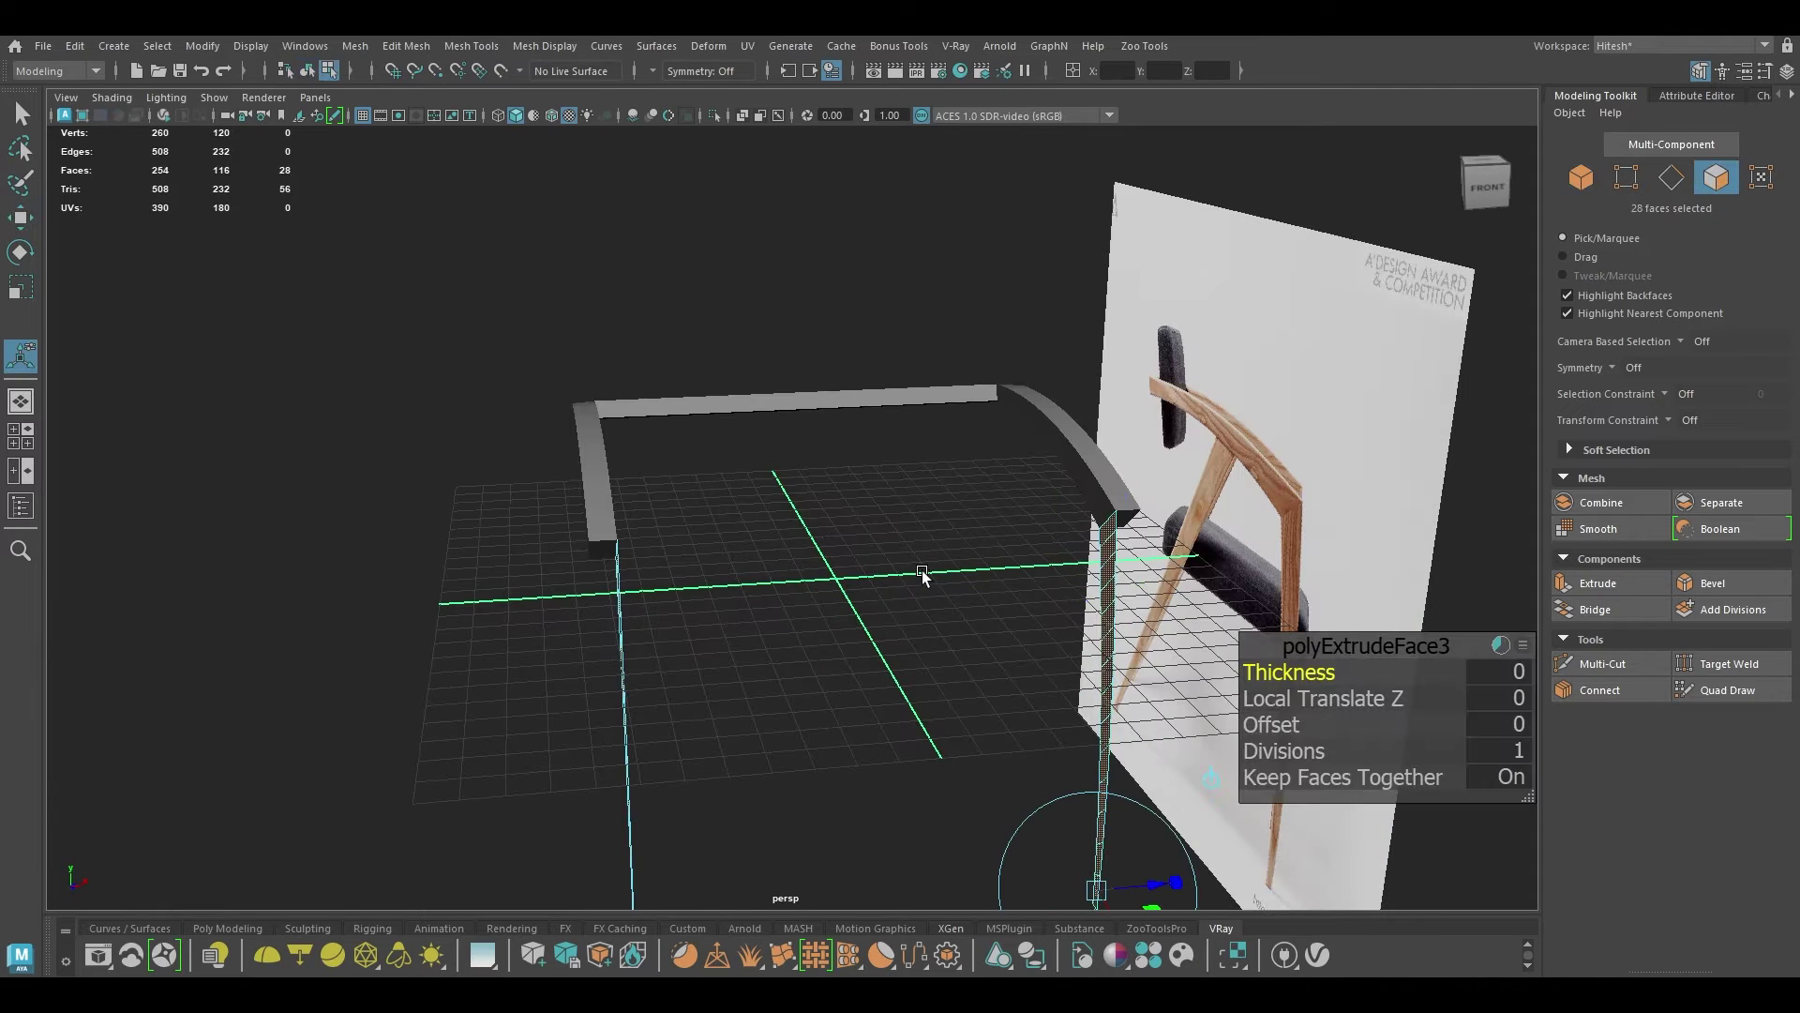
{"action": "left_click_drag", "start_coordinate": [1270, 659], "coordinate": [1212, 678]}
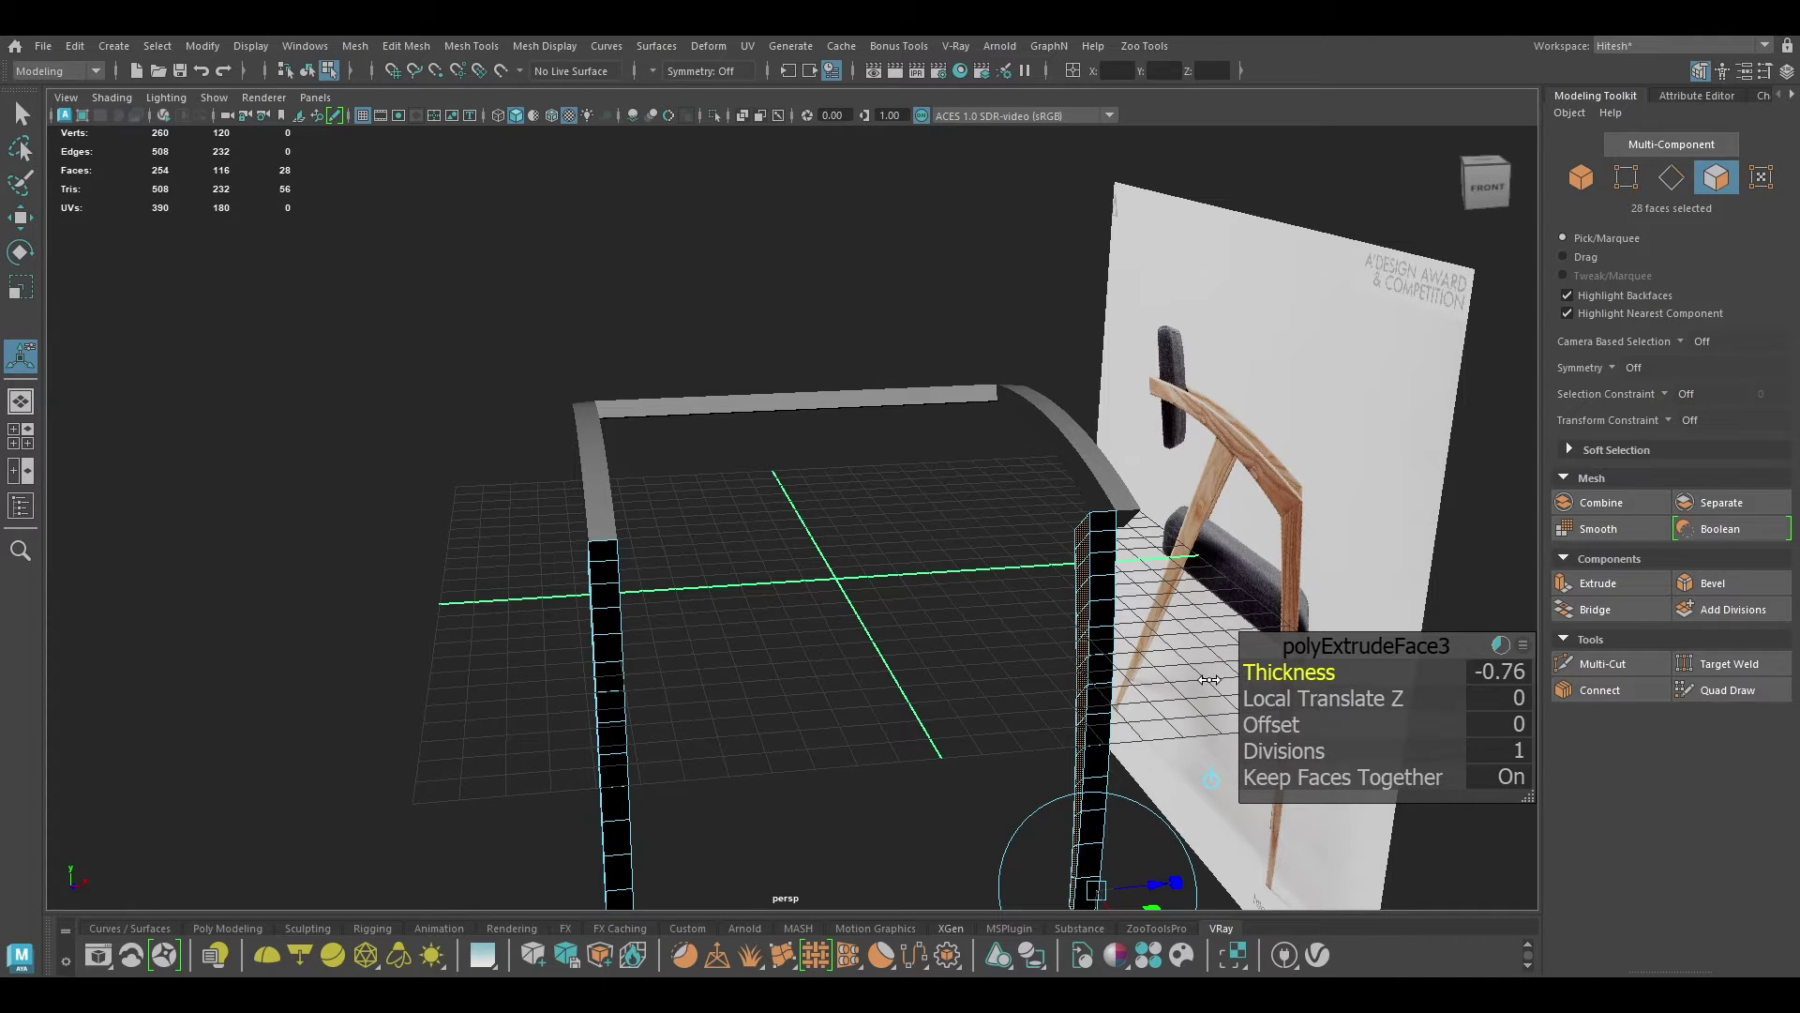
{"action": "left_click_drag", "start_coordinate": [915, 642], "coordinate": [814, 631], "text": "alt"}
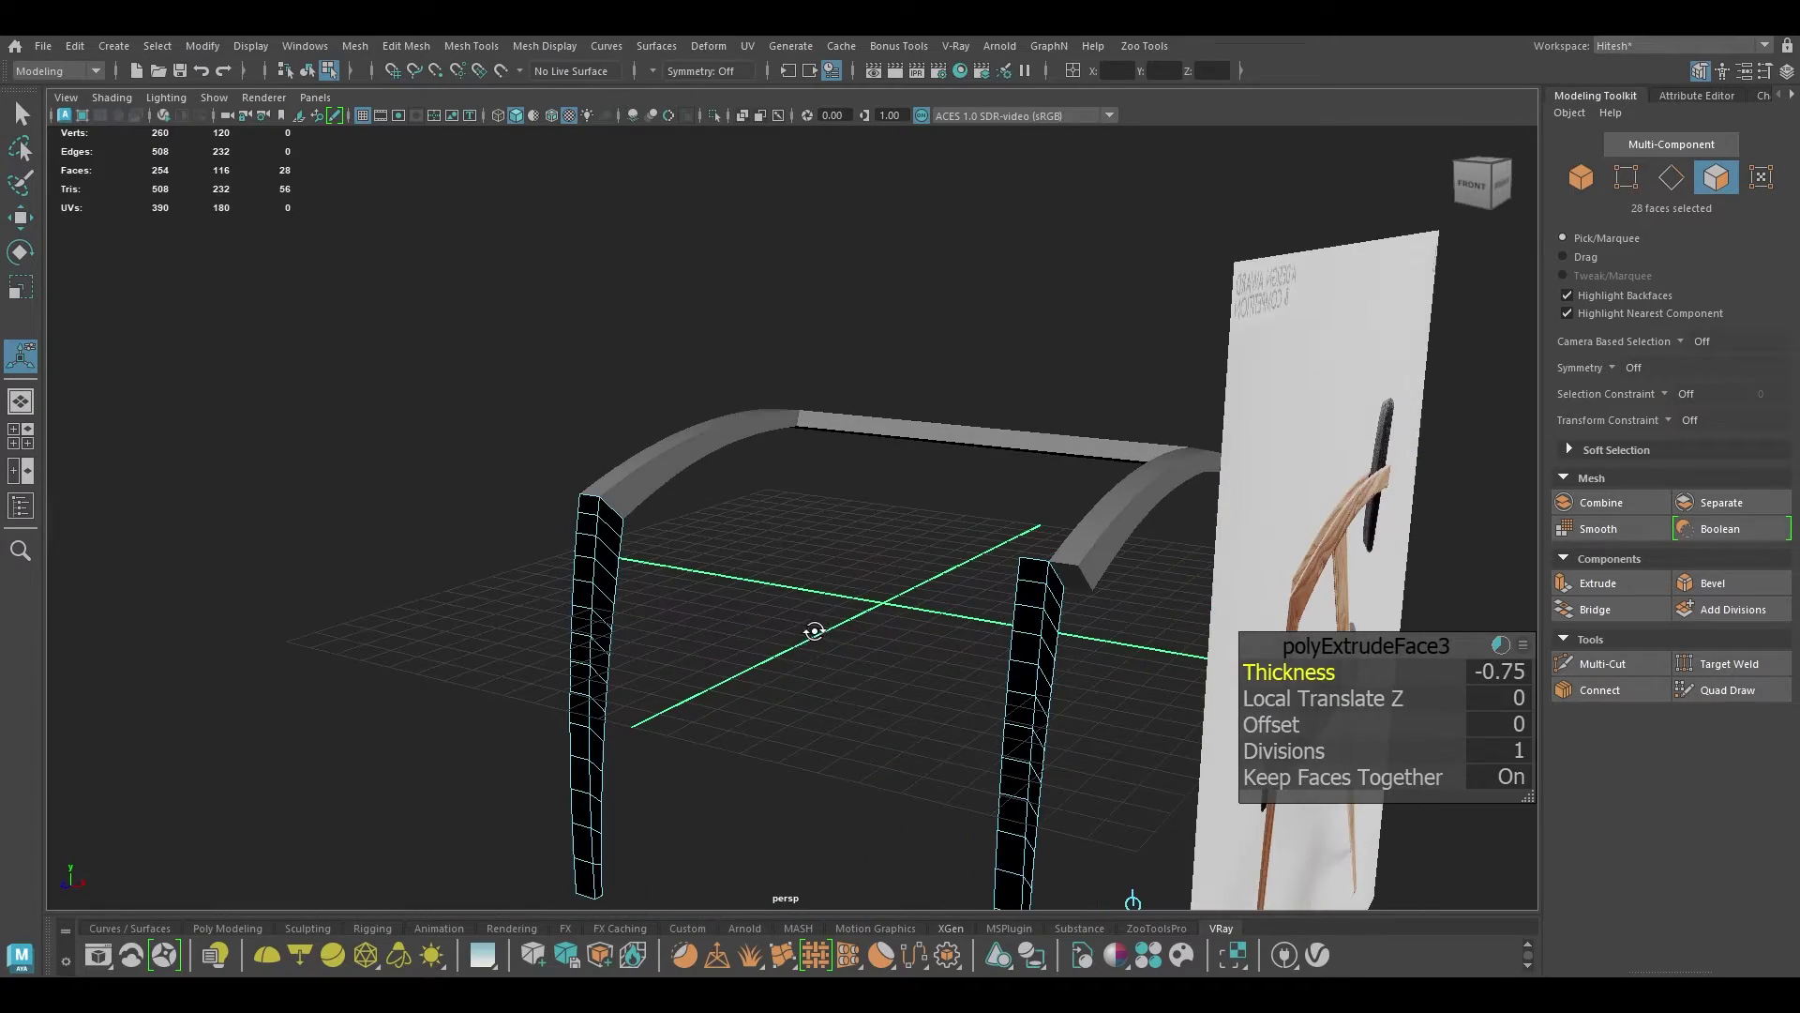
{"action": "key", "text": "w"}
Step: Move the front leg on the positive X side outward under its armrest to about X 7.81, using the front view
{"action": "right_click_drag", "start_coordinate": [792, 442], "coordinate": [919, 413]}
{"action": "key", "text": "space"}
{"action": "left_click_drag", "start_coordinate": [920, 407], "coordinate": [980, 570]}
{"action": "left_click", "coordinate": [1059, 471]}
{"action": "left_click", "coordinate": [1125, 497]}
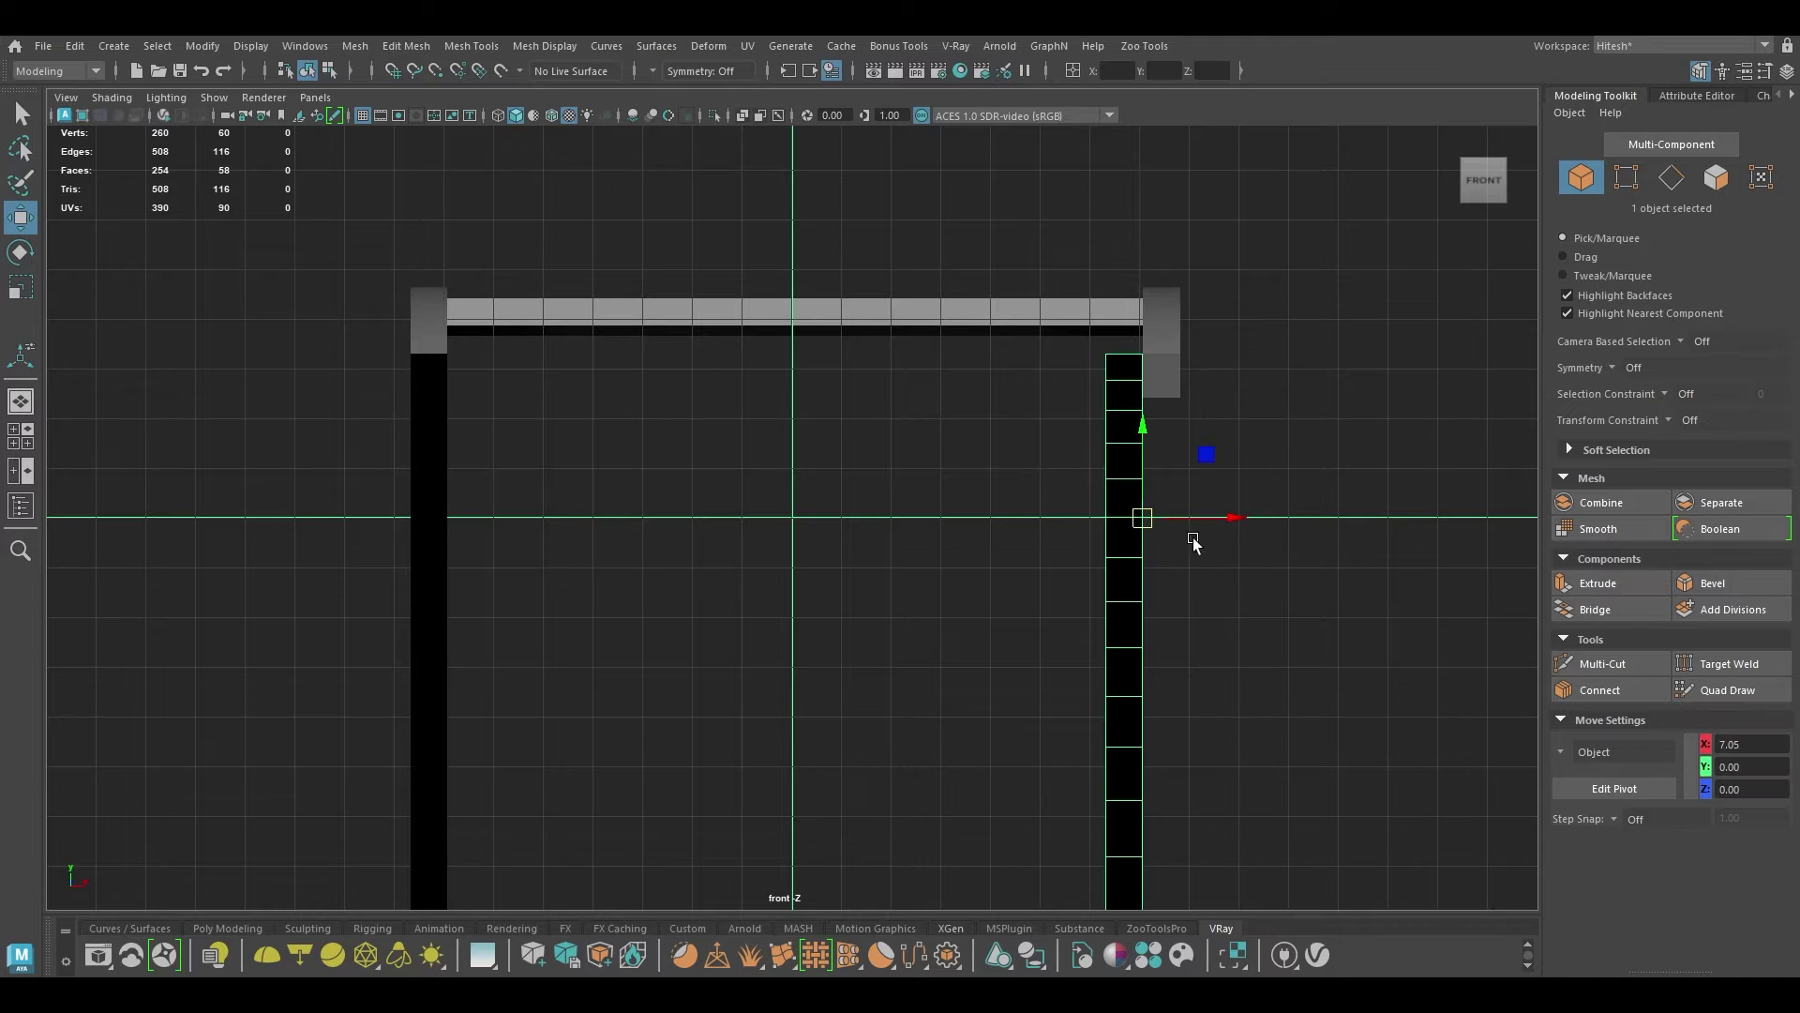
{"action": "left_click_drag", "start_coordinate": [1239, 517], "coordinate": [1282, 516]}
Step: Check up close how the moved leg lines up with the armrest above it, and review the frame in perspective
{"action": "scroll", "coordinate": [1306, 382], "scroll_direction": "up", "scroll_amount": 5}
{"action": "middle_click_drag", "start_coordinate": [1286, 342], "coordinate": [879, 604], "text": "alt"}
{"action": "scroll", "coordinate": [1109, 341], "scroll_direction": "up", "scroll_amount": 3}
{"action": "scroll", "coordinate": [769, 549], "scroll_direction": "up", "scroll_amount": 2}
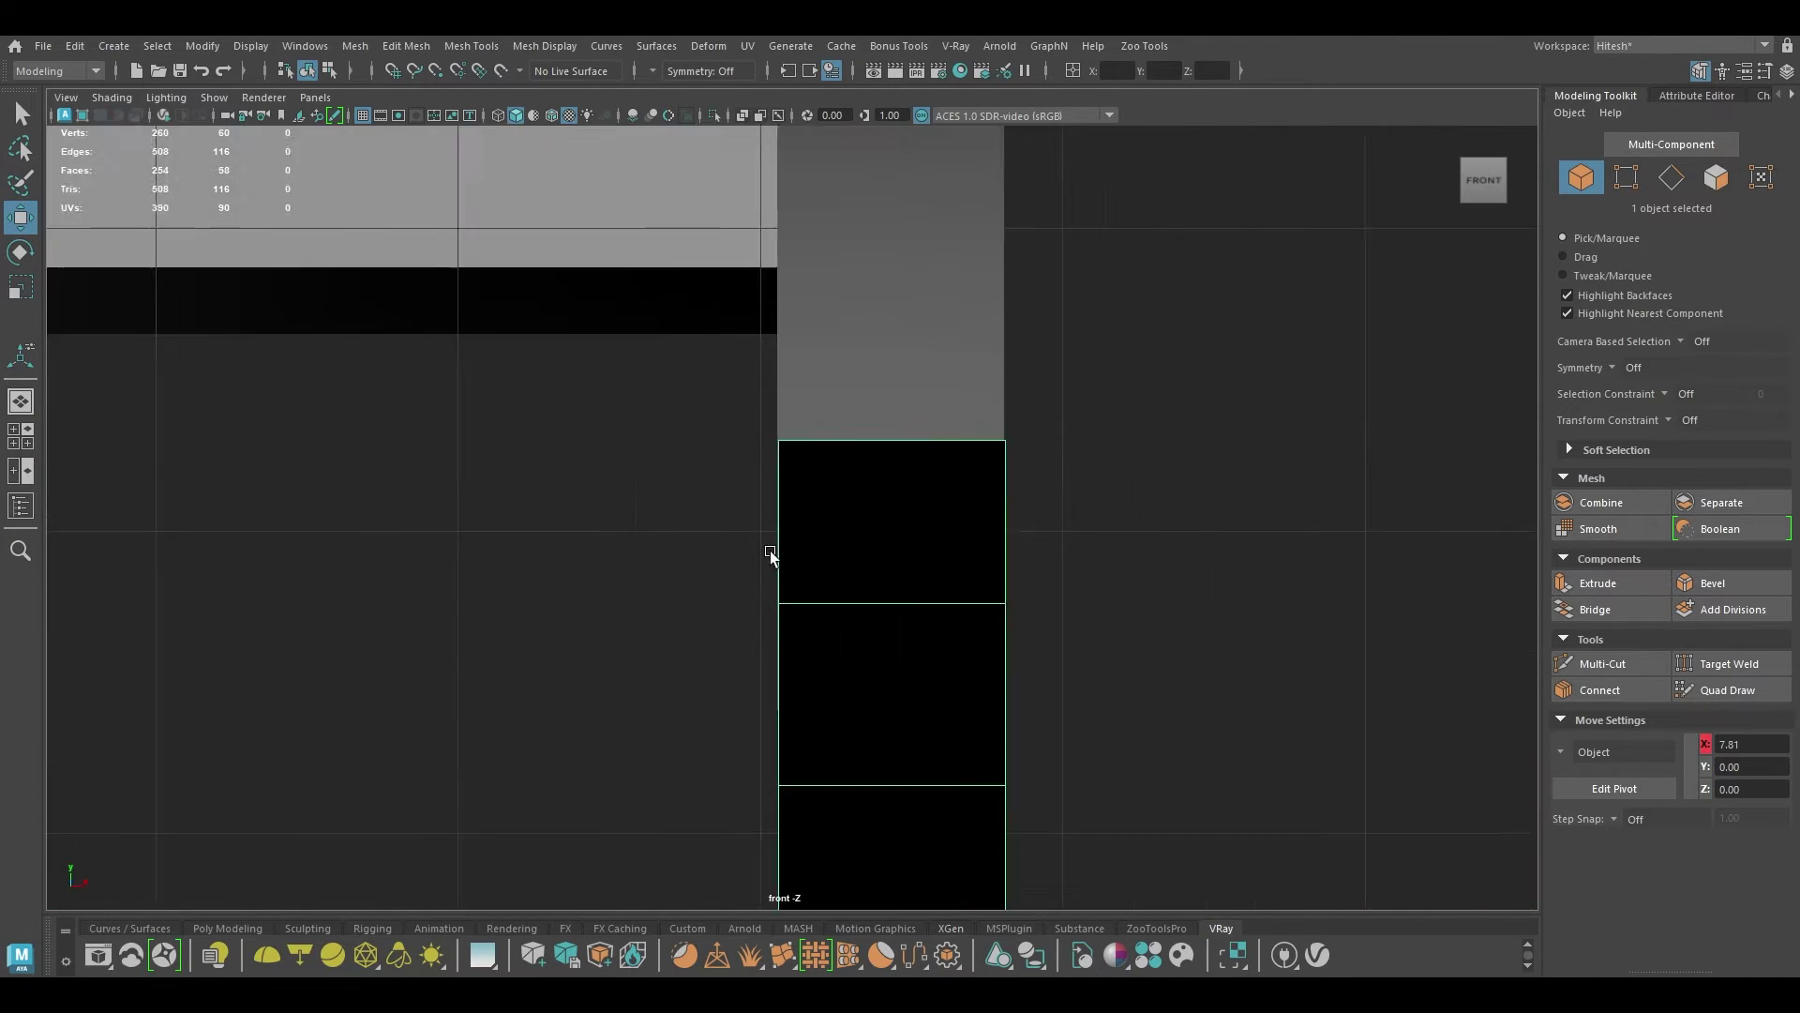
{"action": "scroll", "coordinate": [1224, 458], "scroll_direction": "up", "scroll_amount": 1}
{"action": "left_click", "coordinate": [1224, 460]}
{"action": "left_click", "coordinate": [965, 697]}
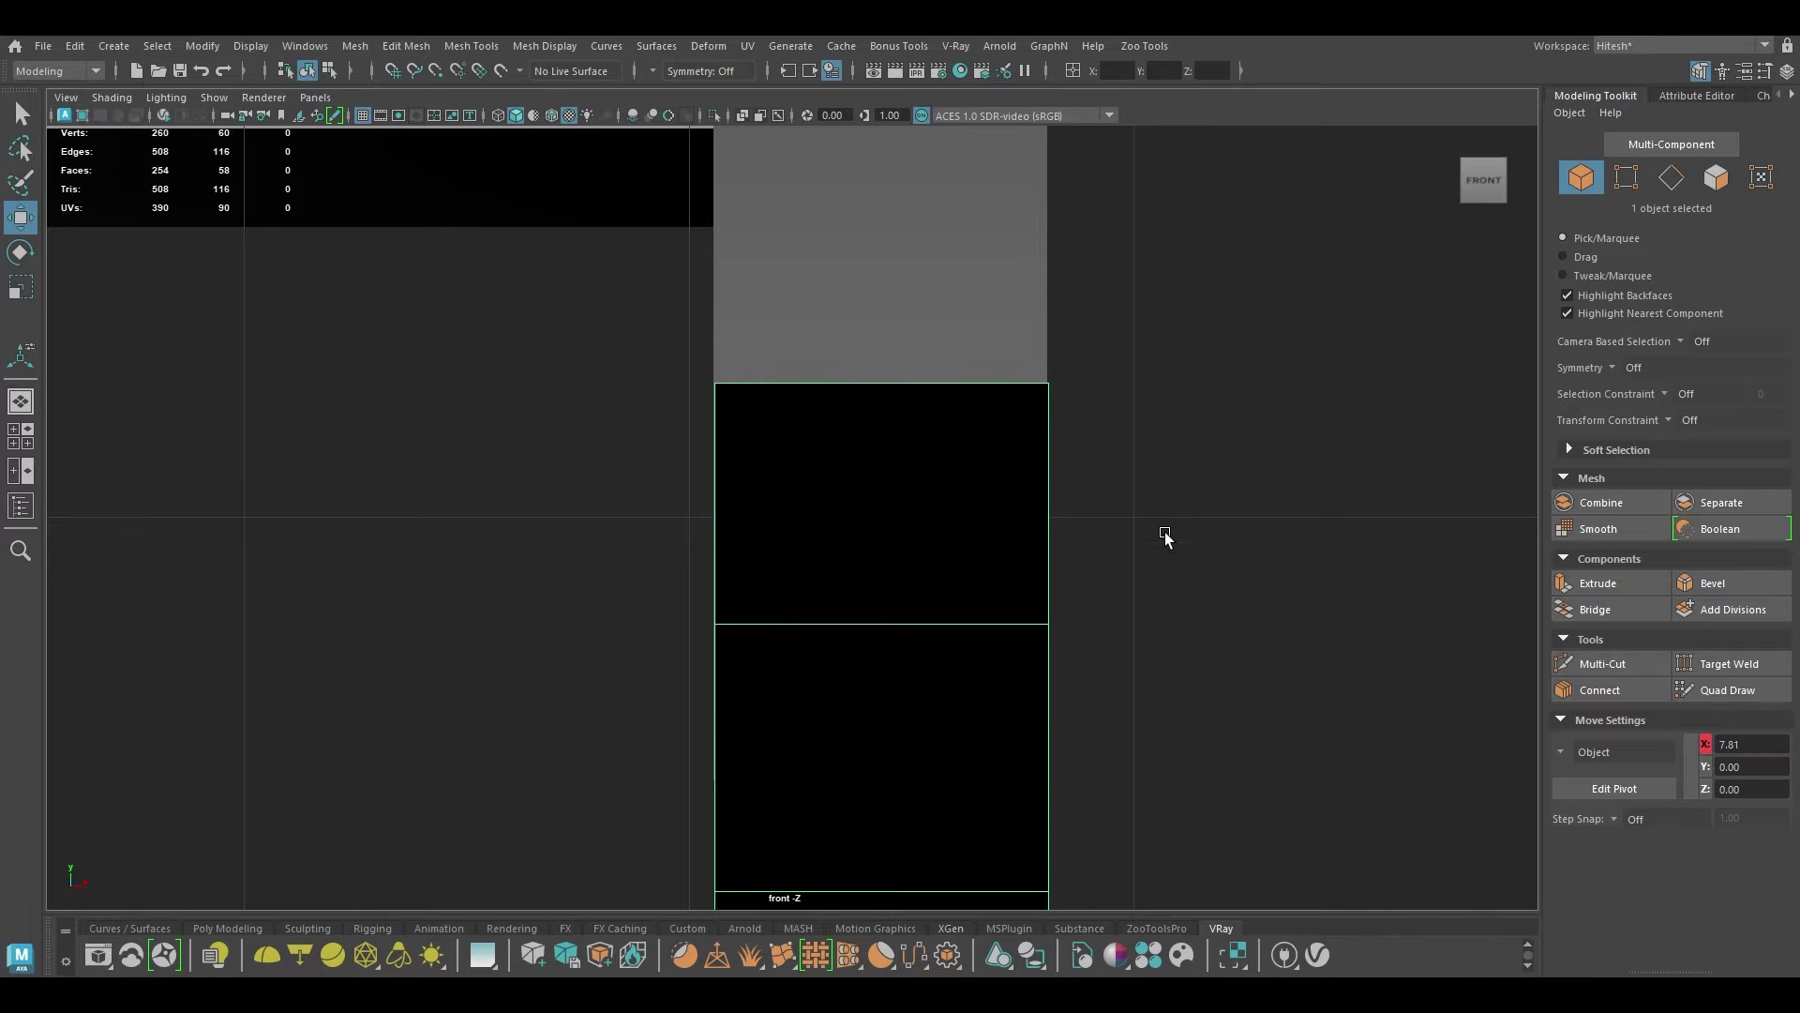
{"action": "left_click", "coordinate": [1181, 510]}
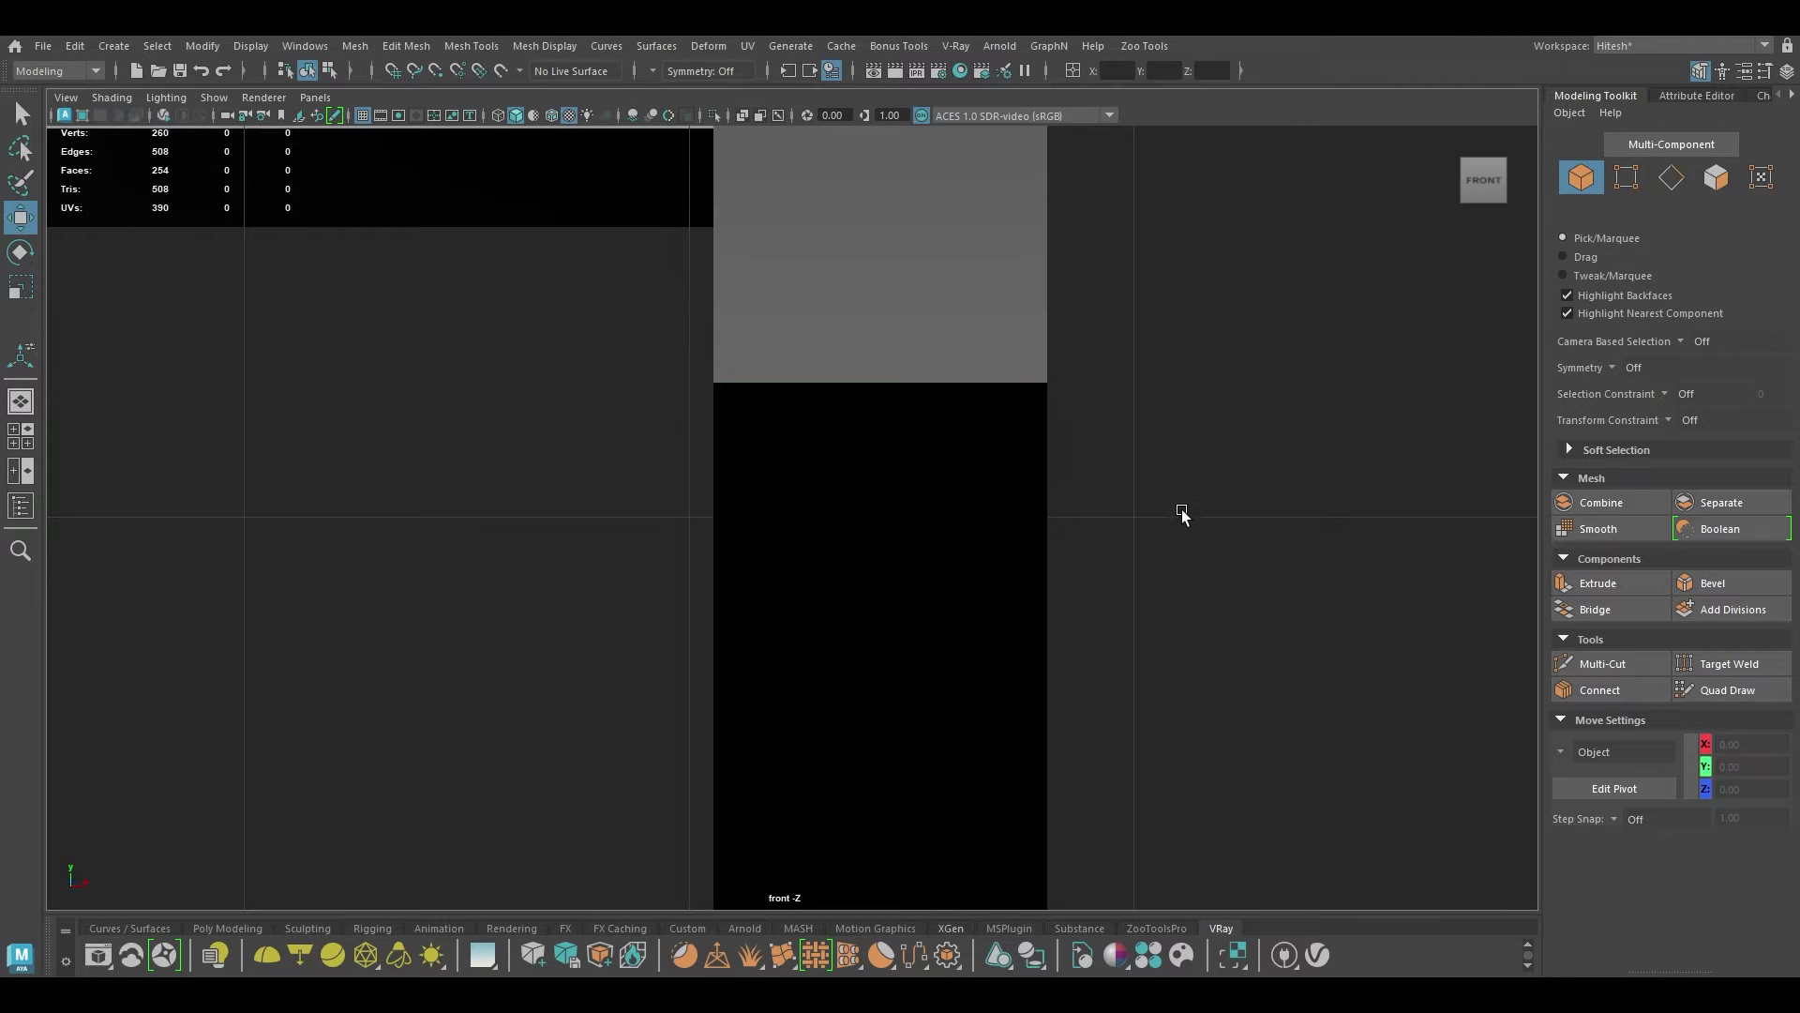
{"action": "key", "text": "space"}
{"action": "left_click_drag", "start_coordinate": [1182, 566], "coordinate": [1168, 483]}
{"action": "mouse_move", "coordinate": [1173, 502]}
{"action": "left_mouse_down", "text": "alt"}
{"action": "mouse_move", "coordinate": [1129, 506]}
{"action": "mouse_move", "coordinate": [1179, 525]}
{"action": "left_mouse_up", "text": "alt"}
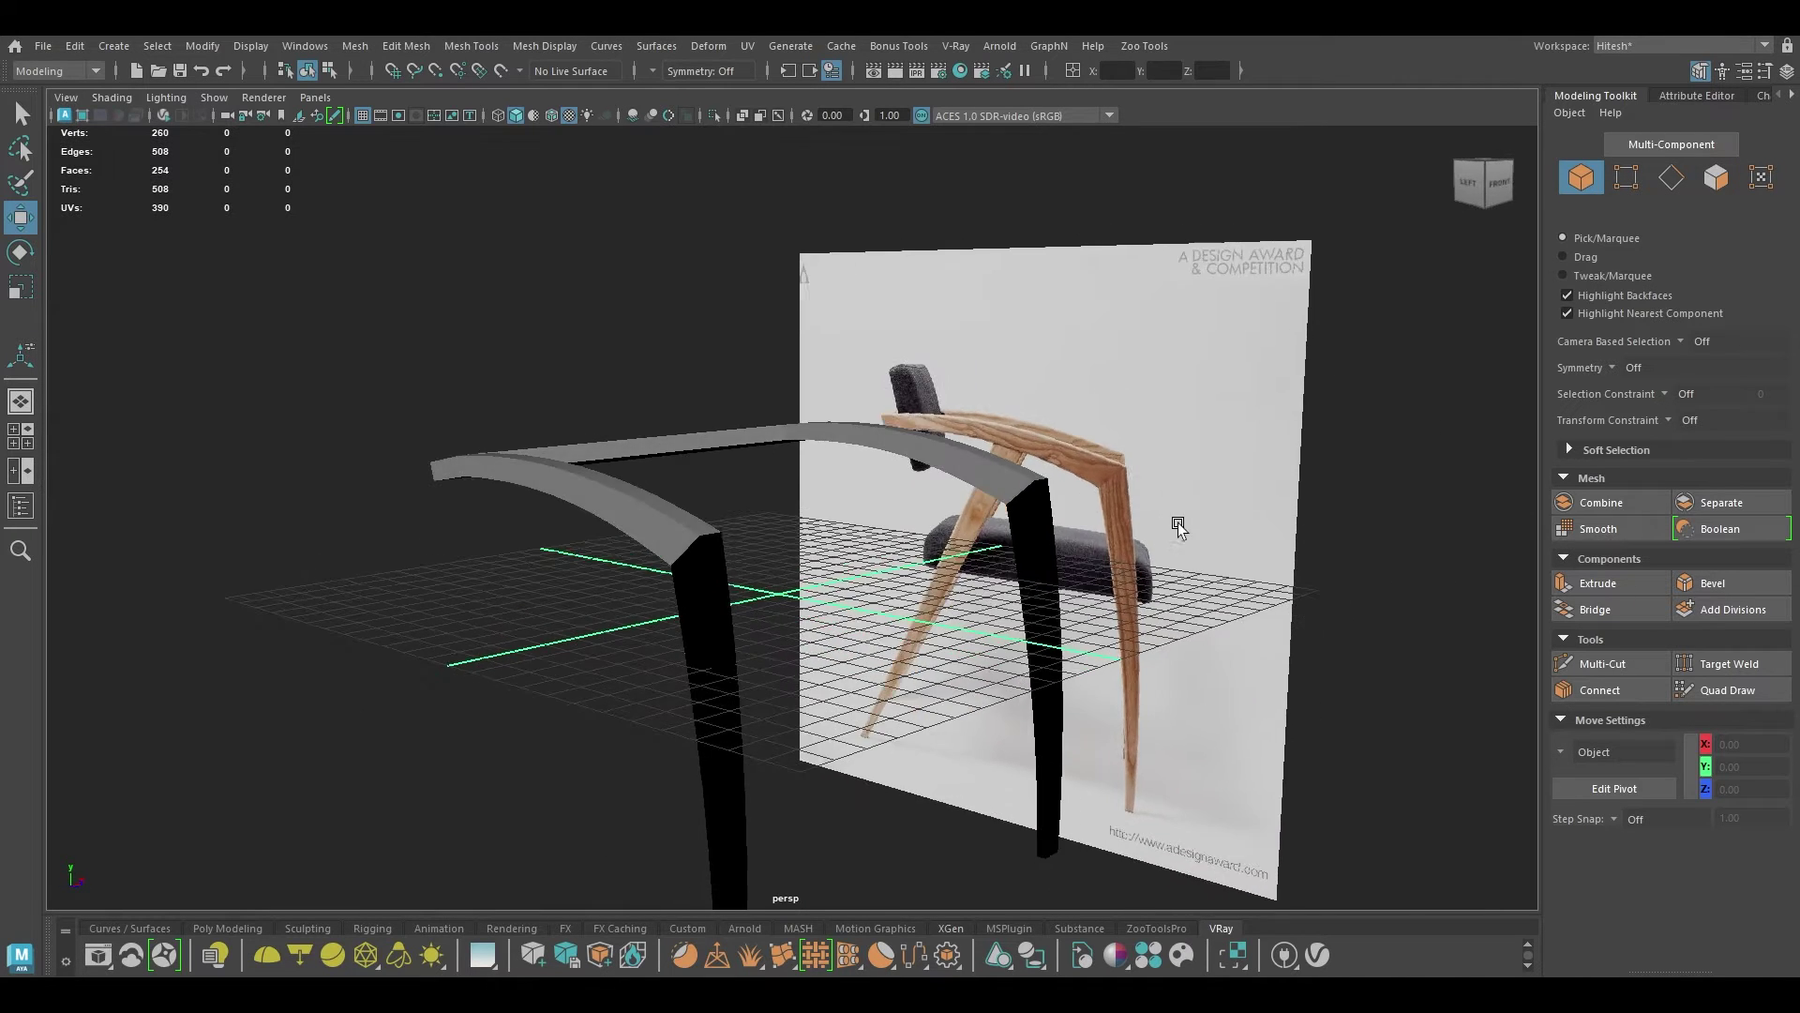
Step: Reverse the normals of both front legs so their faces point outward
{"action": "left_click", "coordinate": [1029, 576]}
{"action": "left_click", "coordinate": [705, 514], "text": "shift"}
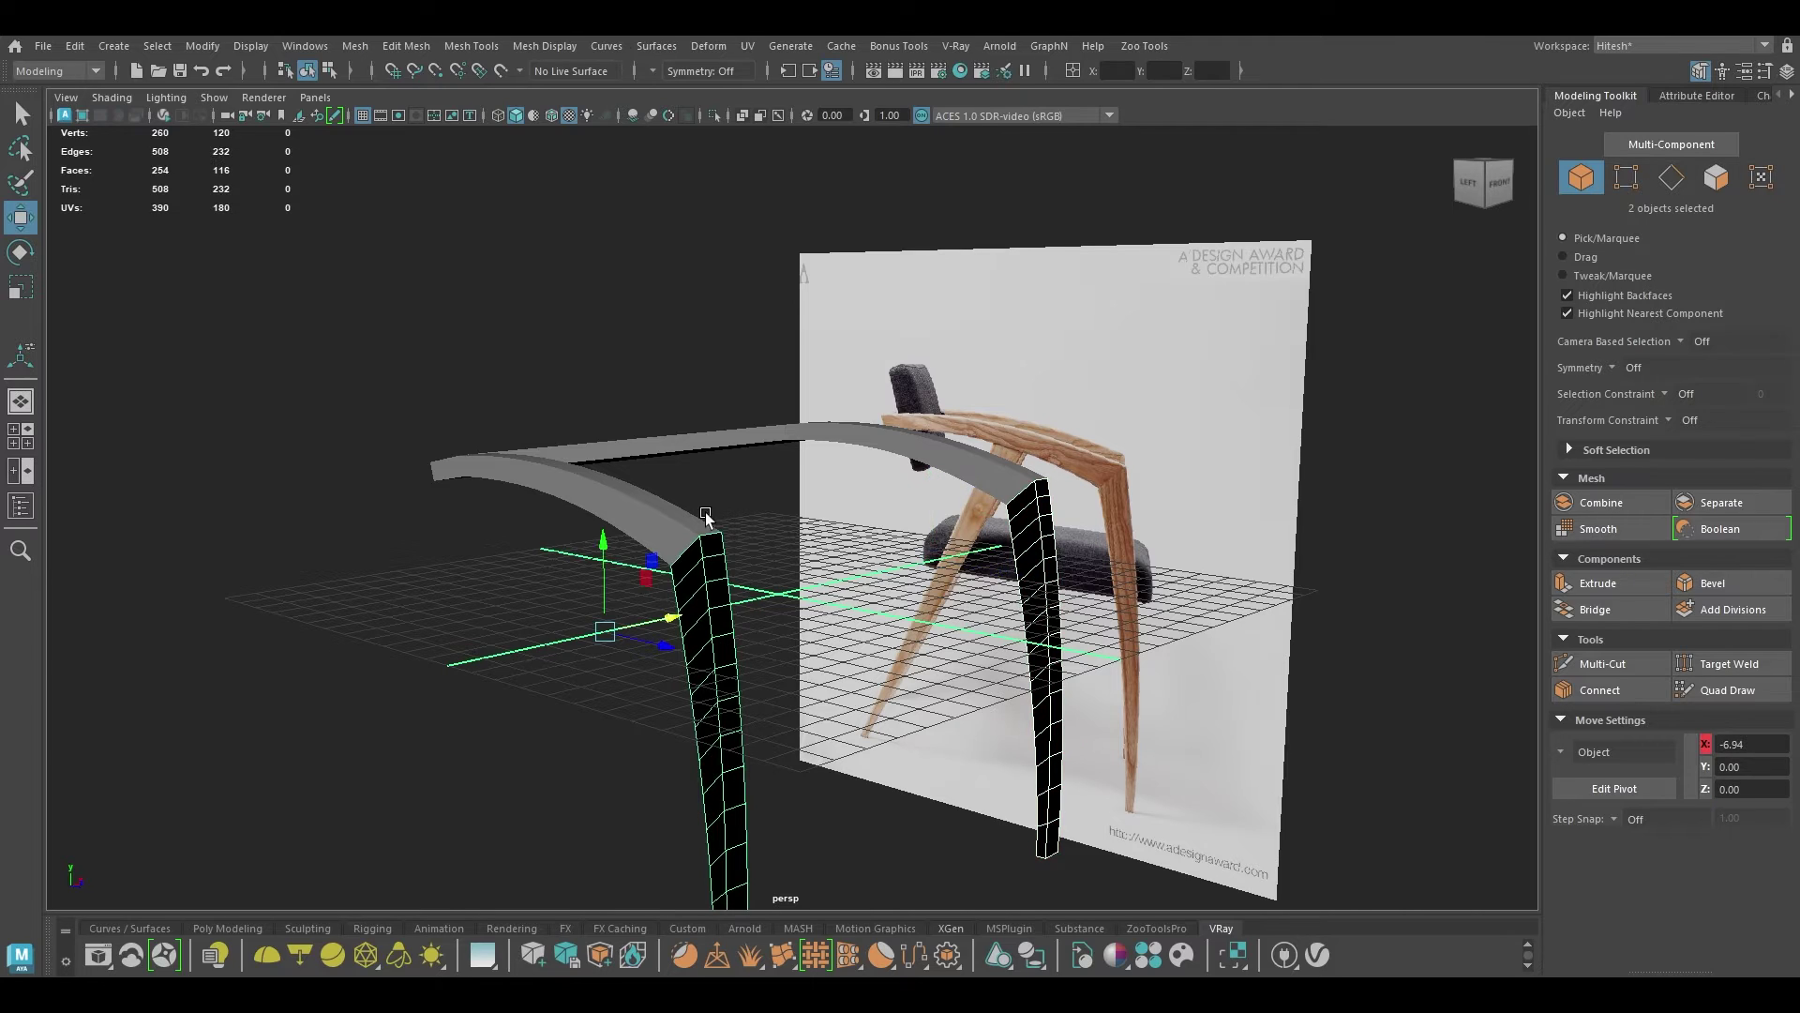
{"action": "left_click", "coordinate": [546, 47]}
{"action": "left_click", "coordinate": [587, 130]}
{"action": "right_click_drag", "start_coordinate": [564, 329], "coordinate": [626, 300]}
{"action": "left_click", "coordinate": [689, 349]}
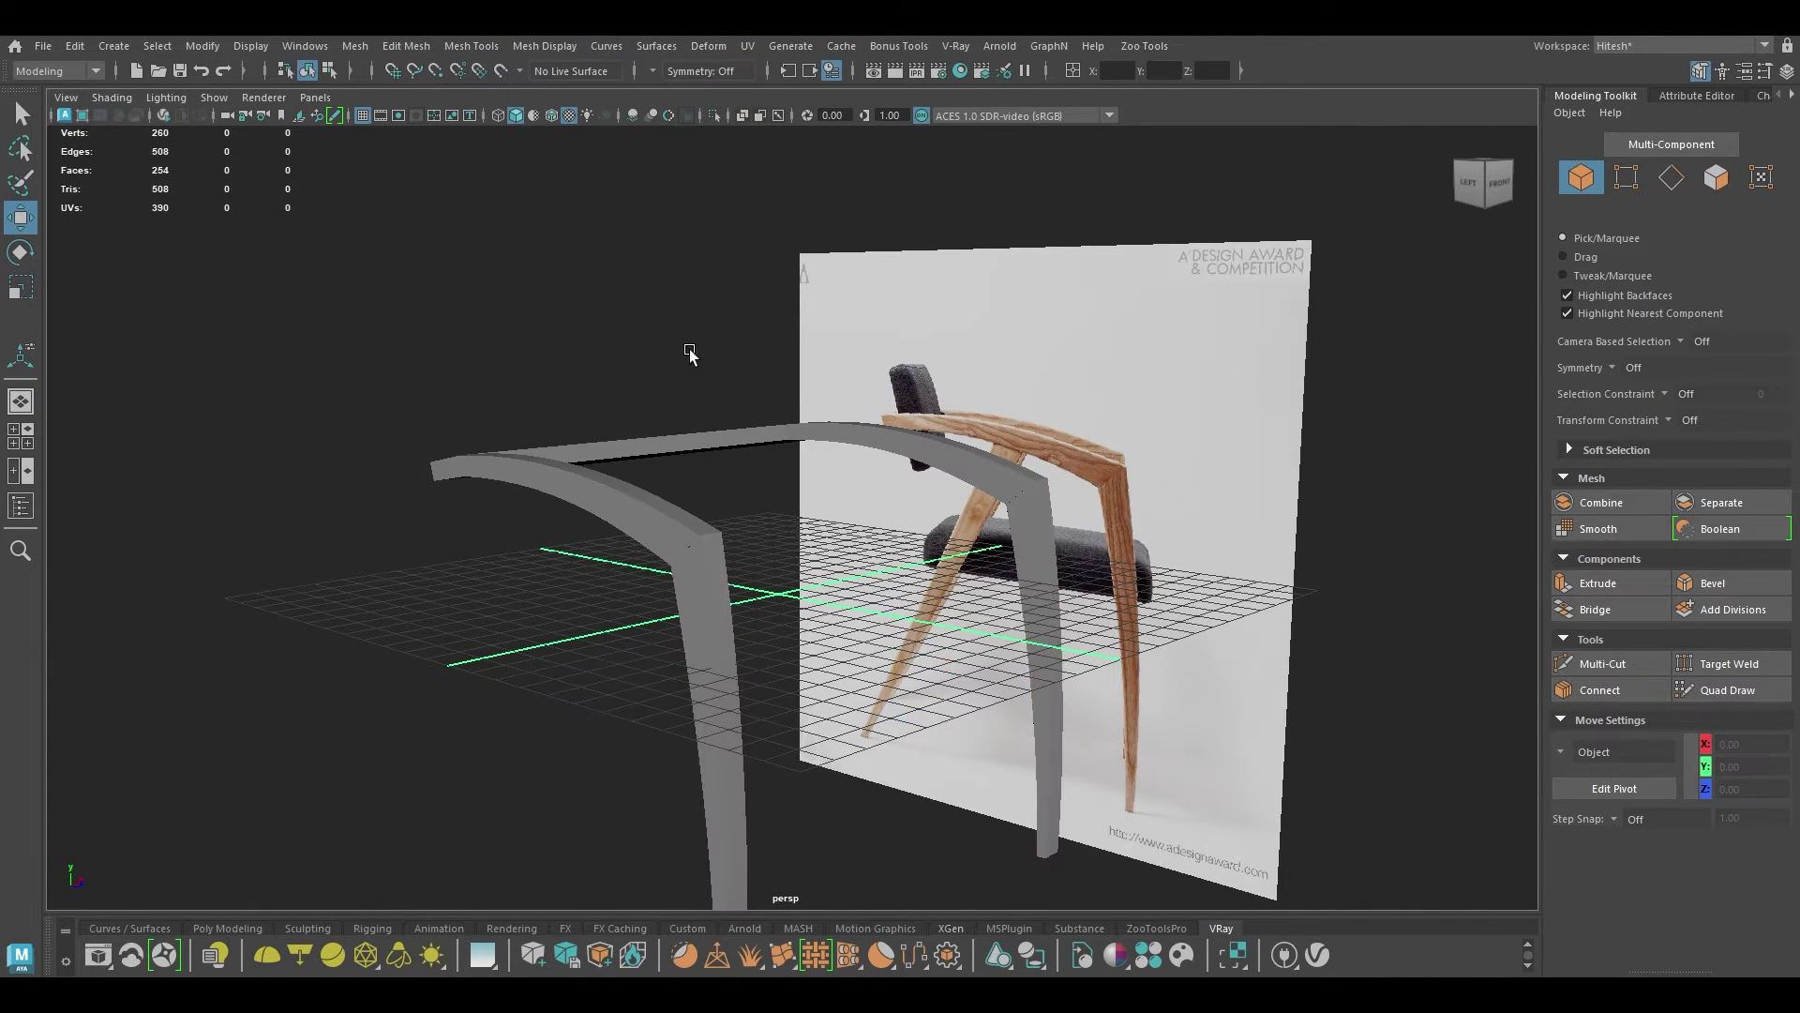
{"action": "left_click_drag", "start_coordinate": [689, 354], "coordinate": [509, 561], "text": "alt"}
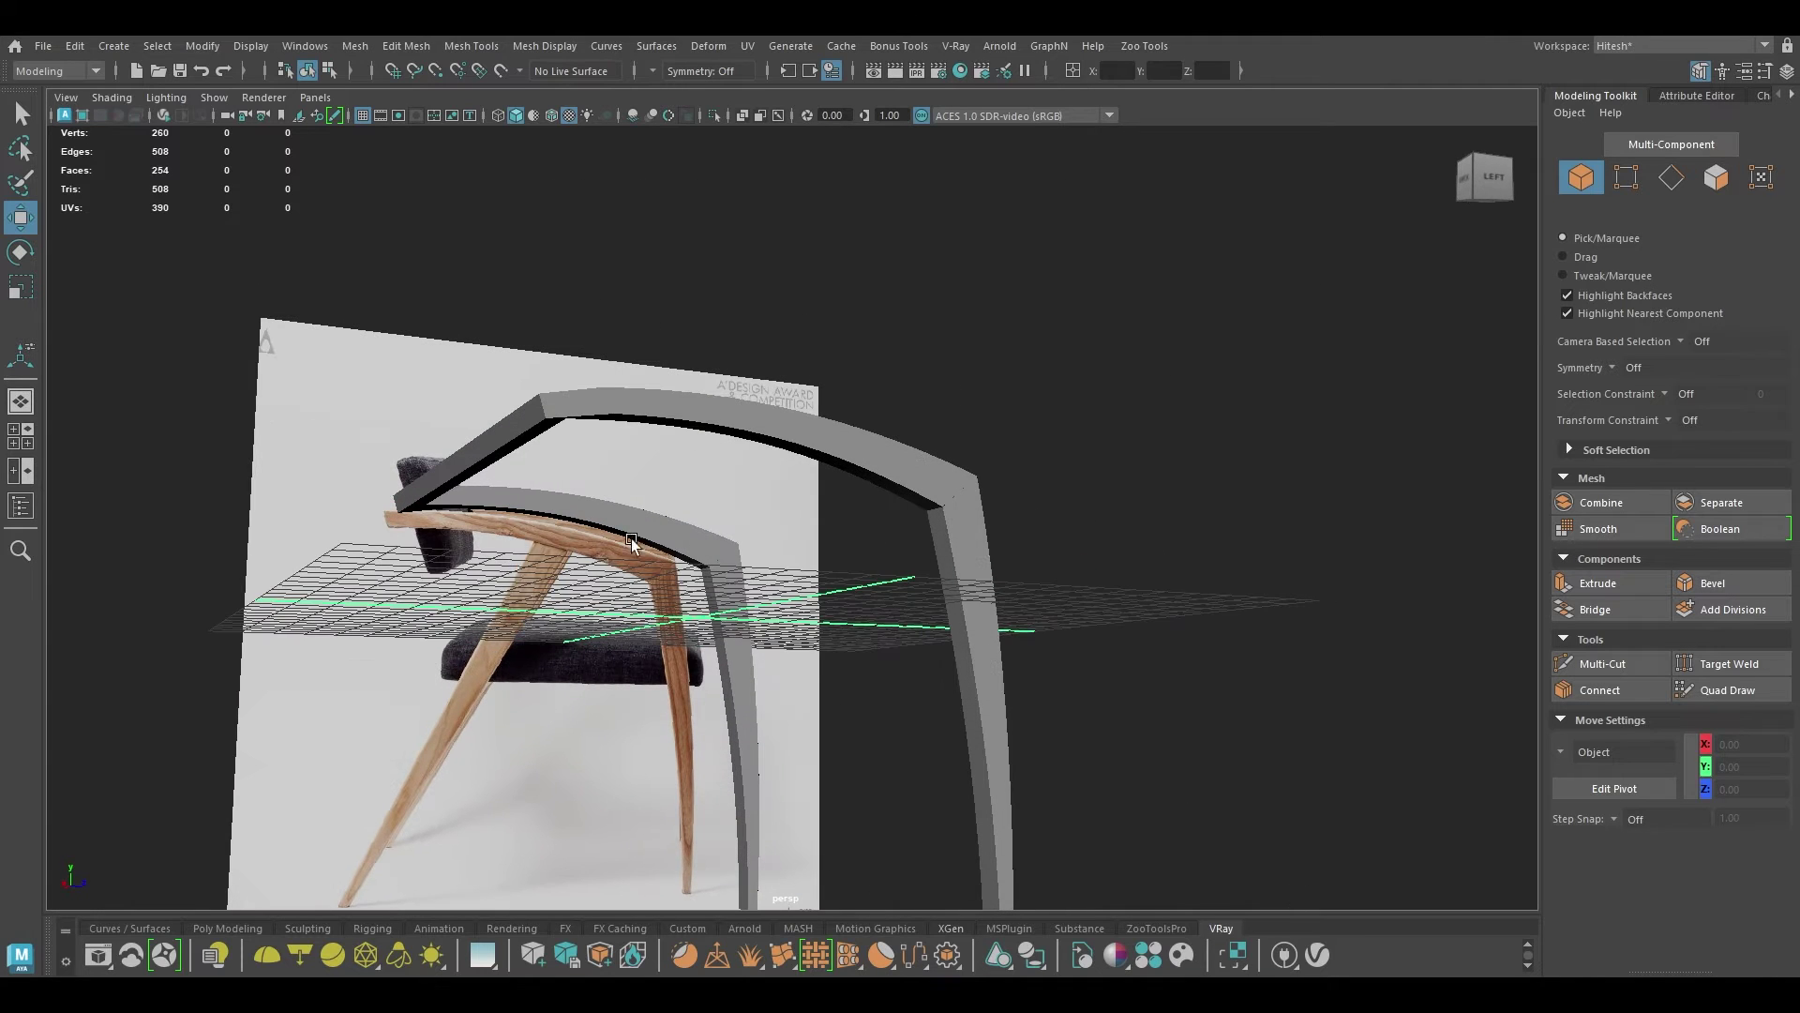
Step: Start a Create Polygon outline of the rear leg in the side view, placing its upper corners where the leg meets the armrest
{"action": "key", "text": "space"}
{"action": "left_click_drag", "start_coordinate": [632, 538], "coordinate": [660, 467]}
{"action": "key", "text": "space"}
{"action": "middle_click_drag", "start_coordinate": [703, 514], "coordinate": [825, 362], "text": "alt"}
{"action": "middle_click_drag", "start_coordinate": [619, 274], "coordinate": [846, 285], "text": "alt"}
{"action": "right_click_drag", "start_coordinate": [845, 285], "coordinate": [802, 255], "text": "alt"}
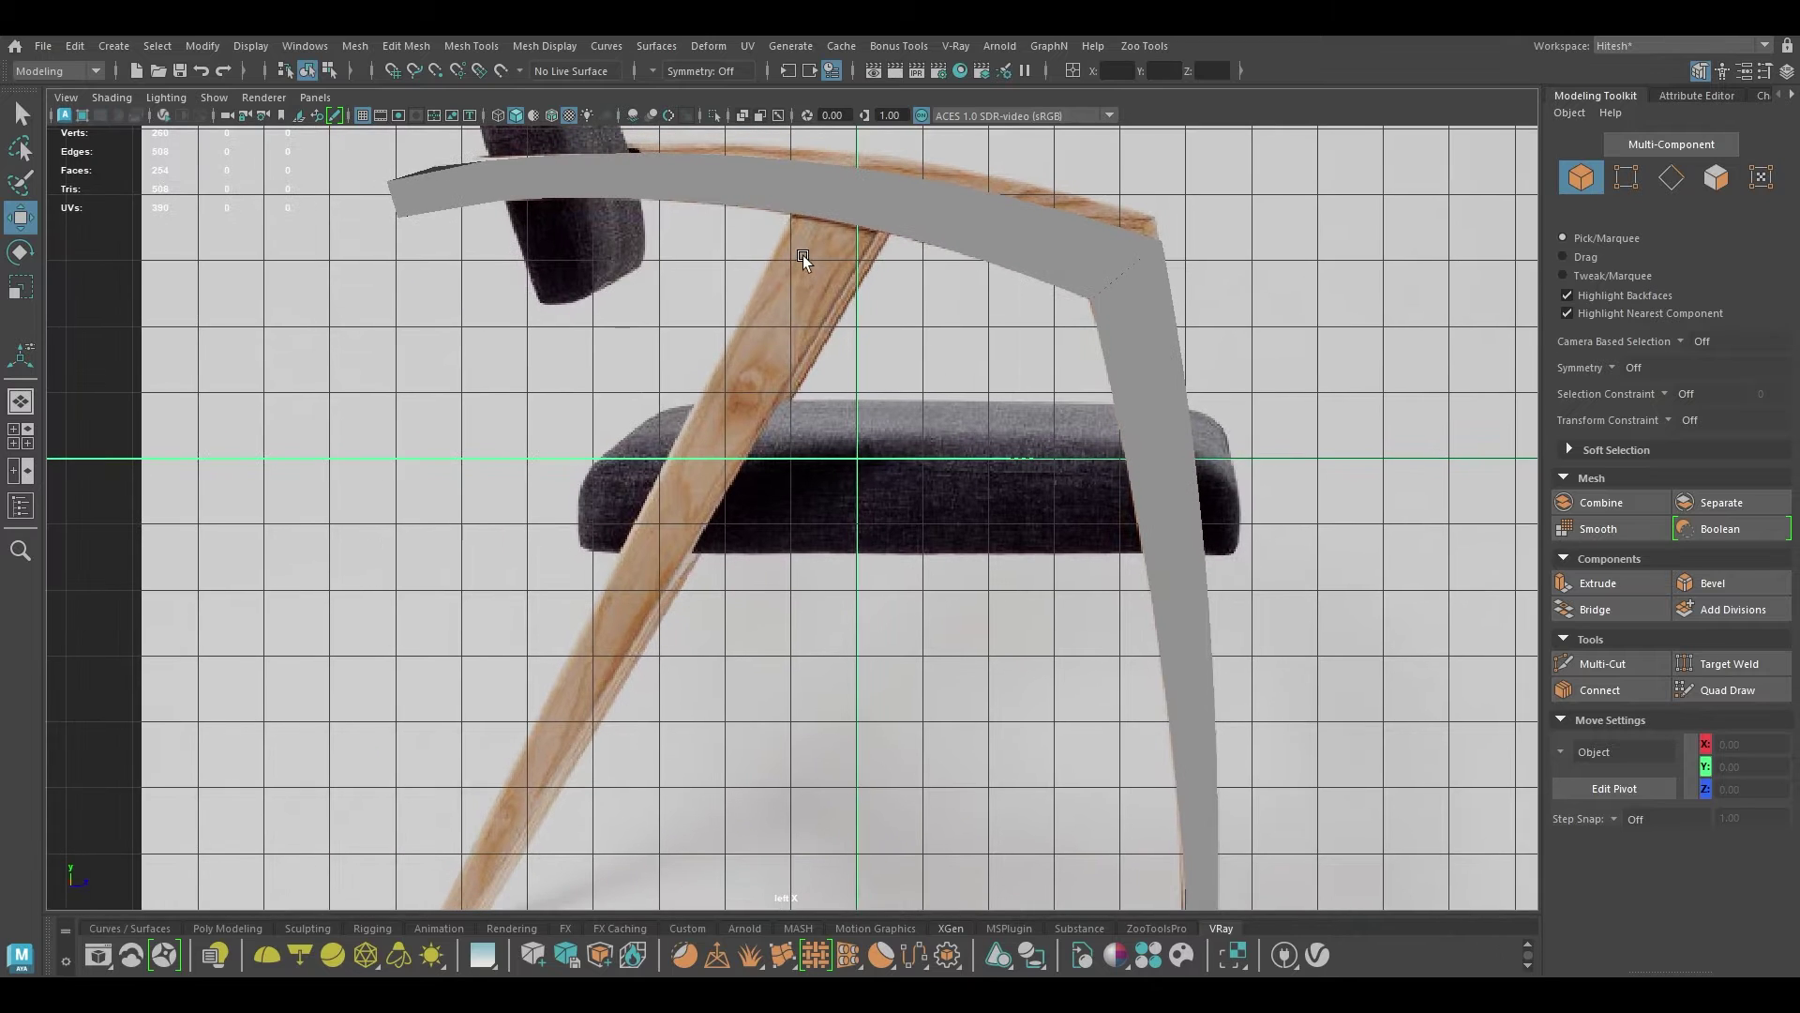
{"action": "middle_click_drag", "start_coordinate": [916, 211], "coordinate": [949, 222], "text": "alt"}
{"action": "right_click_drag", "start_coordinate": [949, 222], "coordinate": [902, 245], "text": "alt"}
{"action": "middle_click_drag", "start_coordinate": [849, 348], "coordinate": [1065, 317], "text": "alt"}
{"action": "right_click", "coordinate": [876, 244], "text": "shift"}
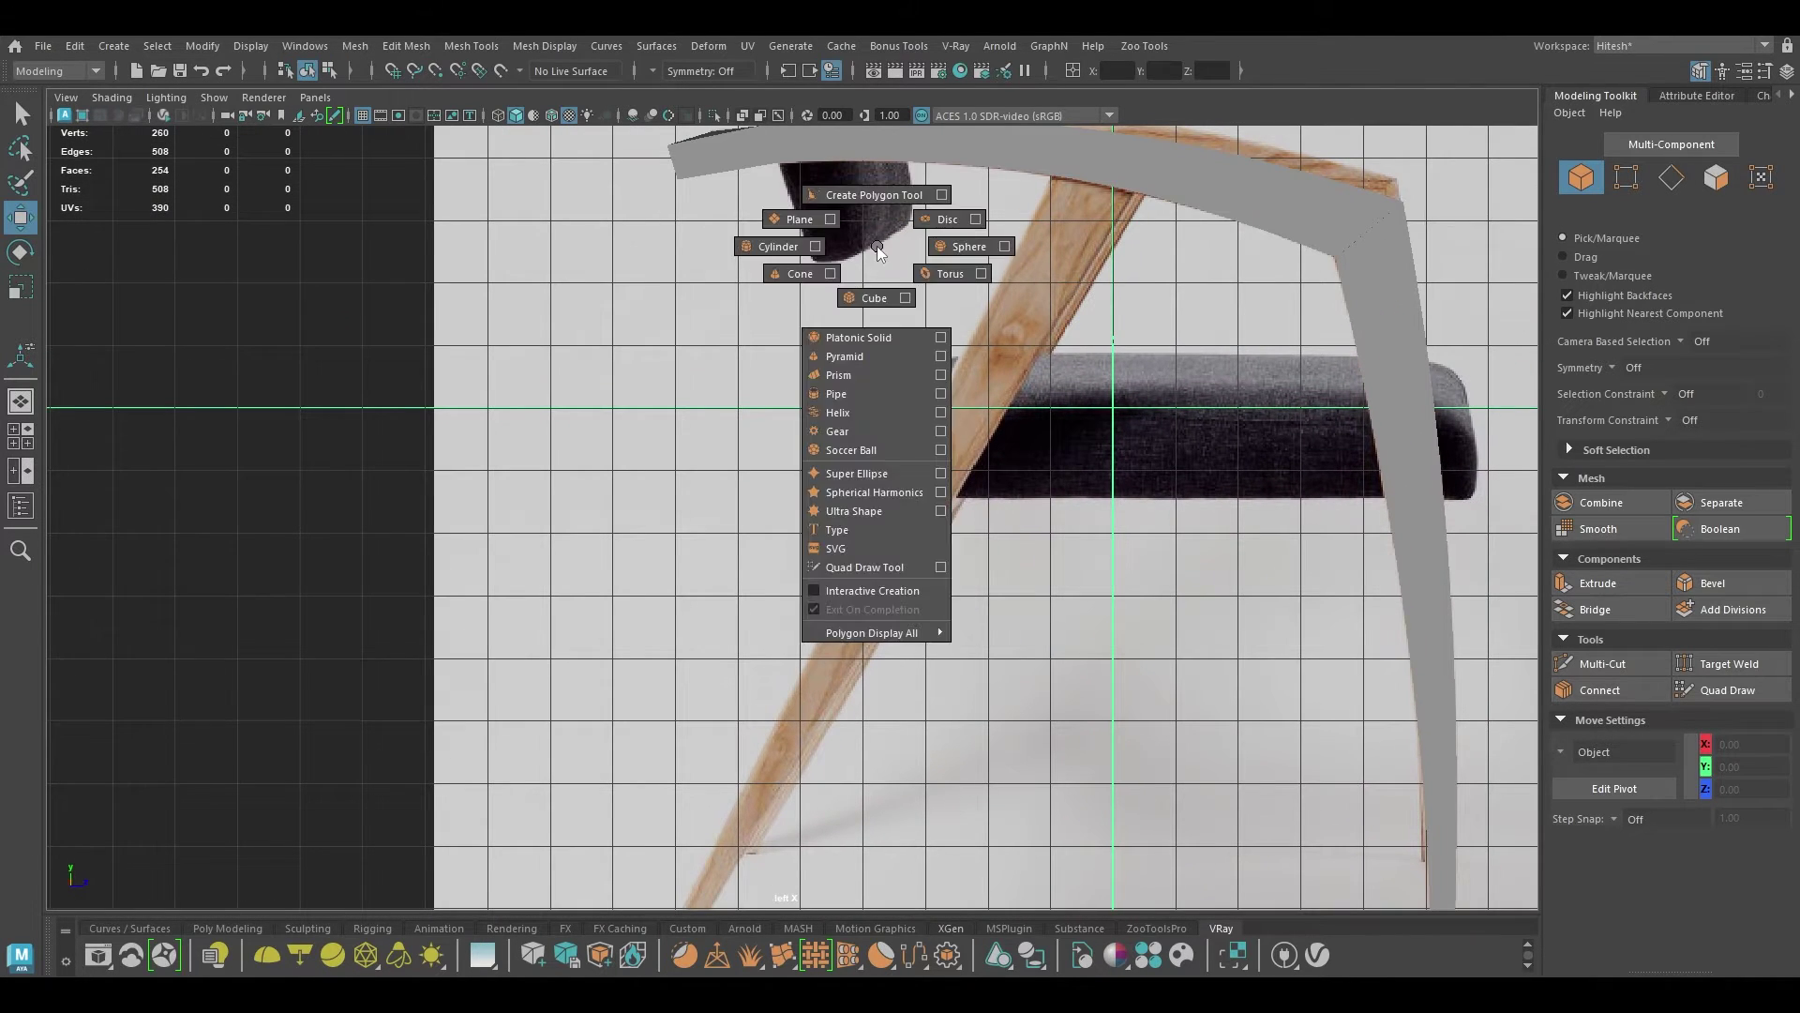
{"action": "middle_click_drag", "start_coordinate": [955, 302], "coordinate": [971, 291], "text": "alt"}
{"action": "right_click_drag", "start_coordinate": [1071, 215], "coordinate": [1069, 165], "text": "shift"}
{"action": "scroll", "coordinate": [780, 526], "scroll_direction": "up", "scroll_amount": 6}
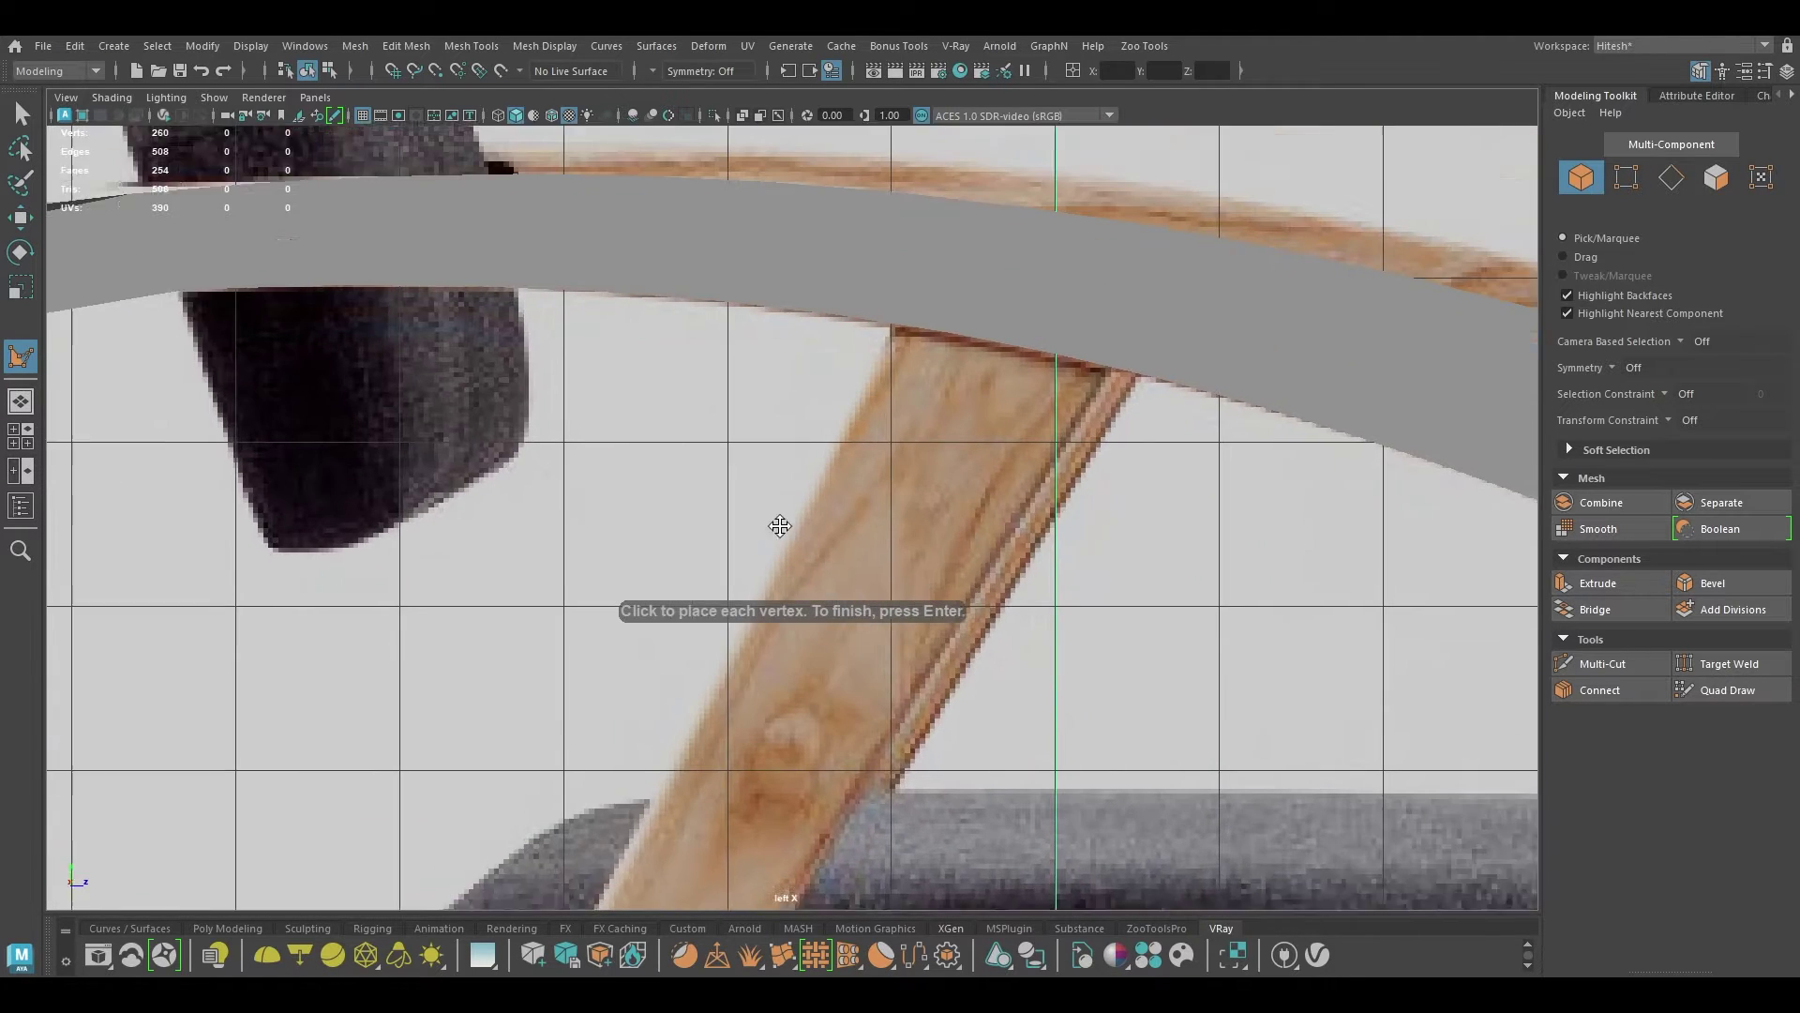
{"action": "middle_click_drag", "start_coordinate": [780, 526], "coordinate": [725, 547], "text": "alt"}
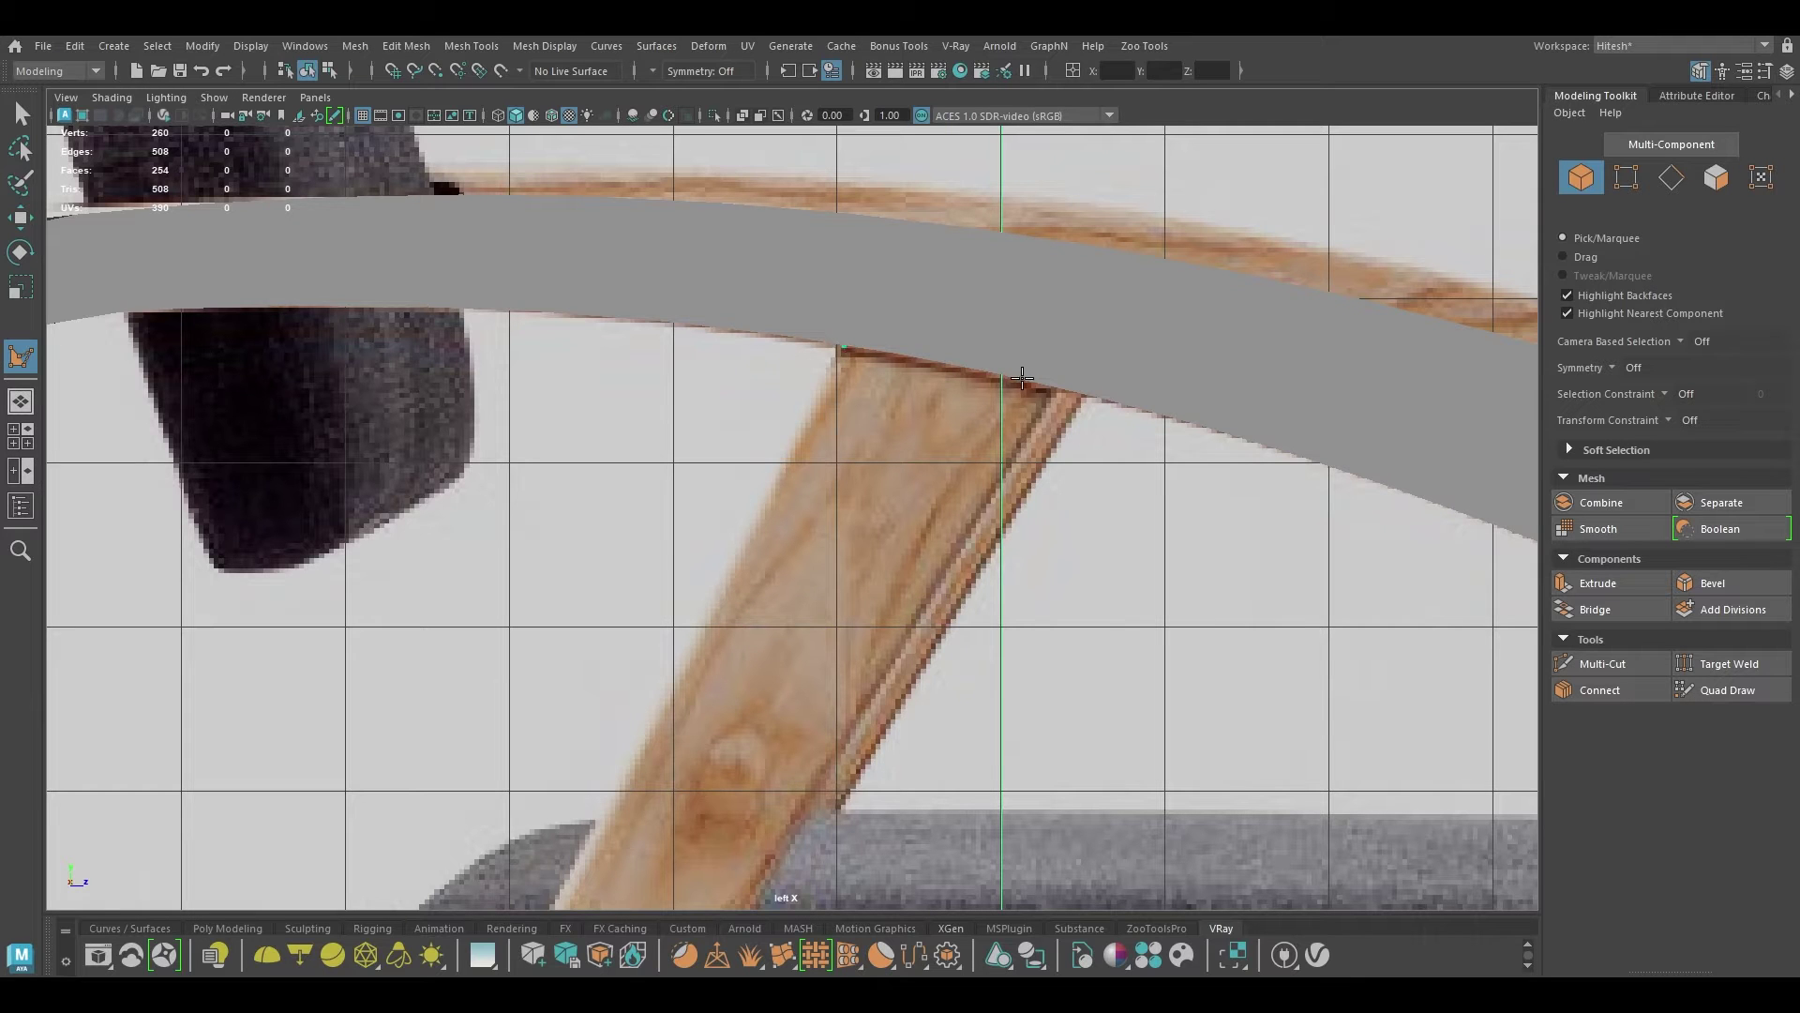
{"action": "scroll", "coordinate": [1041, 510], "scroll_direction": "down", "scroll_amount": 3}
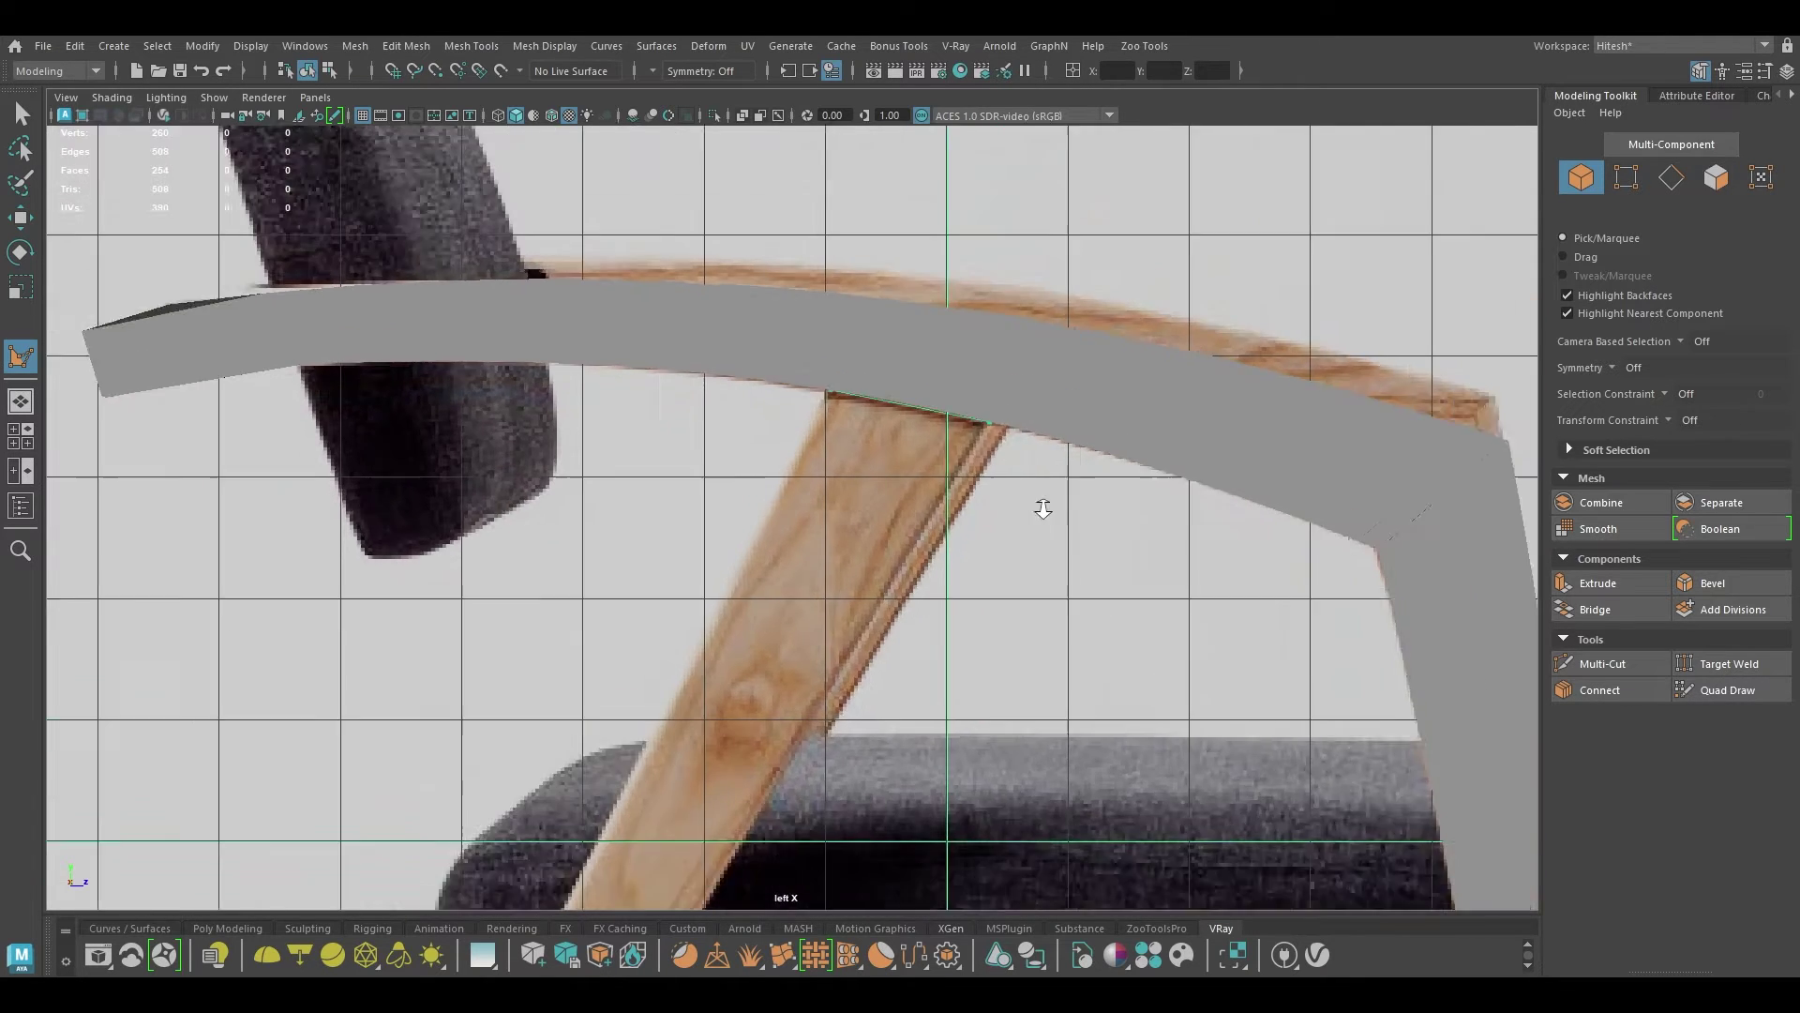
Step: Place the two lower corners at the foot of the reference rear leg and complete the polygon
{"action": "middle_click_drag", "start_coordinate": [1041, 511], "coordinate": [1257, 178], "text": "alt"}
{"action": "scroll", "coordinate": [1069, 747], "scroll_direction": "down", "scroll_amount": 5}
{"action": "middle_click_drag", "start_coordinate": [1069, 748], "coordinate": [1303, 393], "text": "alt"}
{"action": "scroll", "coordinate": [756, 693], "scroll_direction": "up", "scroll_amount": 3}
{"action": "right_click_drag", "start_coordinate": [755, 693], "coordinate": [847, 955], "text": "alt"}
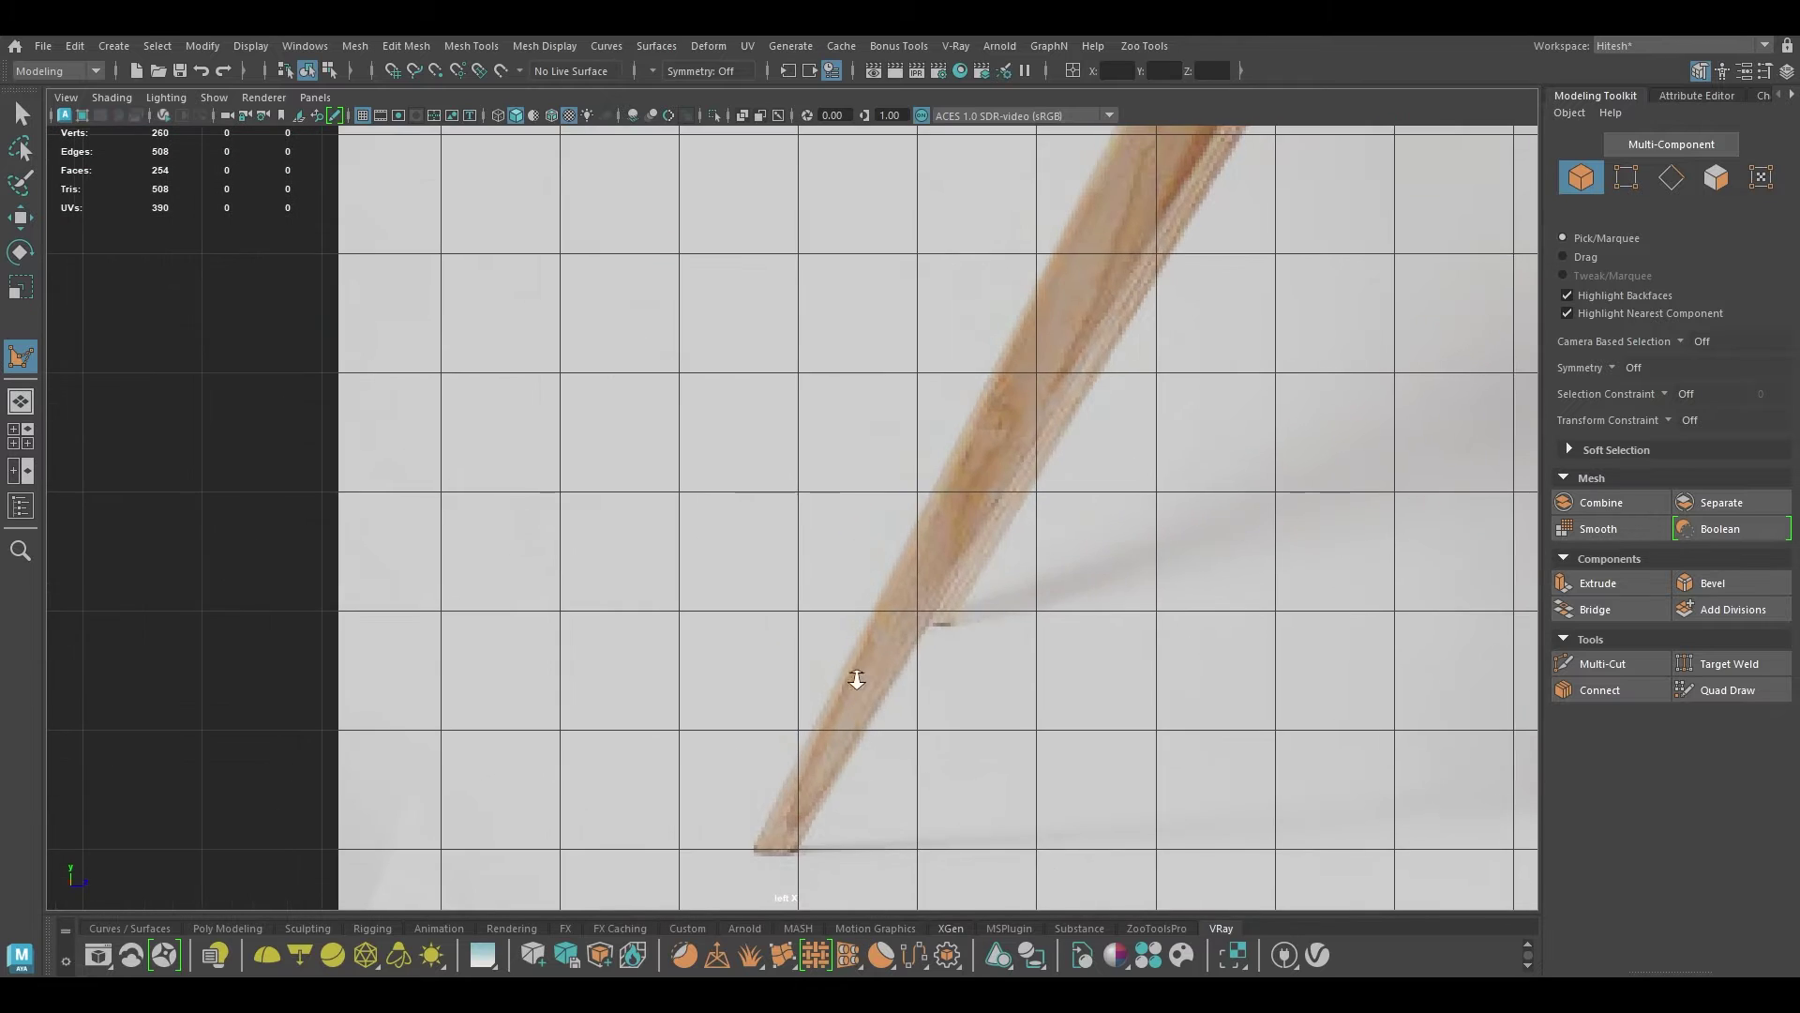
{"action": "right_click_drag", "start_coordinate": [852, 679], "coordinate": [878, 835], "text": "alt"}
{"action": "middle_click_drag", "start_coordinate": [878, 834], "coordinate": [900, 454], "text": "alt"}
{"action": "right_click_drag", "start_coordinate": [900, 454], "coordinate": [924, 824], "text": "alt"}
{"action": "middle_click_drag", "start_coordinate": [846, 747], "coordinate": [859, 709], "text": "alt"}
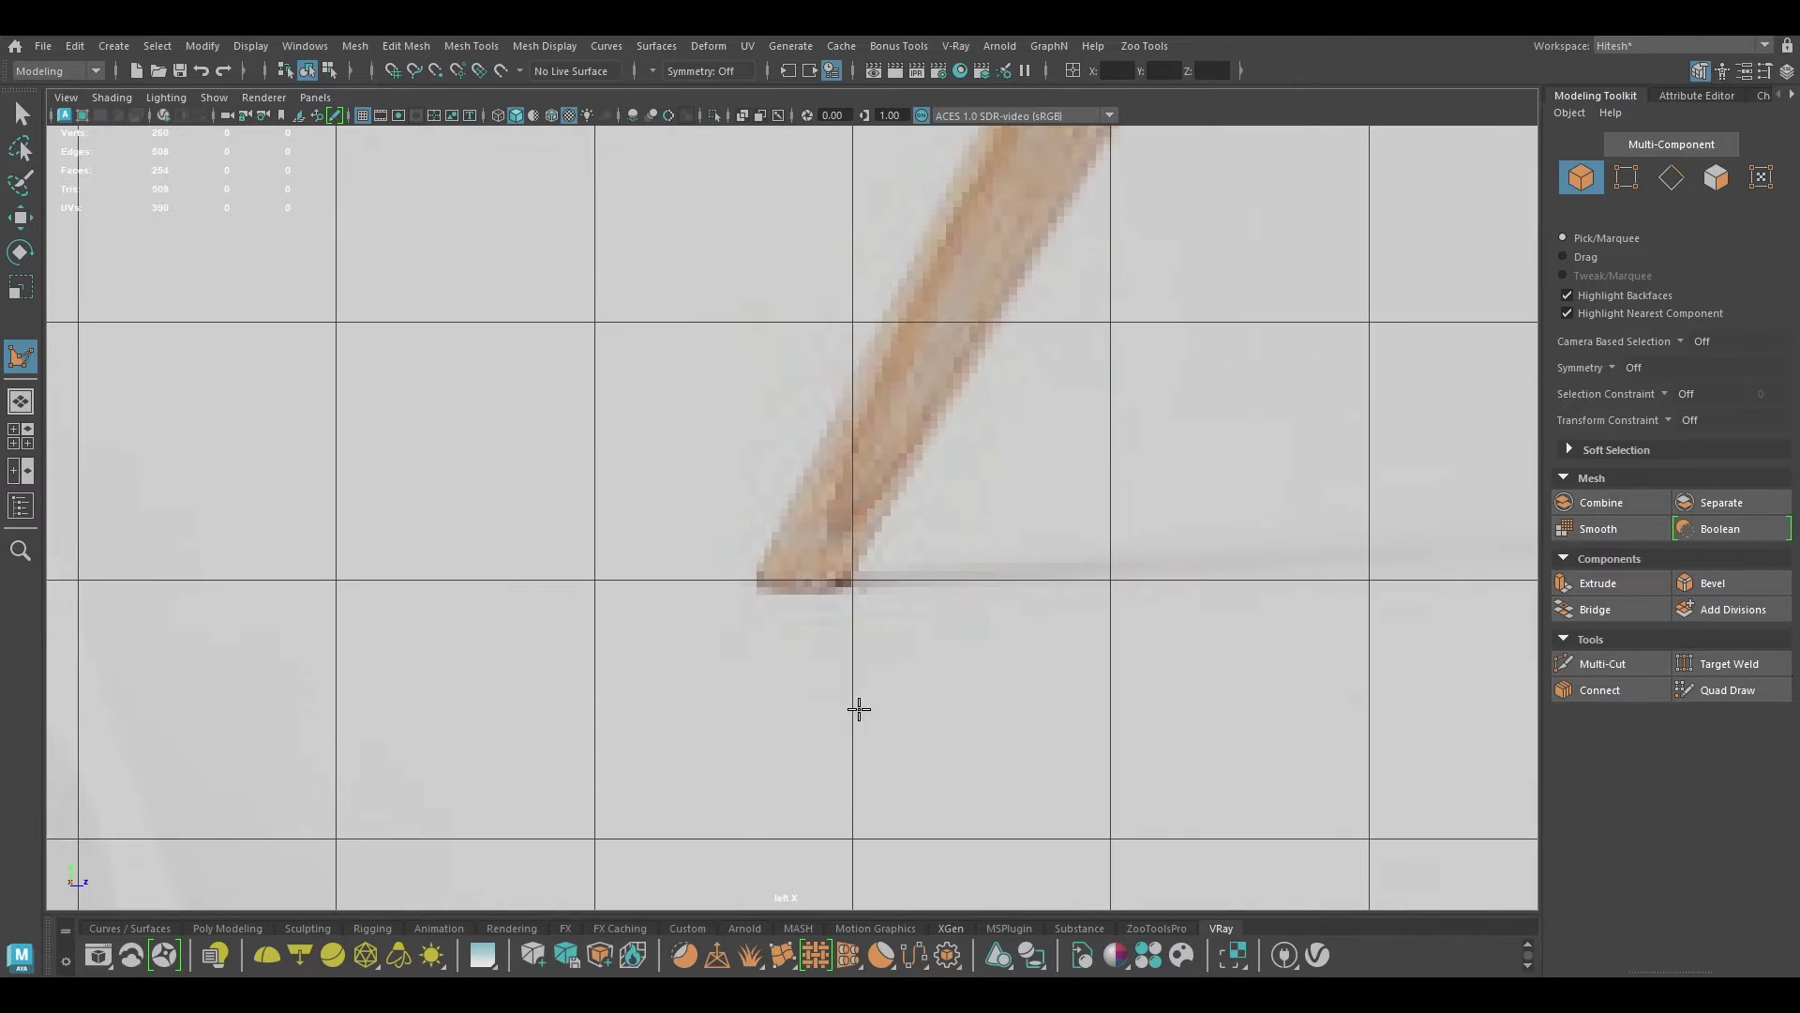
{"action": "left_click", "coordinate": [841, 589]}
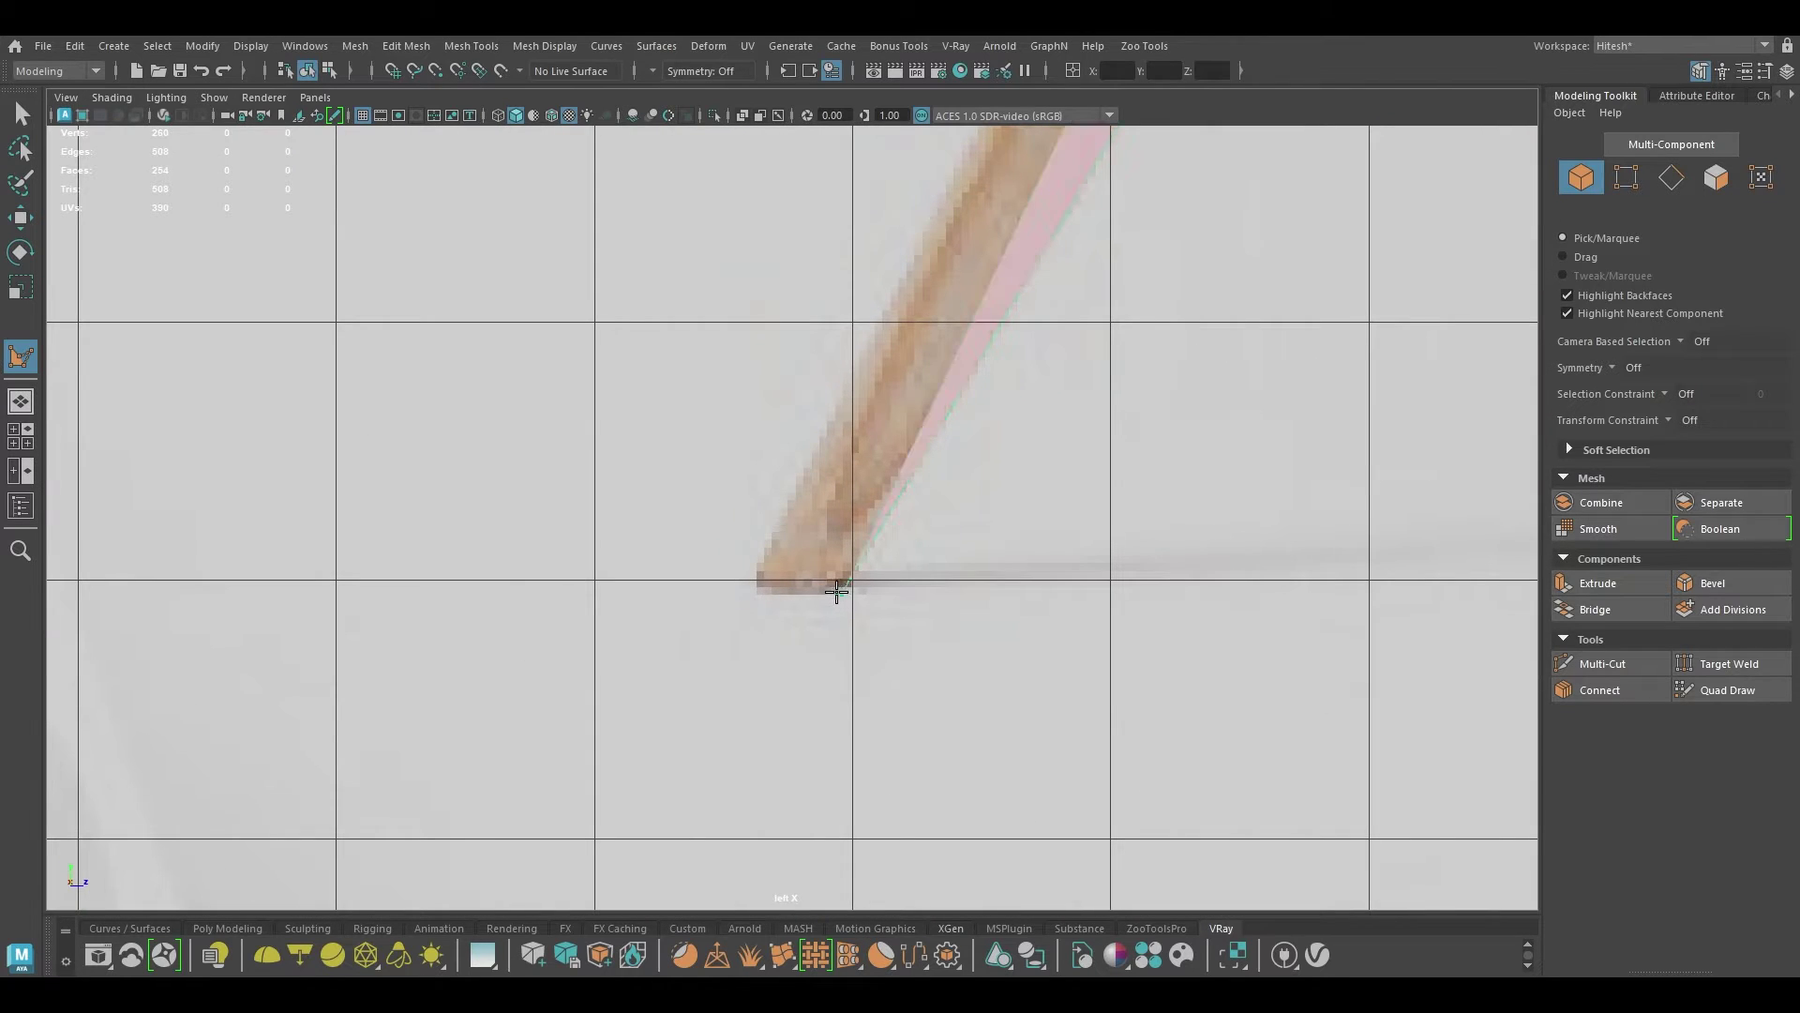
{"action": "left_click", "coordinate": [752, 590]}
{"action": "right_click_drag", "start_coordinate": [839, 755], "coordinate": [841, 353], "text": "alt"}
{"action": "middle_click_drag", "start_coordinate": [840, 365], "coordinate": [614, 930], "text": "alt"}
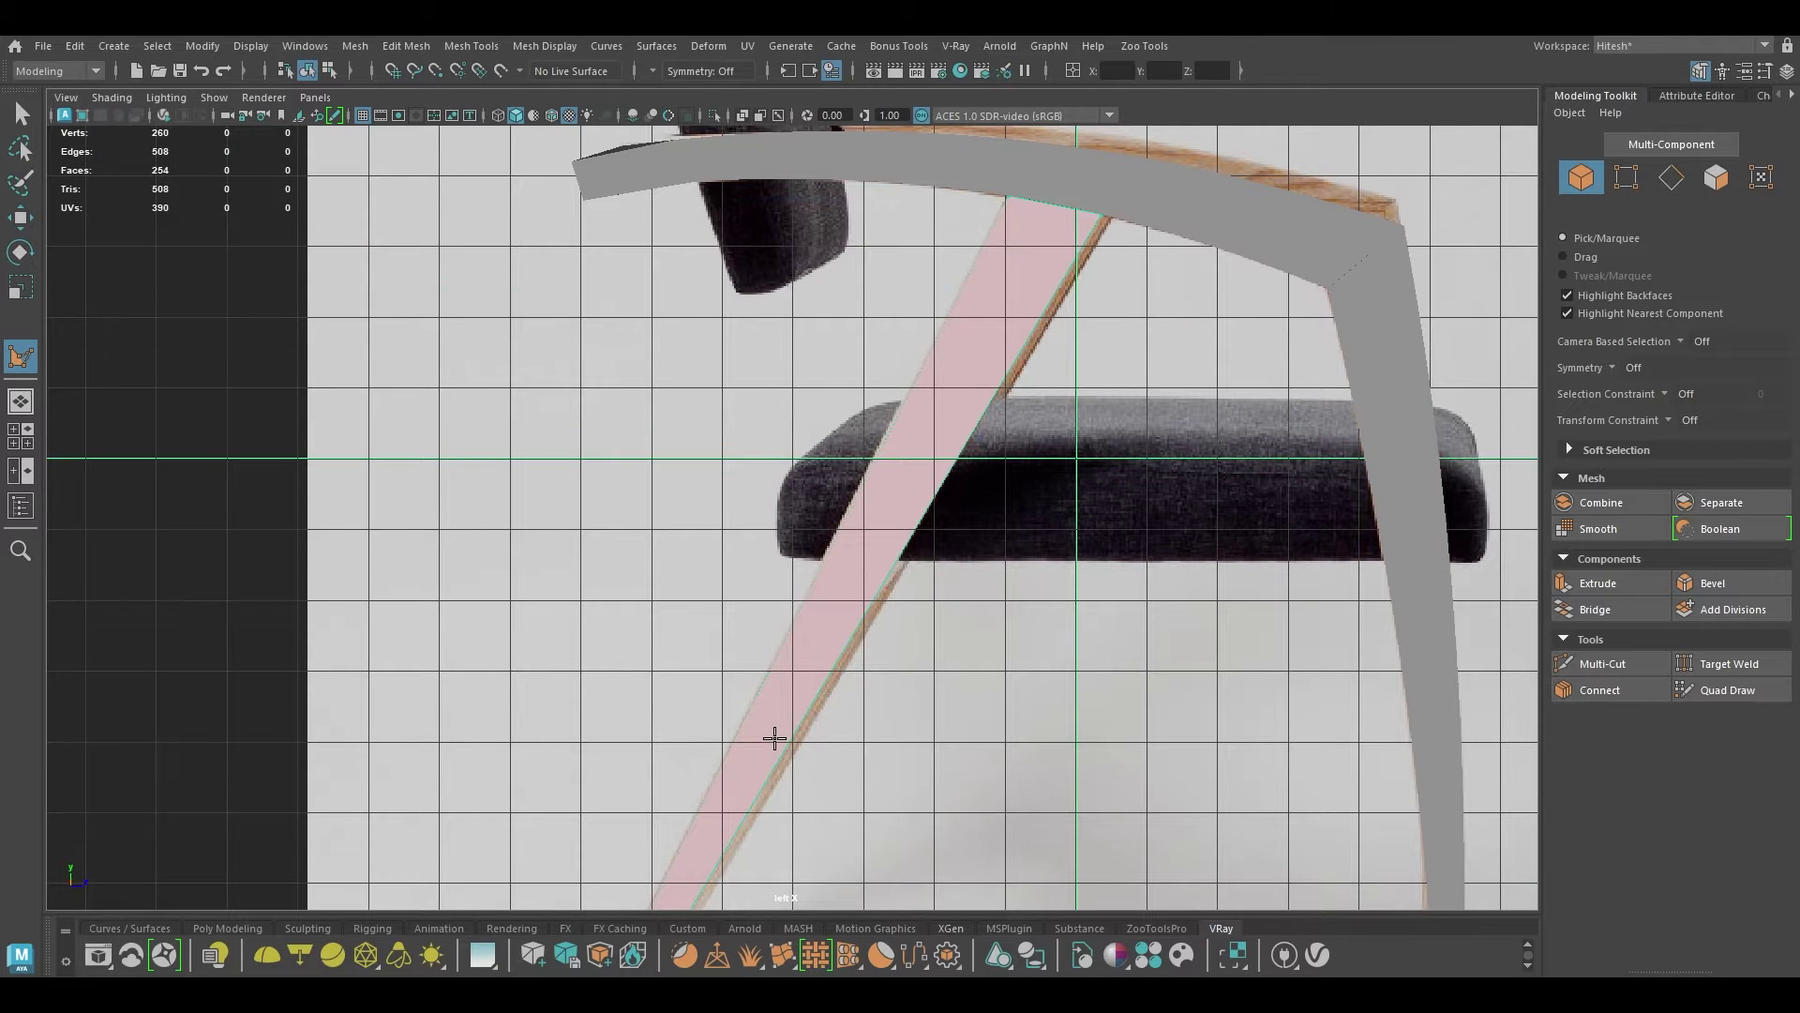
{"action": "key", "text": "w"}
{"action": "key", "text": "4"}
{"action": "key", "text": "f"}
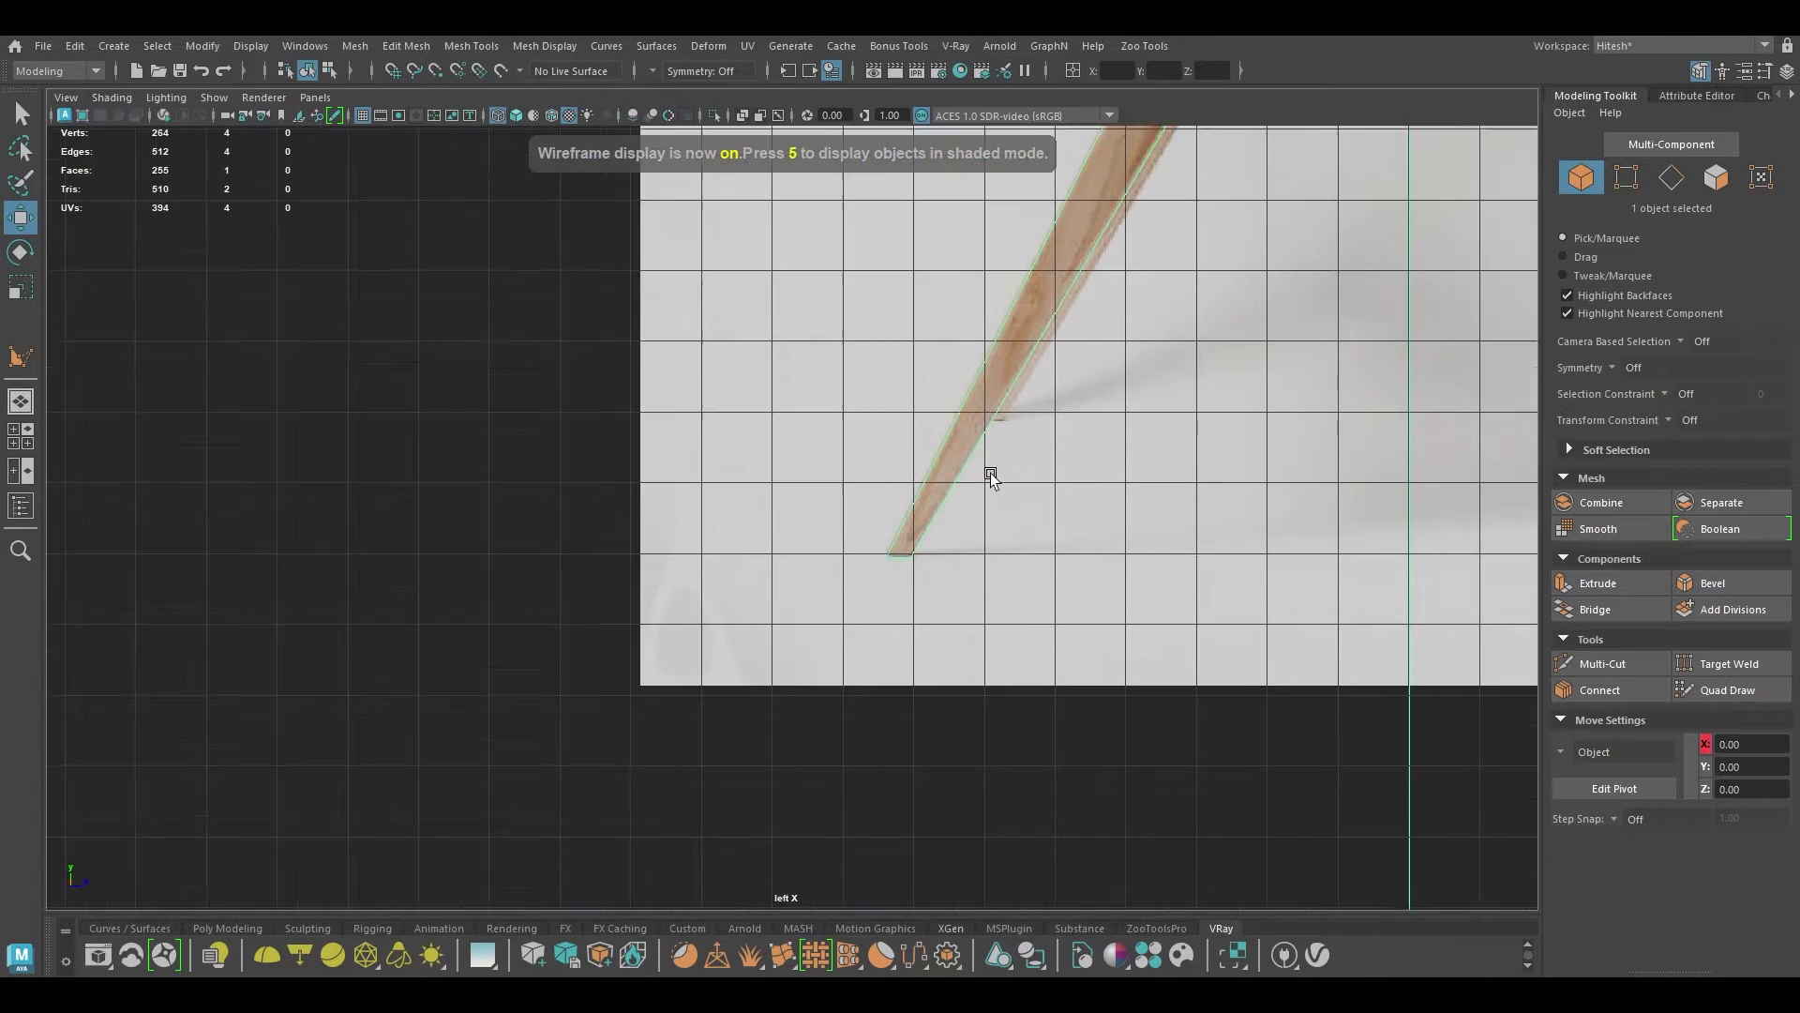
Step: Extrude the rear leg face with a thickness of 0.75
{"action": "middle_click_drag", "start_coordinate": [990, 472], "coordinate": [865, 799], "text": "alt"}
{"action": "key", "text": "space"}
{"action": "left_click_drag", "start_coordinate": [916, 527], "coordinate": [954, 384]}
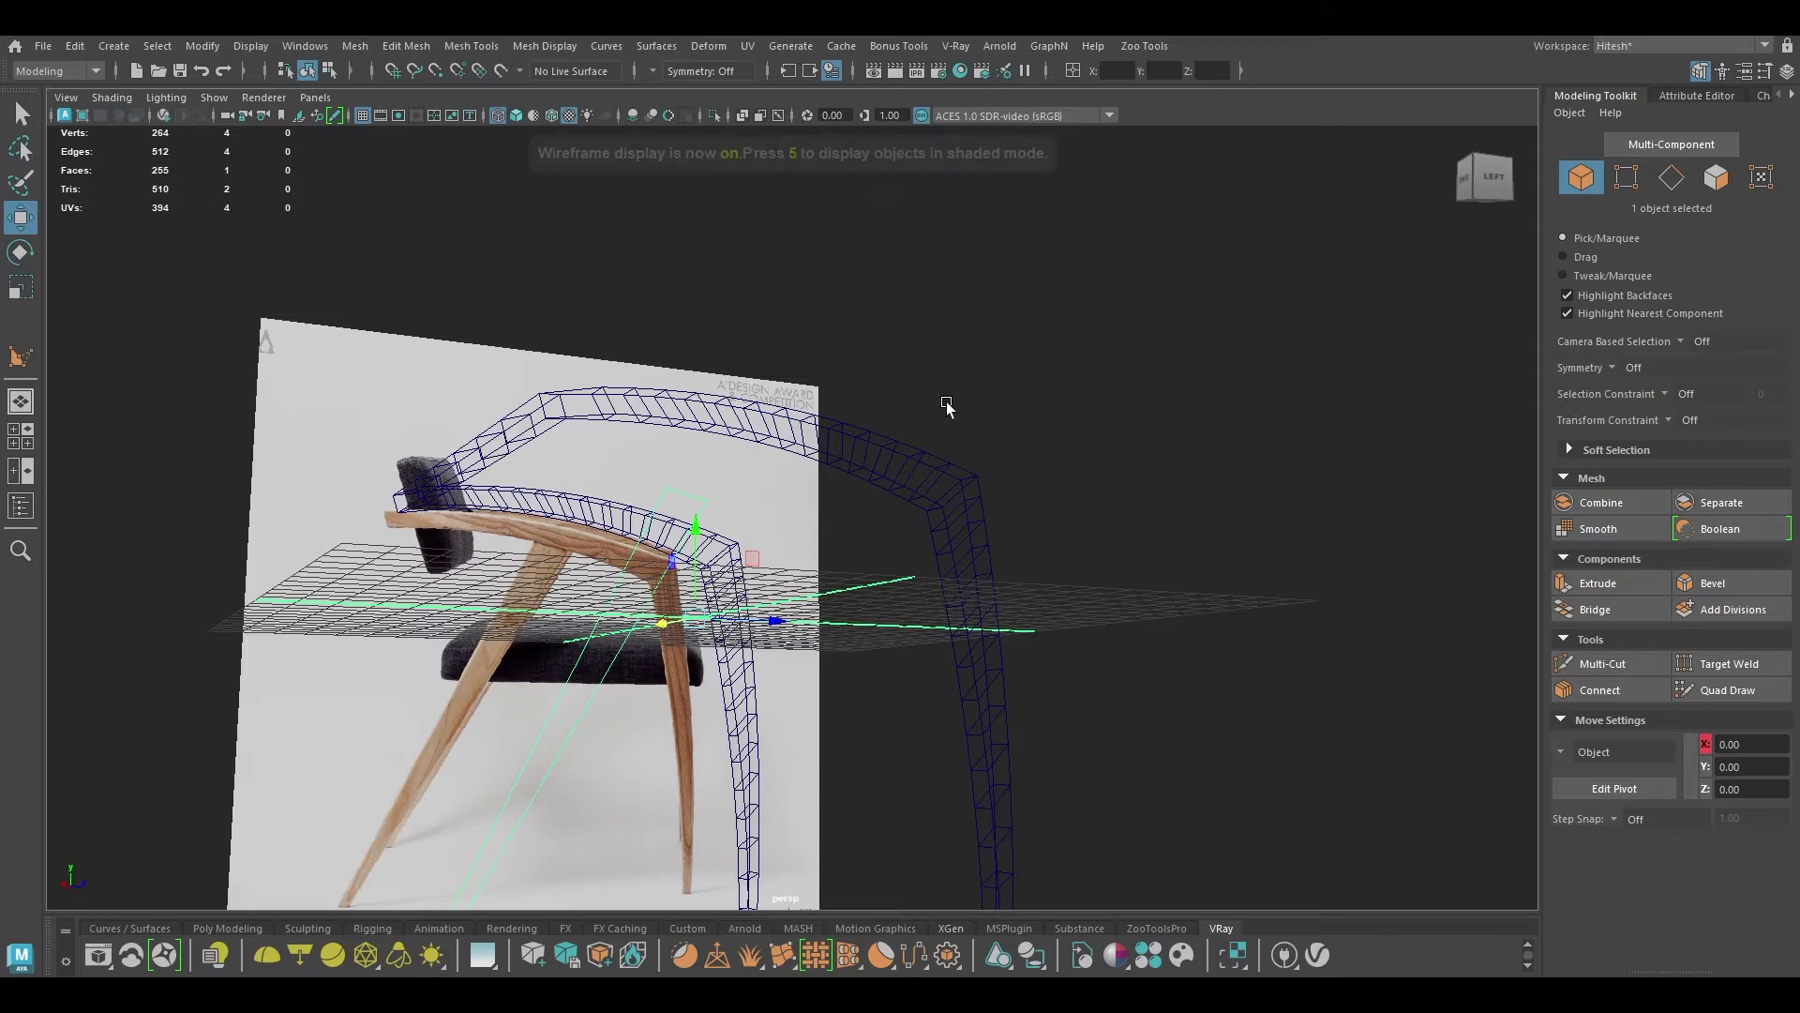
{"action": "key", "text": "f"}
{"action": "key", "text": "6"}
{"action": "left_click_drag", "start_coordinate": [931, 538], "coordinate": [688, 578], "text": "alt"}
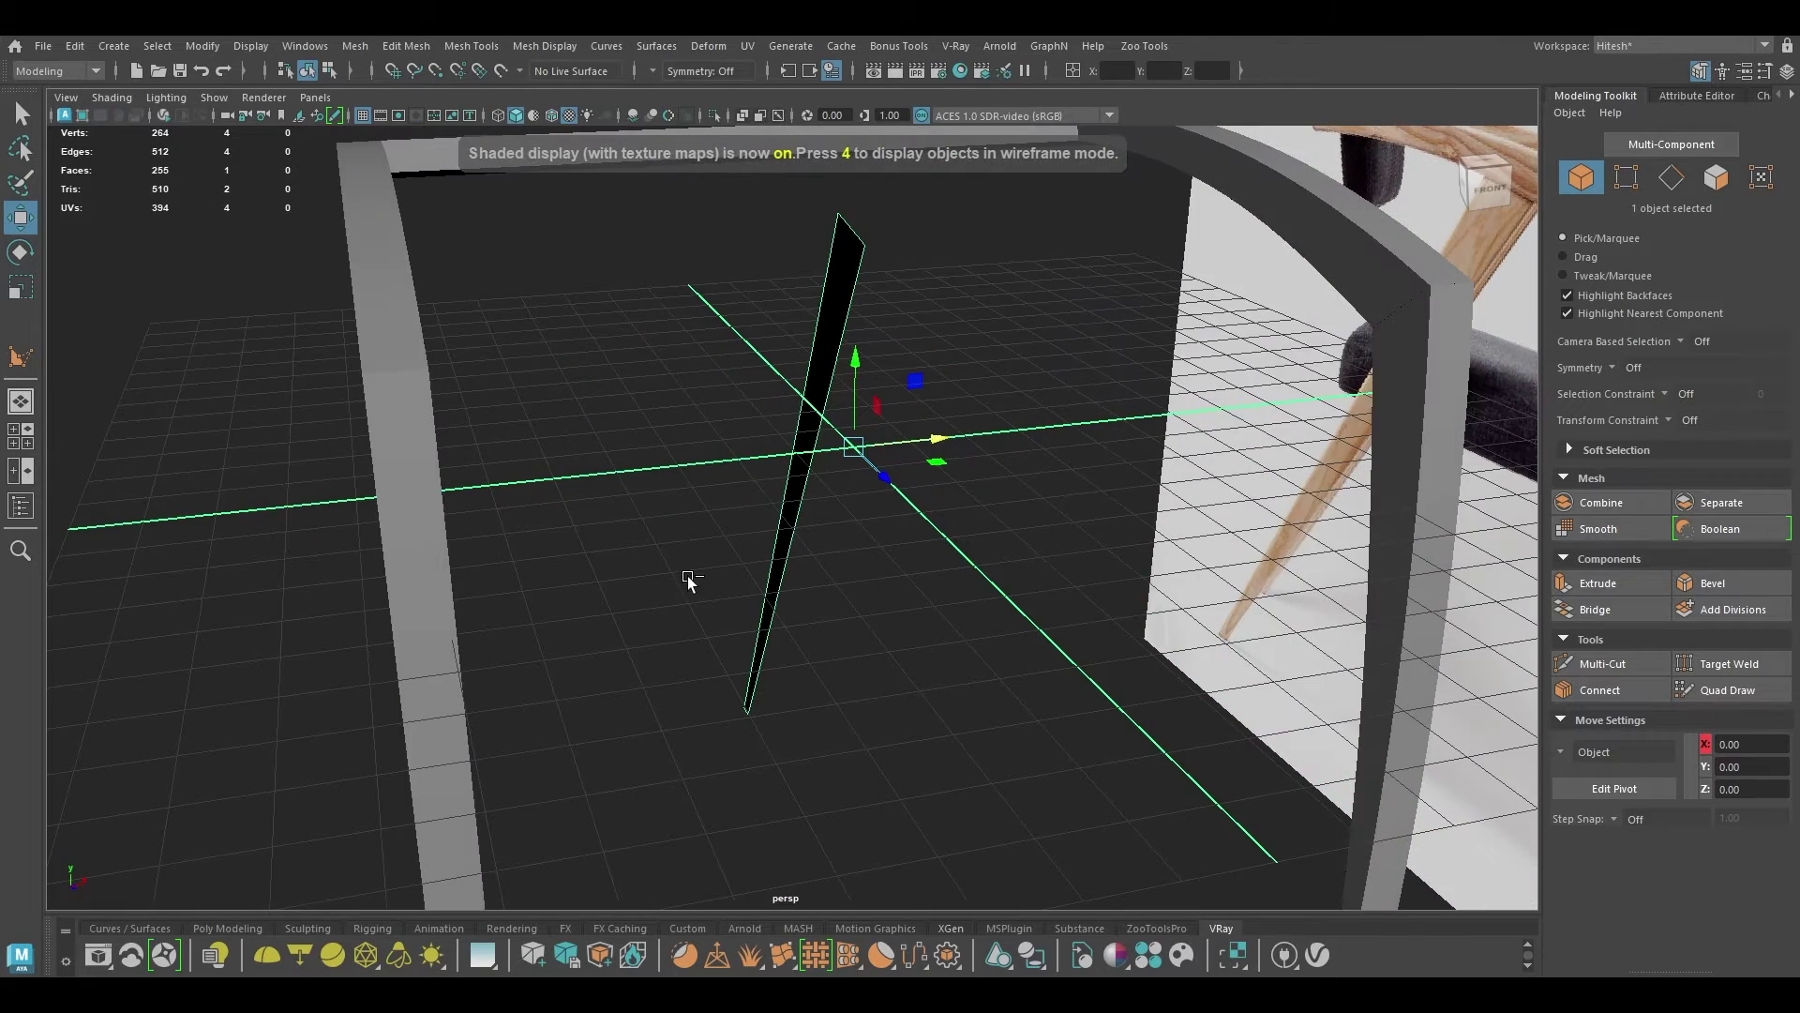
{"action": "key", "text": "ctrl+e"}
{"action": "left_click_drag", "start_coordinate": [1236, 676], "coordinate": [1322, 671]}
{"action": "left_click", "coordinate": [1516, 674]}
{"action": "type", "text": "0."}
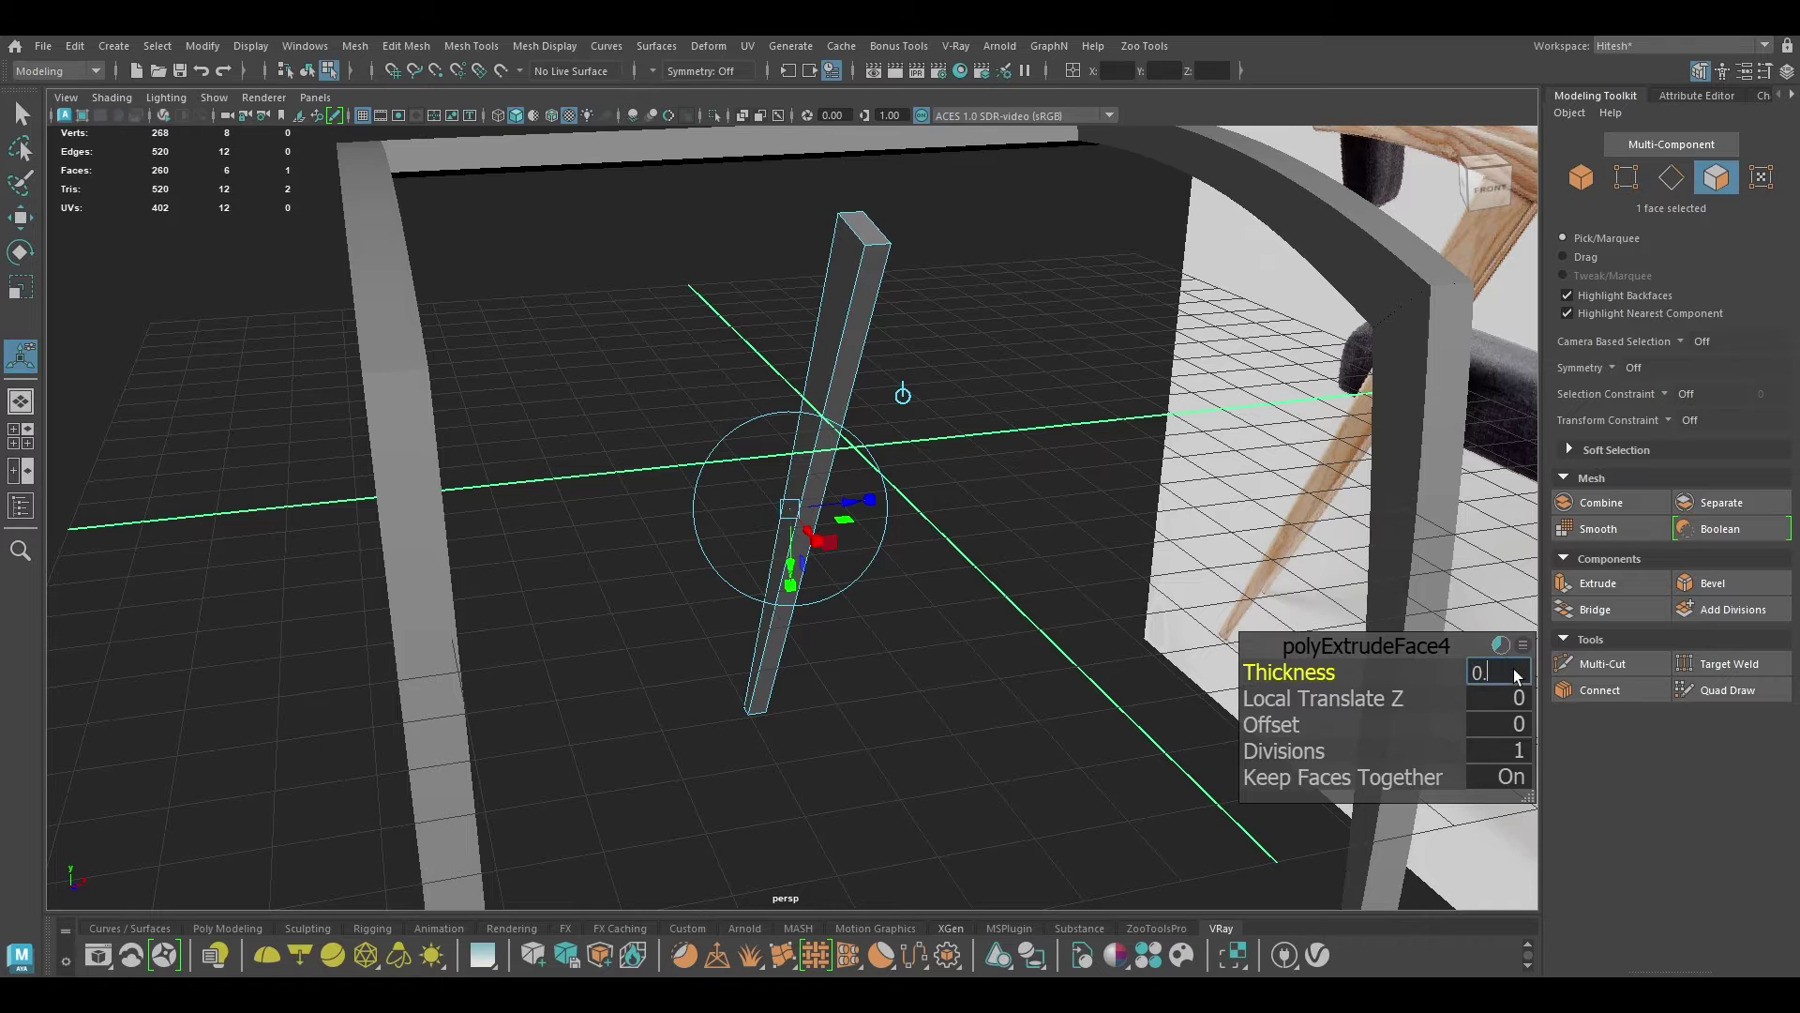
{"action": "type", "text": "75"}
{"action": "key", "text": "Return"}
{"action": "key", "text": "w"}
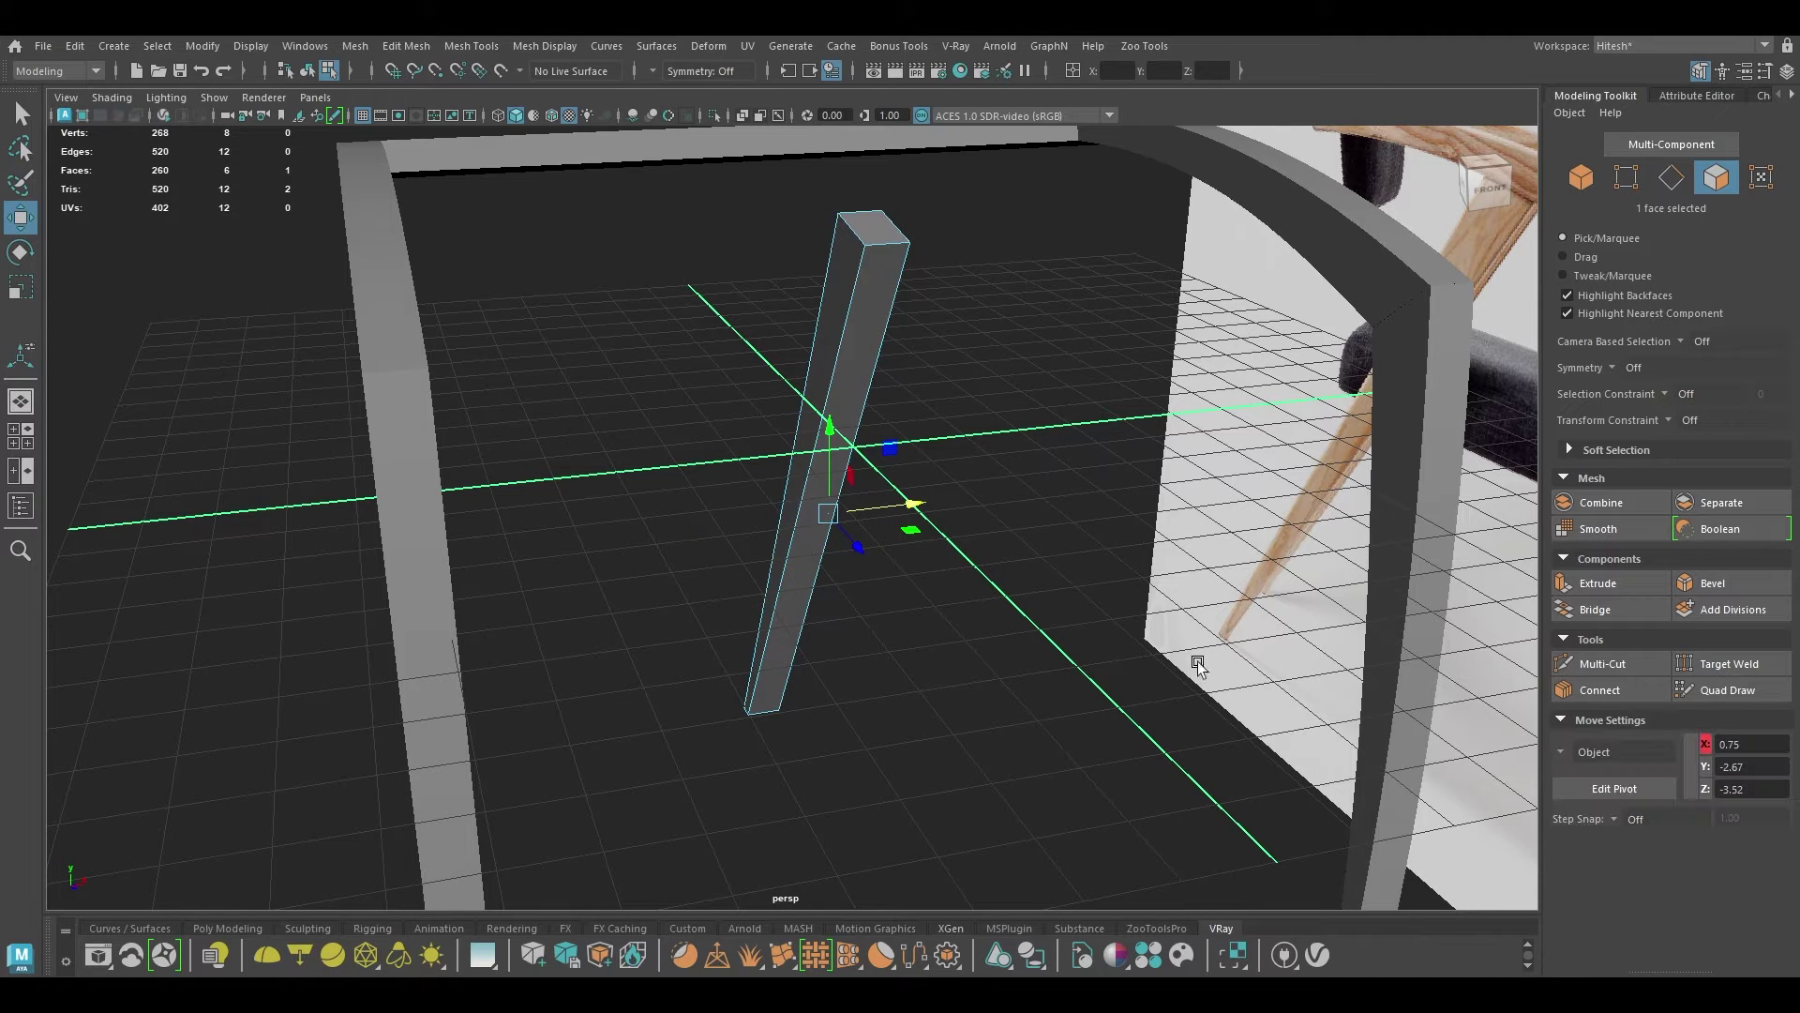
Step: Move the rear leg under the armrest on the negative X side to about X -7.69, aligning it in the top view
{"action": "left_click_drag", "start_coordinate": [1194, 656], "coordinate": [727, 547], "text": "alt"}
{"action": "right_click_drag", "start_coordinate": [723, 443], "coordinate": [825, 413]}
{"action": "key", "text": "space"}
{"action": "left_click_drag", "start_coordinate": [860, 405], "coordinate": [756, 434]}
{"action": "key", "text": "f"}
{"action": "right_click_drag", "start_coordinate": [948, 555], "coordinate": [731, 415], "text": "alt"}
{"action": "left_click_drag", "start_coordinate": [857, 615], "coordinate": [587, 346]}
{"action": "key", "text": "space"}
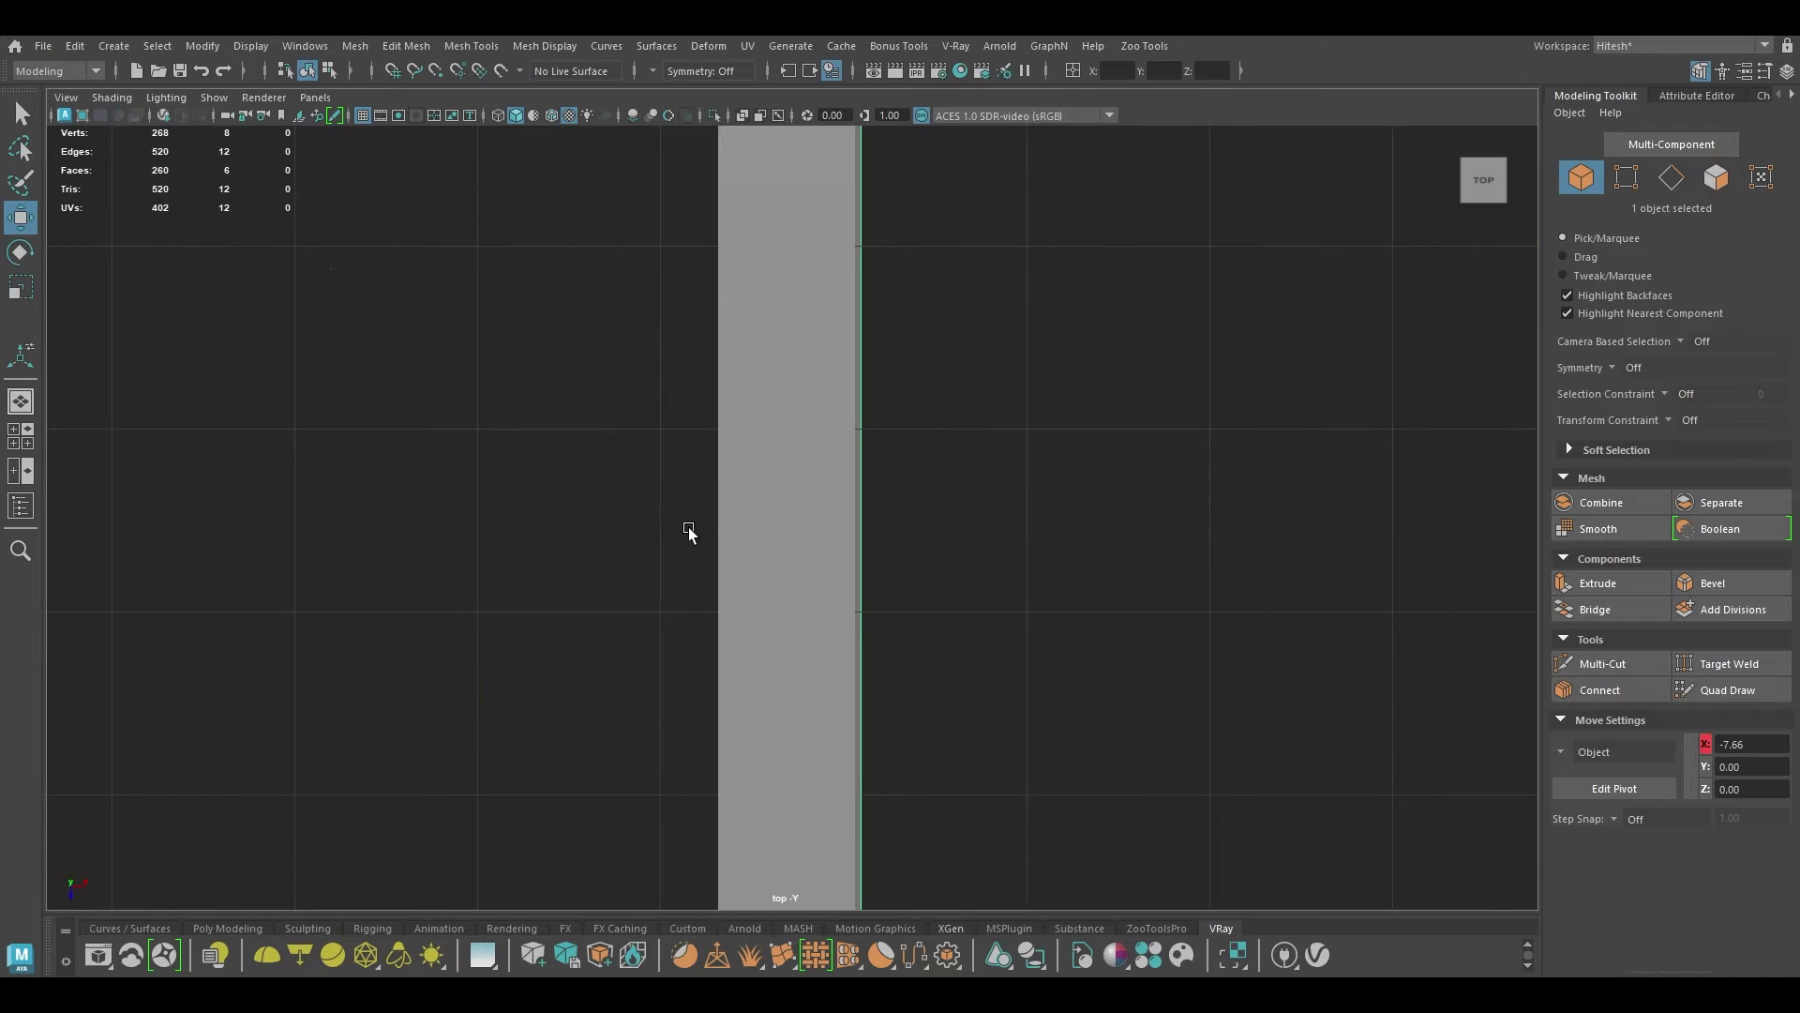
{"action": "right_click_drag", "start_coordinate": [688, 532], "coordinate": [1013, 627], "text": "alt"}
{"action": "key", "text": "4"}
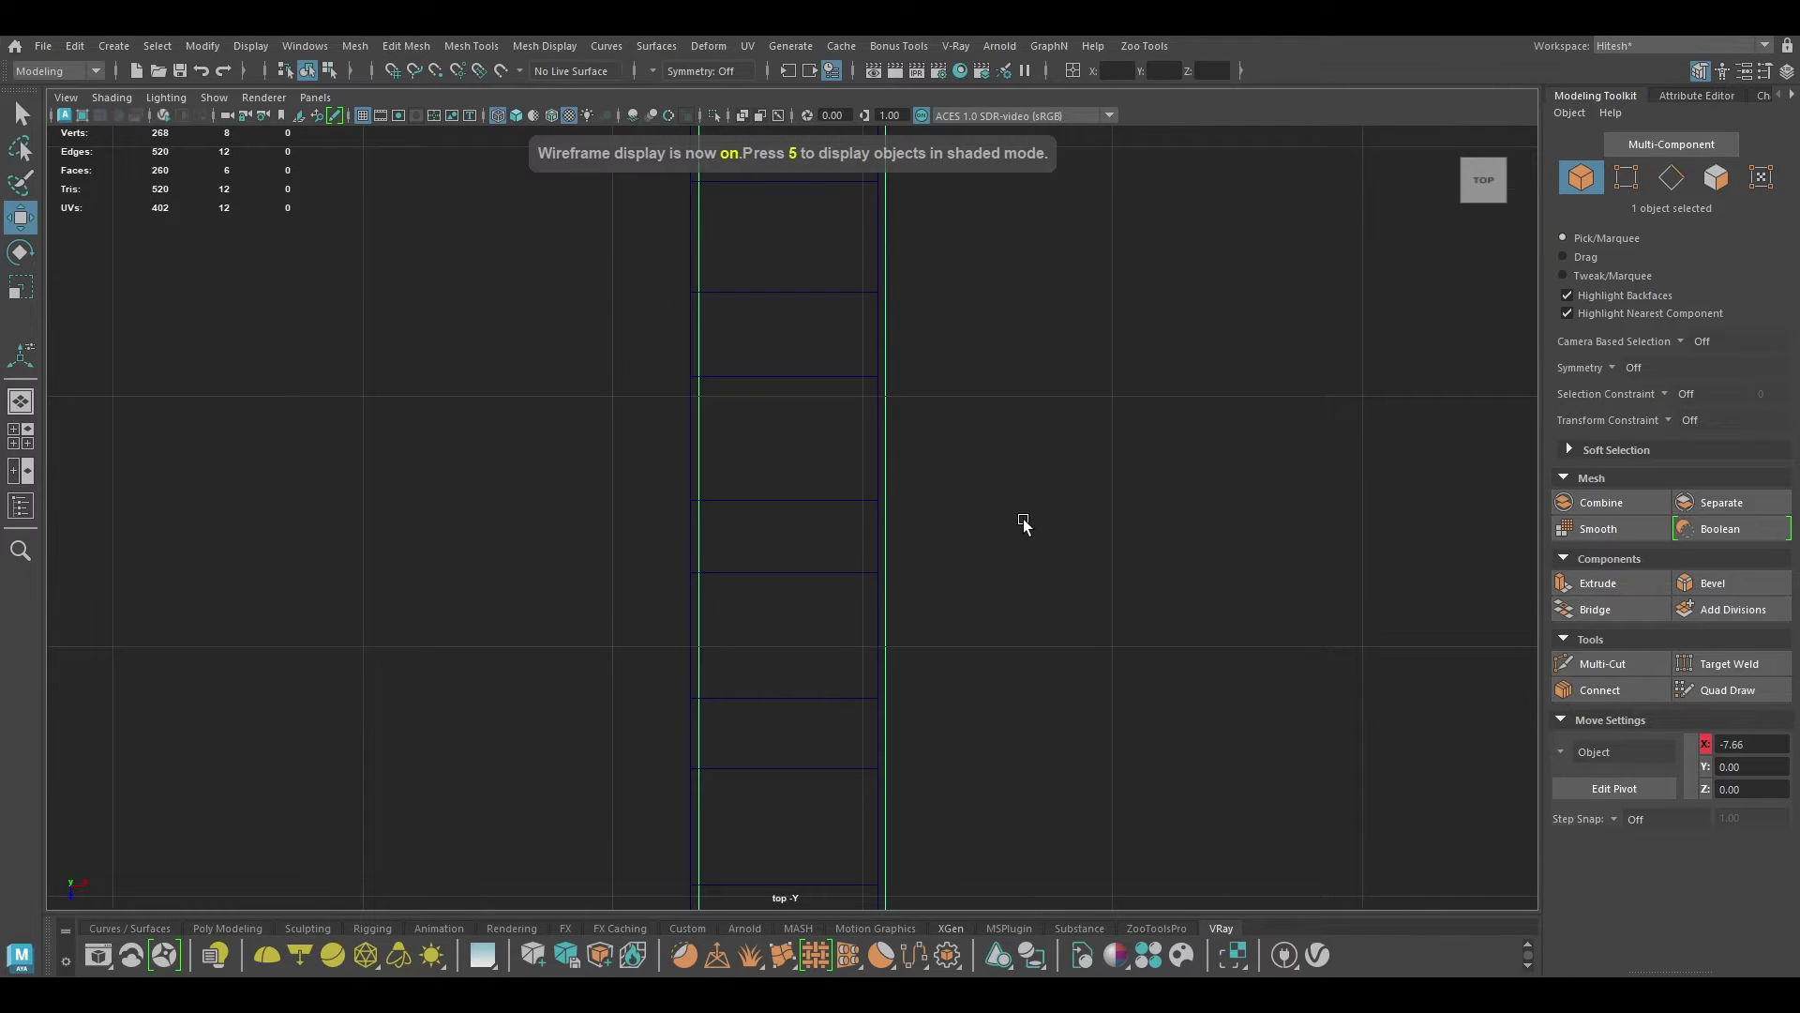
{"action": "middle_click_drag", "start_coordinate": [1024, 523], "coordinate": [1016, 521]}
{"action": "key", "text": "space"}
{"action": "left_click_drag", "start_coordinate": [1016, 521], "coordinate": [1007, 439]}
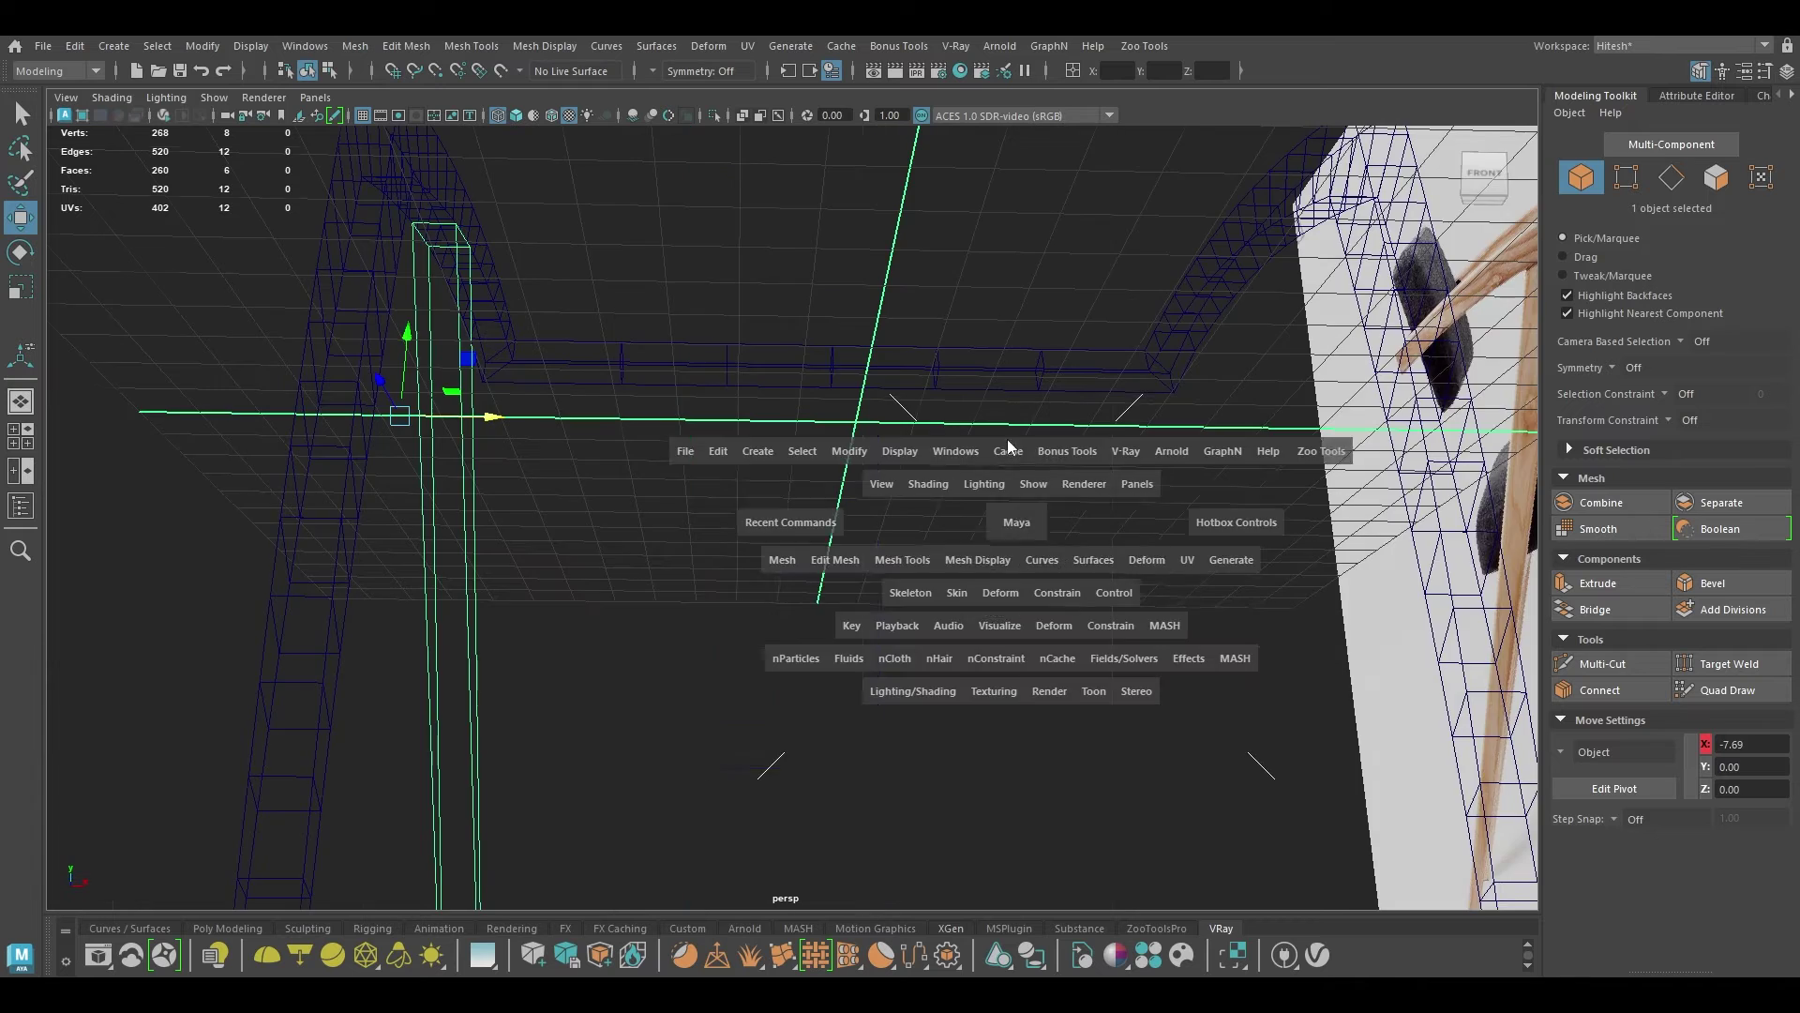
Step: Move the rear leg's pivot to the world origin in the top view
{"action": "key", "text": "a"}
{"action": "key", "text": "space"}
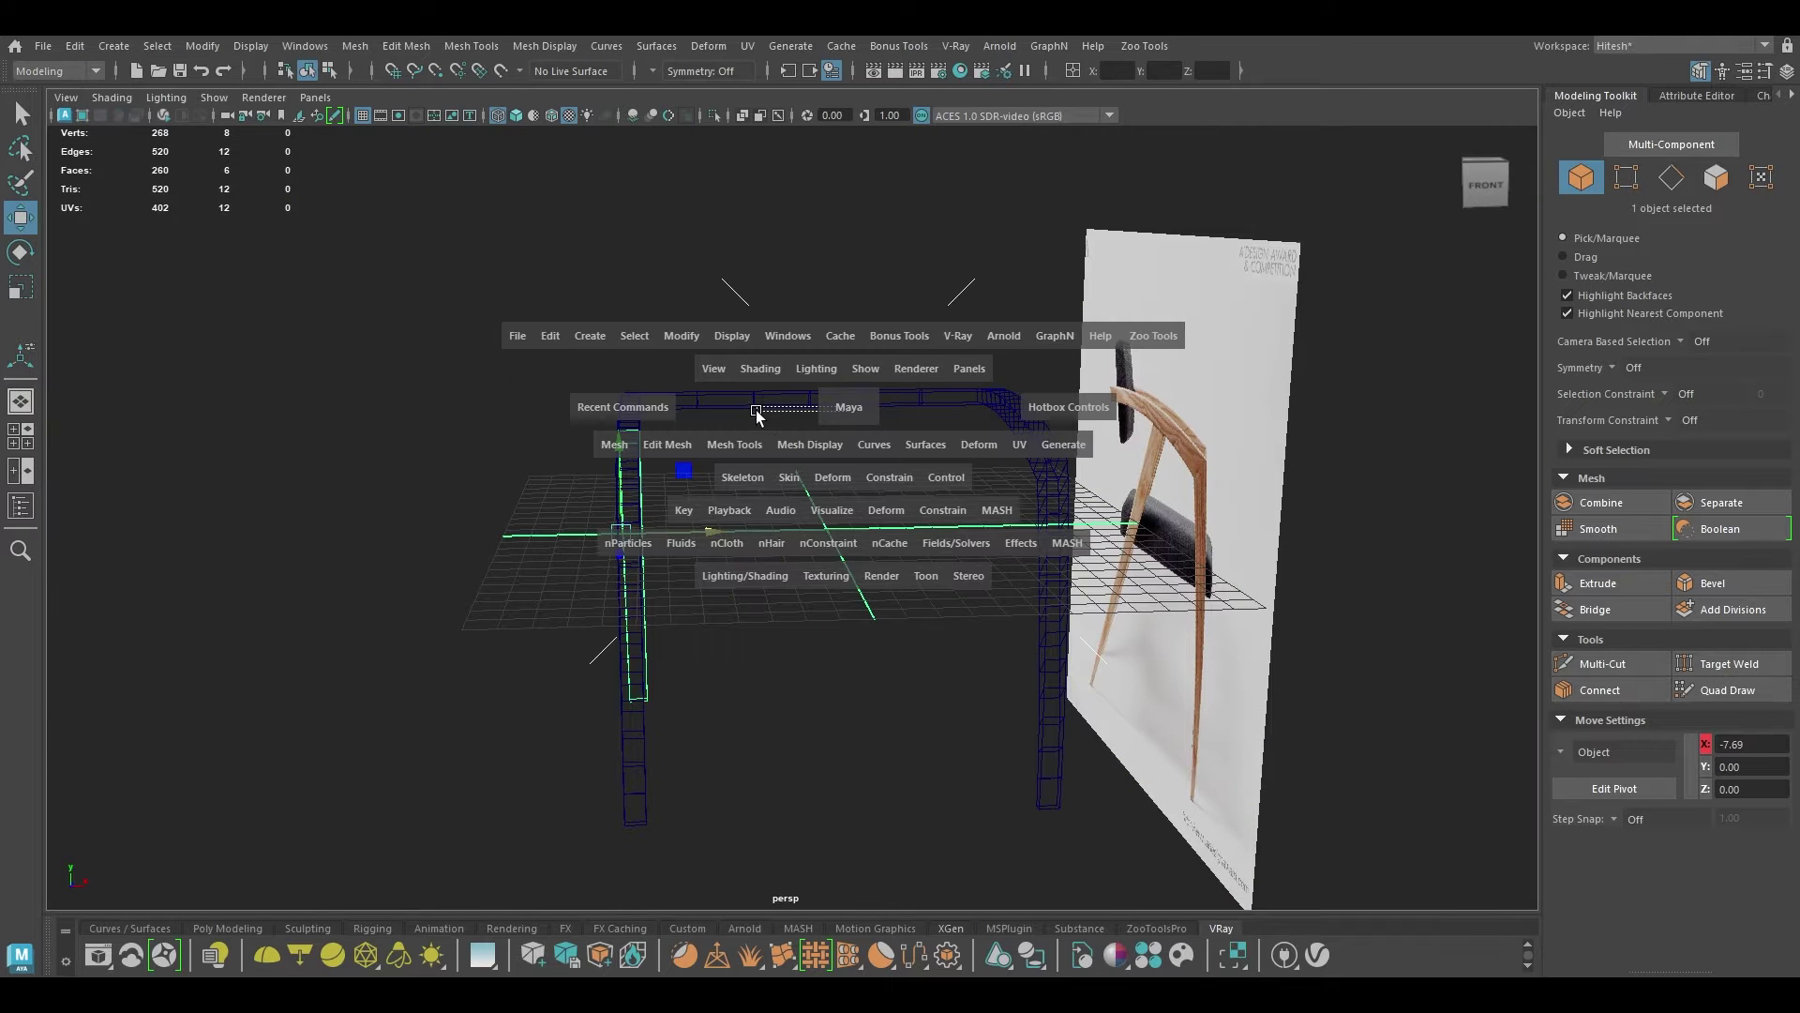
{"action": "key", "text": "space"}
{"action": "left_click_drag", "start_coordinate": [755, 409], "coordinate": [716, 398]}
{"action": "right_click_drag", "start_coordinate": [1041, 371], "coordinate": [850, 160], "text": "alt"}
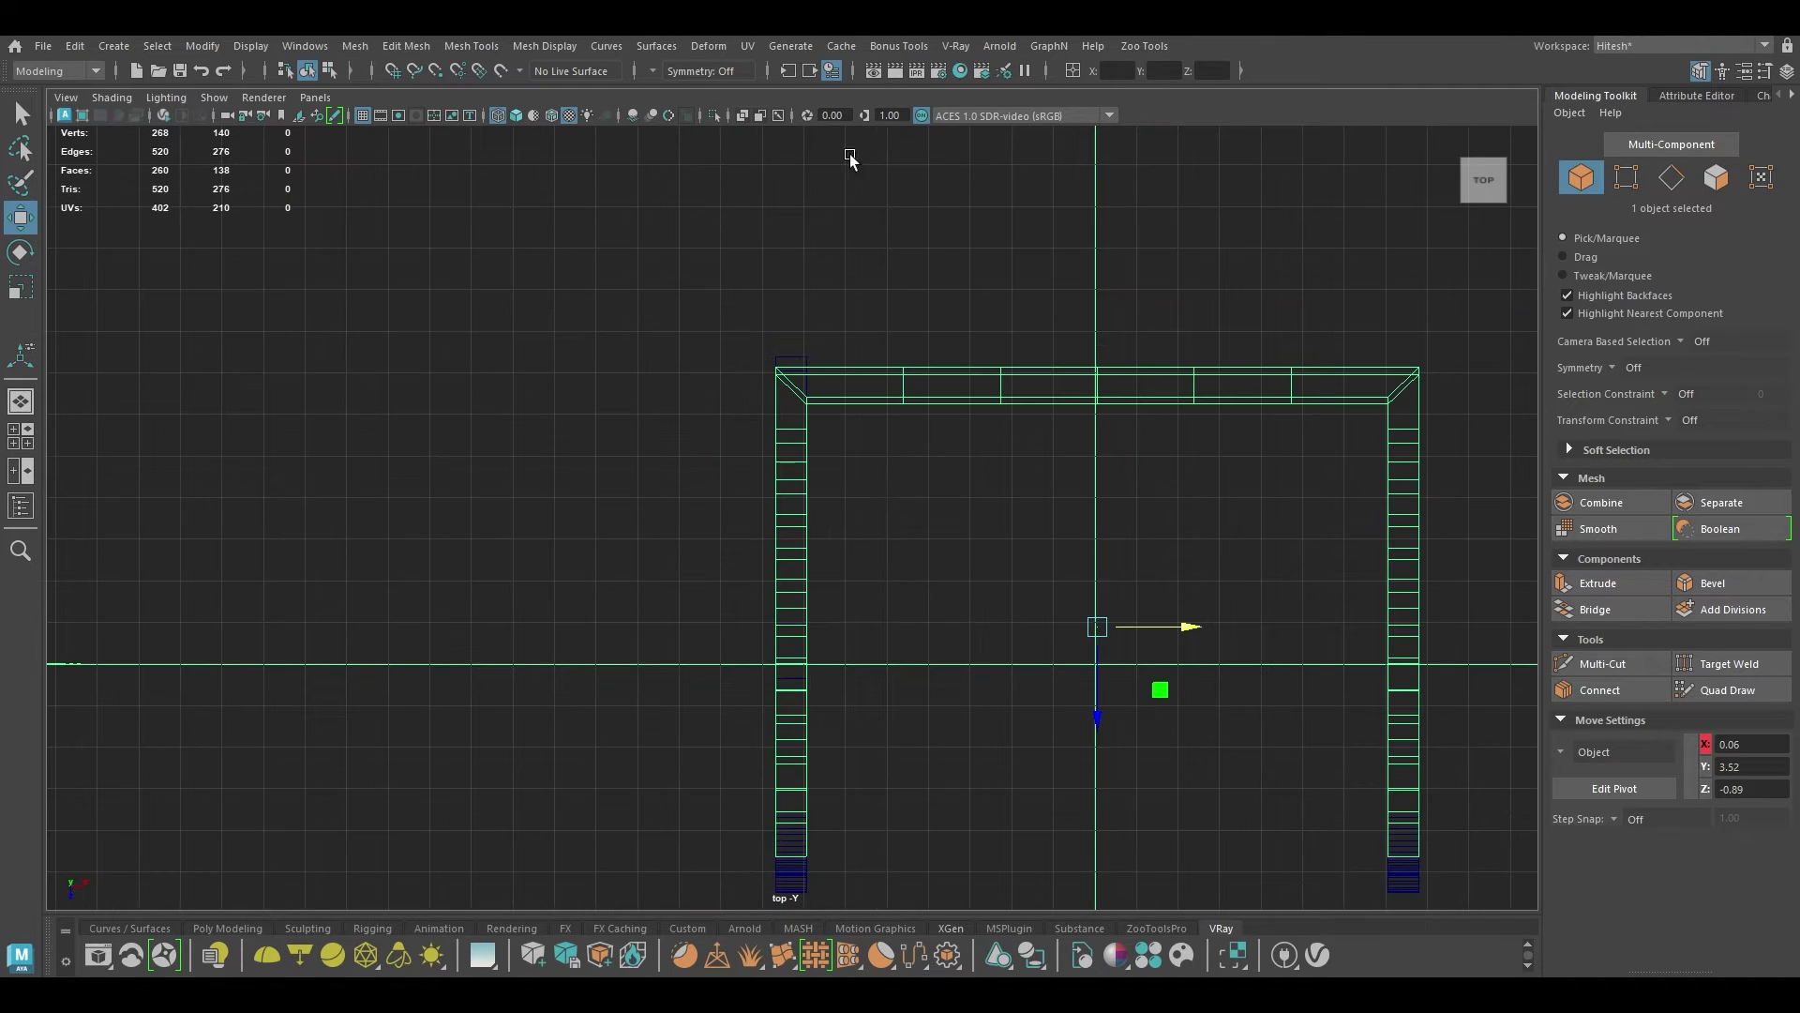
{"action": "left_click_drag", "start_coordinate": [915, 506], "coordinate": [627, 664]}
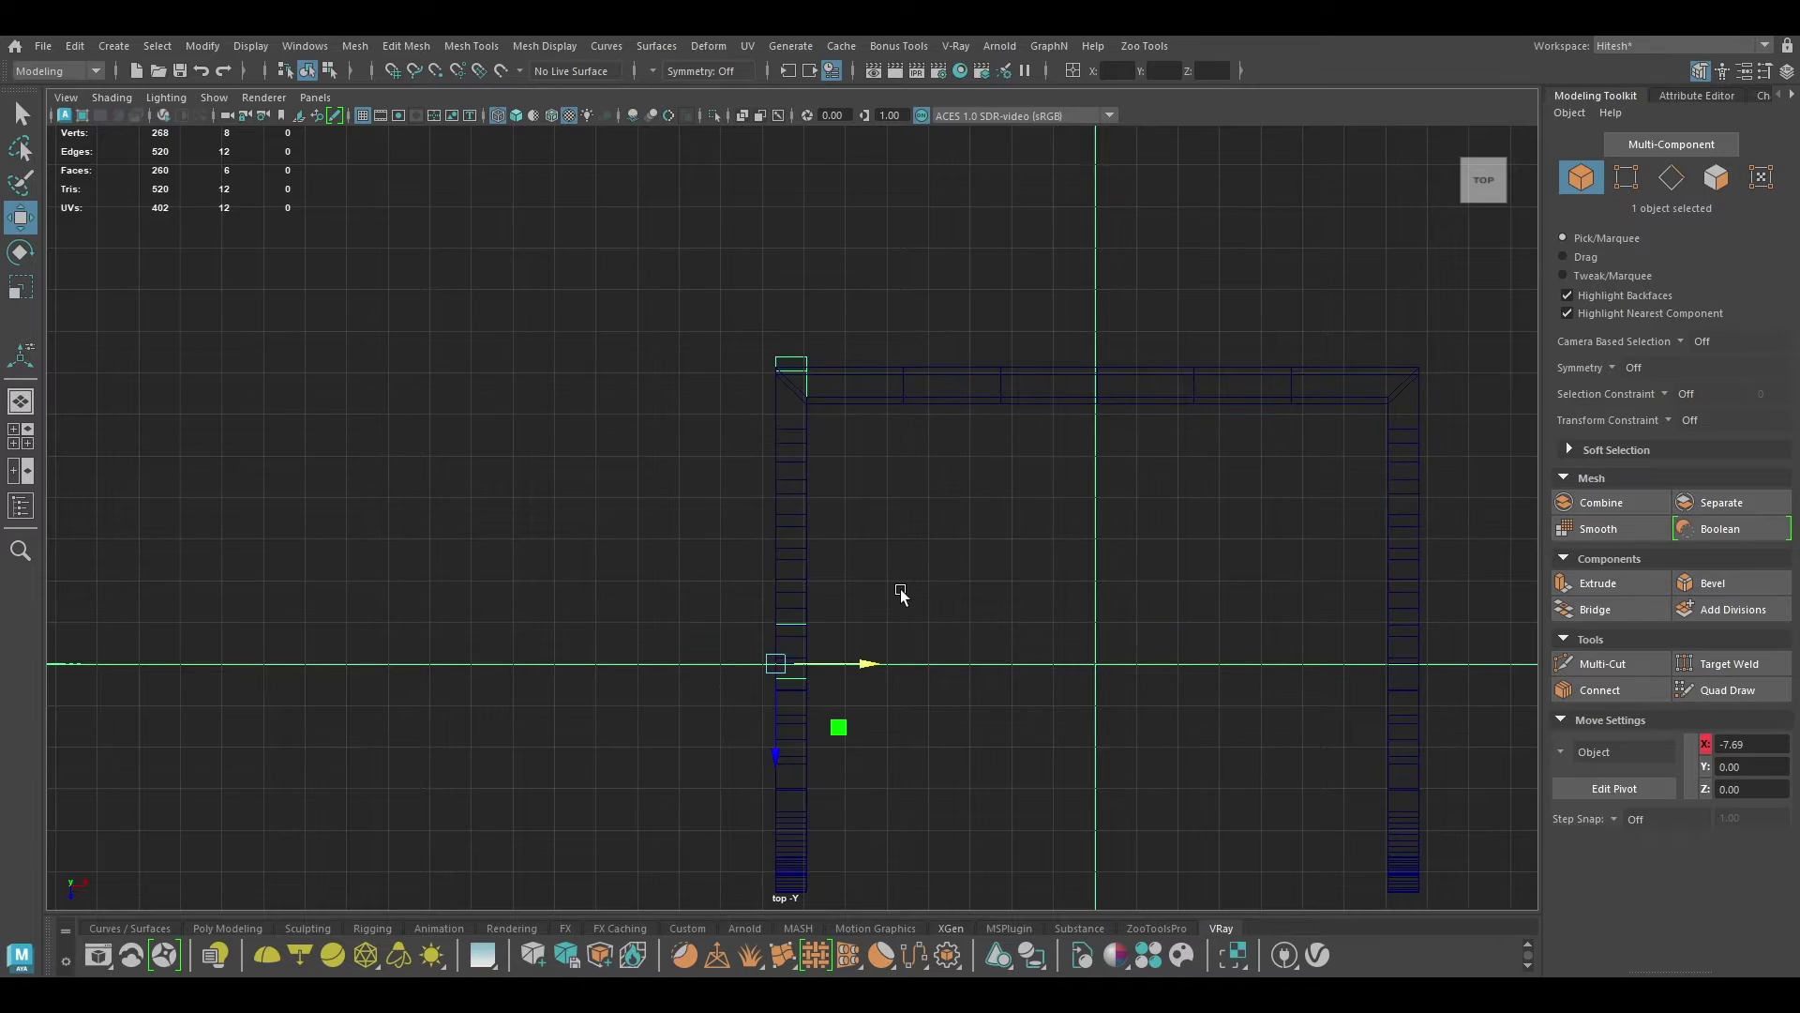
{"action": "middle_click_drag", "start_coordinate": [900, 591], "coordinate": [891, 508], "text": "alt"}
{"action": "key", "text": "space"}
{"action": "left_click_drag", "start_coordinate": [891, 508], "coordinate": [975, 494]}
{"action": "key", "text": "space"}
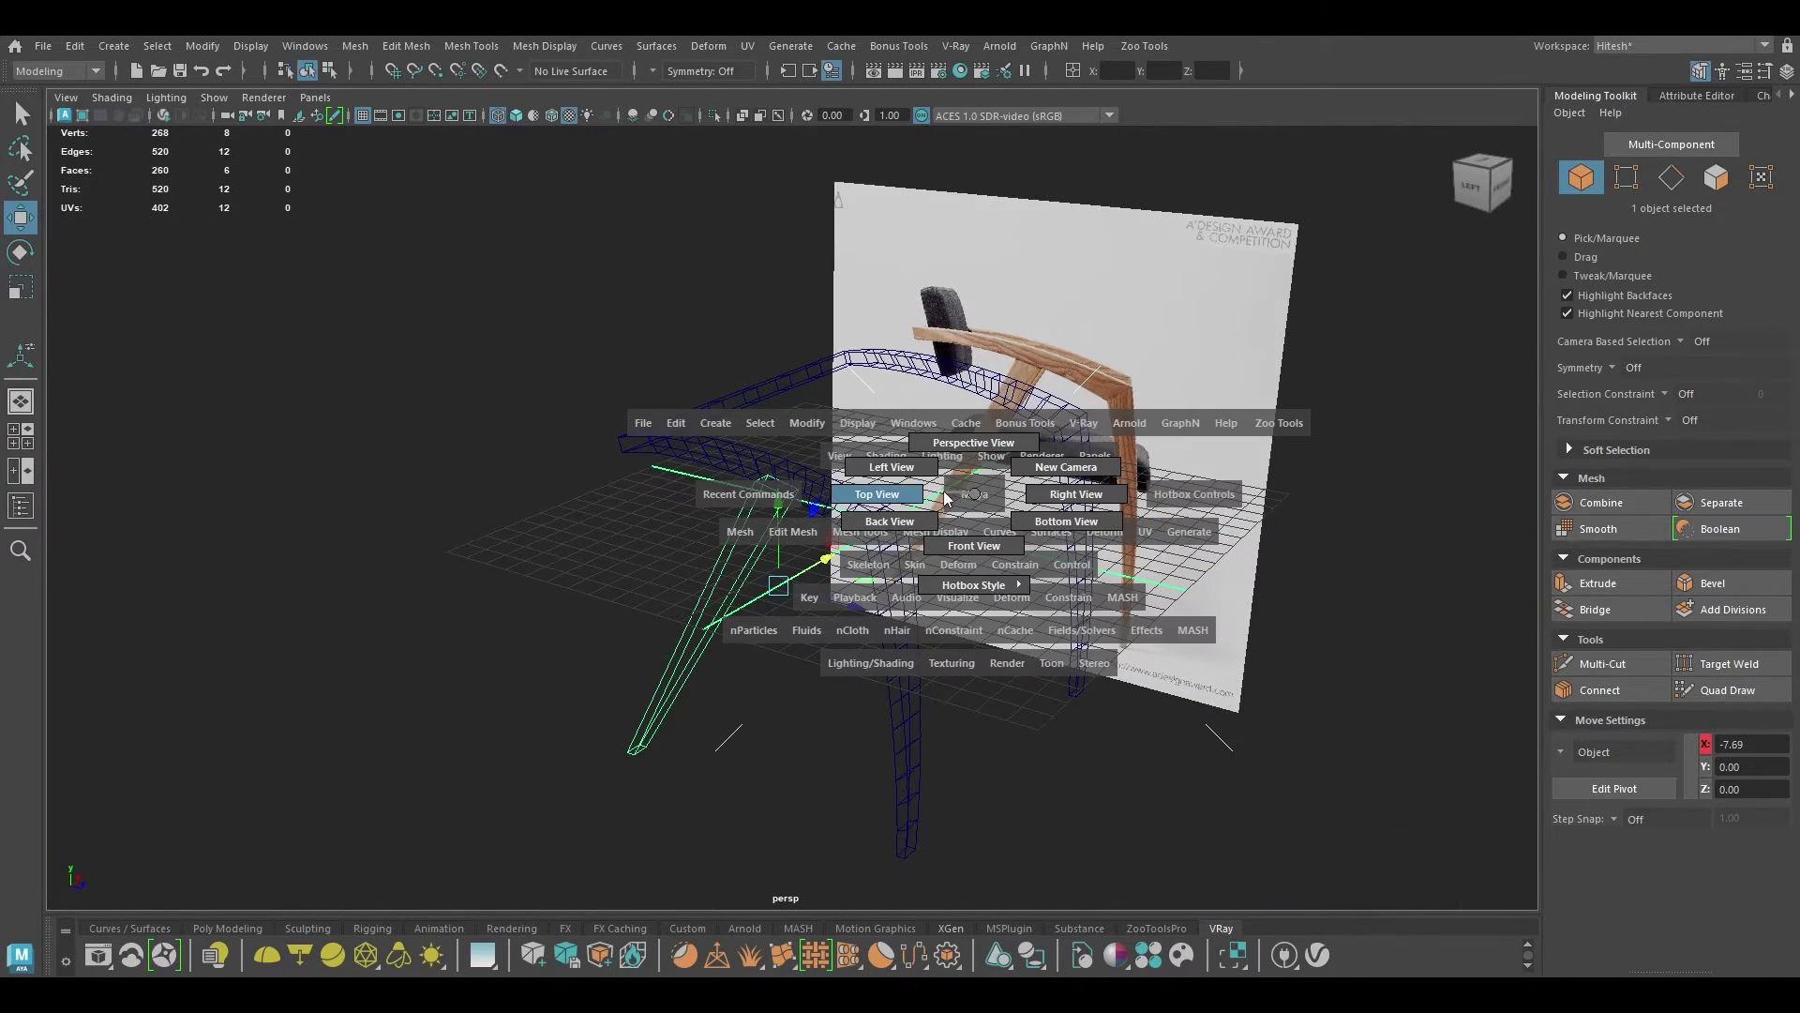
{"action": "left_click", "coordinate": [878, 495]}
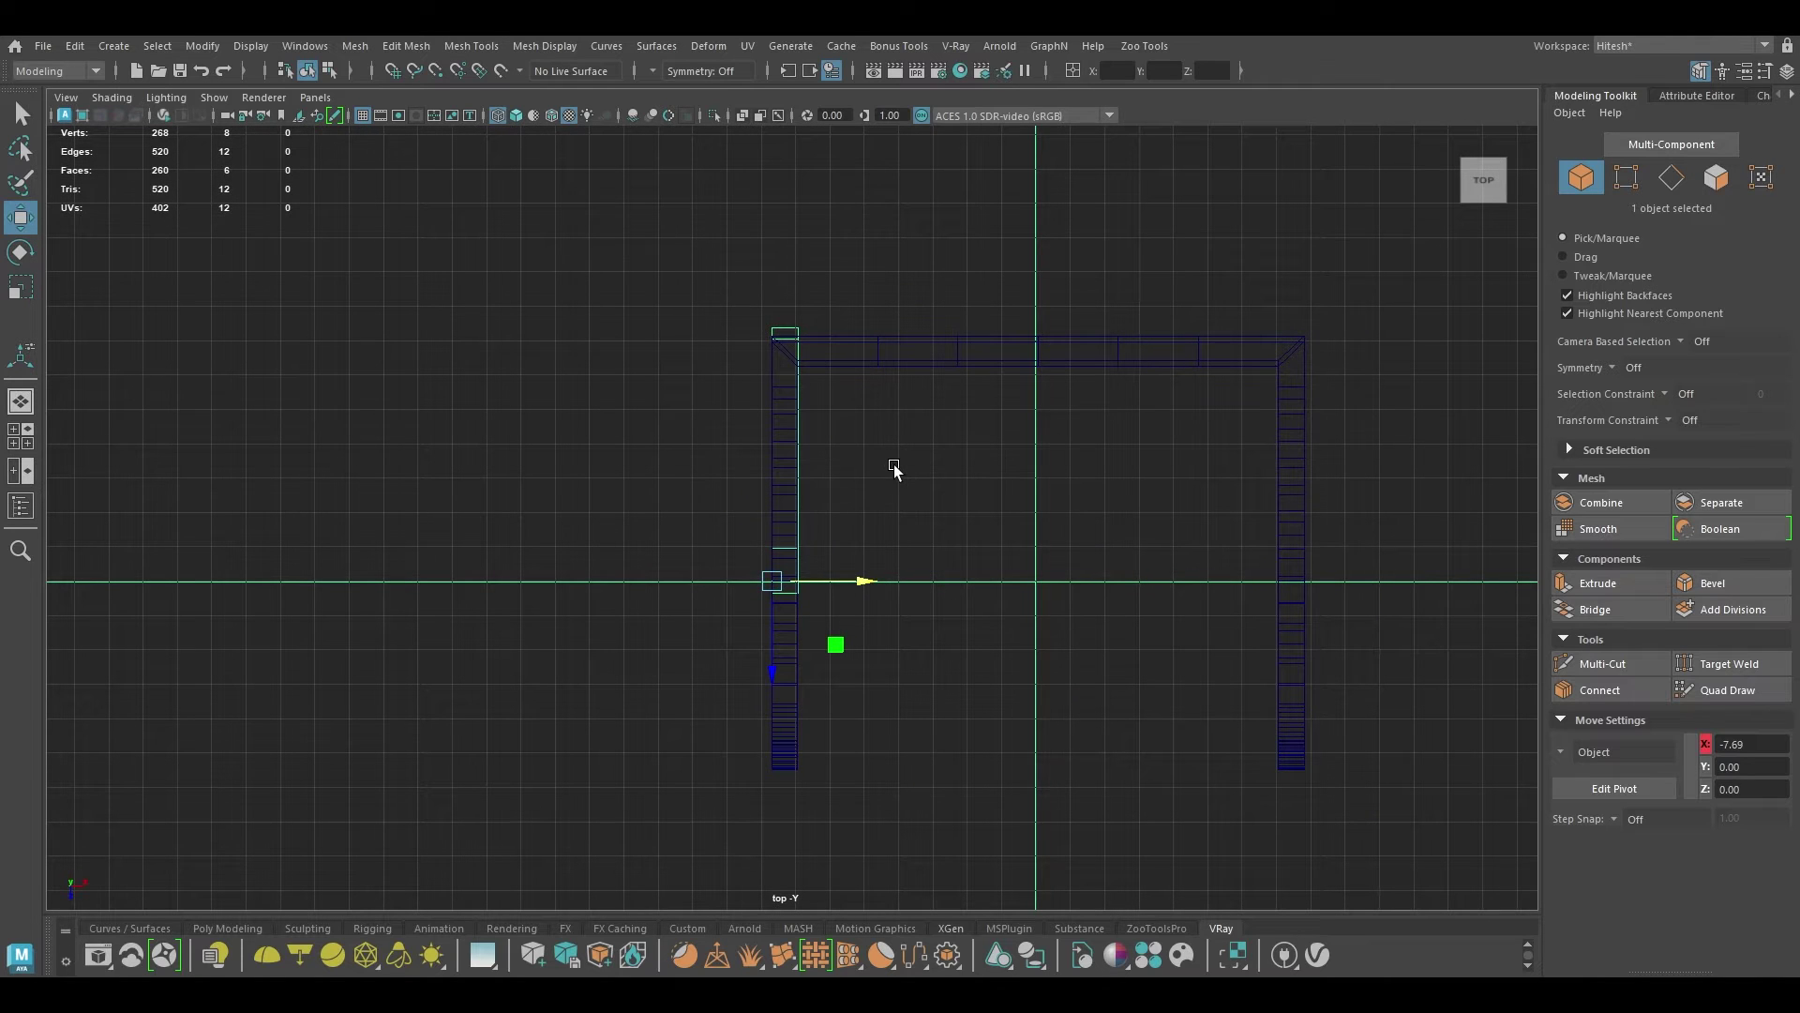
{"action": "key", "text": "d"}
{"action": "left_click_drag", "start_coordinate": [859, 587], "coordinate": [1036, 585]}
{"action": "key", "text": "d"}
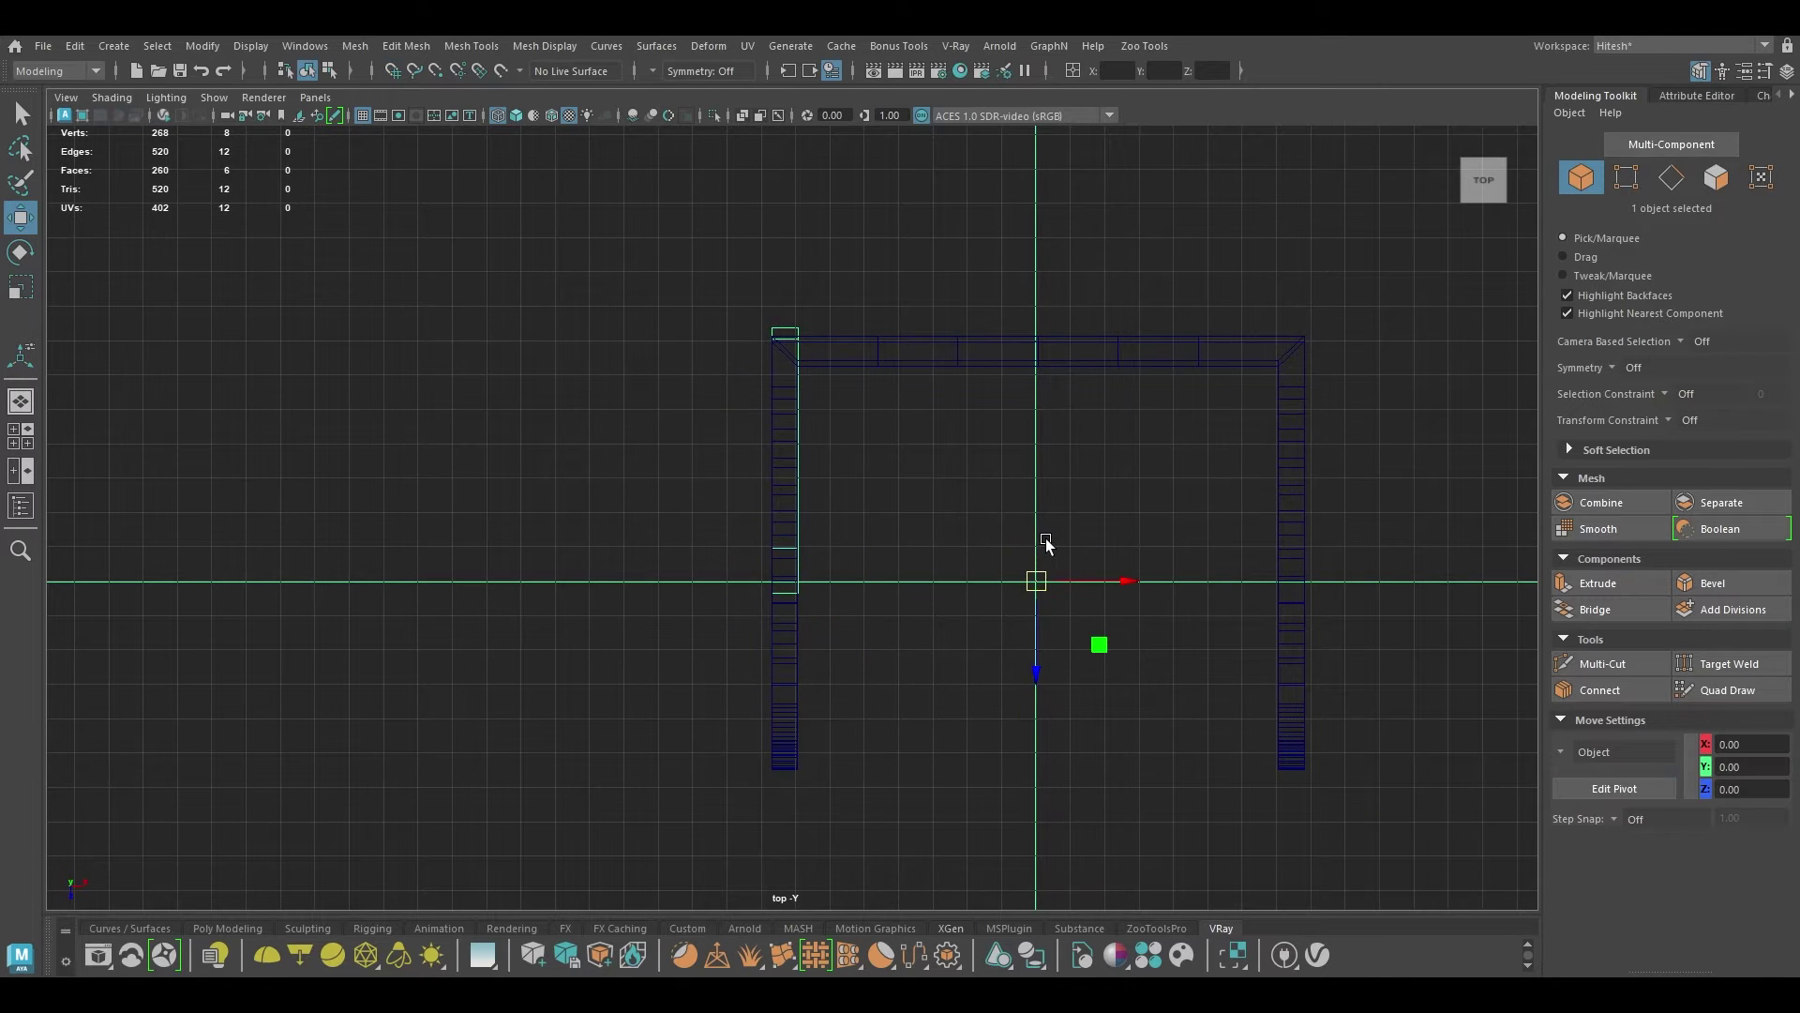
Step: Duplicate the rear leg and mirror the copy to the opposite side with Scale X -1
{"action": "left_click", "coordinate": [1785, 75]}
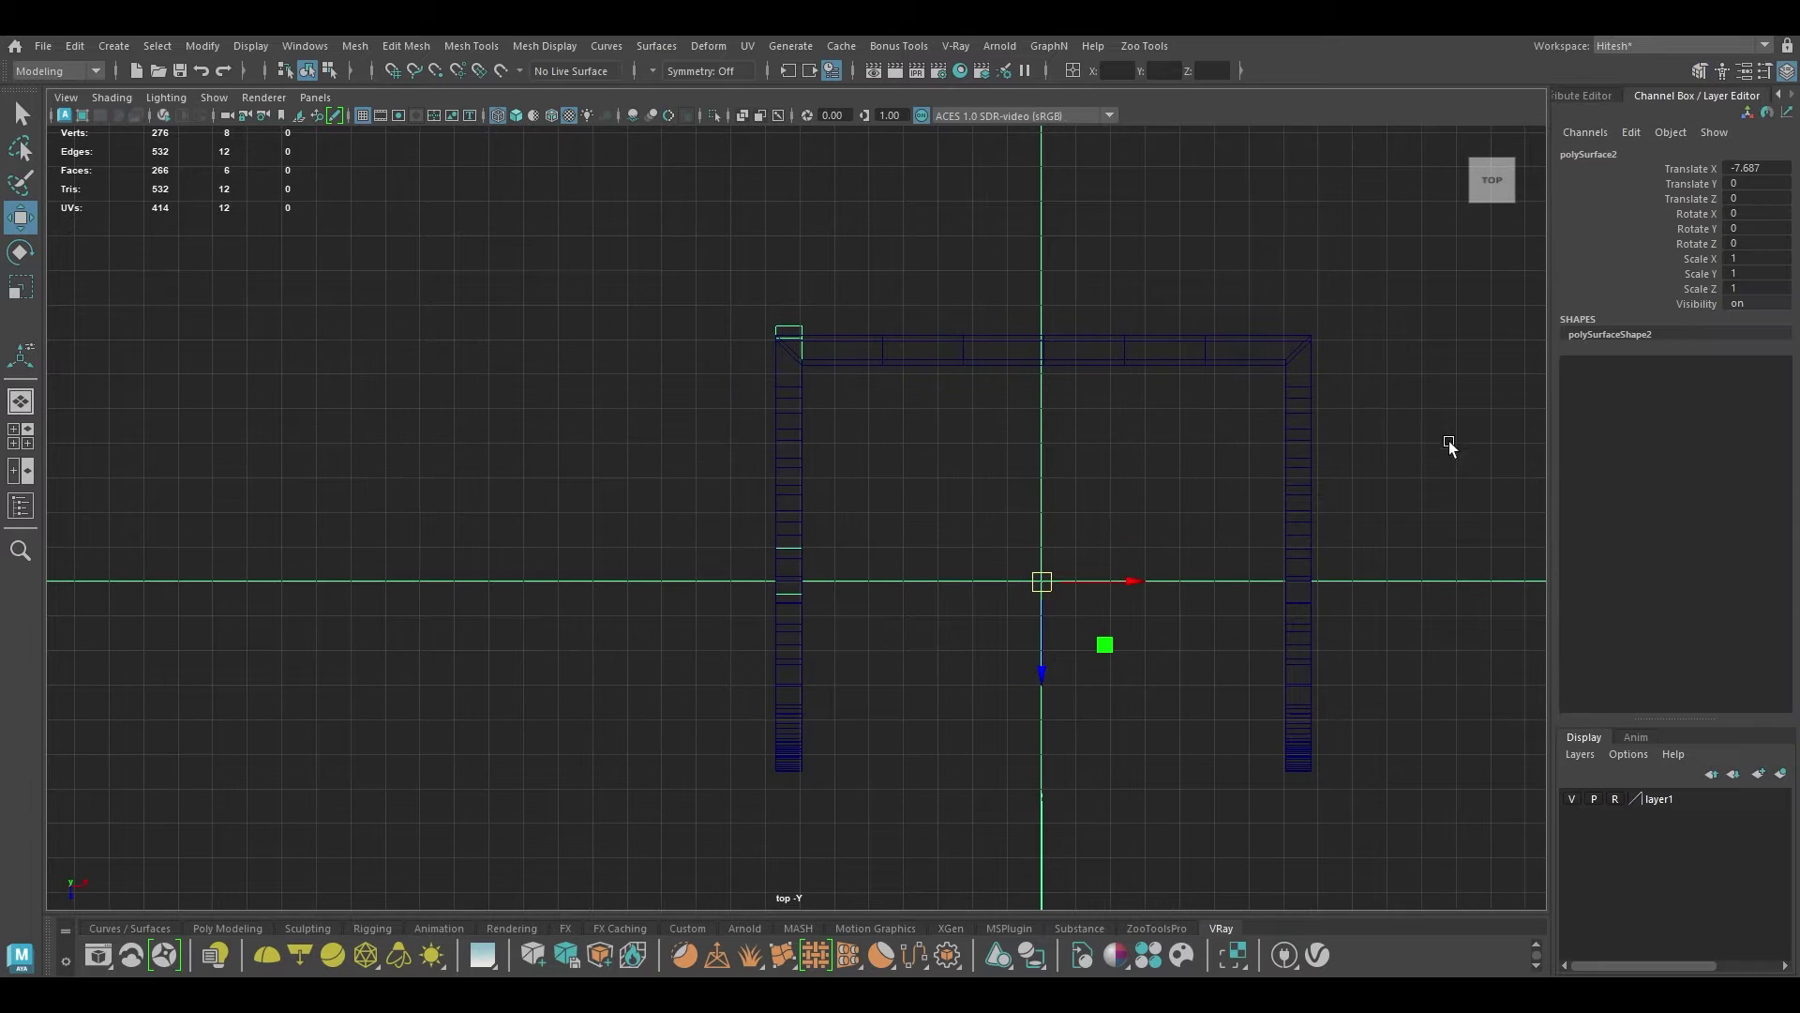
{"action": "left_click", "coordinate": [1762, 258]}
{"action": "type", "text": "-1"}
{"action": "key", "text": "Return"}
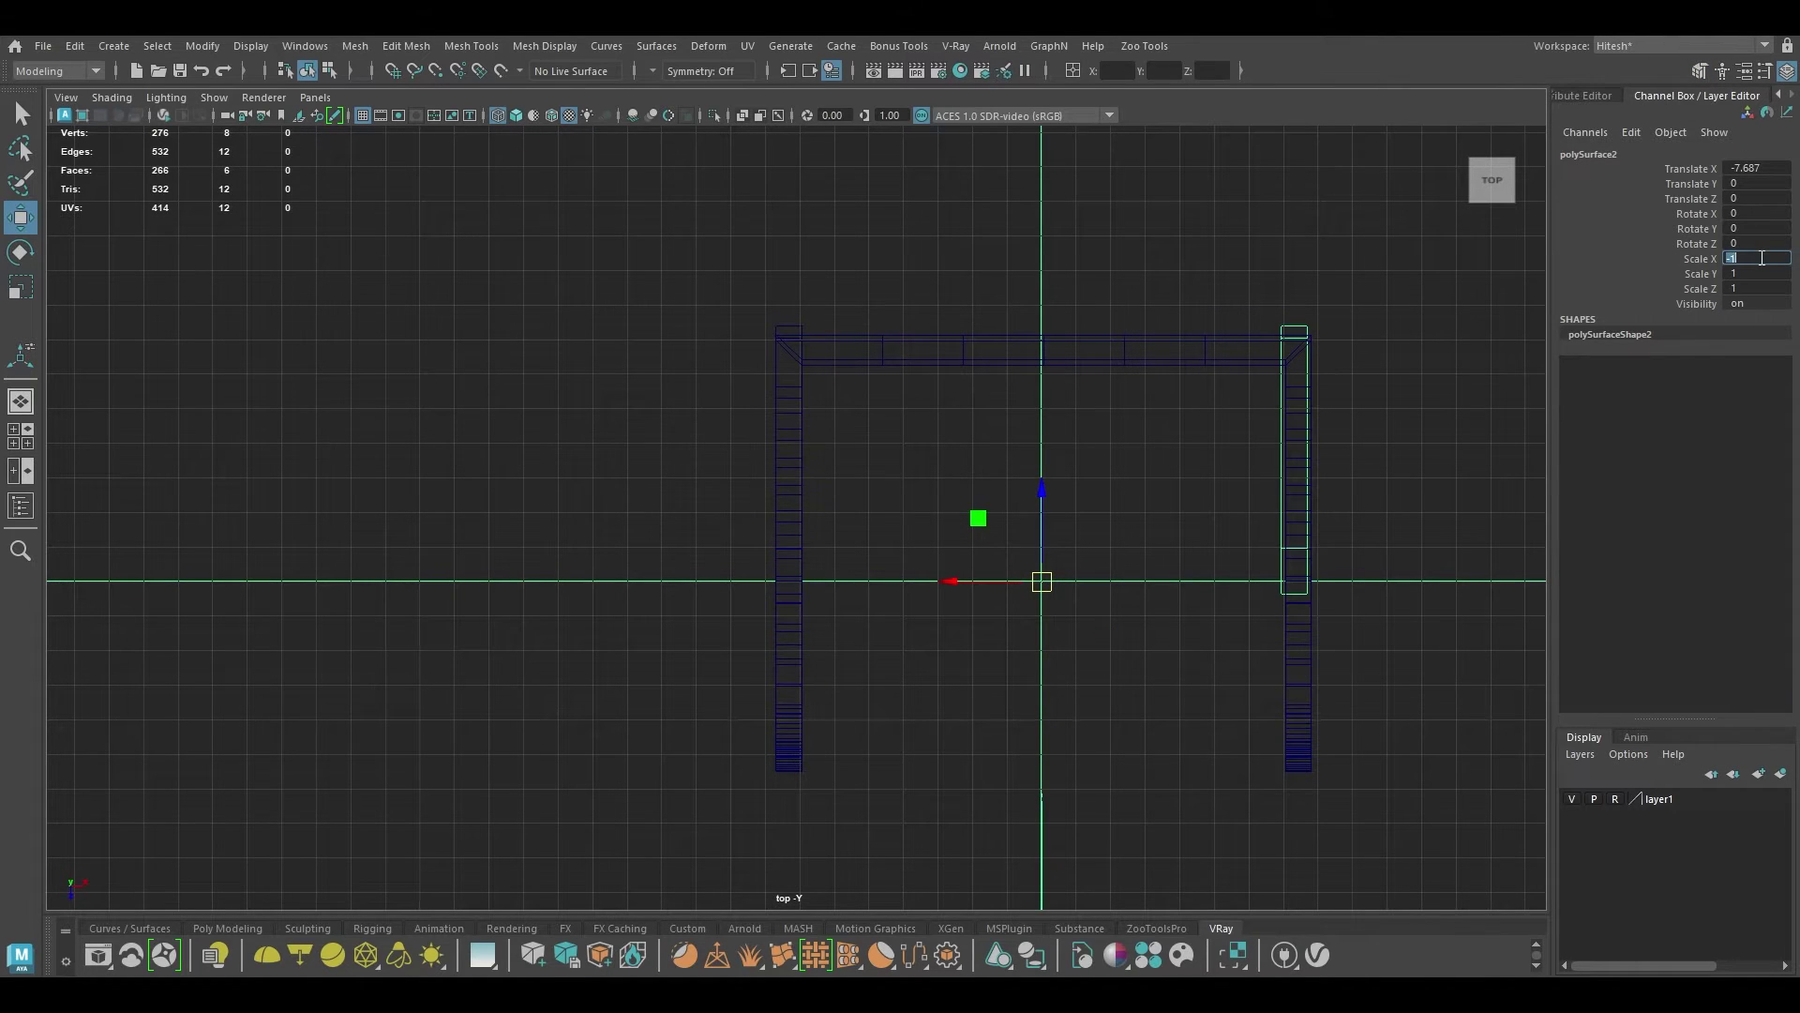
Step: Shift the mirrored rear leg along X to line up with its armrest, ending at Translate X -7.571
{"action": "middle_click_drag", "start_coordinate": [1366, 431], "coordinate": [657, 352], "text": "alt"}
{"action": "right_click_drag", "start_coordinate": [657, 352], "coordinate": [844, 876], "text": "alt"}
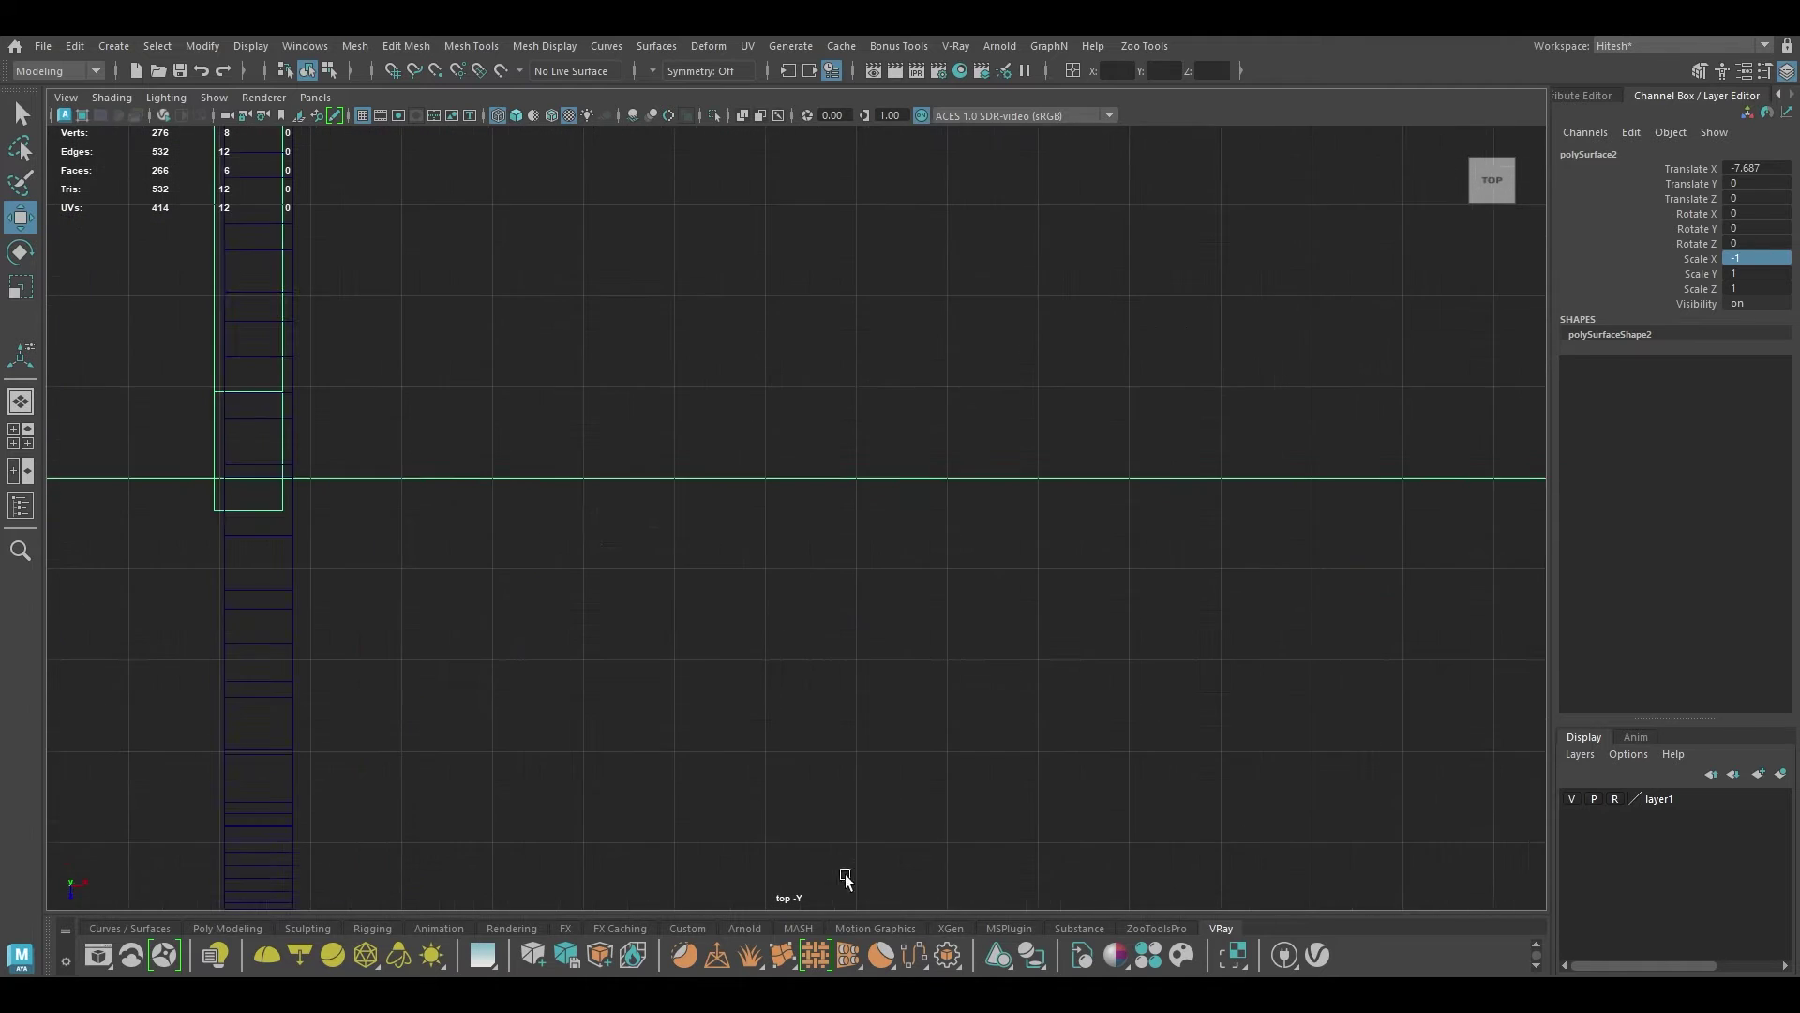
{"action": "middle_click_drag", "start_coordinate": [406, 385], "coordinate": [800, 475], "text": "alt"}
{"action": "right_click_drag", "start_coordinate": [800, 476], "coordinate": [848, 626], "text": "alt"}
{"action": "middle_click_drag", "start_coordinate": [848, 622], "coordinate": [1118, 689], "text": "alt"}
{"action": "right_click_drag", "start_coordinate": [881, 581], "coordinate": [947, 604], "text": "alt"}
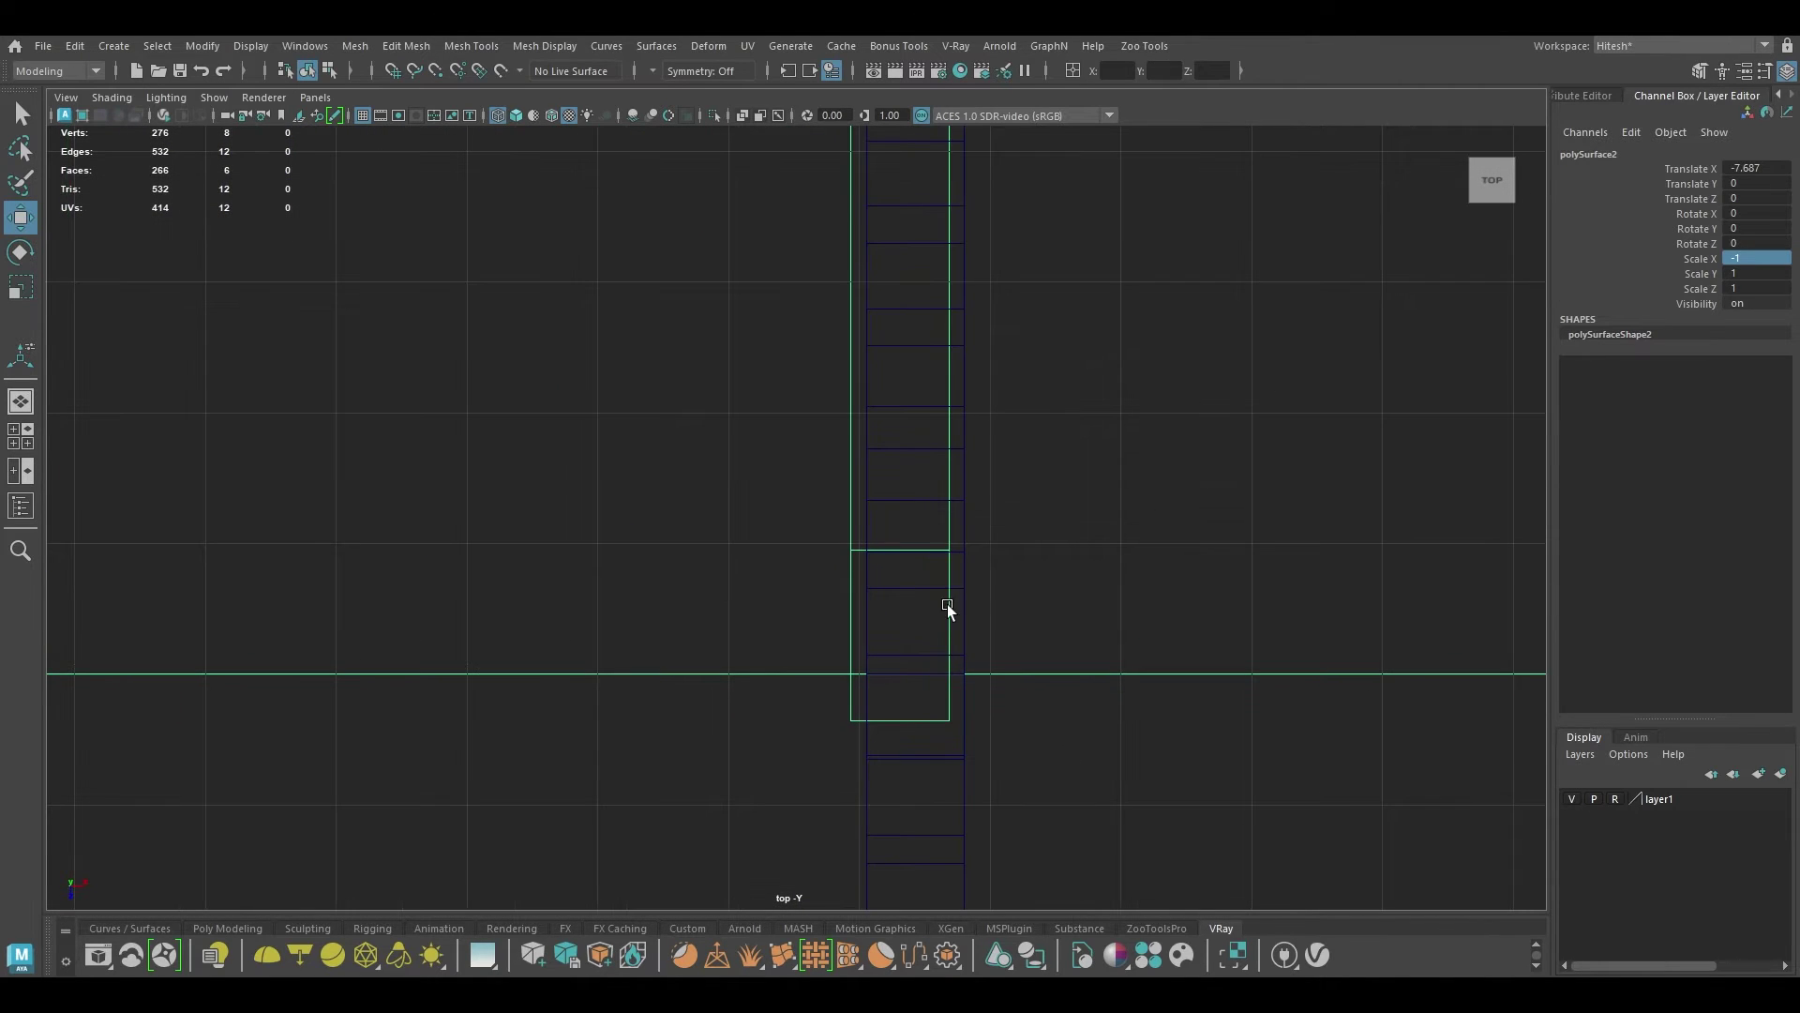
{"action": "middle_click_drag", "start_coordinate": [1016, 593], "coordinate": [1035, 572]}
{"action": "key", "text": "ctrl+z"}
{"action": "scroll", "coordinate": [751, 661], "scroll_direction": "down", "scroll_amount": 1}
{"action": "right_click_drag", "start_coordinate": [751, 657], "coordinate": [604, 638], "text": "alt"}
{"action": "middle_click_drag", "start_coordinate": [604, 638], "coordinate": [969, 621], "text": "alt"}
{"action": "left_click", "coordinate": [526, 605]}
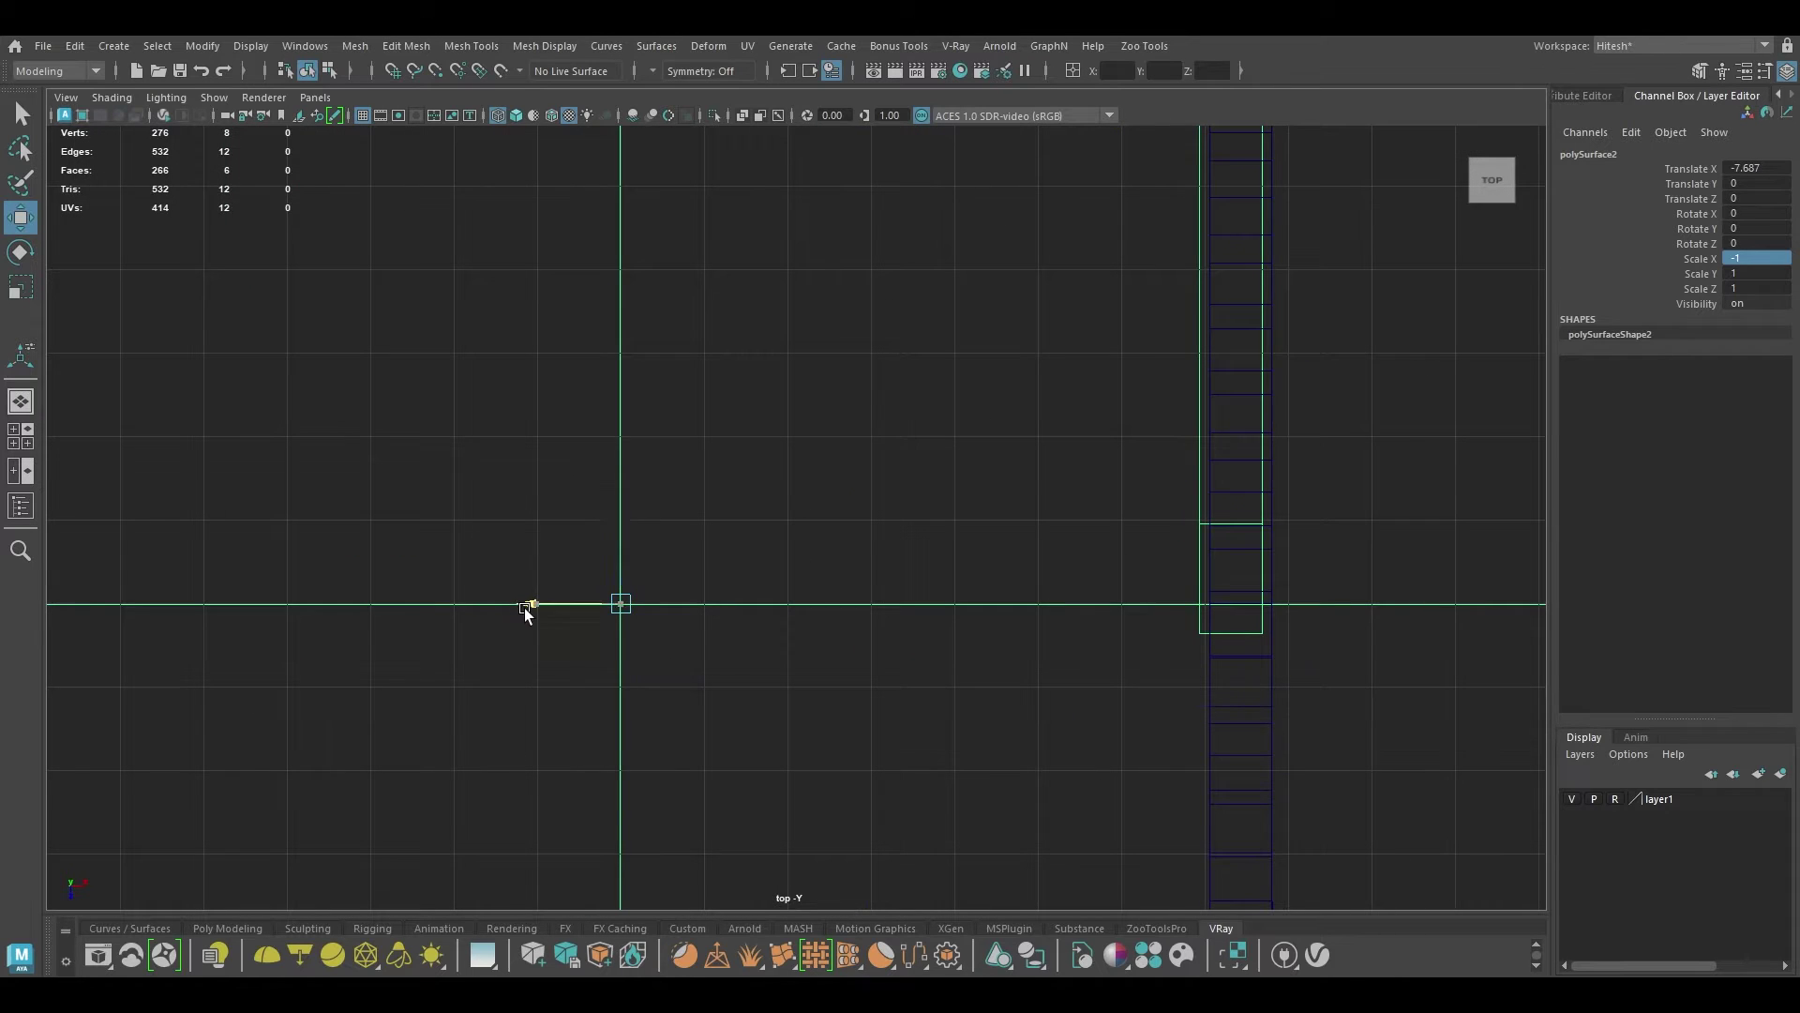
{"action": "middle_click_drag", "start_coordinate": [1071, 506], "coordinate": [693, 542], "text": "alt"}
{"action": "right_click_drag", "start_coordinate": [693, 543], "coordinate": [1044, 563], "text": "alt"}
{"action": "middle_click_drag", "start_coordinate": [1045, 561], "coordinate": [1074, 563]}
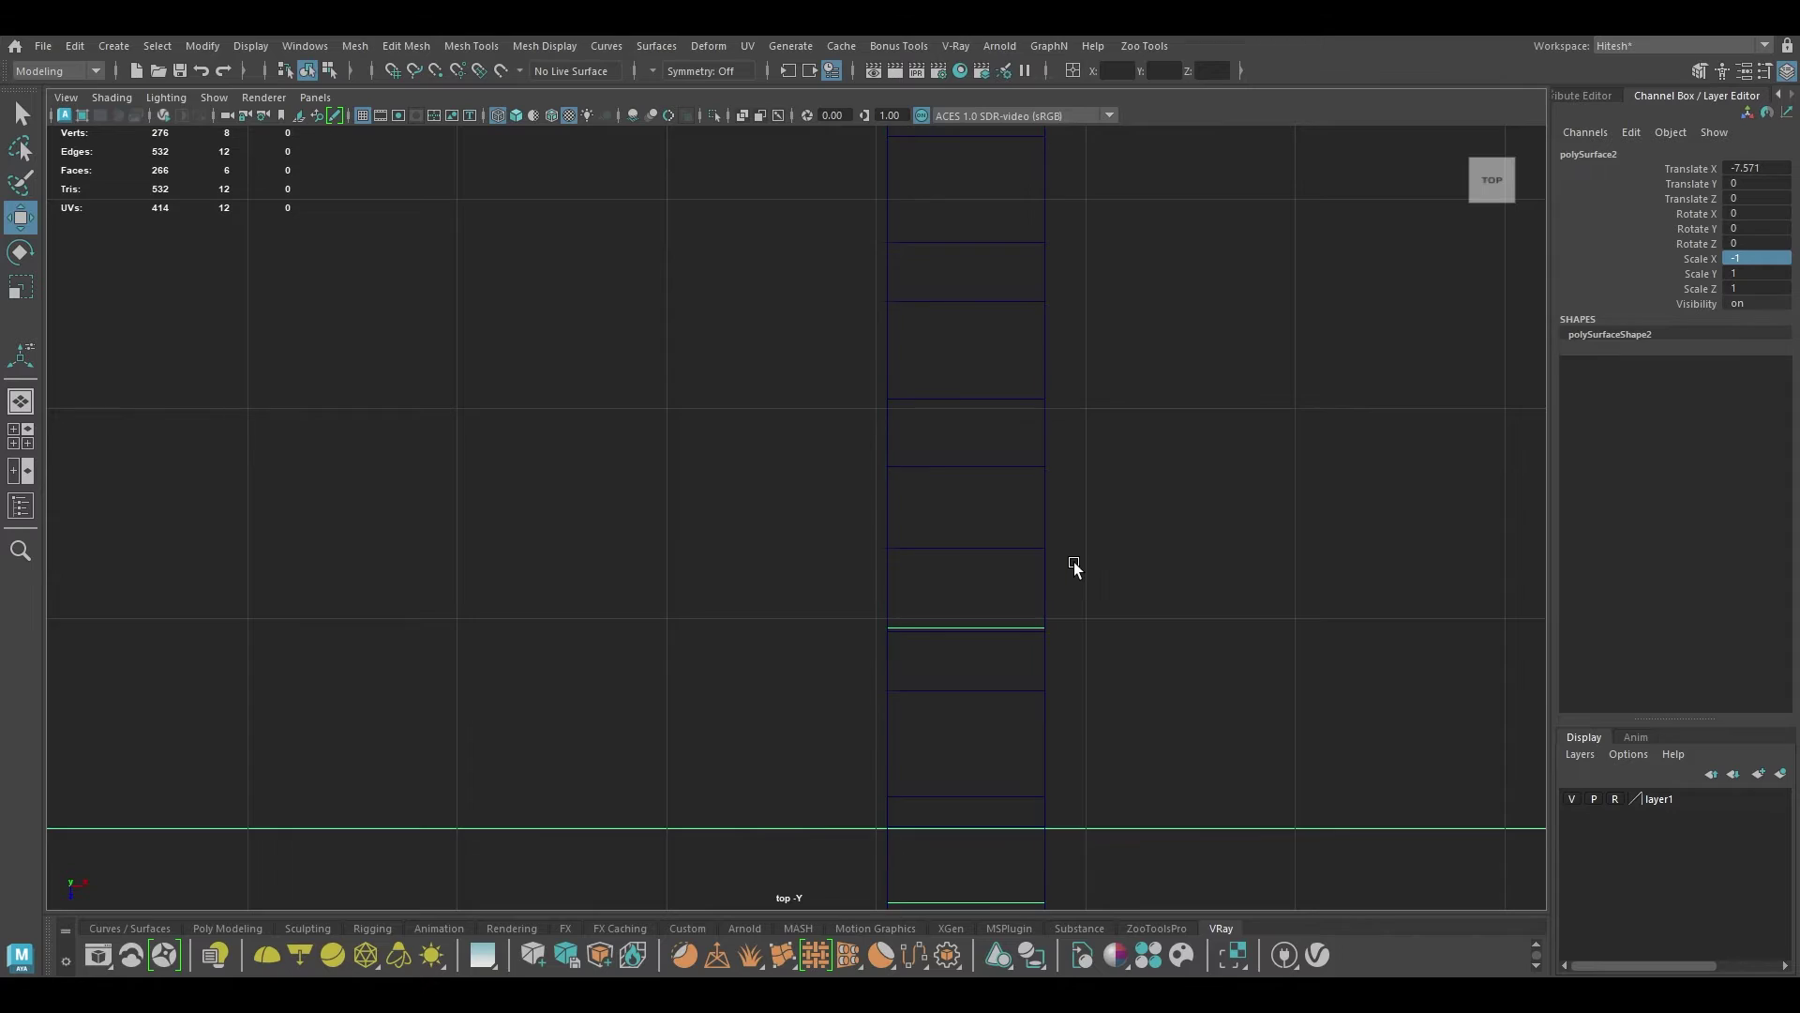
Step: Examine the placement of both rear legs and the whole frame in shaded perspective from several angles
{"action": "key", "text": "space"}
{"action": "left_click_drag", "start_coordinate": [1074, 562], "coordinate": [1098, 525]}
{"action": "key", "text": "5"}
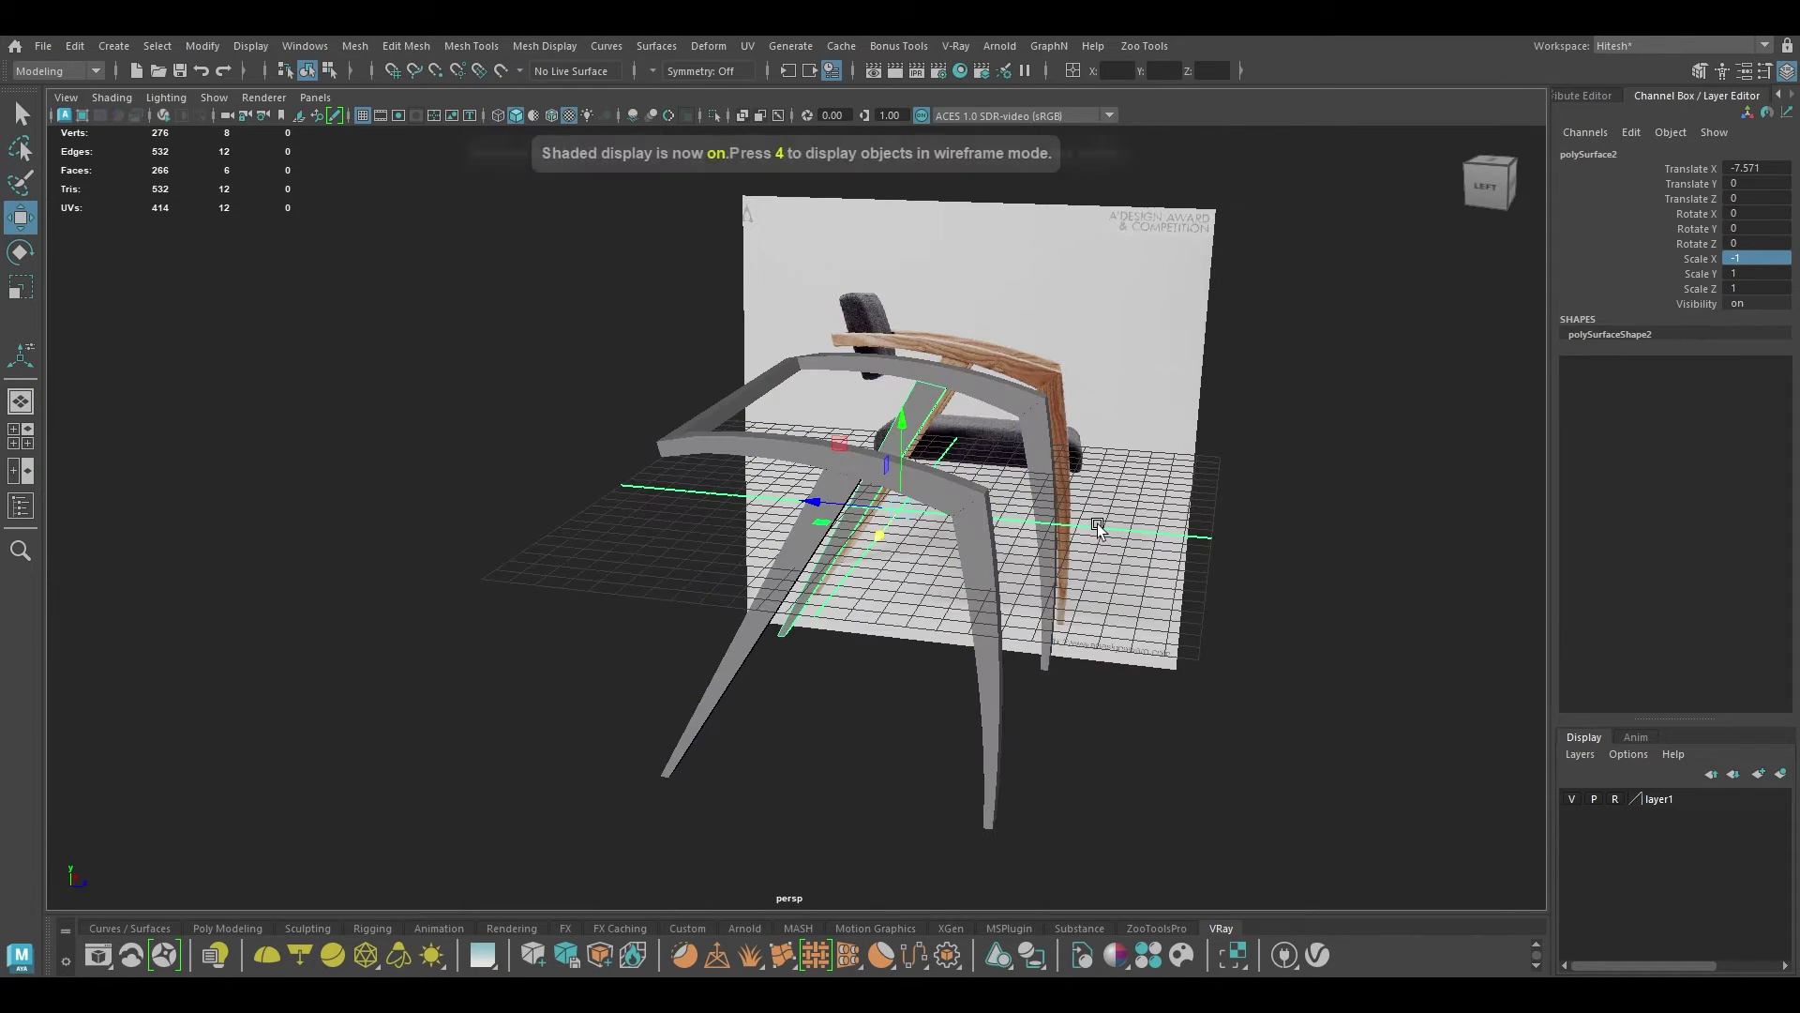
{"action": "key", "text": "6"}
{"action": "left_click", "coordinate": [1207, 548]}
{"action": "mouse_move", "coordinate": [1207, 548]}
{"action": "left_mouse_down", "text": "alt"}
{"action": "mouse_move", "coordinate": [1005, 597]}
{"action": "mouse_move", "coordinate": [1178, 598]}
{"action": "mouse_move", "coordinate": [1089, 622]}
{"action": "mouse_move", "coordinate": [1099, 504]}
{"action": "mouse_move", "coordinate": [1118, 563]}
{"action": "mouse_move", "coordinate": [977, 632]}
{"action": "mouse_move", "coordinate": [908, 613]}
{"action": "left_mouse_up", "text": "alt"}
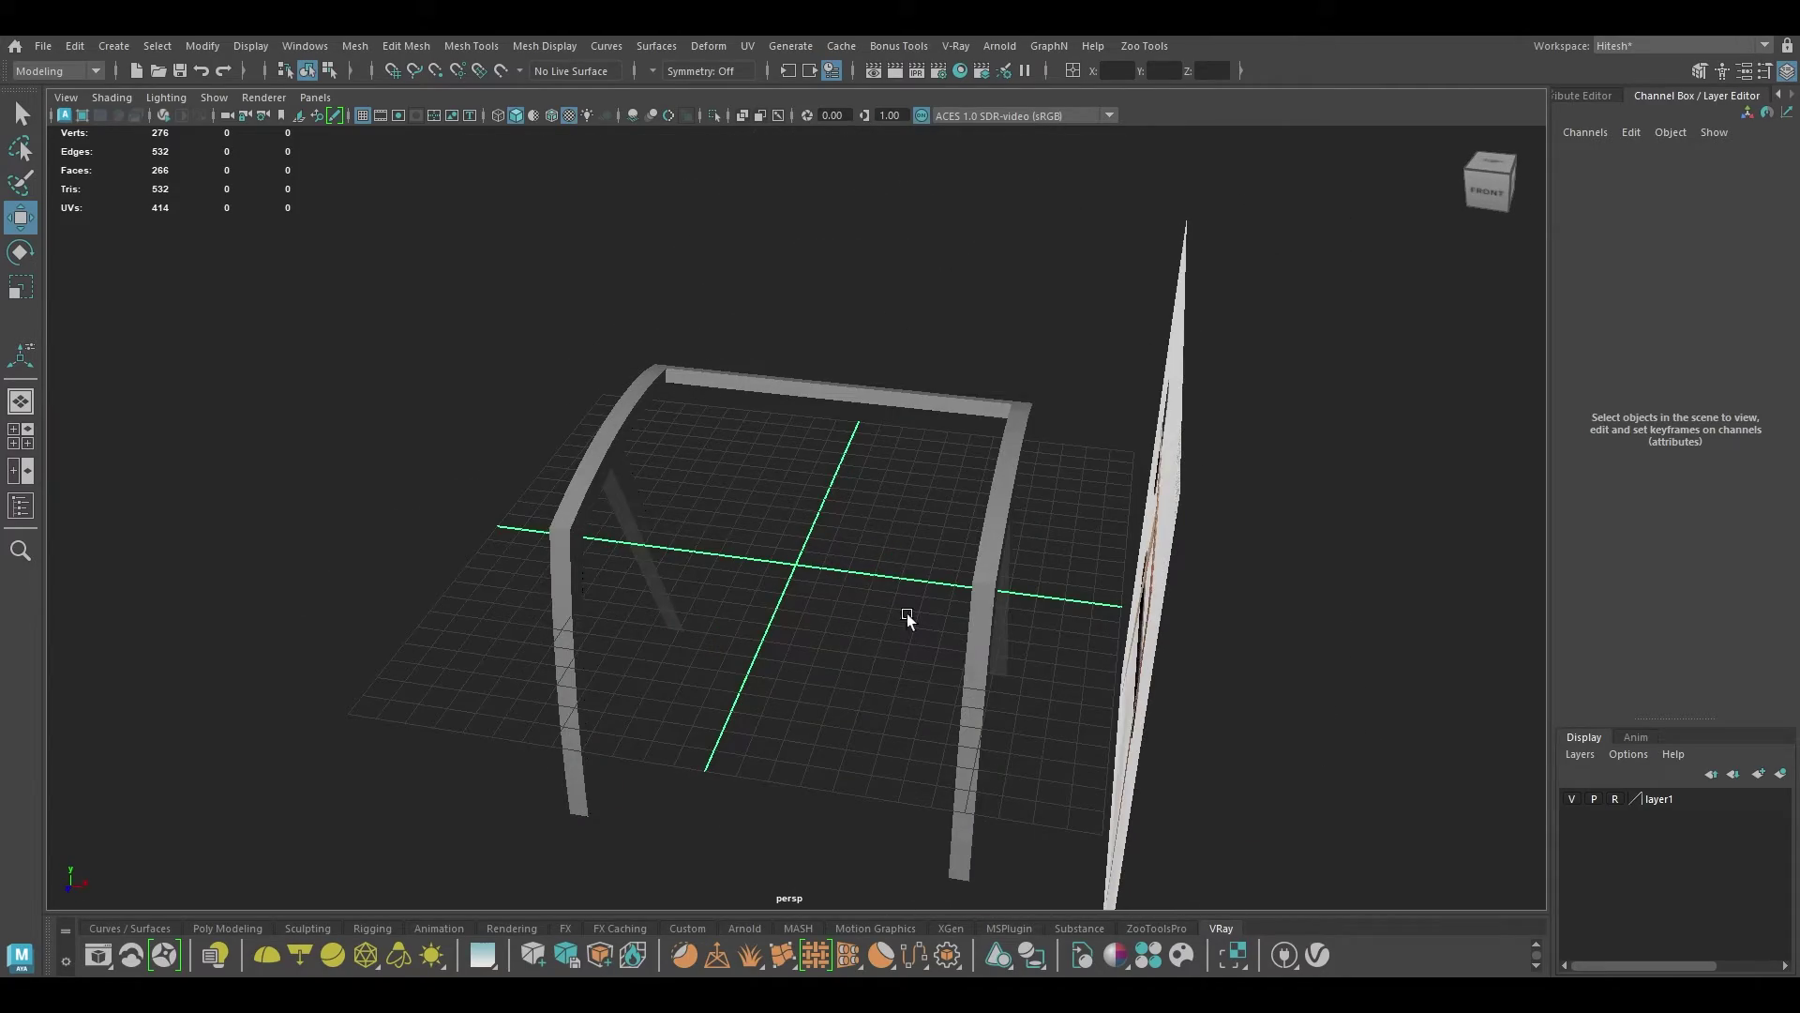
{"action": "left_click", "coordinate": [652, 514]}
{"action": "left_click_drag", "start_coordinate": [695, 587], "coordinate": [924, 592], "text": "alt"}
{"action": "left_click", "coordinate": [1210, 609]}
{"action": "left_click_drag", "start_coordinate": [1210, 609], "coordinate": [822, 564], "text": "alt"}
{"action": "key", "text": "space"}
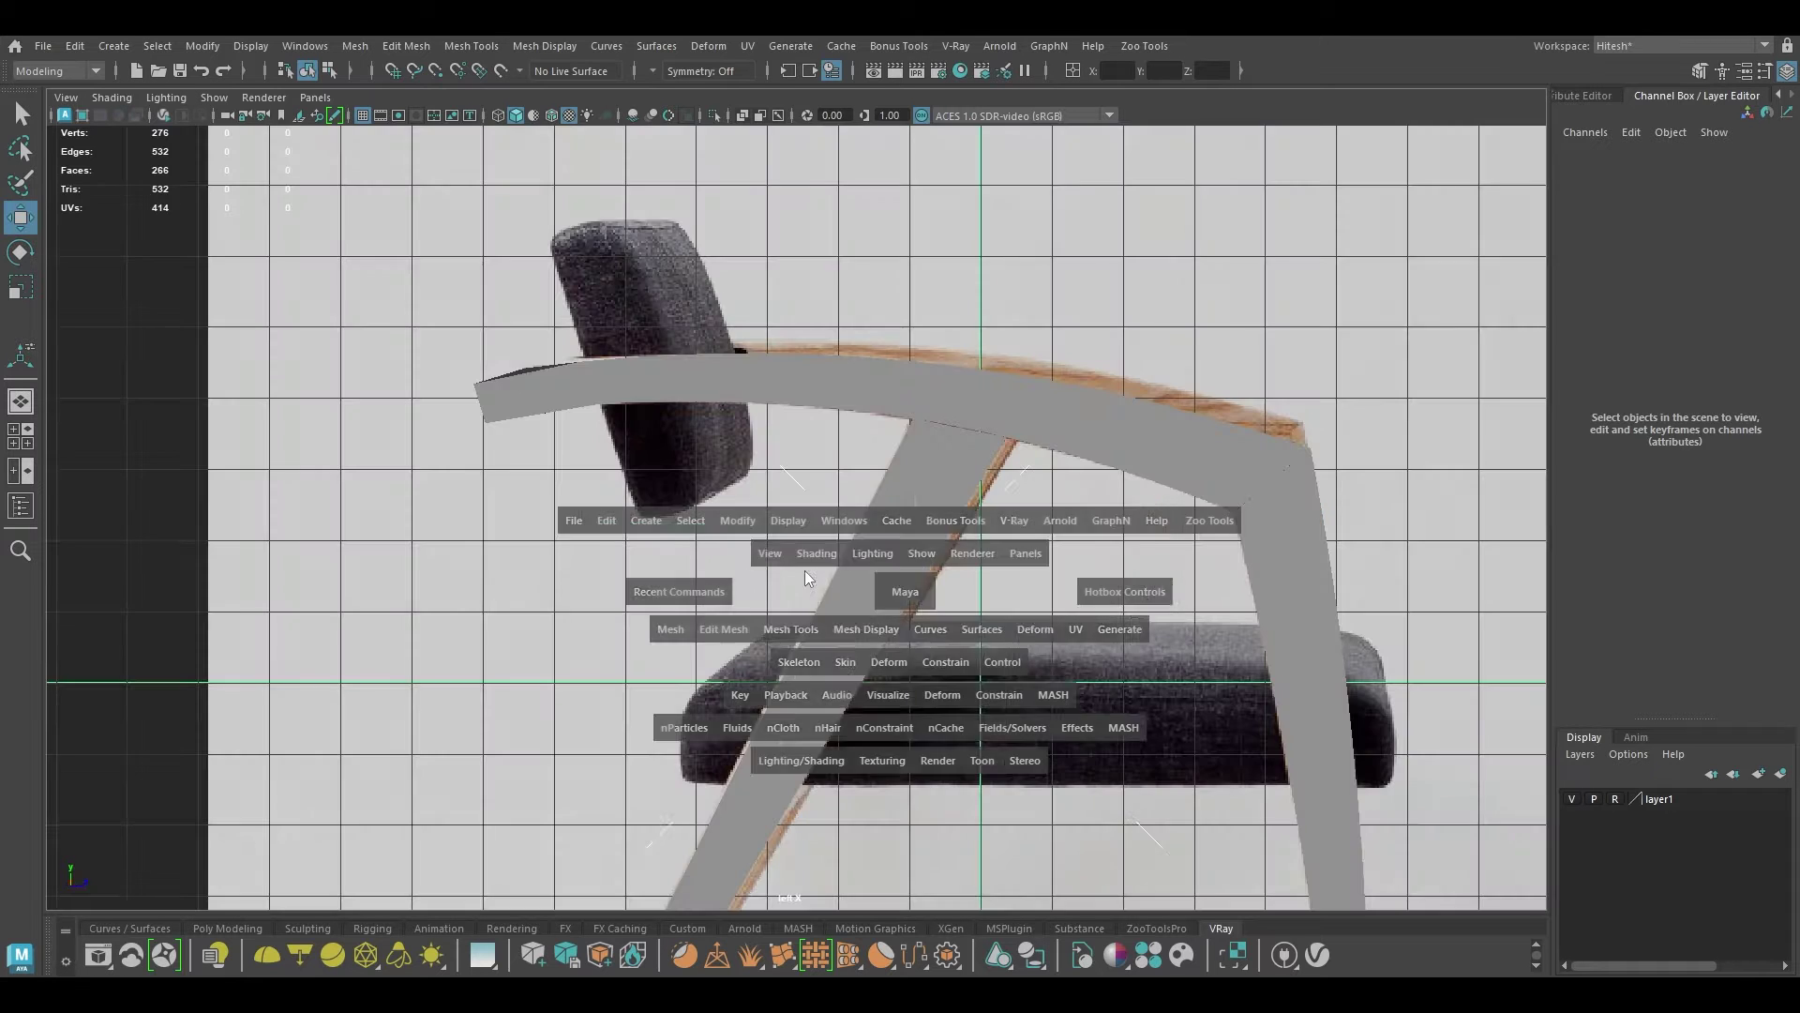
Step: Create a polygon cube and position it over the front leg just below the seat in the side view
{"action": "scroll", "coordinate": [668, 512], "scroll_direction": "up", "scroll_amount": 5}
{"action": "scroll", "coordinate": [992, 622], "scroll_direction": "up", "scroll_amount": 3}
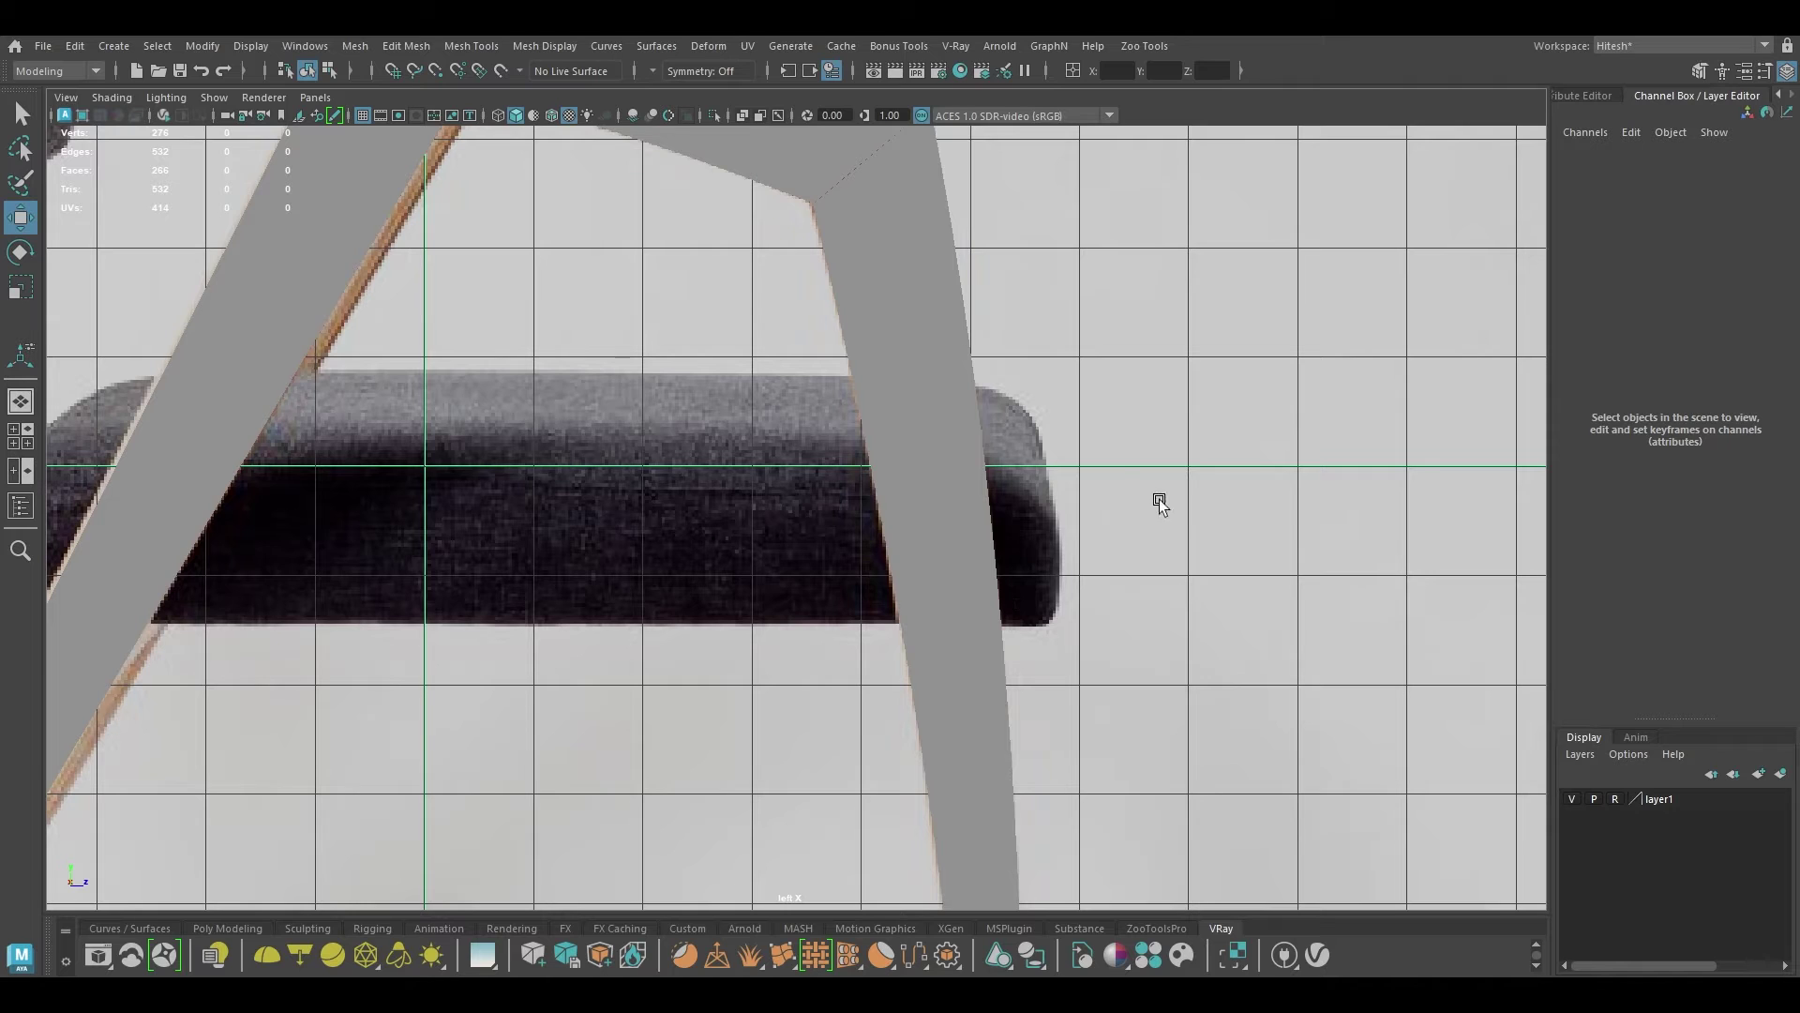
{"action": "right_click_drag", "start_coordinate": [1160, 503], "coordinate": [1161, 554], "text": "shift"}
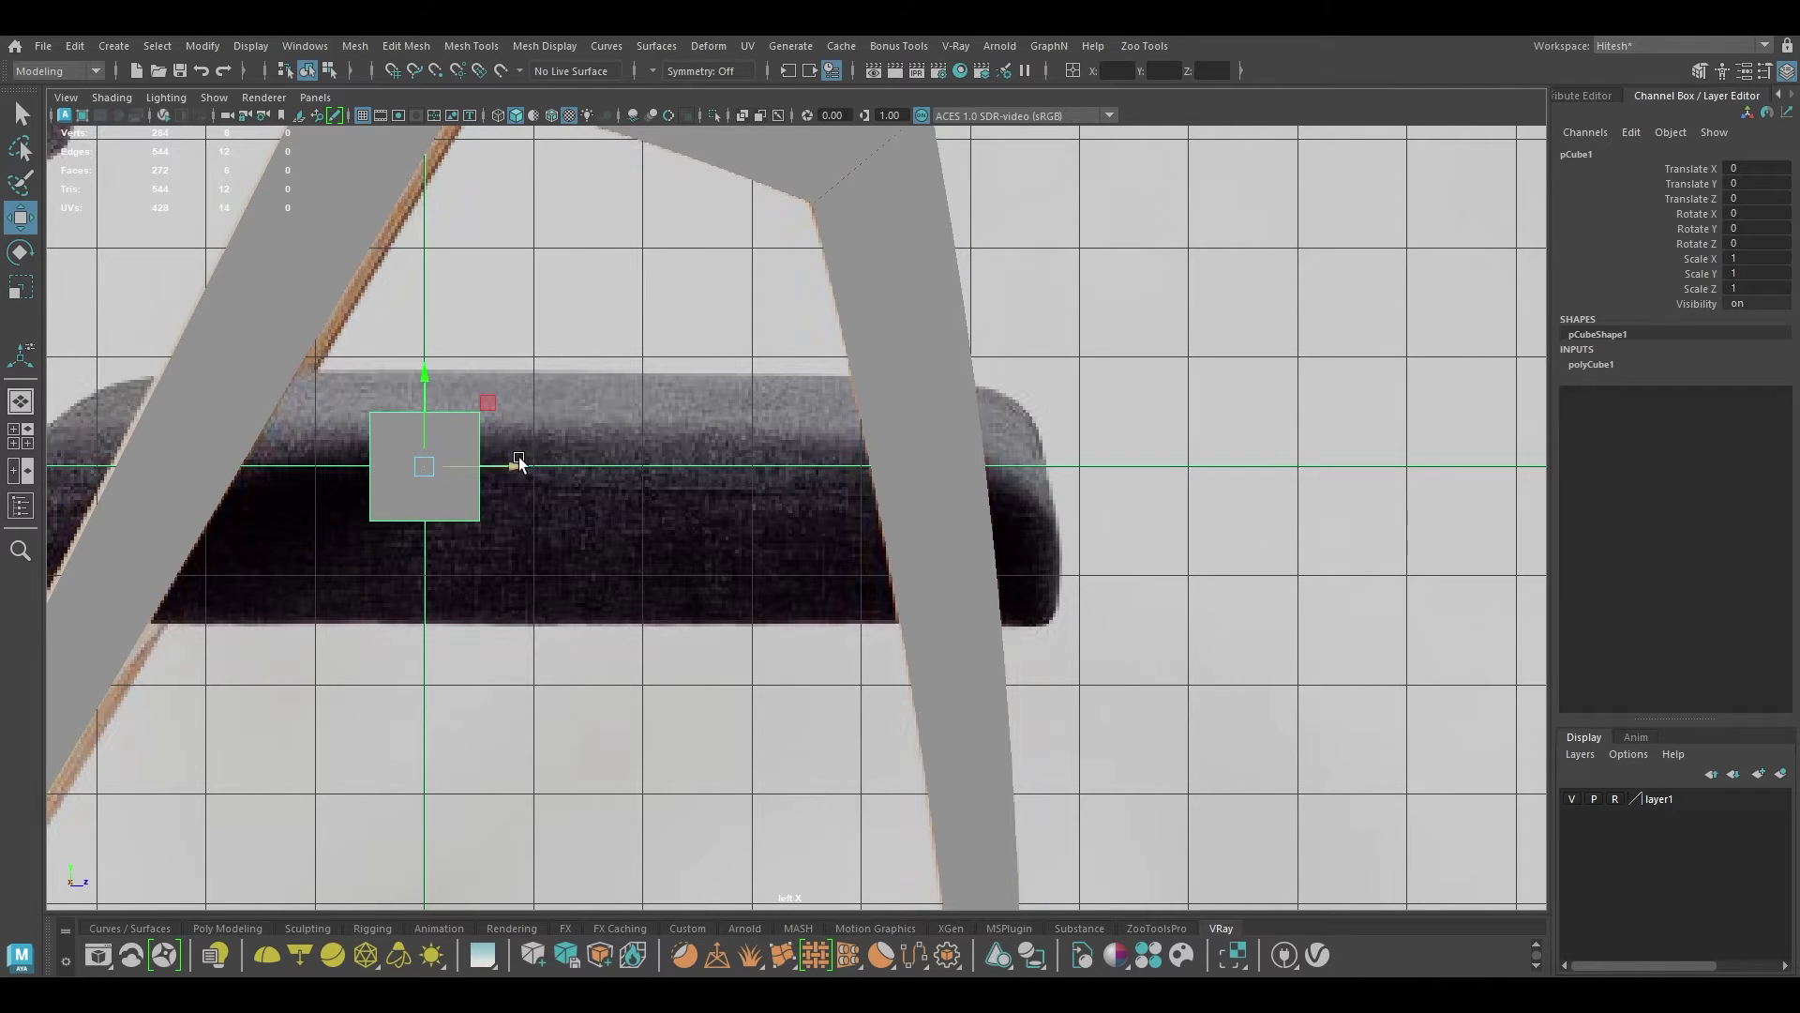
{"action": "left_click_drag", "start_coordinate": [518, 463], "coordinate": [1019, 466]}
{"action": "left_click_drag", "start_coordinate": [925, 375], "coordinate": [938, 587]}
{"action": "left_click_drag", "start_coordinate": [1016, 675], "coordinate": [1045, 677]}
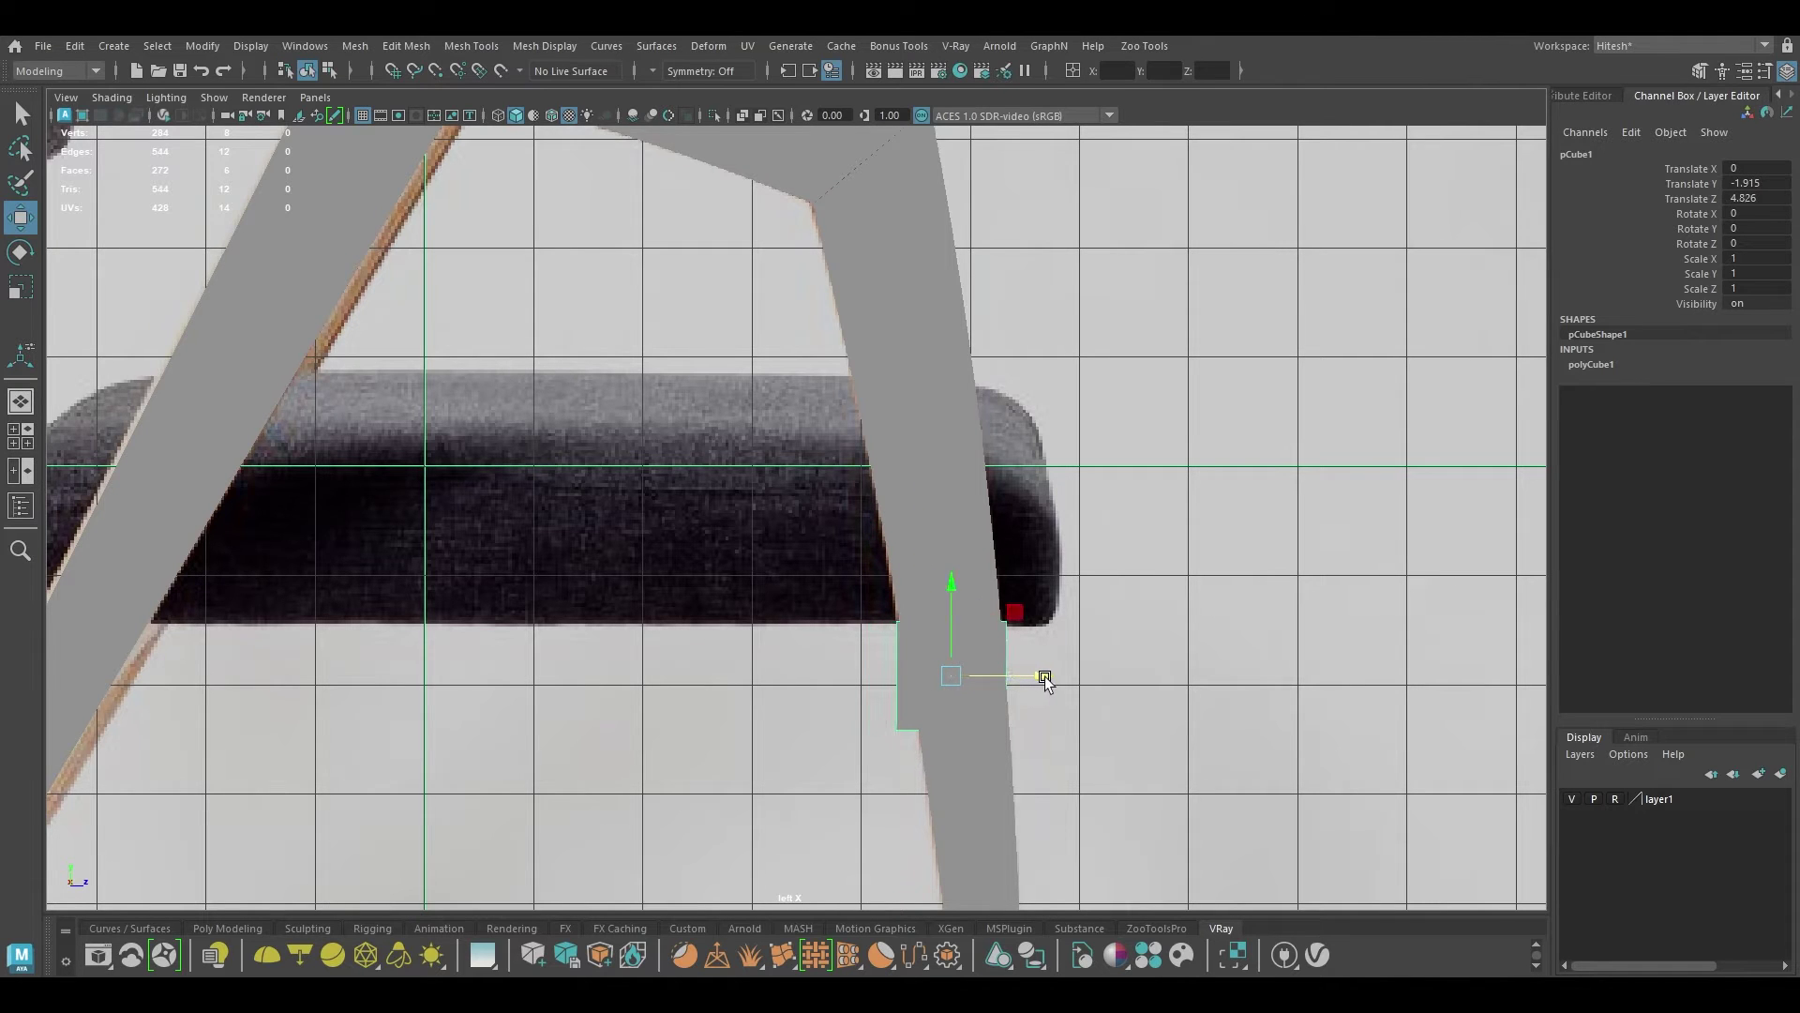
{"action": "key", "text": "4"}
{"action": "key", "text": "f"}
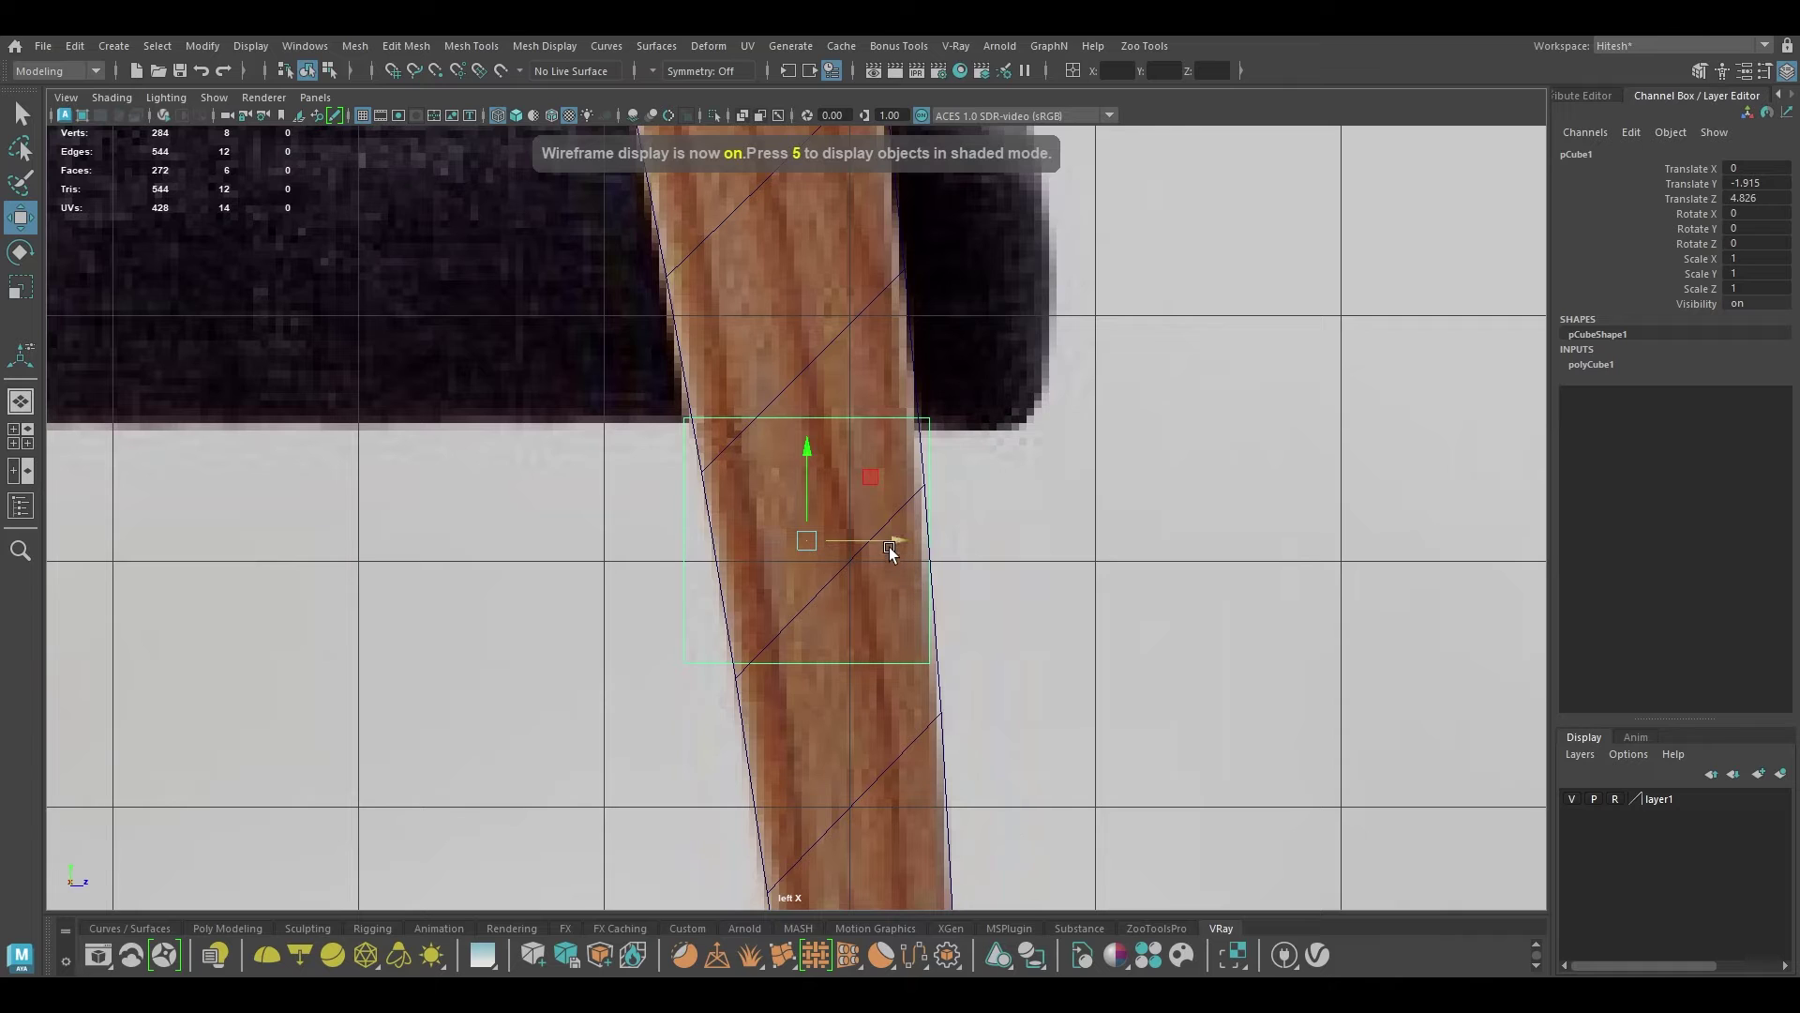
{"action": "left_click_drag", "start_coordinate": [890, 551], "coordinate": [854, 547]}
Step: Scale the cube down to a flat bar profile within the front leg's width and raise it to Translate Y -1.526
{"action": "key", "text": "r"}
{"action": "key", "text": "w"}
{"action": "key", "text": "r"}
{"action": "left_click_drag", "start_coordinate": [806, 476], "coordinate": [809, 377]}
{"action": "key", "text": "w"}
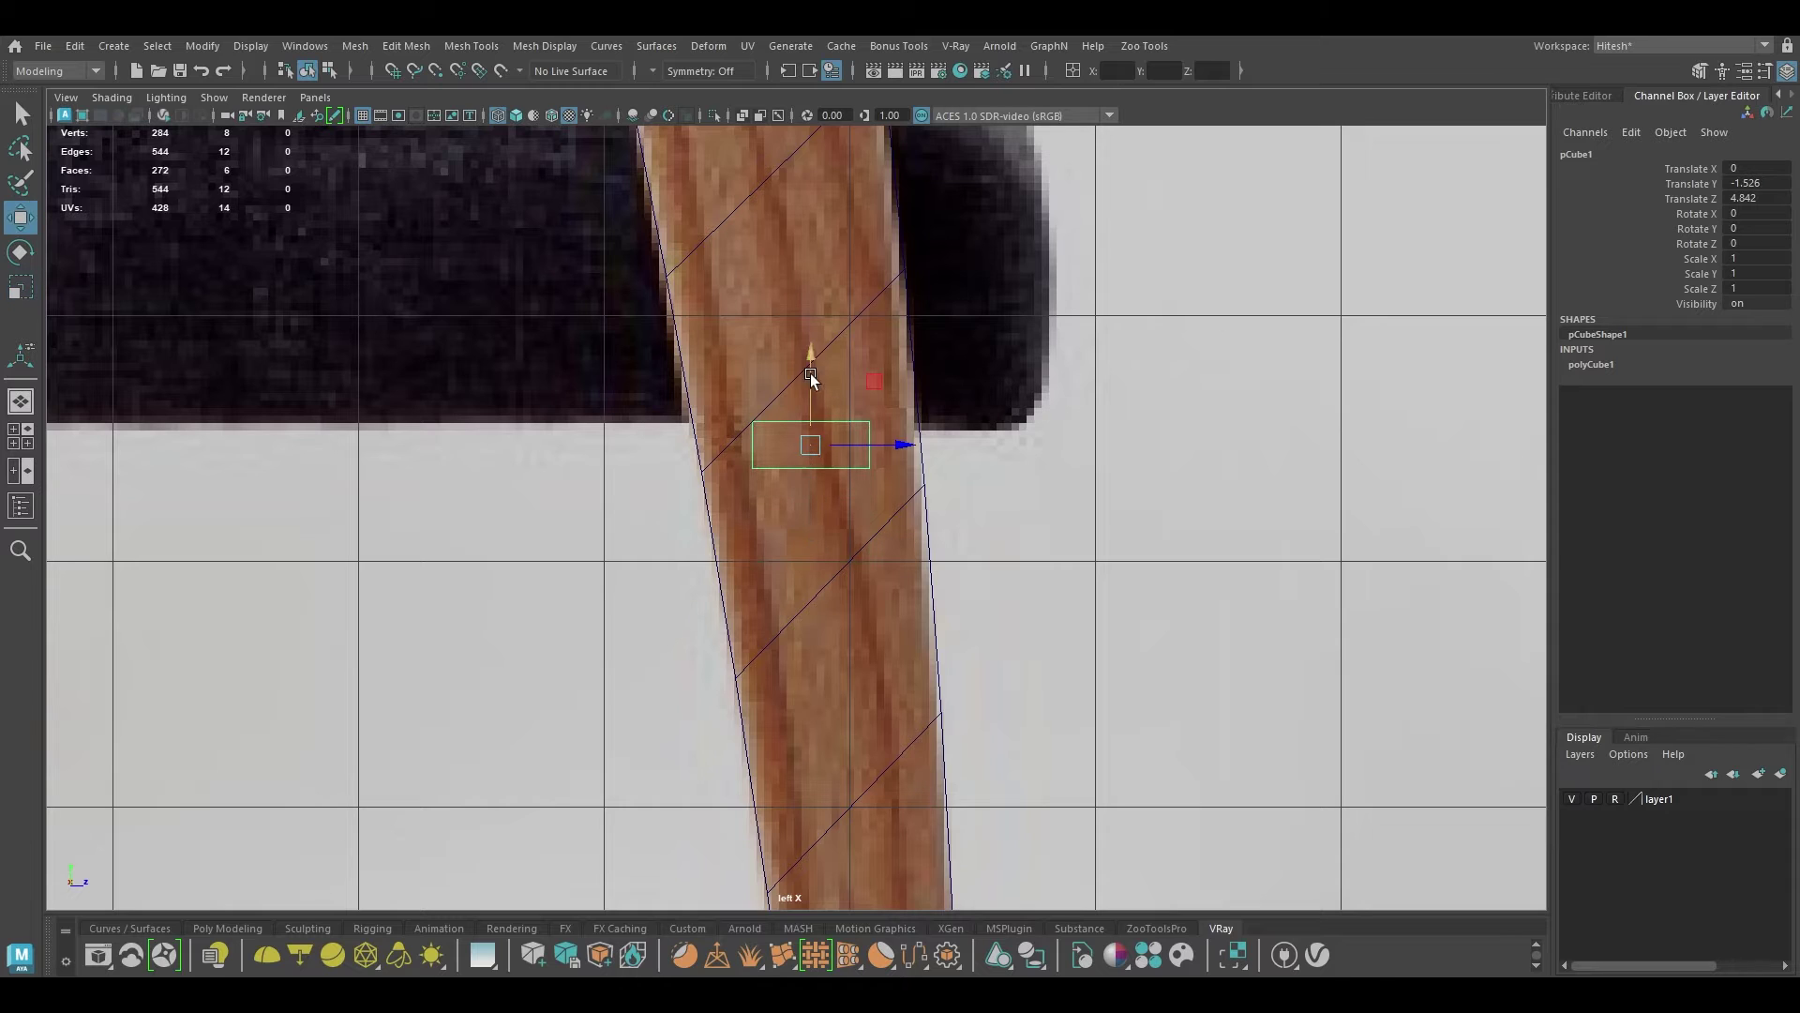
{"action": "key", "text": "r"}
{"action": "left_click_drag", "start_coordinate": [868, 448], "coordinate": [914, 507]}
{"action": "key", "text": "w"}
Step: Extend both ends of the bar to the two front legs in the front view, forming a crossbar
{"action": "key", "text": "space"}
{"action": "key", "text": "f"}
{"action": "right_click_drag", "start_coordinate": [893, 464], "coordinate": [849, 380], "text": "alt"}
{"action": "left_click_drag", "start_coordinate": [740, 414], "coordinate": [378, 520]}
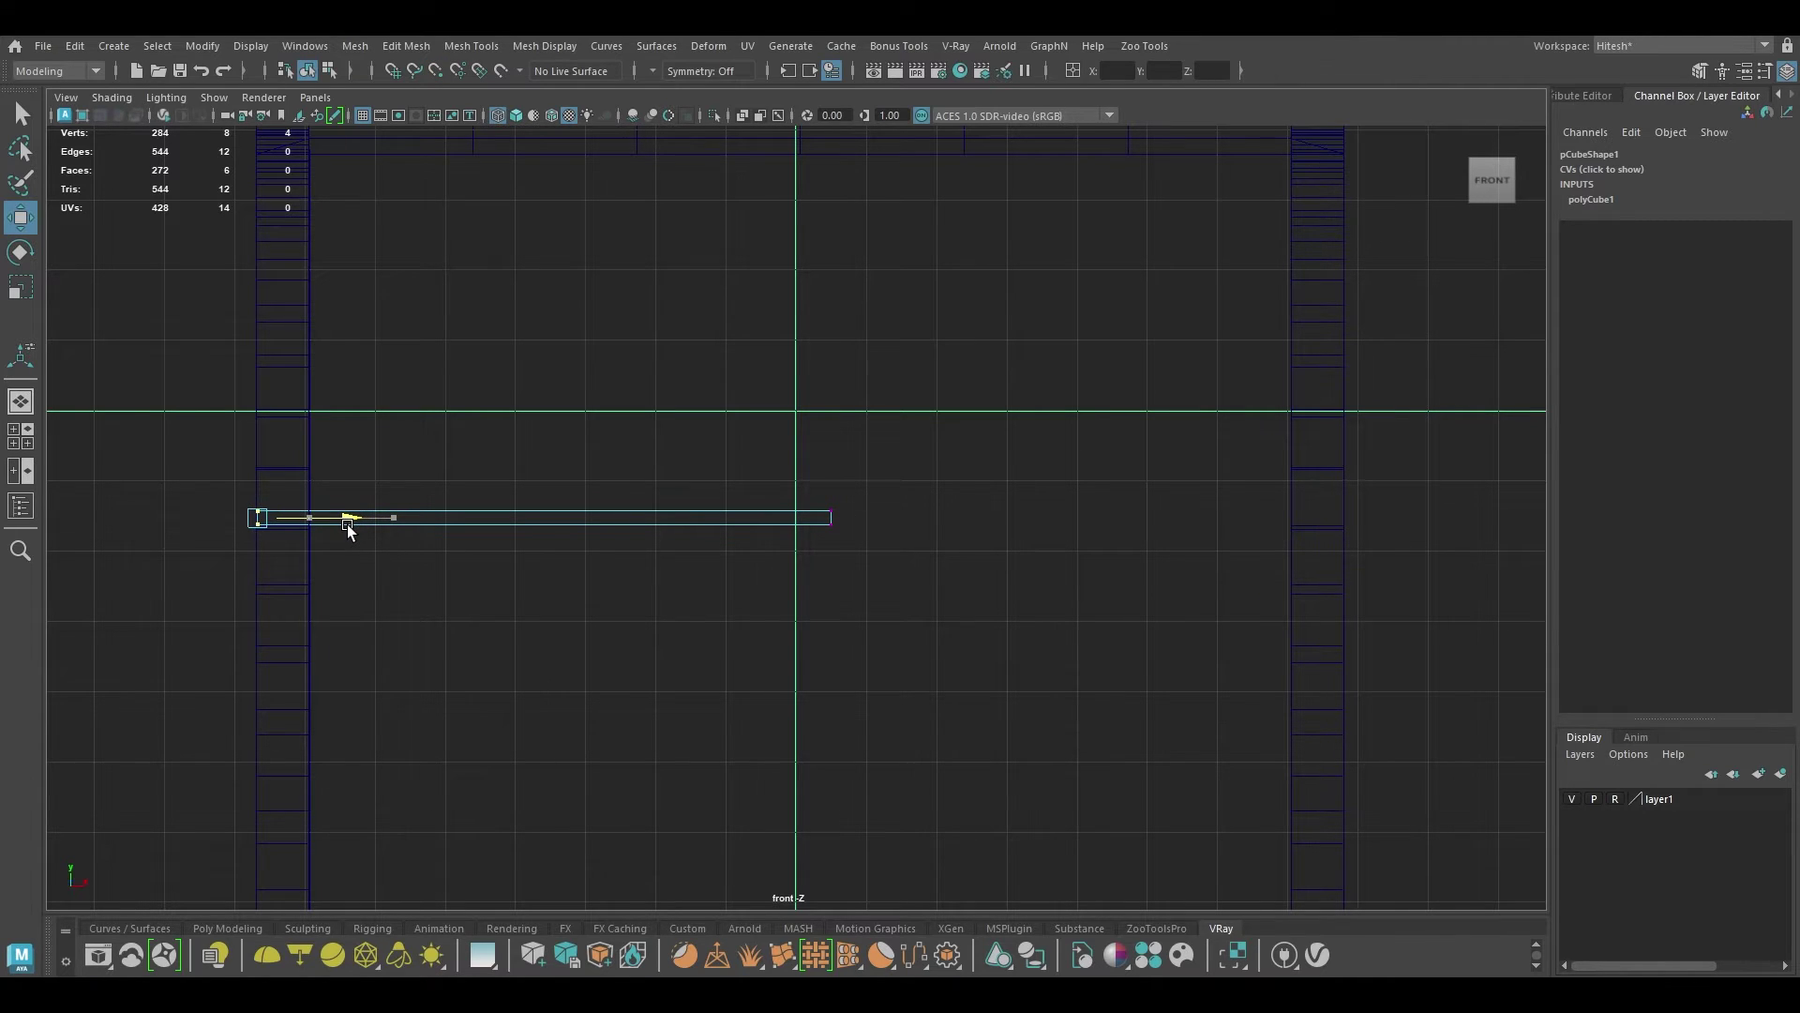
{"action": "left_click_drag", "start_coordinate": [330, 518], "coordinate": [209, 523]}
{"action": "key", "text": "v"}
{"action": "left_click_drag", "start_coordinate": [786, 461], "coordinate": [1494, 559]}
{"action": "key", "text": "space"}
{"action": "left_click_drag", "start_coordinate": [1382, 516], "coordinate": [1383, 407]}
{"action": "left_click_drag", "start_coordinate": [1184, 555], "coordinate": [1350, 559], "text": "alt"}
{"action": "key", "text": "6"}
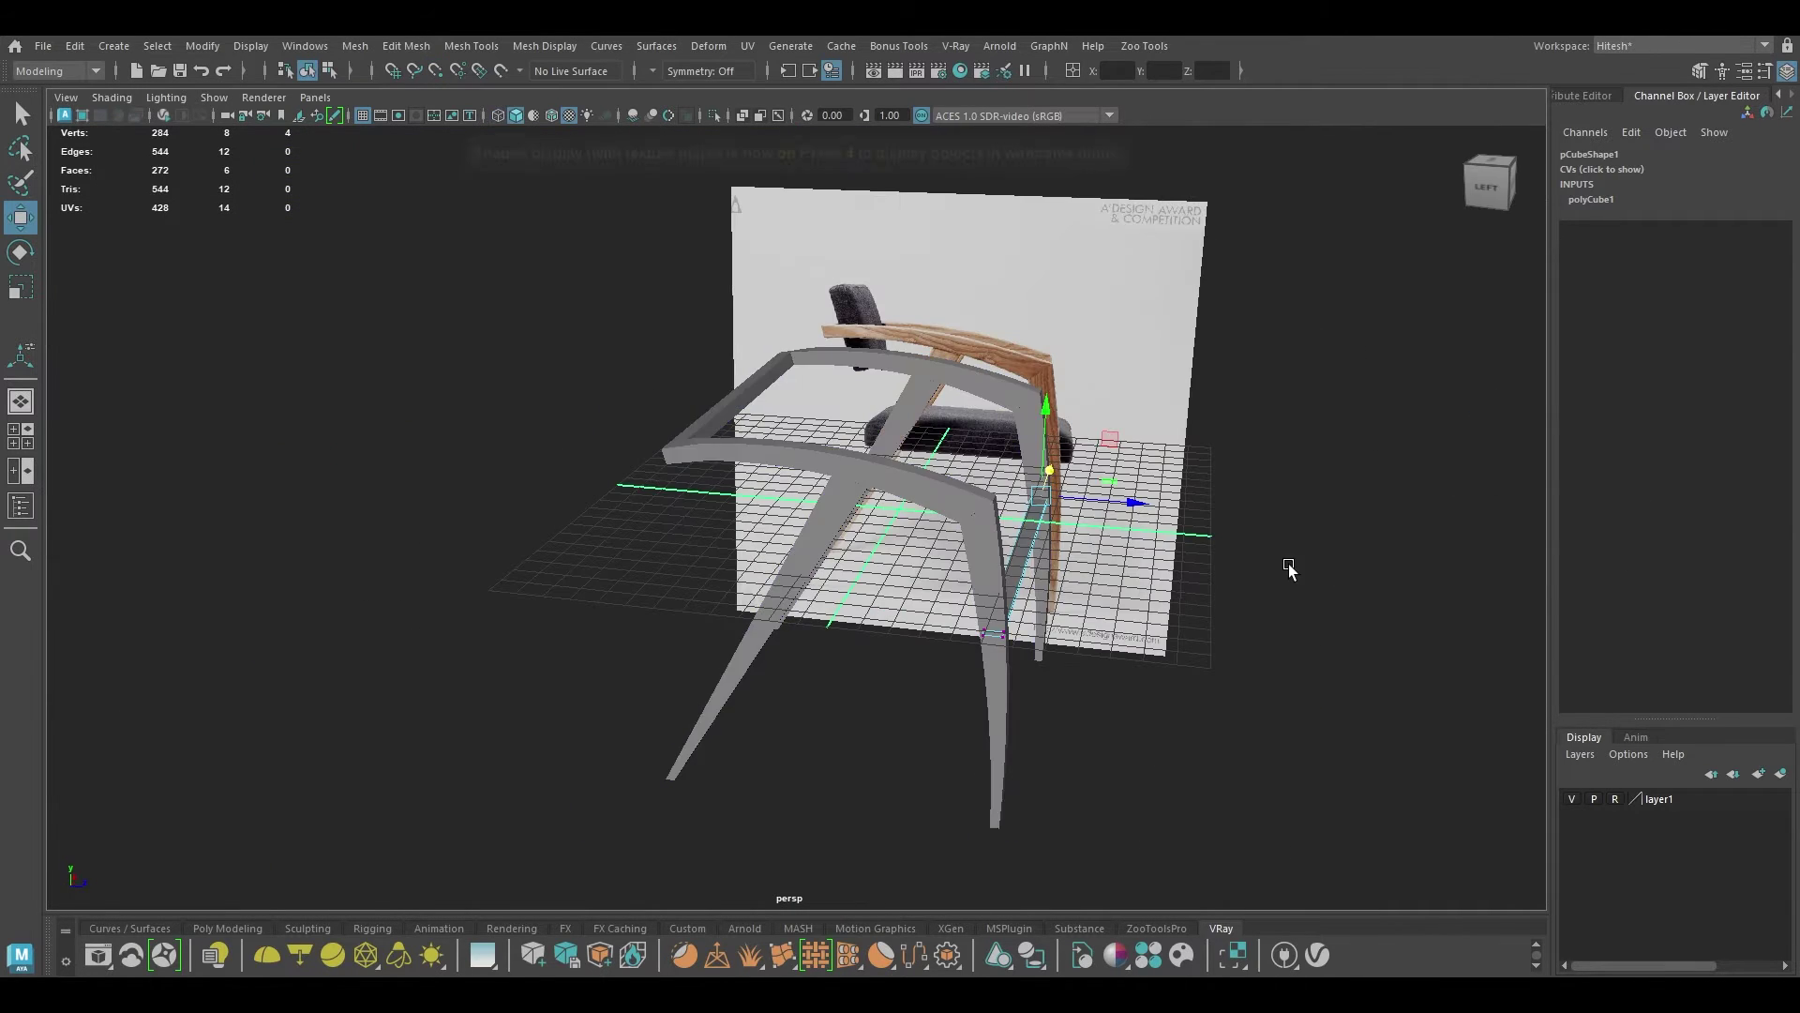
Step: Check how both crossbar ends meet the front legs in shaded perspective and try shifting one end along X
{"action": "mouse_move", "coordinate": [1240, 442]}
{"action": "right_mouse_down"}
{"action": "mouse_move", "coordinate": [1242, 492]}
{"action": "mouse_move", "coordinate": [1346, 417]}
{"action": "mouse_move", "coordinate": [1163, 443]}
{"action": "right_mouse_up"}
{"action": "left_click_drag", "start_coordinate": [1163, 443], "coordinate": [1031, 514], "text": "alt"}
{"action": "right_click_drag", "start_coordinate": [1031, 514], "coordinate": [1200, 637], "text": "alt"}
{"action": "left_click_drag", "start_coordinate": [1220, 653], "coordinate": [1217, 653]}
{"action": "left_click_drag", "start_coordinate": [1217, 654], "coordinate": [1143, 715], "text": "alt"}
{"action": "left_click_drag", "start_coordinate": [988, 846], "coordinate": [987, 847]}
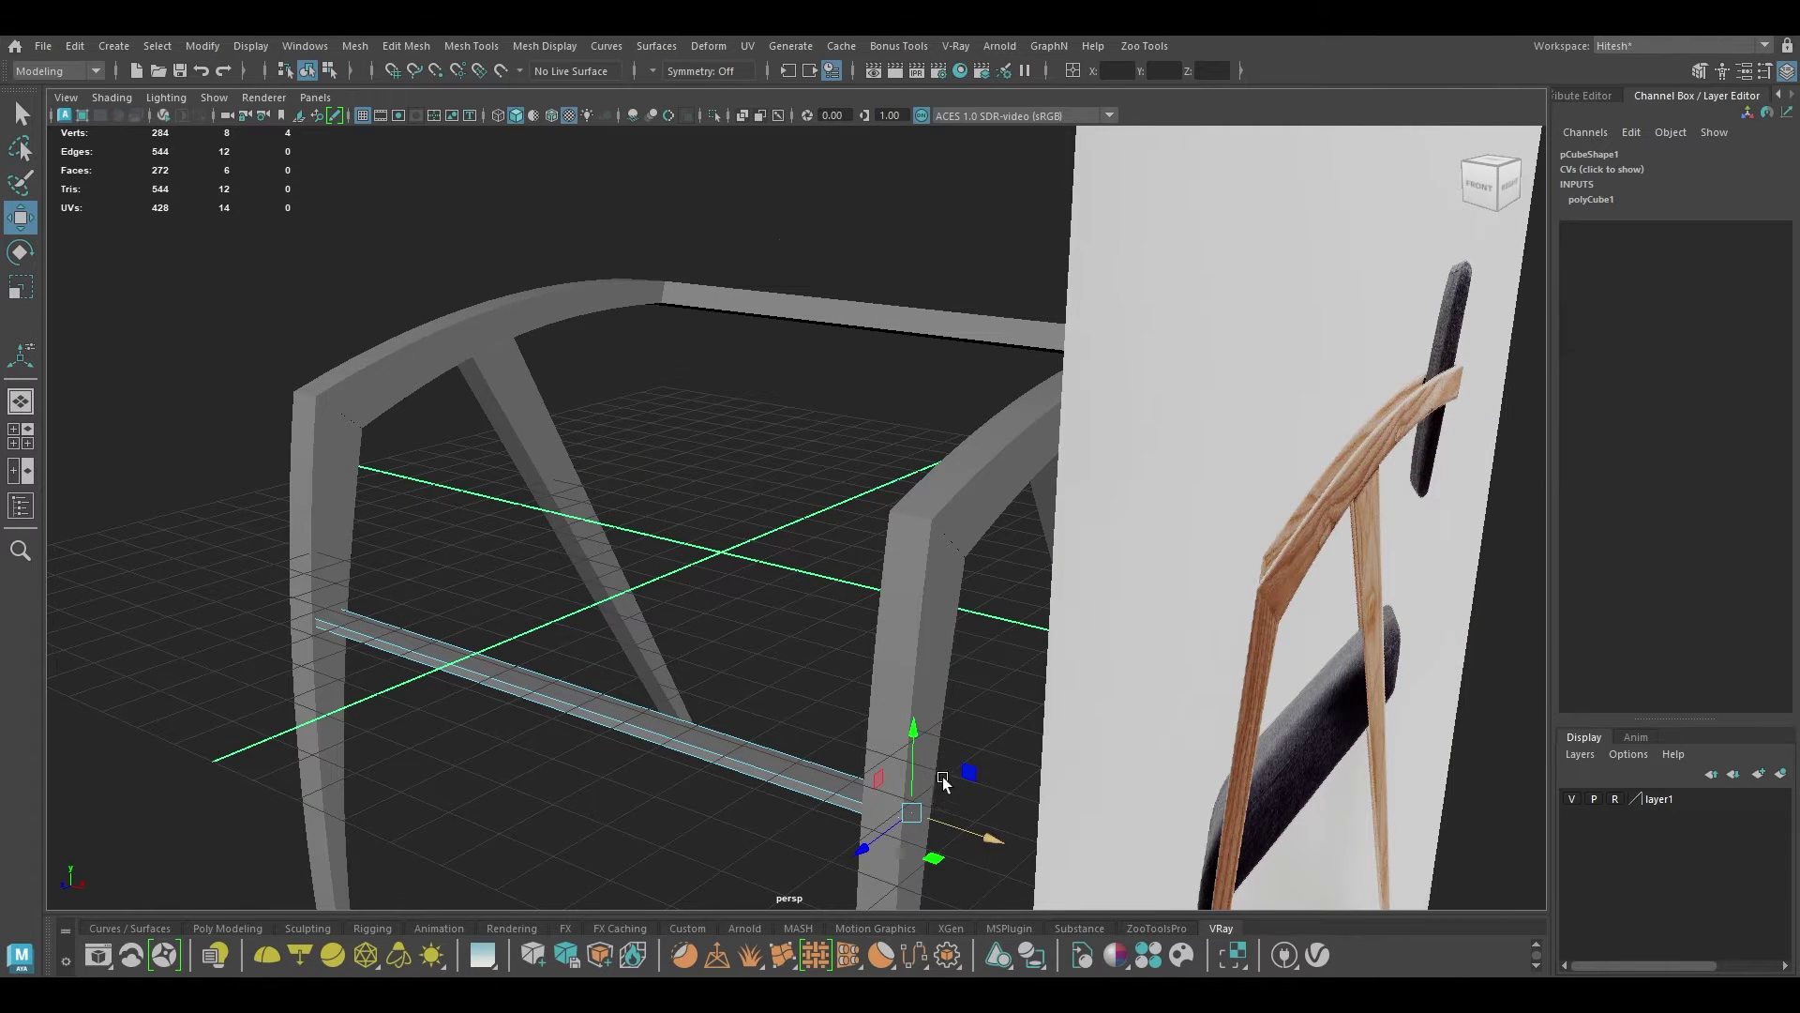
{"action": "middle_click_drag", "start_coordinate": [422, 647], "coordinate": [911, 500], "text": "alt"}
{"action": "left_click_drag", "start_coordinate": [894, 502], "coordinate": [737, 428]}
{"action": "left_click_drag", "start_coordinate": [722, 488], "coordinate": [798, 561], "text": "alt"}
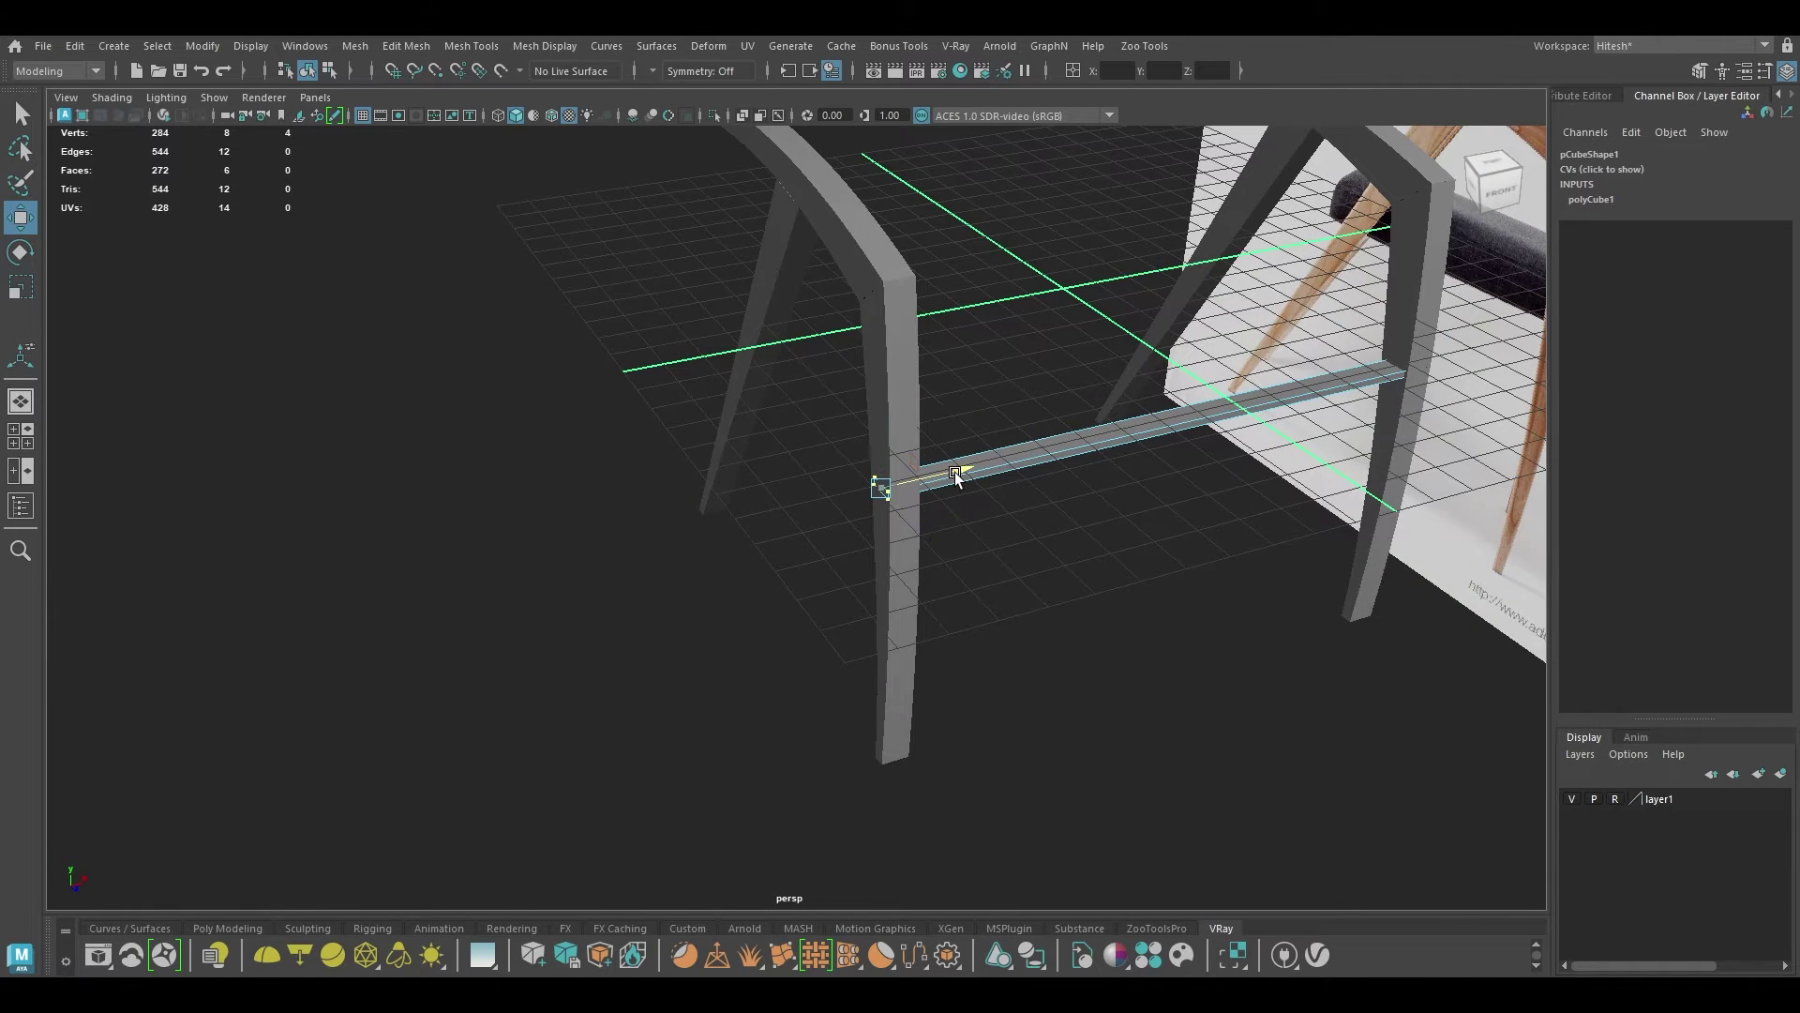
{"action": "left_click_drag", "start_coordinate": [958, 471], "coordinate": [992, 466]}
{"action": "key", "text": "ctrl+z"}
{"action": "right_click_drag", "start_coordinate": [1246, 399], "coordinate": [1209, 357]}
{"action": "mouse_move", "coordinate": [1209, 356]}
{"action": "left_mouse_down", "text": "alt"}
{"action": "mouse_move", "coordinate": [1347, 452]}
{"action": "mouse_move", "coordinate": [1189, 386]}
{"action": "left_mouse_up", "text": "alt"}
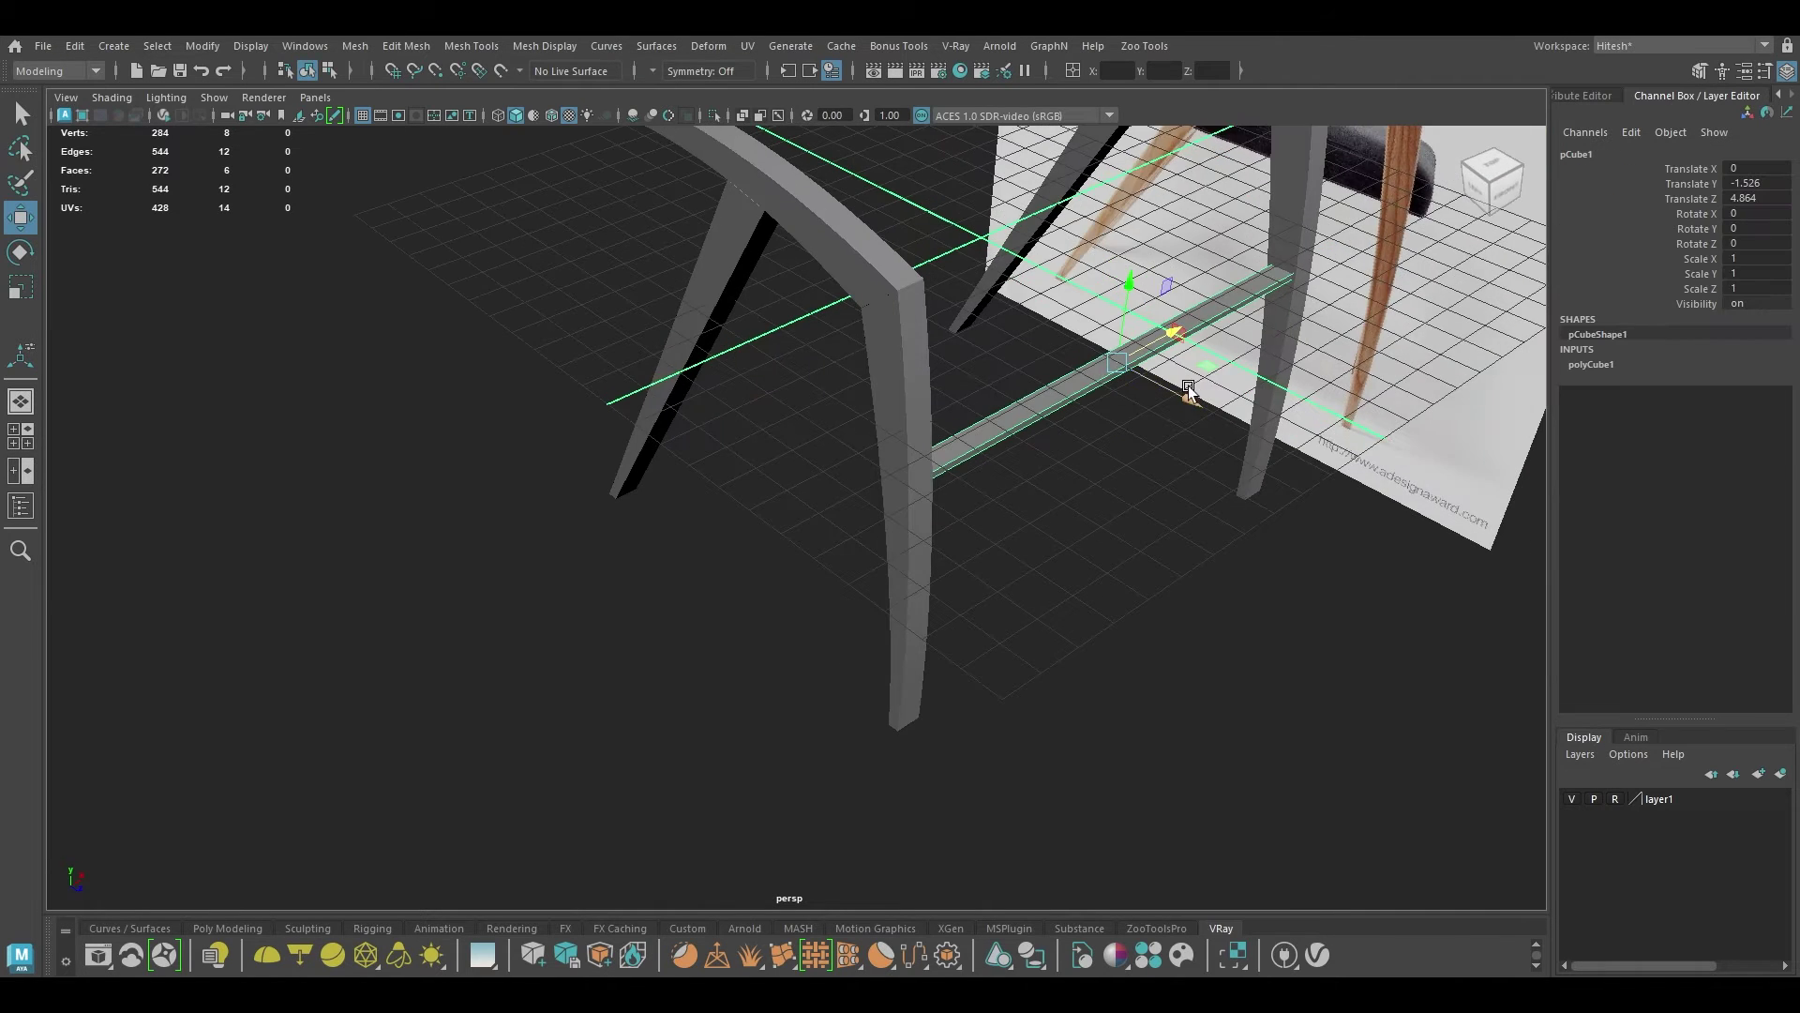
{"action": "left_click", "coordinate": [1150, 514]}
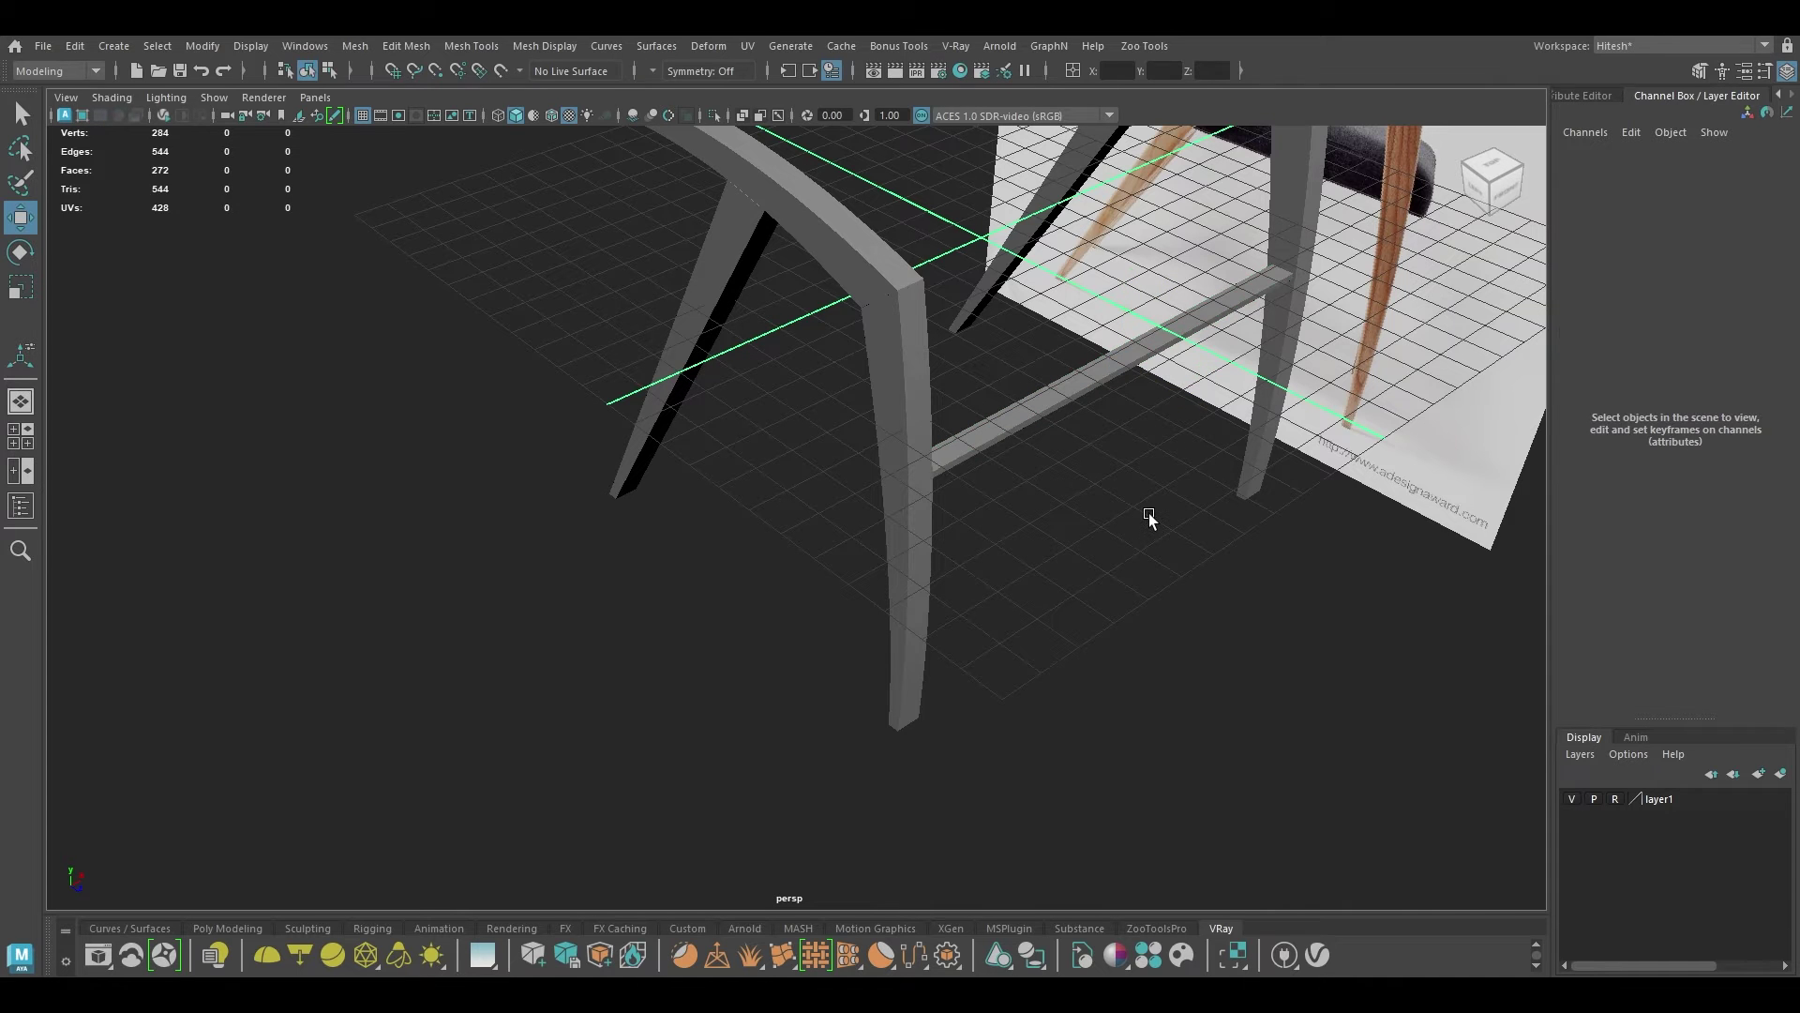
Step: Duplicate the front crossbar and move the copy back to the rear legs at Translate Z -3.095 in the side view
{"action": "left_click", "coordinate": [1085, 396]}
{"action": "key", "text": "space"}
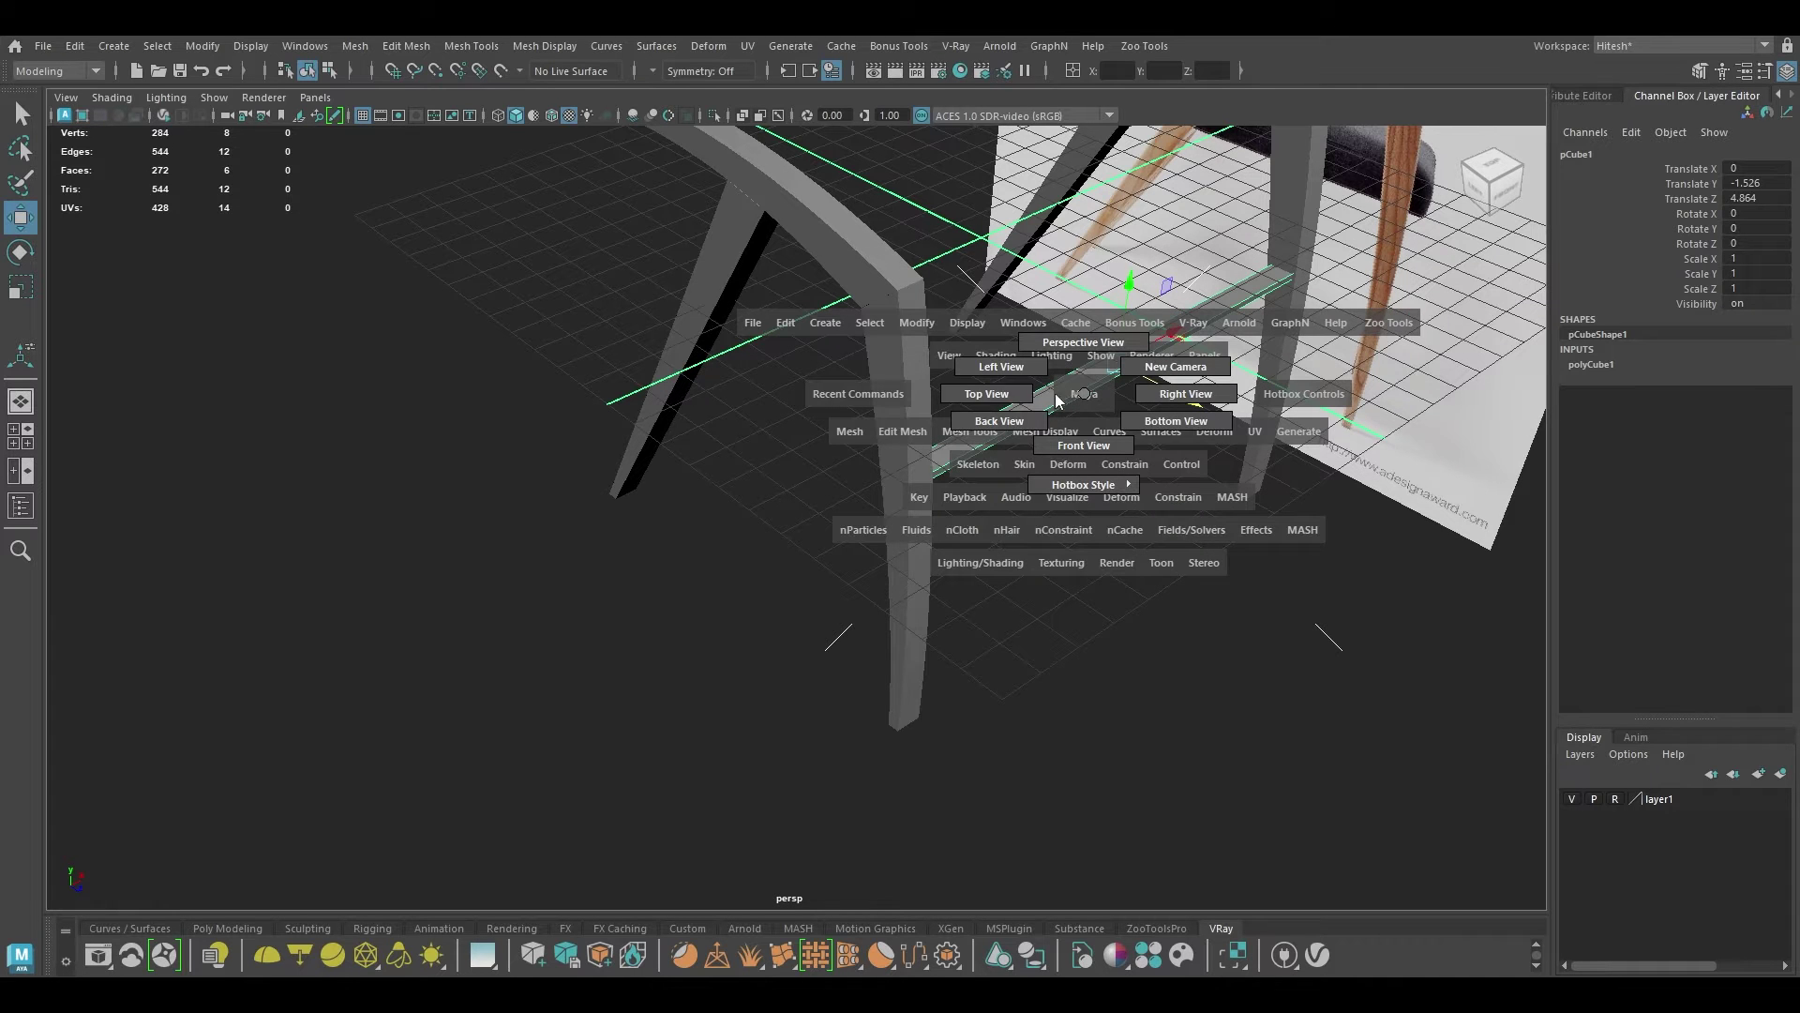
{"action": "left_click", "coordinate": [984, 375]}
{"action": "key", "text": "4"}
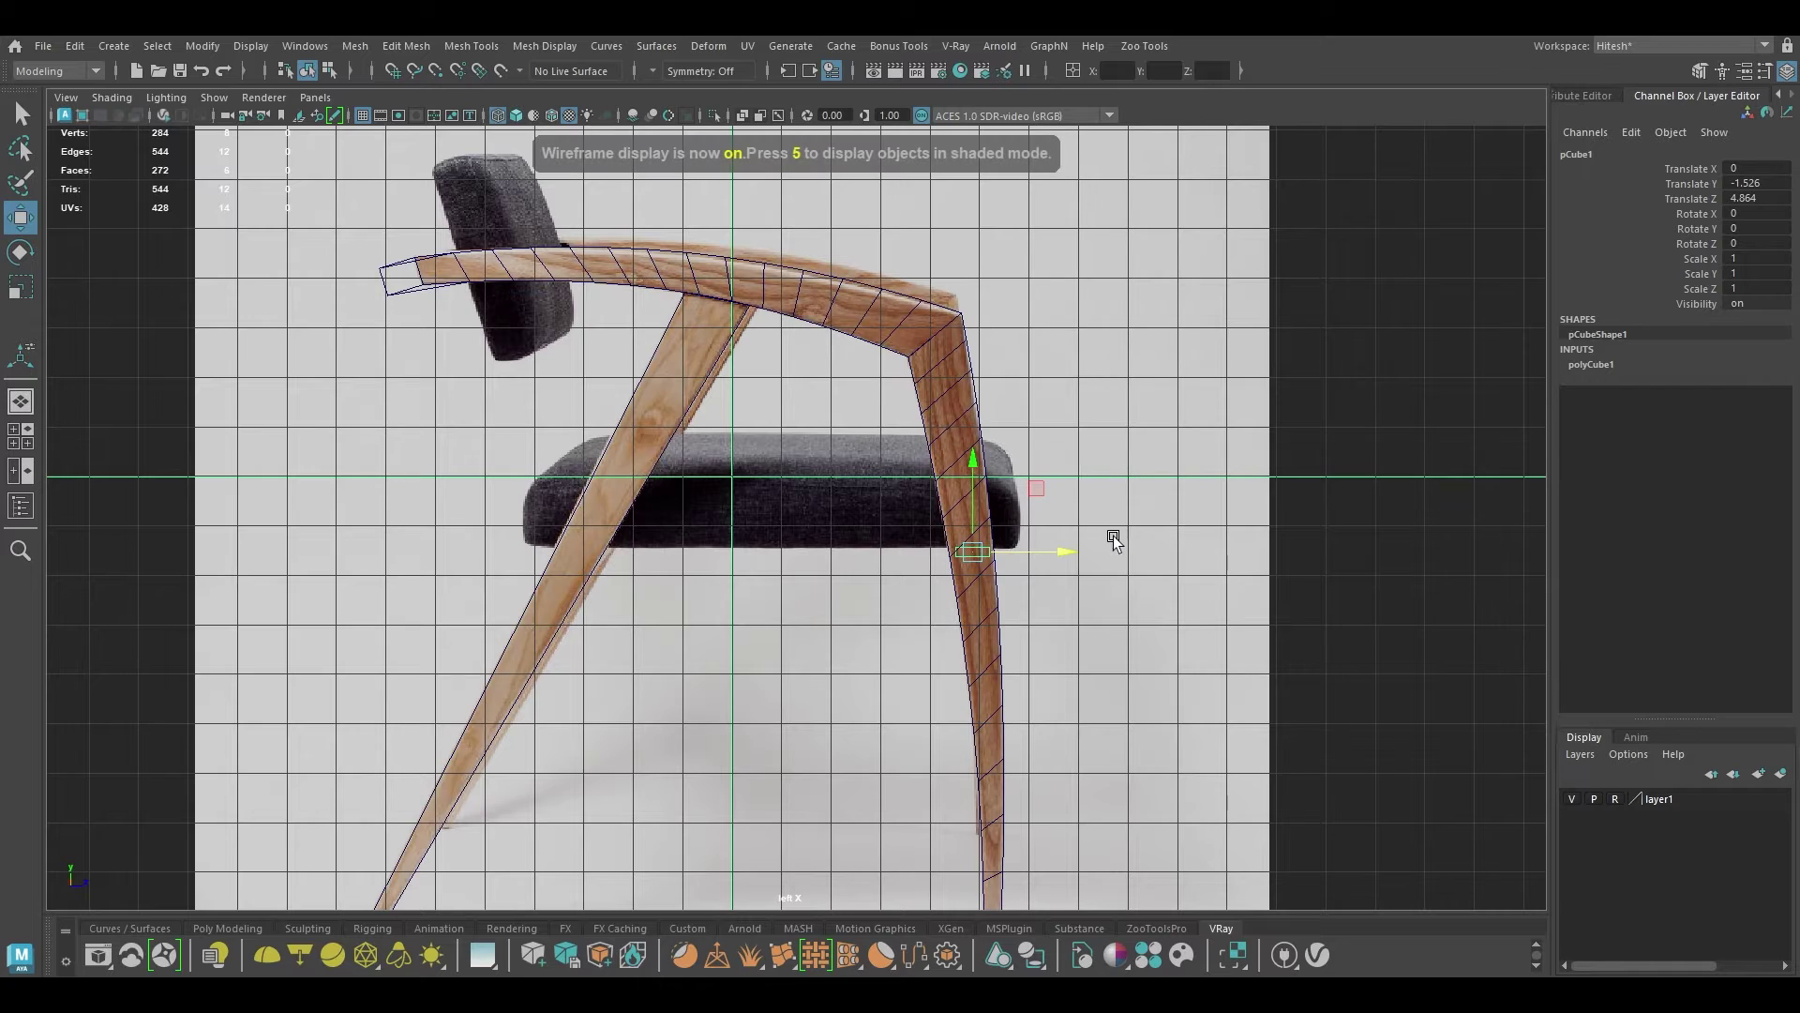
{"action": "key", "text": "ctrl+d"}
{"action": "middle_click_drag", "start_coordinate": [1048, 538], "coordinate": [651, 515]}
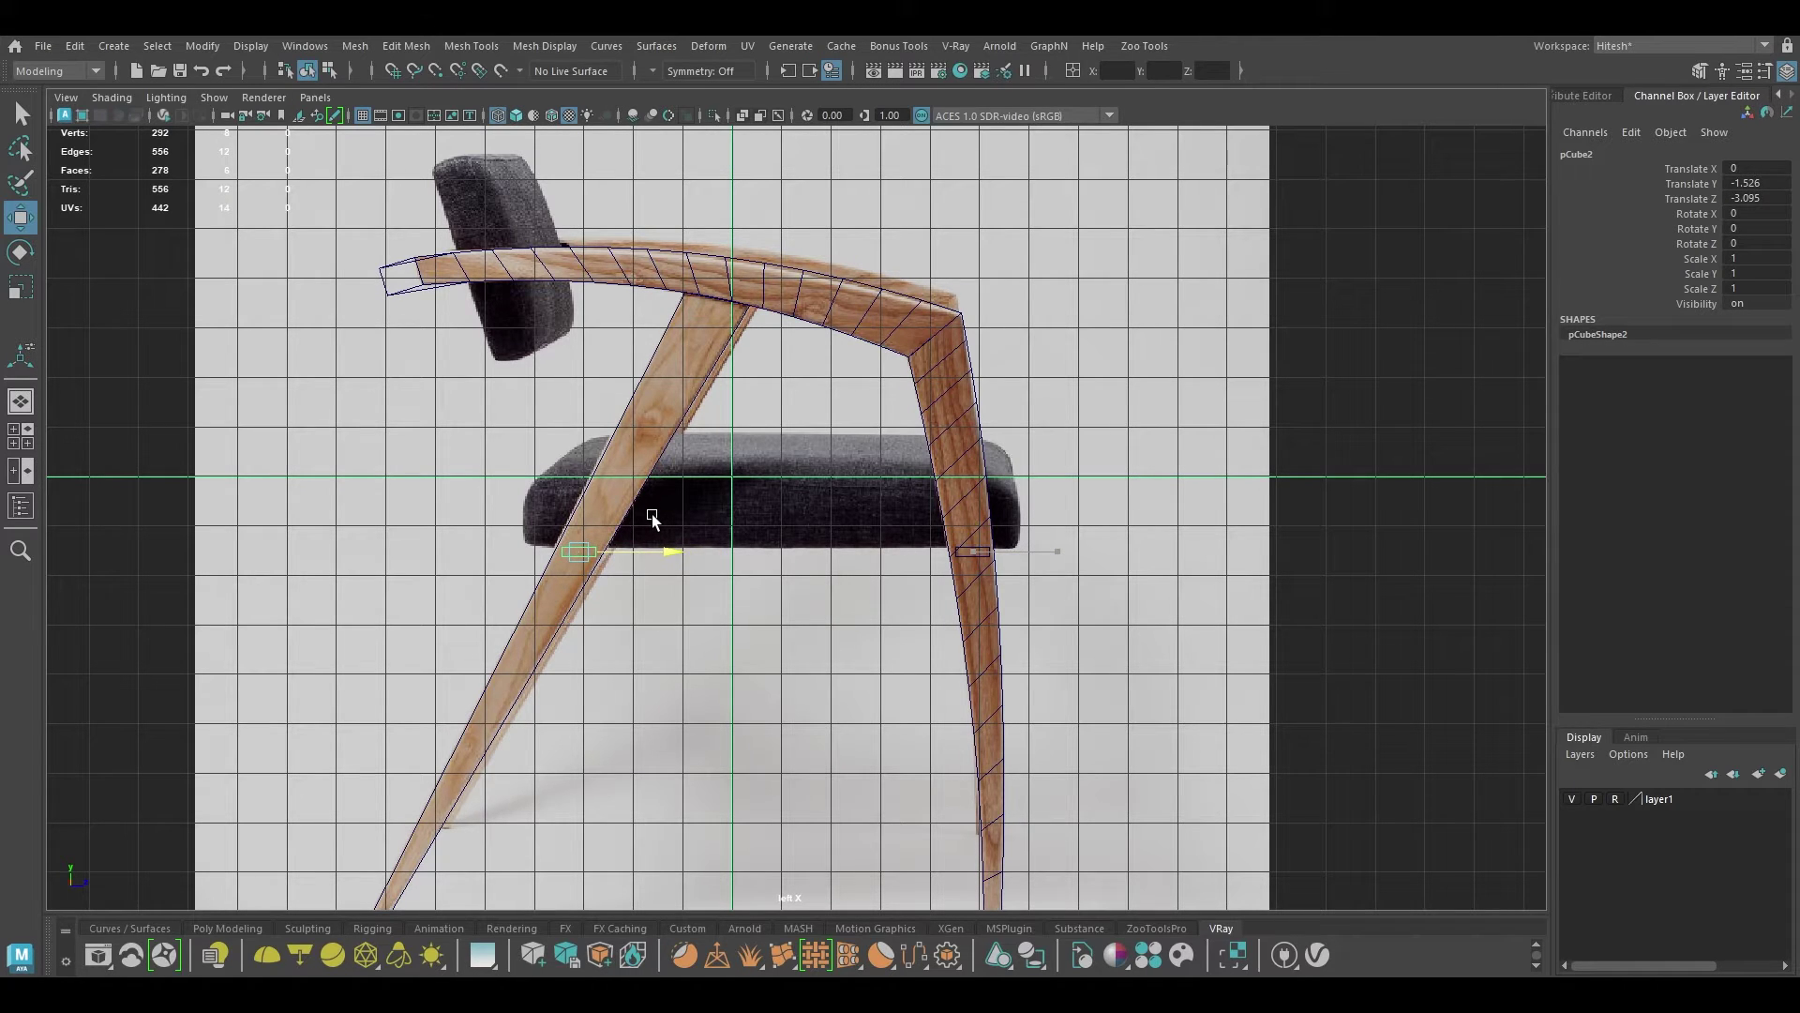
Step: Examine the placement of both crossbars and the whole frame in shaded perspective
{"action": "key", "text": "space"}
{"action": "key", "text": "6"}
{"action": "key", "text": "space"}
{"action": "left_click_drag", "start_coordinate": [668, 425], "coordinate": [677, 302]}
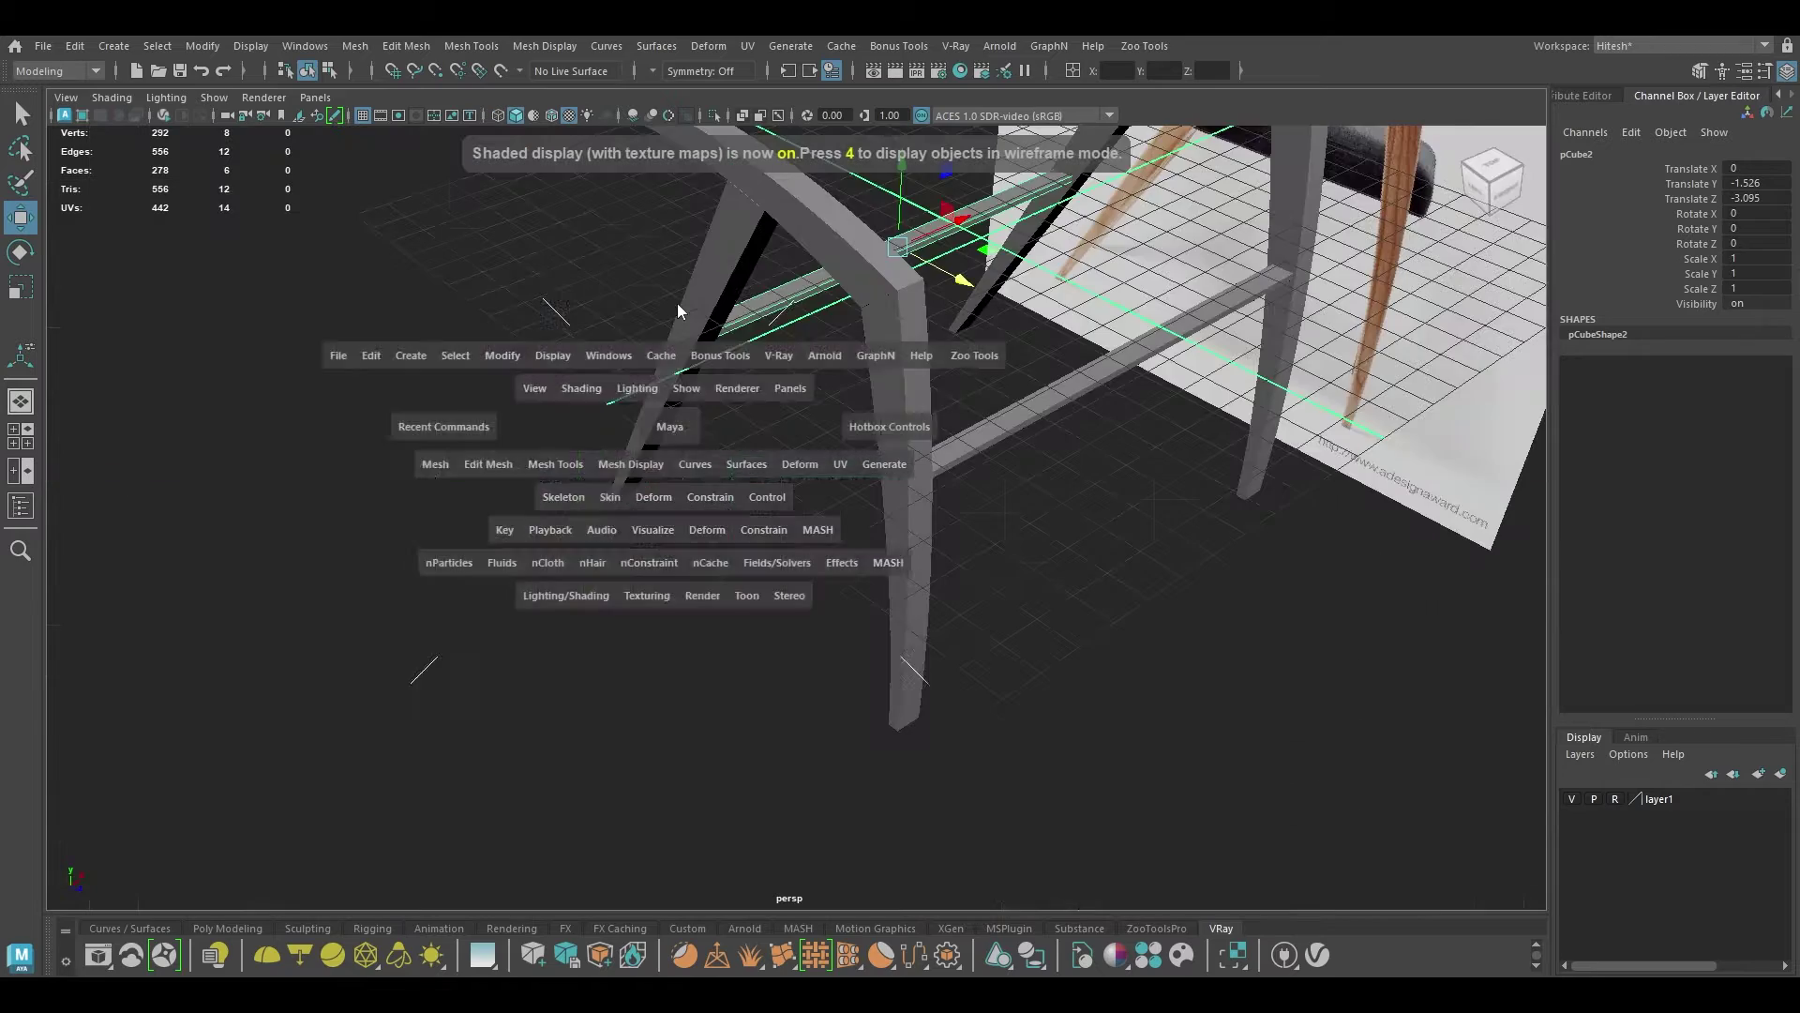
{"action": "left_click_drag", "start_coordinate": [848, 496], "coordinate": [848, 441], "text": "alt"}
{"action": "scroll", "coordinate": [849, 441], "scroll_direction": "down", "scroll_amount": 4}
{"action": "left_click", "coordinate": [864, 413]}
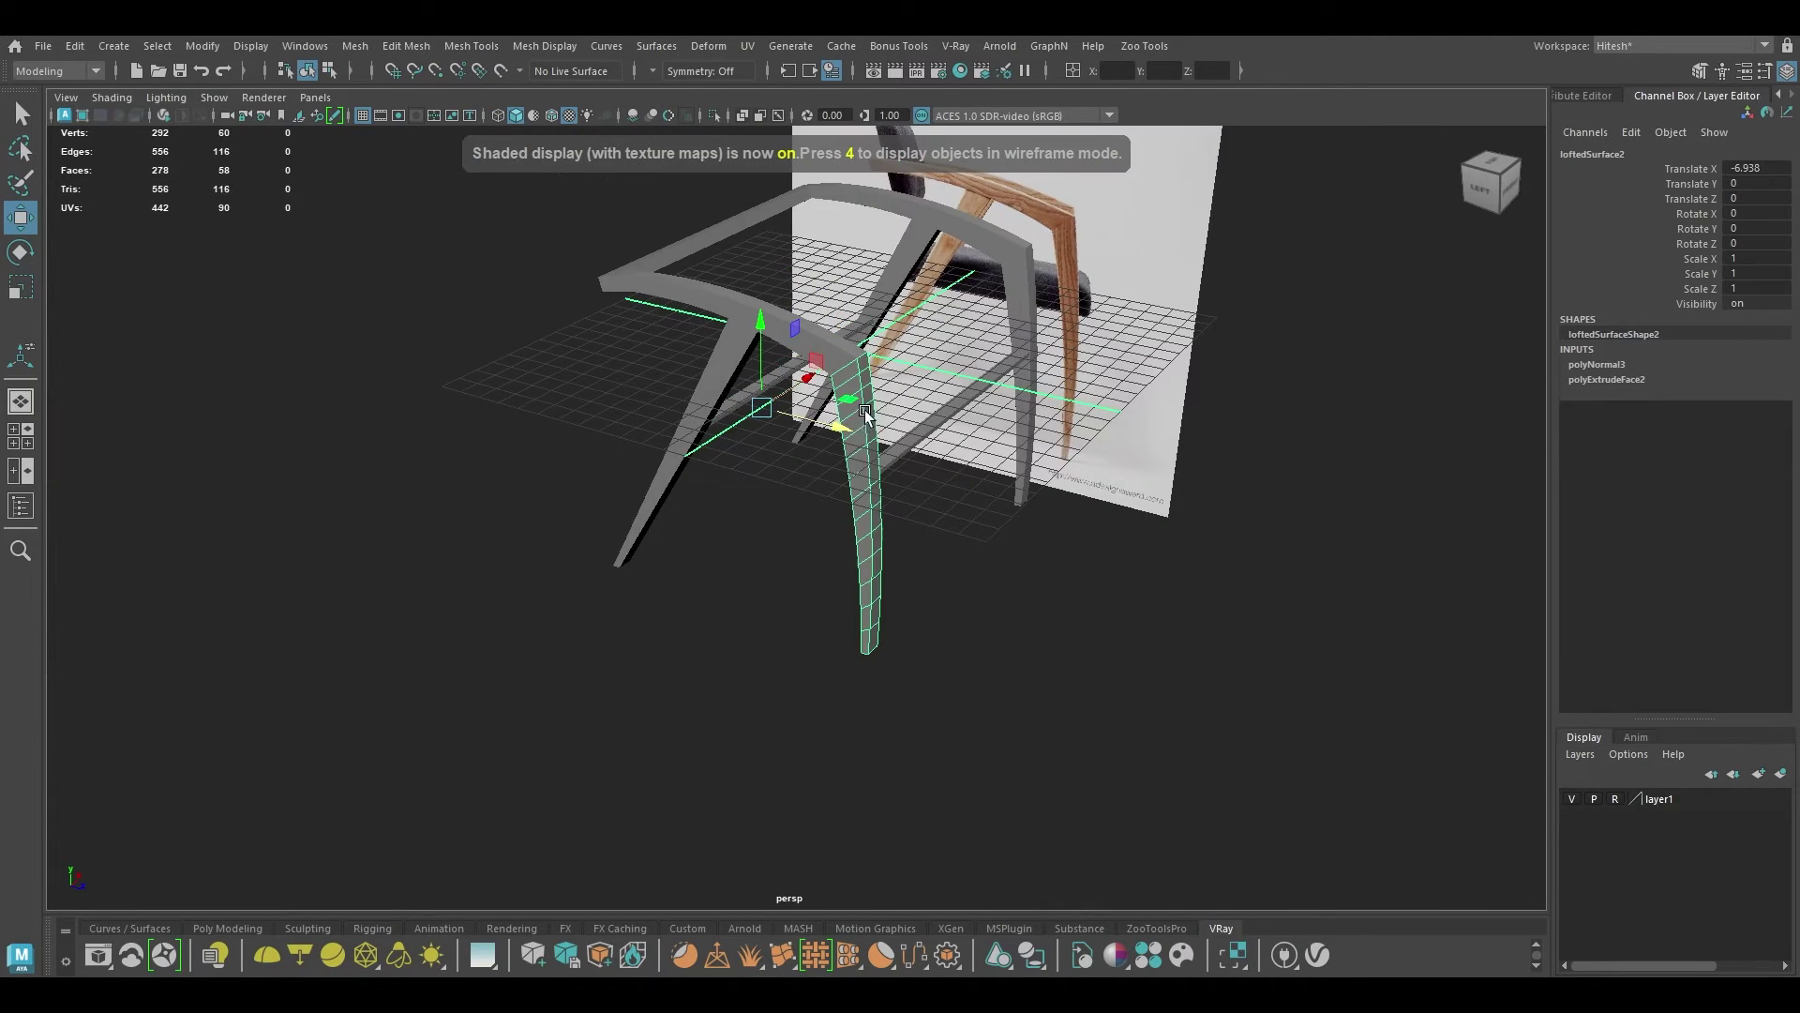
{"action": "left_click", "coordinate": [714, 431]}
{"action": "left_click_drag", "start_coordinate": [715, 431], "coordinate": [952, 502], "text": "alt"}
{"action": "left_click", "coordinate": [844, 469]}
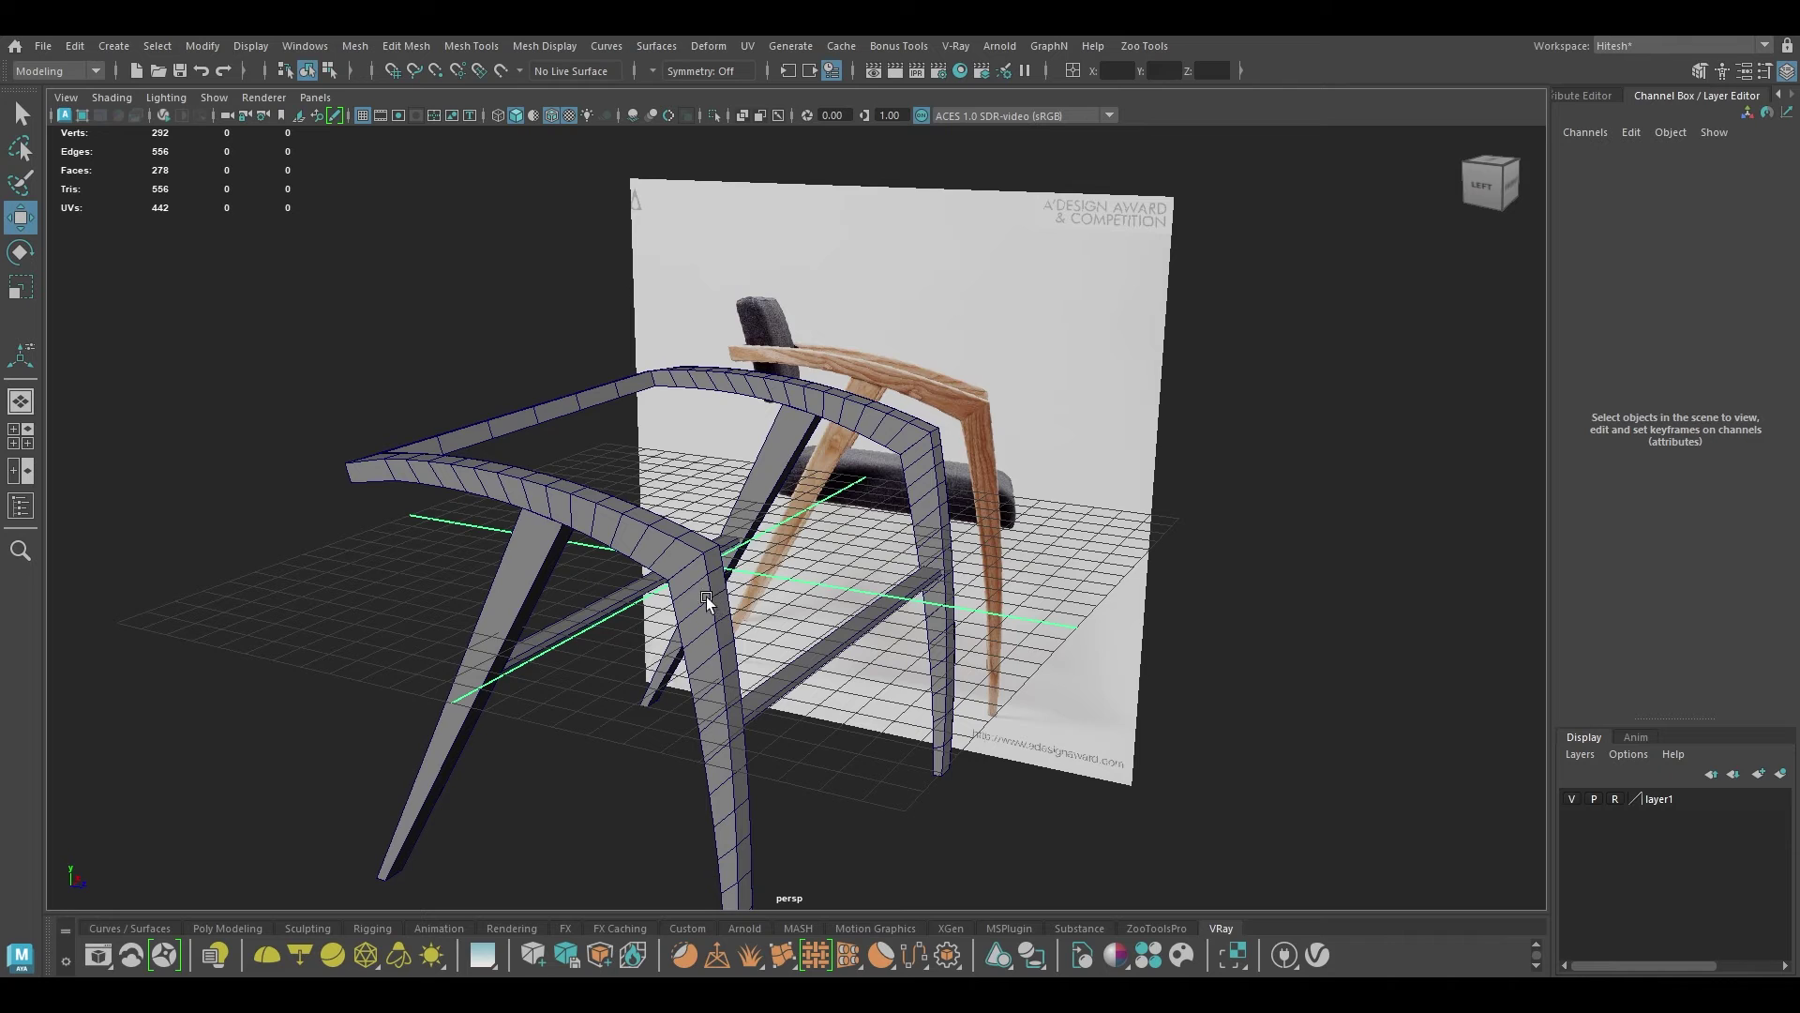
Step: Select both front legs and slide them along Z to 1.596, separating them from the armrests
{"action": "middle_click_drag", "start_coordinate": [706, 597], "coordinate": [677, 531], "text": "alt"}
{"action": "left_click", "coordinate": [655, 507]}
{"action": "left_click", "coordinate": [909, 445], "text": "shift"}
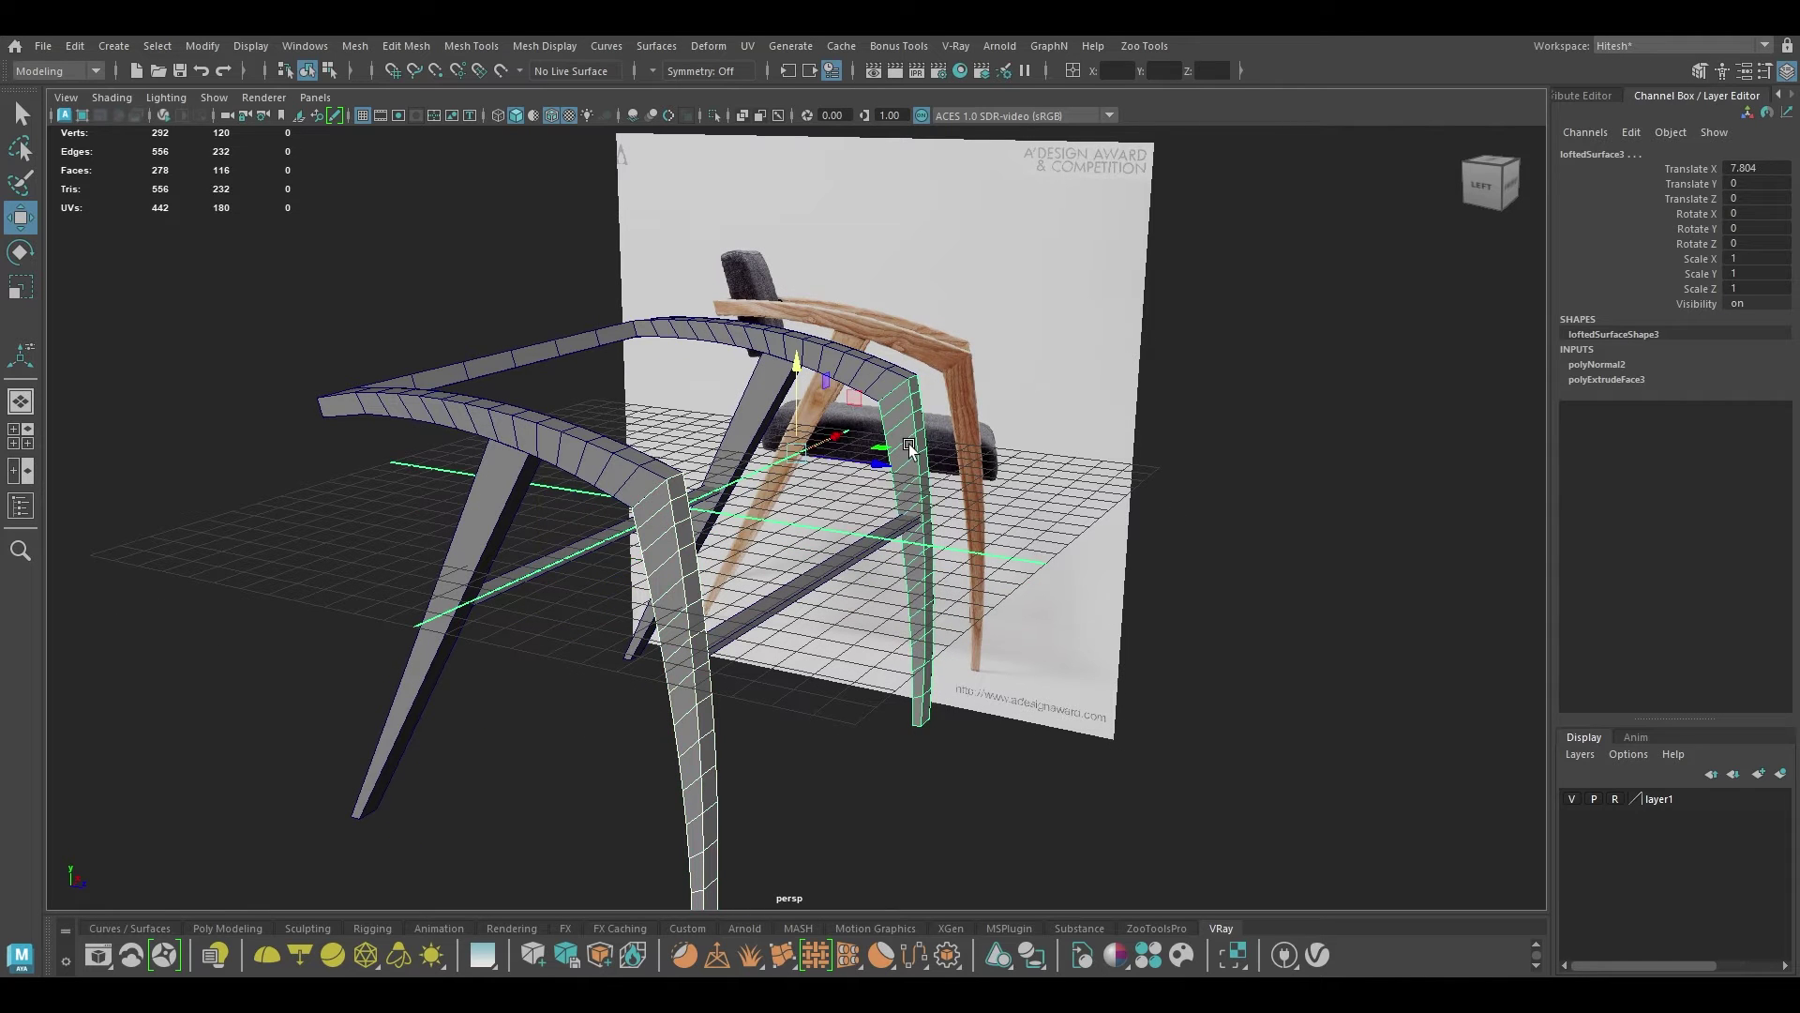
{"action": "left_click_drag", "start_coordinate": [877, 463], "coordinate": [937, 473]}
{"action": "left_click_drag", "start_coordinate": [712, 525], "coordinate": [778, 476], "text": "alt"}
{"action": "scroll", "coordinate": [797, 473], "scroll_direction": "up", "scroll_amount": 3}
{"action": "key", "text": "ctrl+z"}
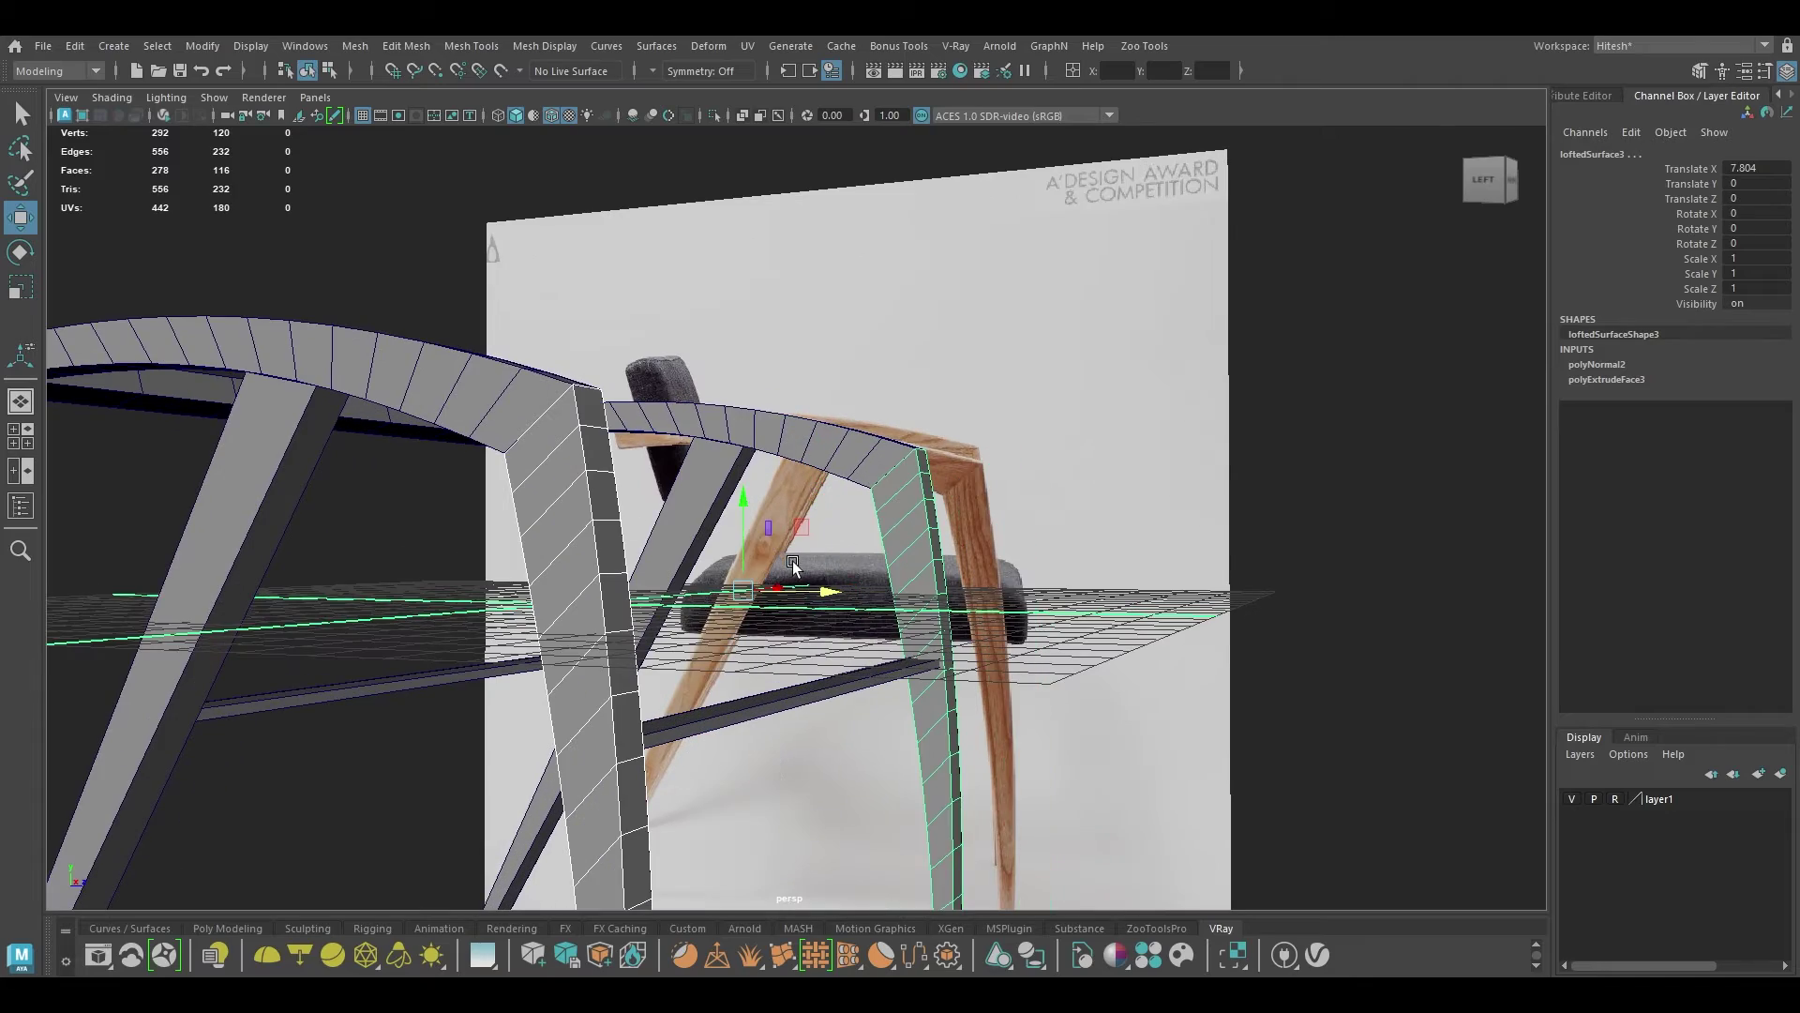
{"action": "left_click_drag", "start_coordinate": [825, 593], "coordinate": [605, 610]}
Step: Delete the top cap faces of both front legs and return to object selection
{"action": "right_click_drag", "start_coordinate": [669, 424], "coordinate": [668, 470]}
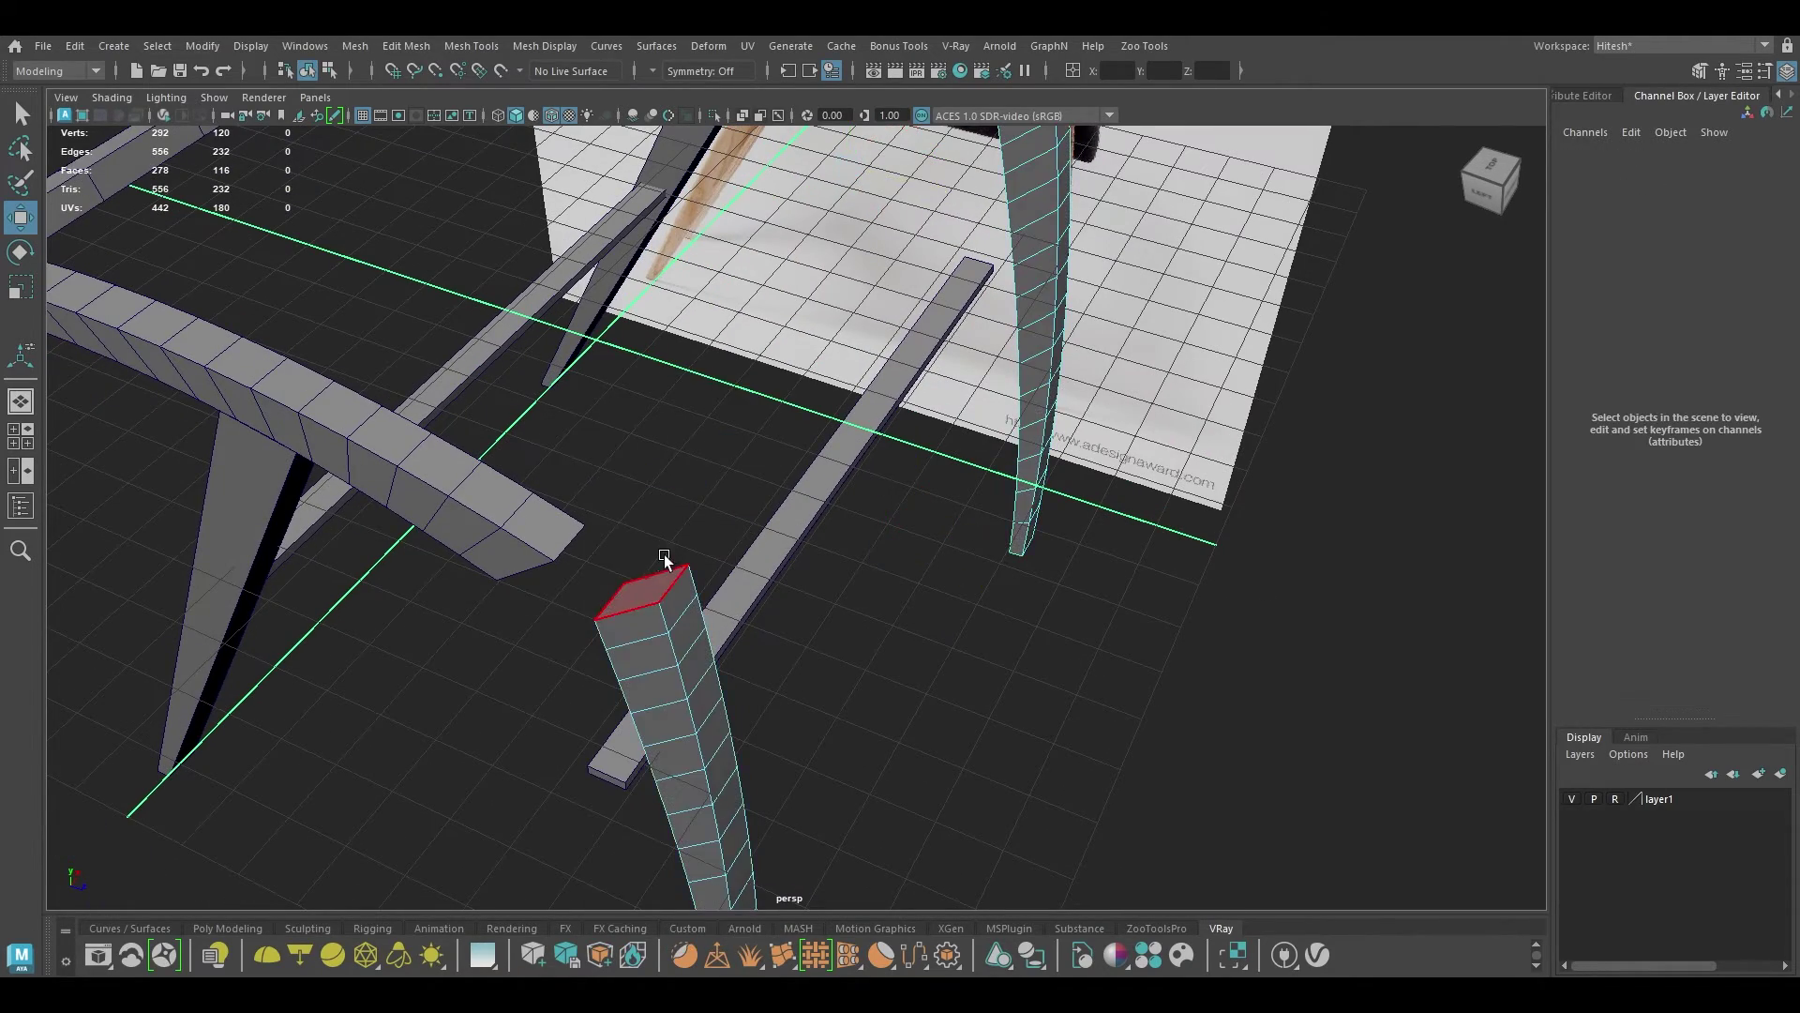
{"action": "left_click", "coordinate": [653, 586]}
{"action": "middle_click_drag", "start_coordinate": [872, 373], "coordinate": [820, 558], "text": "alt"}
{"action": "left_click", "coordinate": [996, 281], "text": "shift"}
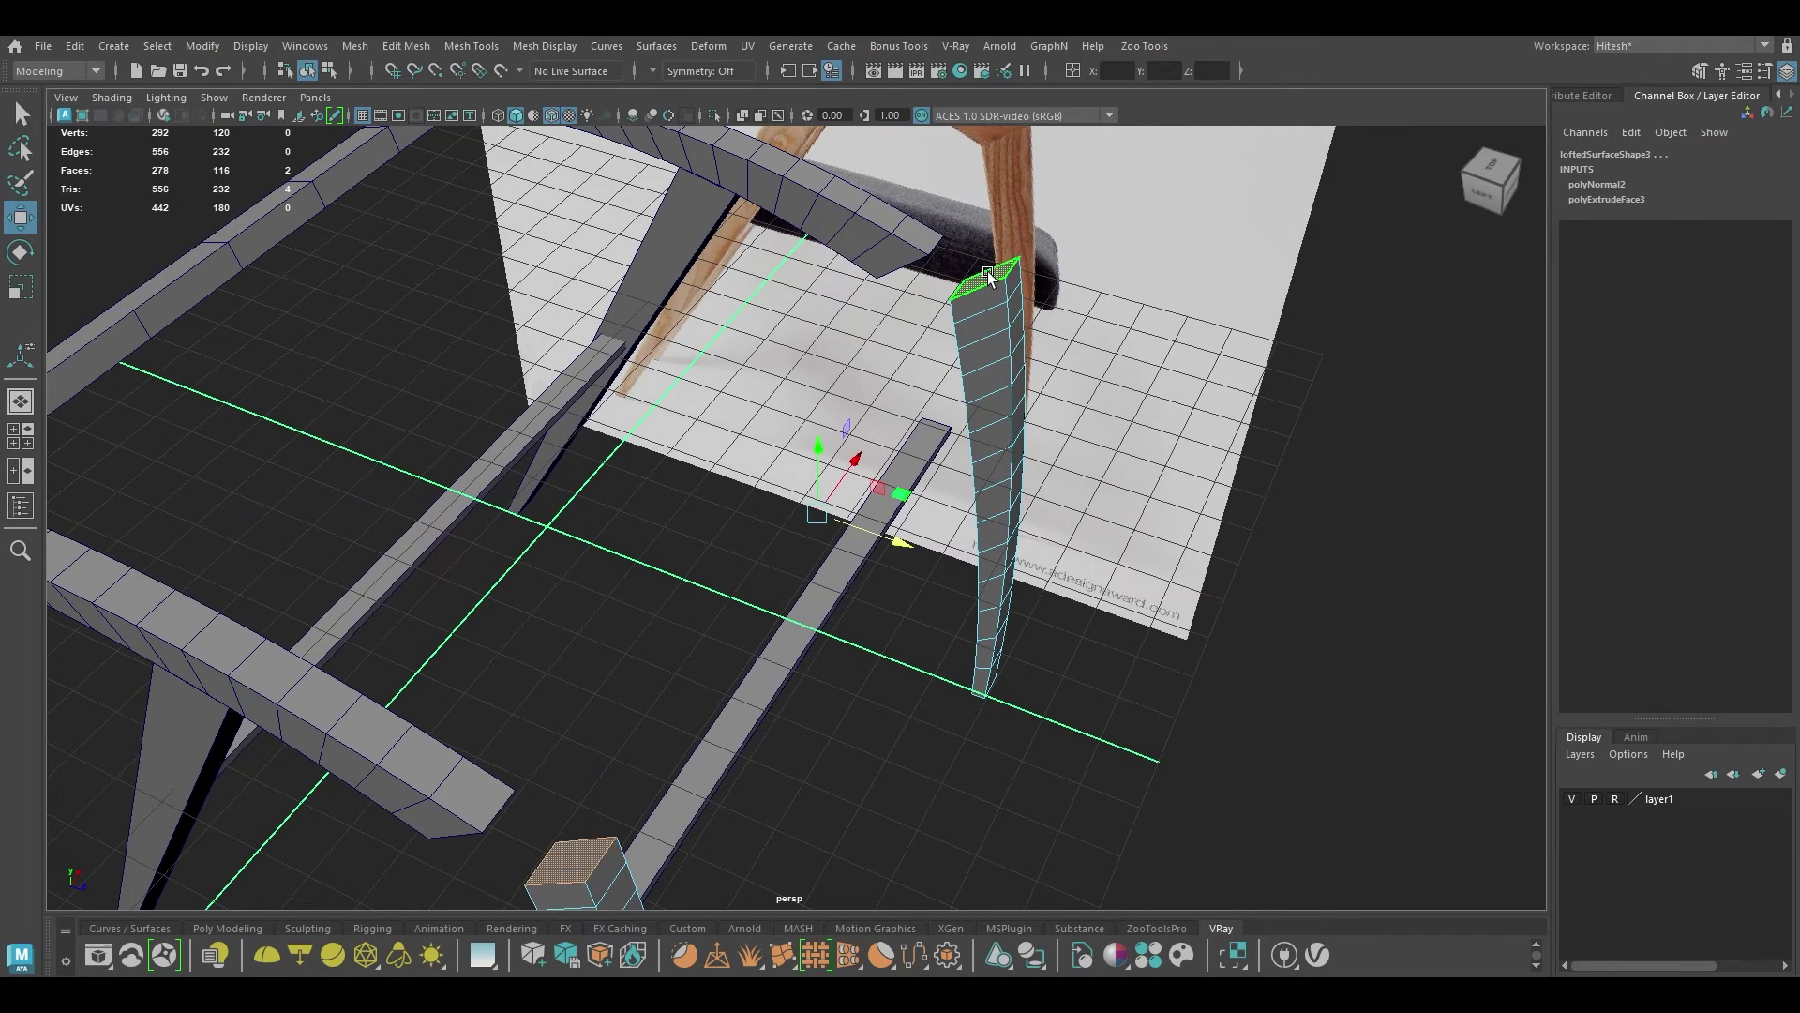
{"action": "key", "text": "Delete"}
{"action": "right_click_drag", "start_coordinate": [907, 253], "coordinate": [965, 192], "text": "shift"}
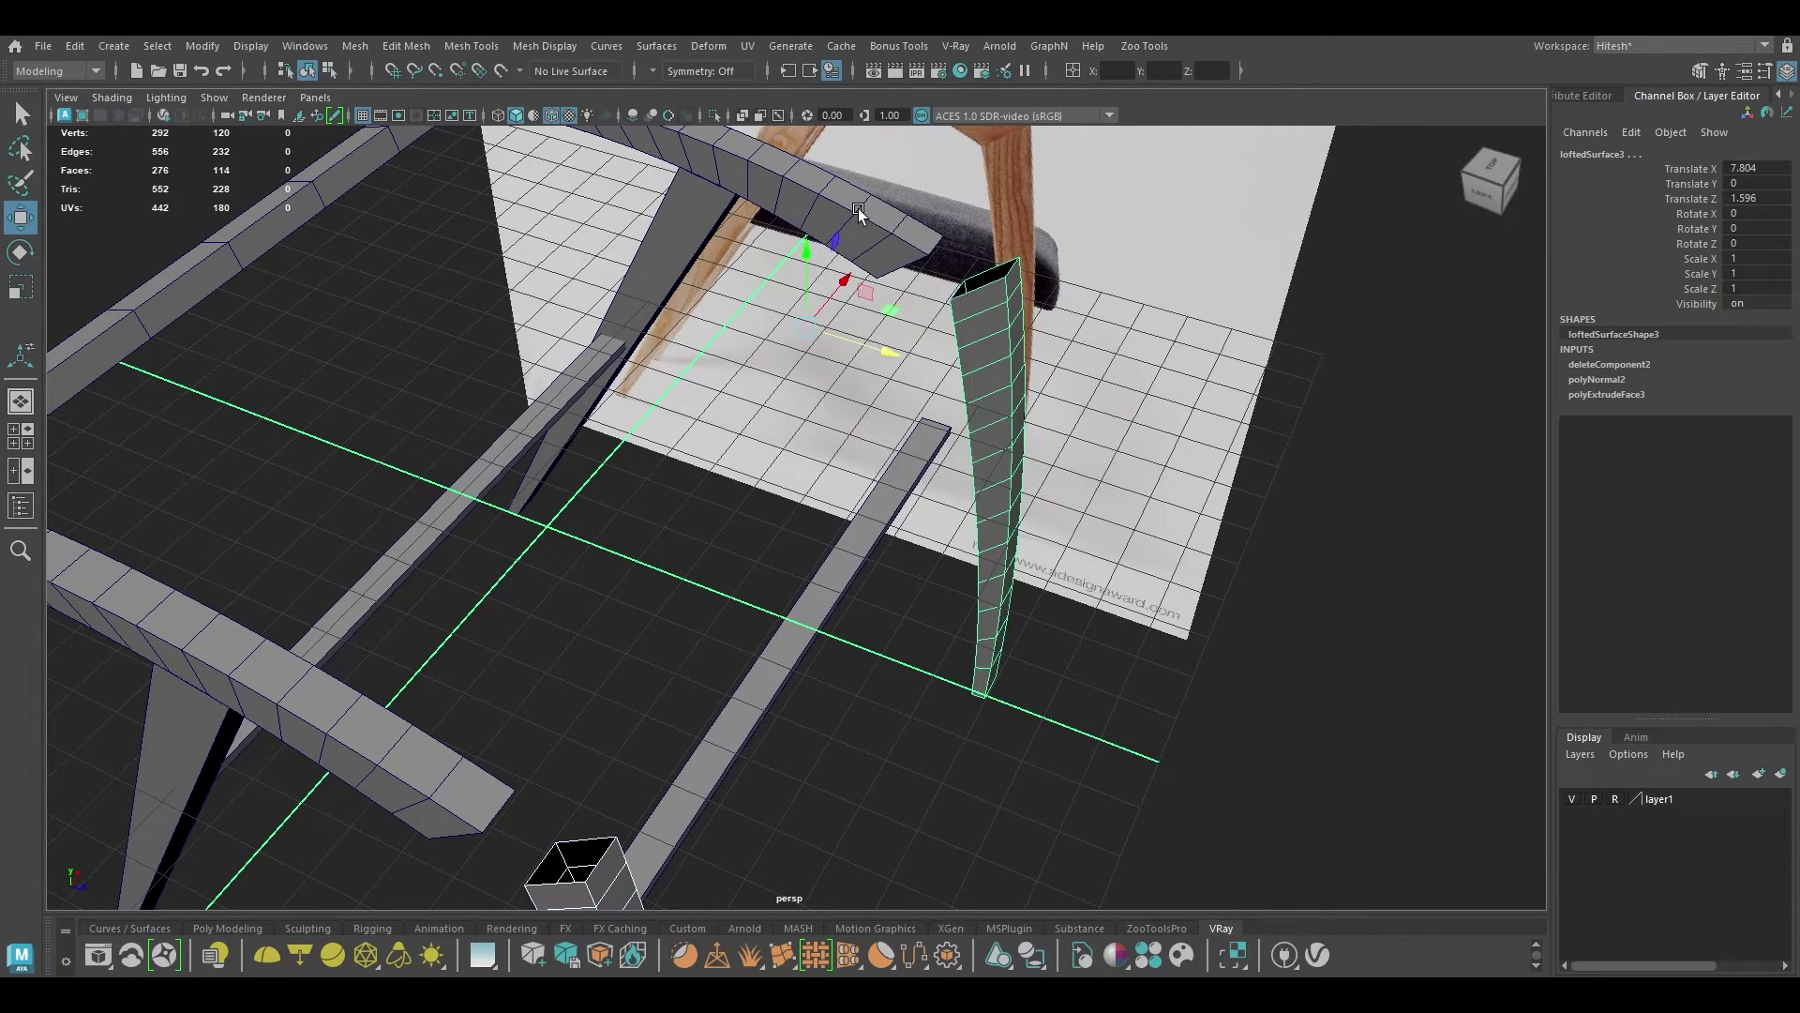
Step: Delete the front end faces of both armrests and return to object selection
{"action": "left_click_drag", "start_coordinate": [861, 213], "coordinate": [642, 475], "text": "alt"}
{"action": "right_click_drag", "start_coordinate": [570, 415], "coordinate": [574, 480]}
{"action": "left_click_drag", "start_coordinate": [574, 553], "coordinate": [522, 481], "text": "alt"}
{"action": "left_click", "coordinate": [363, 563]}
{"action": "left_click", "coordinate": [1036, 617], "text": "shift"}
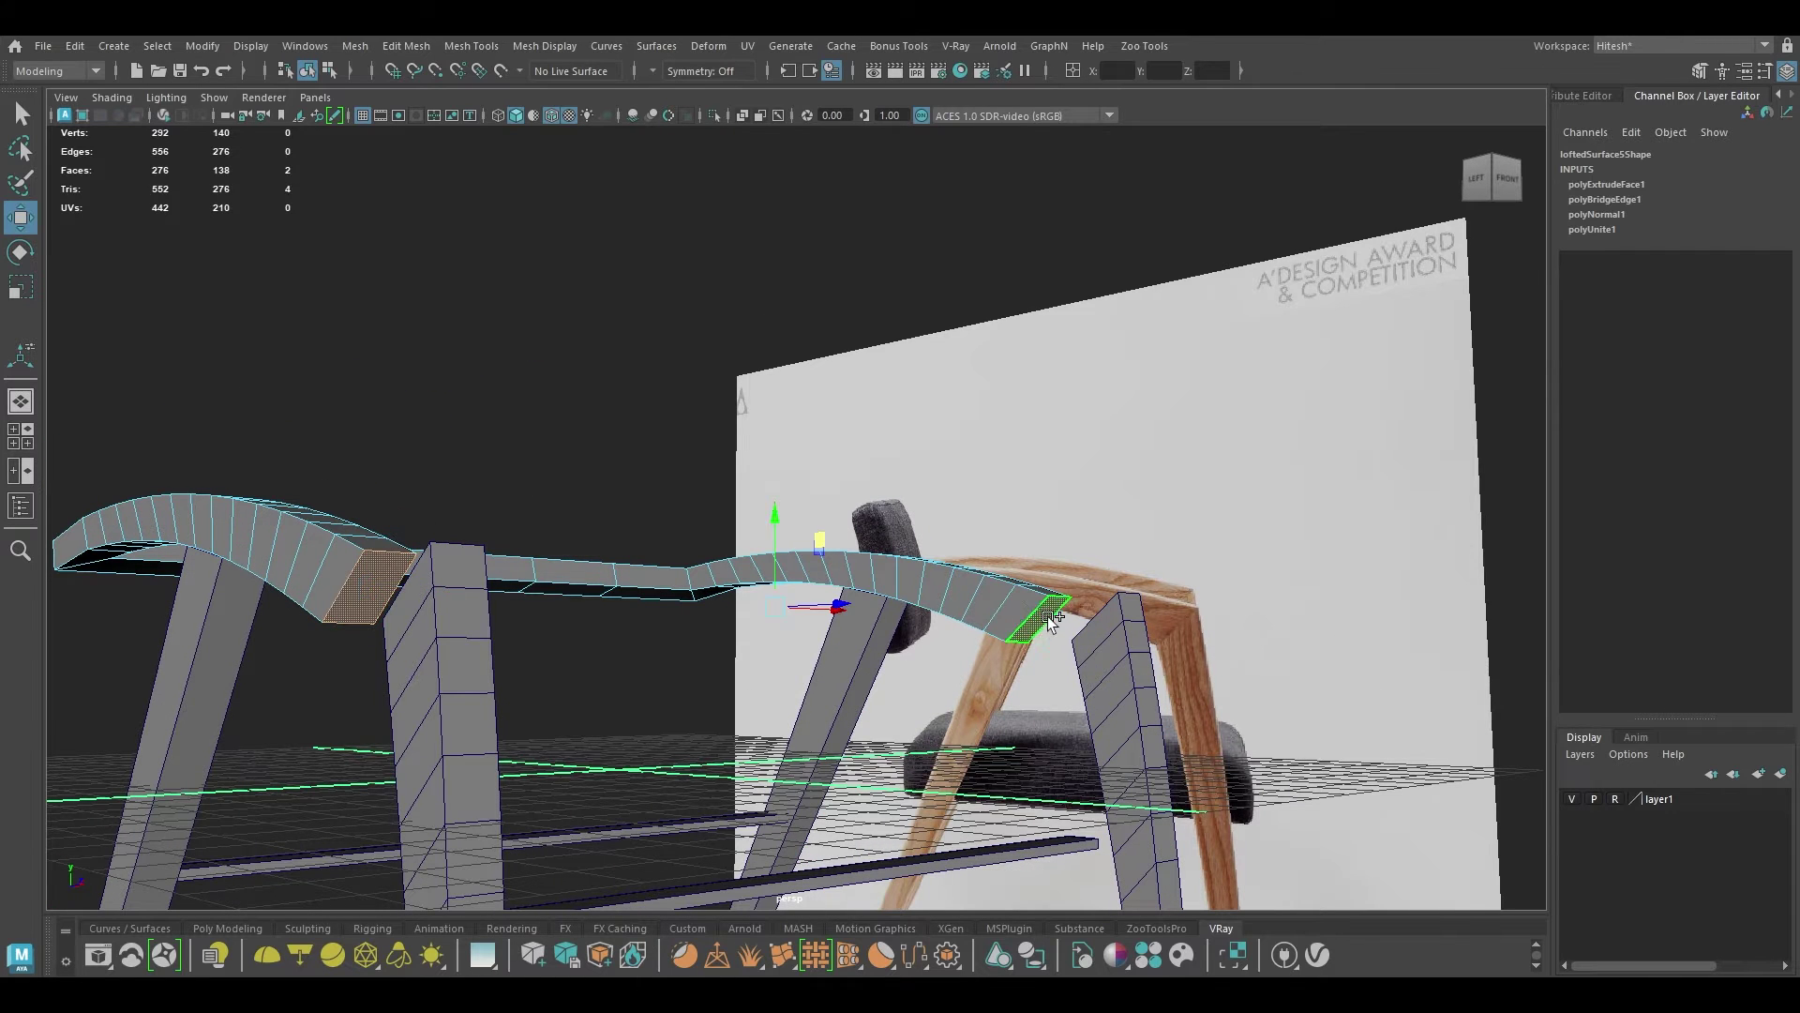
{"action": "key", "text": "Delete"}
{"action": "right_click_drag", "start_coordinate": [691, 476], "coordinate": [855, 350]}
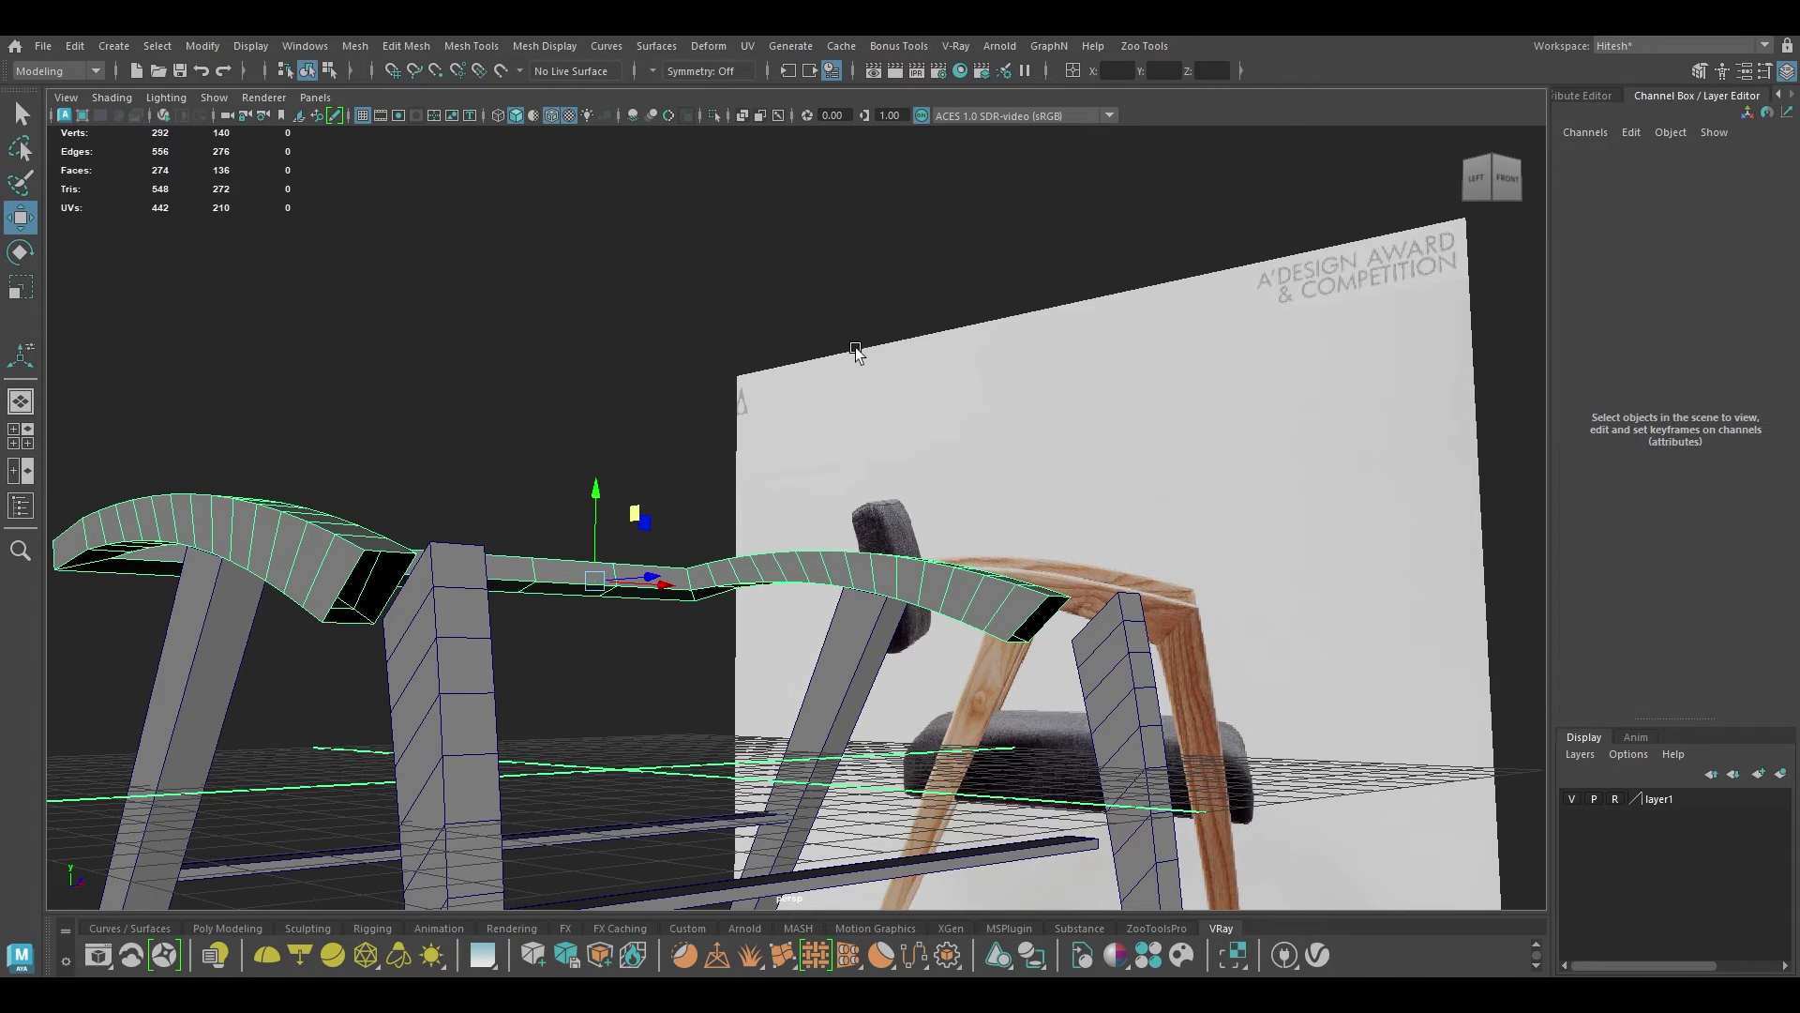
Step: Set Translate Z of both front legs to 0, rejoining them with the armrests
{"action": "left_click", "coordinate": [1133, 708]}
{"action": "left_click", "coordinate": [438, 691], "text": "shift"}
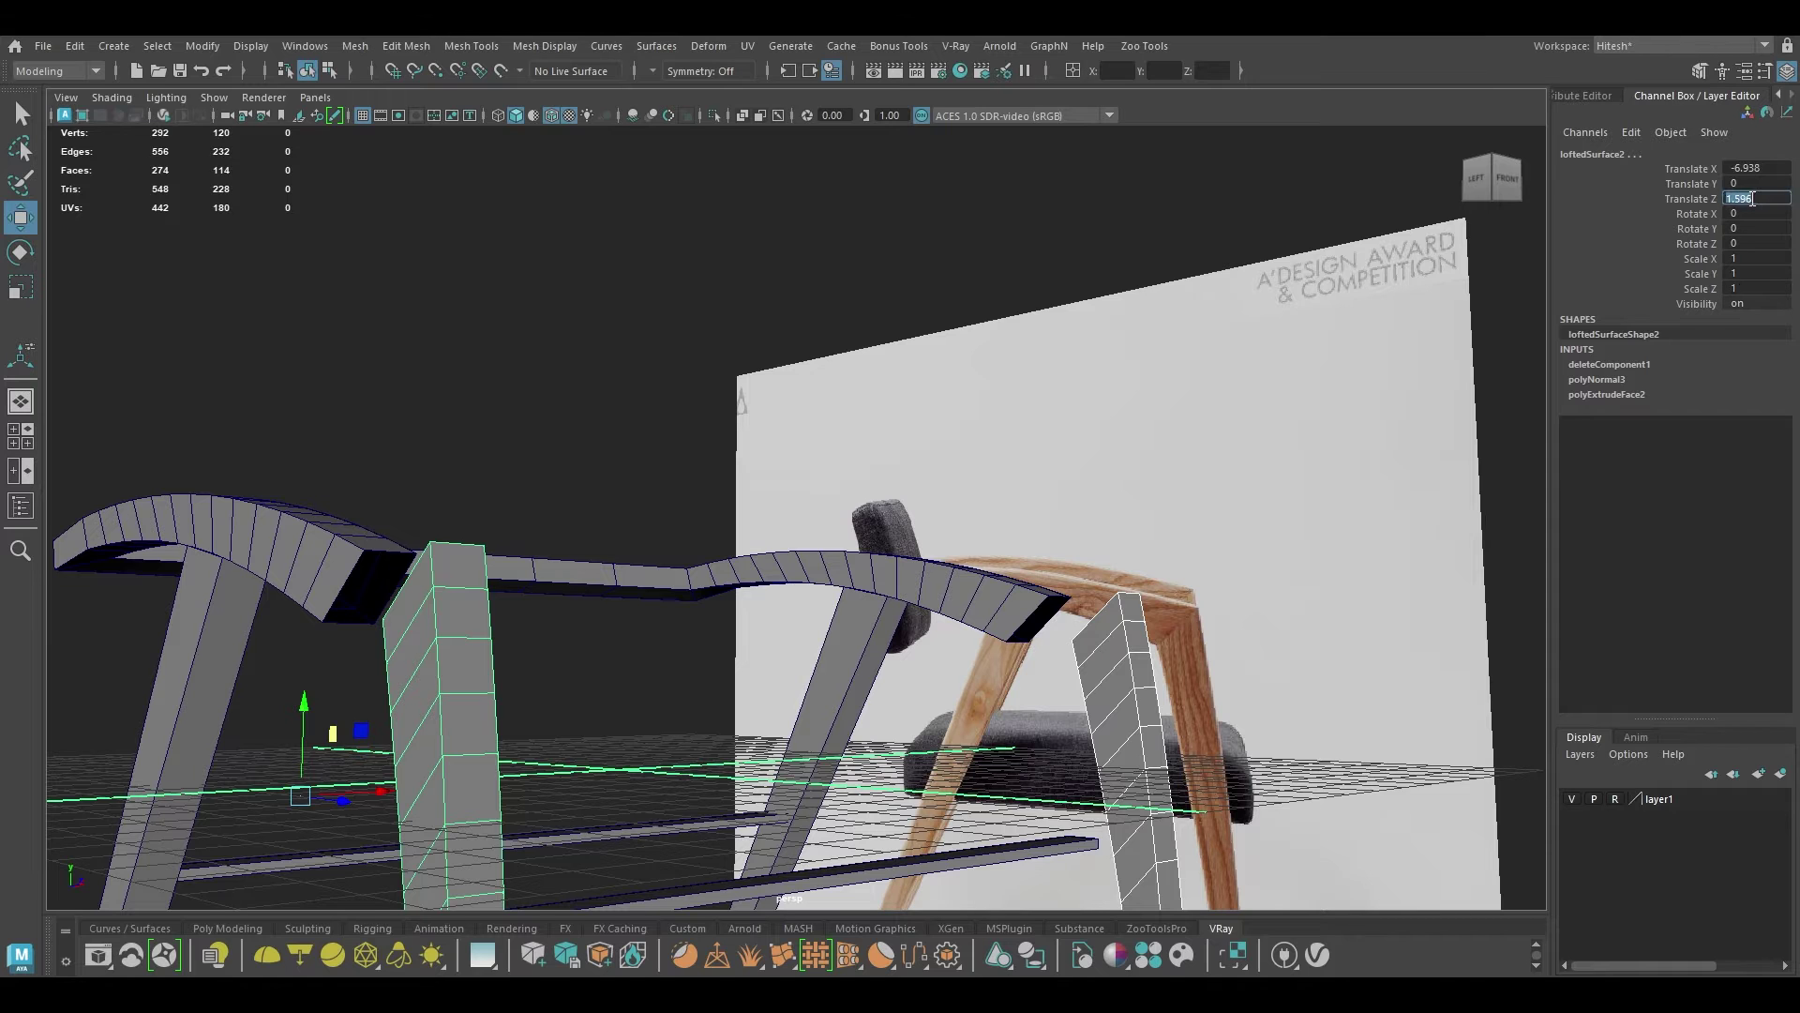
{"action": "type", "text": "0"}
{"action": "key", "text": "Return"}
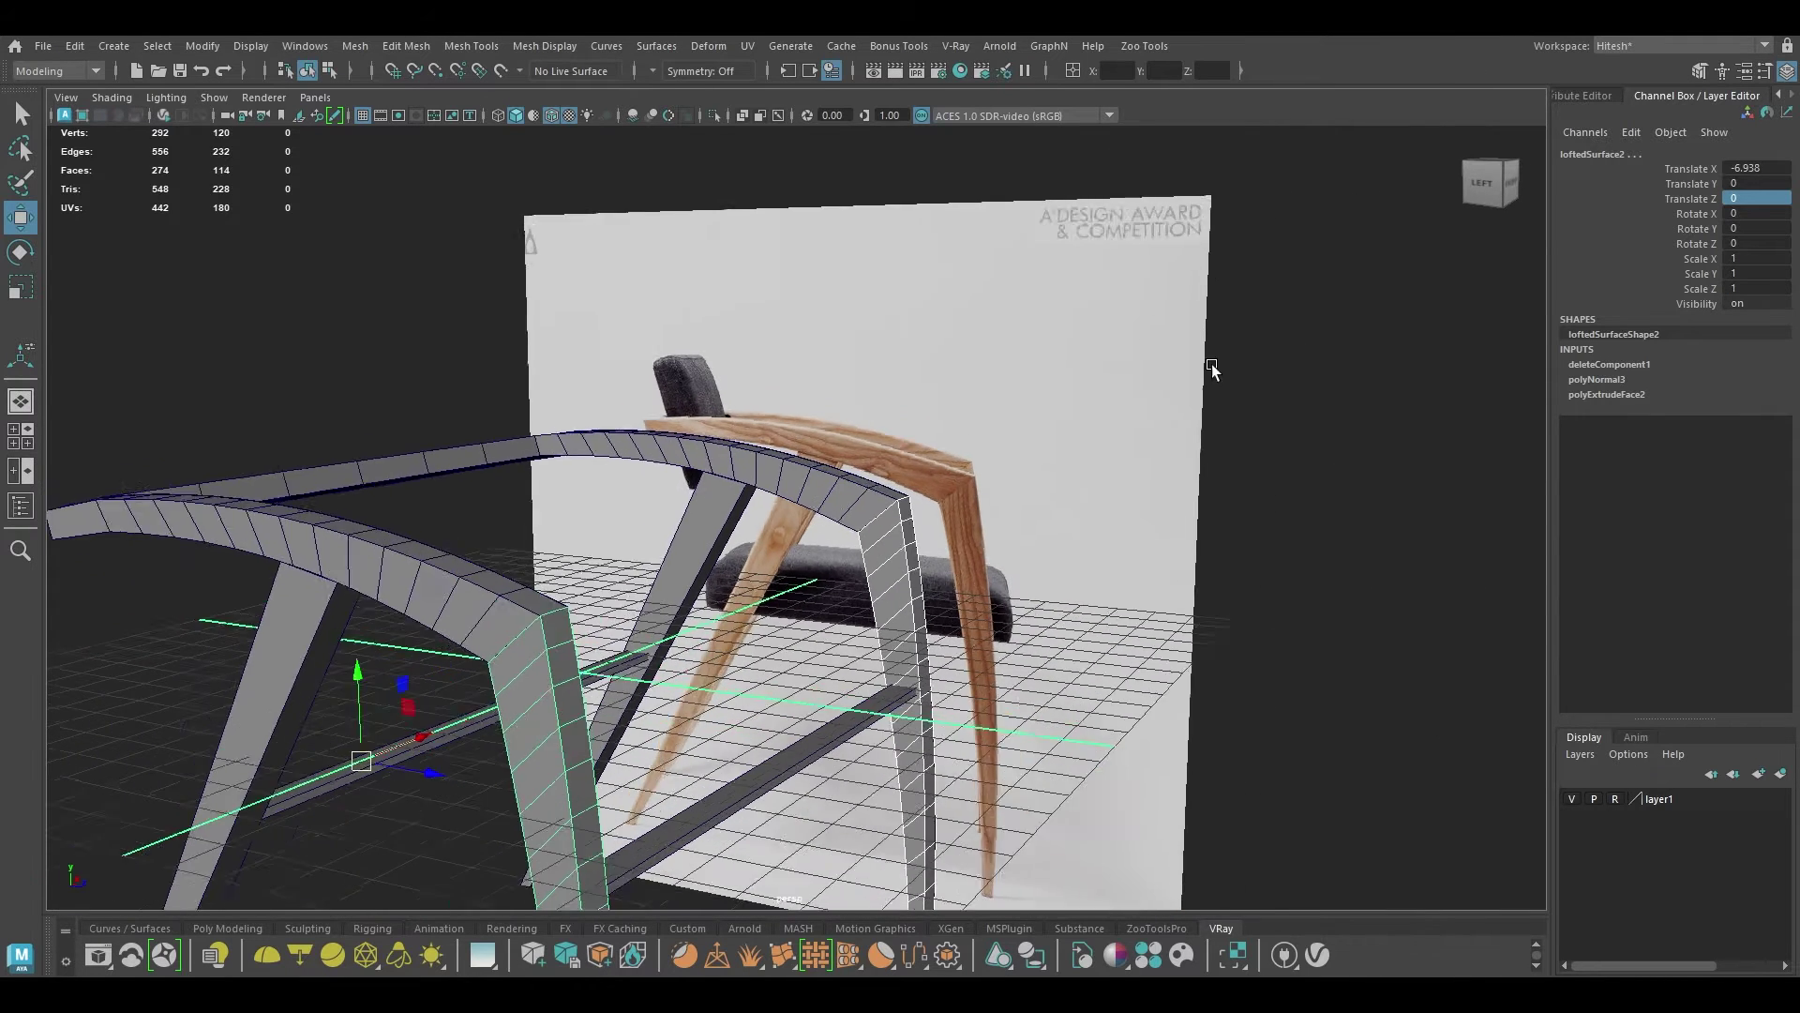
Step: Combine both front legs with the armrest frame into one mesh and switch to vertex selection
{"action": "left_click", "coordinate": [864, 504]}
{"action": "right_click_drag", "start_coordinate": [987, 355], "coordinate": [938, 750], "text": "shift"}
{"action": "right_click_drag", "start_coordinate": [1033, 391], "coordinate": [966, 390], "text": "shift"}
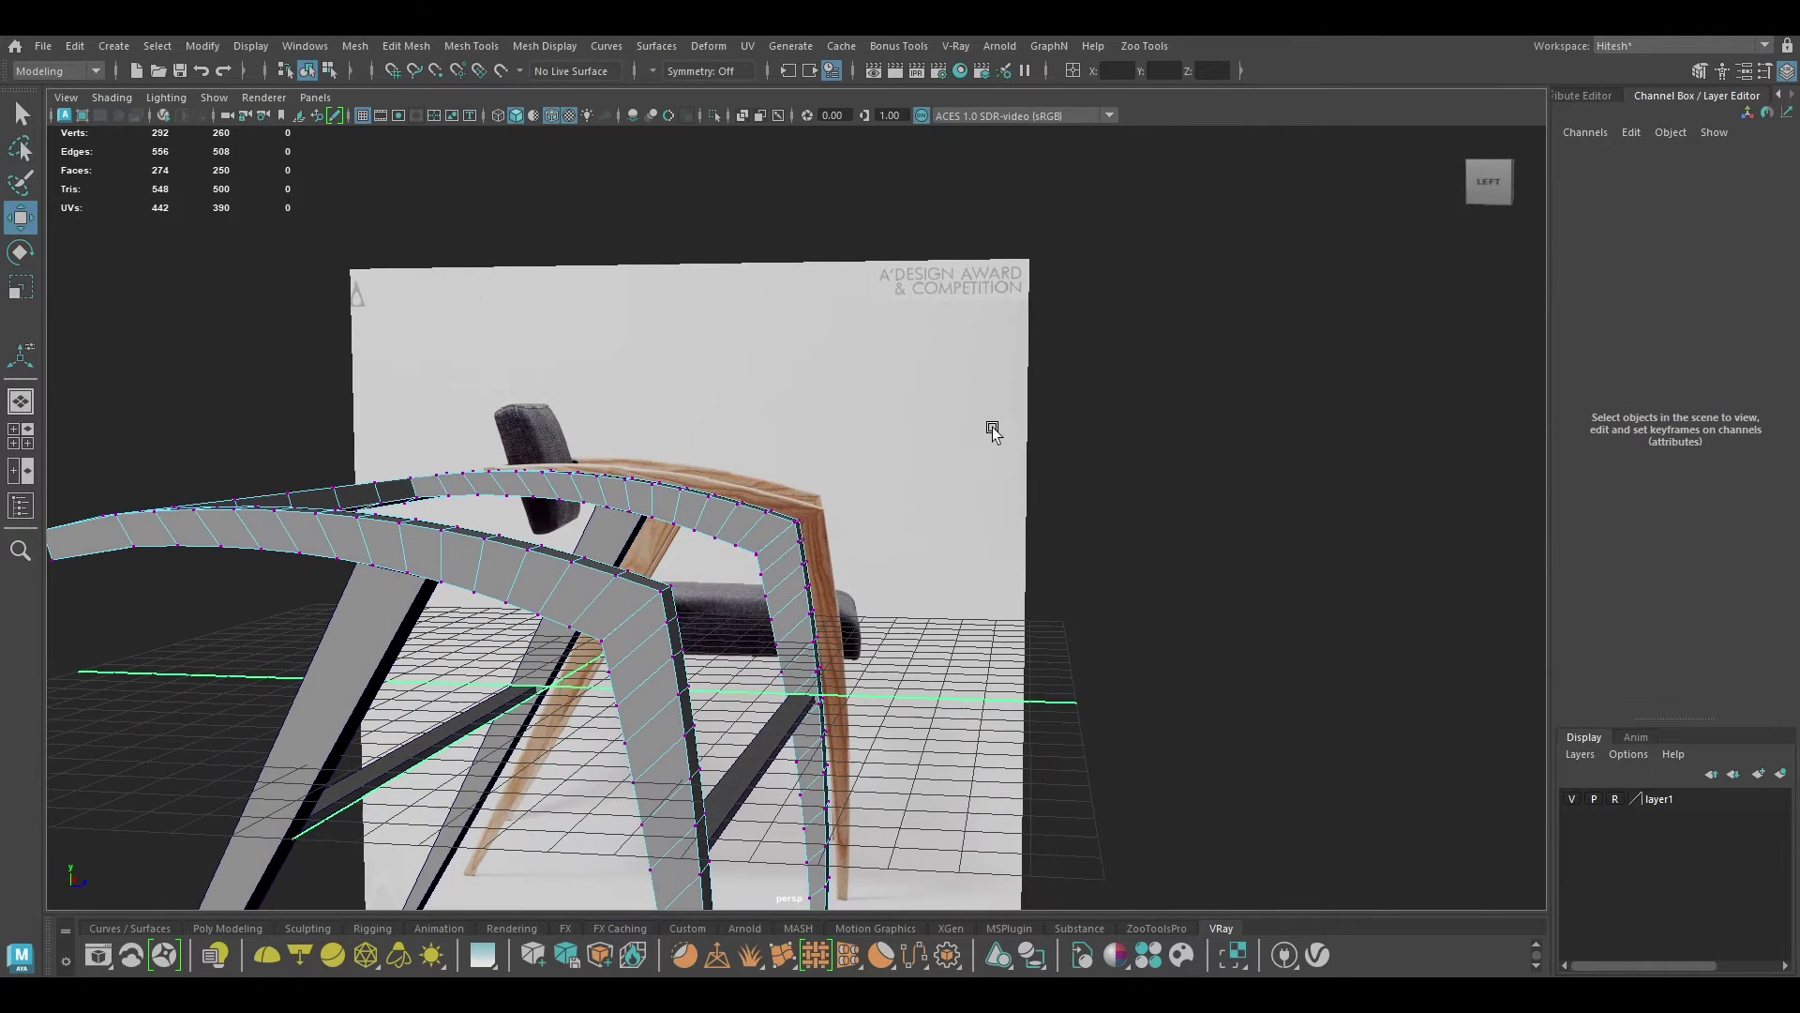
Step: Merge the vertices at the armrest and front leg corners in the side view with a distance threshold of 0.07
{"action": "key", "text": "space"}
{"action": "left_click_drag", "start_coordinate": [834, 480], "coordinate": [769, 454]}
{"action": "right_click_drag", "start_coordinate": [769, 454], "coordinate": [1219, 877], "text": "alt"}
{"action": "middle_click_drag", "start_coordinate": [1183, 264], "coordinate": [938, 582], "text": "alt"}
{"action": "scroll", "coordinate": [919, 456], "scroll_direction": "up", "scroll_amount": 3}
{"action": "left_click_drag", "start_coordinate": [945, 483], "coordinate": [945, 483]}
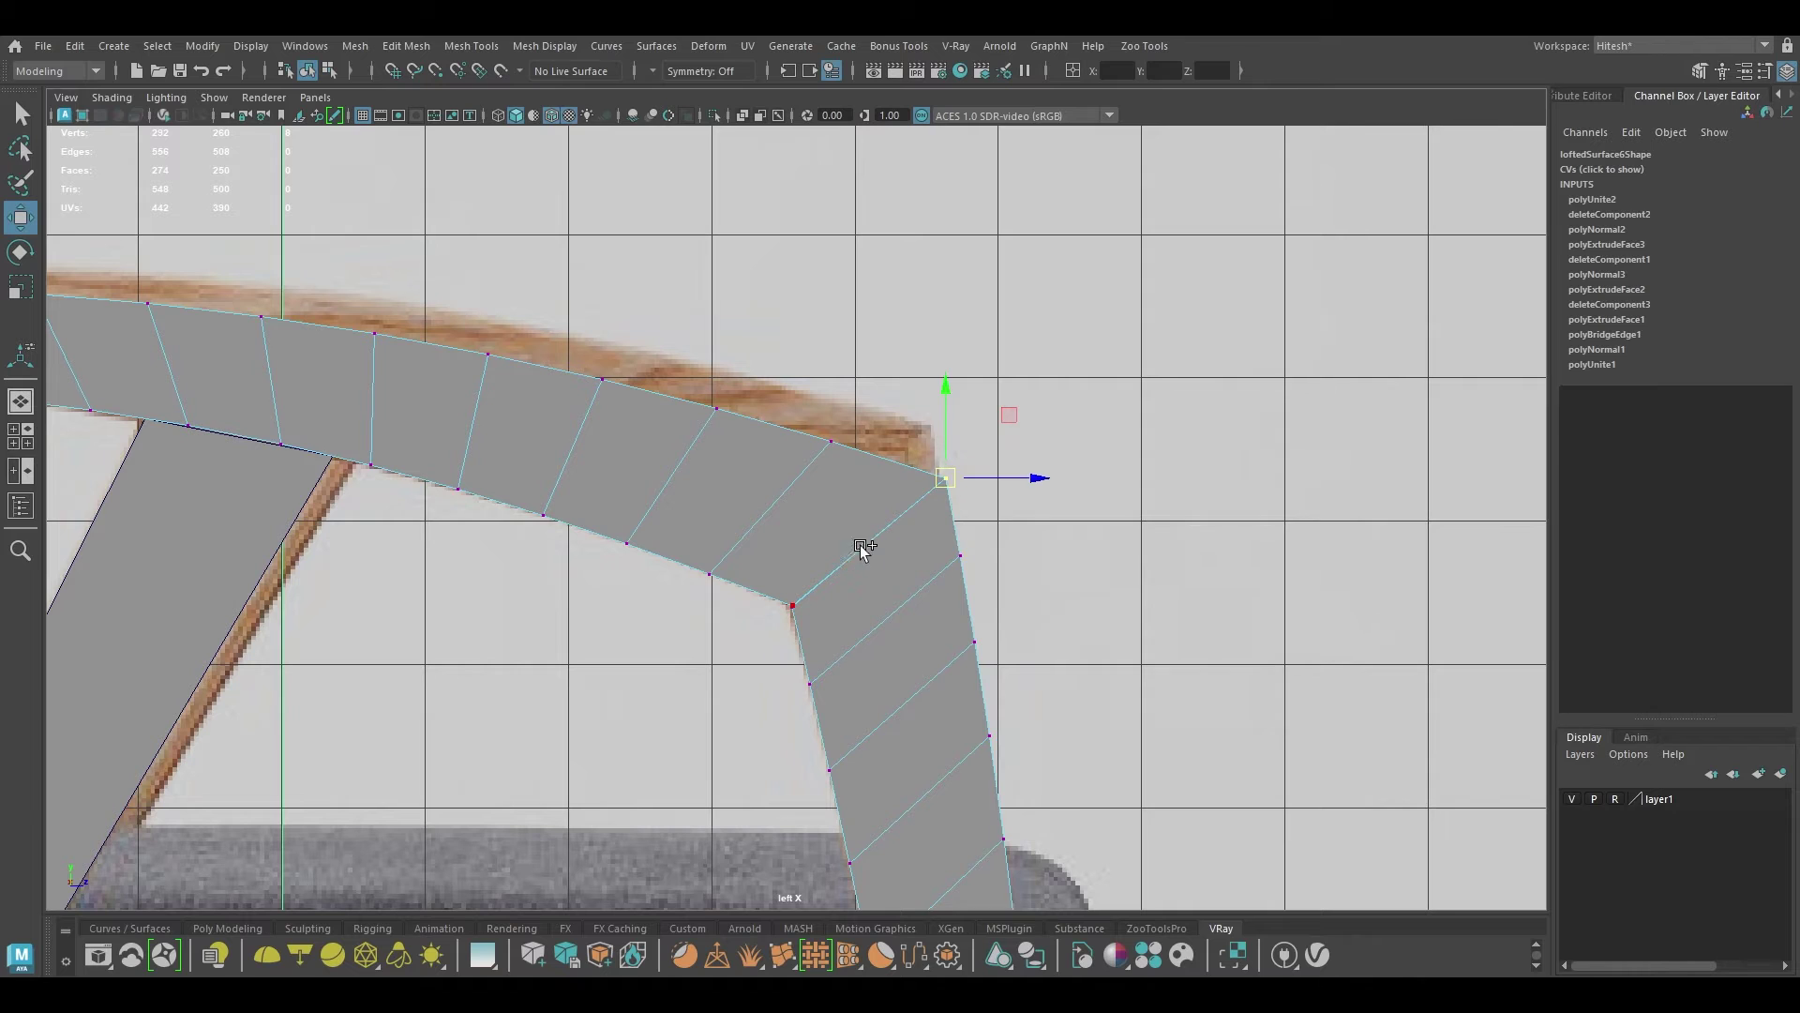
{"action": "left_click_drag", "start_coordinate": [844, 551], "coordinate": [763, 631], "text": "shift"}
{"action": "right_click_drag", "start_coordinate": [842, 551], "coordinate": [917, 395], "text": "shift"}
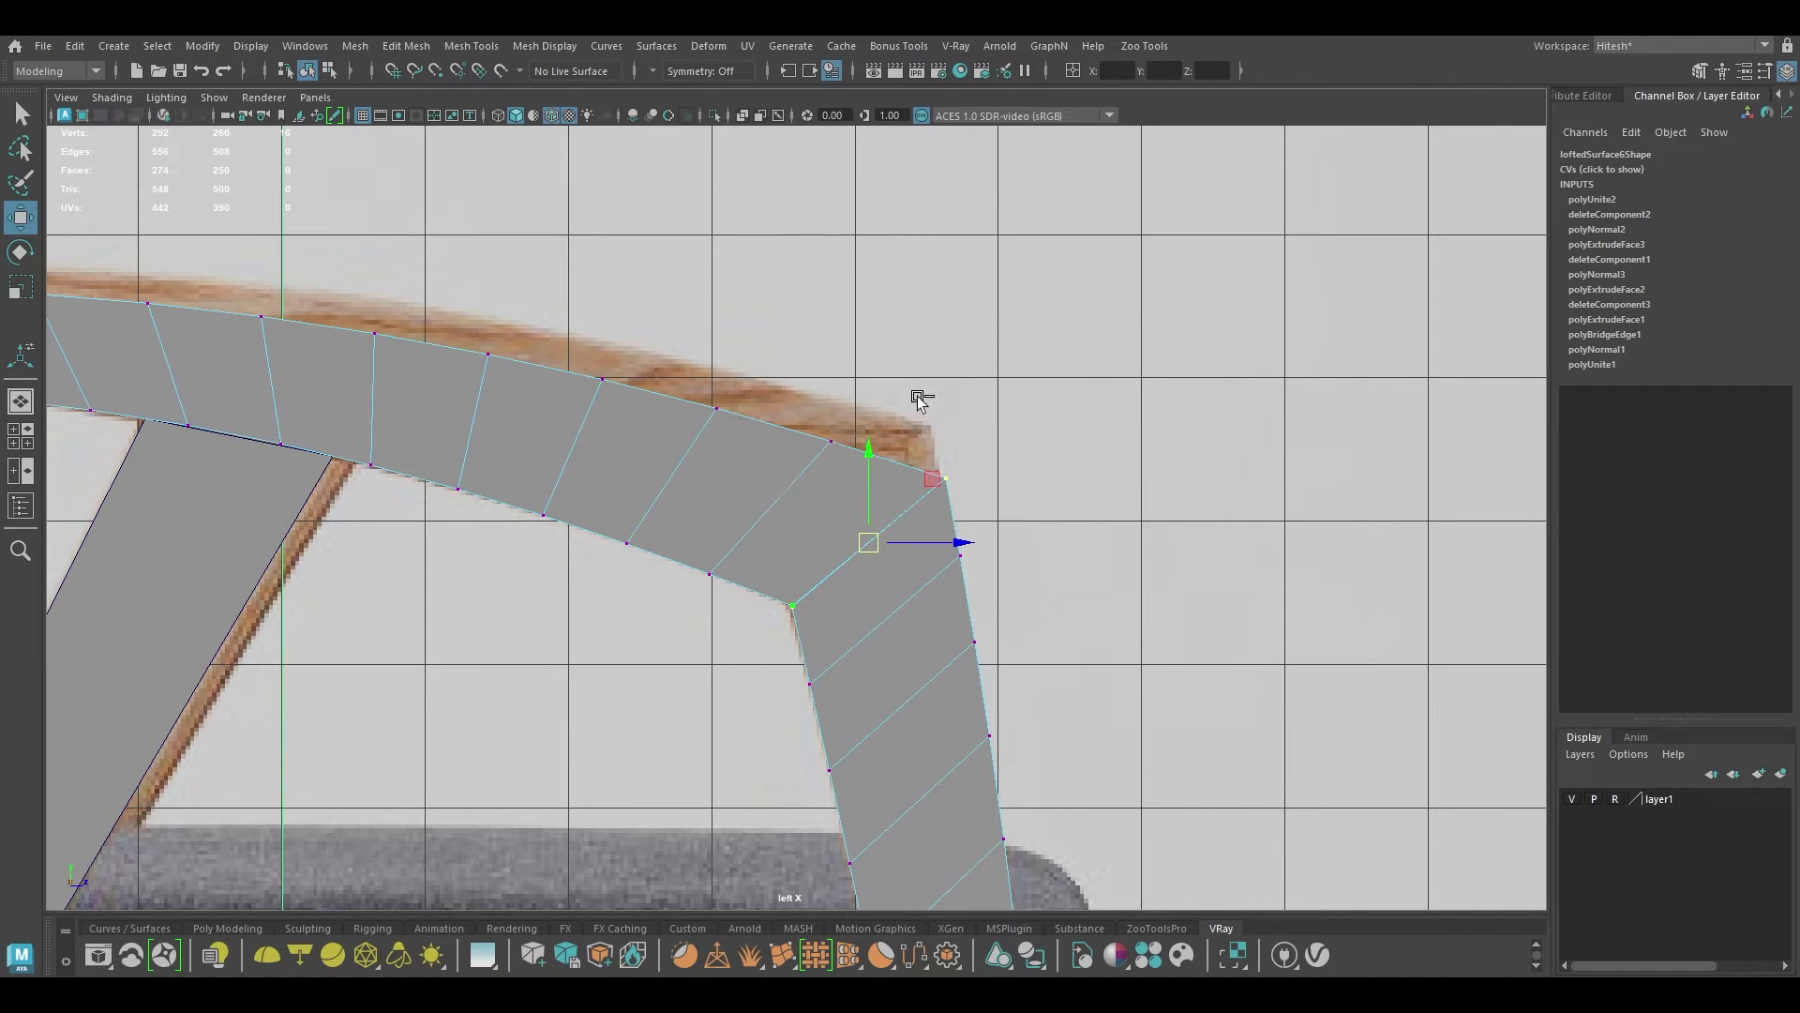
{"action": "key", "text": "ctrl+z"}
{"action": "right_click_drag", "start_coordinate": [966, 476], "coordinate": [1078, 331], "text": "shift"}
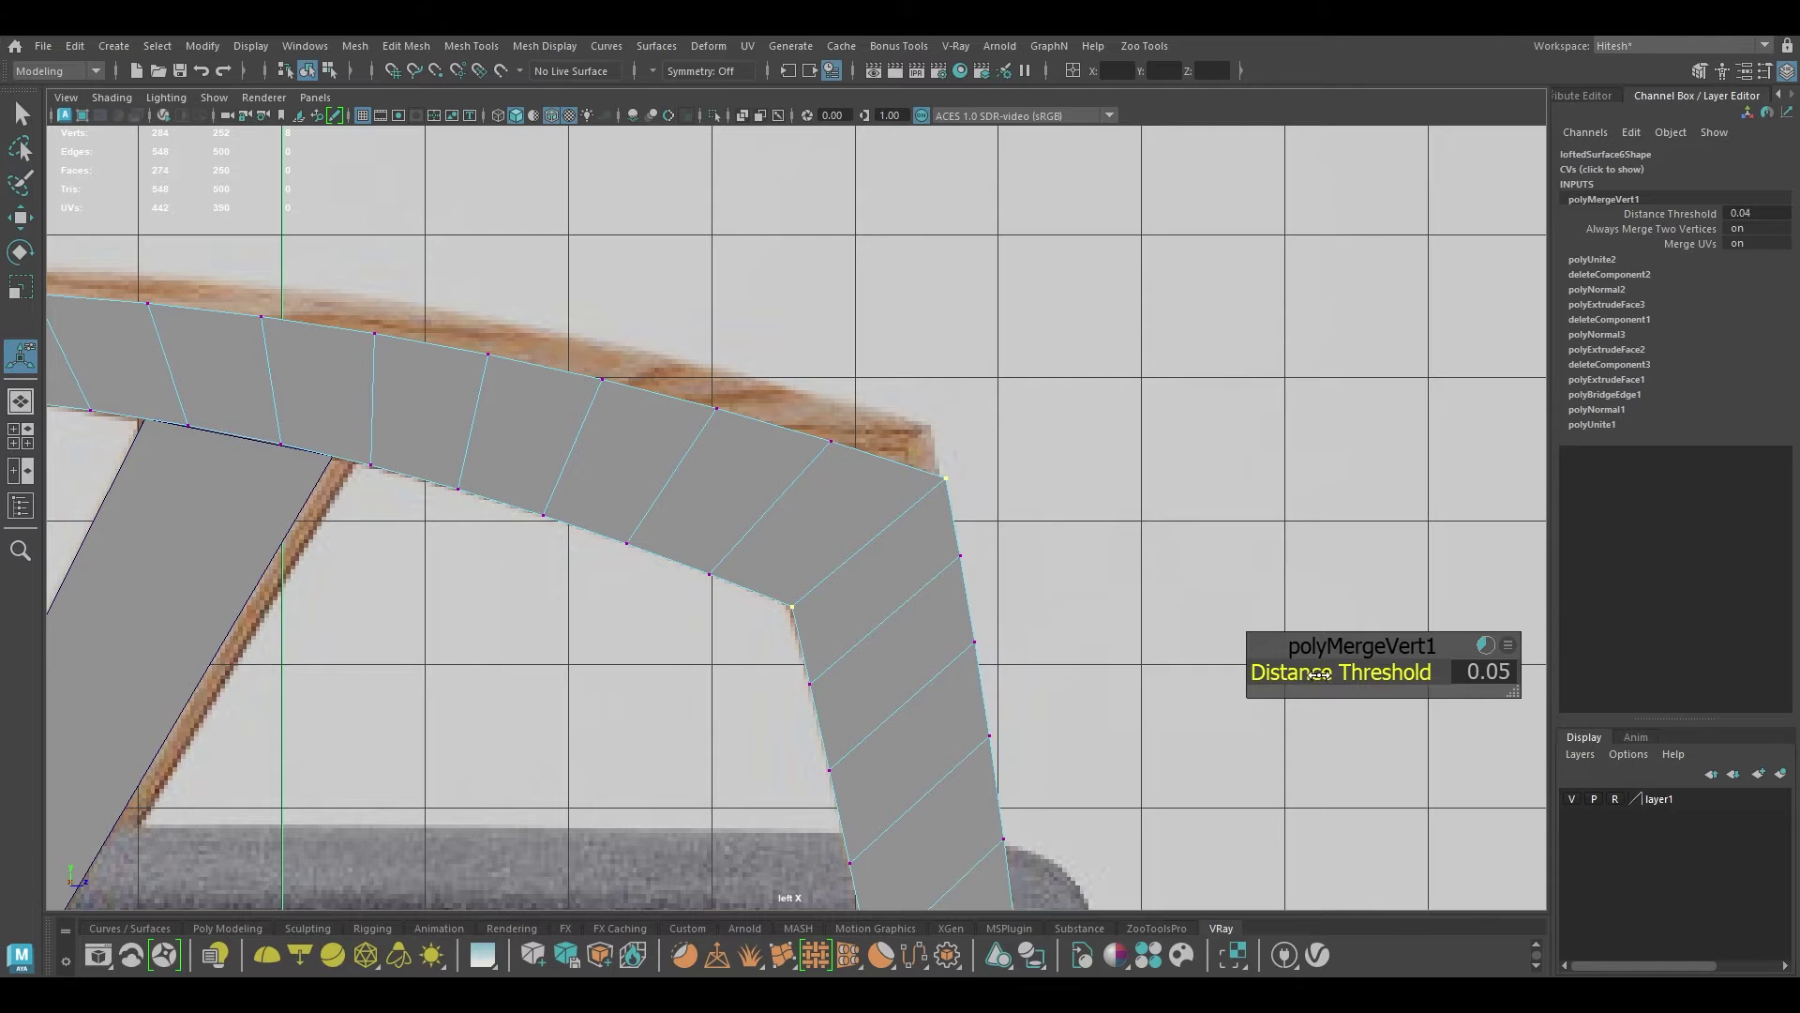
{"action": "left_click_drag", "start_coordinate": [1320, 674], "coordinate": [1325, 674]}
{"action": "key", "text": "w"}
Step: Examine the merged corner joints and the whole frame in perspective from several angles
{"action": "key", "text": "space"}
{"action": "left_click_drag", "start_coordinate": [1200, 610], "coordinate": [1207, 442]}
{"action": "right_click_drag", "start_coordinate": [1005, 509], "coordinate": [1005, 413]}
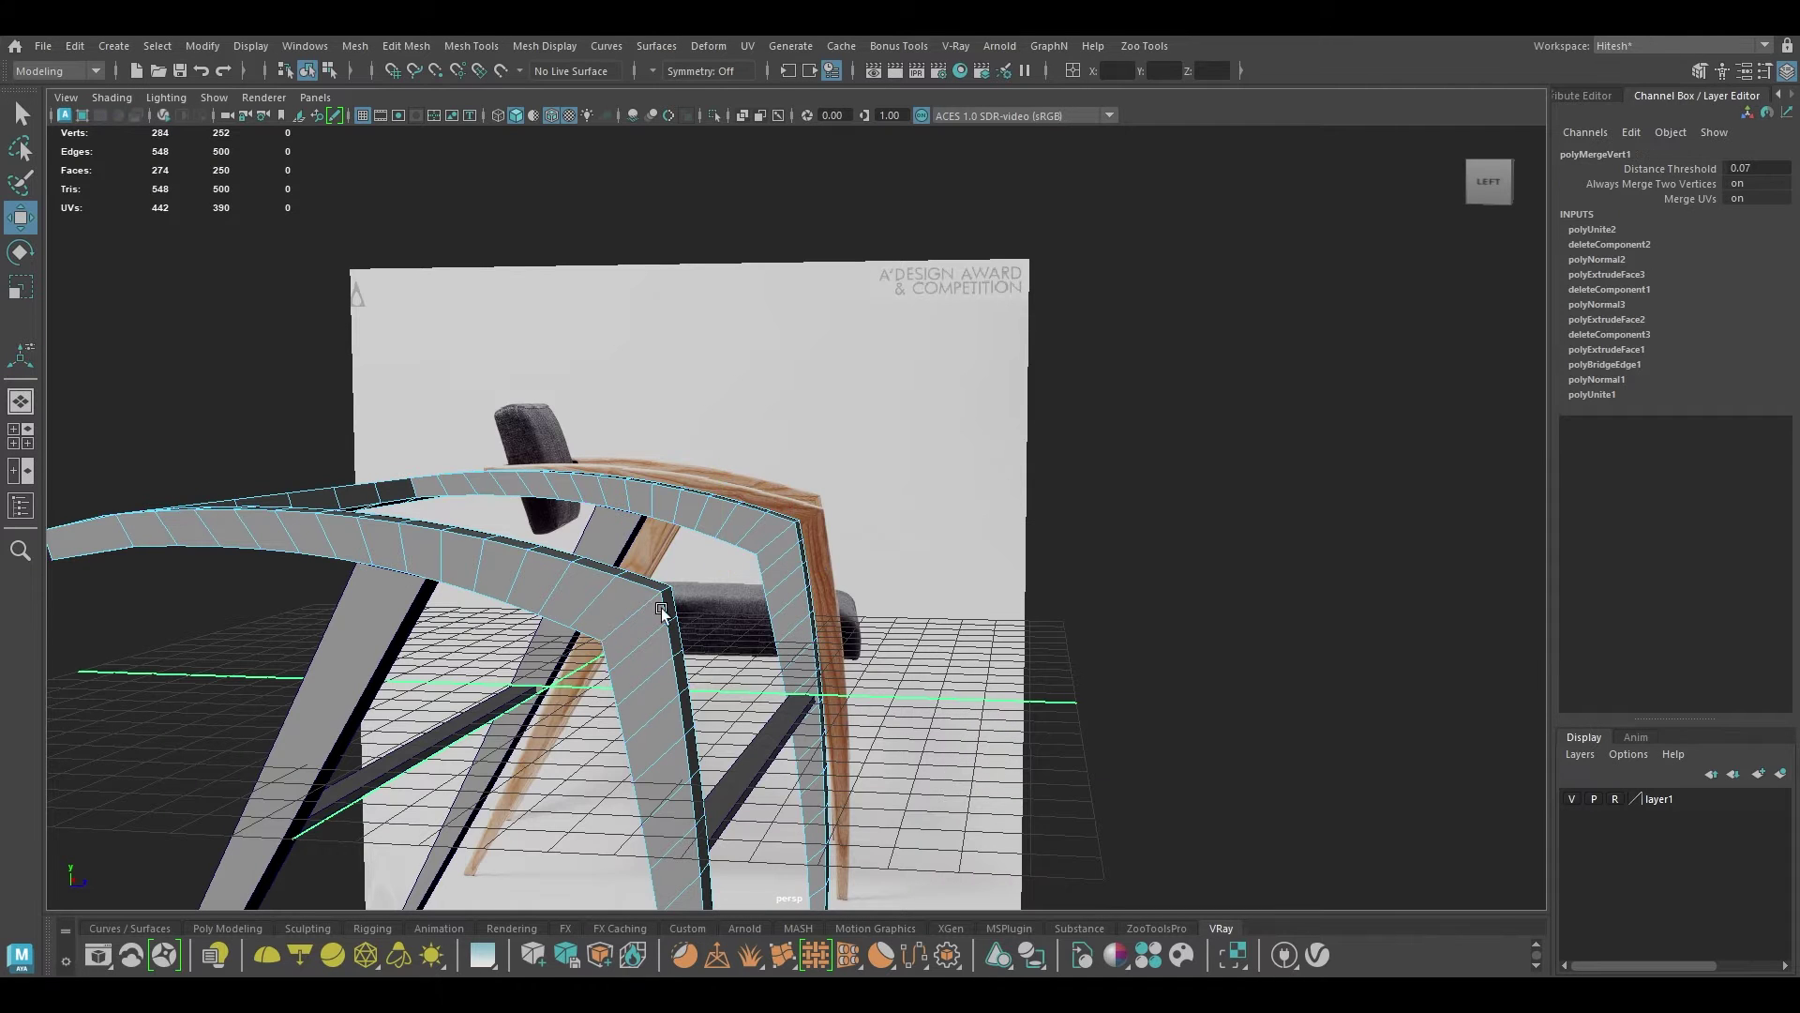
{"action": "left_click_drag", "start_coordinate": [625, 619], "coordinate": [680, 483], "text": "alt"}
{"action": "left_click", "coordinate": [786, 599]}
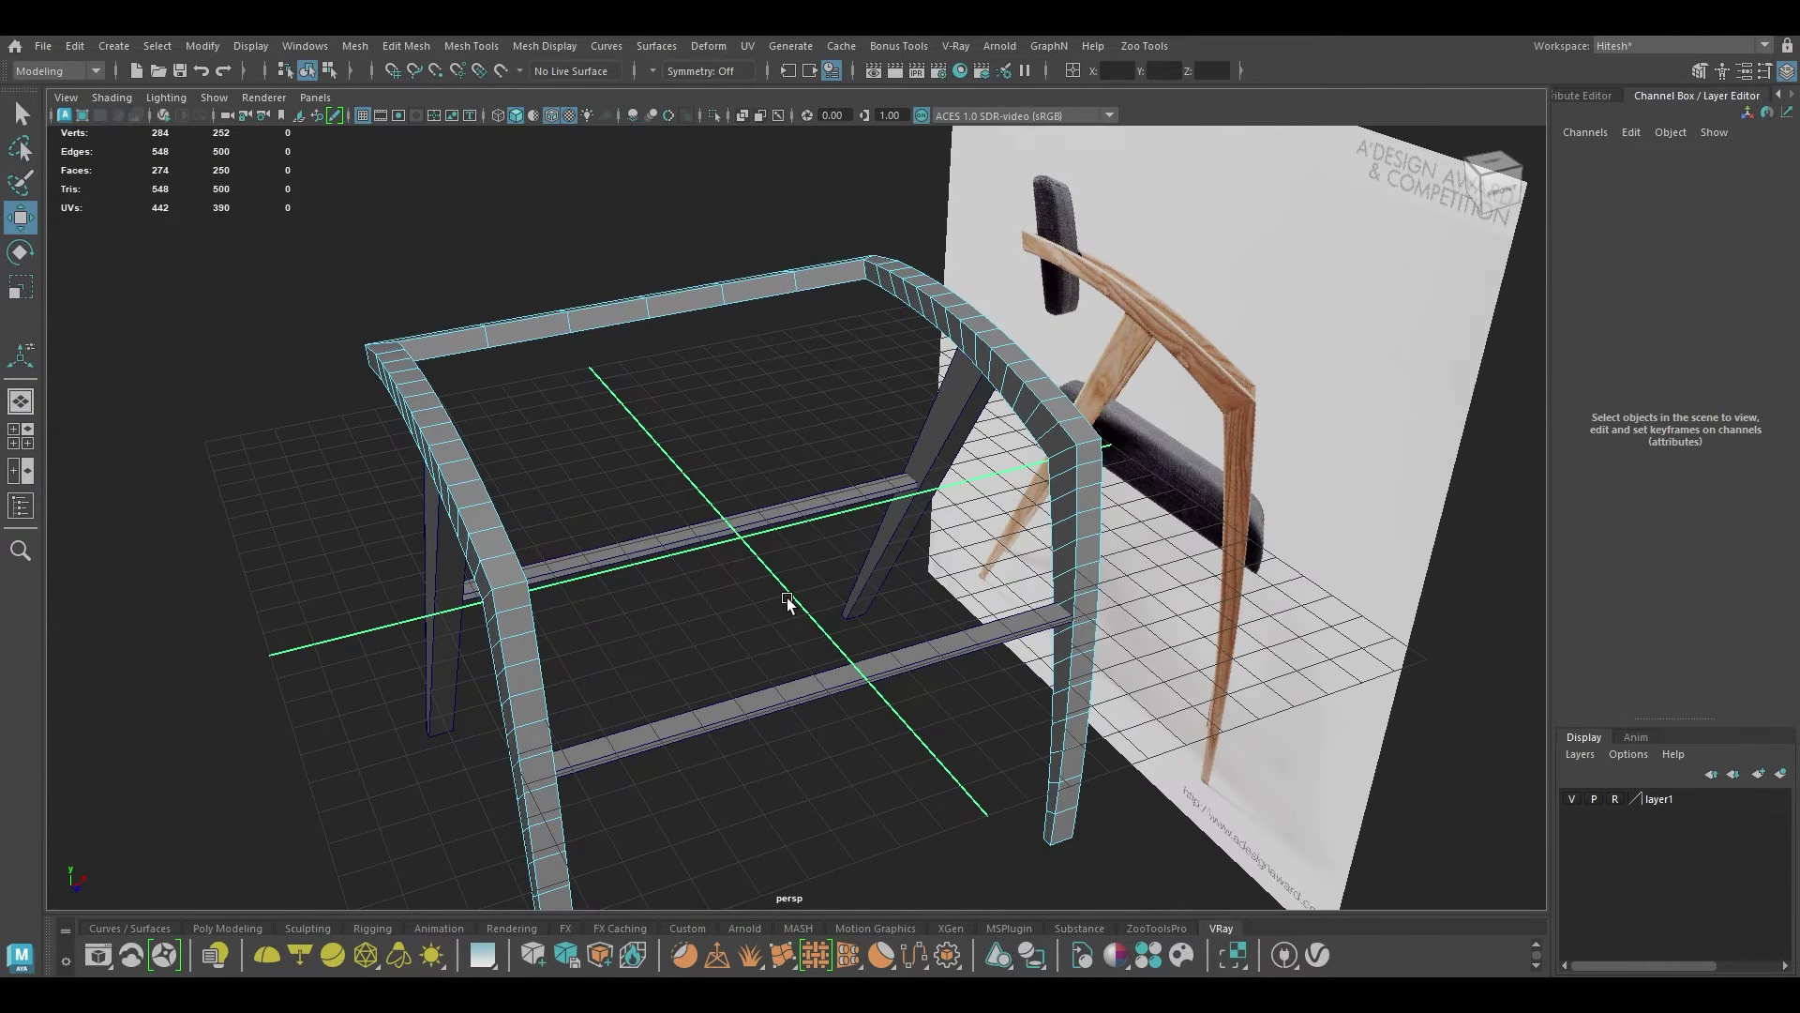
{"action": "left_click_drag", "start_coordinate": [786, 598], "coordinate": [621, 554], "text": "alt"}
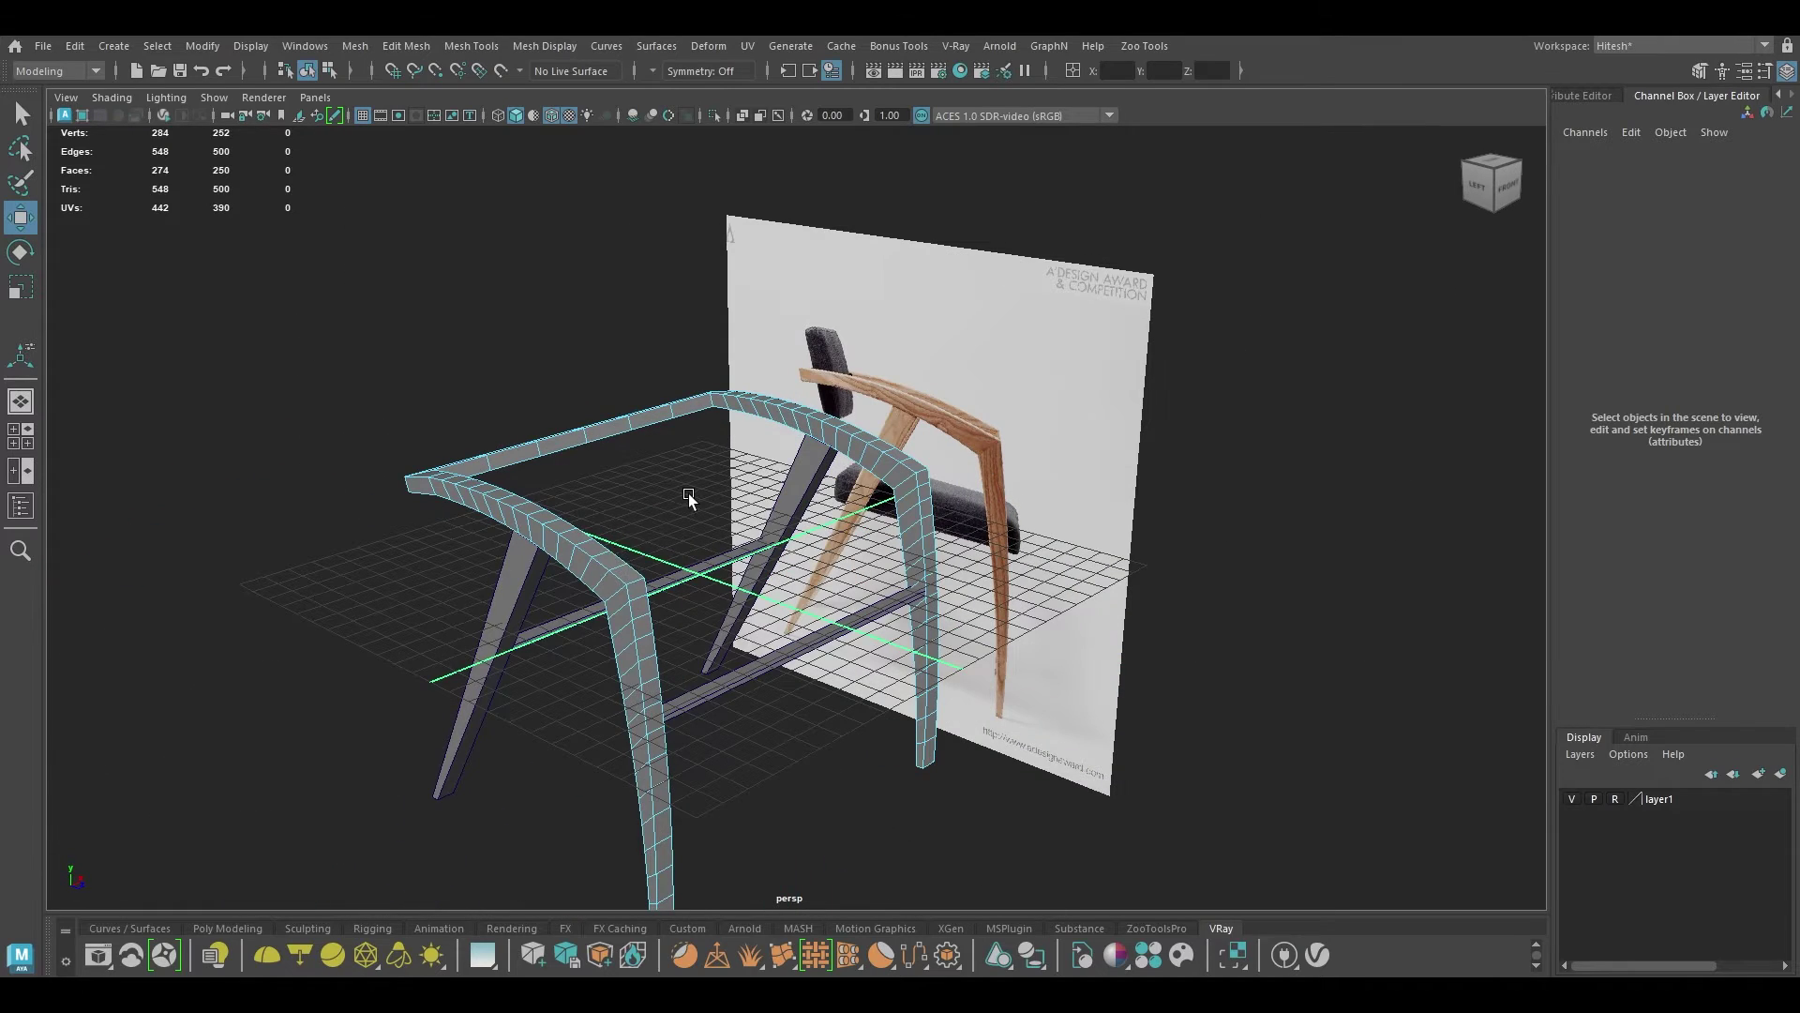
Step: Select the long corner edges along the armrest frame and front legs, together with the edges at the front leg ends
{"action": "right_click_drag", "start_coordinate": [689, 443], "coordinate": [680, 306]}
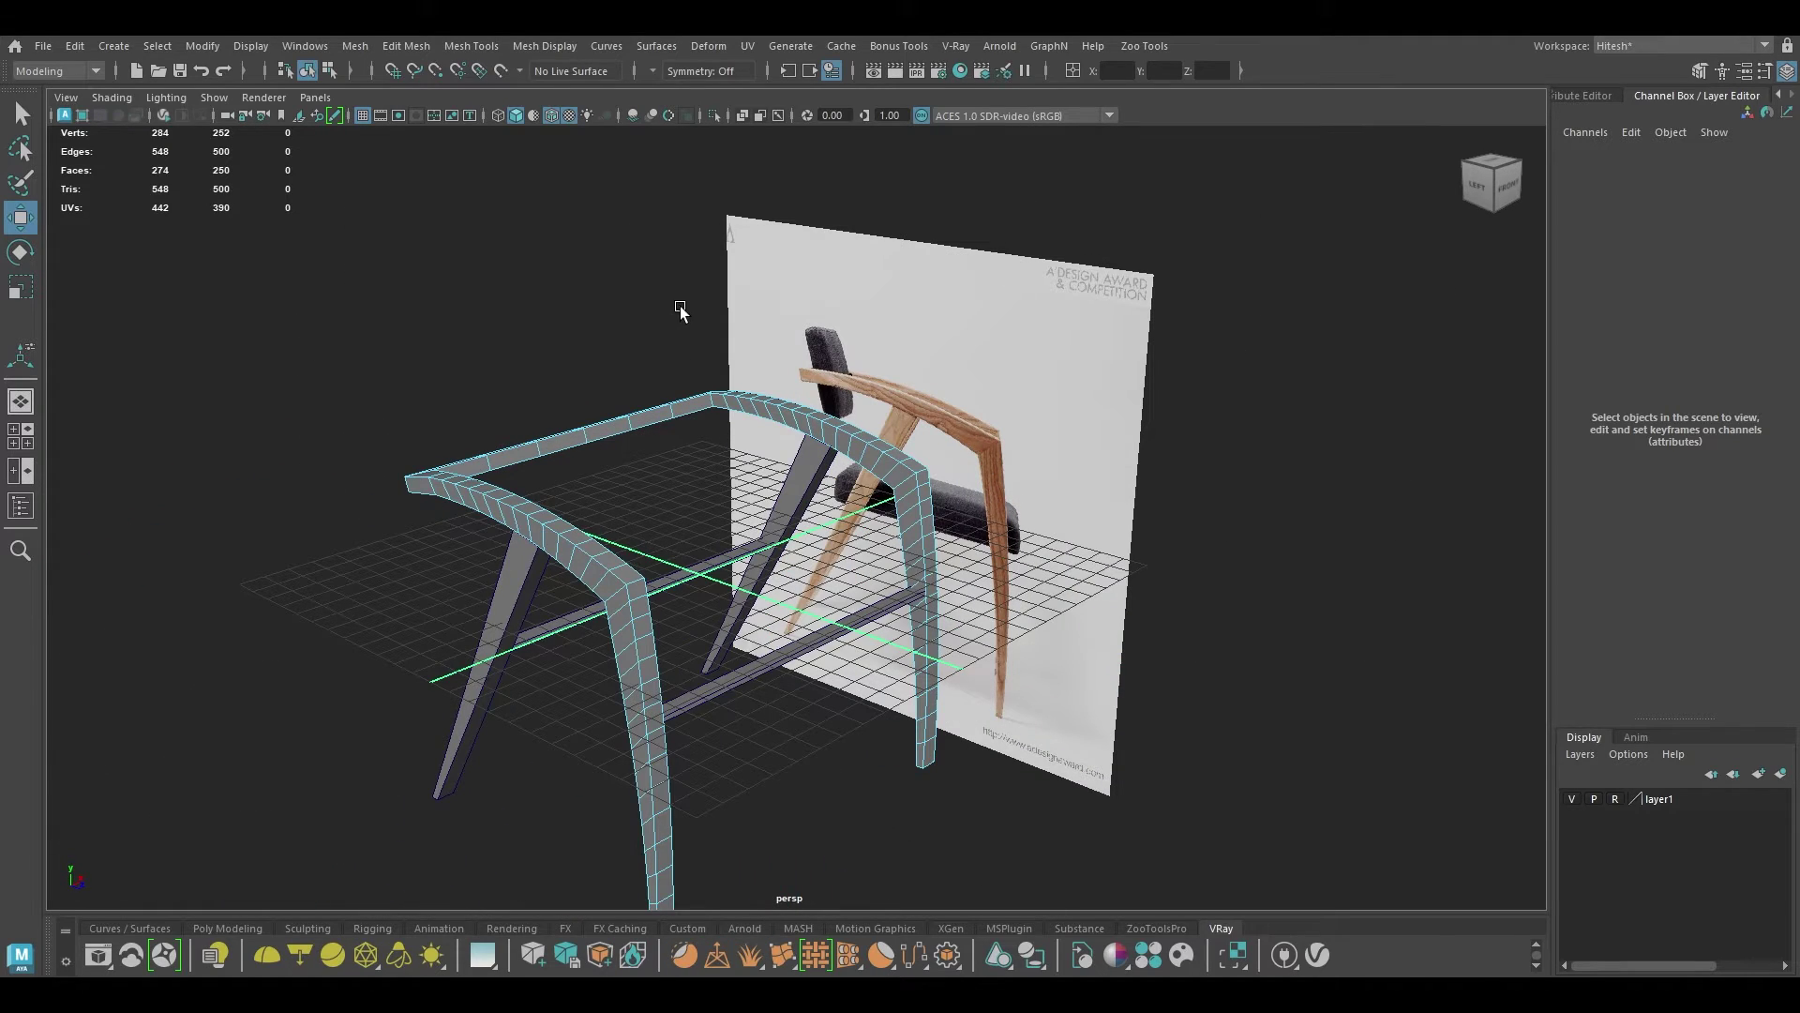
{"action": "left_click", "coordinate": [630, 617]}
{"action": "double_click", "coordinate": [642, 593]}
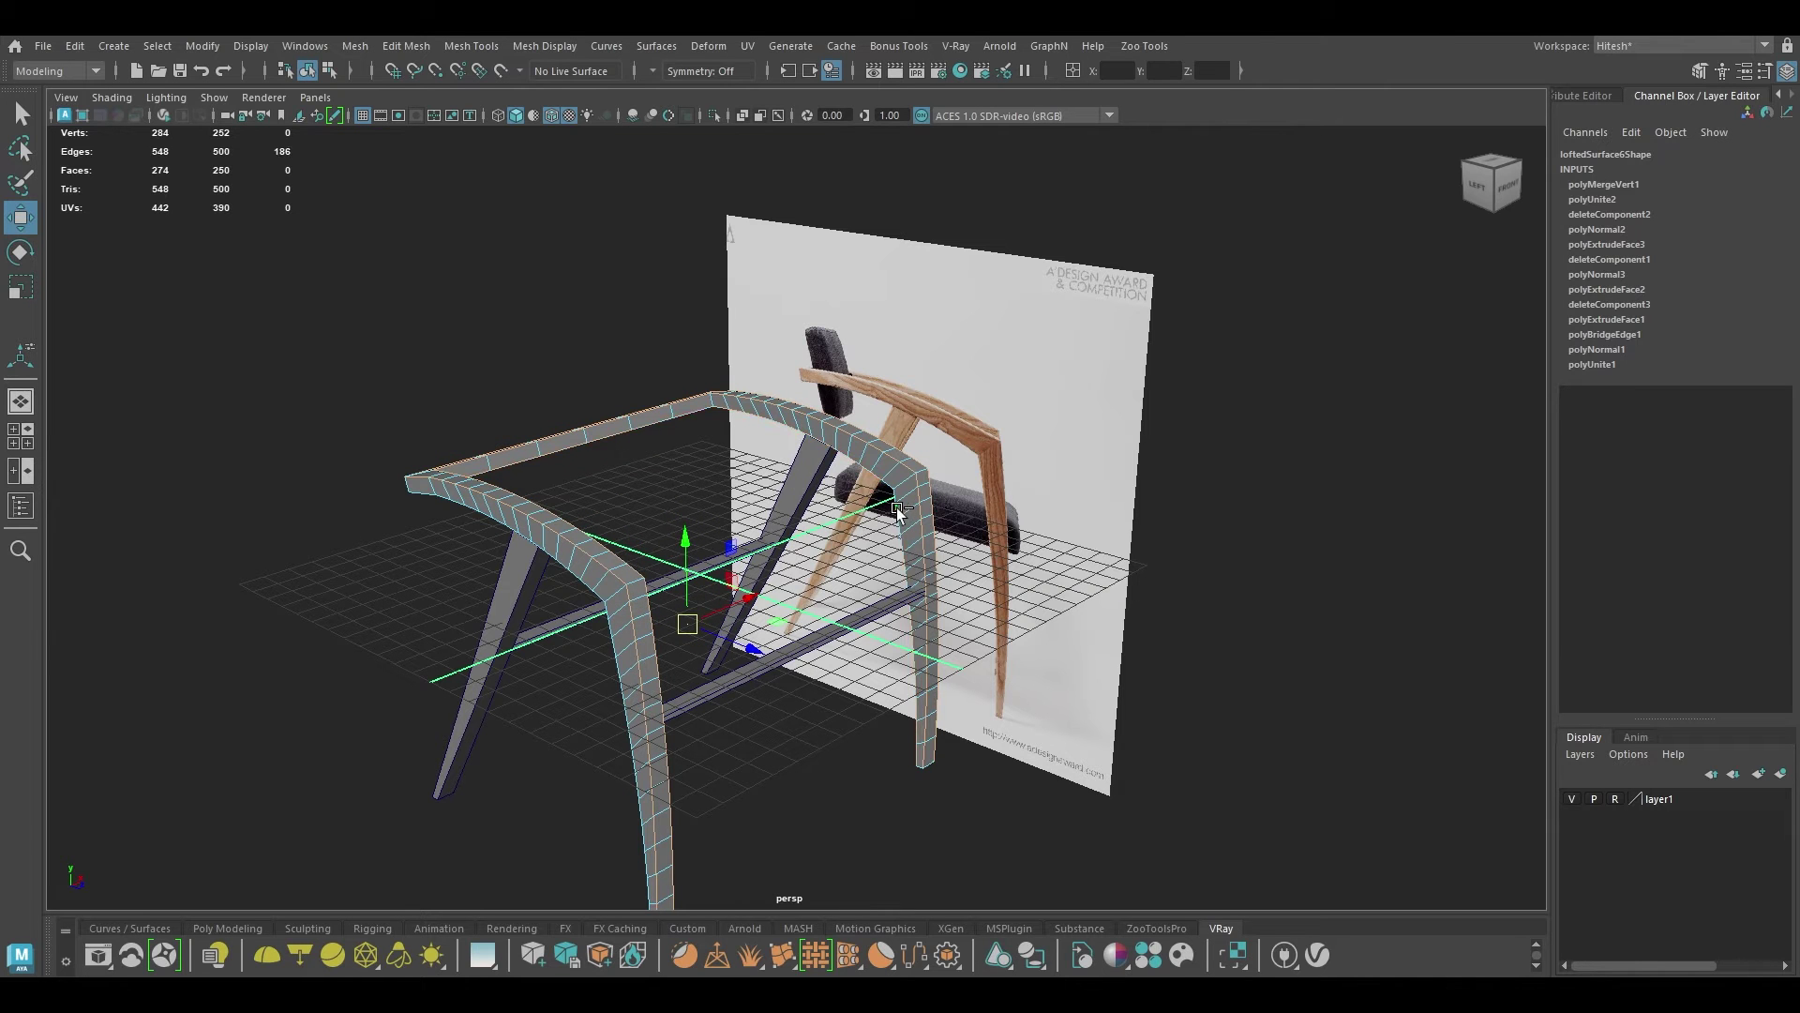
{"action": "double_click", "coordinate": [586, 589], "text": "shift"}
{"action": "left_click_drag", "start_coordinate": [679, 634], "coordinate": [683, 745], "text": "alt"}
{"action": "left_click_drag", "start_coordinate": [594, 796], "coordinate": [595, 797], "text": "shift"}
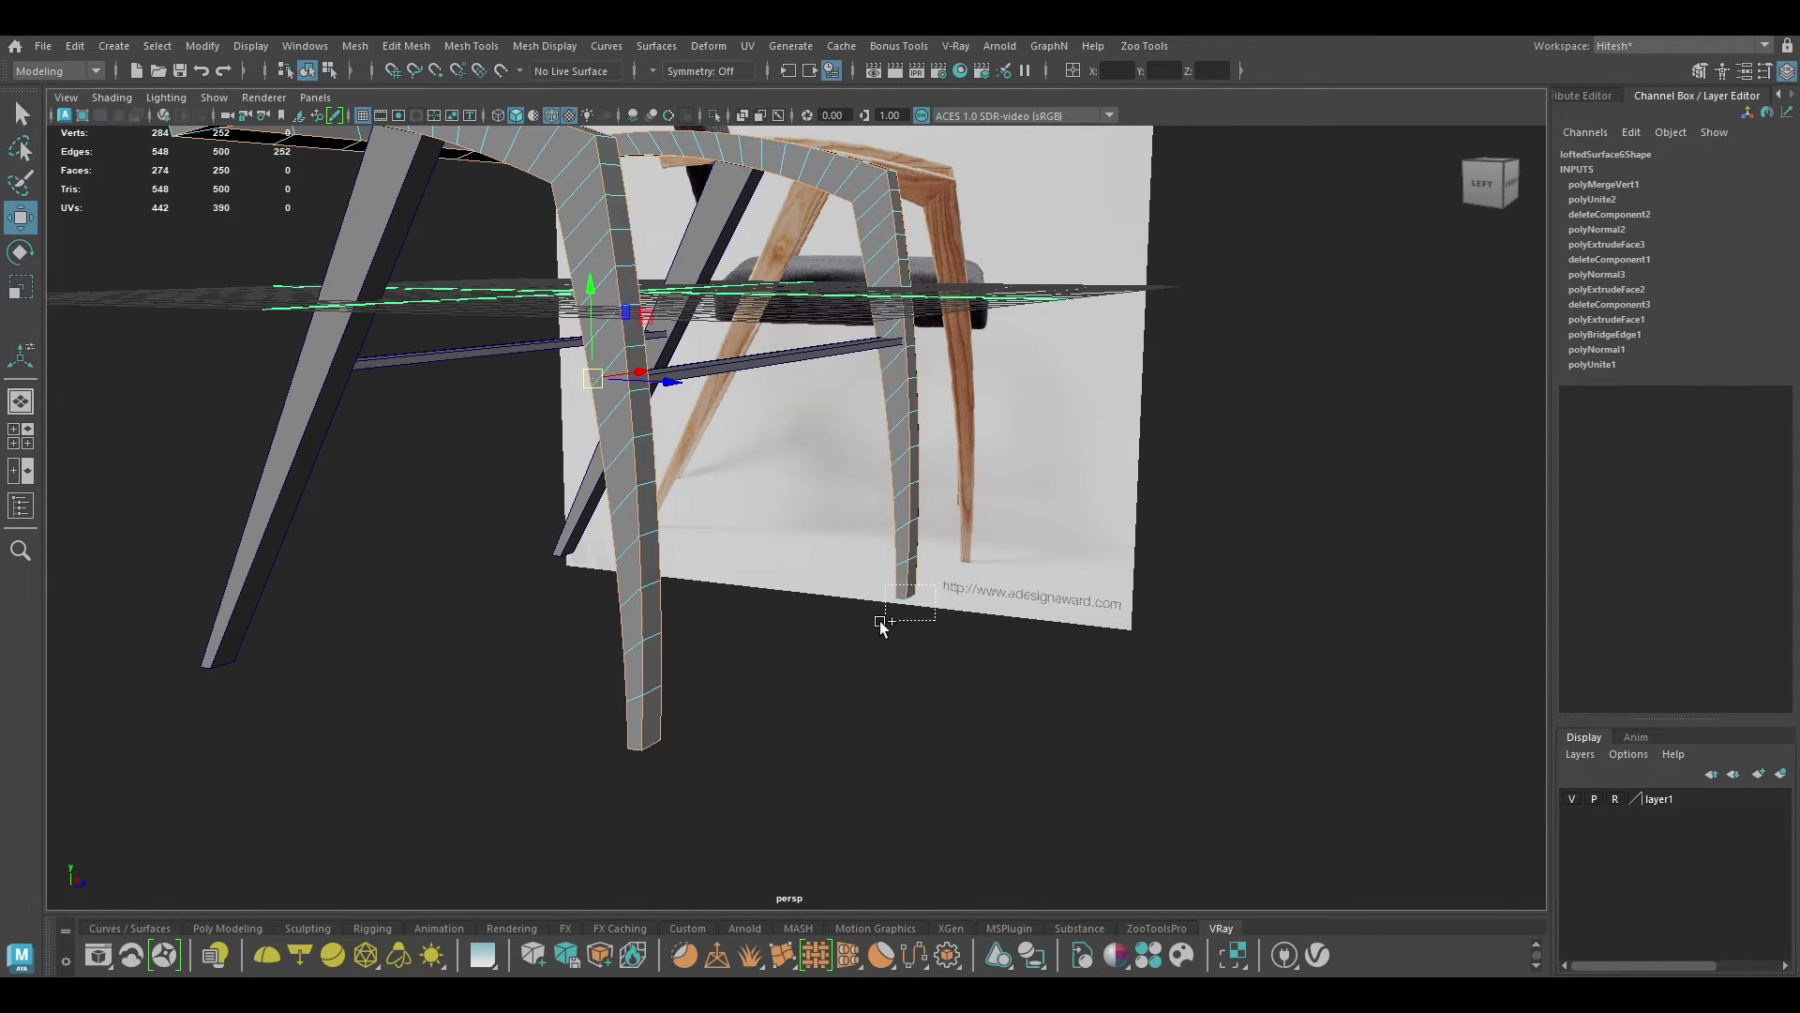
Step: Bevel the selected armrest and front leg edges with 4 segments and a fraction of 0.75, and return to object selection
{"action": "key", "text": "ctrl+b"}
{"action": "left_click_drag", "start_coordinate": [876, 594], "coordinate": [1081, 767], "text": "alt"}
{"action": "left_click_drag", "start_coordinate": [1294, 675], "coordinate": [1435, 689]}
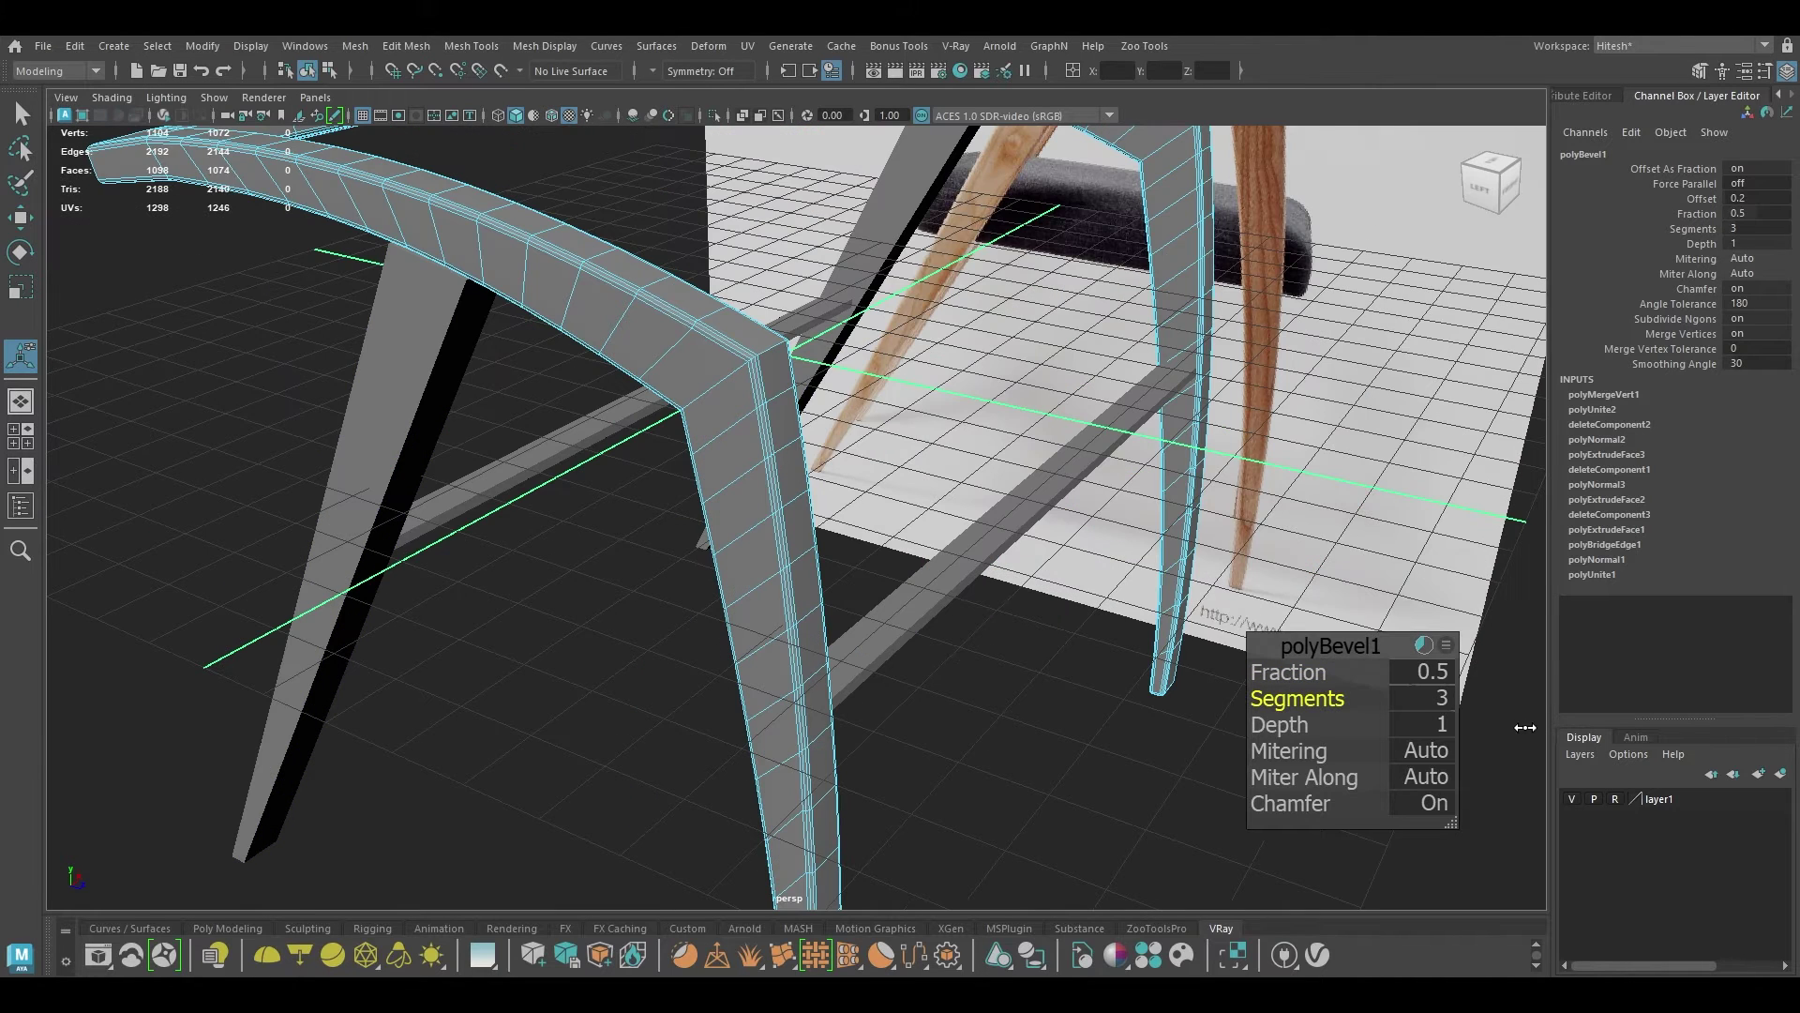
{"action": "left_click_drag", "start_coordinate": [1528, 728], "coordinate": [1548, 731]}
{"action": "left_click_drag", "start_coordinate": [1303, 670], "coordinate": [1331, 697]}
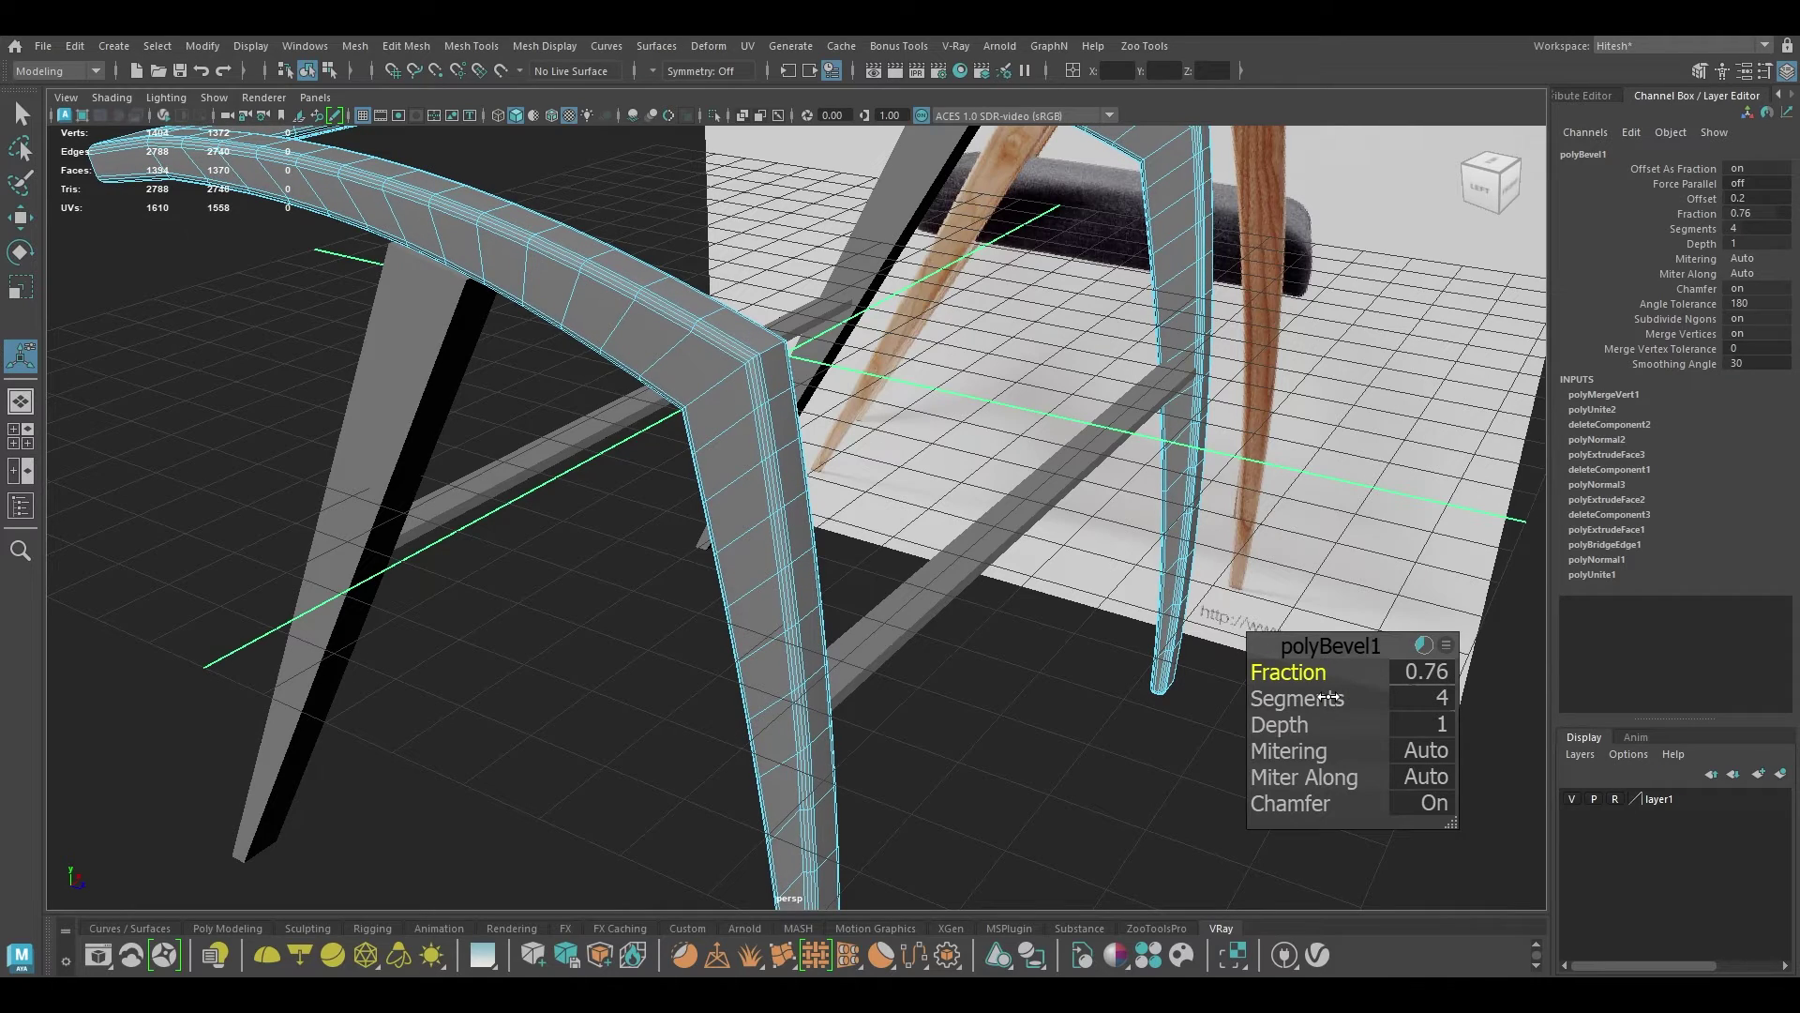
{"action": "left_click_drag", "start_coordinate": [1085, 759], "coordinate": [933, 398], "text": "alt"}
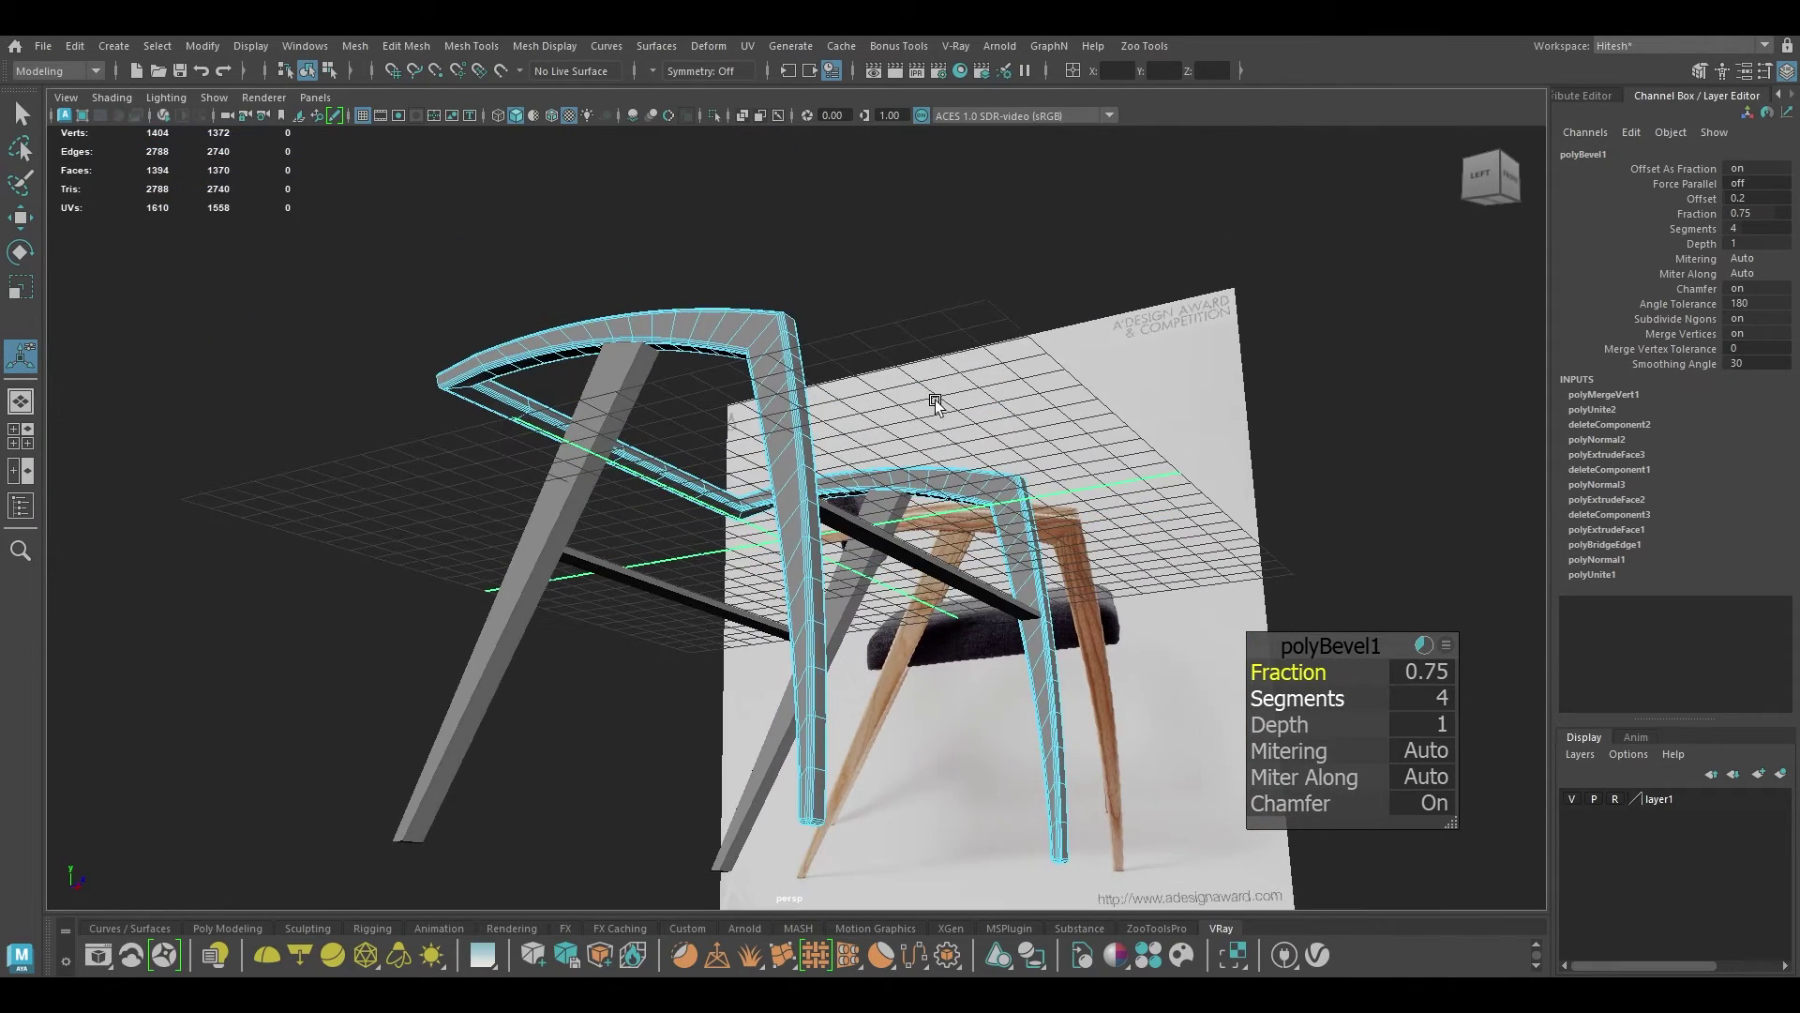
{"action": "key", "text": "w"}
{"action": "right_click_drag", "start_coordinate": [834, 478], "coordinate": [947, 398]}
{"action": "left_click", "coordinate": [992, 352]}
{"action": "left_click_drag", "start_coordinate": [992, 353], "coordinate": [872, 414], "text": "alt"}
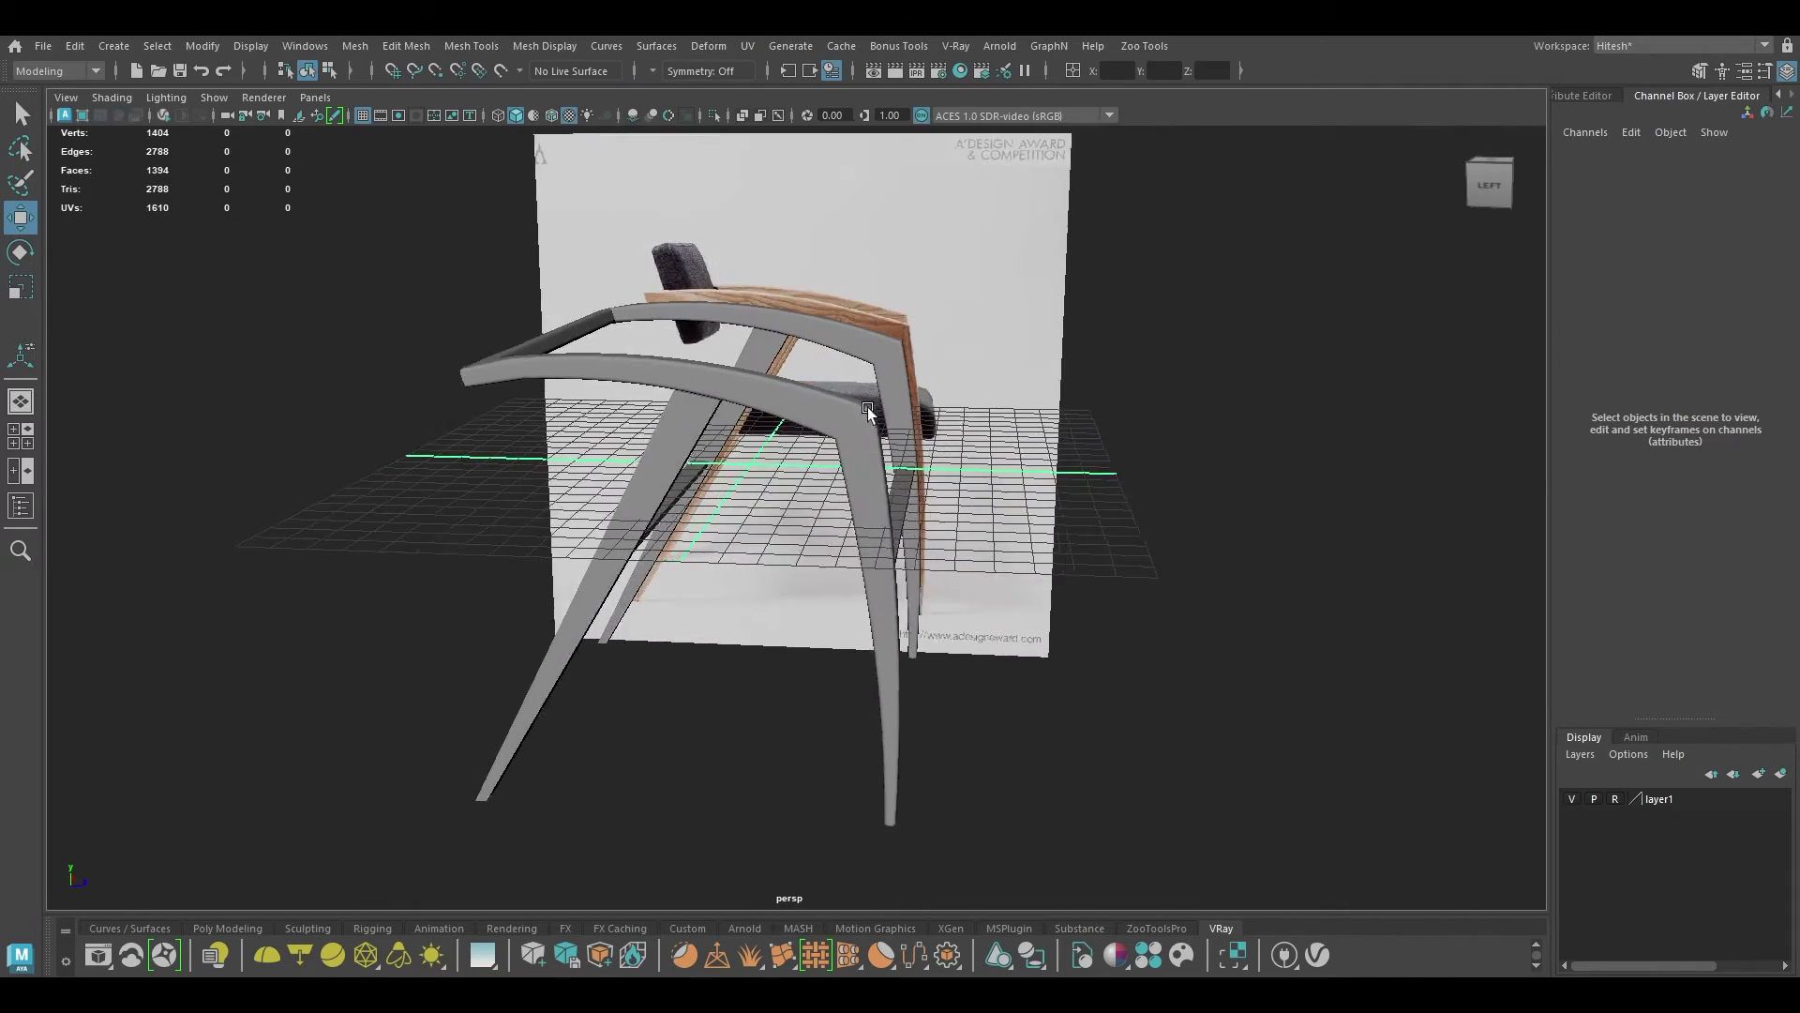
Step: Combine the two slanted rear legs into one mesh
{"action": "middle_click_drag", "start_coordinate": [872, 414], "coordinate": [982, 404], "text": "alt"}
{"action": "left_click", "coordinate": [868, 431]}
{"action": "left_click_drag", "start_coordinate": [868, 431], "coordinate": [994, 506], "text": "alt"}
{"action": "left_click", "coordinate": [538, 443], "text": "shift"}
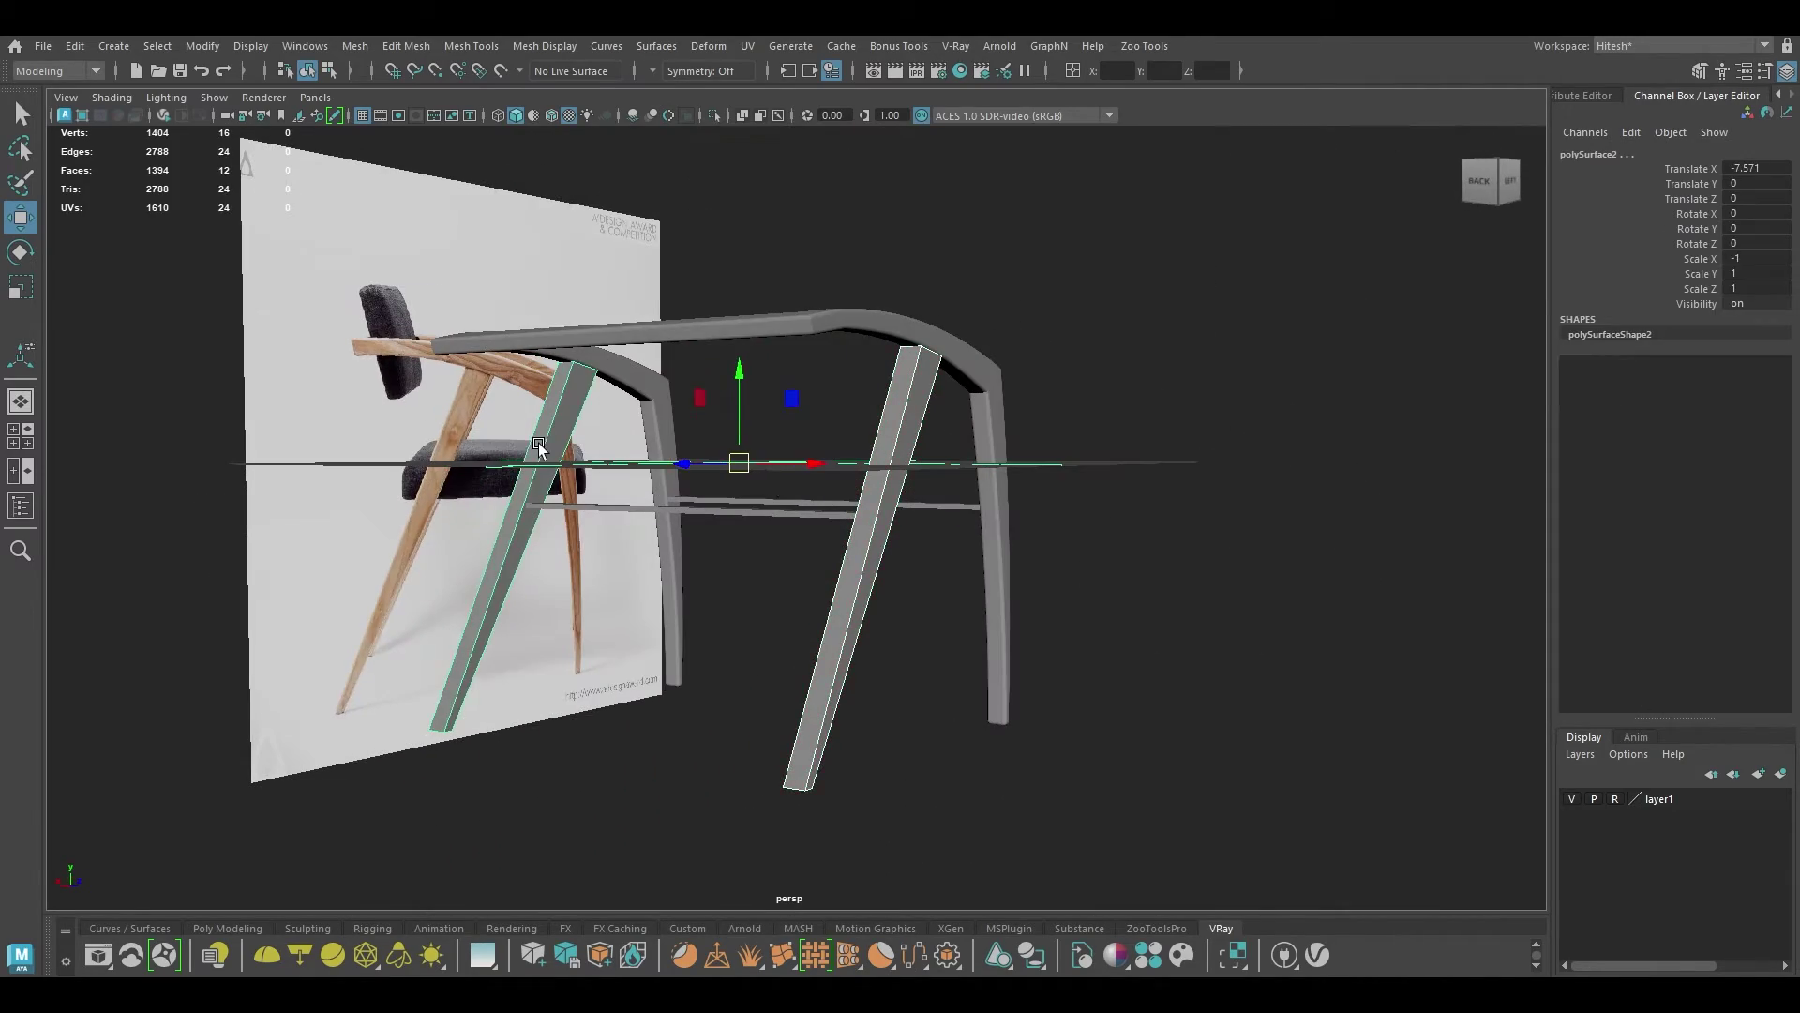
{"action": "right_click_drag", "start_coordinate": [538, 442], "coordinate": [492, 835], "text": "shift"}
Step: Bevel all edges of the combined rear legs with 4 segments and a fraction of 0.6, and return to object selection
{"action": "right_click_drag", "start_coordinate": [718, 427], "coordinate": [707, 365]}
{"action": "left_click_drag", "start_coordinate": [1107, 211], "coordinate": [318, 908]}
{"action": "left_click_drag", "start_coordinate": [779, 544], "coordinate": [610, 638], "text": "alt"}
{"action": "right_click_drag", "start_coordinate": [609, 637], "coordinate": [771, 735], "text": "alt"}
{"action": "key", "text": "ctrl+b"}
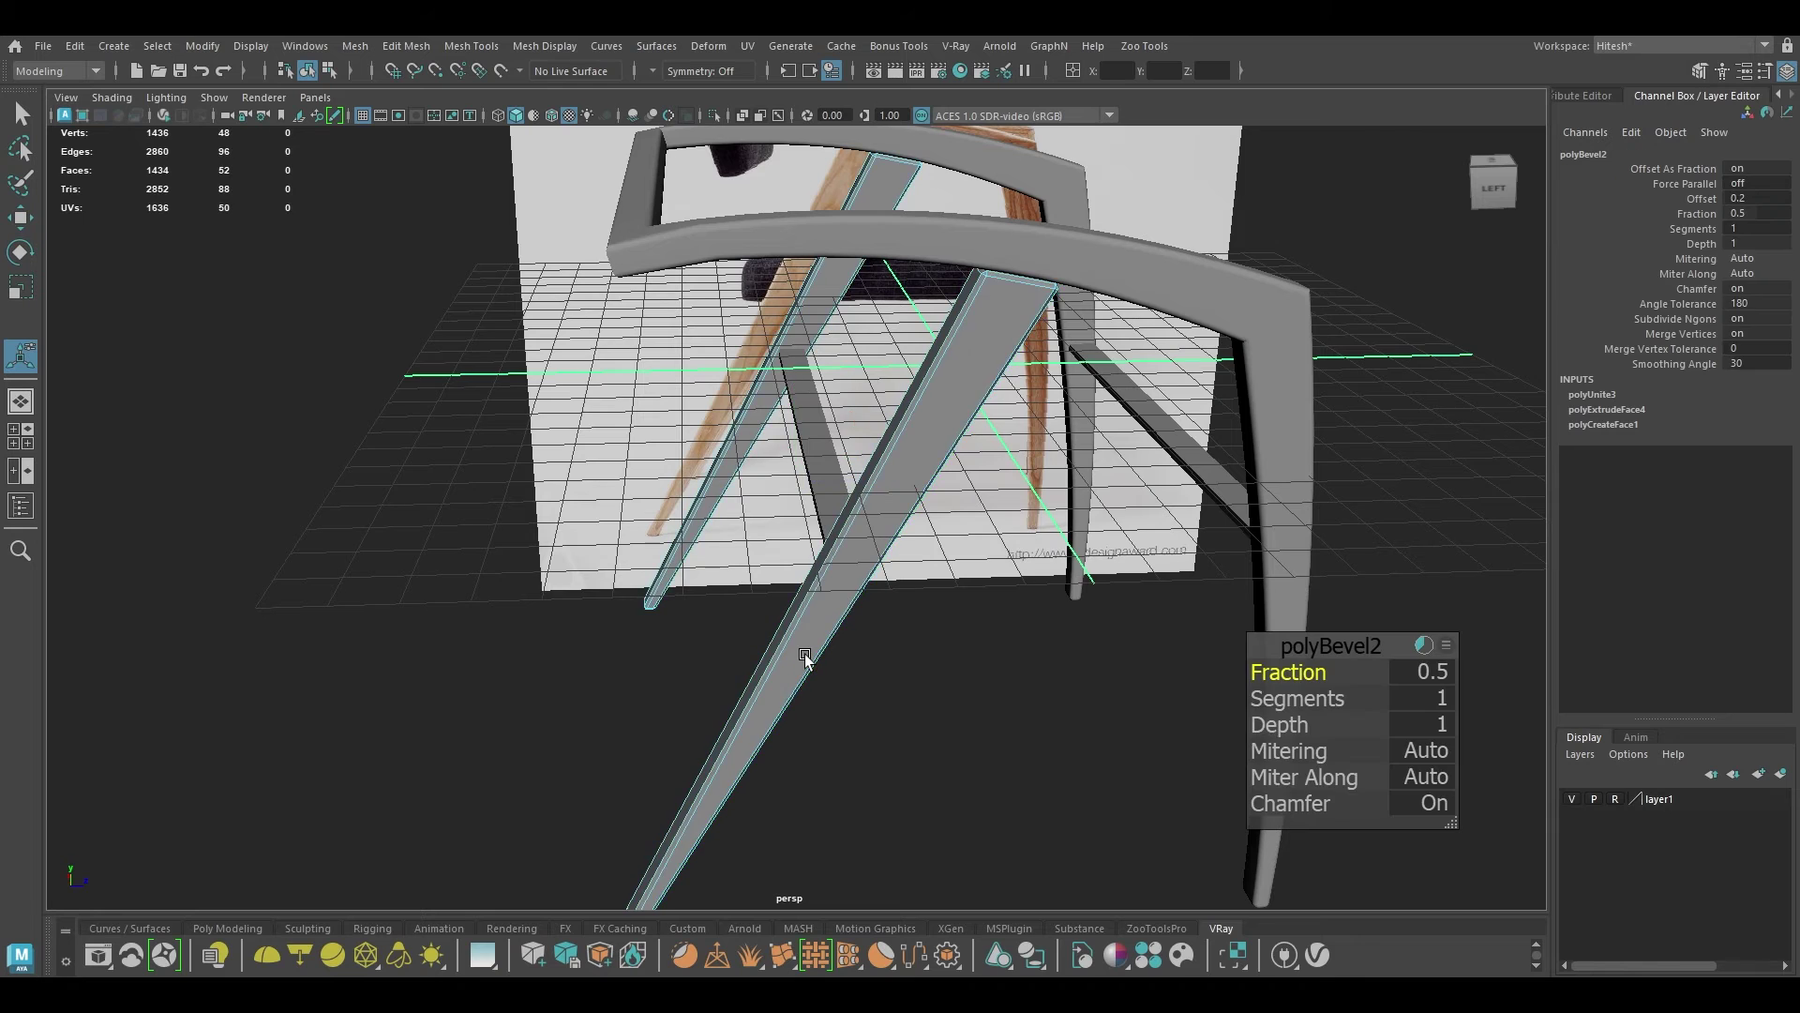
{"action": "left_click_drag", "start_coordinate": [808, 661], "coordinate": [830, 627], "text": "alt"}
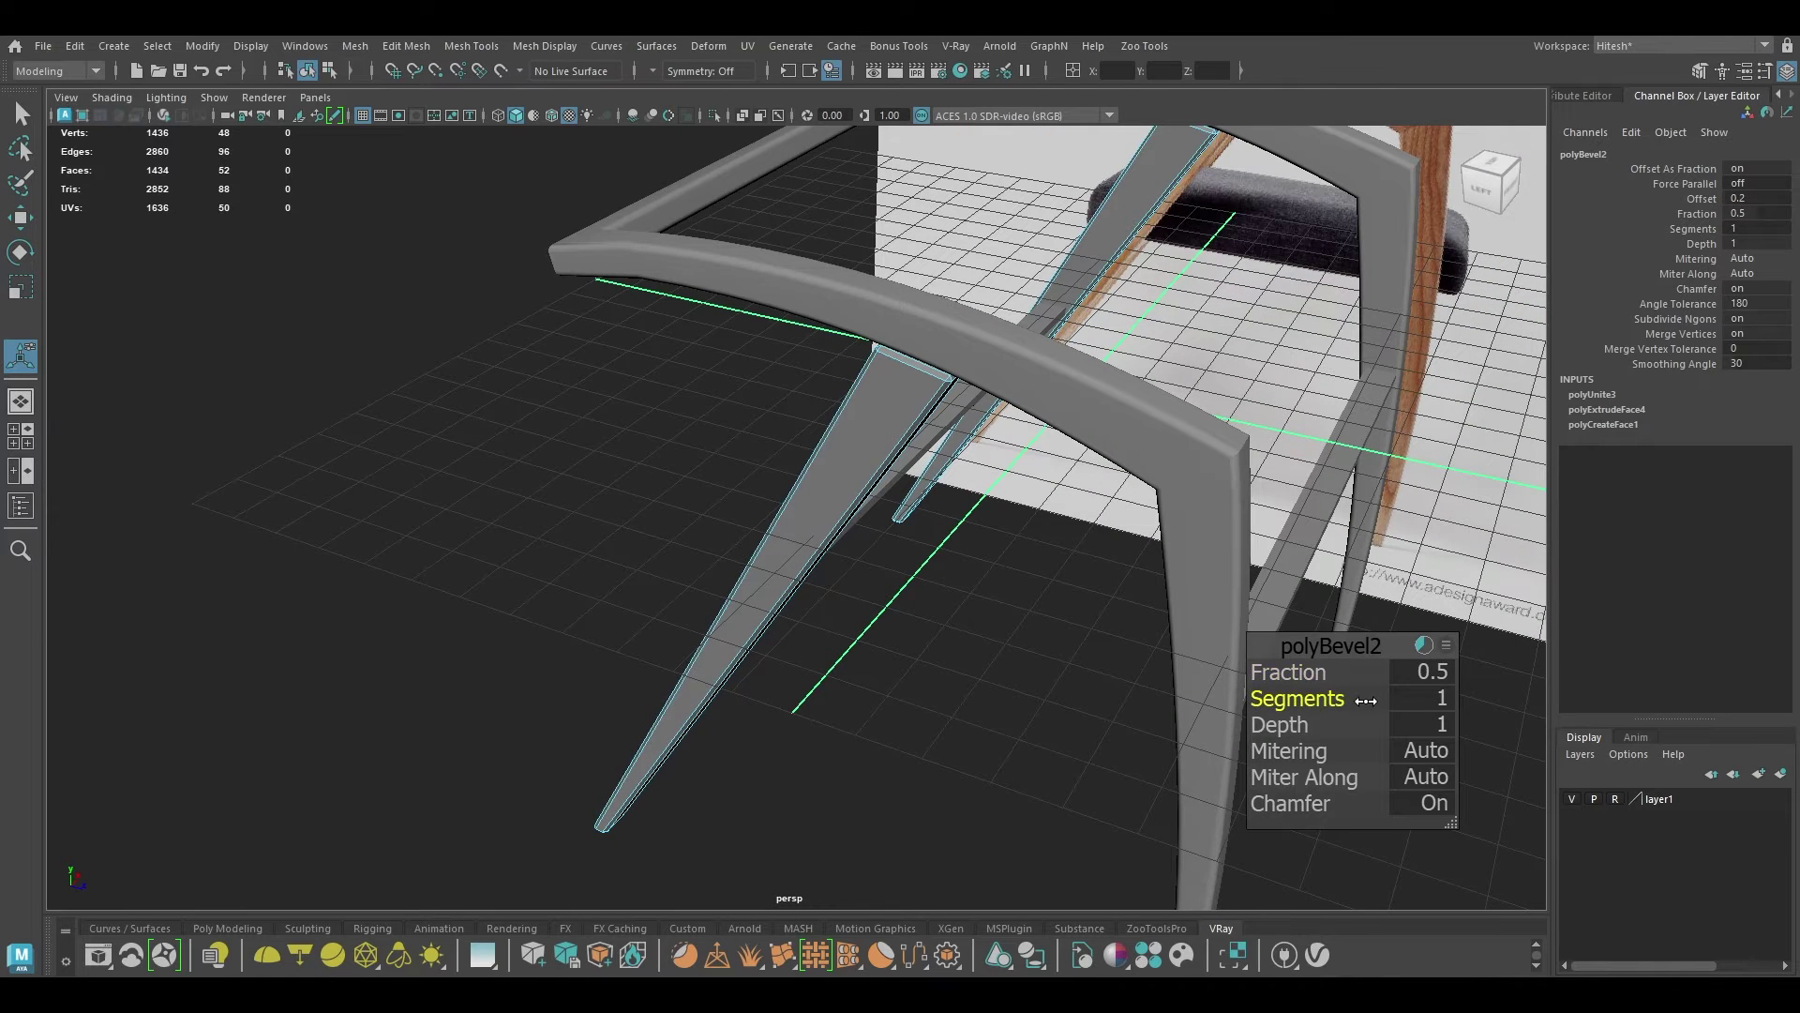
{"action": "left_click_drag", "start_coordinate": [1366, 701], "coordinate": [1582, 717]}
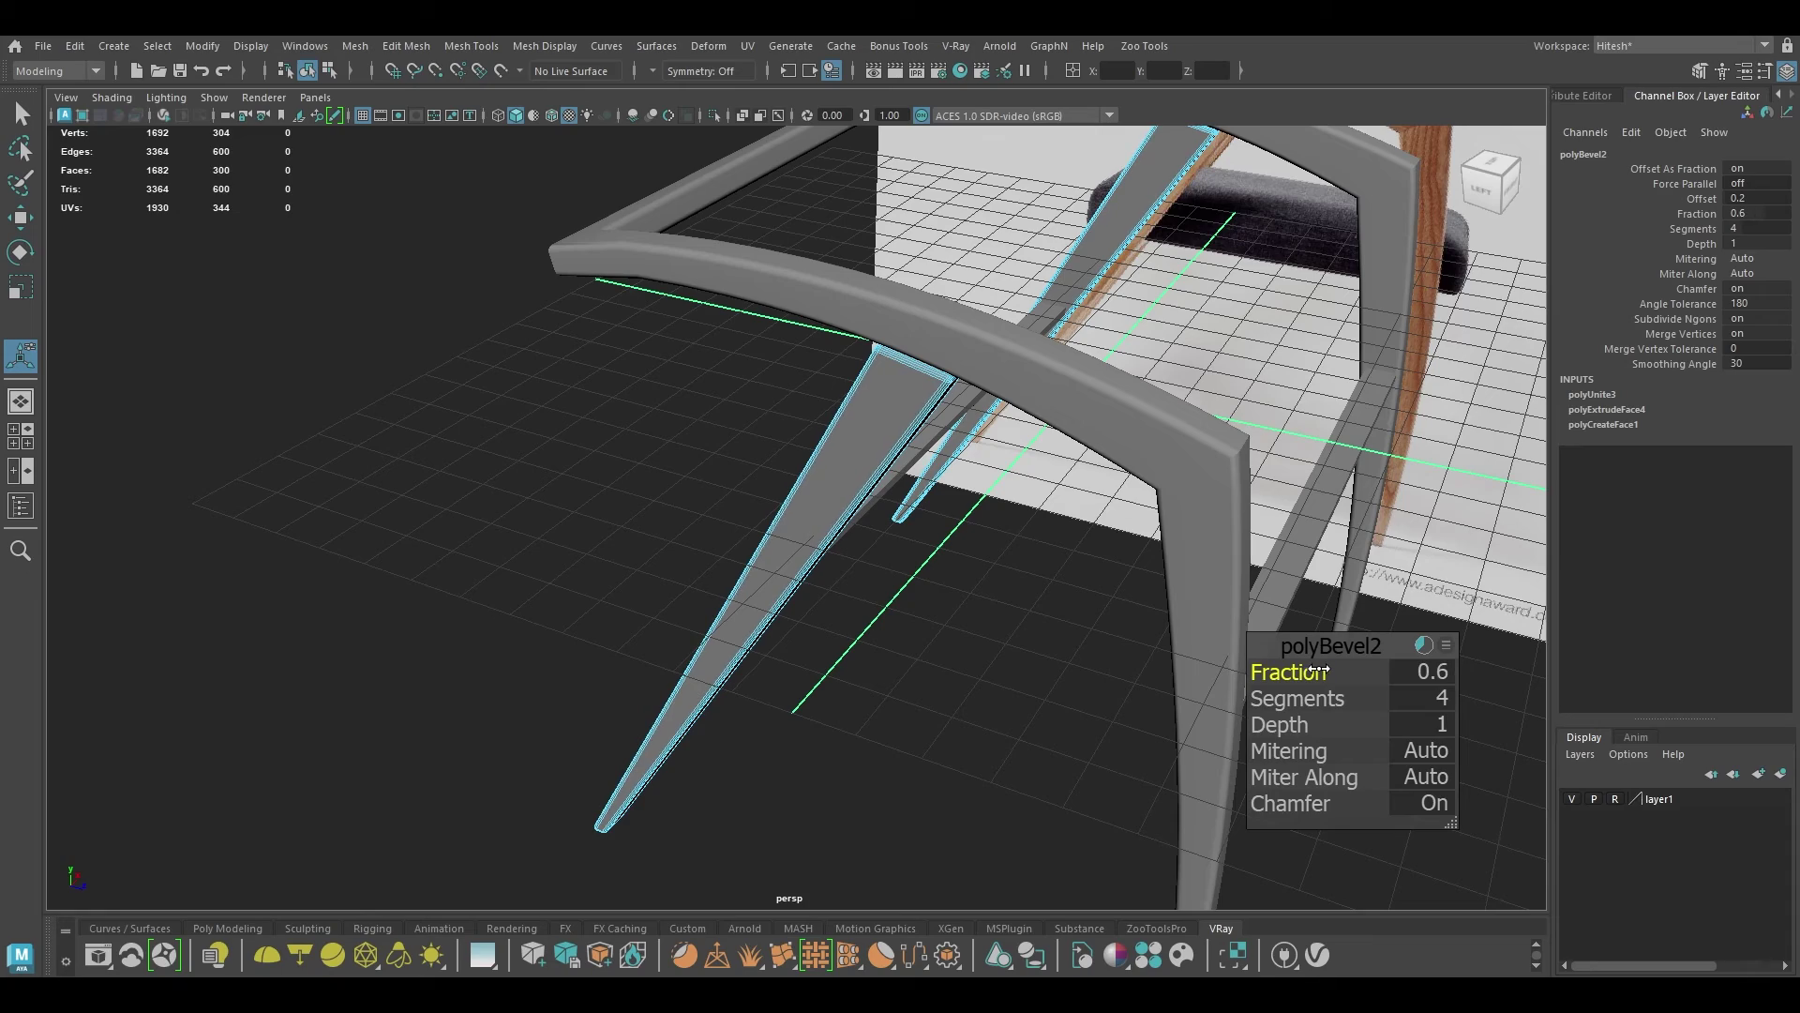
{"action": "left_click_drag", "start_coordinate": [867, 760], "coordinate": [972, 656], "text": "alt"}
{"action": "key", "text": "w"}
{"action": "right_click_drag", "start_coordinate": [925, 444], "coordinate": [1065, 357]}
{"action": "left_click", "coordinate": [1028, 576]}
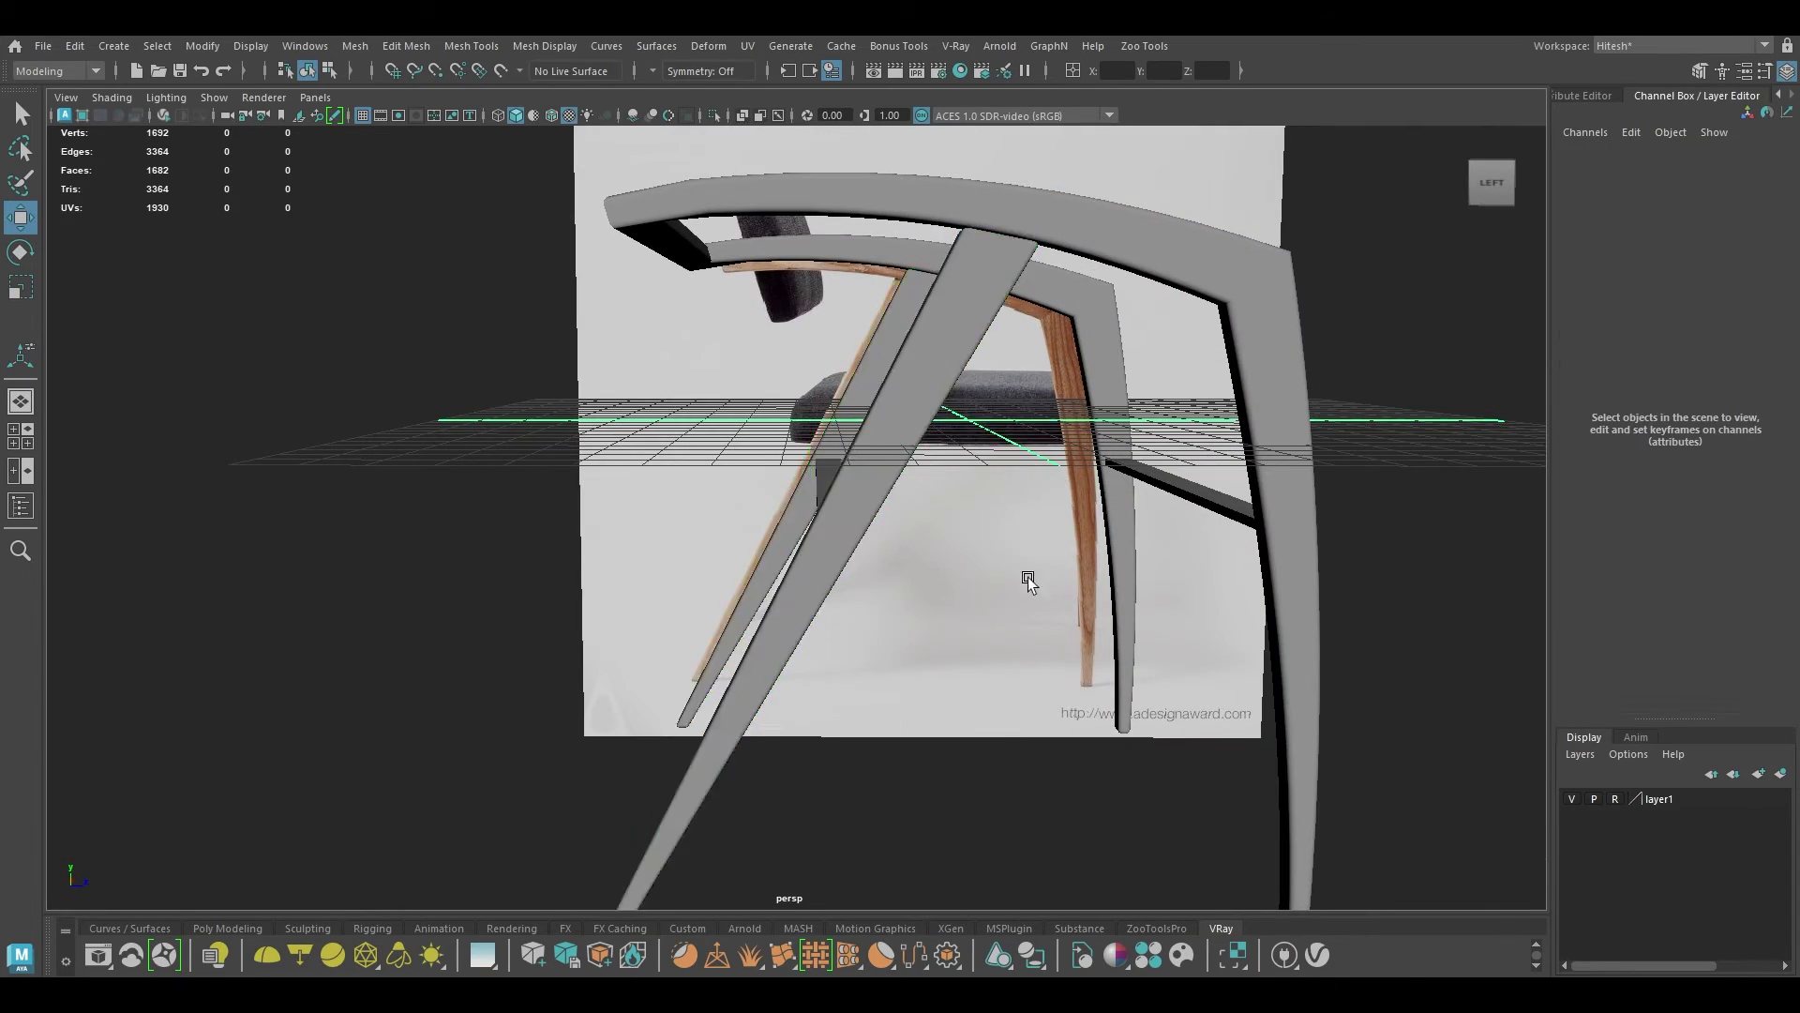
Step: In the wireframe left view, raise the rear legs to Translate Y 0.013 so their tops meet the armrest's underside
{"action": "left_click_drag", "start_coordinate": [1028, 576], "coordinate": [882, 420], "text": "alt"}
{"action": "key", "text": "space"}
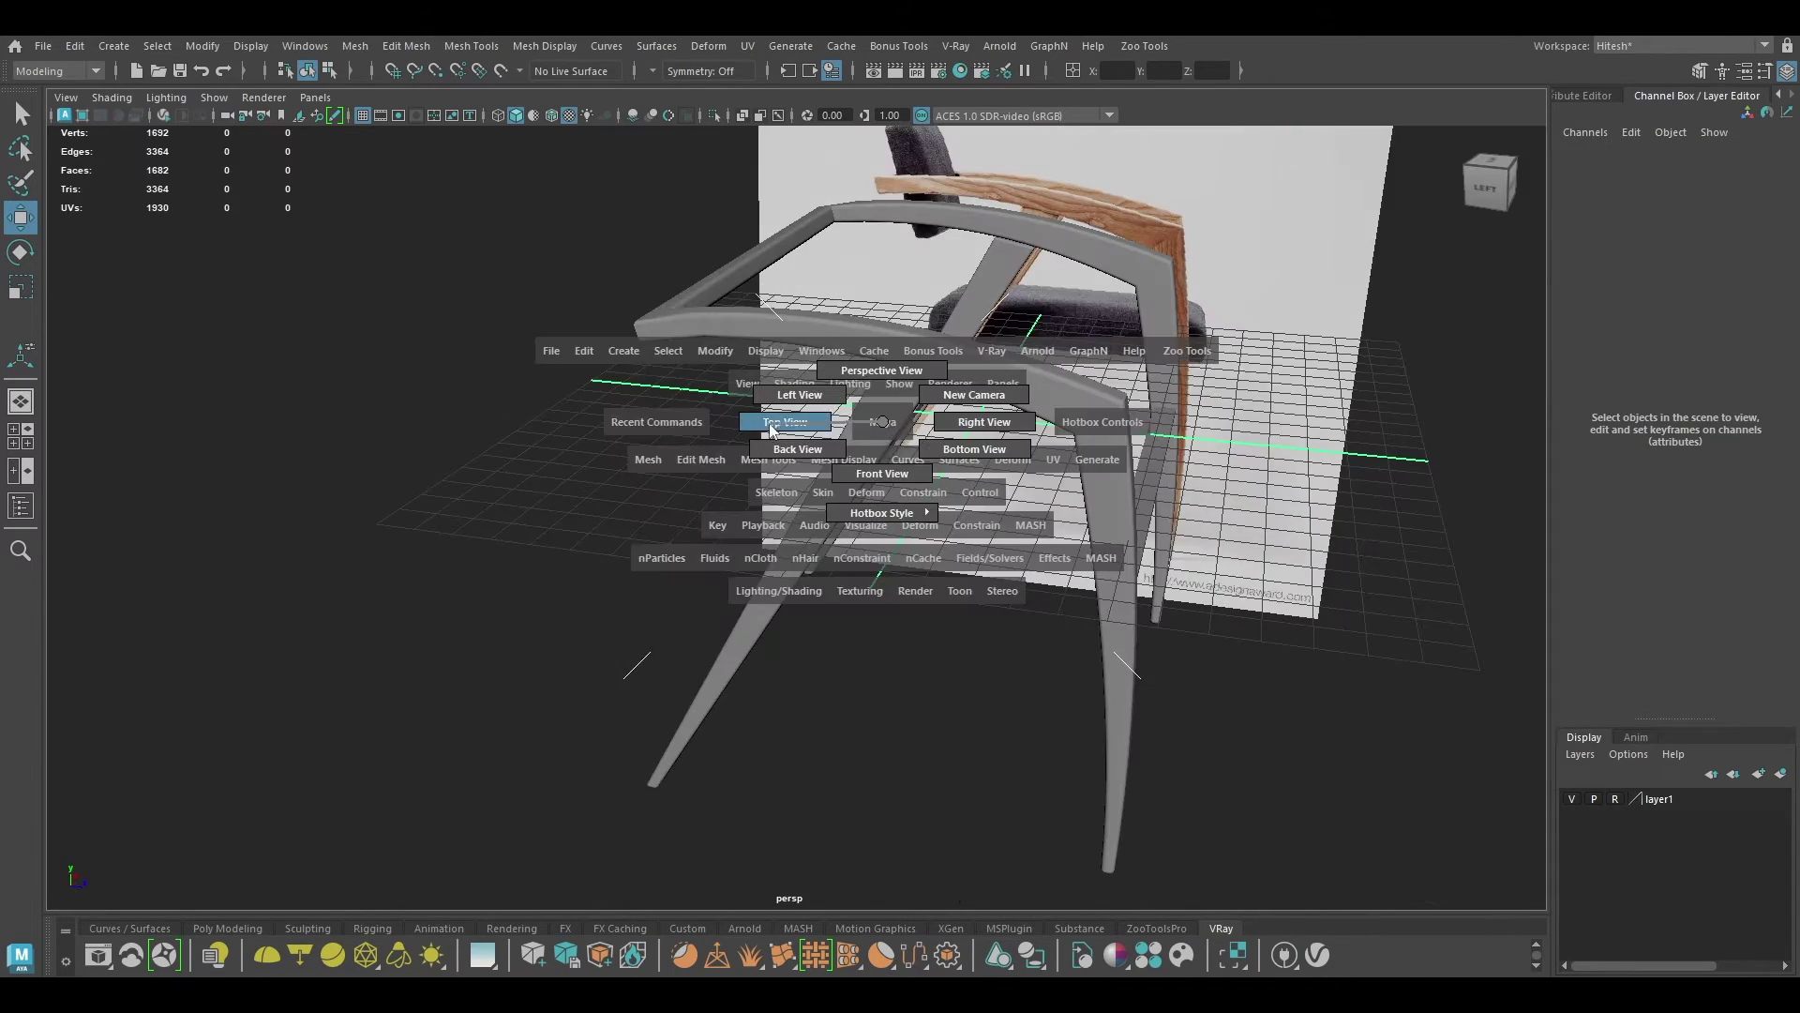
{"action": "left_click_drag", "start_coordinate": [771, 428], "coordinate": [800, 394]}
{"action": "left_click", "coordinate": [661, 413]}
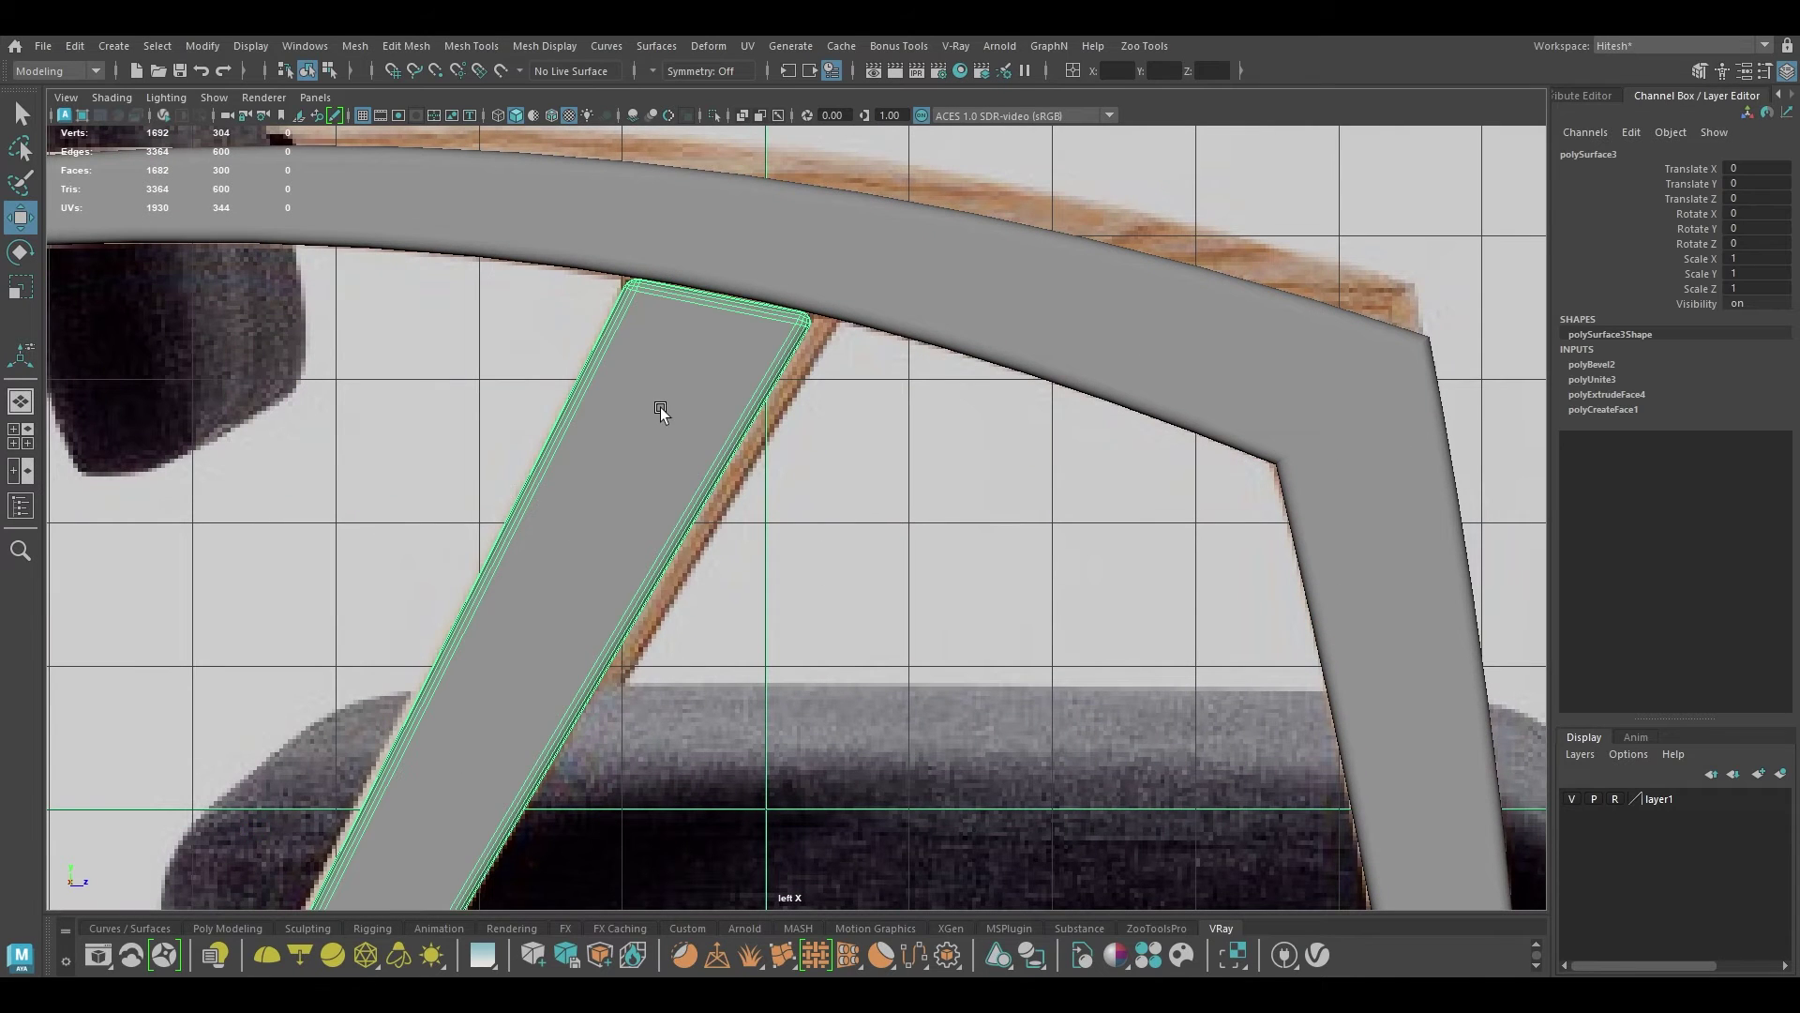
{"action": "scroll", "coordinate": [784, 336], "scroll_direction": "down", "scroll_amount": 4}
{"action": "left_click", "coordinate": [684, 634]}
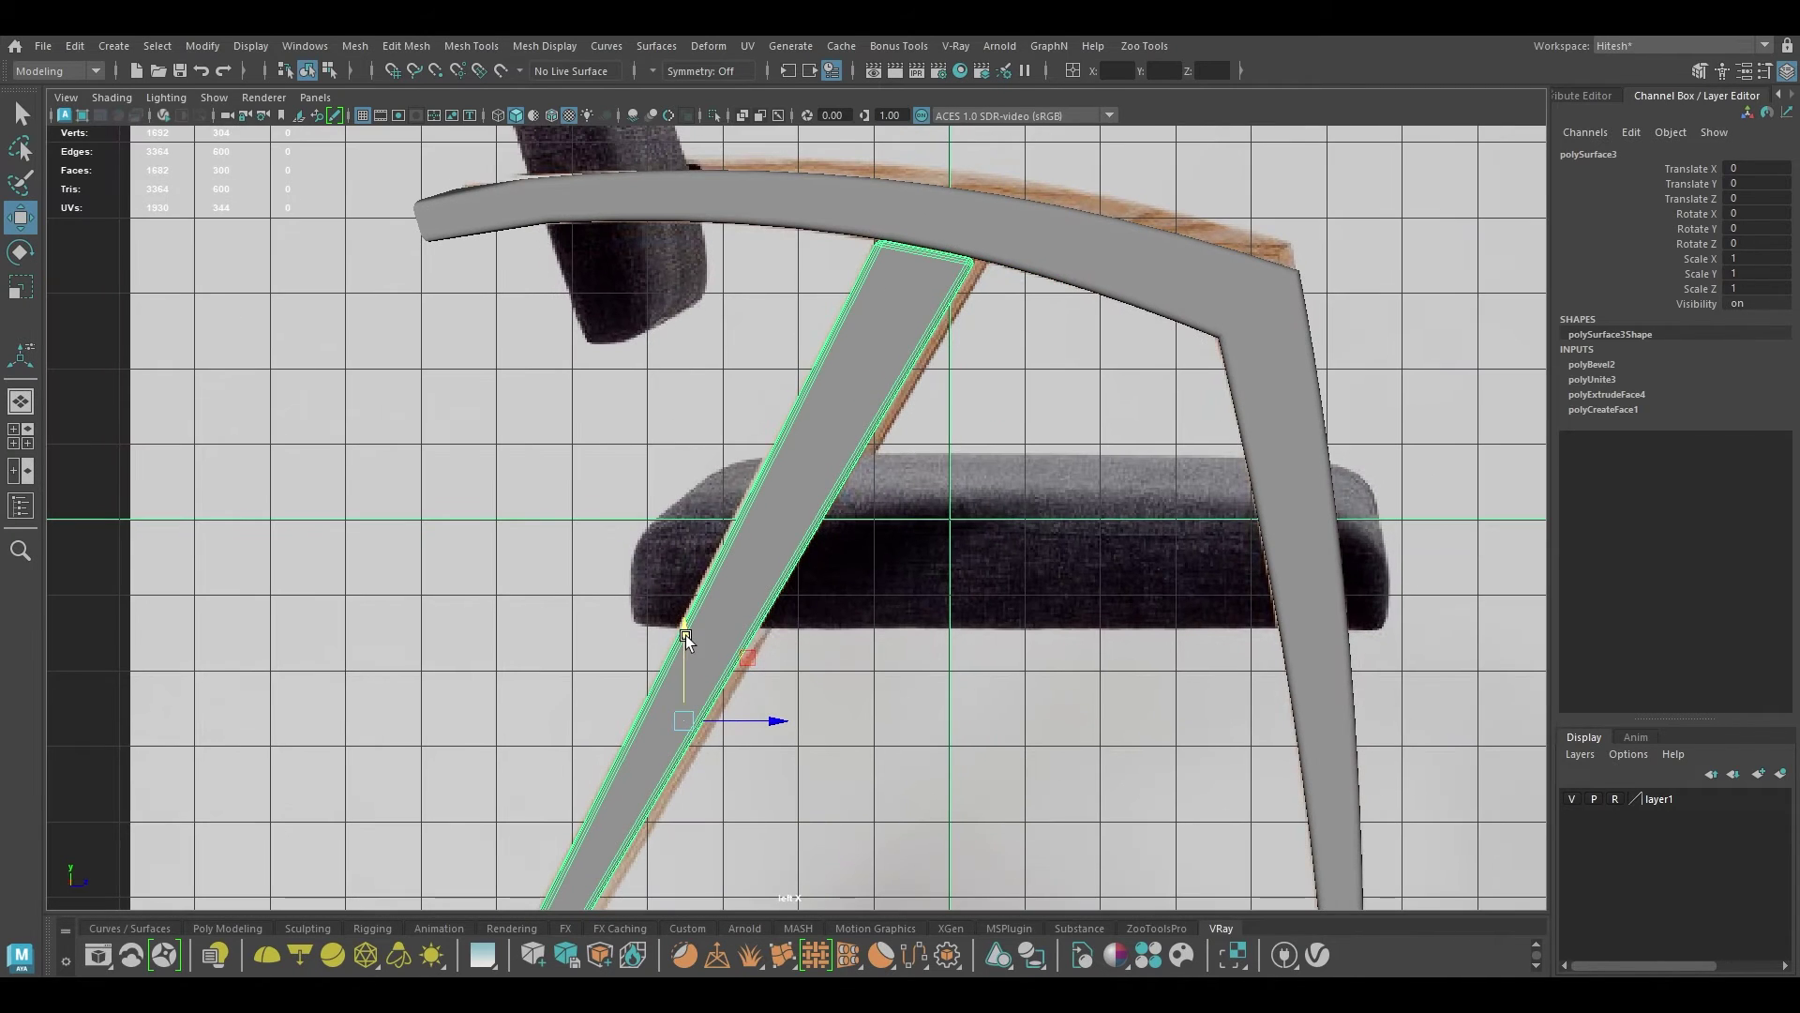
{"action": "right_click_drag", "start_coordinate": [928, 242], "coordinate": [1028, 575], "text": "alt"}
{"action": "middle_click_drag", "start_coordinate": [961, 170], "coordinate": [824, 470], "text": "alt"}
{"action": "right_click_drag", "start_coordinate": [825, 469], "coordinate": [1015, 465], "text": "alt"}
{"action": "key", "text": "4"}
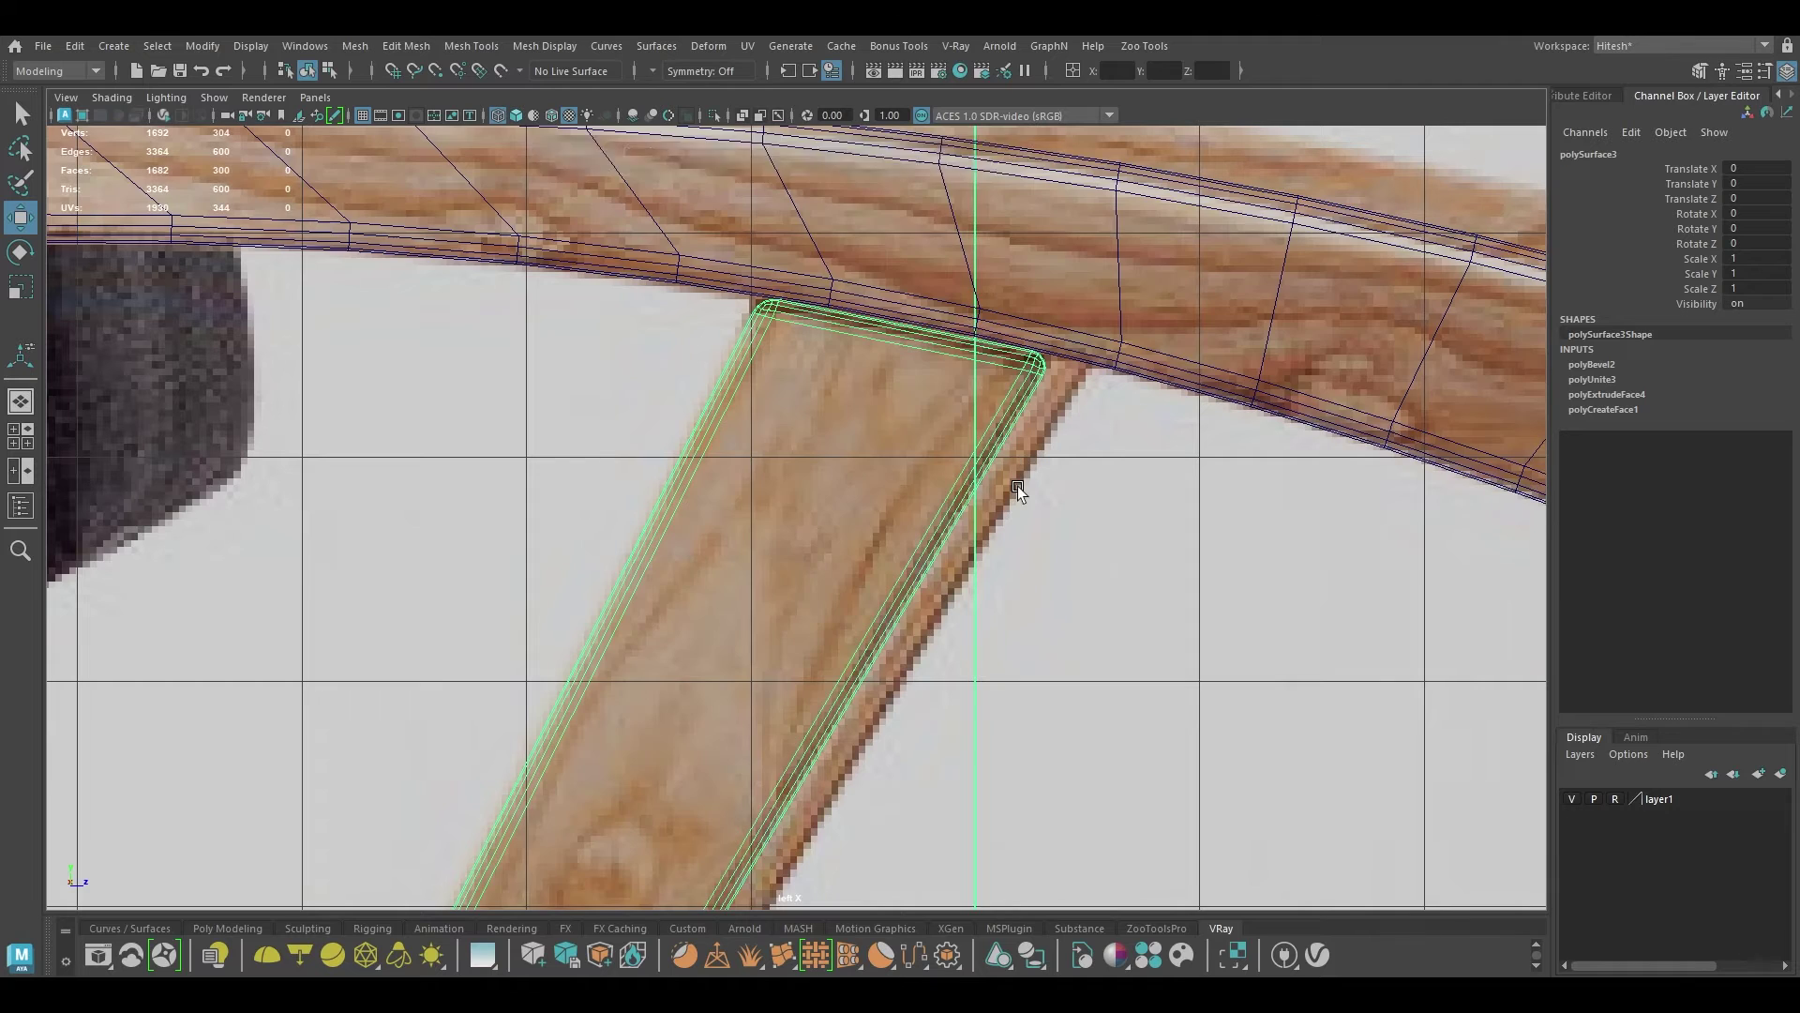
{"action": "middle_click_drag", "start_coordinate": [1017, 384], "coordinate": [1020, 380]}
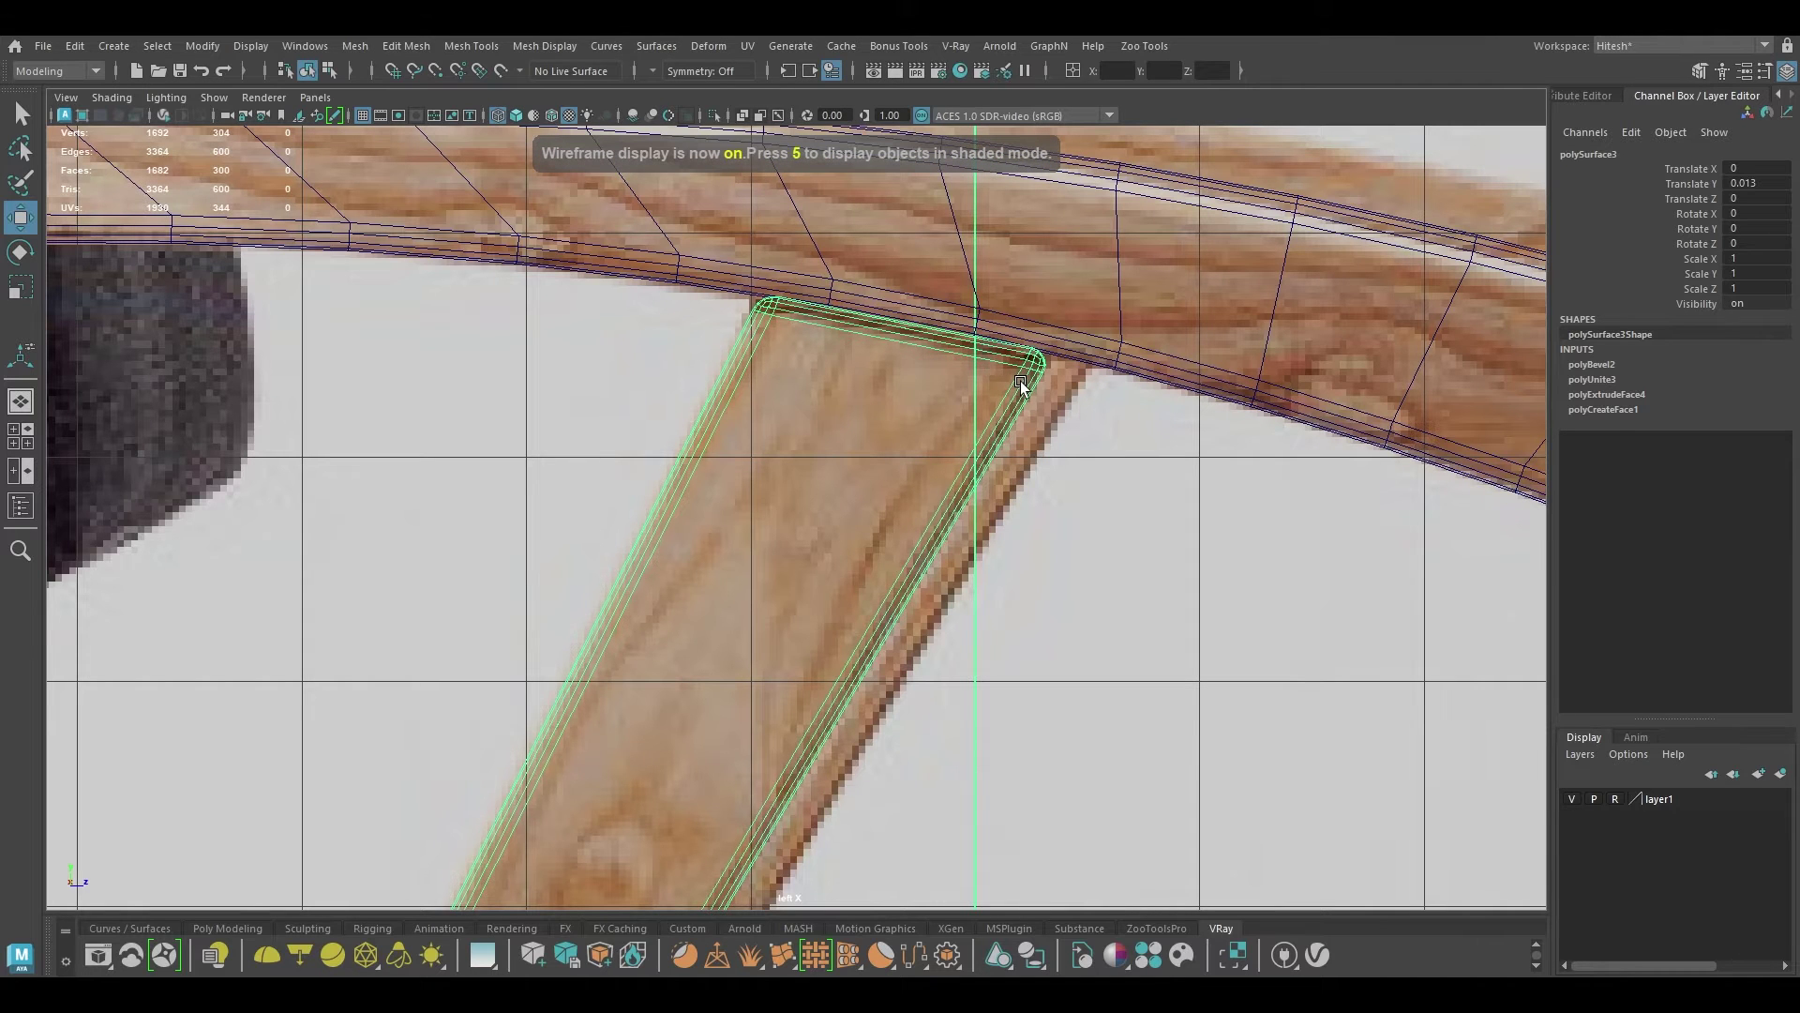
Step: Return to the textured perspective view and separate the combined rear legs into two objects
{"action": "scroll", "coordinate": [1017, 412], "scroll_direction": "down", "scroll_amount": 6}
{"action": "key", "text": "space"}
{"action": "left_click_drag", "start_coordinate": [1005, 512], "coordinate": [1029, 362]}
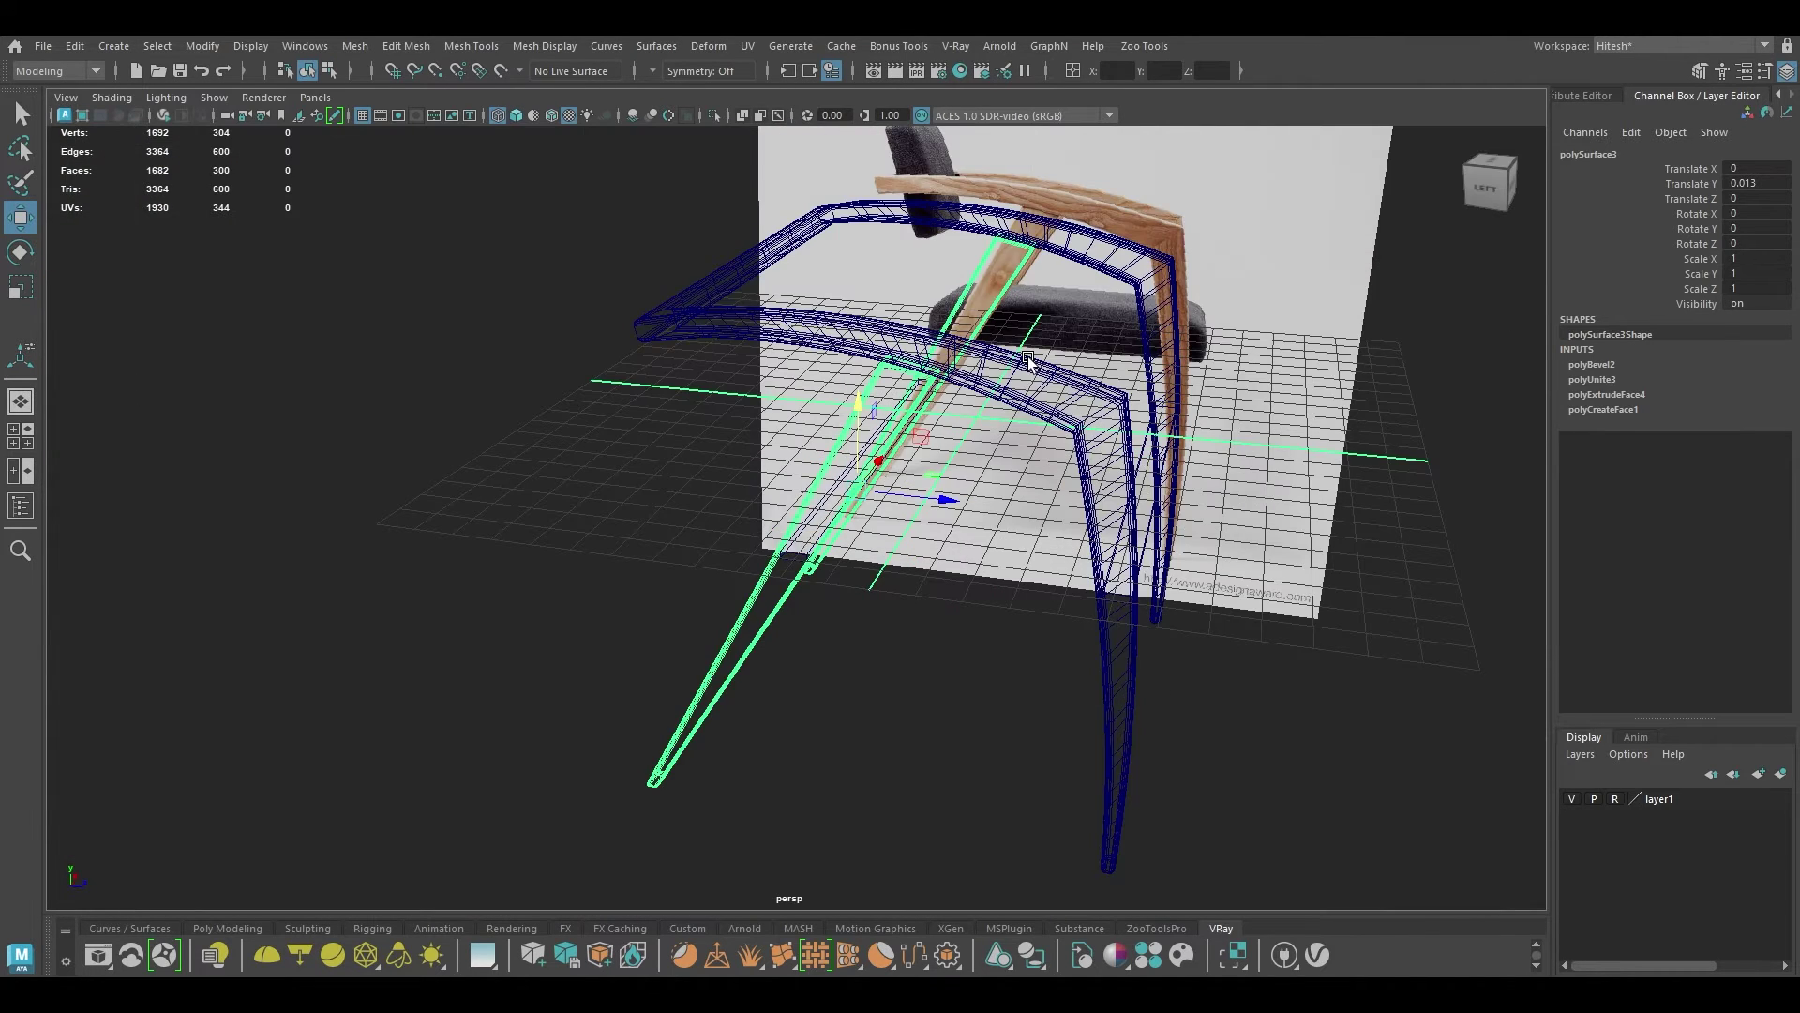
{"action": "key", "text": "6"}
{"action": "mouse_move", "coordinate": [914, 642]}
{"action": "left_mouse_down", "text": "alt"}
{"action": "mouse_move", "coordinate": [971, 589]}
{"action": "mouse_move", "coordinate": [949, 497]}
{"action": "mouse_move", "coordinate": [812, 522]}
{"action": "mouse_move", "coordinate": [684, 455]}
{"action": "left_mouse_up", "text": "alt"}
{"action": "left_click", "coordinate": [972, 589]}
{"action": "left_click", "coordinate": [684, 456]}
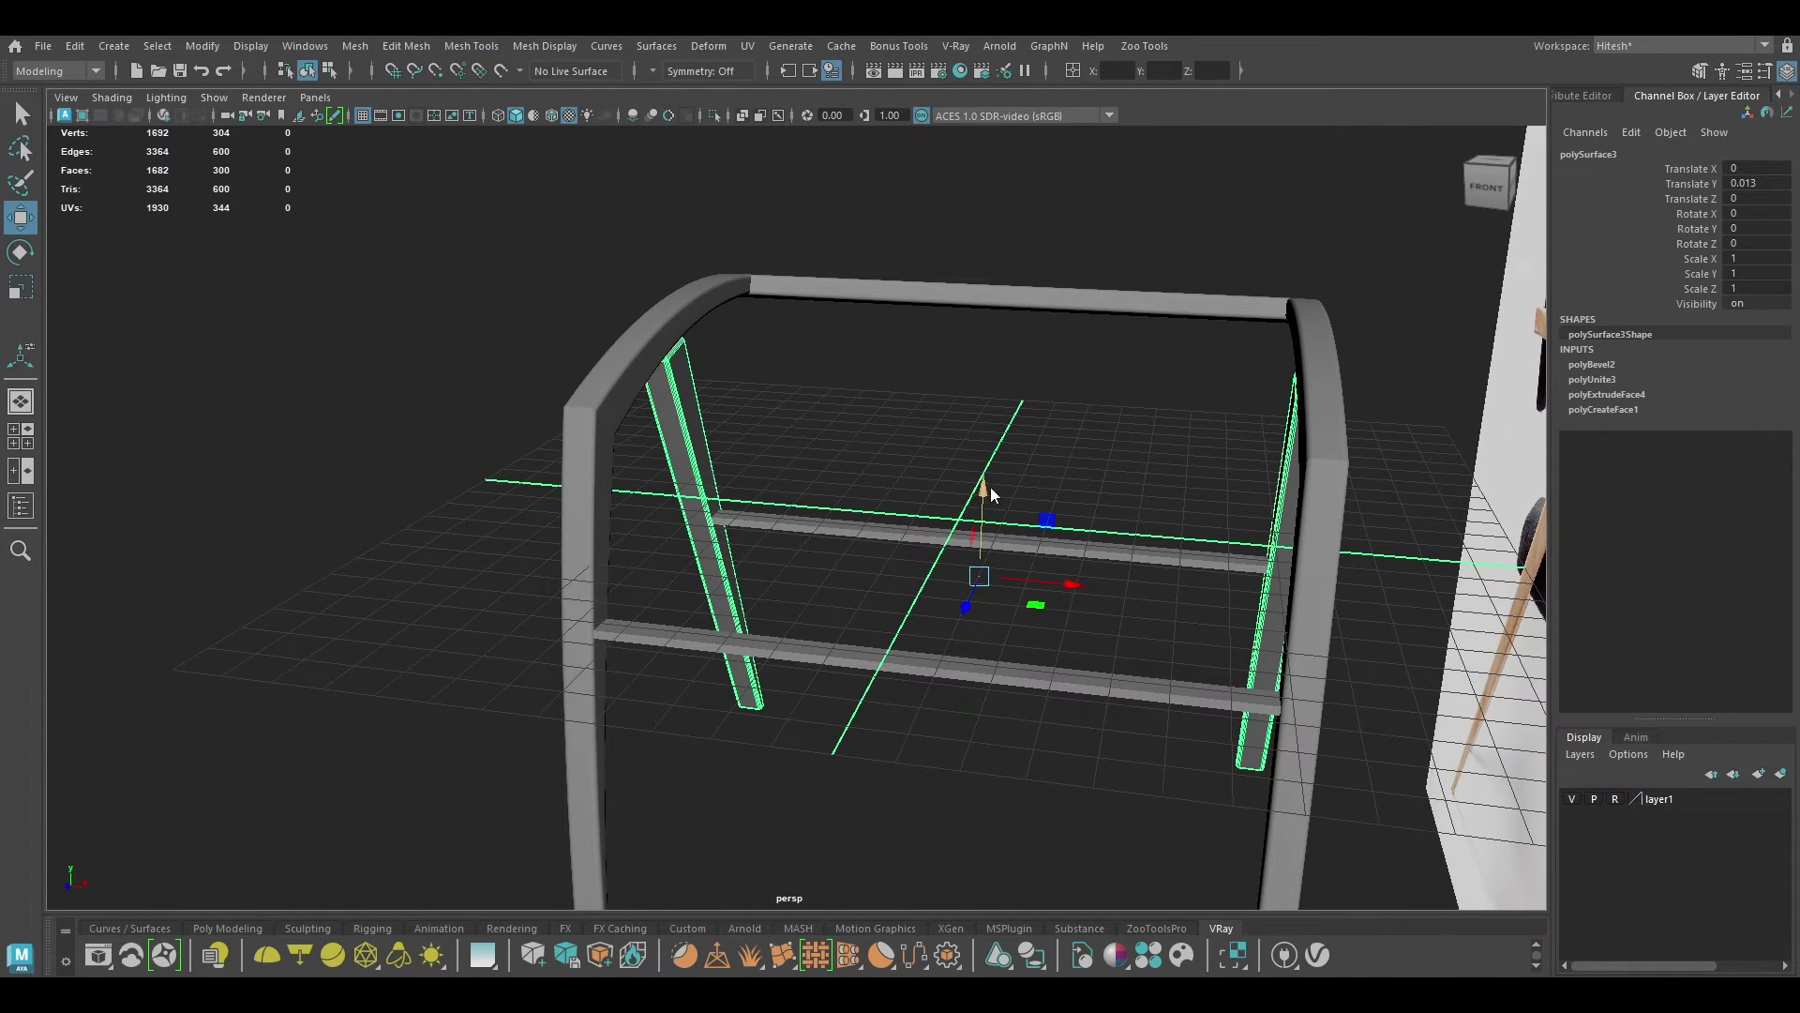
{"action": "right_click_drag", "start_coordinate": [991, 438], "coordinate": [968, 821], "text": "shift"}
Step: Center the pivot of the rear leg farther from the reference image and set its Scale X to 0.9
{"action": "left_click", "coordinate": [694, 417]}
{"action": "key", "text": "space"}
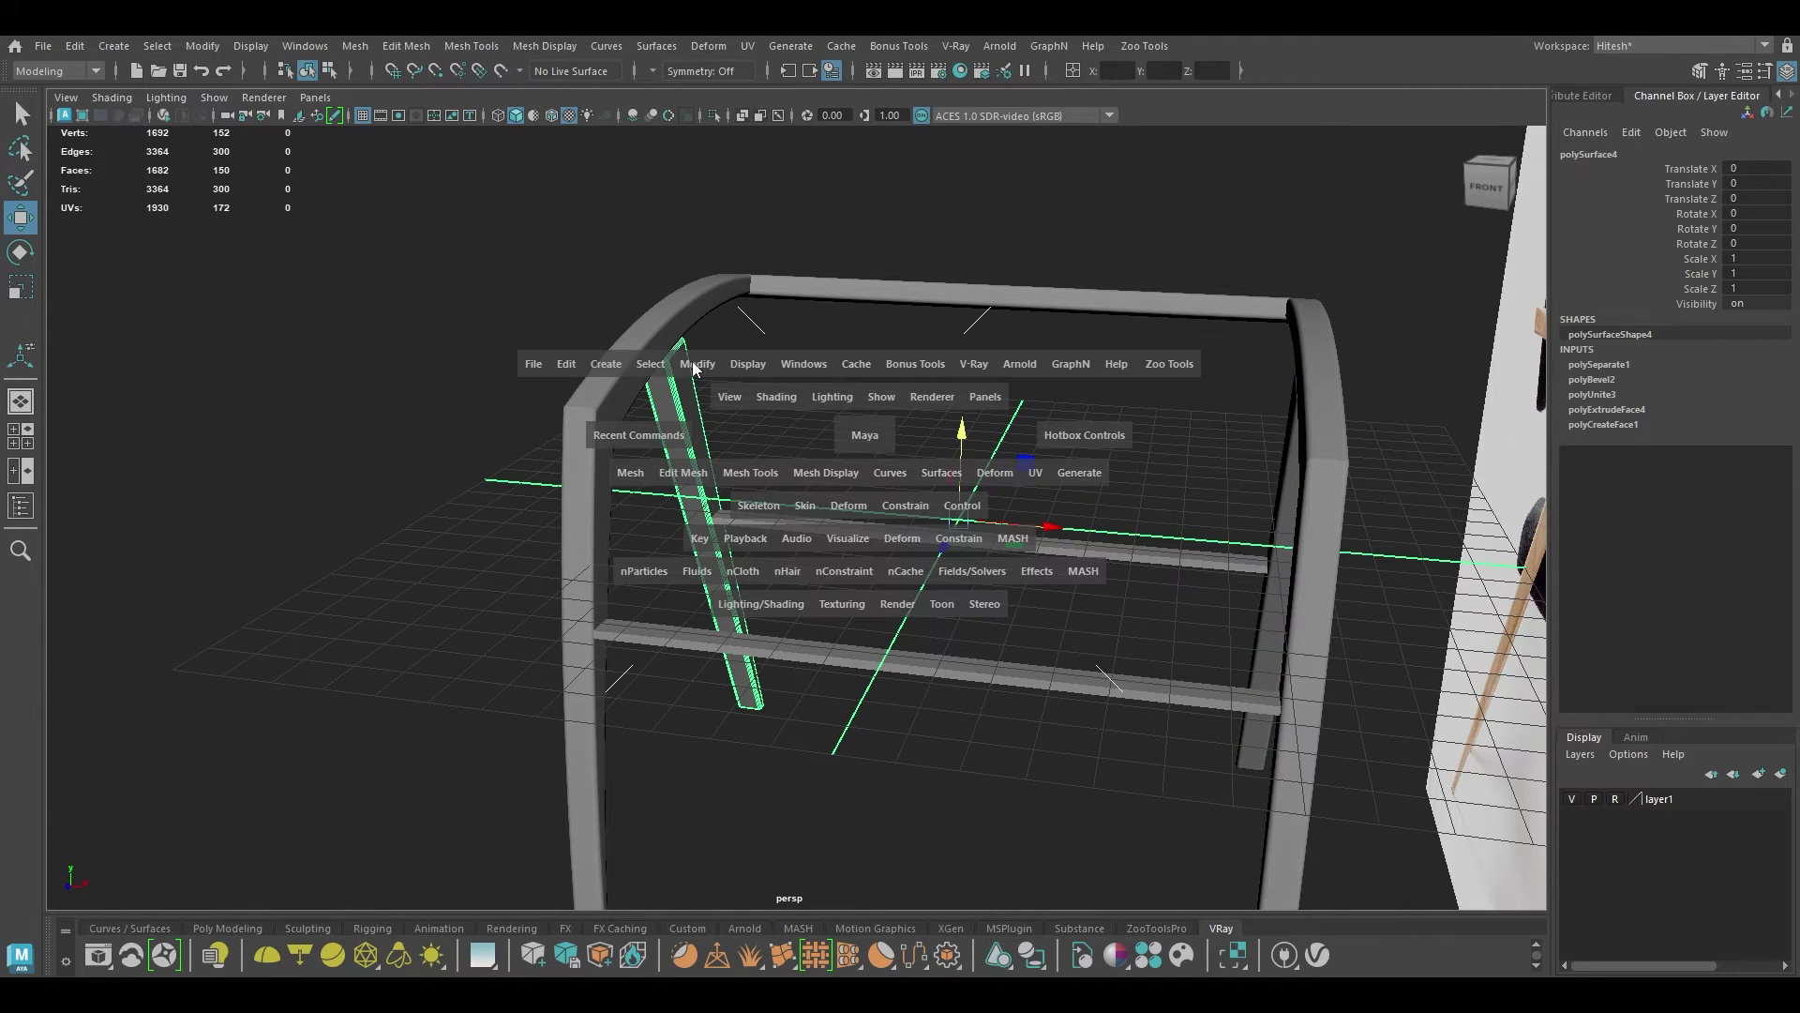
{"action": "left_click", "coordinate": [694, 366]}
{"action": "left_click", "coordinate": [720, 505]}
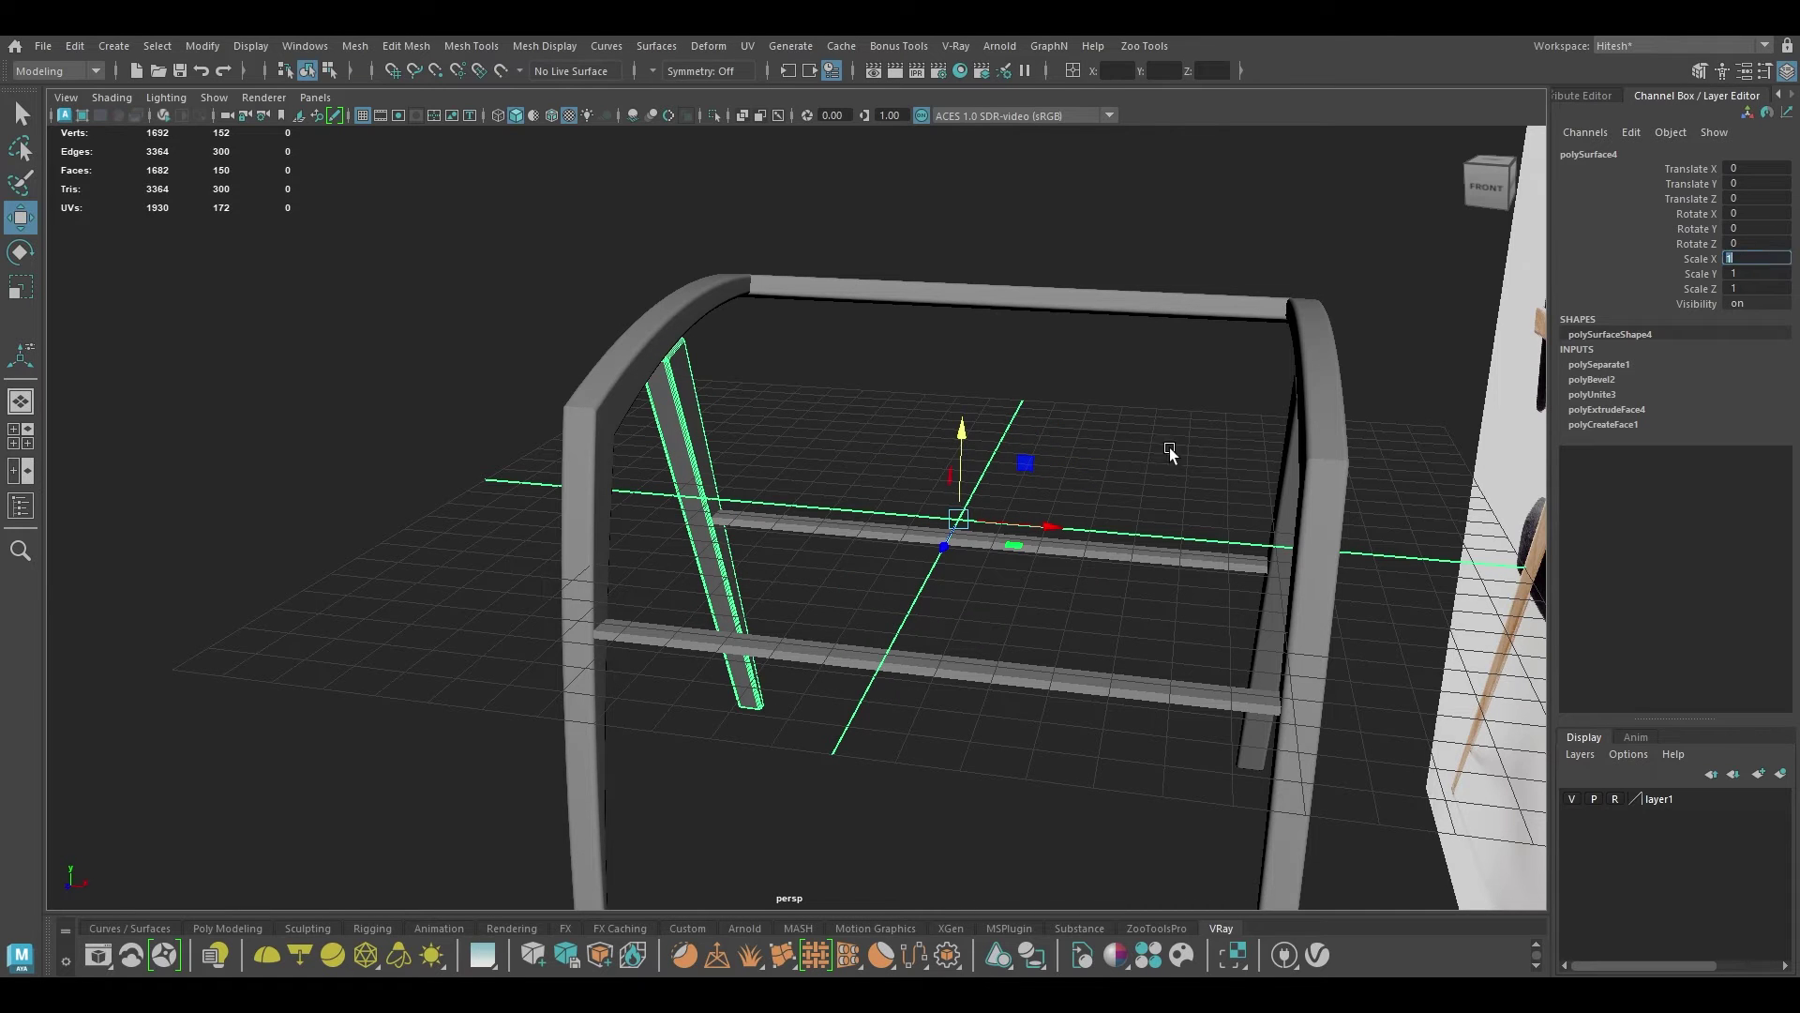
{"action": "left_click", "coordinate": [808, 403]}
{"action": "left_click", "coordinate": [675, 457]}
{"action": "key", "text": "space"}
{"action": "left_click", "coordinate": [499, 364]}
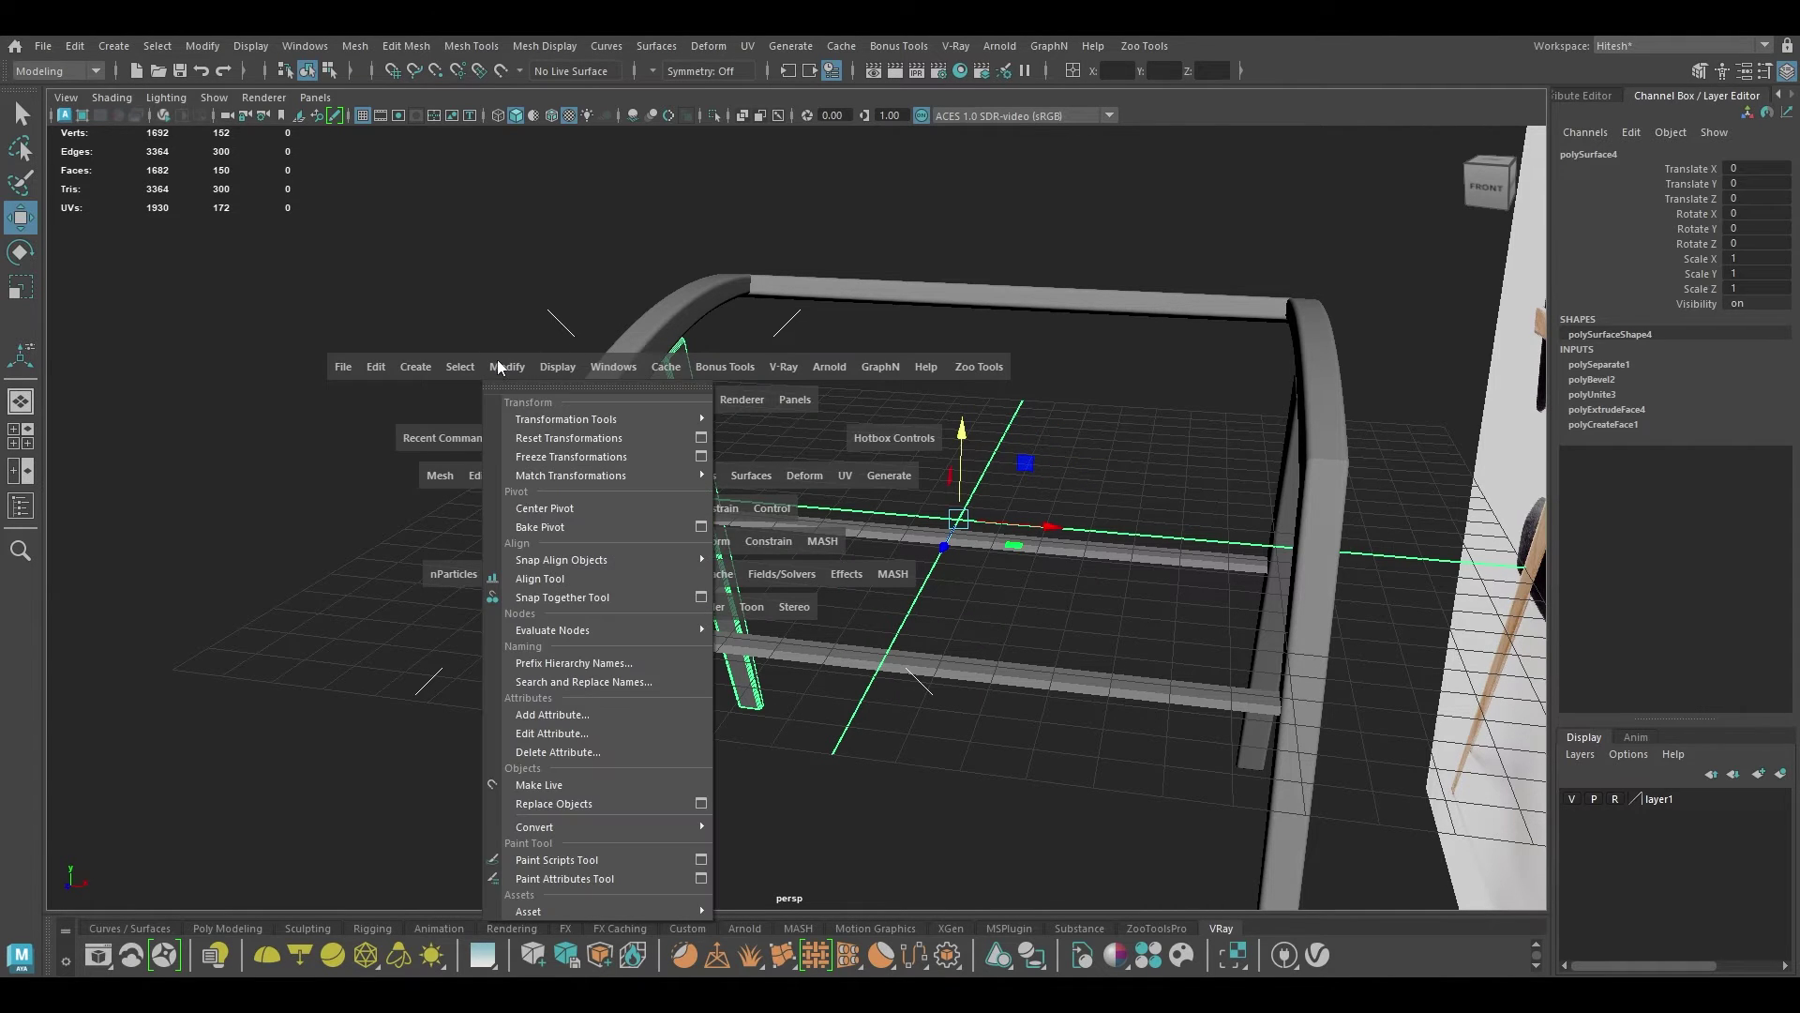
{"action": "left_click", "coordinate": [534, 508]}
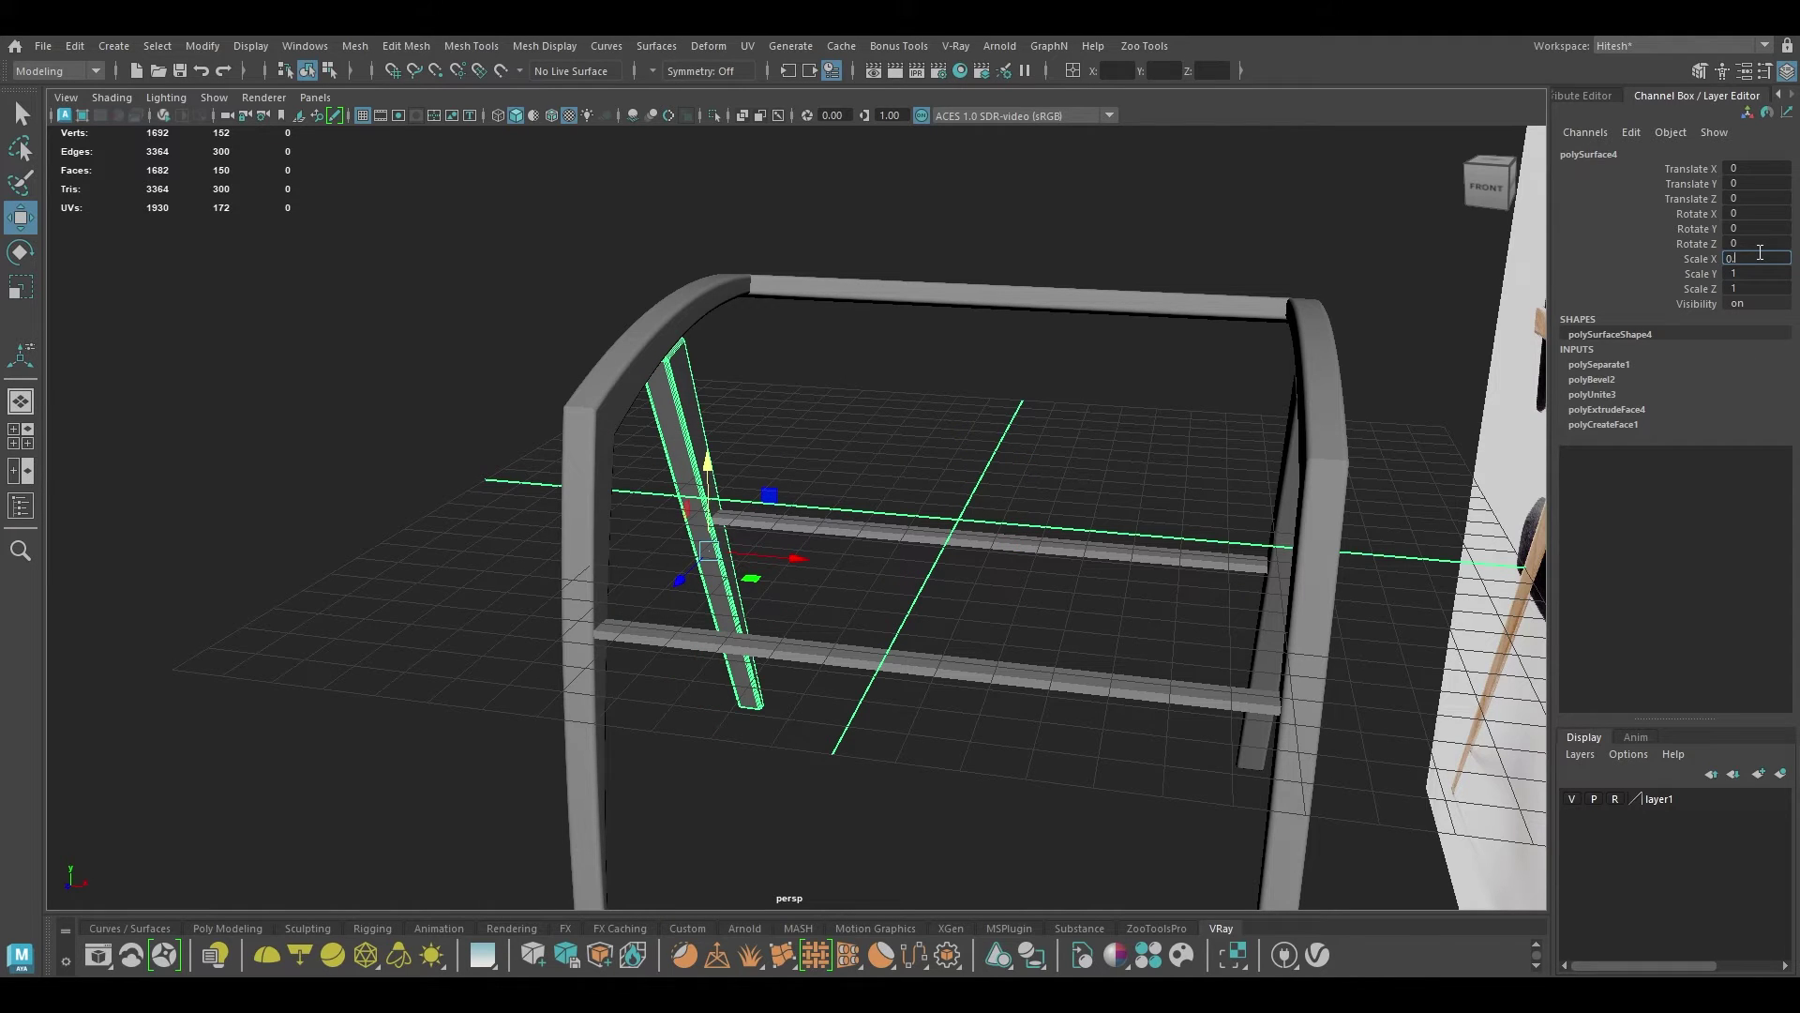
{"action": "left_click", "coordinate": [1760, 258]}
{"action": "type", "text": "0.9"}
{"action": "key", "text": "Return"}
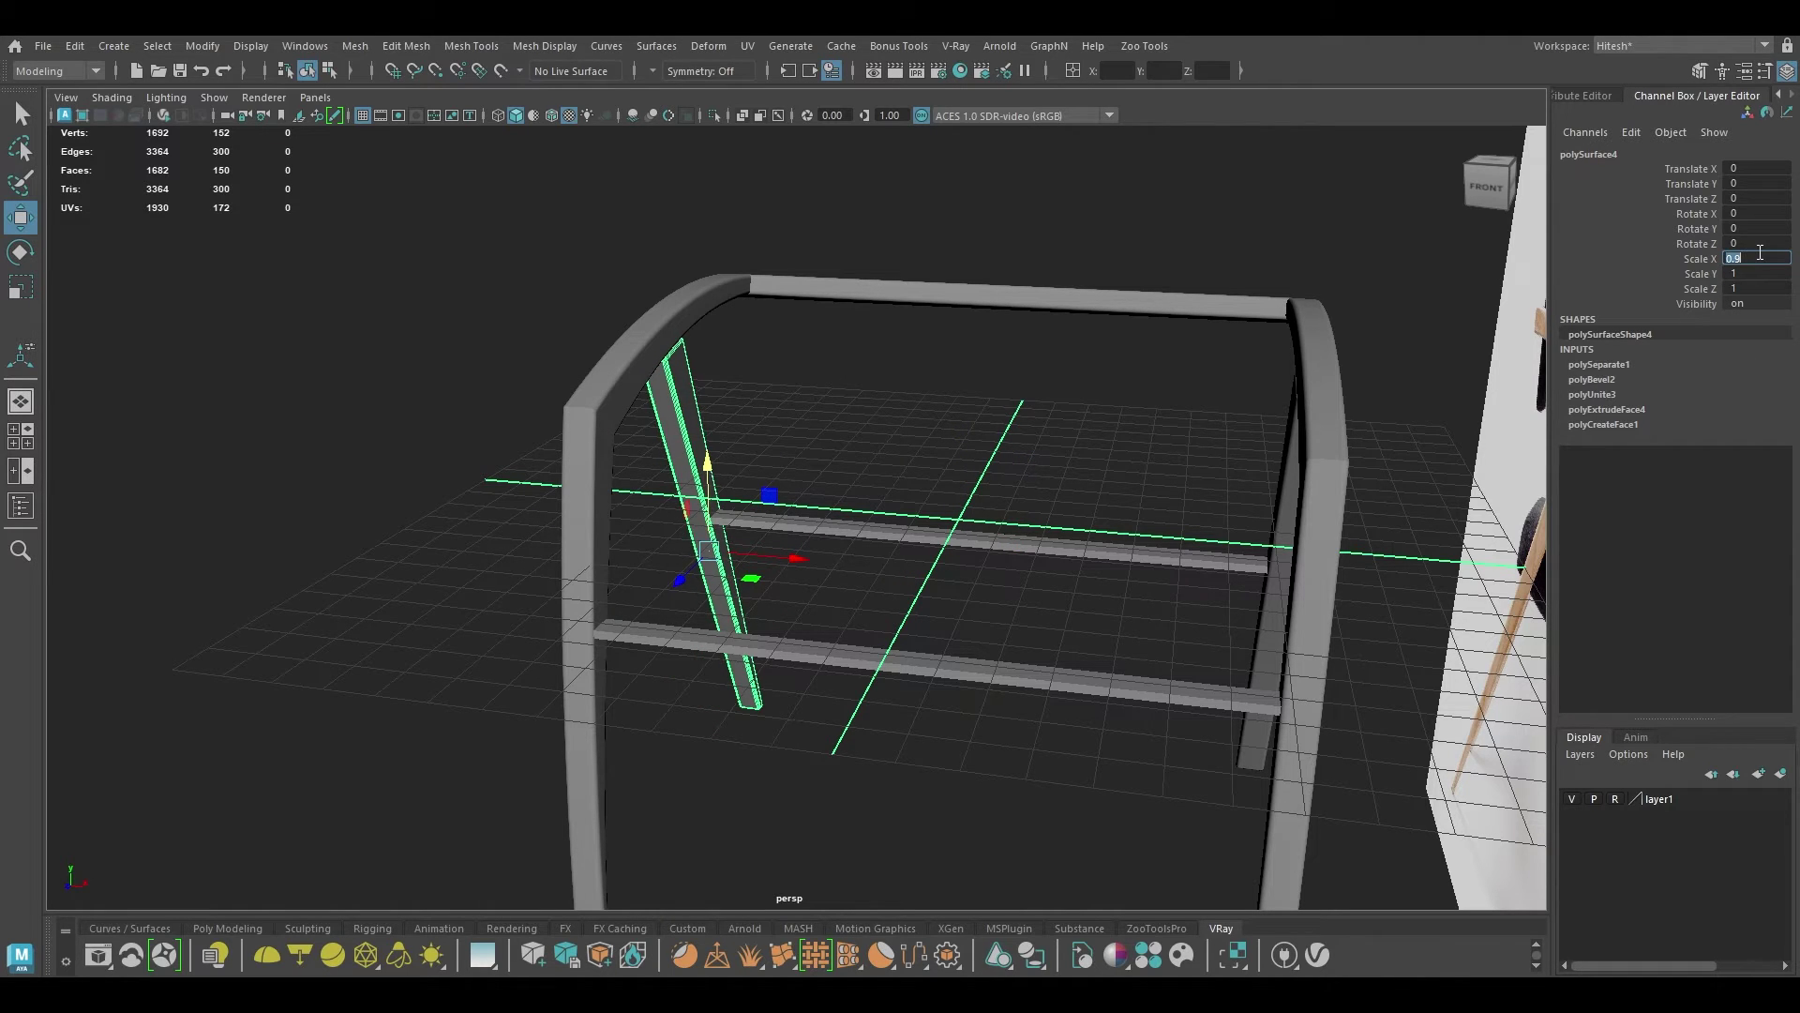
Step: Center the pivot of the rear leg nearer the reference image, set its Scale X to 0.9, and deselect it
{"action": "left_click", "coordinate": [1292, 471]}
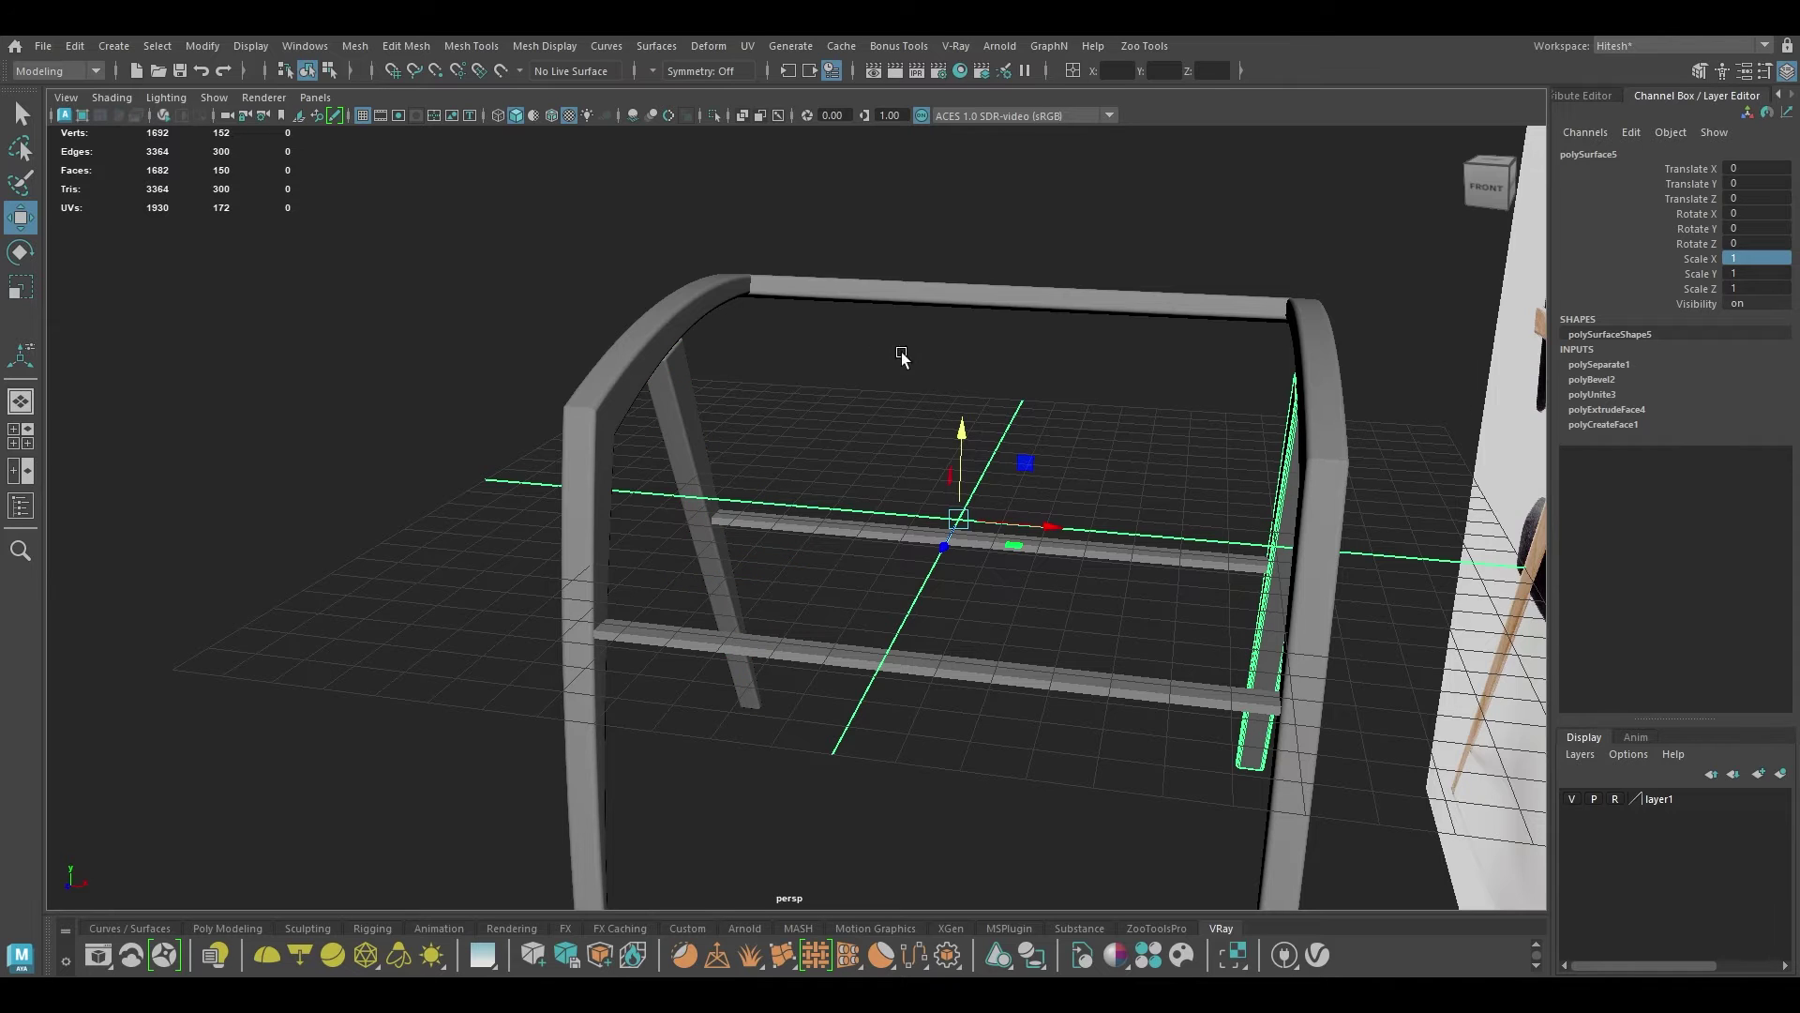
{"action": "key", "text": "space"}
{"action": "left_click", "coordinate": [734, 283]}
{"action": "left_click", "coordinate": [745, 422]}
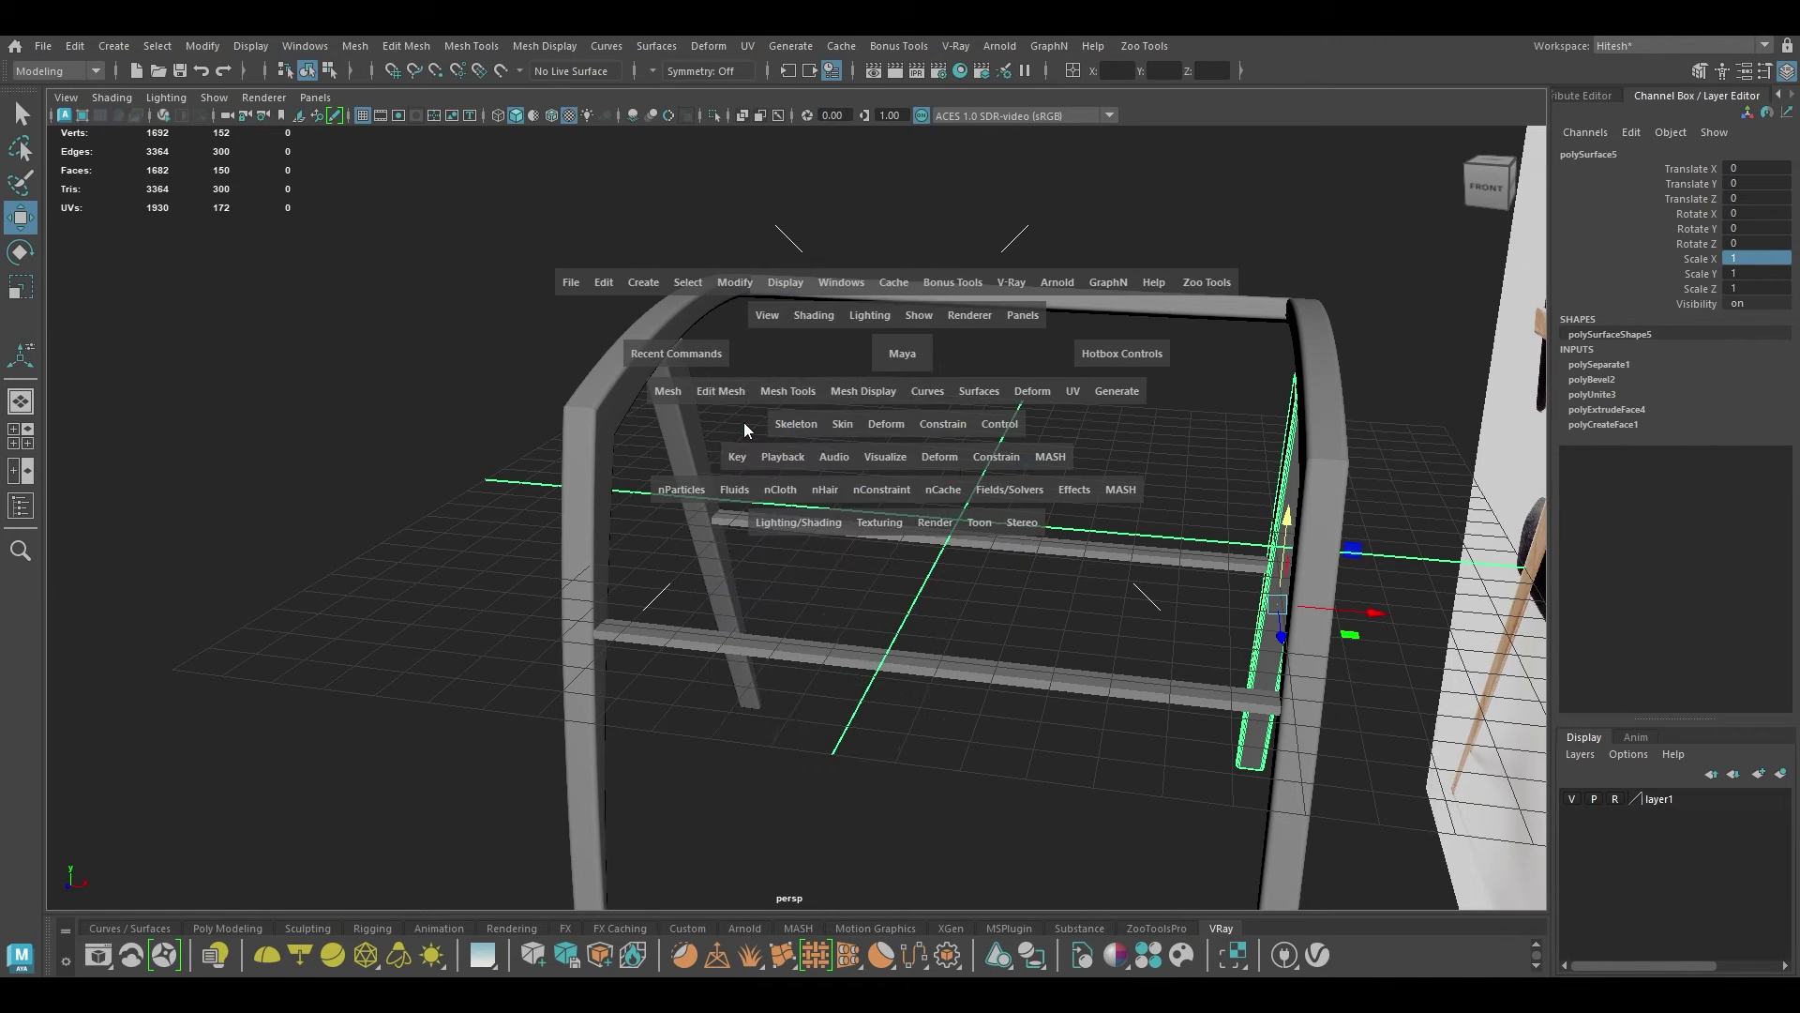
{"action": "left_click", "coordinate": [1742, 258]}
{"action": "type", "text": "0.9"}
{"action": "key", "text": "Return"}
{"action": "left_click_drag", "start_coordinate": [1308, 324], "coordinate": [1442, 321], "text": "alt"}
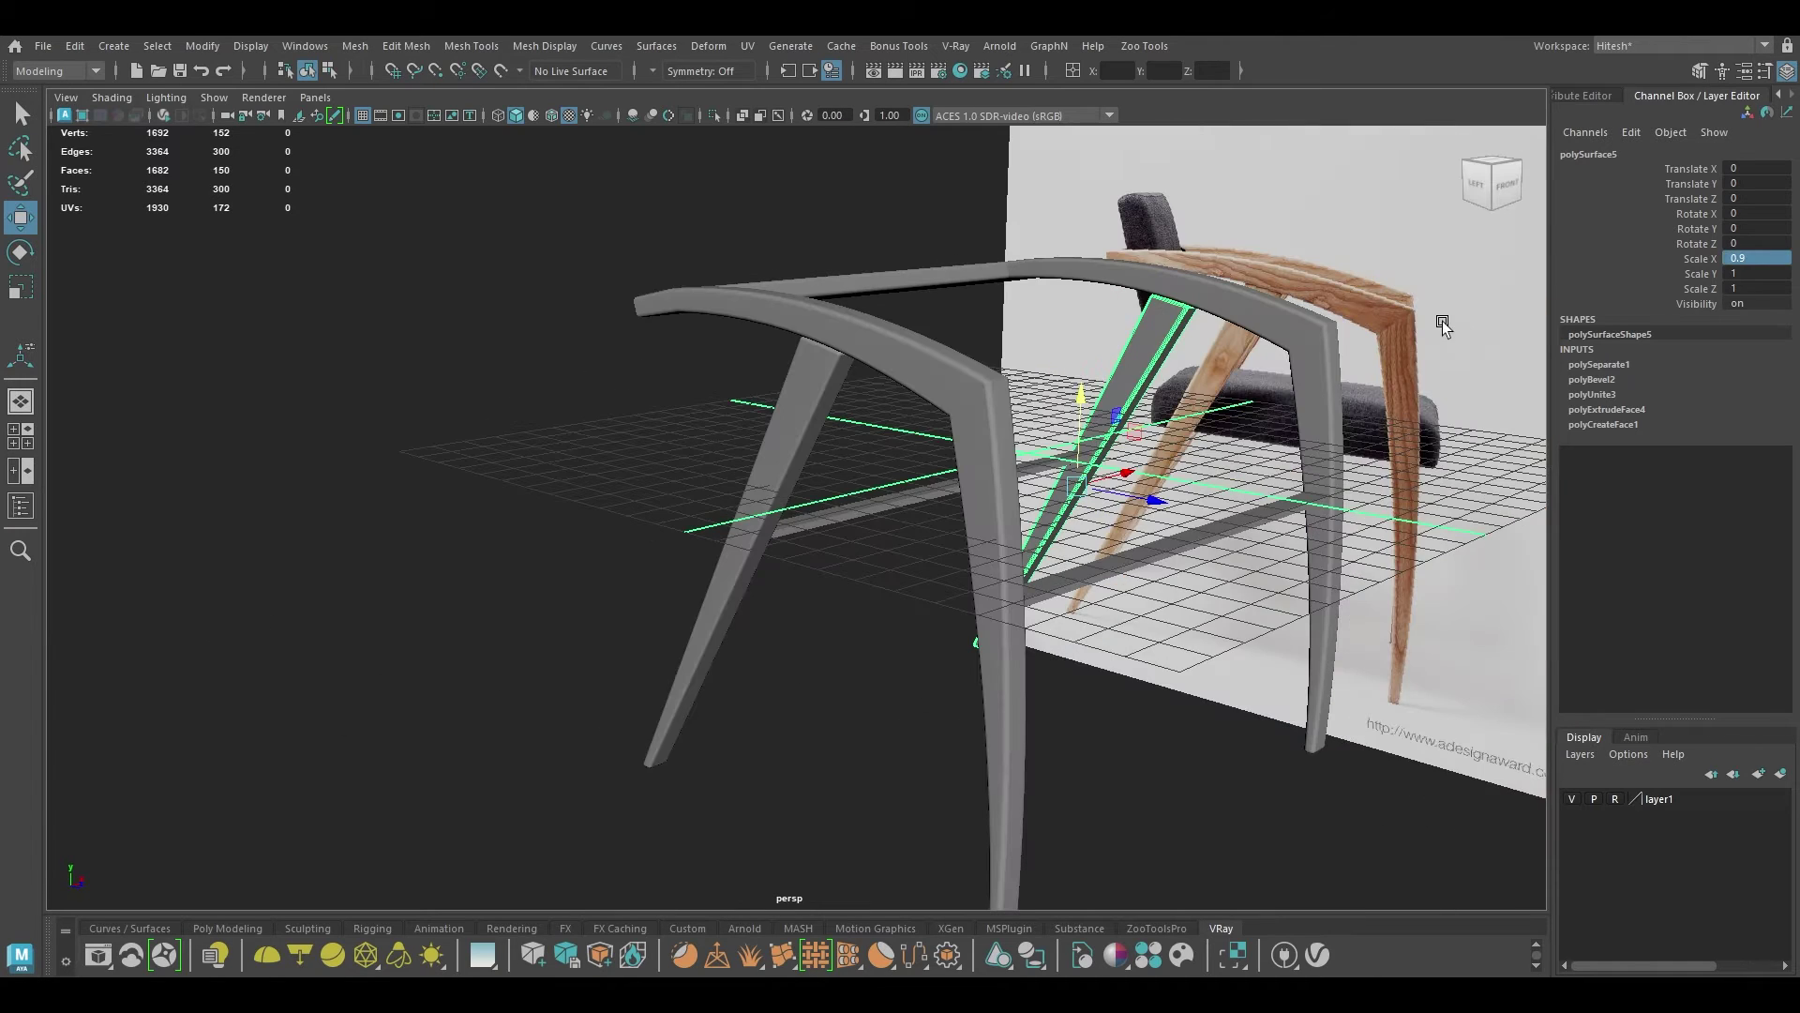
{"action": "right_click_drag", "start_coordinate": [1311, 285], "coordinate": [1399, 258]}
{"action": "left_click", "coordinate": [1386, 319]}
Step: Compare the rear leg's width with the armrest above it in the wireframe top view
{"action": "left_click_drag", "start_coordinate": [1385, 319], "coordinate": [1174, 359], "text": "alt"}
{"action": "key", "text": "space"}
{"action": "left_click_drag", "start_coordinate": [1174, 359], "coordinate": [1075, 358]}
{"action": "scroll", "coordinate": [1210, 422], "scroll_direction": "up", "scroll_amount": 1}
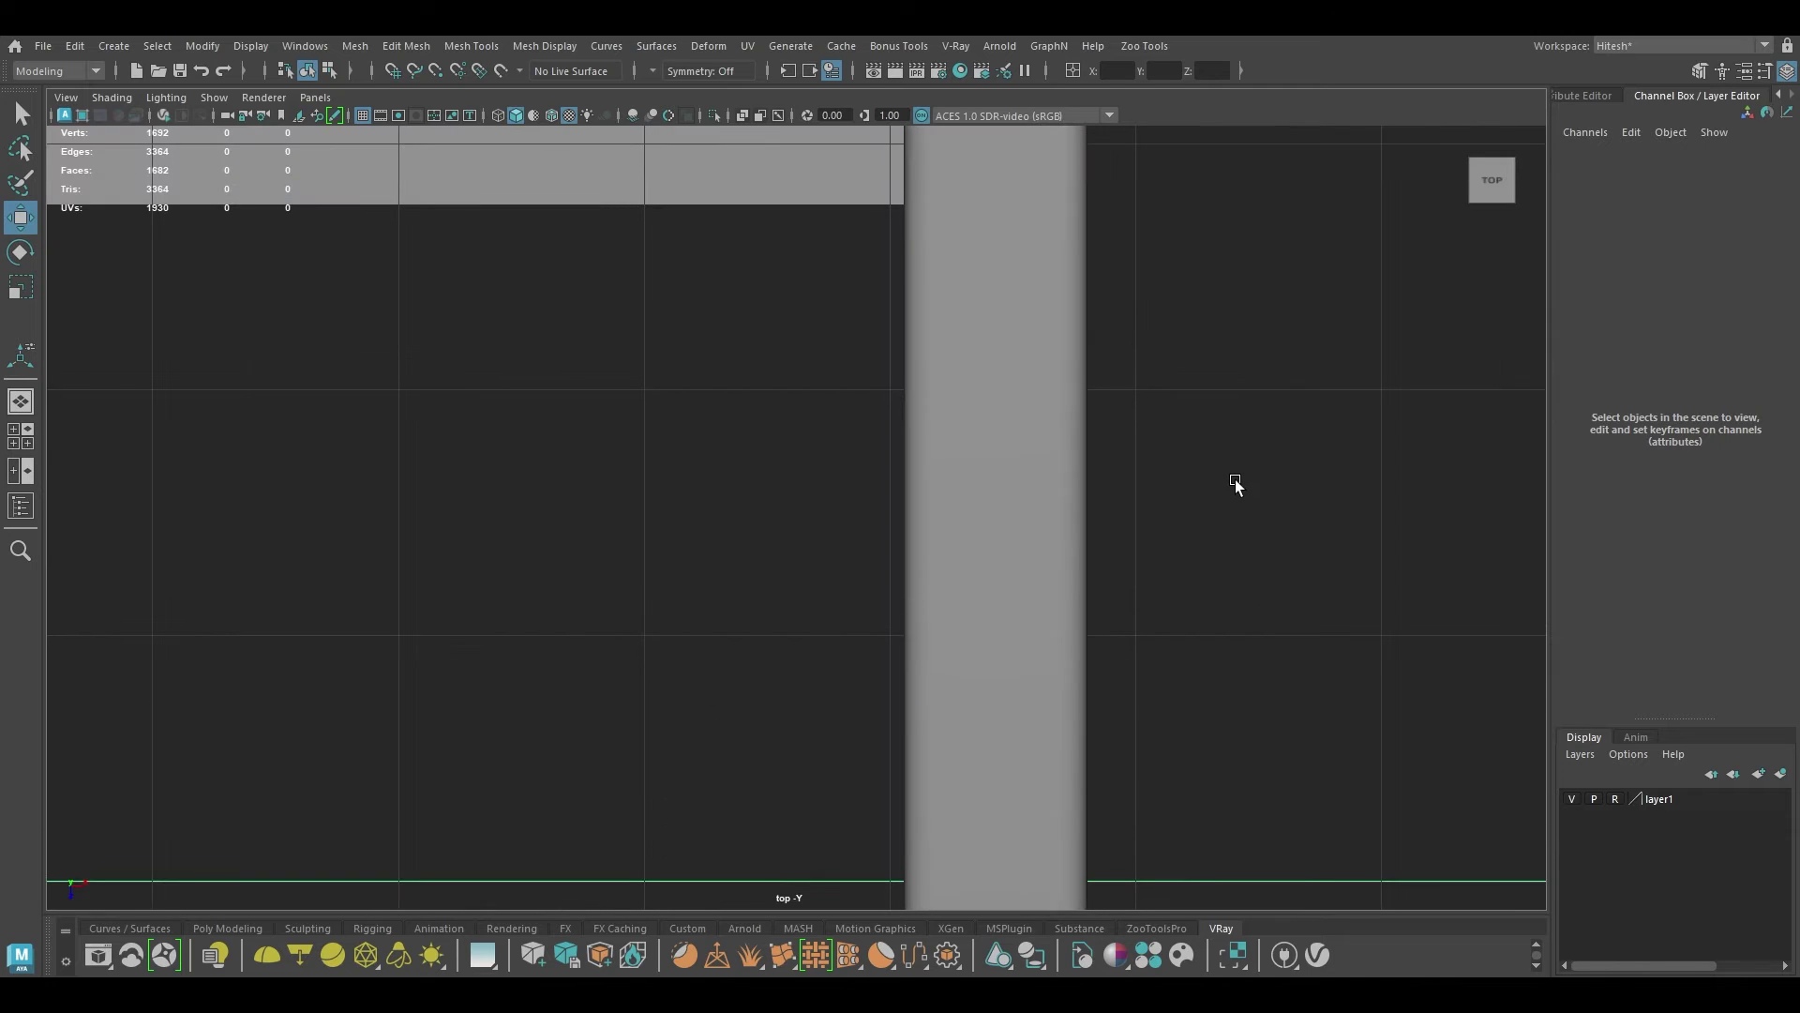
{"action": "key", "text": "4"}
{"action": "scroll", "coordinate": [1232, 480], "scroll_direction": "down", "scroll_amount": 2}
{"action": "scroll", "coordinate": [1319, 791], "scroll_direction": "up", "scroll_amount": 4}
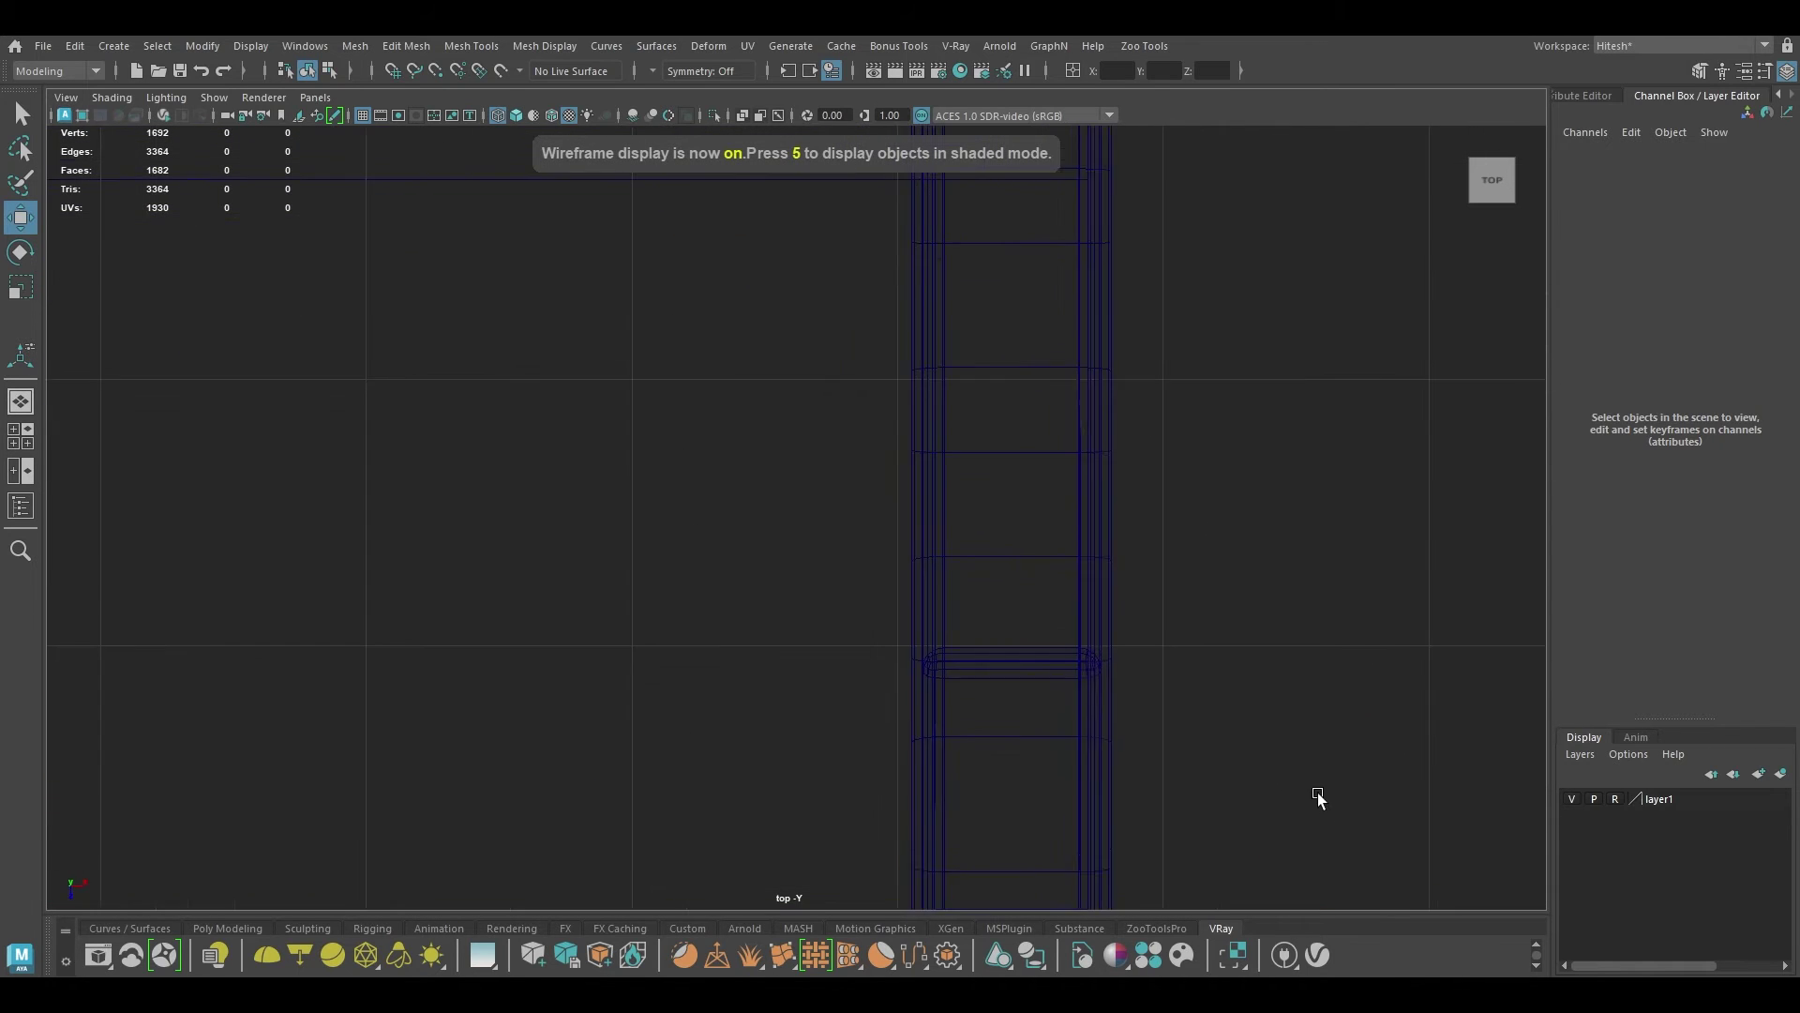
{"action": "left_click", "coordinate": [926, 315]}
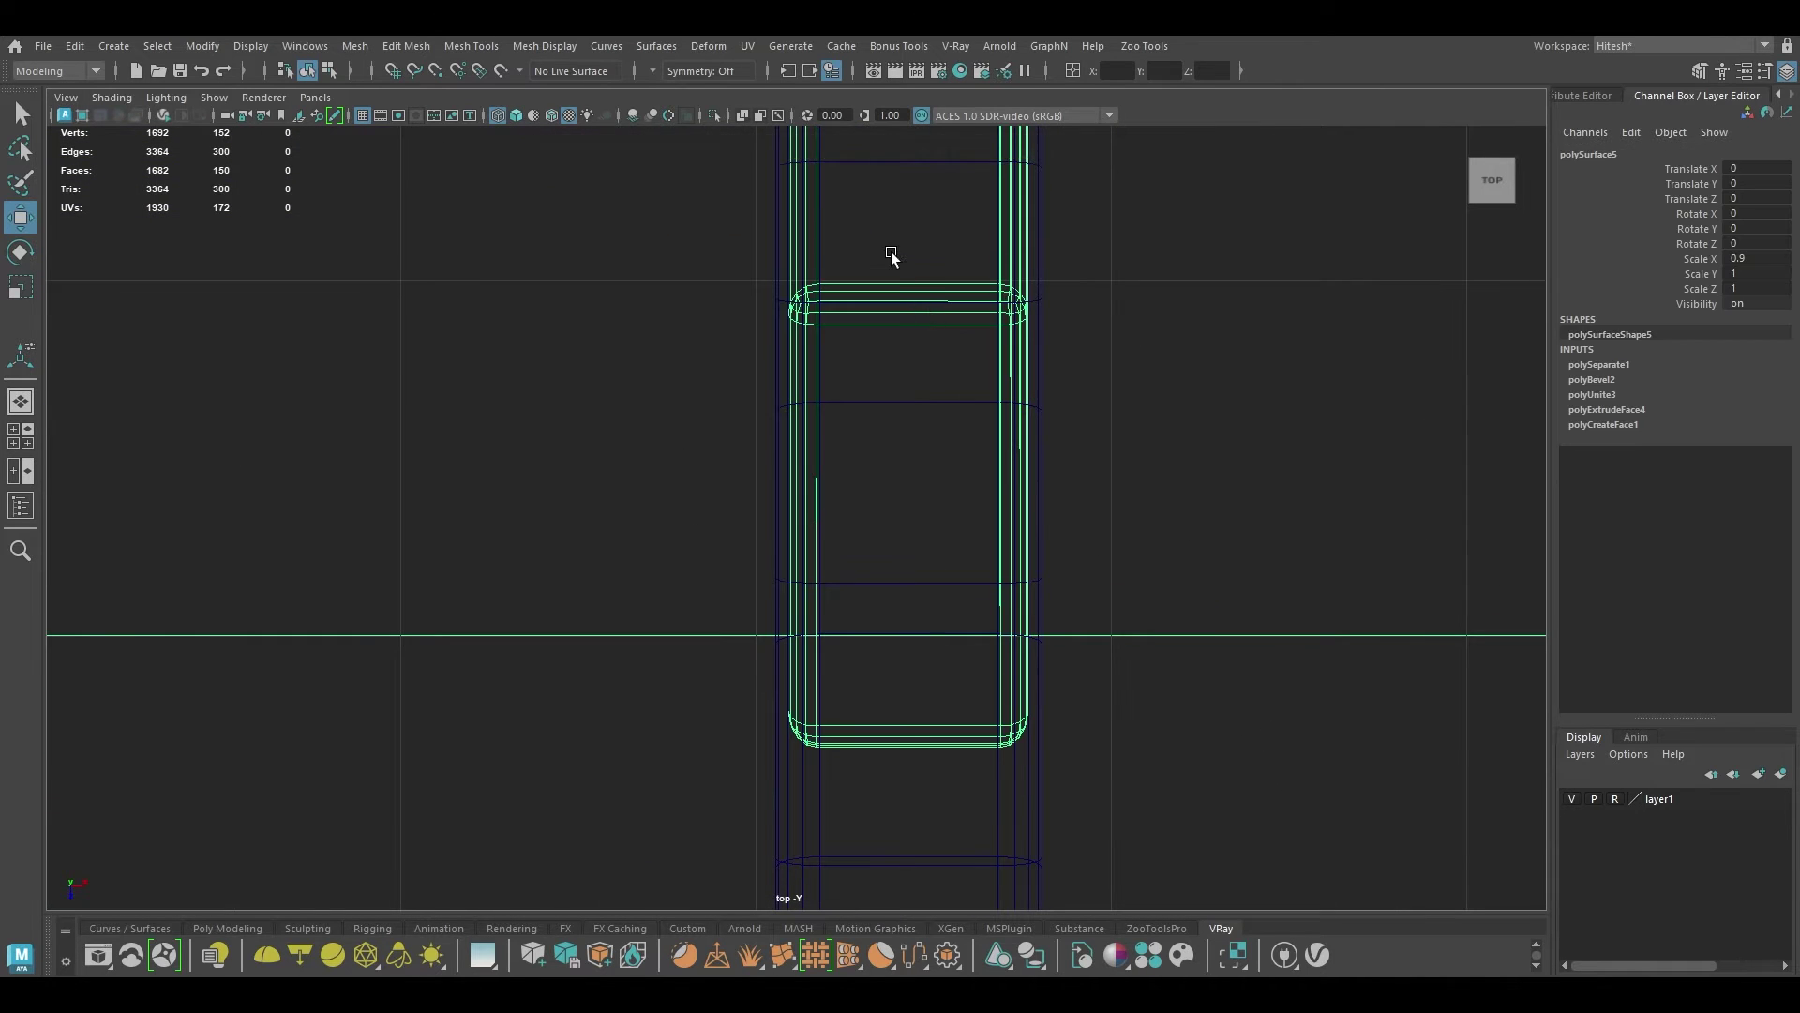
{"action": "left_click_drag", "start_coordinate": [891, 252], "coordinate": [938, 398]}
{"action": "left_click", "coordinate": [1058, 856], "text": "shift"}
{"action": "scroll", "coordinate": [1178, 511], "scroll_direction": "down", "scroll_amount": 8}
{"action": "middle_click_drag", "start_coordinate": [1177, 377], "coordinate": [1243, 385], "text": "alt"}
Step: Examine the whole frame and its crossbars in the shaded perspective view from several angles
{"action": "key", "text": "space"}
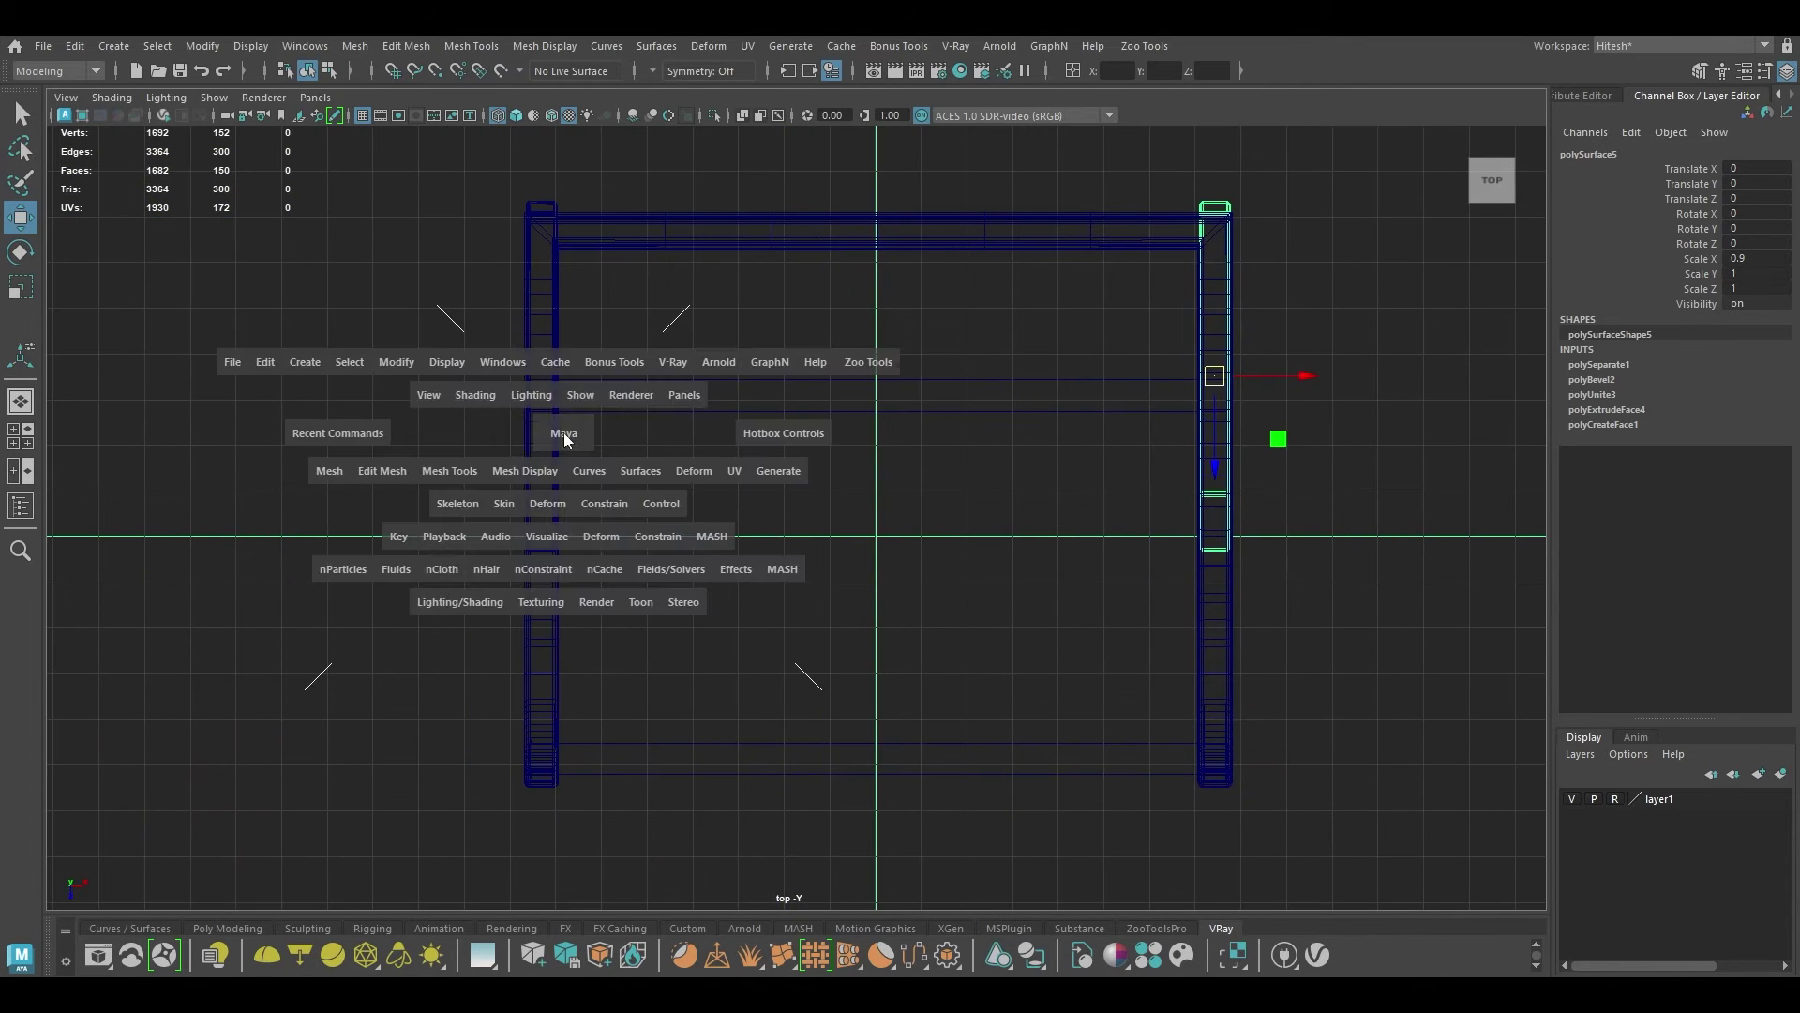
{"action": "left_click_drag", "start_coordinate": [565, 431], "coordinate": [566, 375]}
{"action": "mouse_move", "coordinate": [572, 375]}
{"action": "left_mouse_down", "text": "alt"}
{"action": "mouse_move", "coordinate": [707, 499]}
{"action": "mouse_move", "coordinate": [716, 548]}
{"action": "mouse_move", "coordinate": [825, 403]}
{"action": "mouse_move", "coordinate": [869, 255]}
{"action": "left_mouse_up", "text": "alt"}
{"action": "key", "text": "6"}
{"action": "left_click", "coordinate": [366, 462]}
{"action": "left_click_drag", "start_coordinate": [366, 463], "coordinate": [548, 439], "text": "alt"}
{"action": "left_click", "coordinate": [1022, 594]}
{"action": "left_click_drag", "start_coordinate": [1021, 593], "coordinate": [710, 363], "text": "alt"}
{"action": "left_click", "coordinate": [896, 536]}
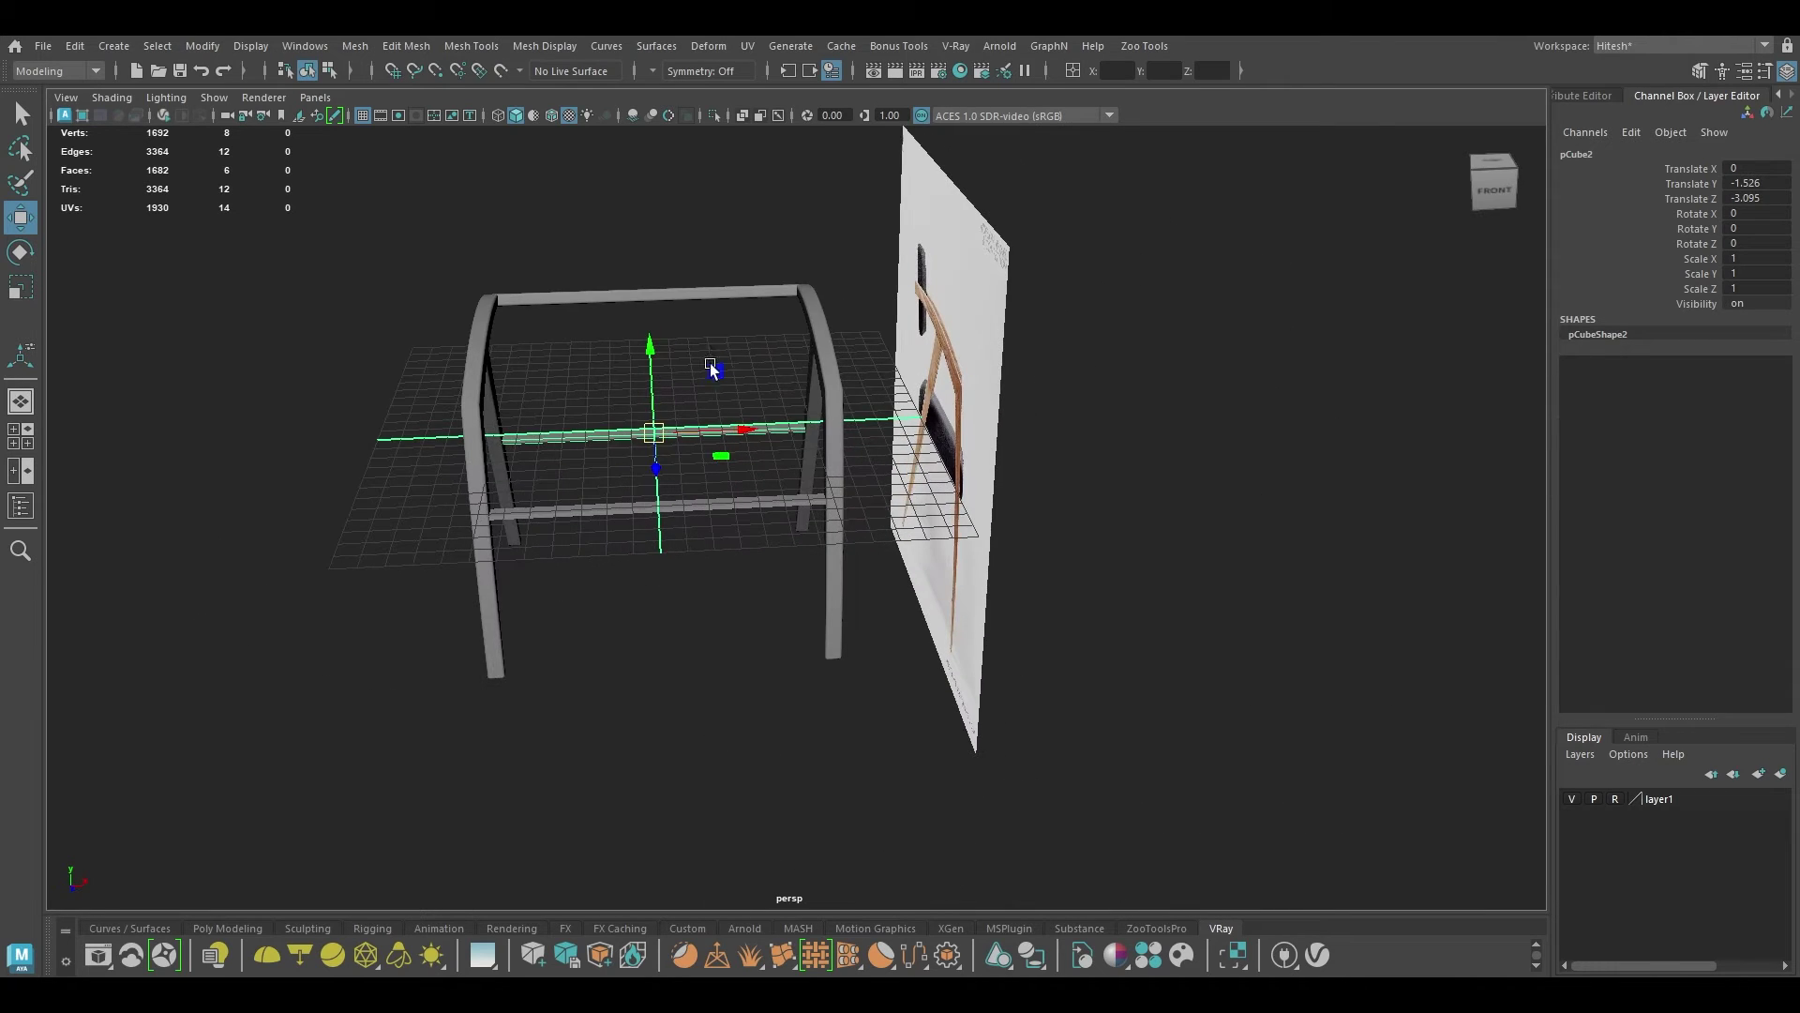
{"action": "left_click", "coordinate": [1093, 413]}
{"action": "left_click_drag", "start_coordinate": [1093, 413], "coordinate": [1197, 375], "text": "alt"}
Step: Create a polygon cube for the seat cushion while viewing the reference seat from the left side
{"action": "key", "text": "space"}
{"action": "scroll", "coordinate": [848, 450], "scroll_direction": "down", "scroll_amount": 1}
{"action": "key", "text": "space"}
{"action": "left_click_drag", "start_coordinate": [880, 470], "coordinate": [786, 438]}
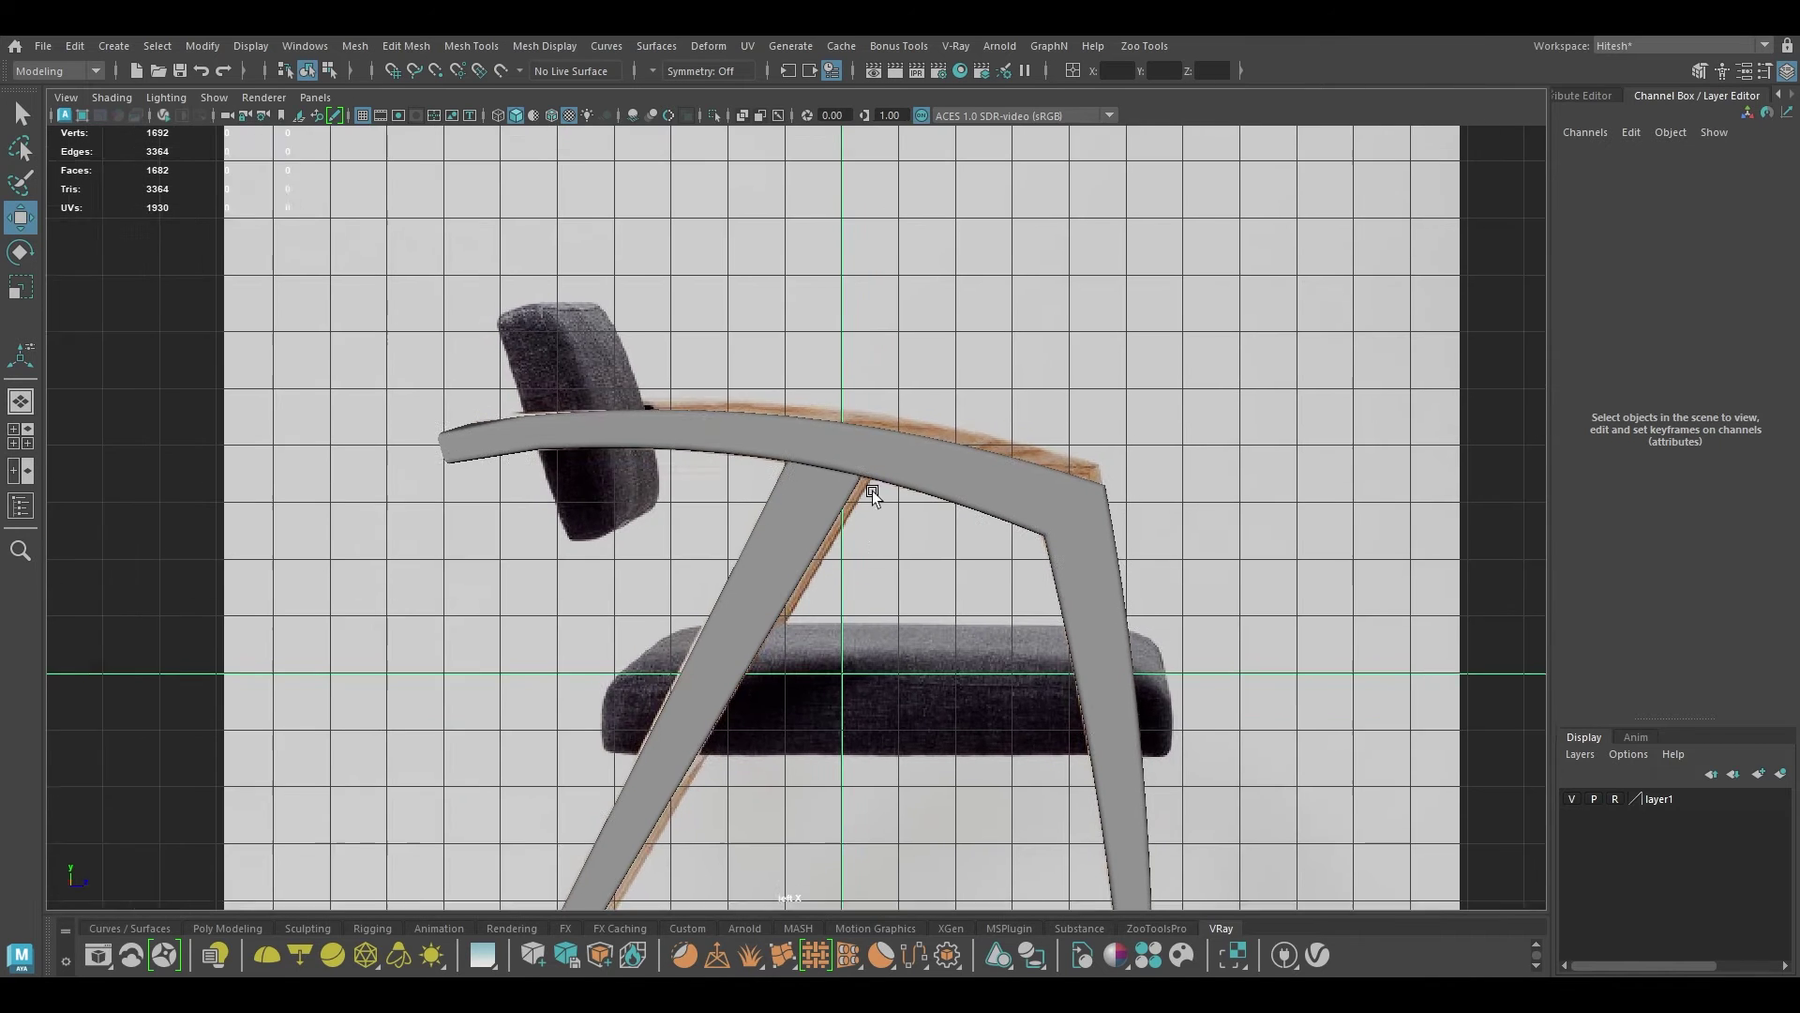
{"action": "middle_click_drag", "start_coordinate": [872, 492], "coordinate": [878, 330], "text": "alt"}
{"action": "right_click_drag", "start_coordinate": [878, 330], "coordinate": [1290, 632], "text": "alt"}
{"action": "middle_click_drag", "start_coordinate": [1382, 527], "coordinate": [1306, 318], "text": "alt"}
{"action": "right_click", "coordinate": [1305, 315], "text": "shift"}
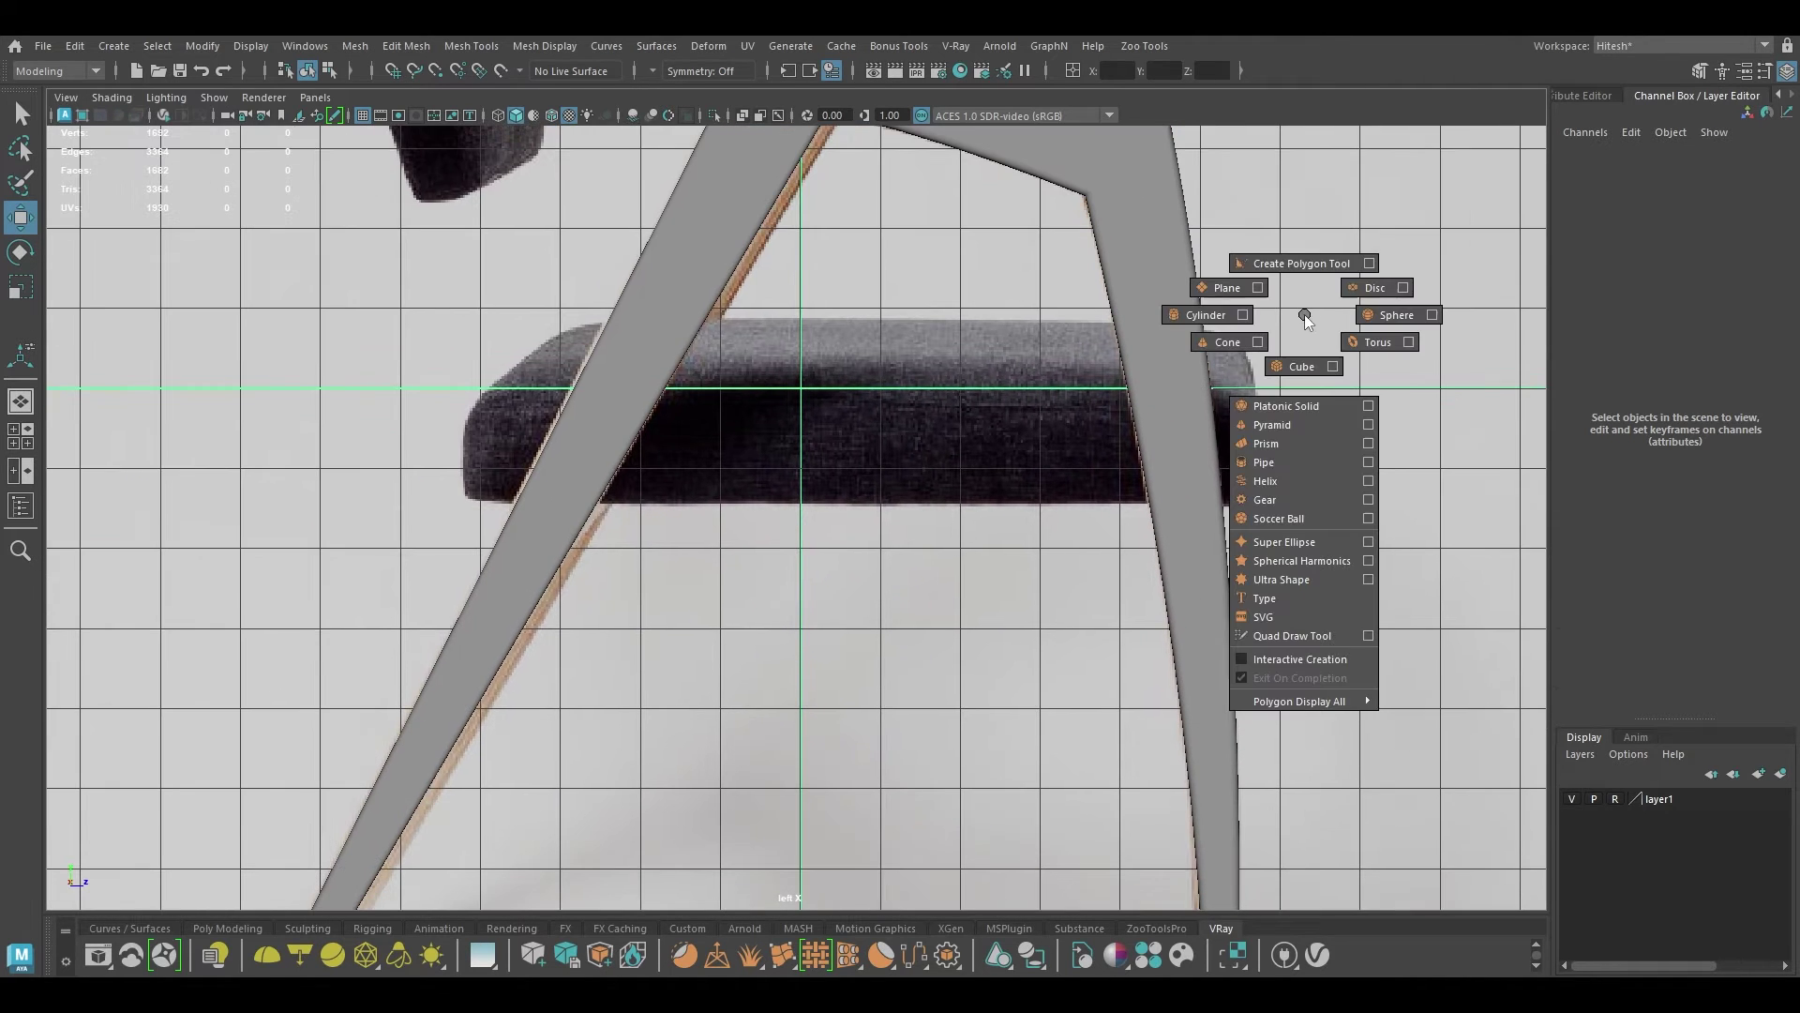
{"action": "left_click", "coordinate": [1300, 366]}
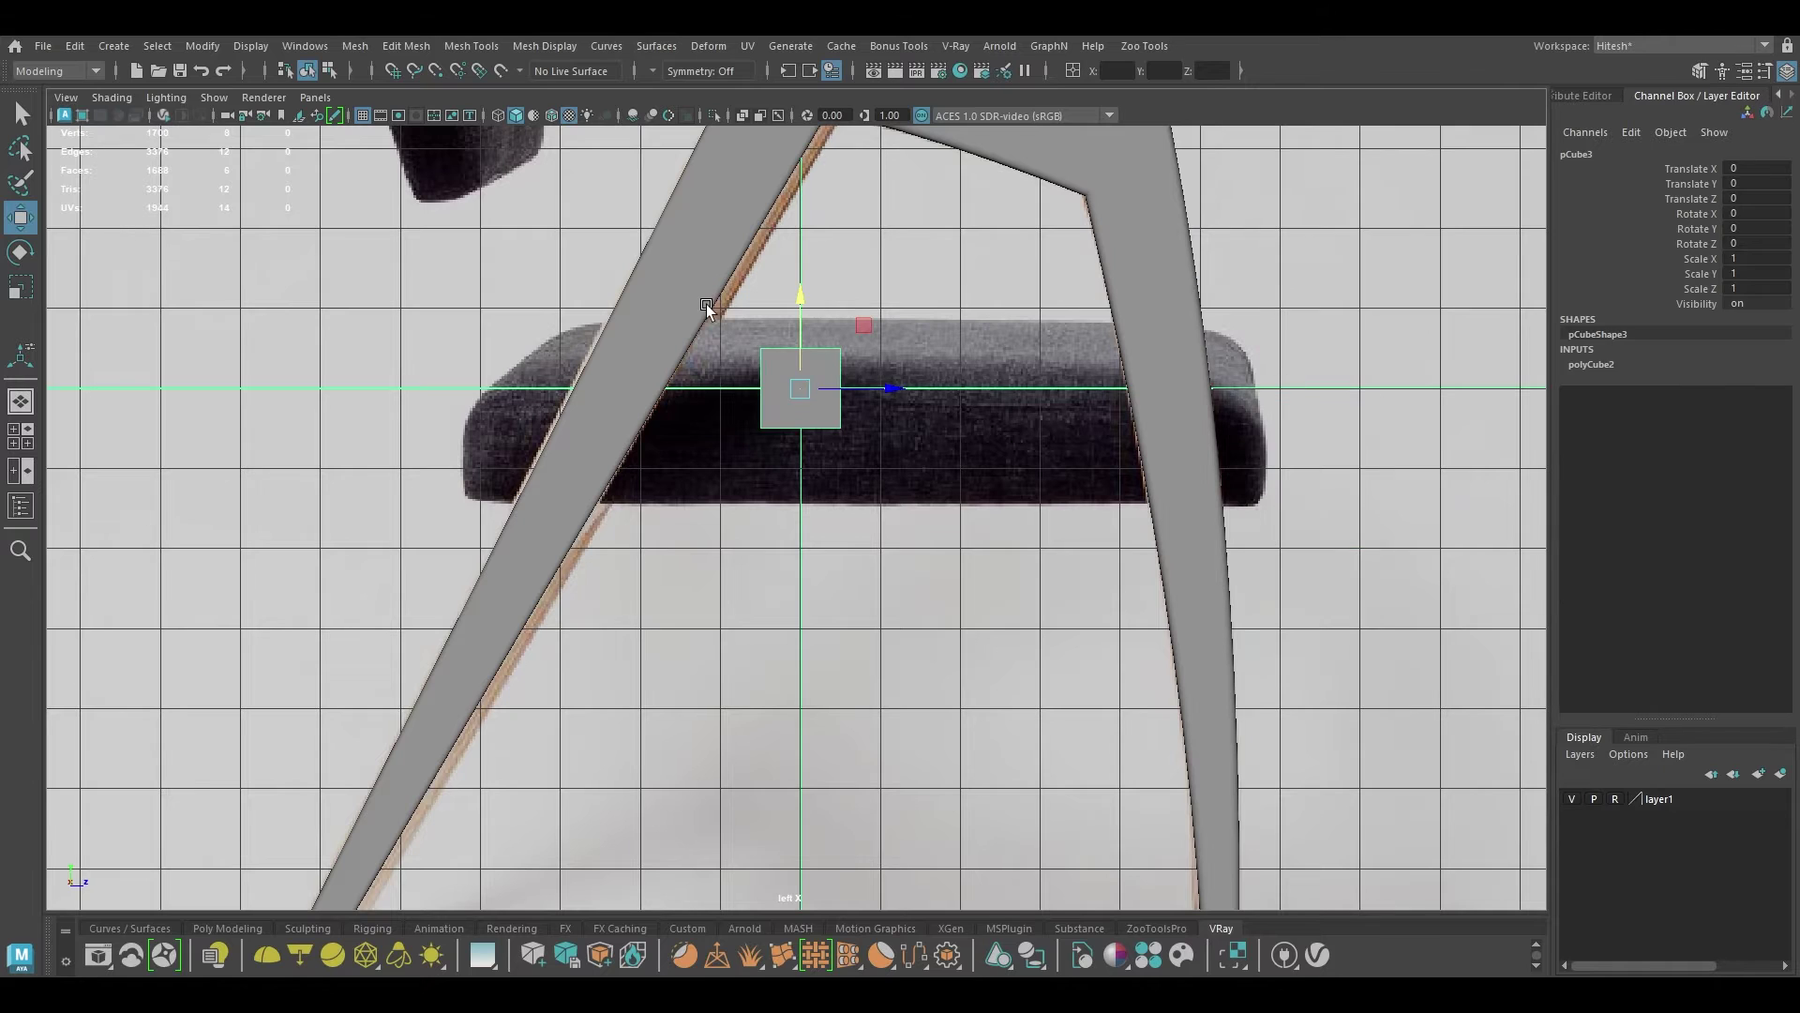
Step: Scale the cube uniformly to 1.824 and place it over the reference seat at Translate Y -0.544 and Translate Z 0.085
{"action": "key", "text": "r"}
{"action": "scroll", "coordinate": [850, 450], "scroll_direction": "down", "scroll_amount": 3}
{"action": "mouse_move", "coordinate": [710, 437]}
{"action": "left_mouse_down"}
{"action": "mouse_move", "coordinate": [750, 493]}
{"action": "mouse_move", "coordinate": [709, 461]}
{"action": "left_mouse_up"}
{"action": "key", "text": "w"}
{"action": "key", "text": "r"}
{"action": "key", "text": "w"}
{"action": "key", "text": "r"}
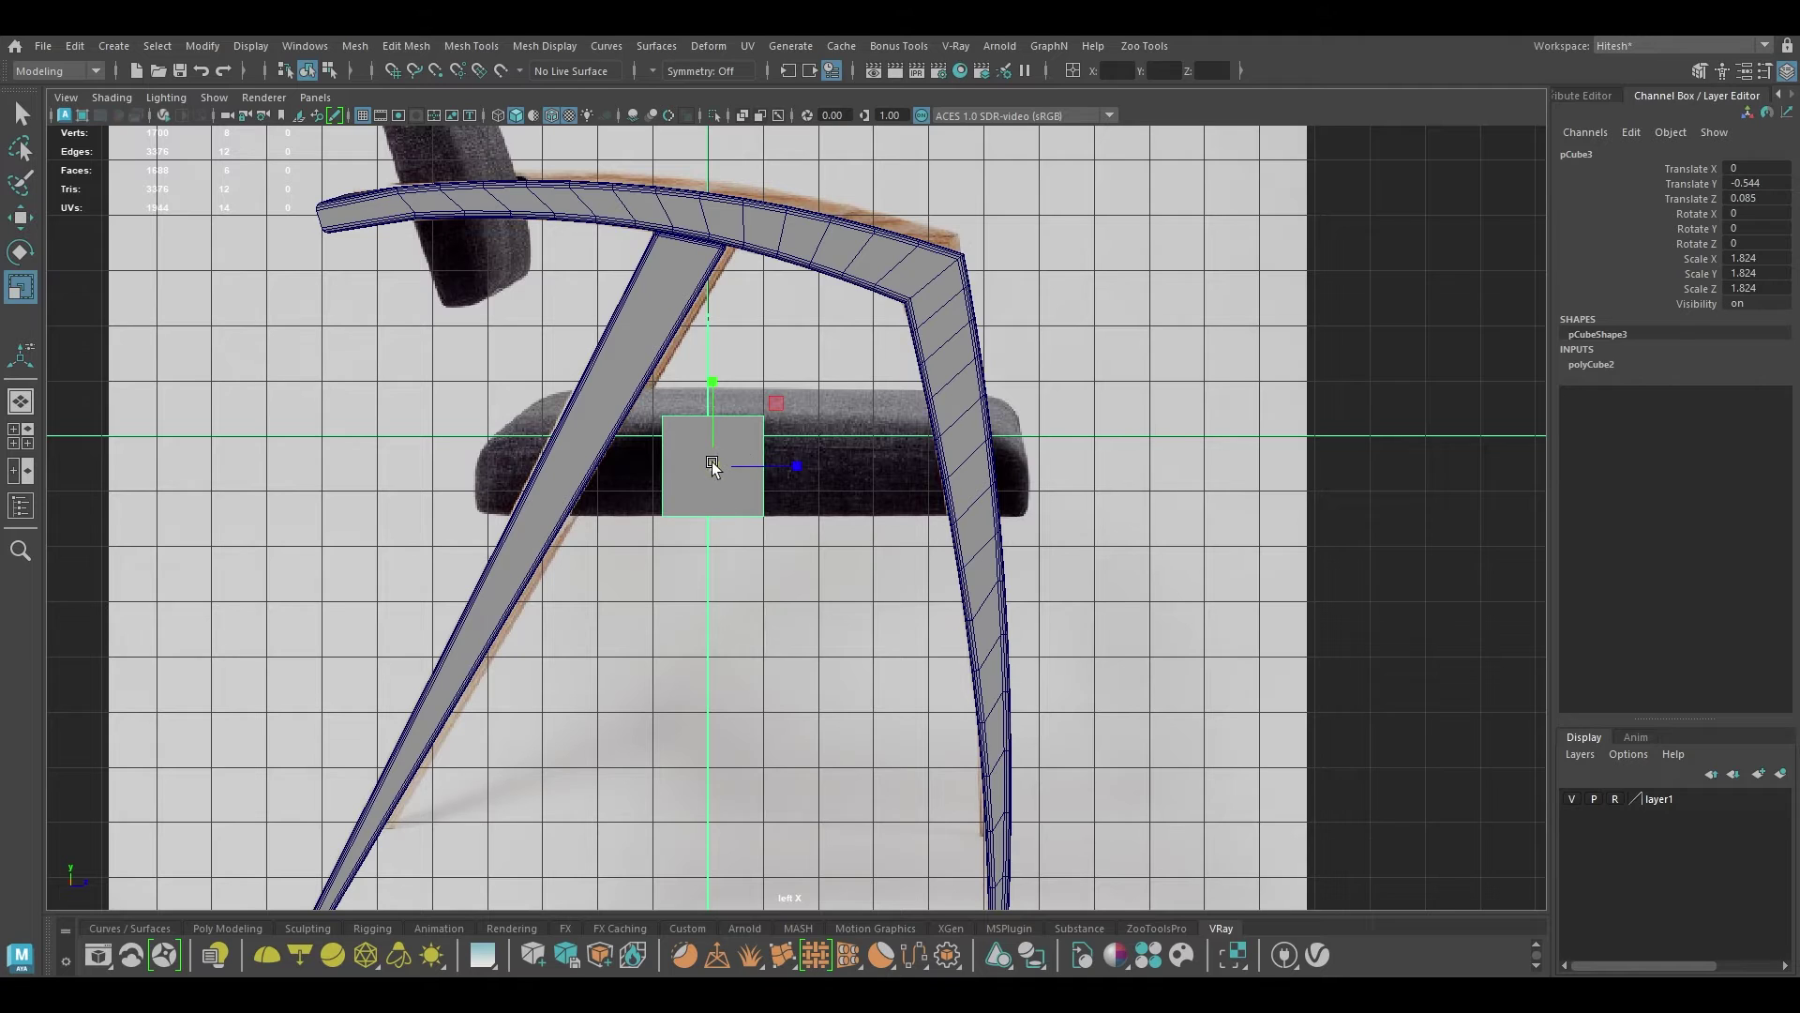
Step: Move the end vertices of the cube outward in the side view to match the front and back of the reference seat
{"action": "right_click_drag", "start_coordinate": [739, 442], "coordinate": [626, 392]}
{"action": "left_click_drag", "start_coordinate": [623, 390], "coordinate": [694, 549]}
{"action": "key", "text": "w"}
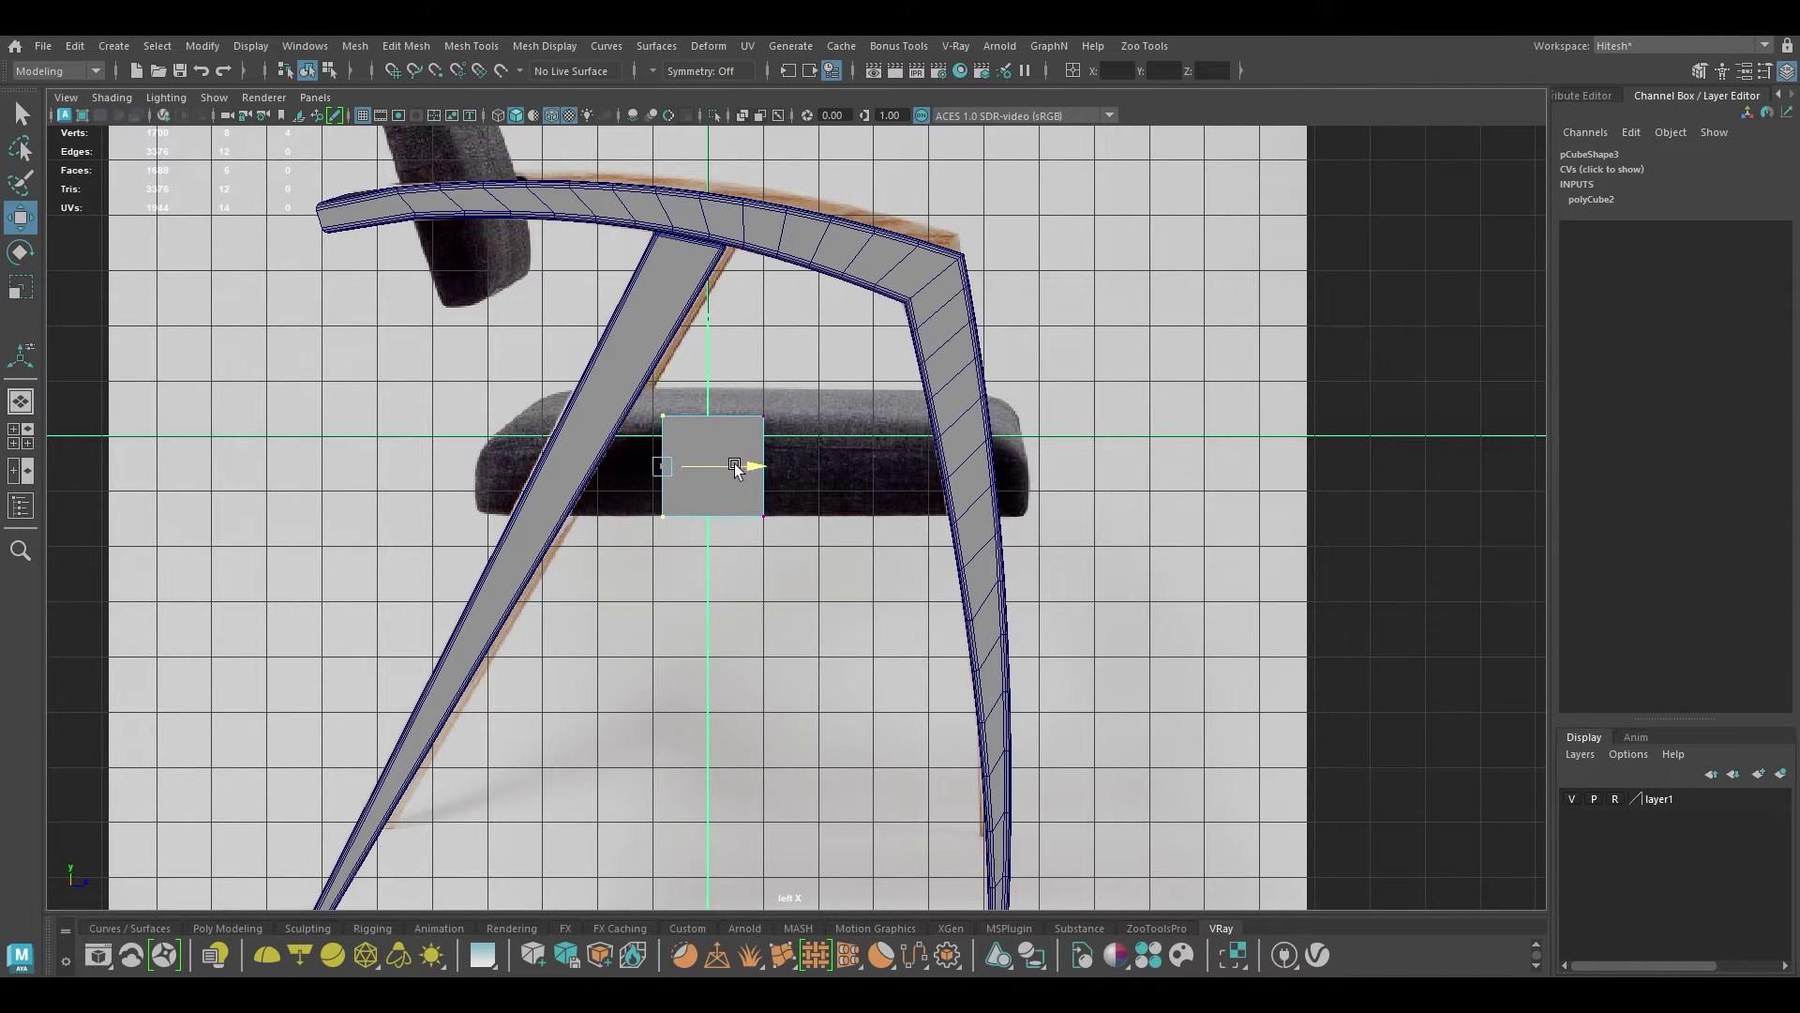
{"action": "left_click_drag", "start_coordinate": [736, 466], "coordinate": [549, 464]}
{"action": "left_click_drag", "start_coordinate": [818, 511], "coordinate": [705, 370]}
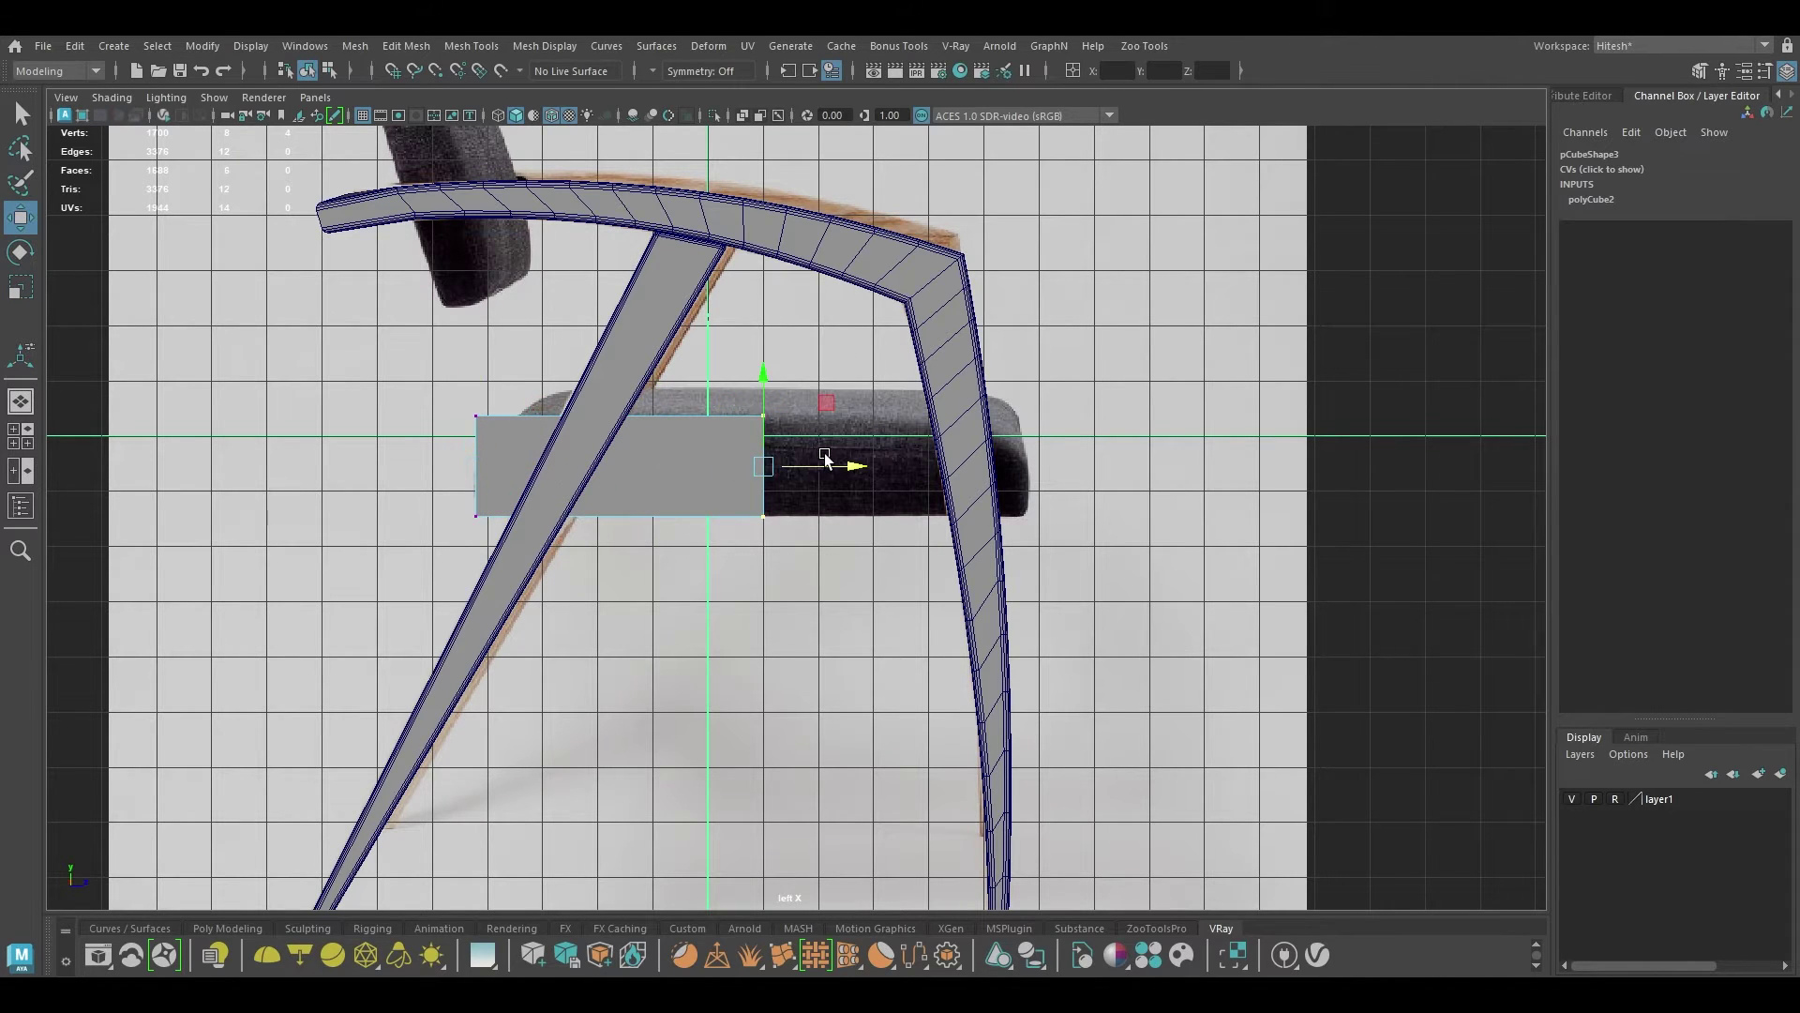
{"action": "left_click_drag", "start_coordinate": [835, 469], "coordinate": [827, 610]}
Step: Widen the seat block in the front view by moving its side vertices out to the chair's two side frames
{"action": "key", "text": "space"}
{"action": "key", "text": "space"}
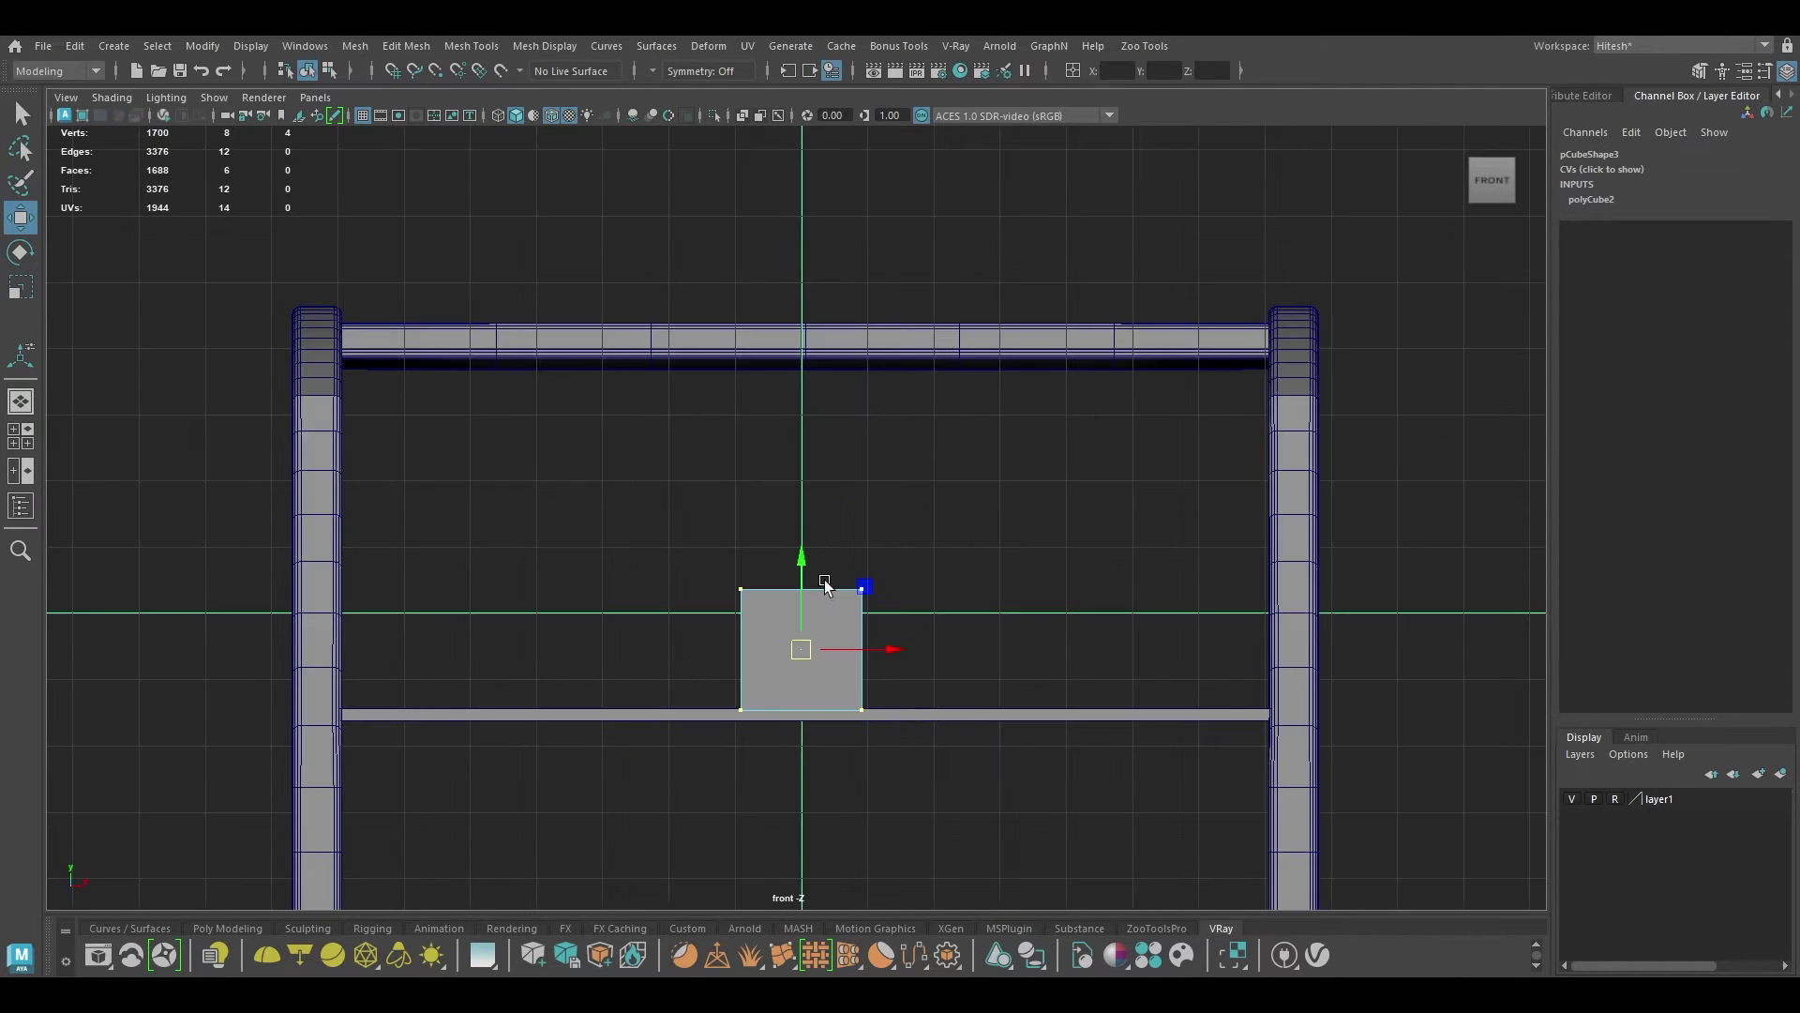
{"action": "key", "text": "r"}
{"action": "key", "text": "w"}
{"action": "left_click_drag", "start_coordinate": [860, 678], "coordinate": [1337, 677]}
{"action": "left_click_drag", "start_coordinate": [712, 567], "coordinate": [773, 731]}
{"action": "left_click_drag", "start_coordinate": [797, 656], "coordinate": [444, 531]}
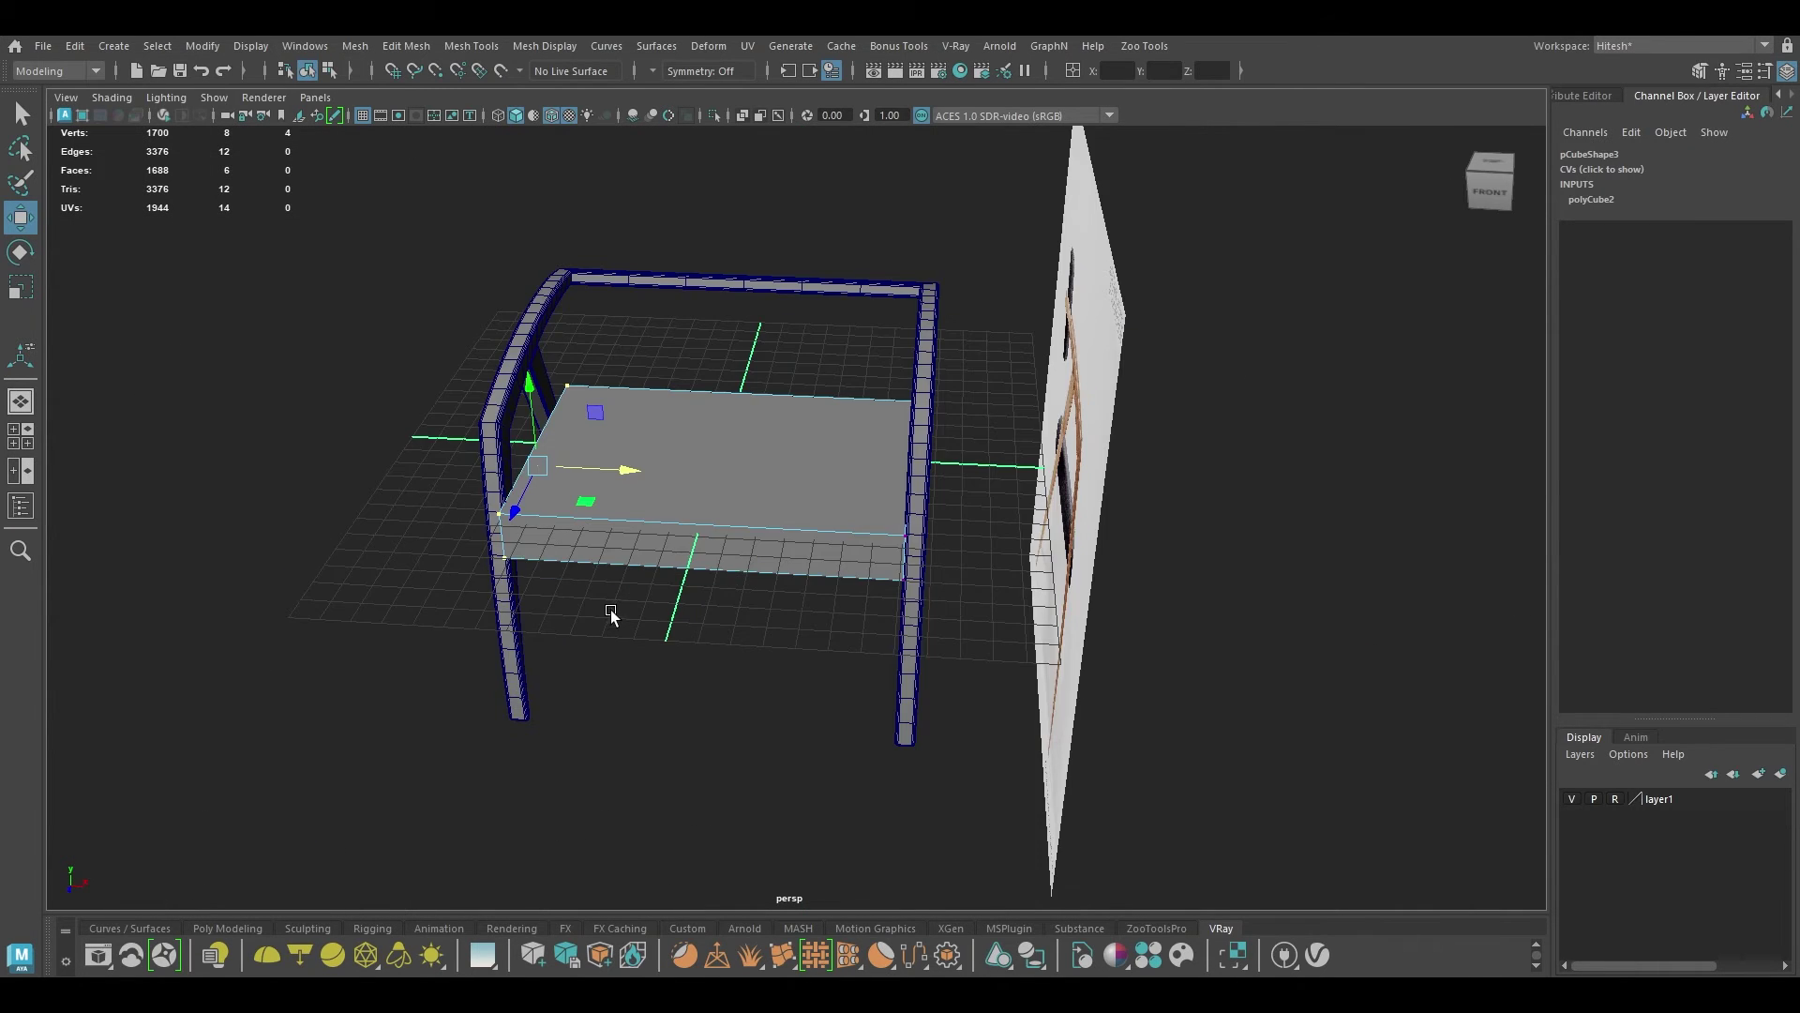
Step: Insert a central edge loop across the seat block and bevel it with Fraction 0.8 and 6 segments
{"action": "mouse_move", "coordinate": [610, 609]}
{"action": "left_mouse_down", "text": "alt"}
{"action": "mouse_move", "coordinate": [750, 628]}
{"action": "mouse_move", "coordinate": [752, 474]}
{"action": "mouse_move", "coordinate": [673, 475]}
{"action": "mouse_move", "coordinate": [803, 474]}
{"action": "mouse_move", "coordinate": [689, 492]}
{"action": "left_mouse_up", "text": "alt"}
{"action": "key", "text": "6"}
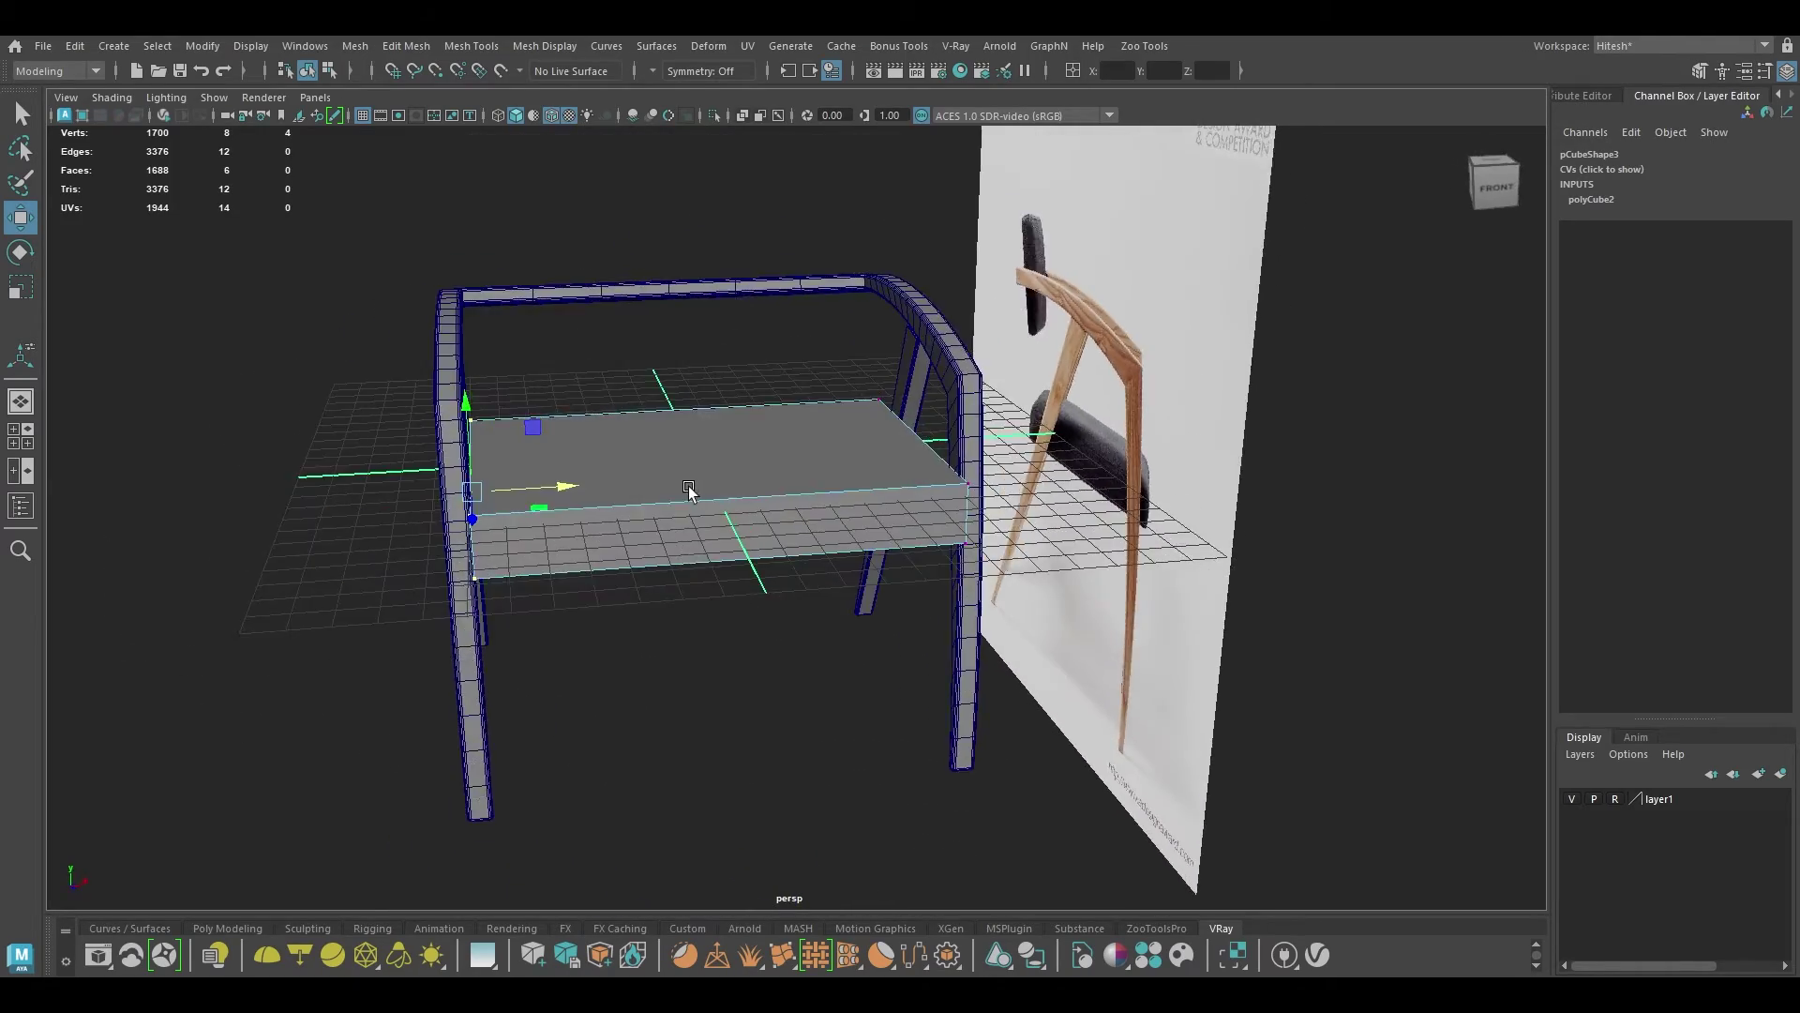
{"action": "right_click_drag", "start_coordinate": [690, 487], "coordinate": [710, 626]}
{"action": "left_click", "coordinate": [703, 489]}
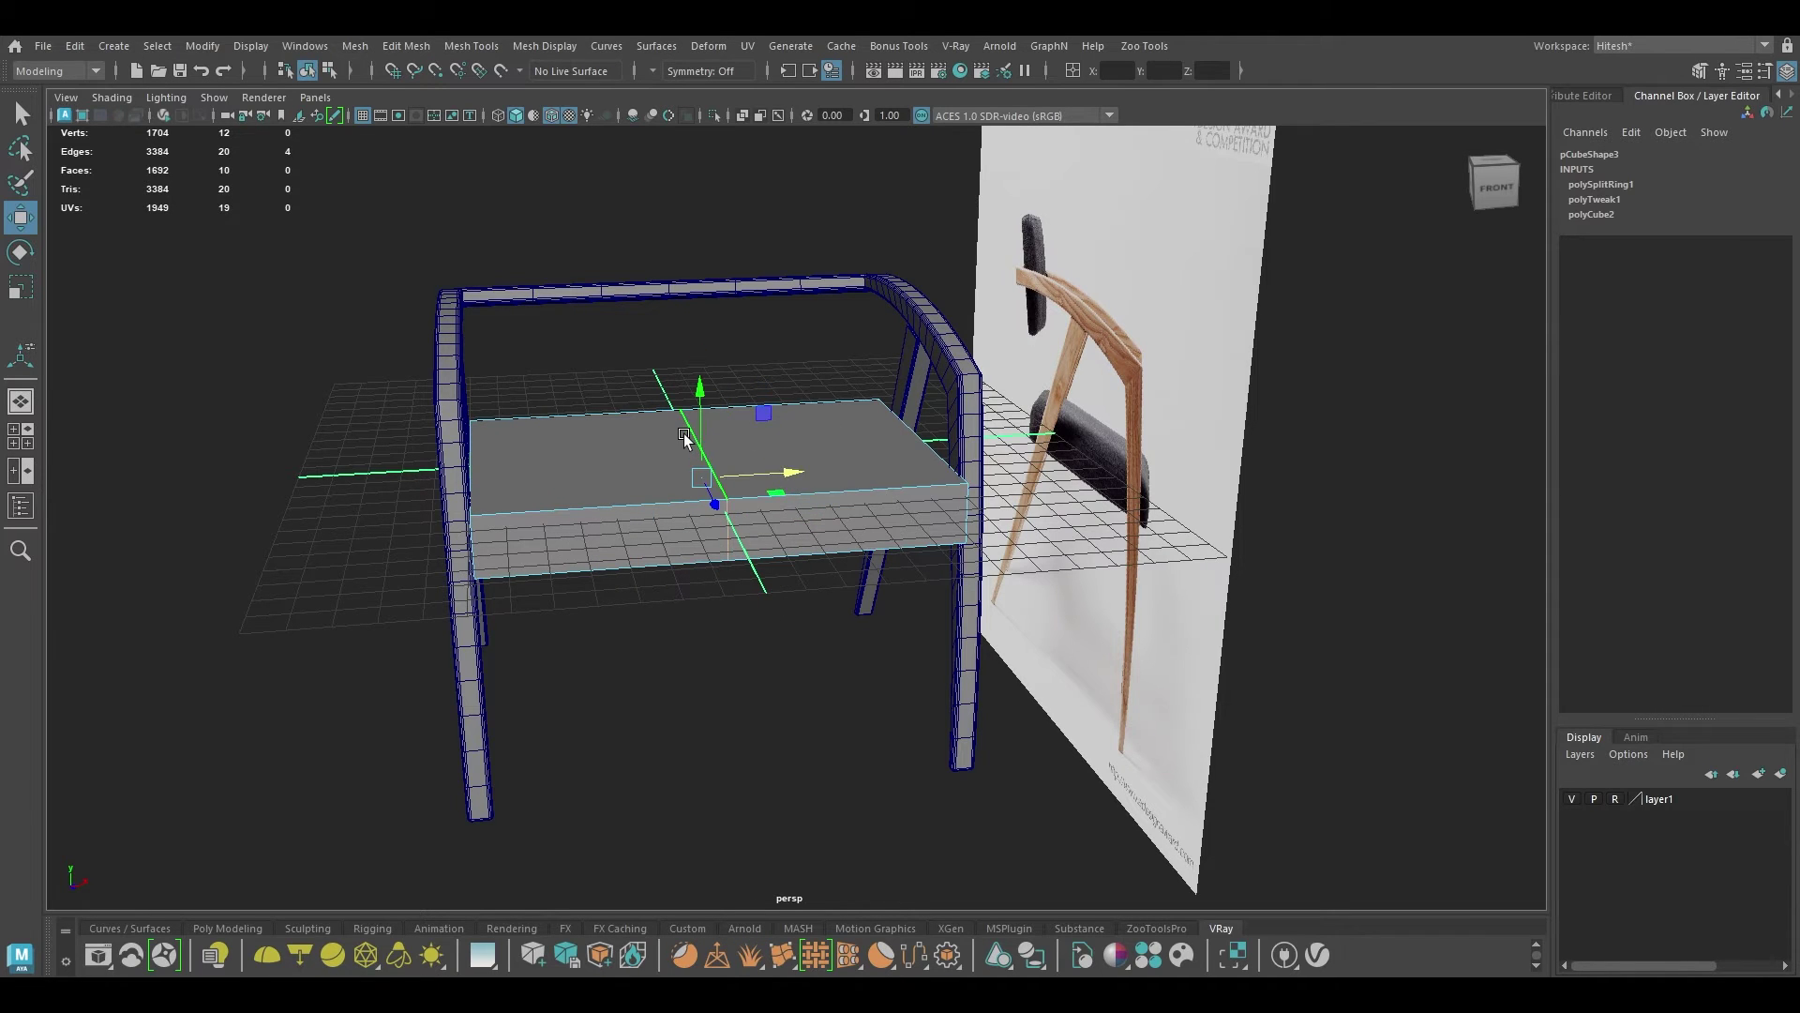
{"action": "key", "text": "ctrl+b"}
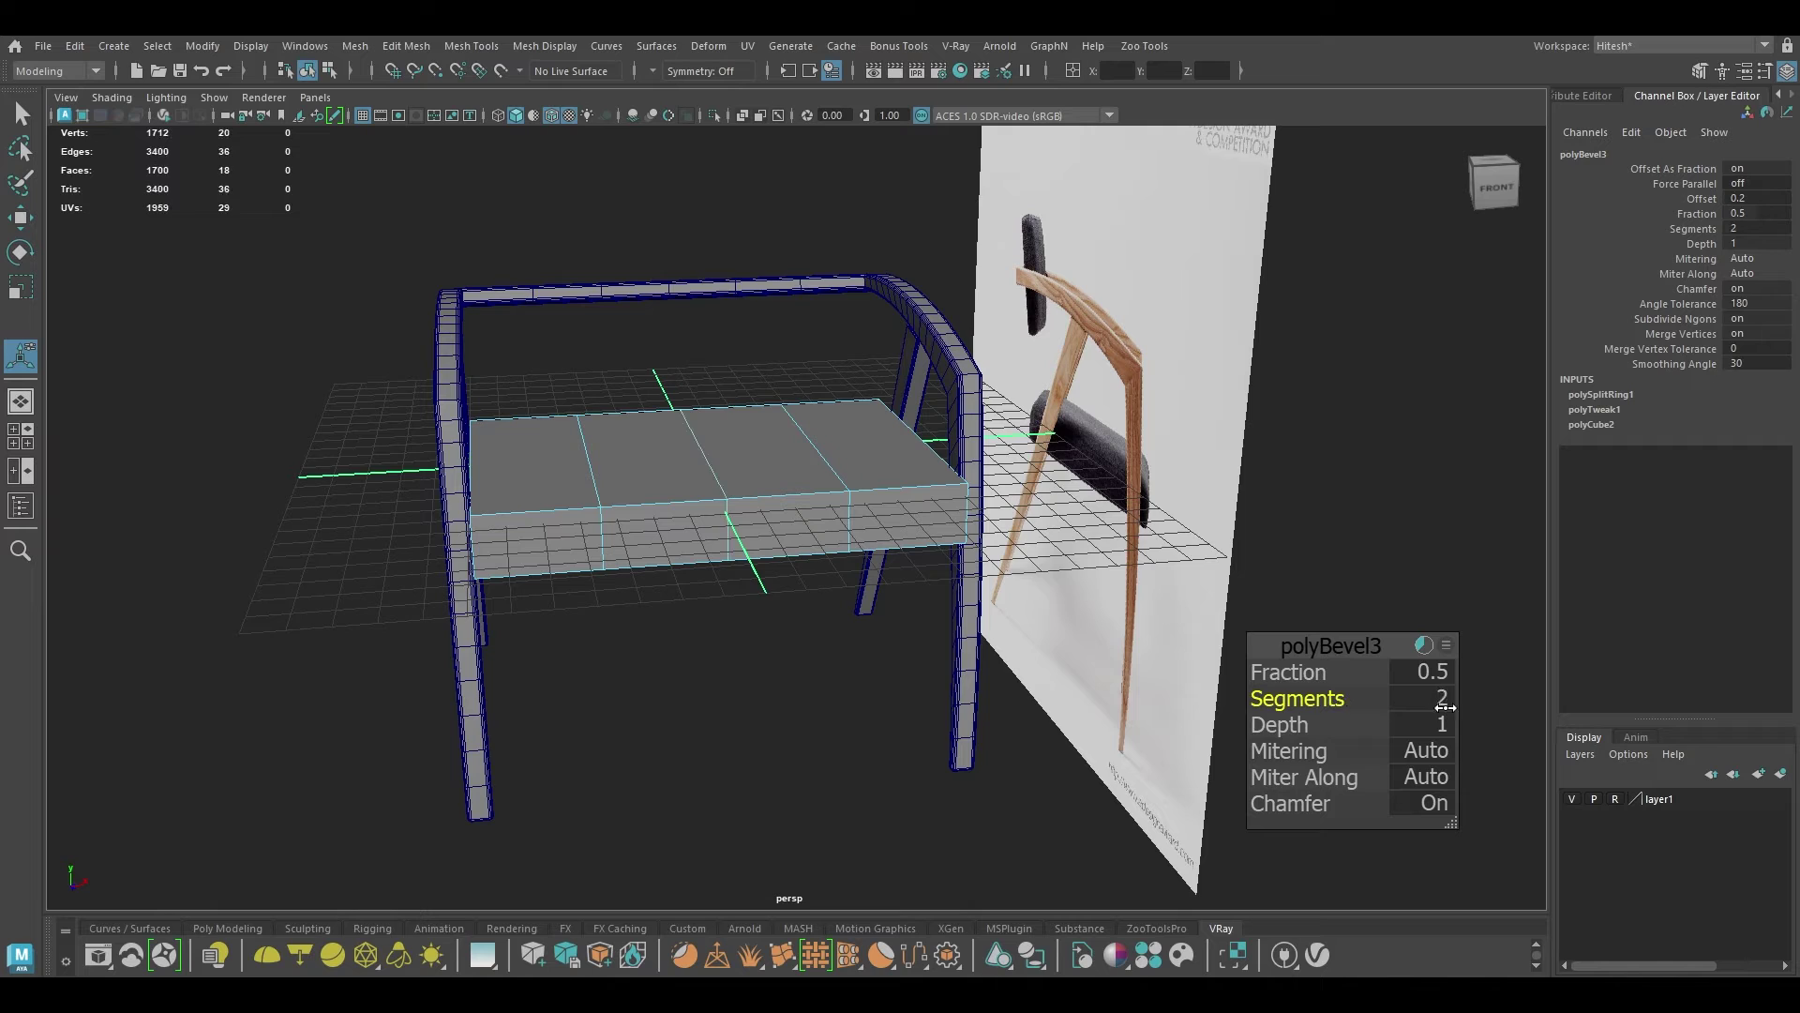
{"action": "left_click_drag", "start_coordinate": [1446, 707], "coordinate": [1480, 708]}
{"action": "left_click_drag", "start_coordinate": [1279, 683], "coordinate": [1353, 705]}
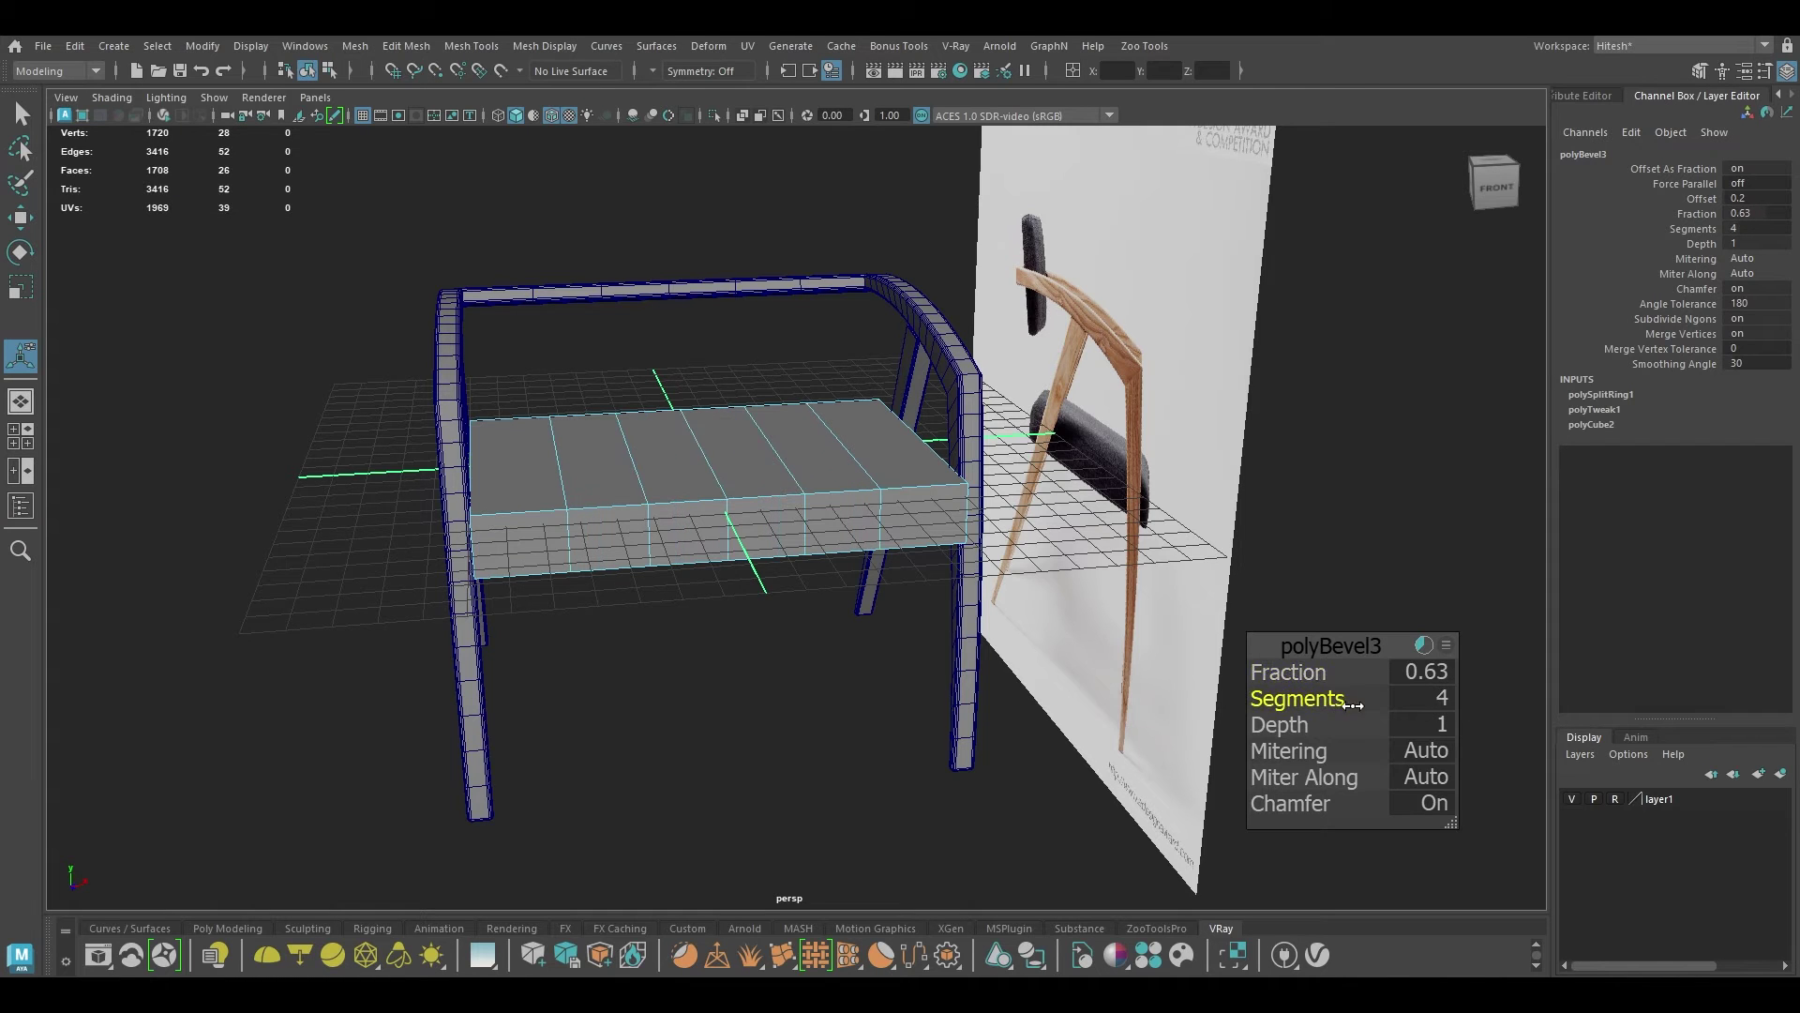
{"action": "middle_click_drag", "start_coordinate": [1429, 720], "coordinate": [1561, 729]}
{"action": "left_click_drag", "start_coordinate": [1284, 672], "coordinate": [1338, 672]}
{"action": "key", "text": "w"}
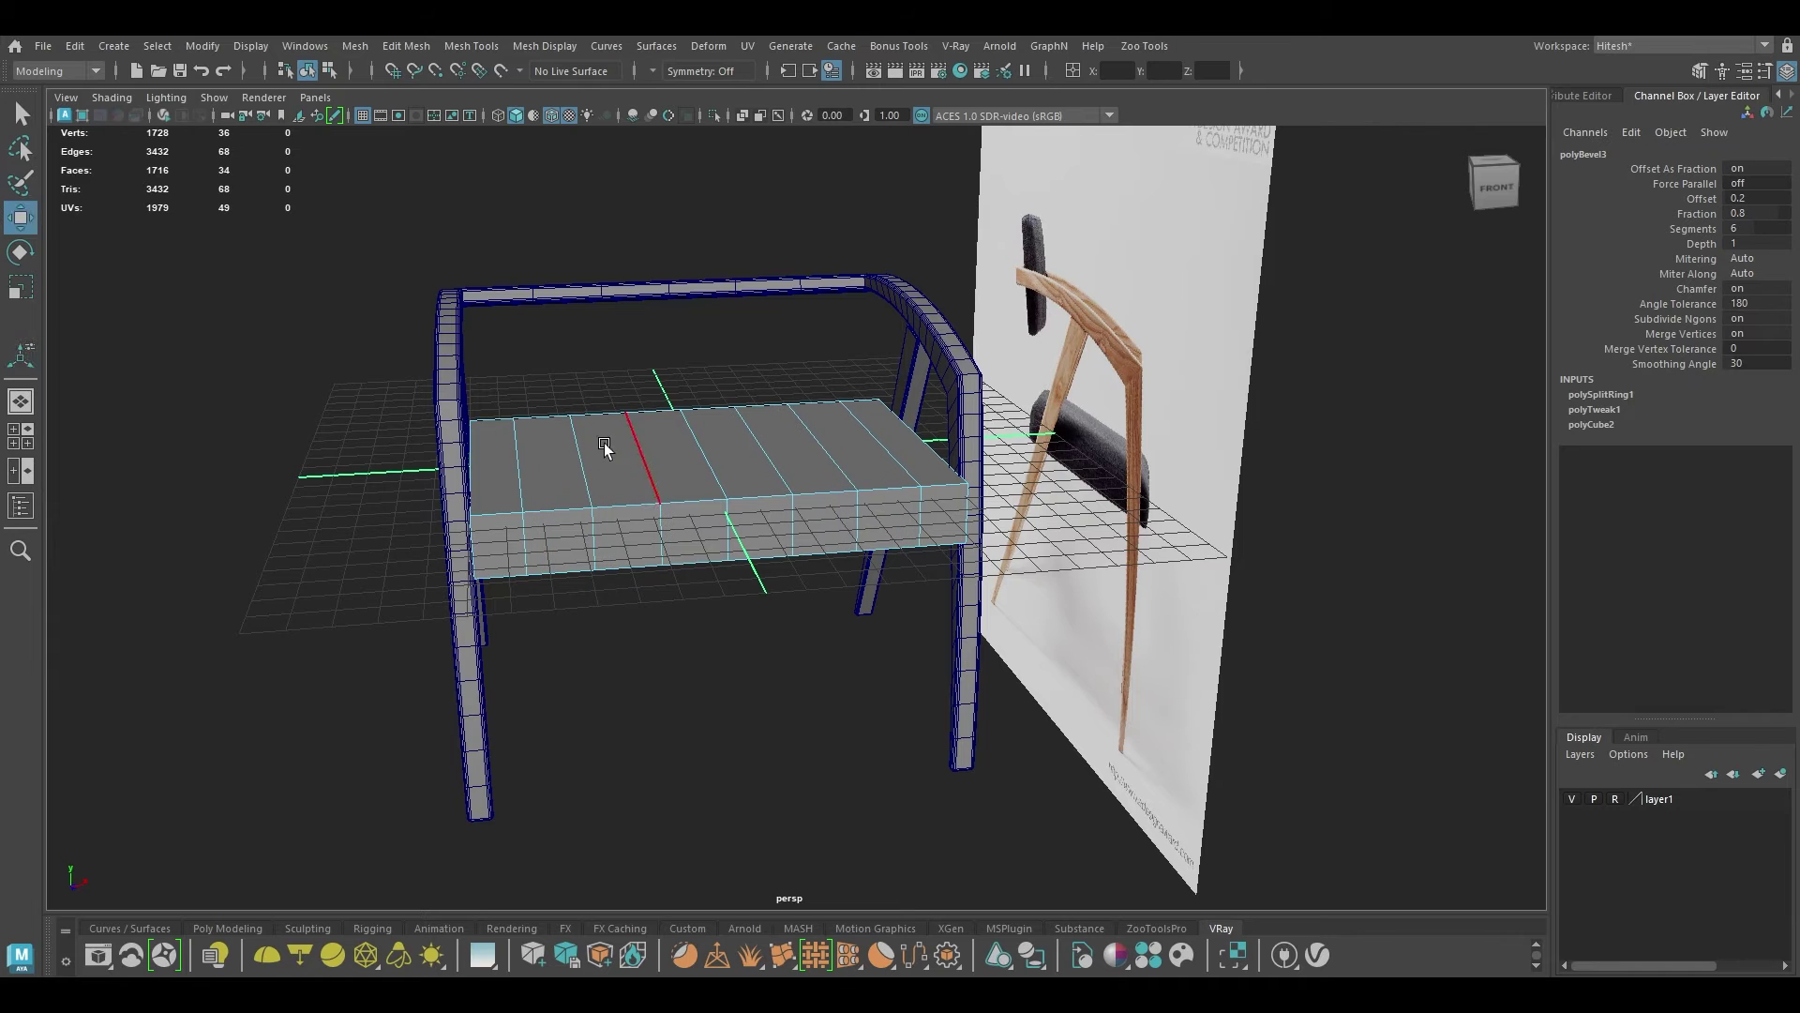
Step: Raise the two outer edges on each side of the seat's top surface slightly to leave a dip in the middle
{"action": "right_click_drag", "start_coordinate": [569, 435], "coordinate": [539, 346]}
{"action": "left_click", "coordinate": [518, 461]}
{"action": "left_click", "coordinate": [885, 447], "text": "shift"}
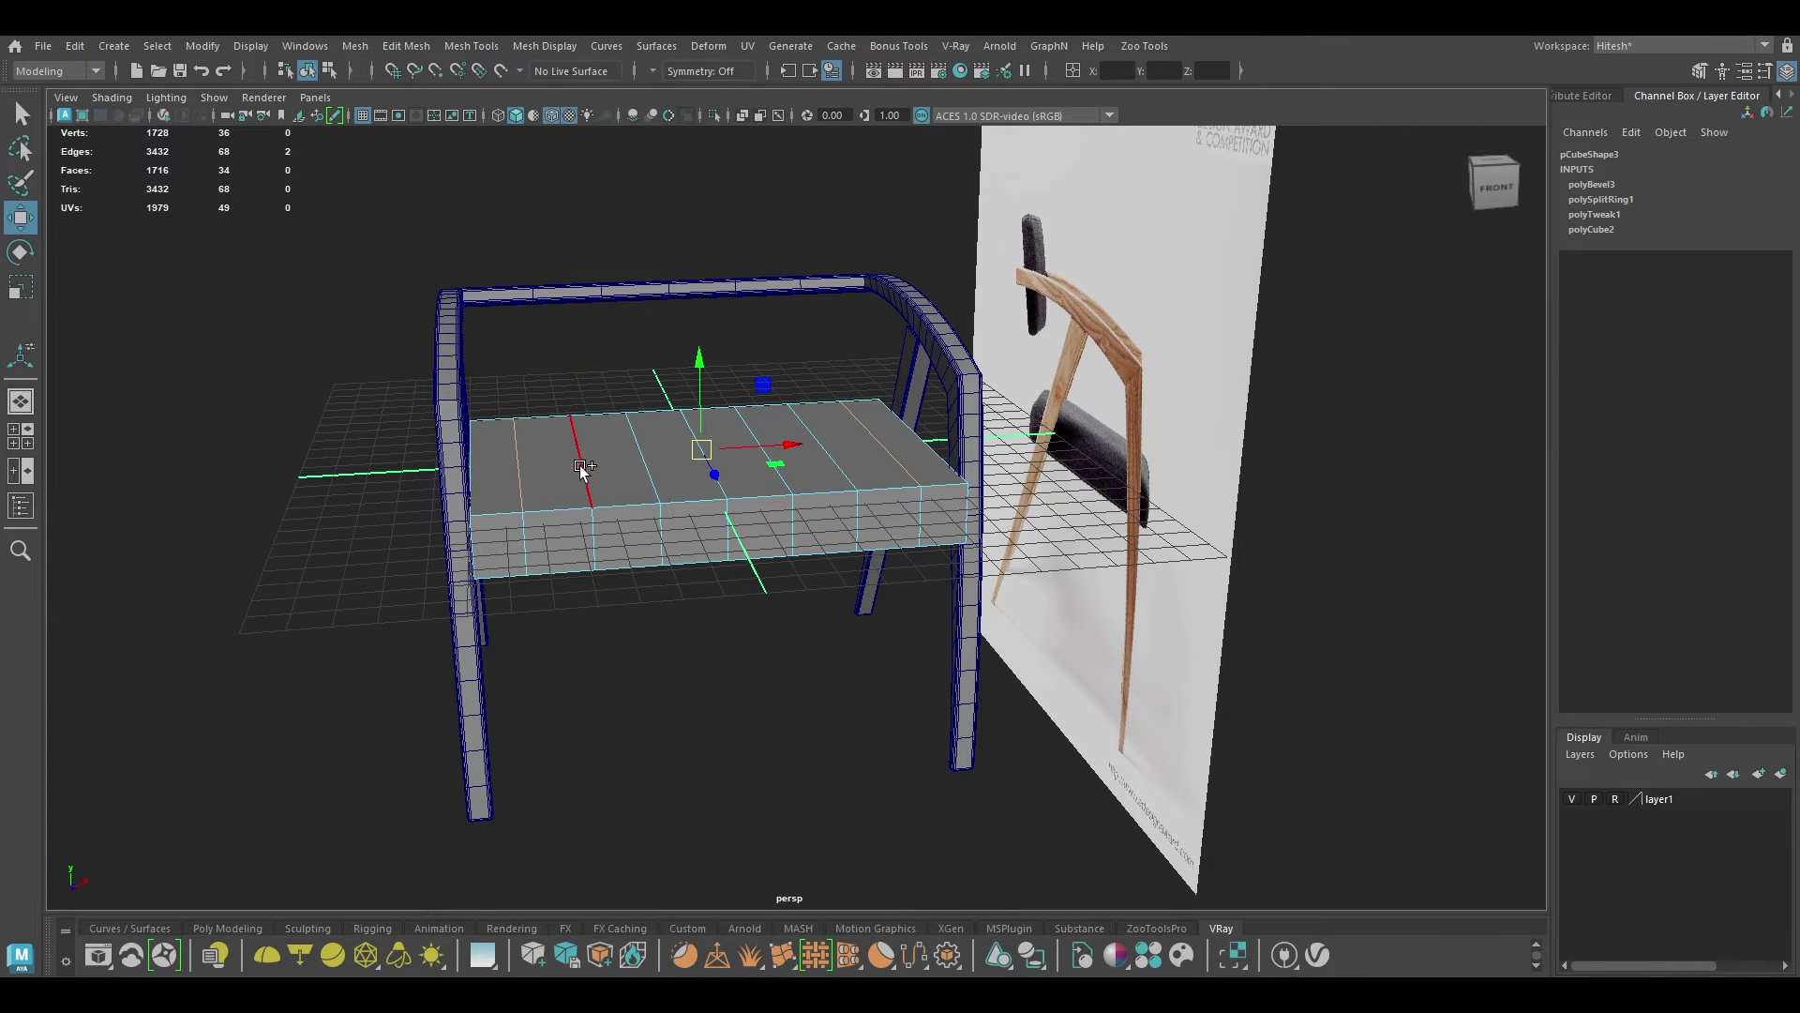
{"action": "left_click_drag", "start_coordinate": [703, 373], "coordinate": [699, 379]}
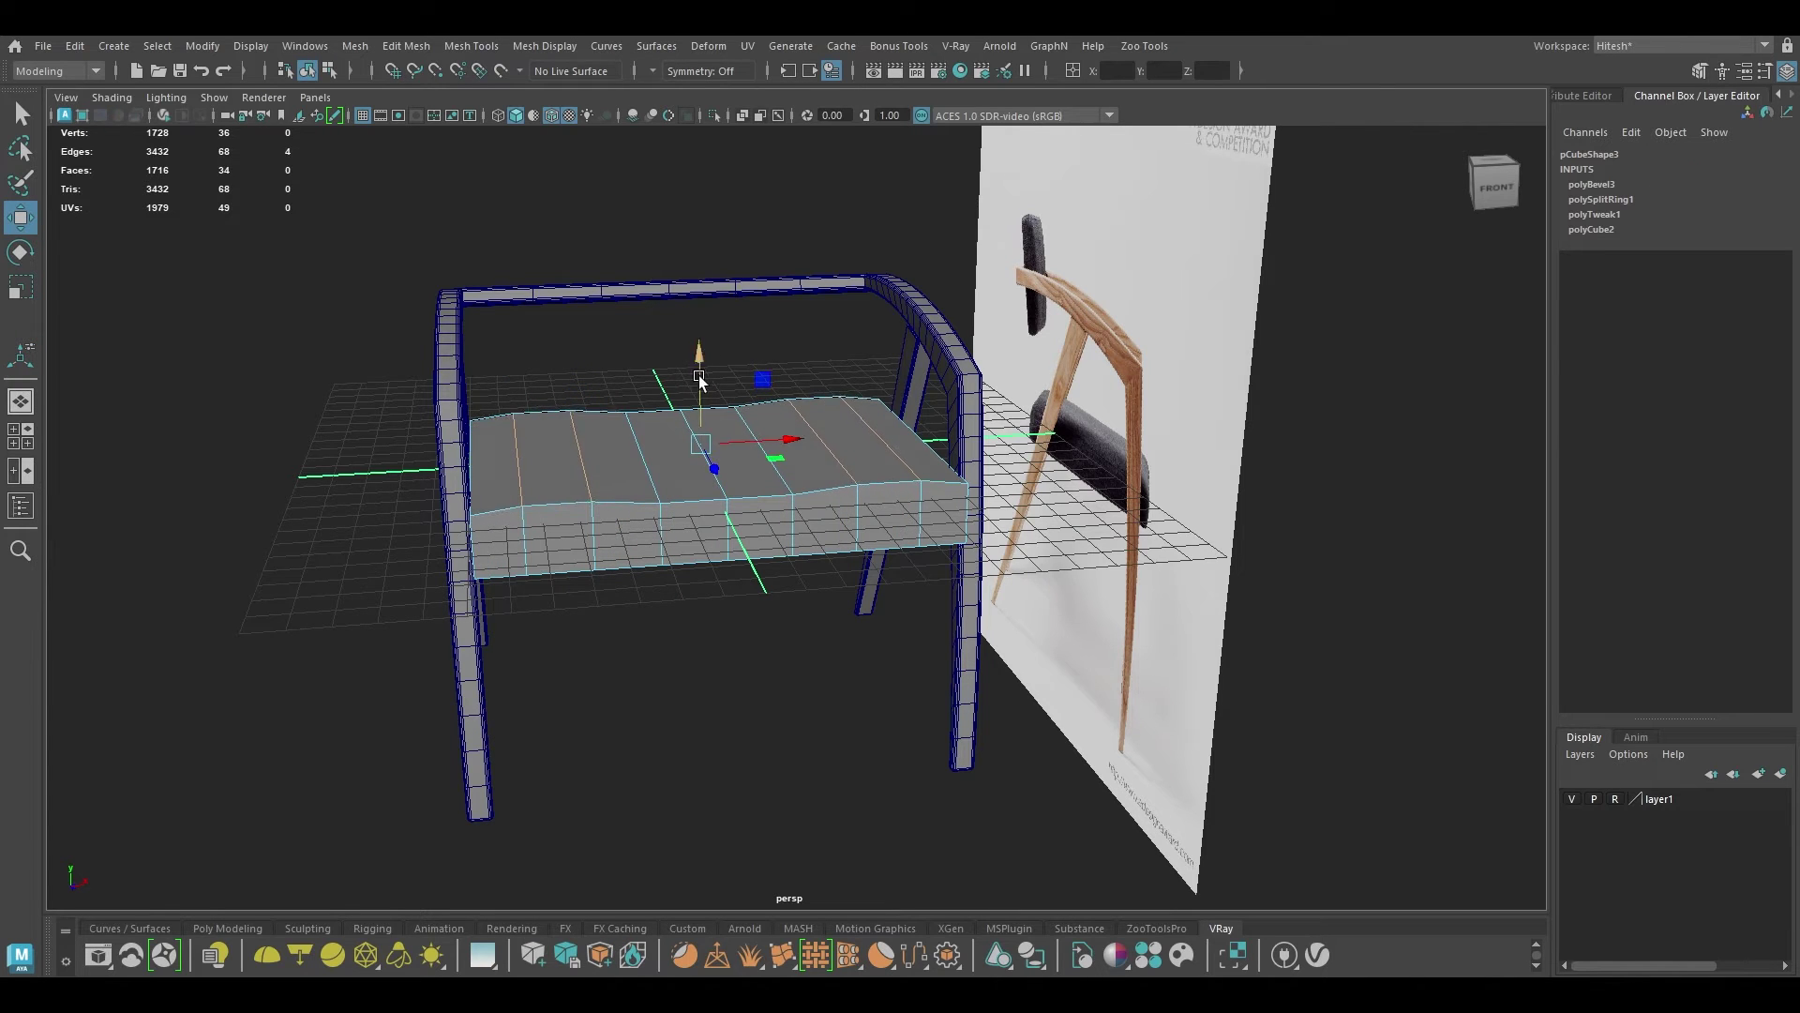
Step: Lower only the outermost inner edge on each side of the seat's top surface slightly to soften the curve
{"action": "left_click", "coordinate": [522, 465], "text": "shift"}
{"action": "left_click", "coordinate": [891, 452]}
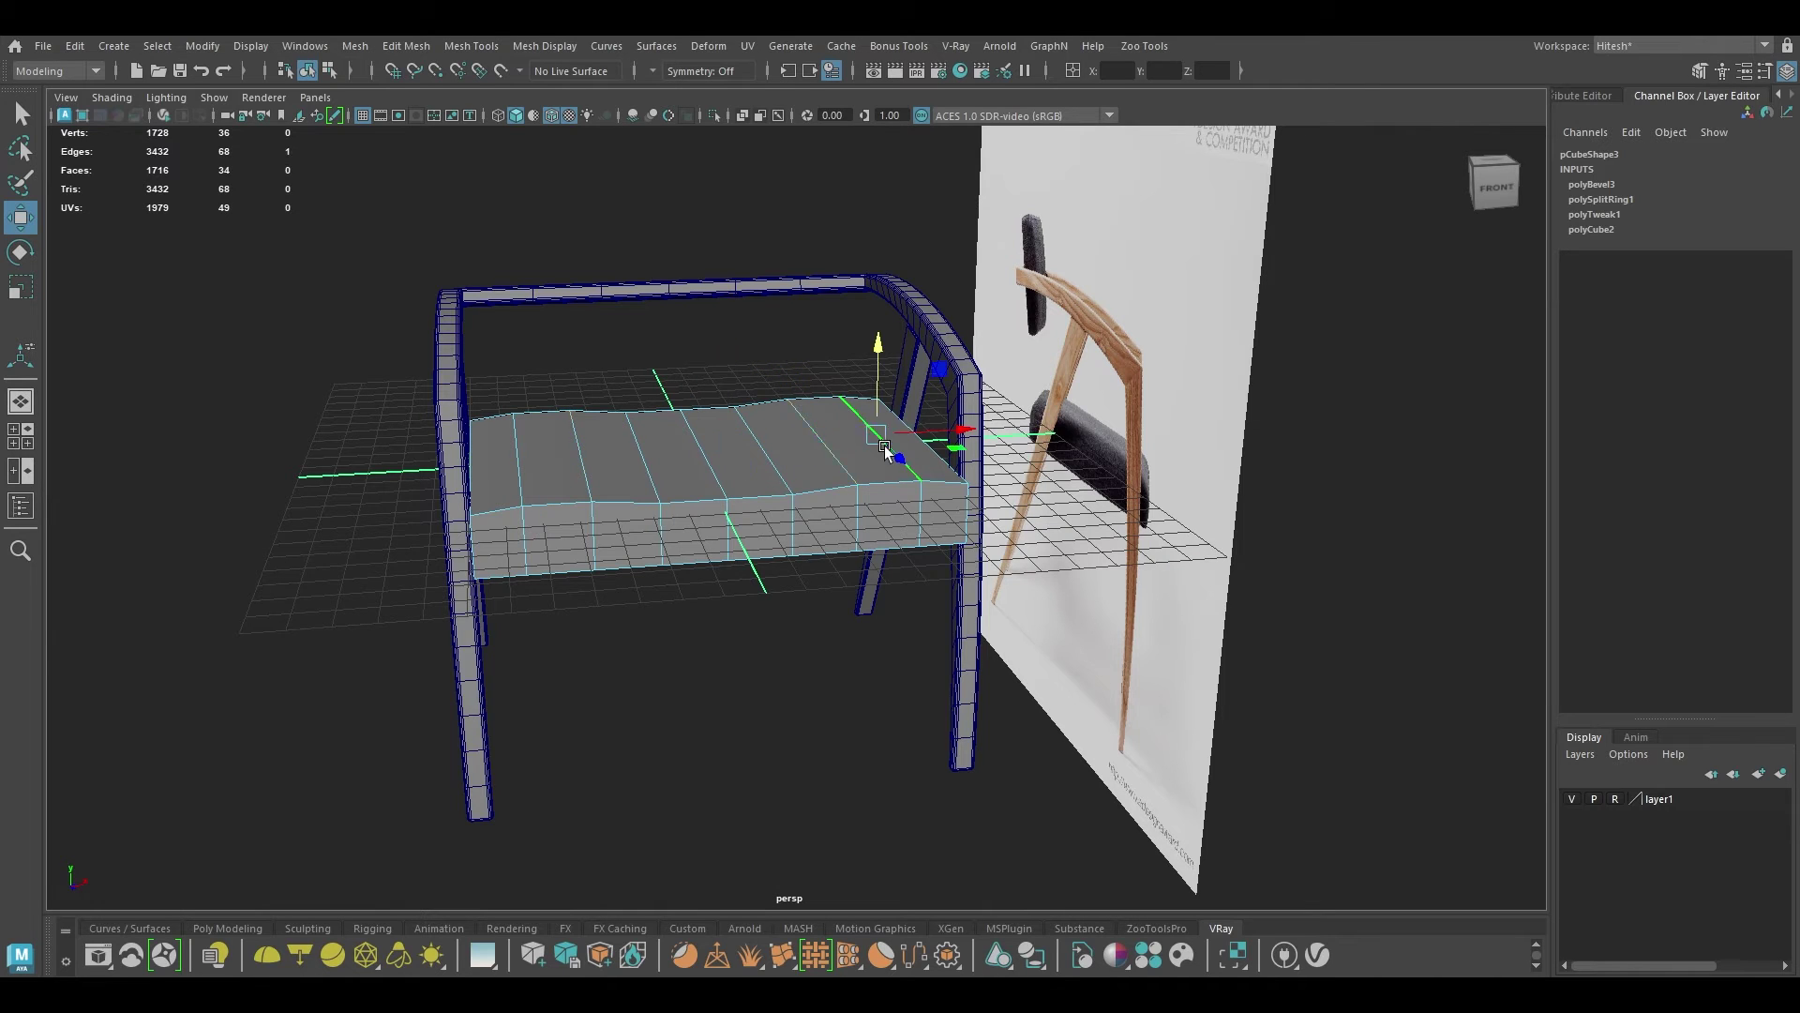
{"action": "left_click", "coordinate": [525, 457], "text": "shift"}
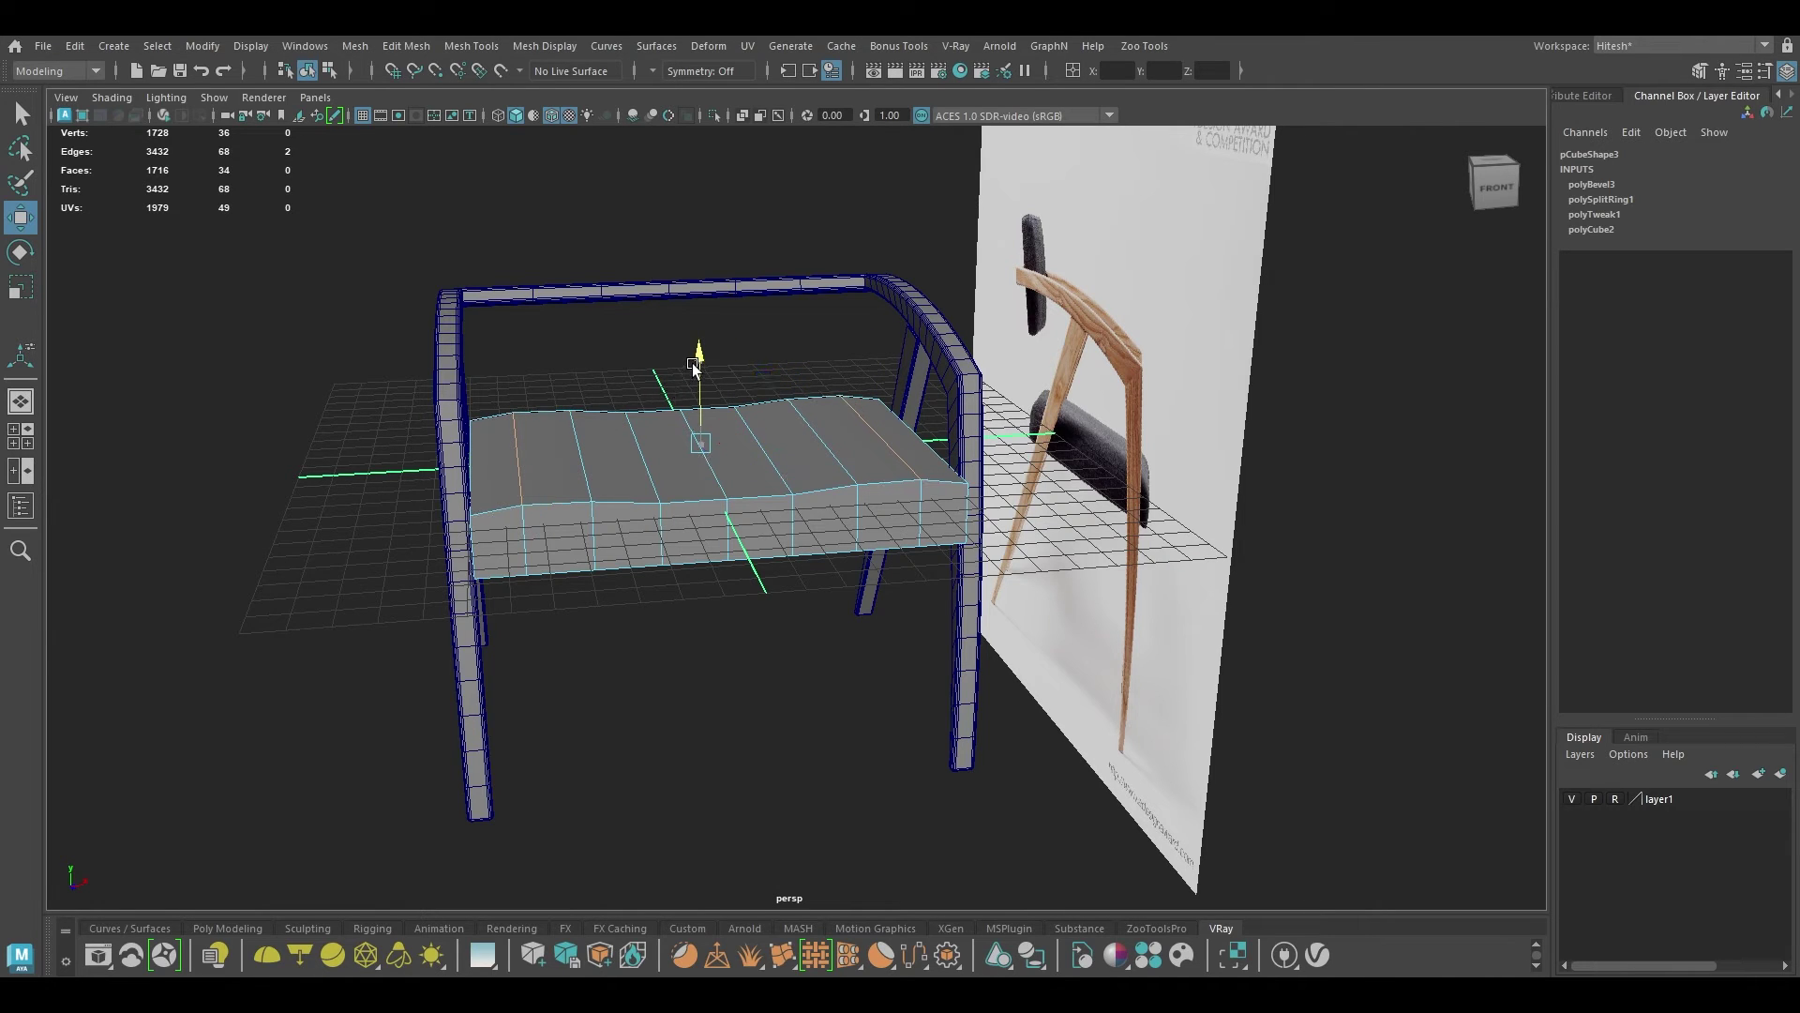
{"action": "left_click", "coordinate": [565, 466]}
{"action": "left_click", "coordinate": [913, 435], "text": "shift"}
{"action": "left_click_drag", "start_coordinate": [698, 358], "coordinate": [697, 354]}
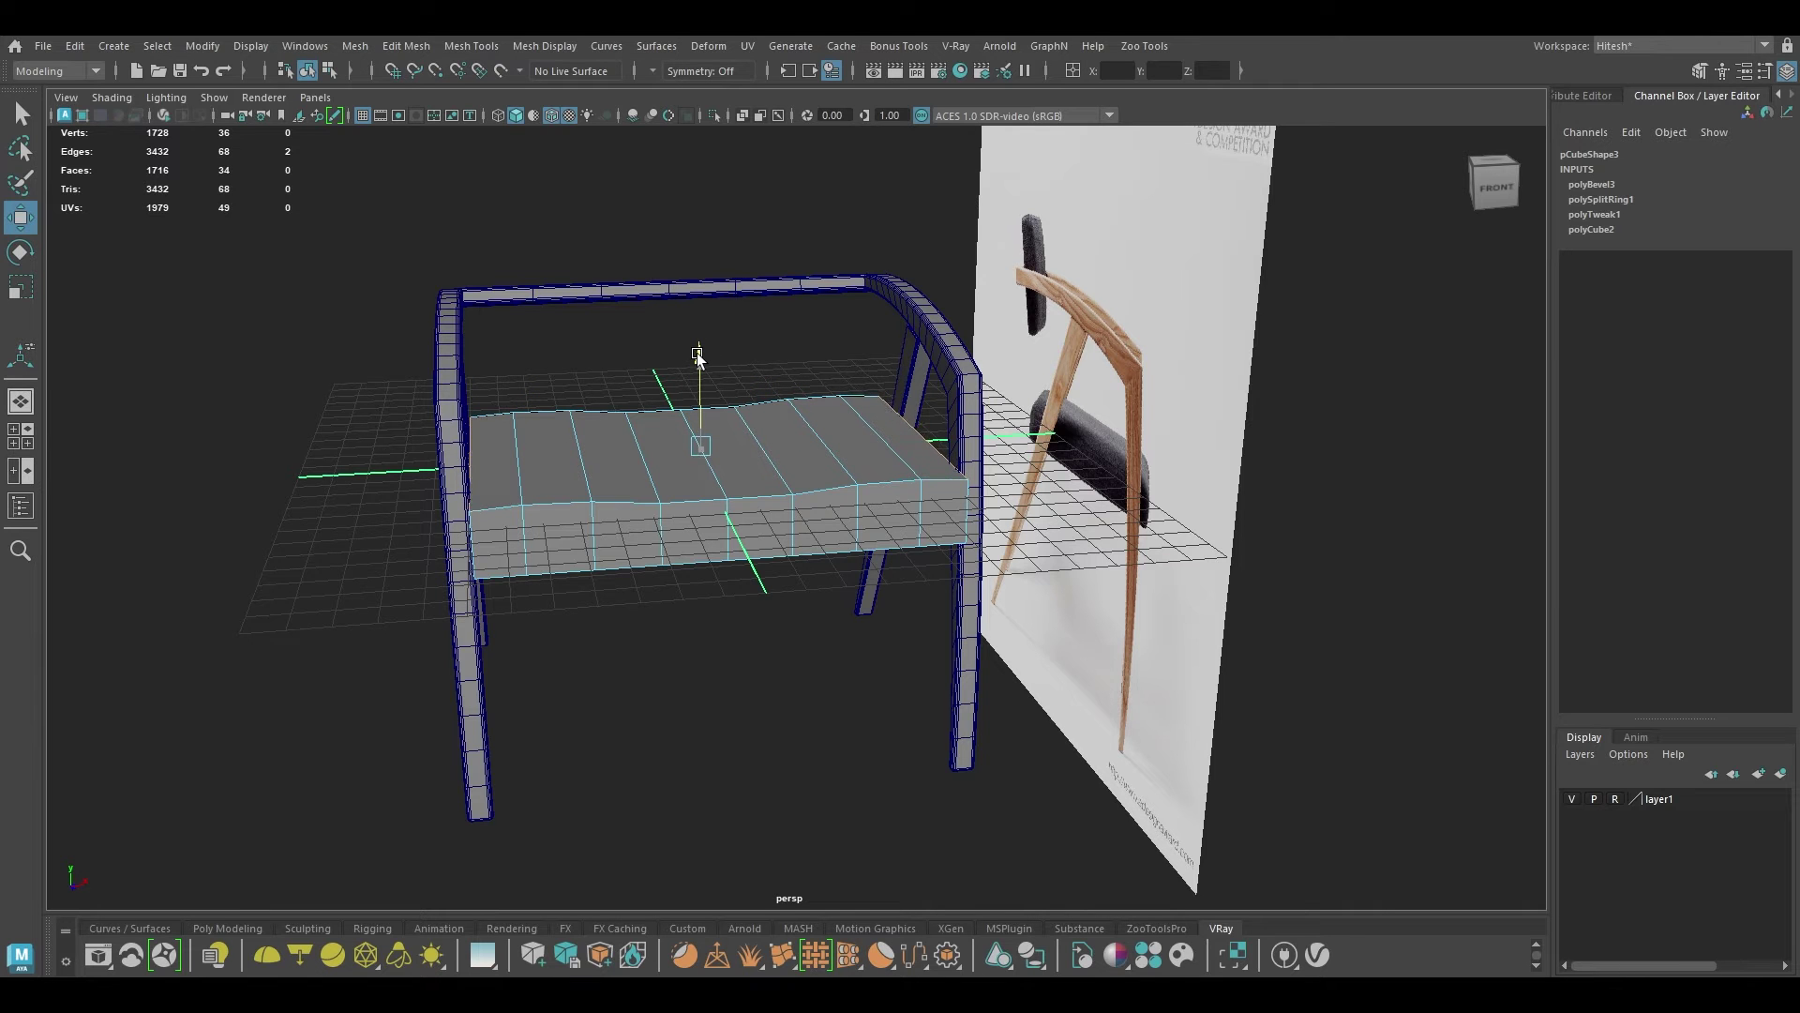
Step: Bevel the seat block's top and bottom border edges and its corner edges with Fraction 0.5 and additional segments
{"action": "left_click_drag", "start_coordinate": [630, 461], "coordinate": [665, 518], "text": "alt"}
{"action": "right_click_drag", "start_coordinate": [664, 444], "coordinate": [664, 395]}
{"action": "double_click", "coordinate": [669, 526]}
{"action": "double_click", "coordinate": [560, 589], "text": "shift"}
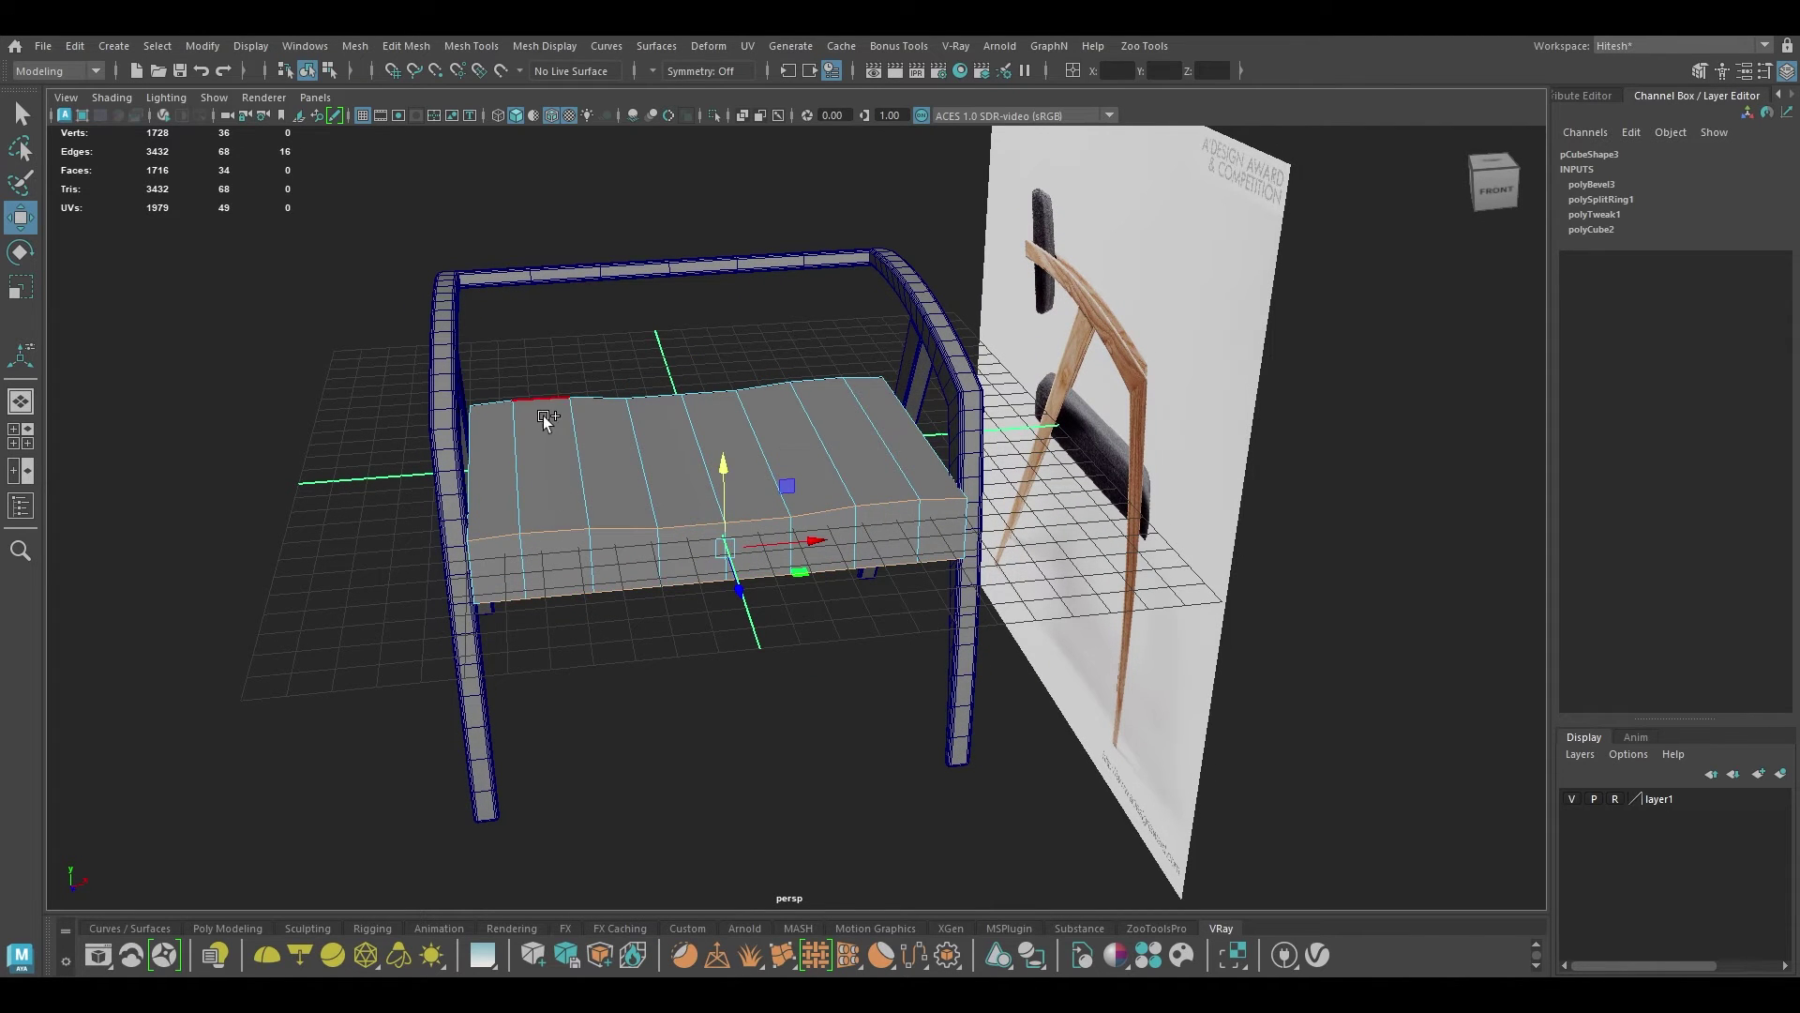
{"action": "right_click", "coordinate": [603, 393]}
{"action": "left_click", "coordinate": [593, 605]}
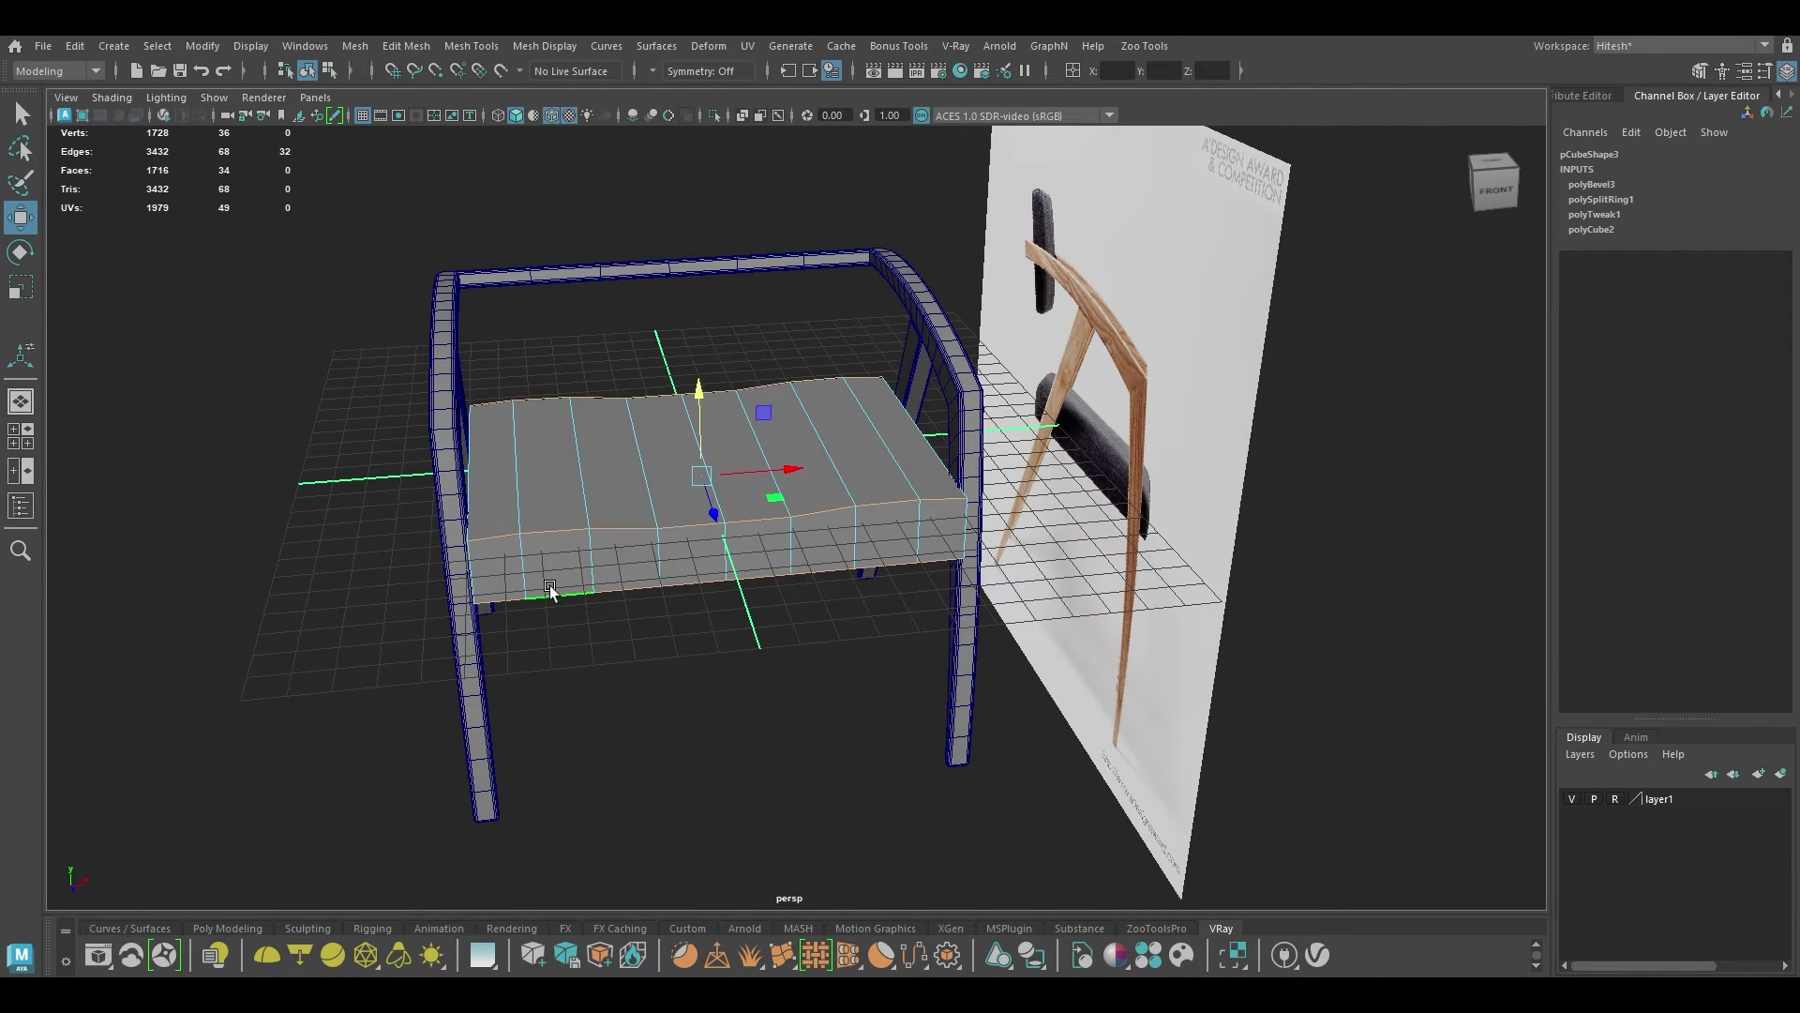
{"action": "left_click_drag", "start_coordinate": [593, 604], "coordinate": [615, 519], "text": "alt"}
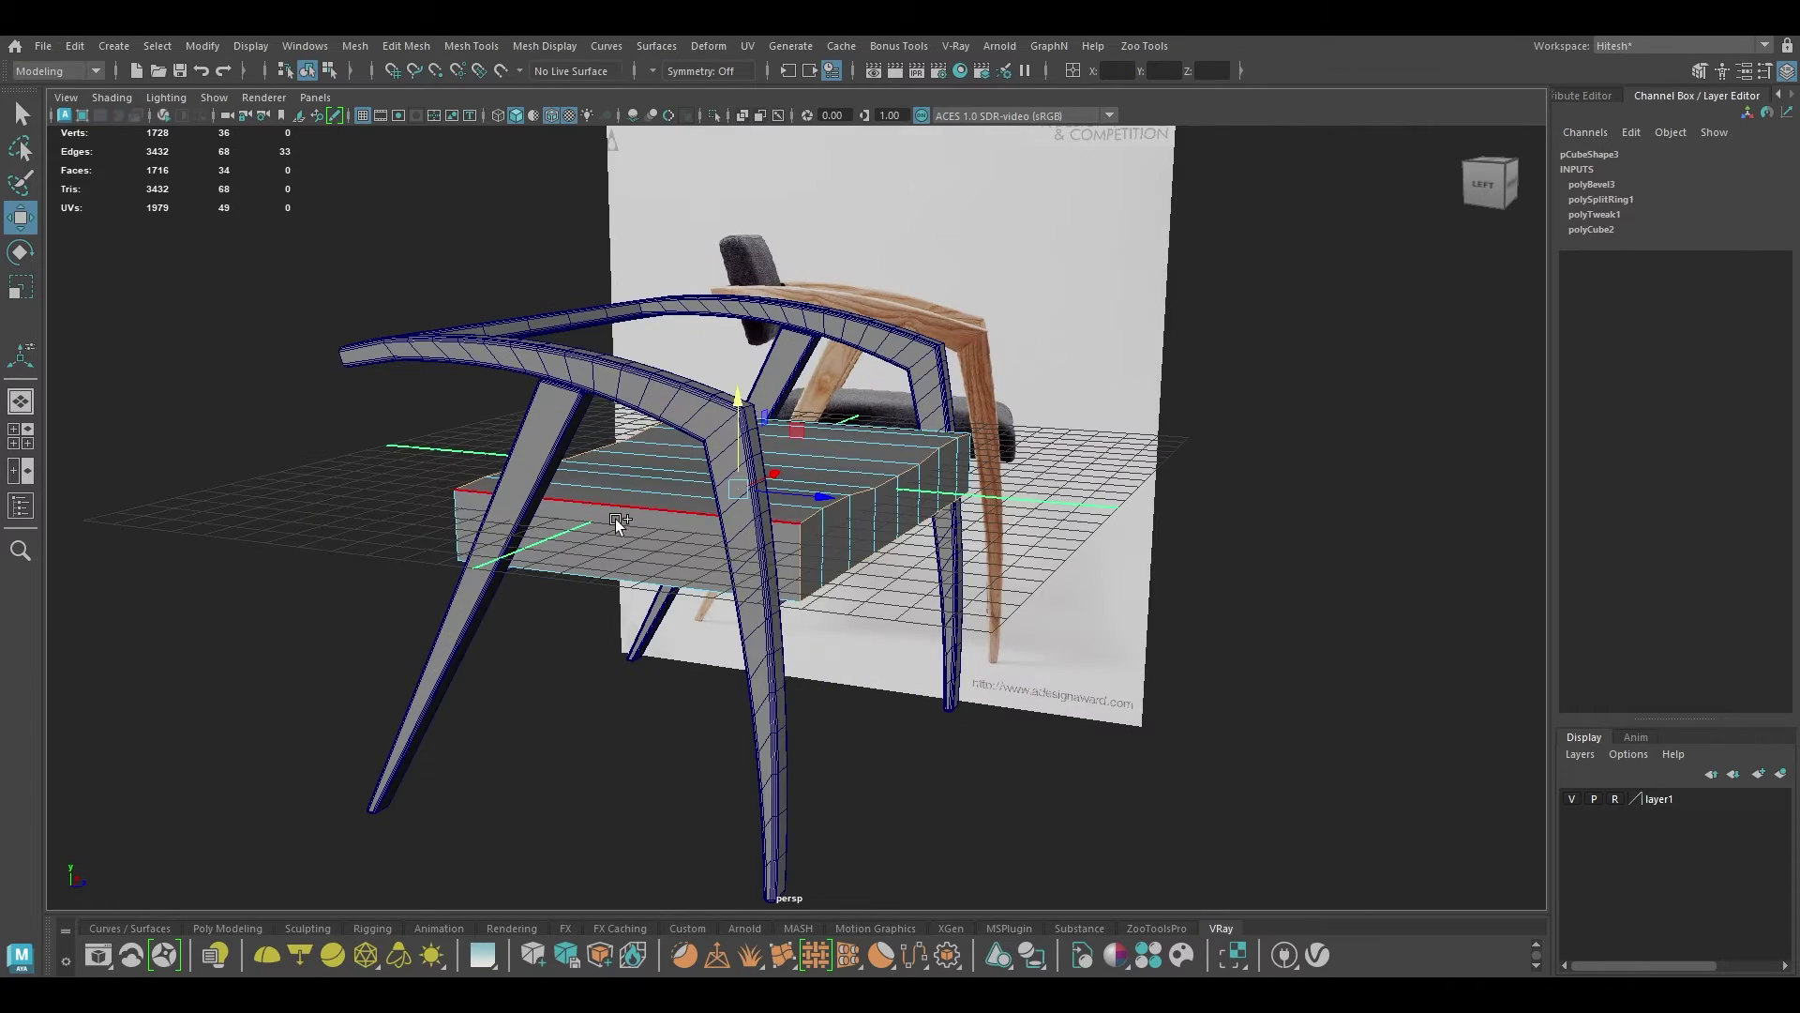
{"action": "right_click", "coordinate": [557, 557]}
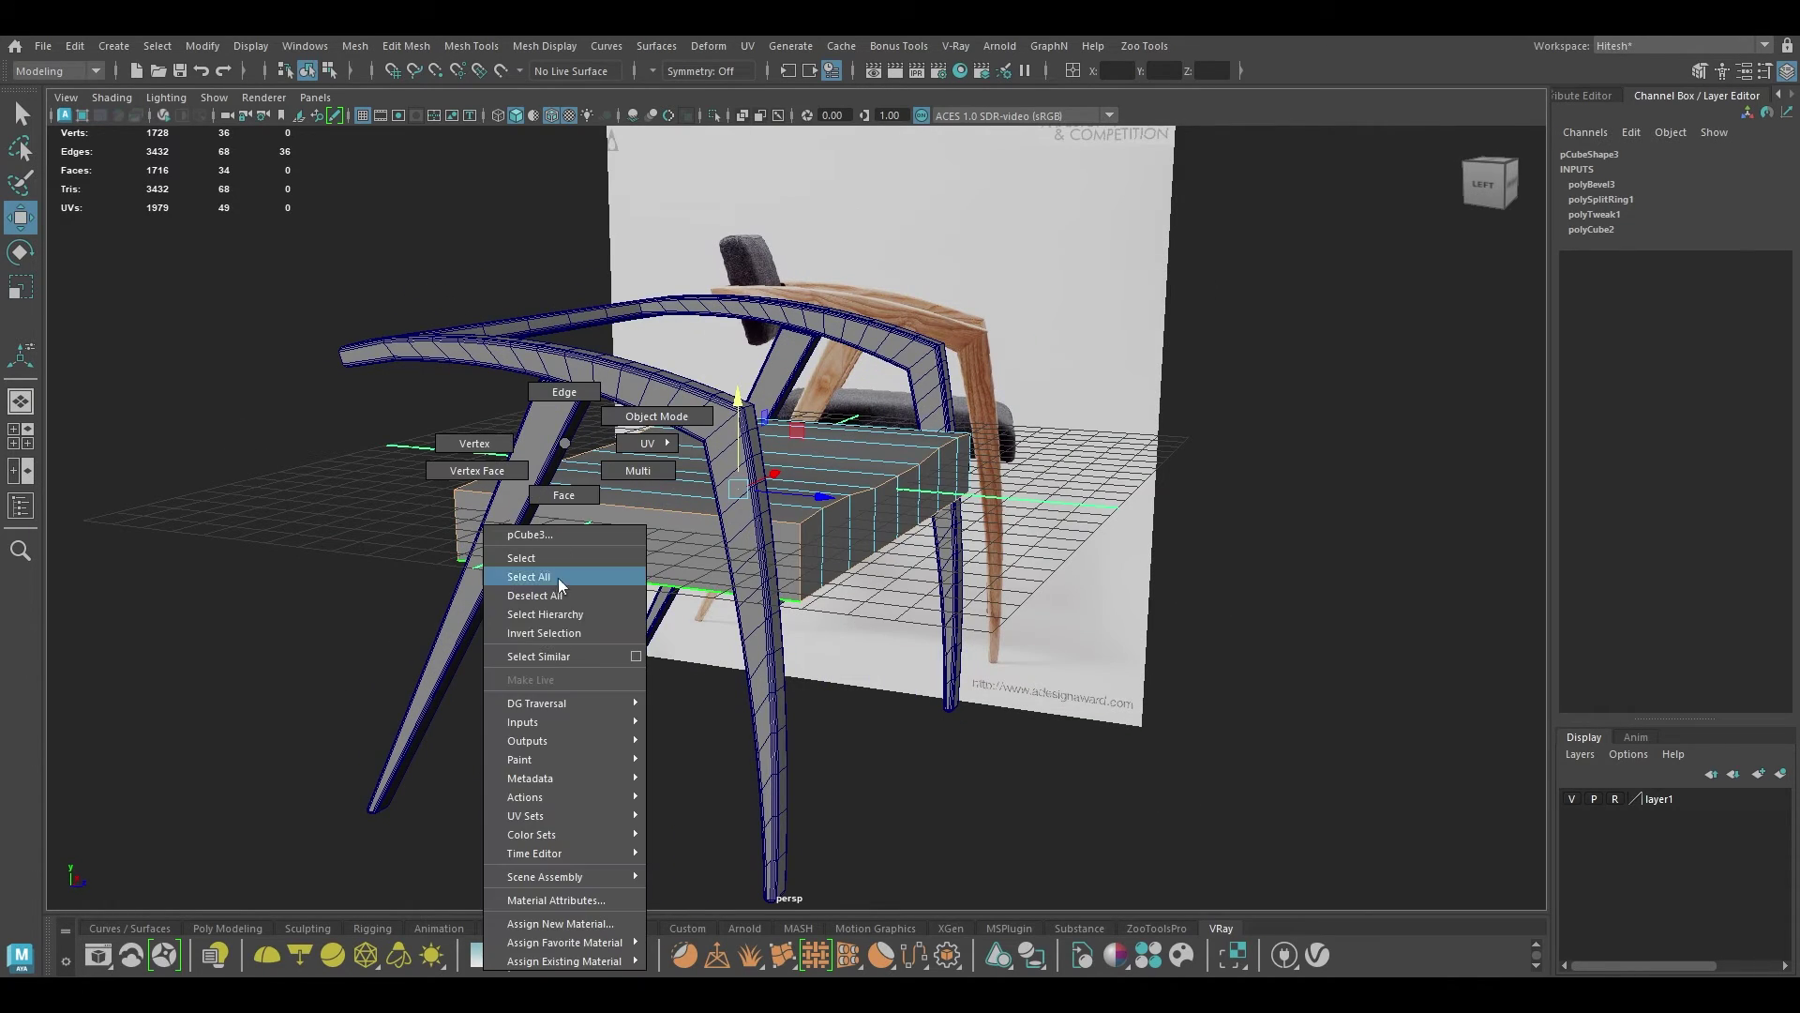
{"action": "left_click", "coordinate": [546, 658]}
{"action": "left_click_drag", "start_coordinate": [698, 580], "coordinate": [503, 603], "text": "alt"}
{"action": "key", "text": "ctrl+b"}
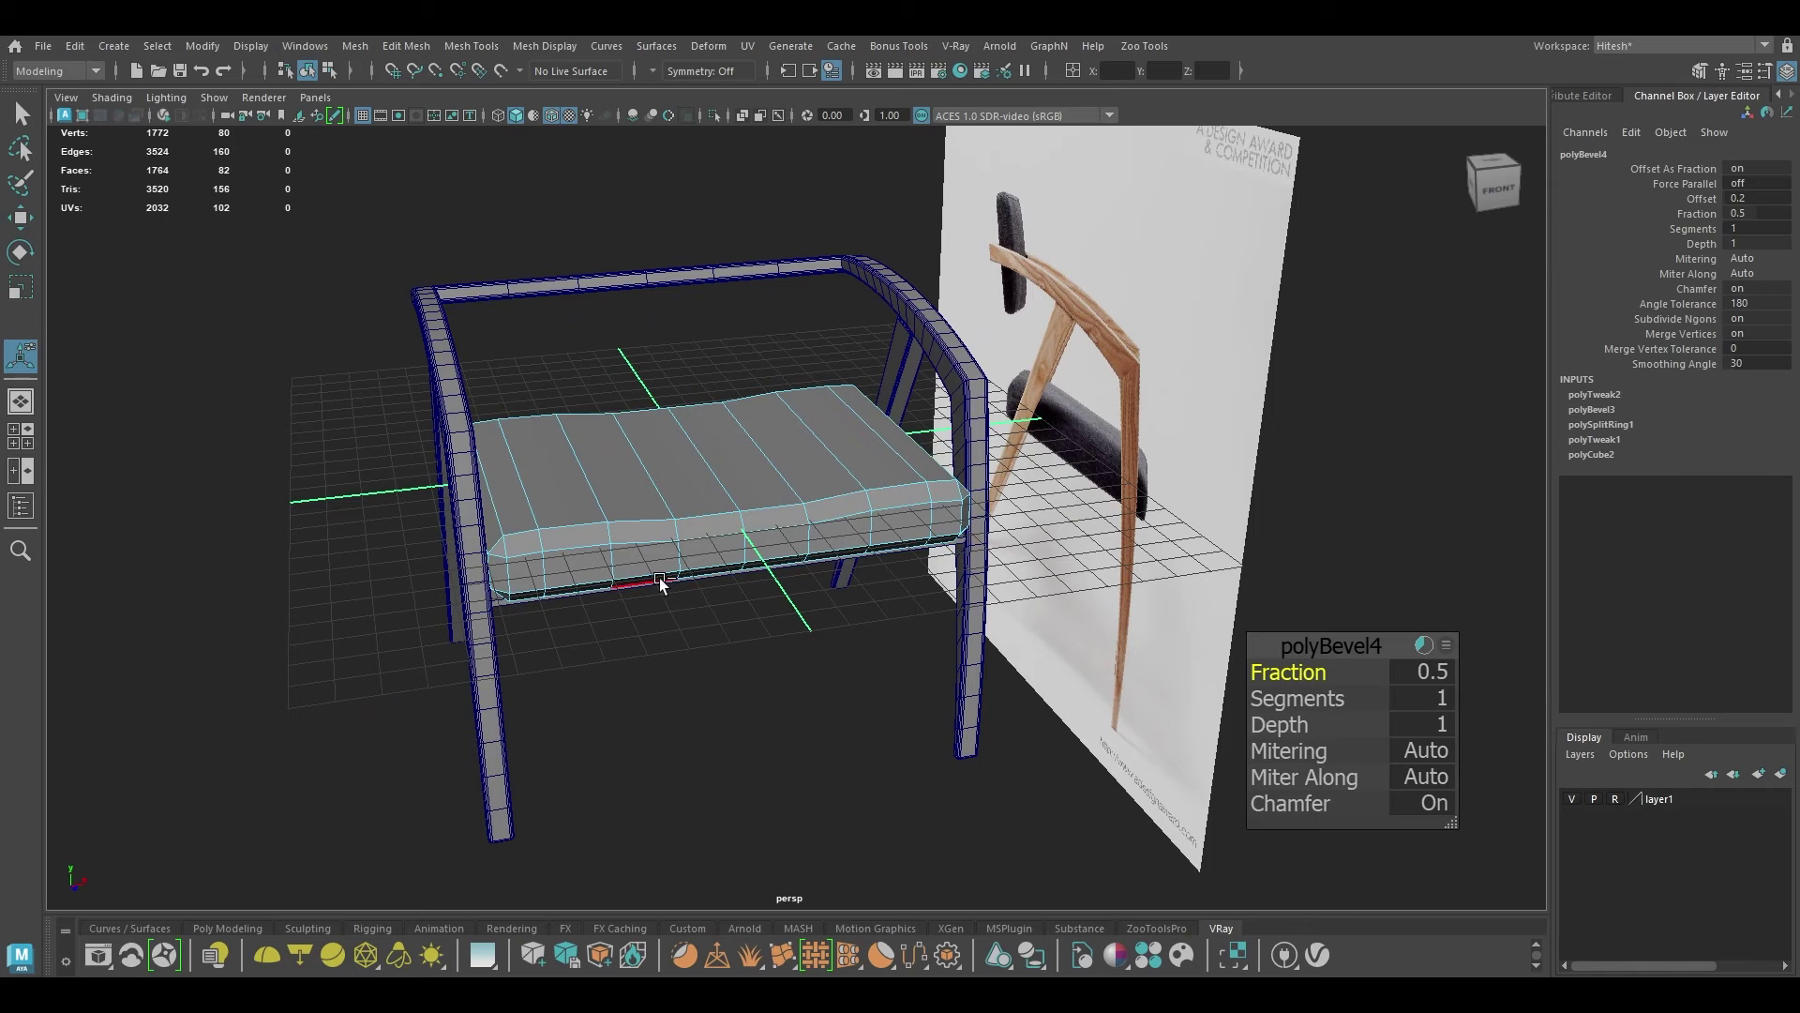
{"action": "mouse_move", "coordinate": [1294, 699]}
{"action": "left_mouse_down"}
{"action": "mouse_move", "coordinate": [1362, 710]}
{"action": "mouse_move", "coordinate": [1308, 671]}
{"action": "left_mouse_up"}
{"action": "key", "text": "F8"}
{"action": "key", "text": "w"}
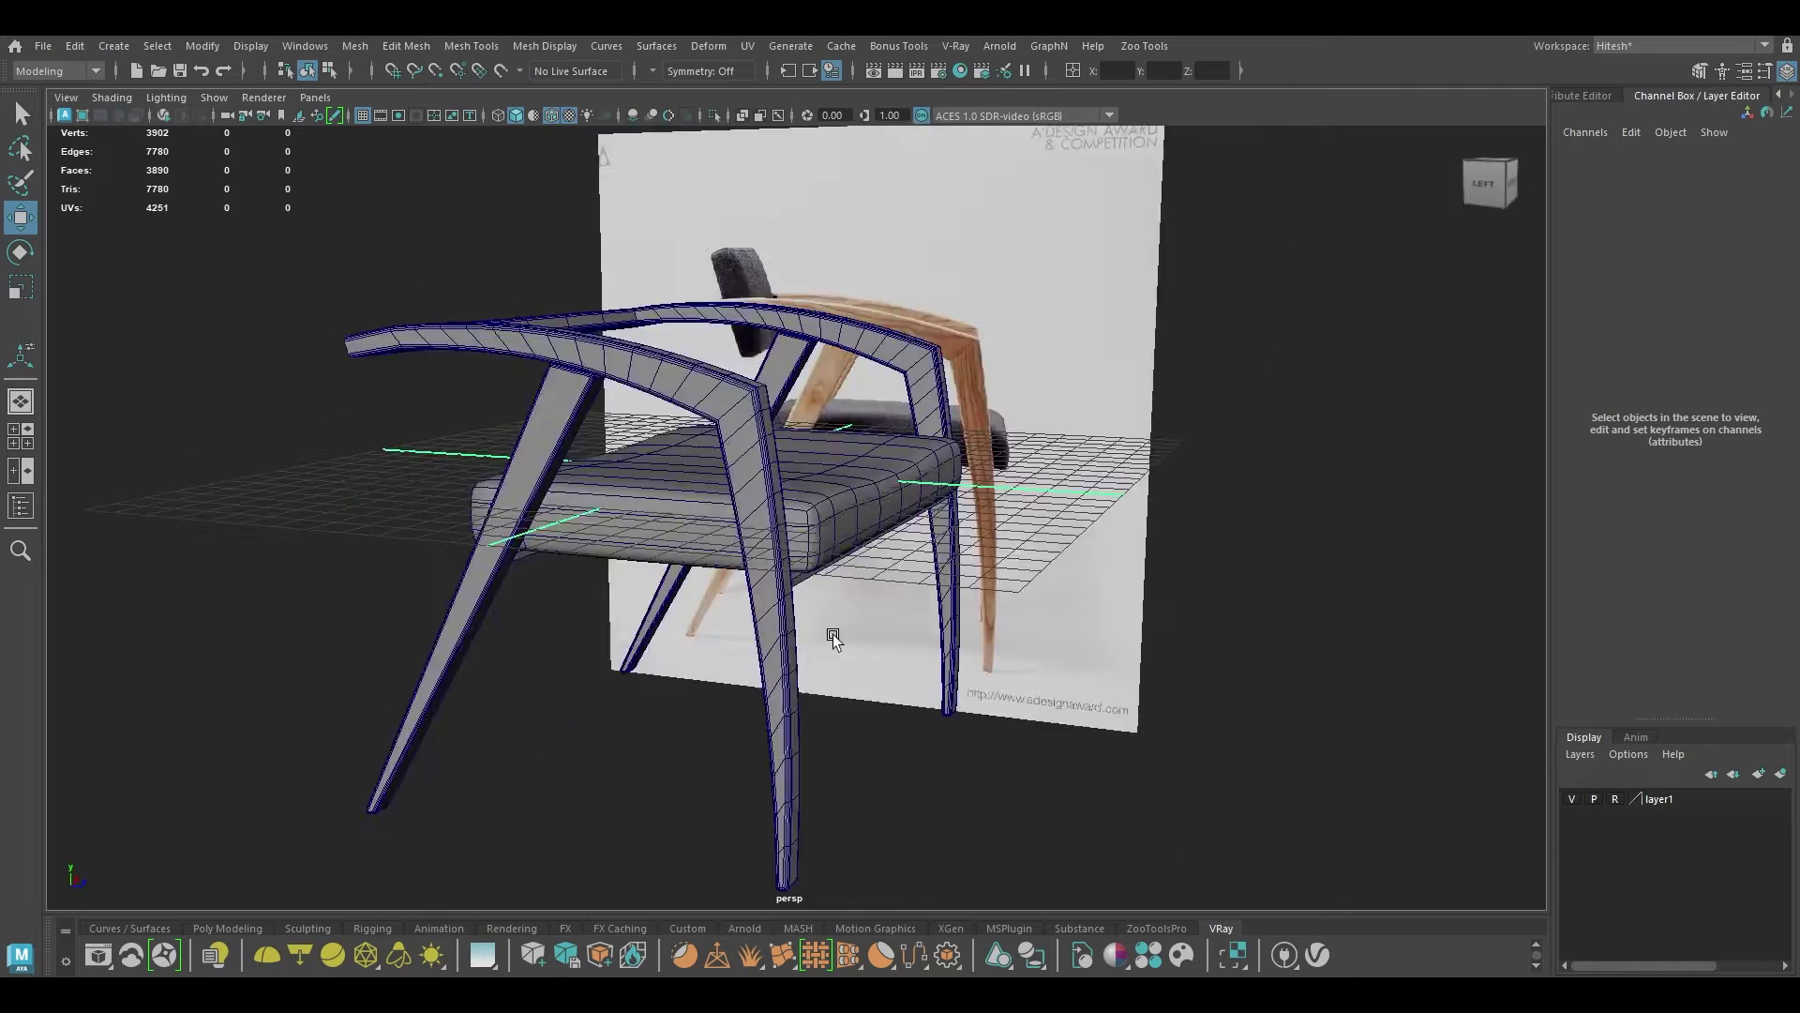
Step: Smooth the seat cushion mesh with 2 divisions and deselect it
{"action": "left_click_drag", "start_coordinate": [832, 639], "coordinate": [720, 489], "text": "alt"}
{"action": "left_click", "coordinate": [720, 489]}
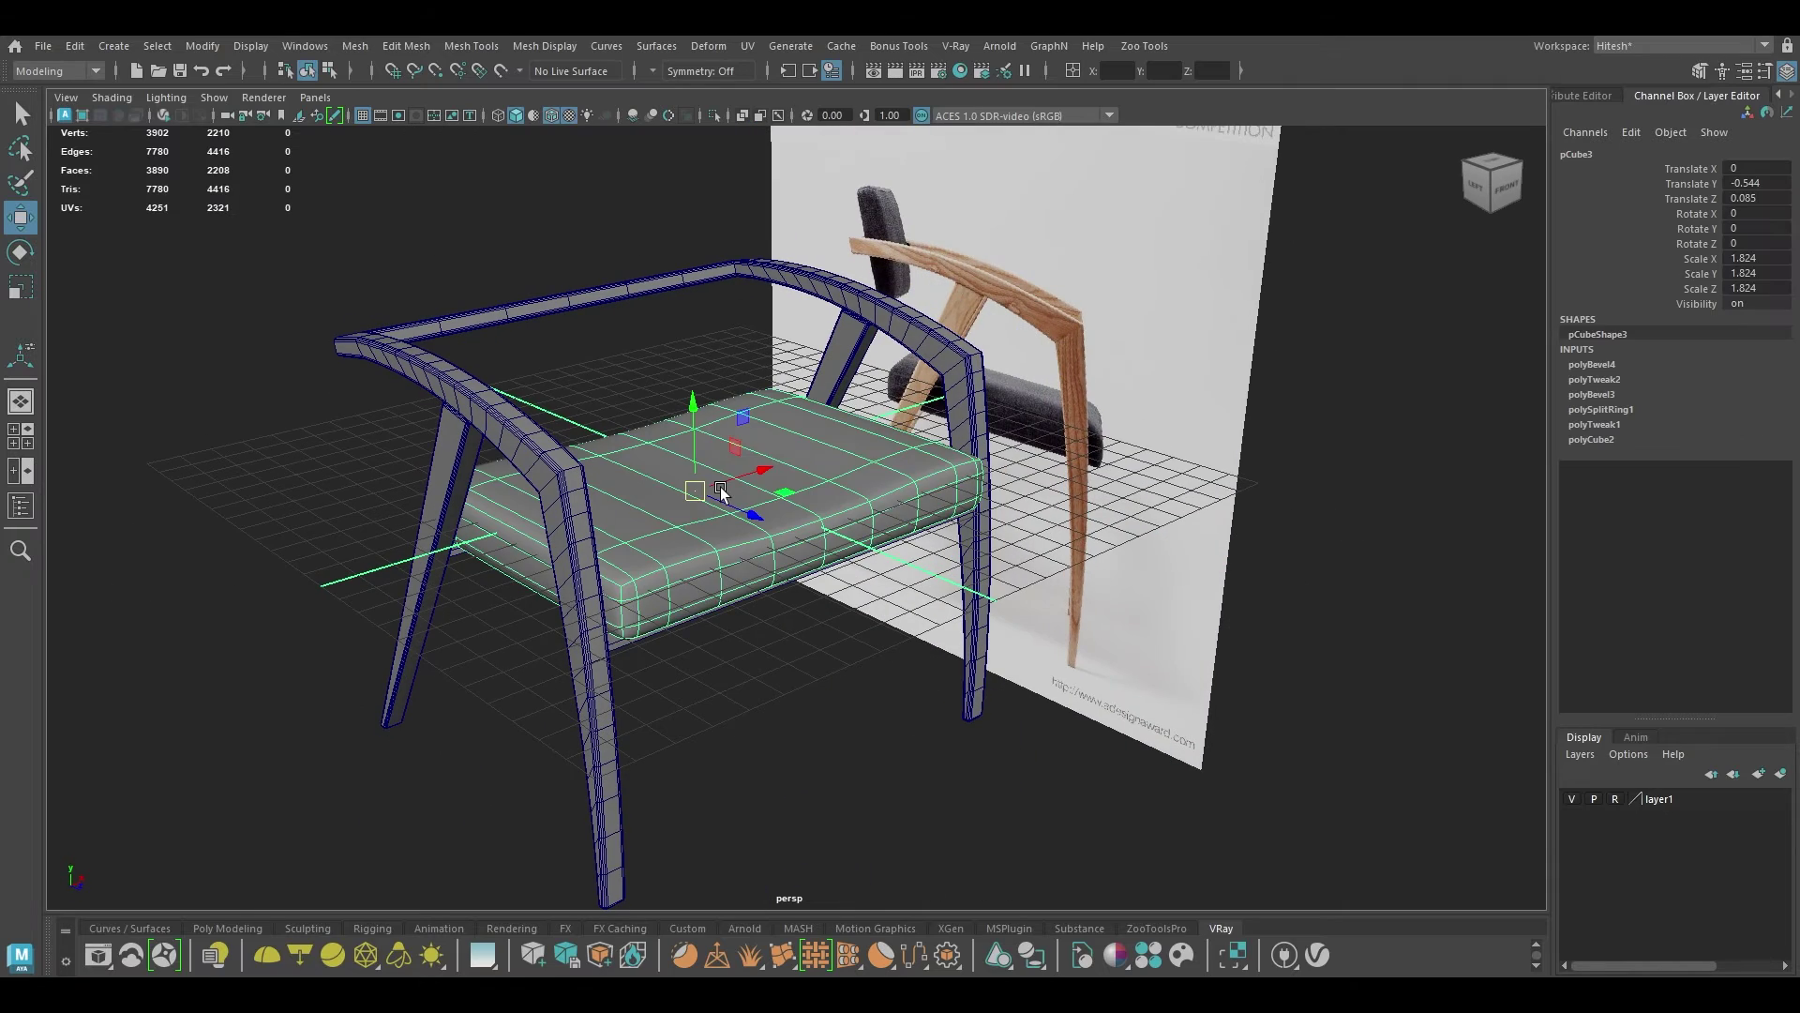
{"action": "key", "text": "1"}
{"action": "right_click", "coordinate": [721, 489], "text": "shift"}
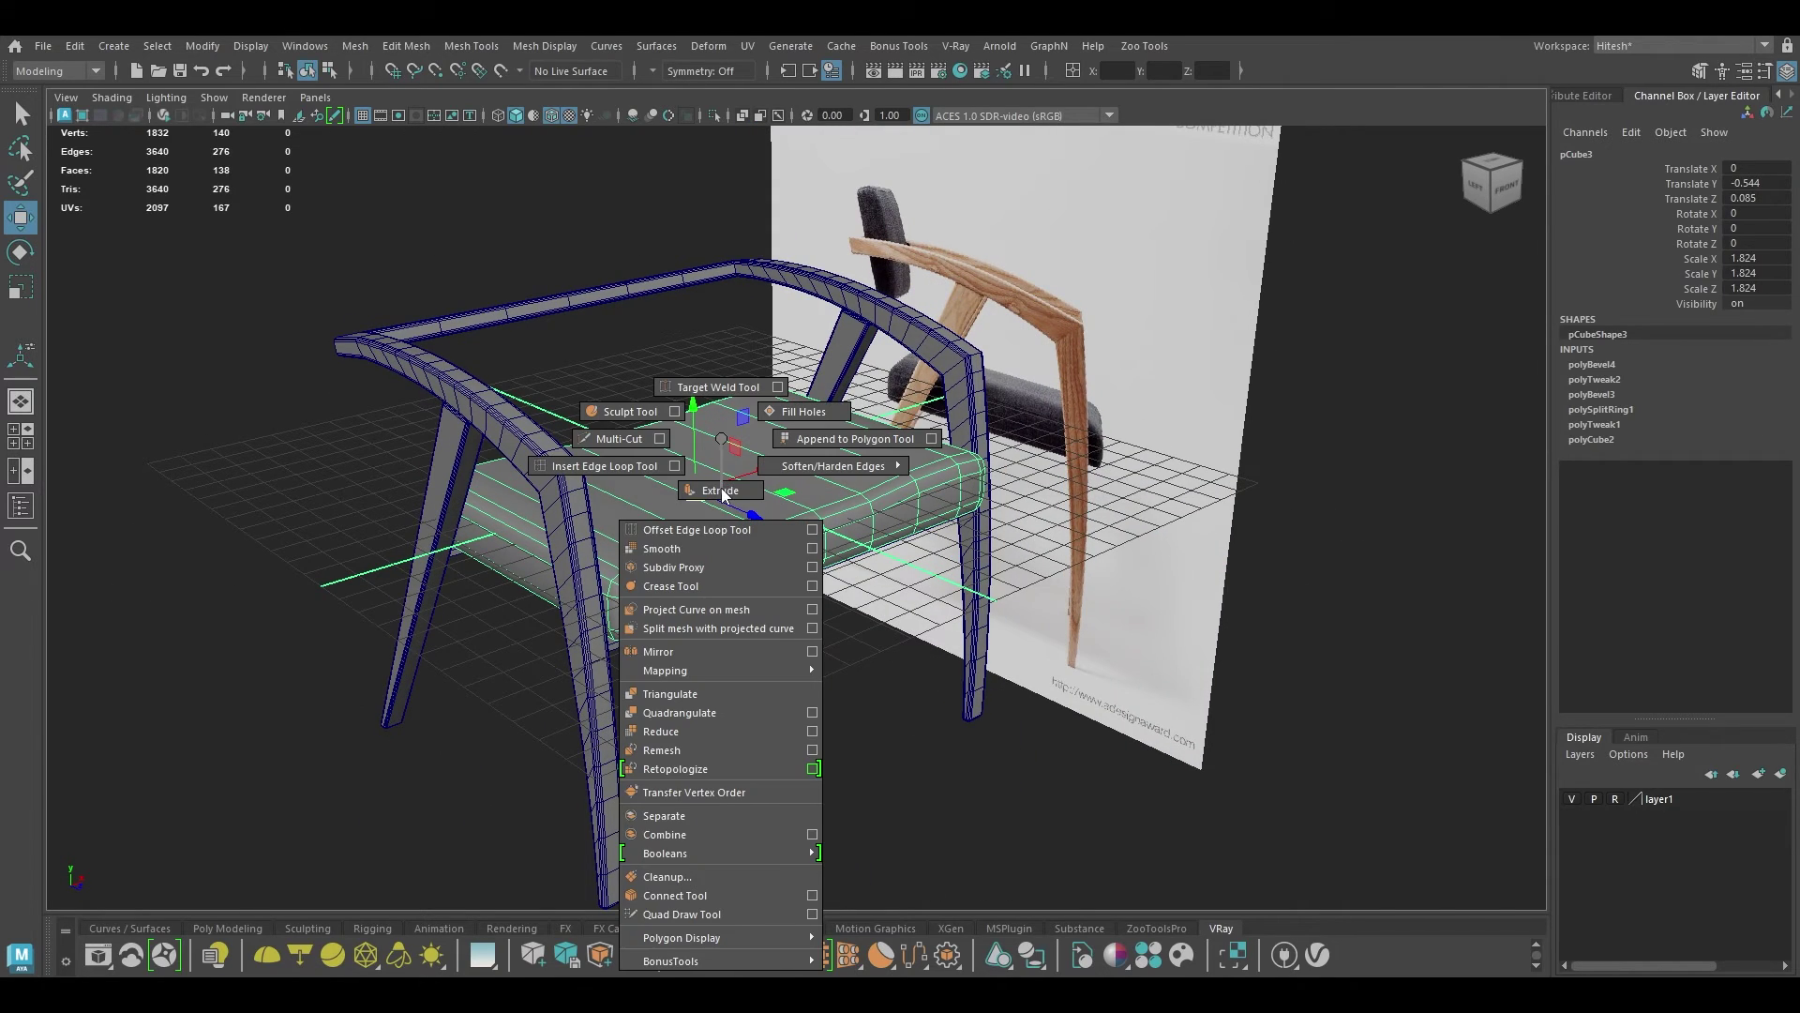
{"action": "left_click", "coordinate": [693, 551]}
{"action": "type", "text": "2"}
{"action": "key", "text": "Return"}
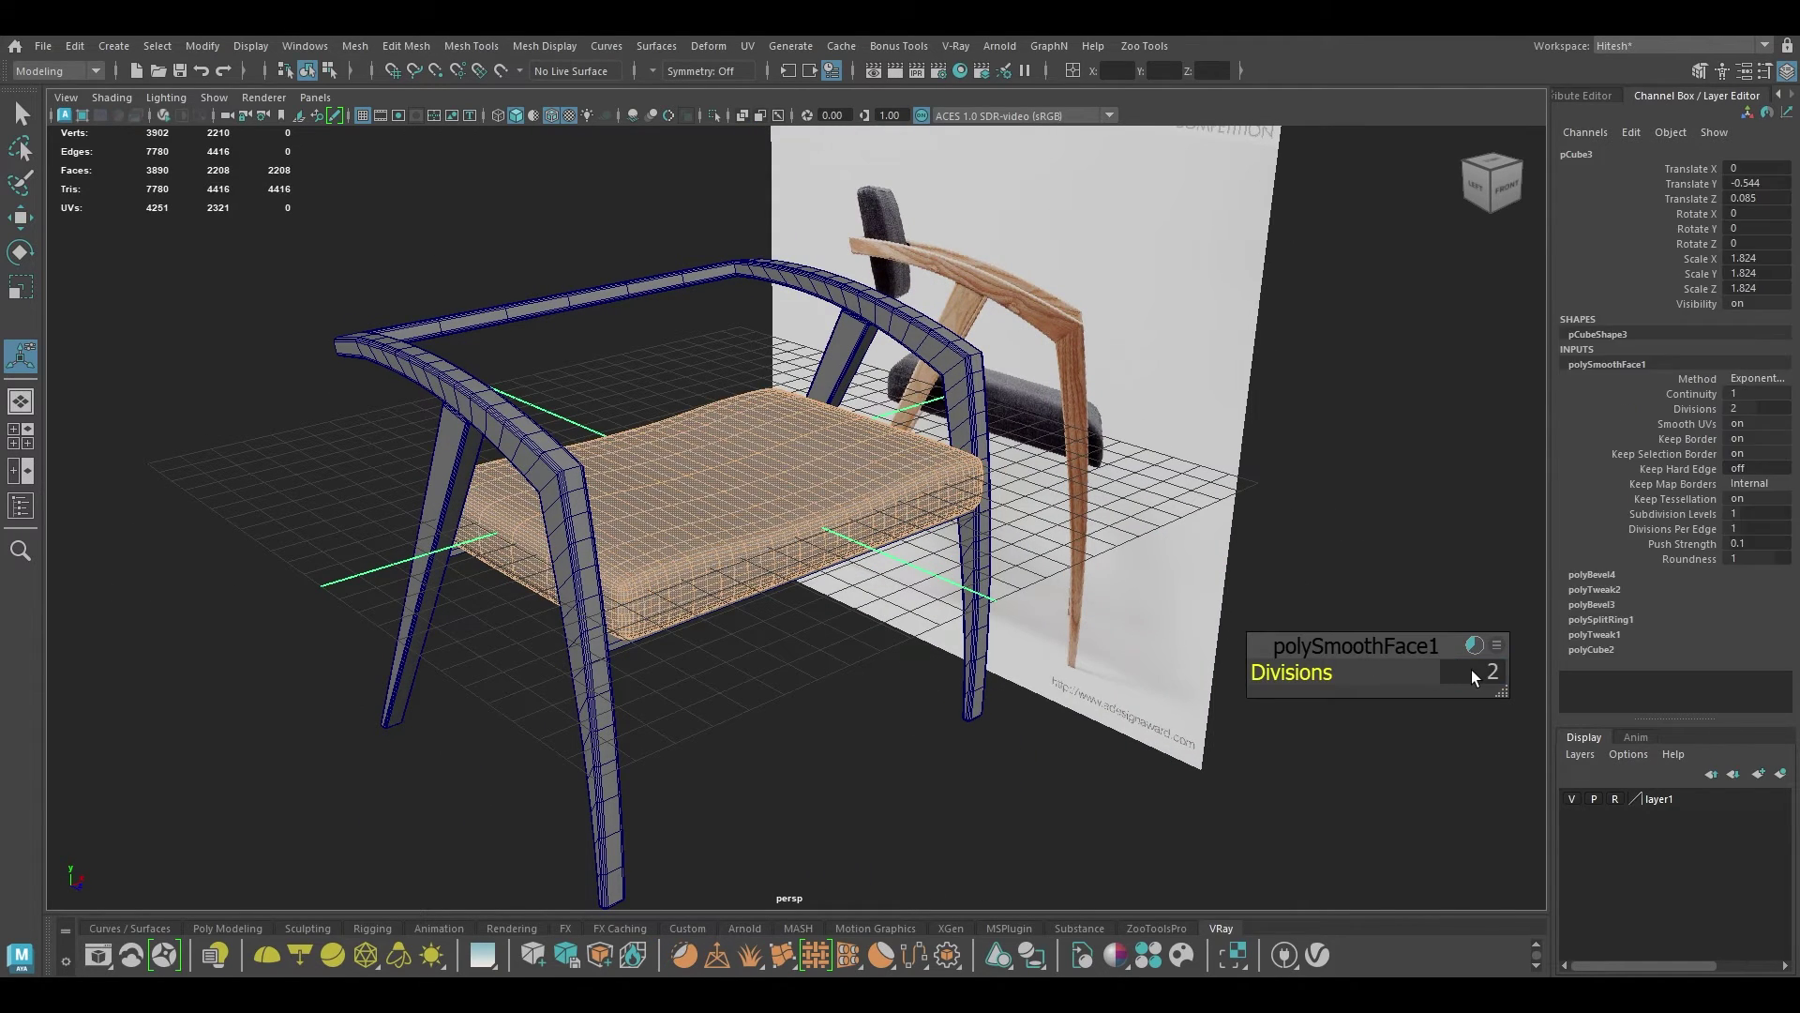
{"action": "key", "text": "w"}
{"action": "left_click", "coordinate": [796, 740]}
{"action": "left_click_drag", "start_coordinate": [796, 740], "coordinate": [724, 733], "text": "alt"}
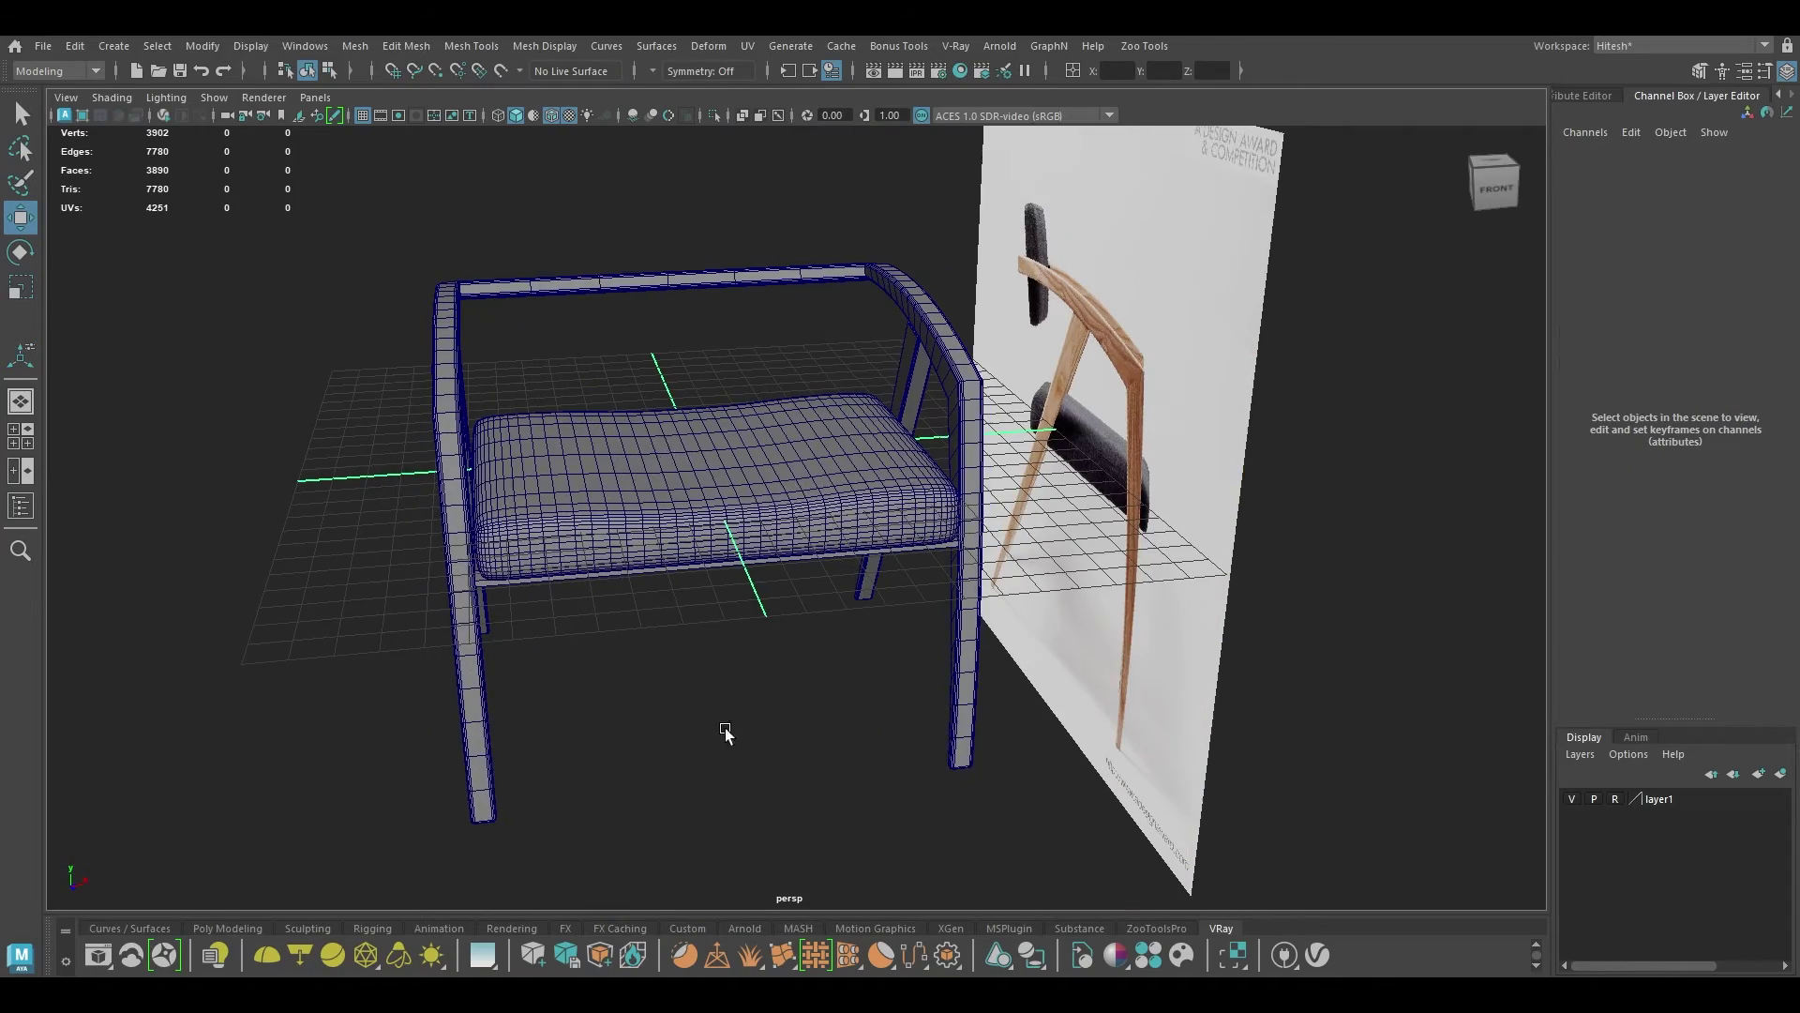
Step: Hide the wireframe on shaded surfaces and activate the Sculpt tool on the cushion with Strength 0.5 and Size 1
{"action": "left_click", "coordinate": [555, 120]}
{"action": "mouse_move", "coordinate": [806, 281]}
{"action": "left_mouse_down", "text": "alt"}
{"action": "mouse_move", "coordinate": [856, 354]}
{"action": "mouse_move", "coordinate": [807, 403]}
{"action": "mouse_move", "coordinate": [847, 347]}
{"action": "mouse_move", "coordinate": [728, 366]}
{"action": "mouse_move", "coordinate": [823, 485]}
{"action": "mouse_move", "coordinate": [888, 478]}
{"action": "mouse_move", "coordinate": [606, 413]}
{"action": "left_mouse_up", "text": "alt"}
{"action": "left_click", "coordinate": [727, 365]}
{"action": "left_click", "coordinate": [307, 929]}
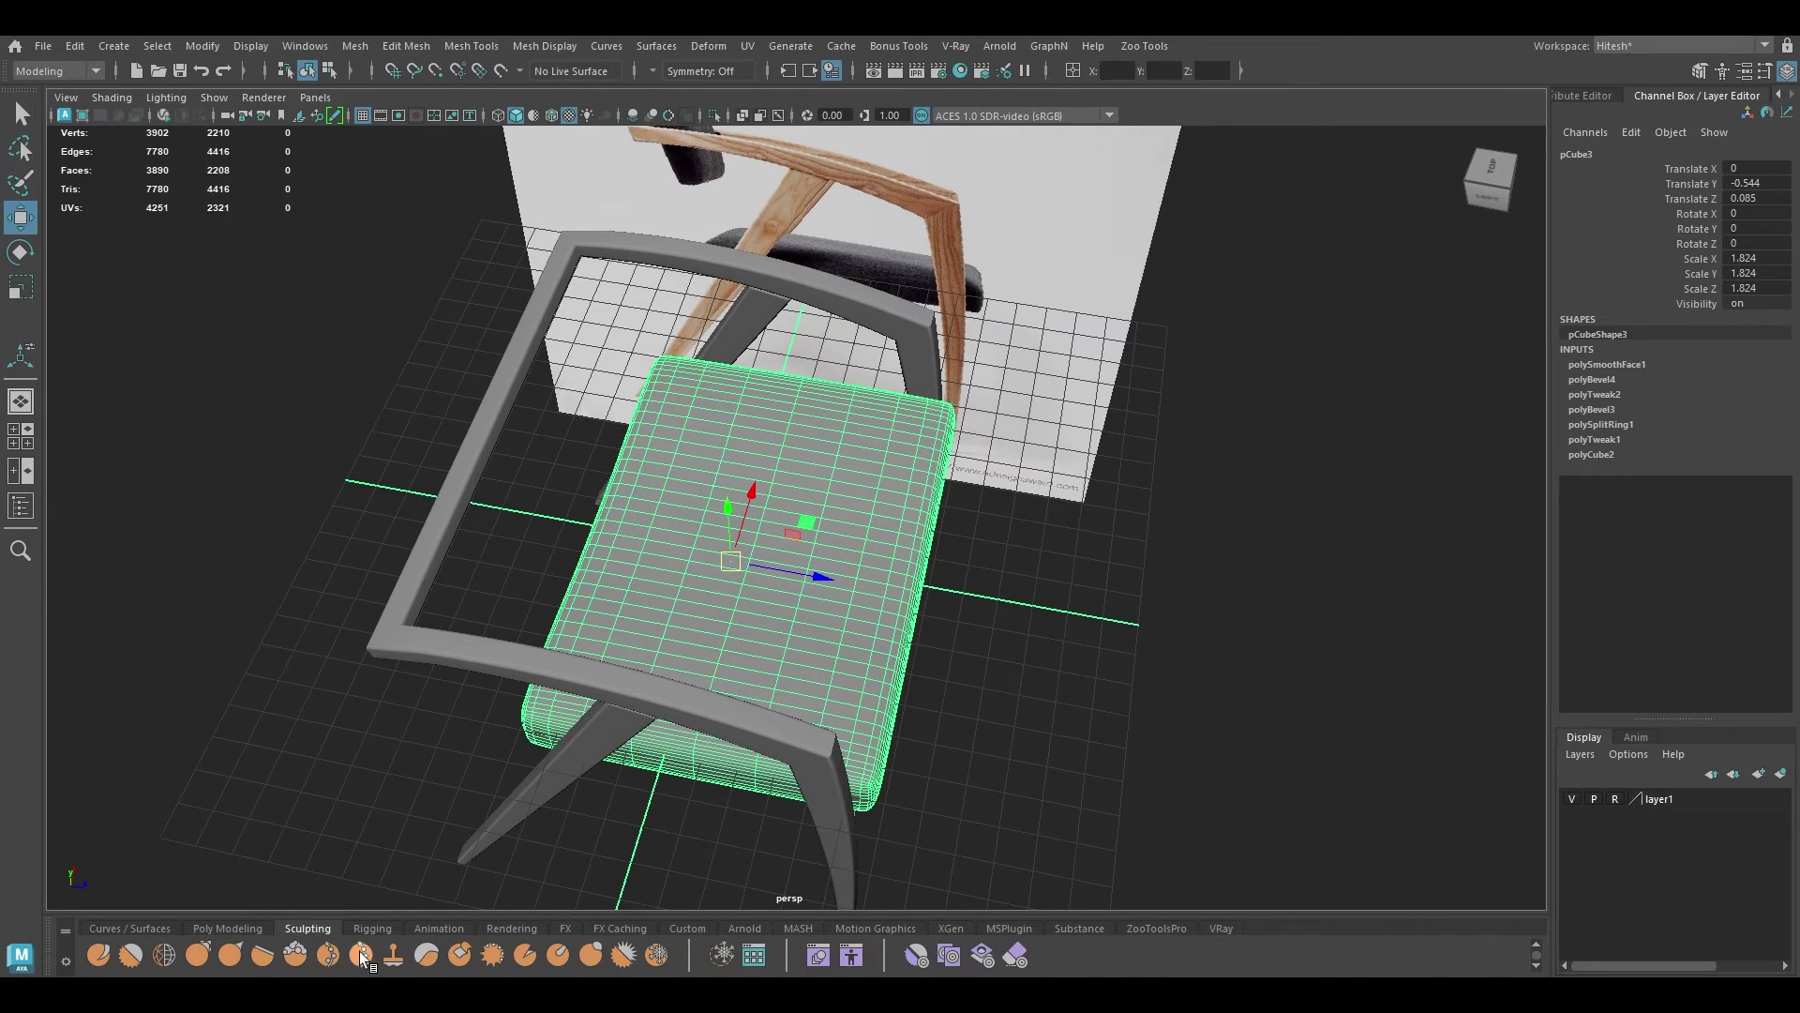
{"action": "left_click", "coordinate": [130, 955]}
{"action": "mouse_move", "coordinate": [703, 474]}
{"action": "left_mouse_down", "text": "alt"}
{"action": "mouse_move", "coordinate": [743, 435]}
{"action": "mouse_move", "coordinate": [743, 482]}
{"action": "mouse_move", "coordinate": [749, 386]}
{"action": "left_mouse_up", "text": "alt"}
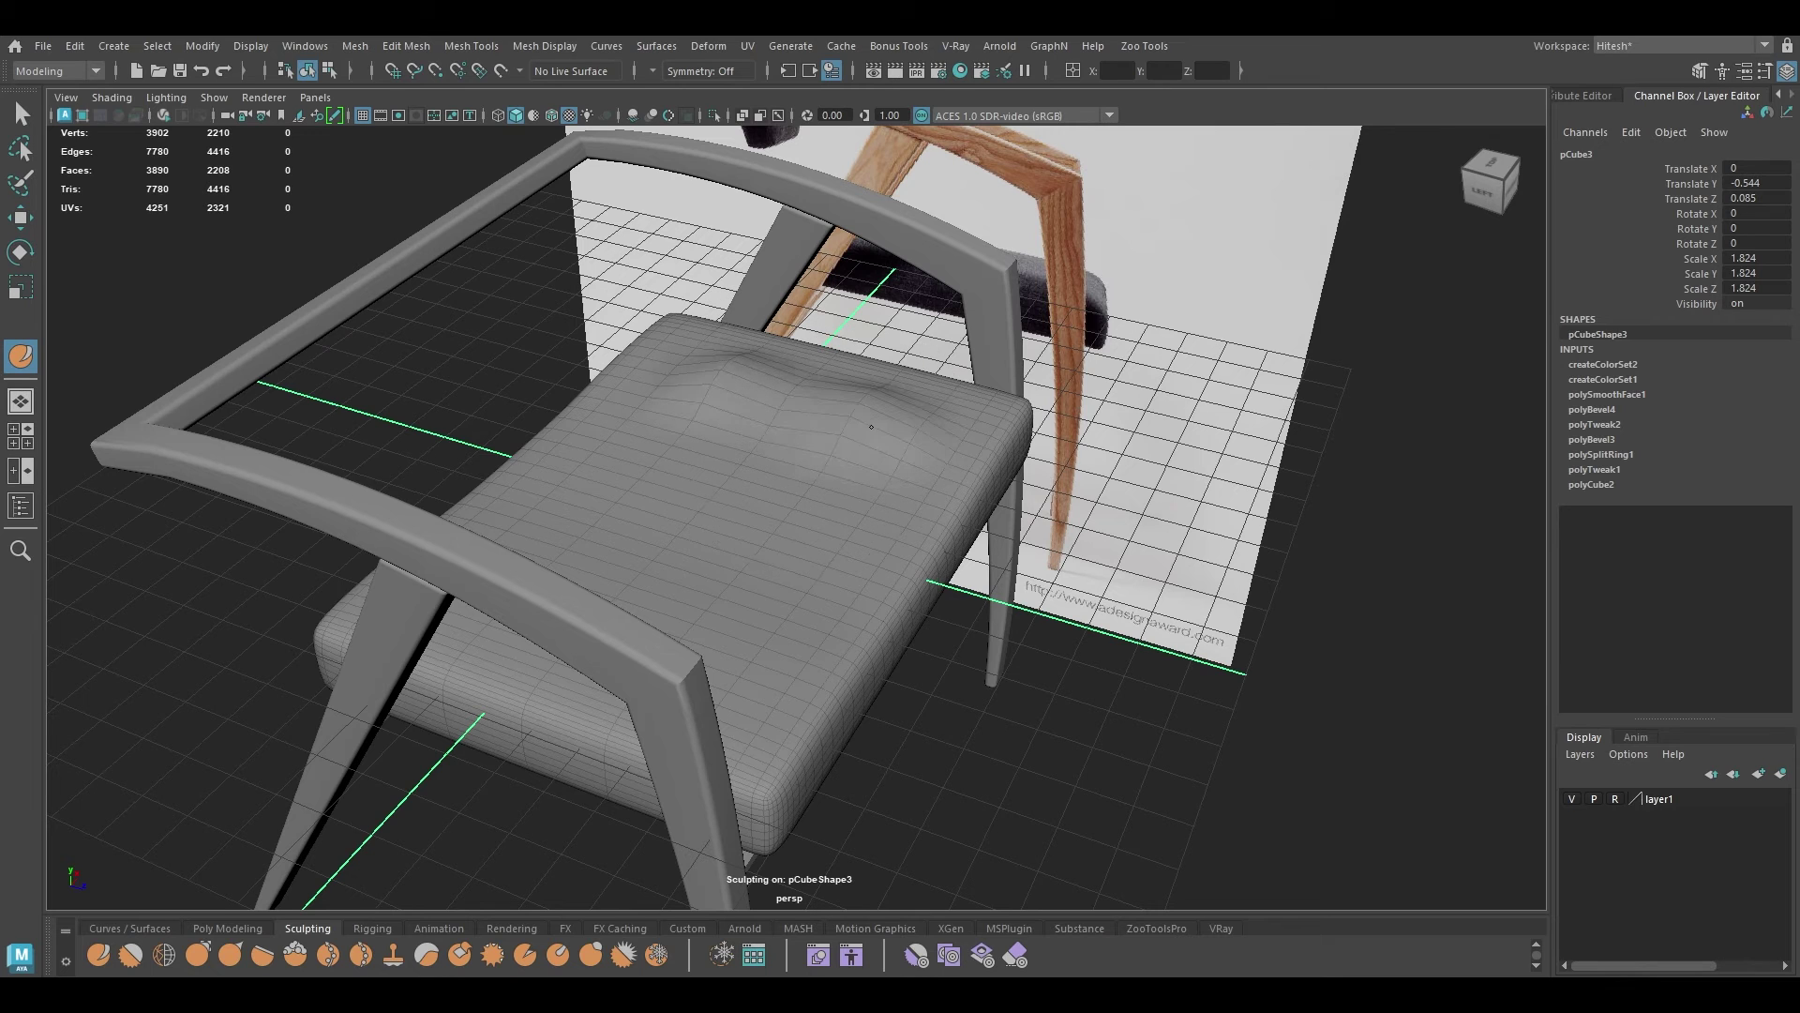
{"action": "double_click", "coordinate": [21, 356]}
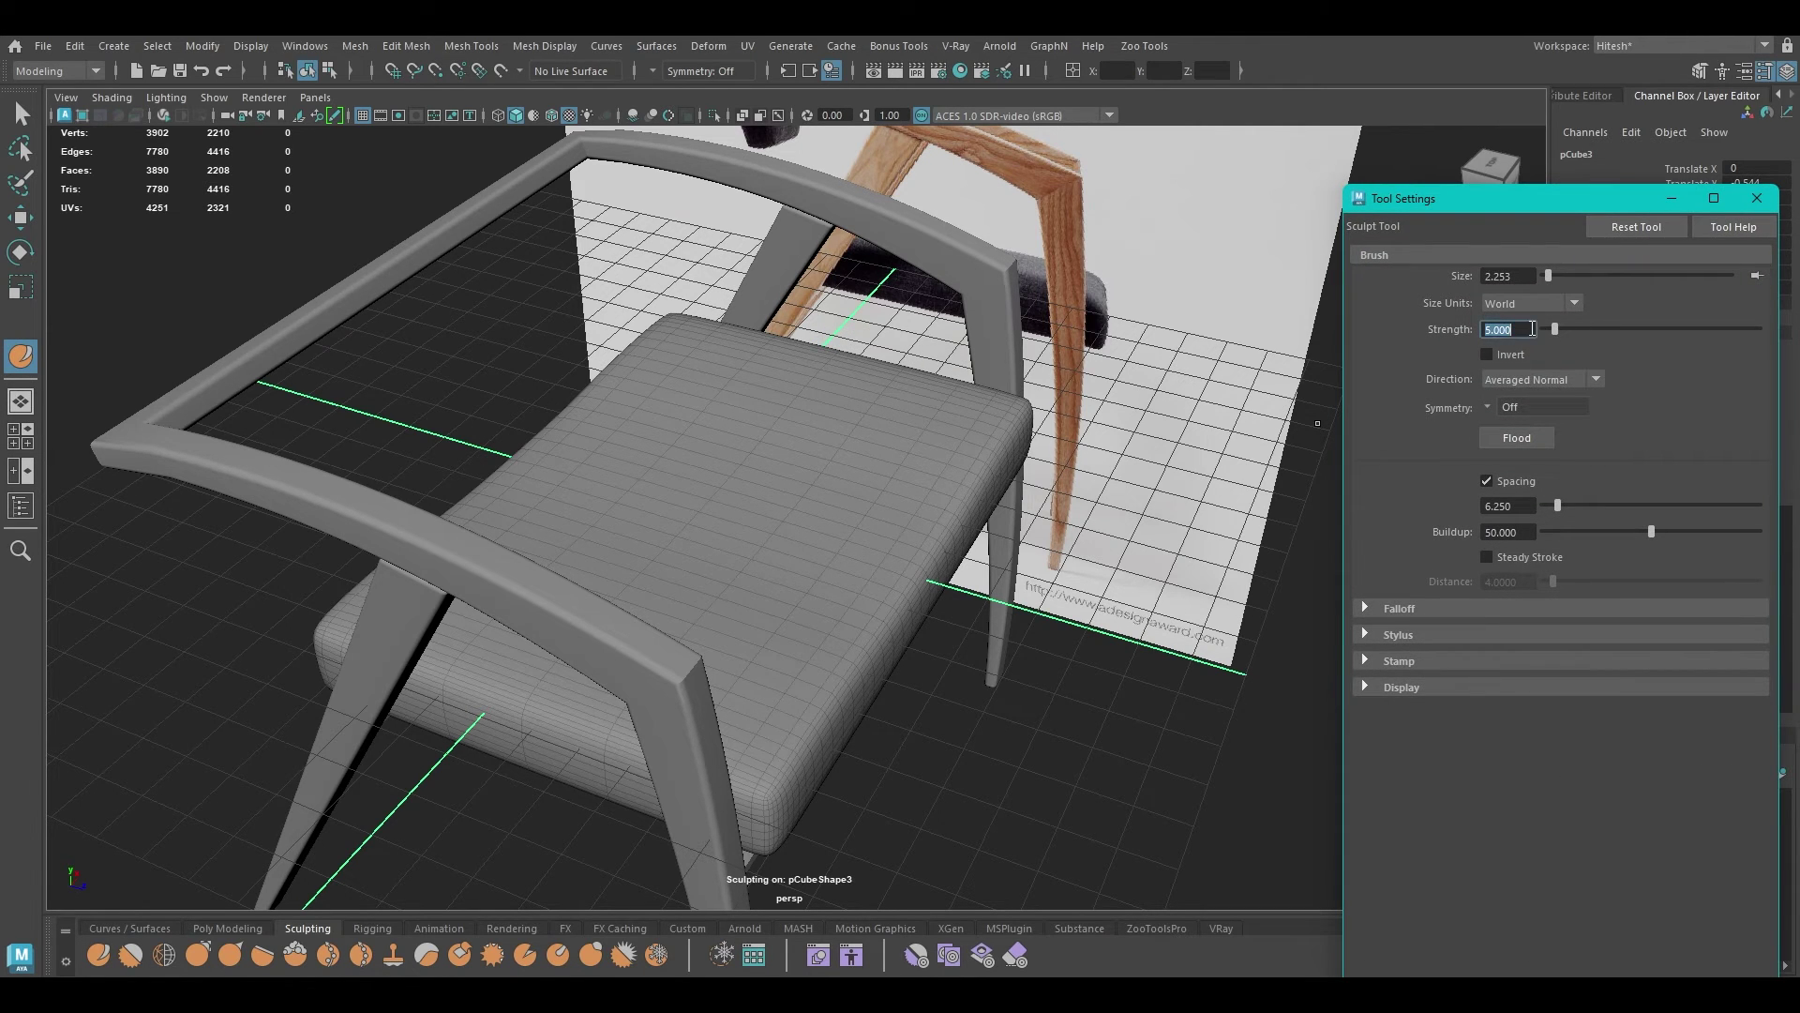
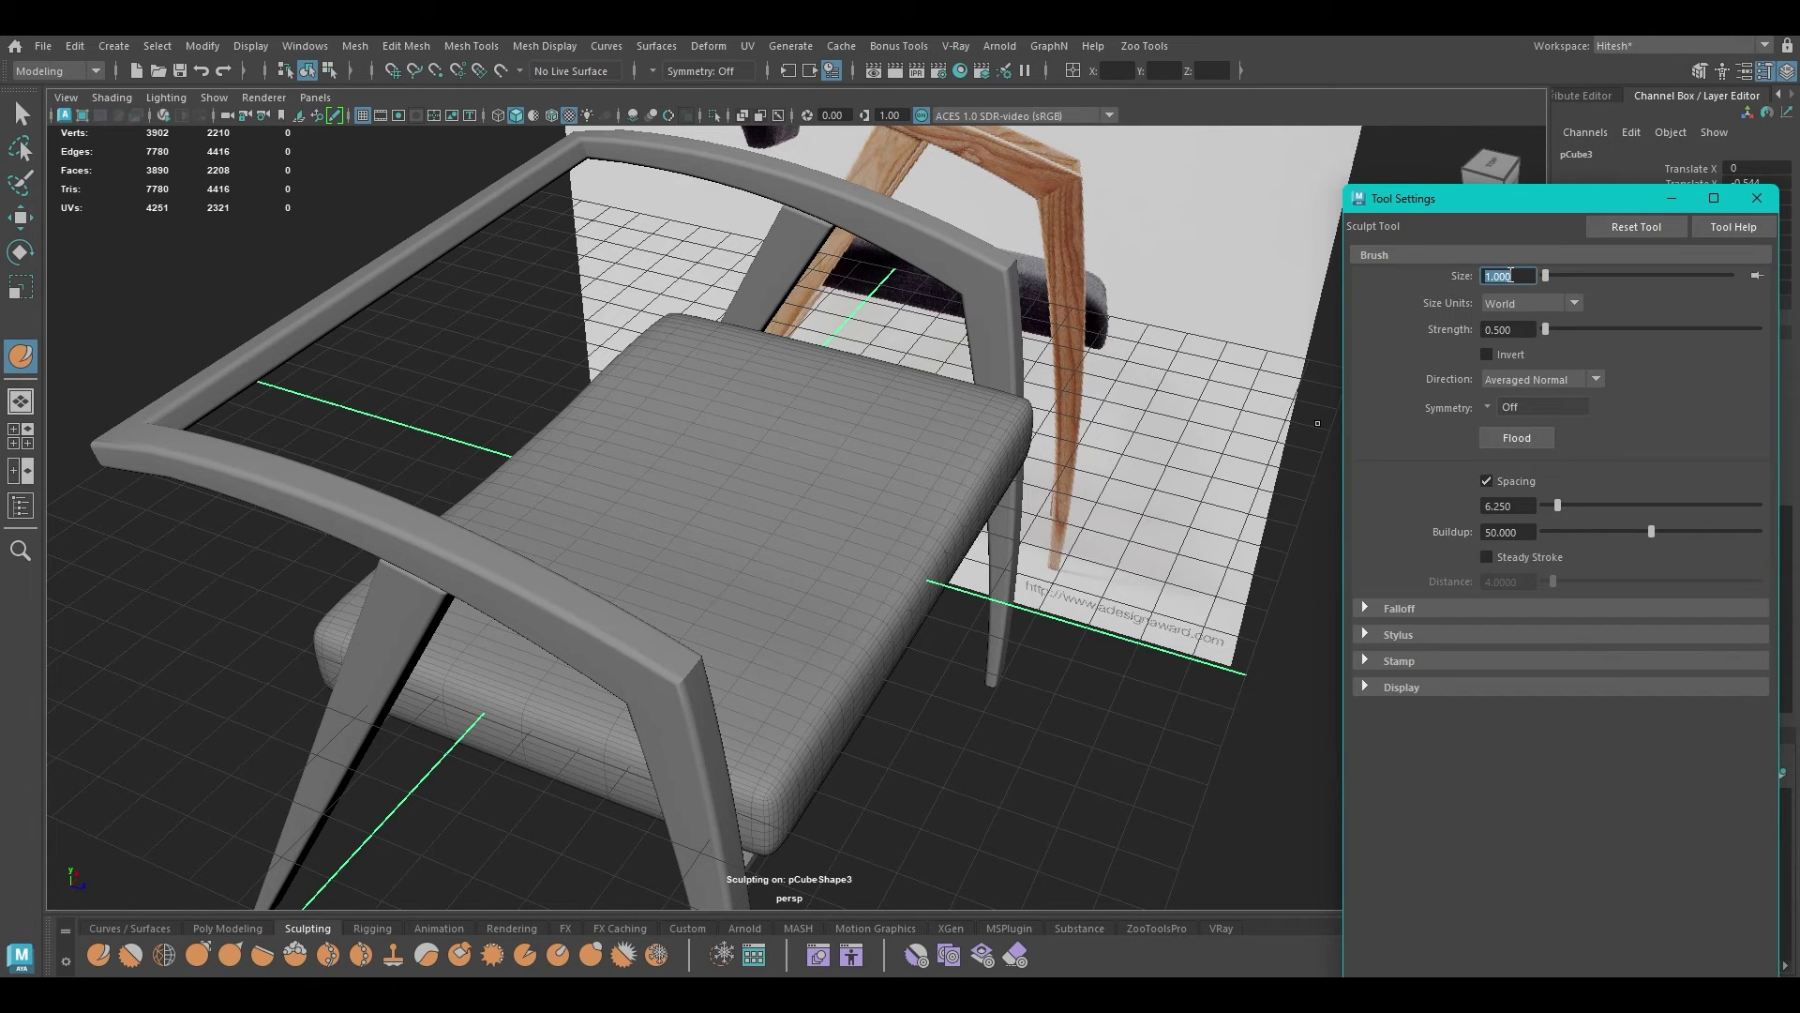
Step: Sculpt soft, uneven bulges over the cushion's top, front, sides and back, and return to the Move tool
{"action": "mouse_move", "coordinate": [924, 422]}
{"action": "left_mouse_down", "text": "alt"}
{"action": "mouse_move", "coordinate": [764, 515]}
{"action": "mouse_move", "coordinate": [437, 403]}
{"action": "left_mouse_up", "text": "alt"}
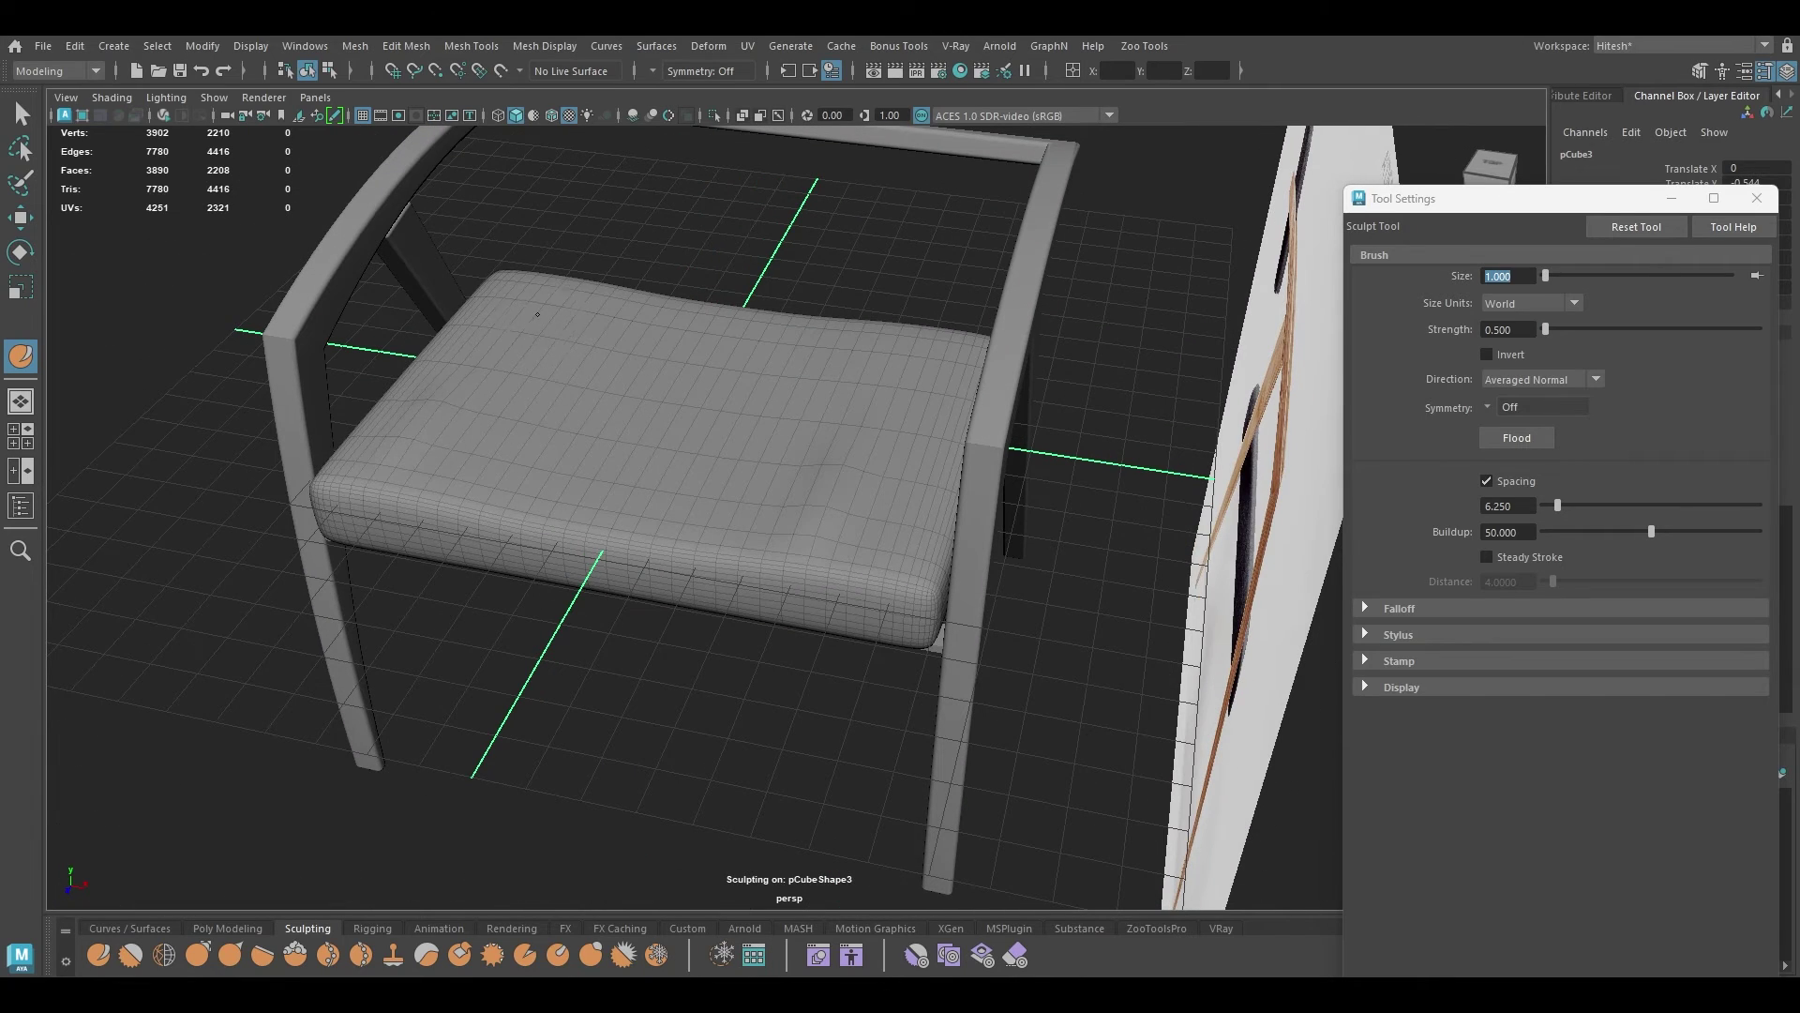
{"action": "mouse_move", "coordinate": [671, 414]}
{"action": "left_mouse_down", "text": "alt"}
{"action": "mouse_move", "coordinate": [815, 366]}
{"action": "mouse_move", "coordinate": [986, 482]}
{"action": "left_mouse_up", "text": "alt"}
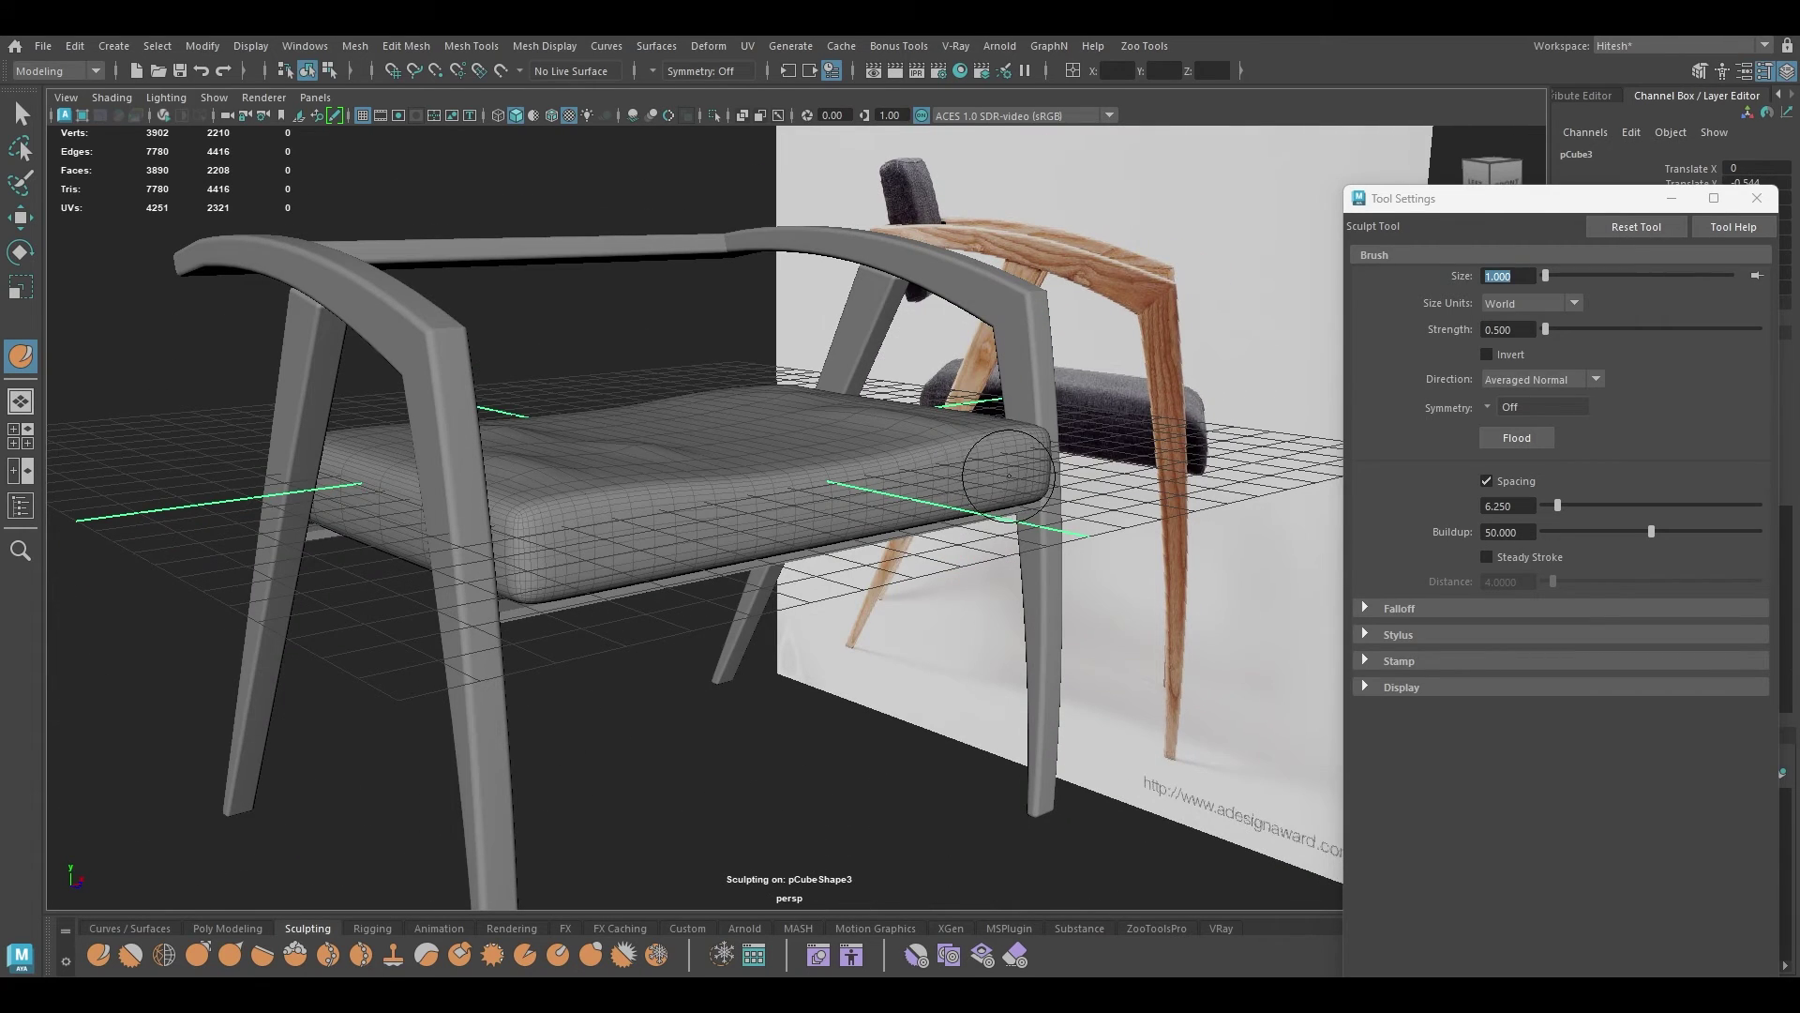
{"action": "left_click_drag", "start_coordinate": [566, 530], "coordinate": [557, 538], "text": "alt"}
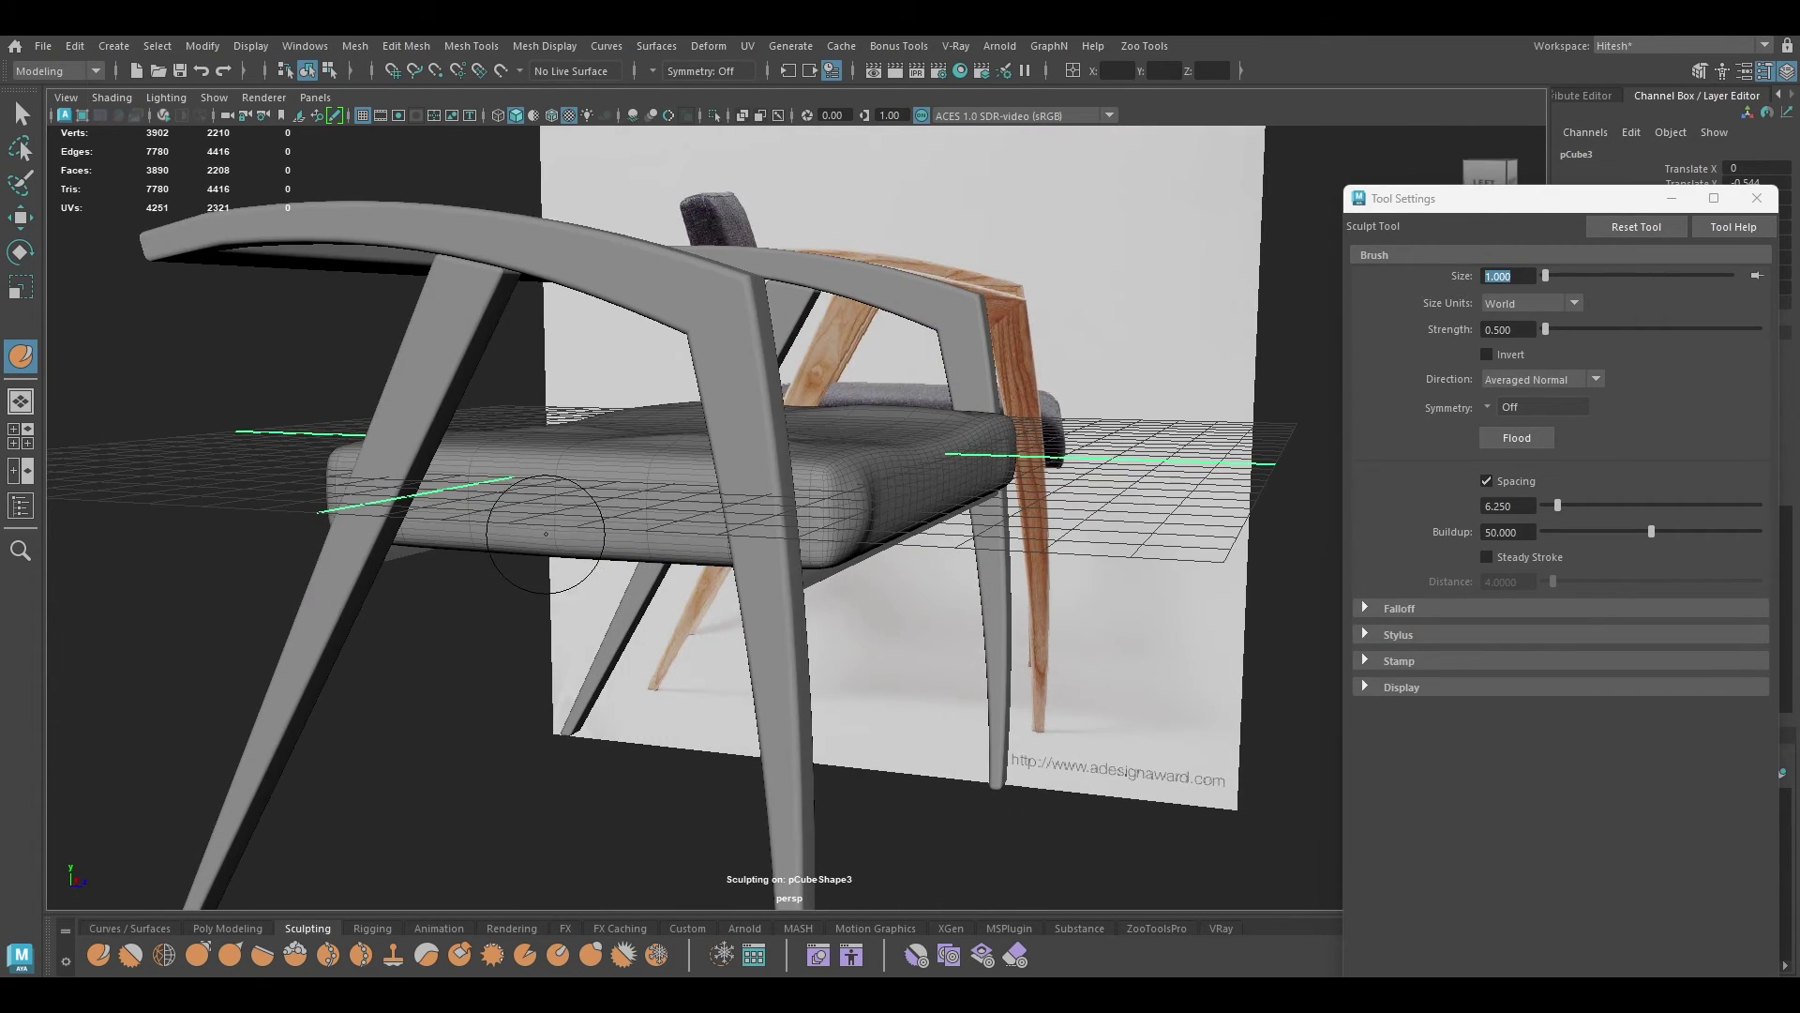
{"action": "mouse_move", "coordinate": [622, 470]}
{"action": "left_mouse_down", "text": "alt"}
{"action": "mouse_move", "coordinate": [631, 514]}
{"action": "mouse_move", "coordinate": [557, 415]}
{"action": "mouse_move", "coordinate": [831, 502]}
{"action": "left_mouse_up", "text": "alt"}
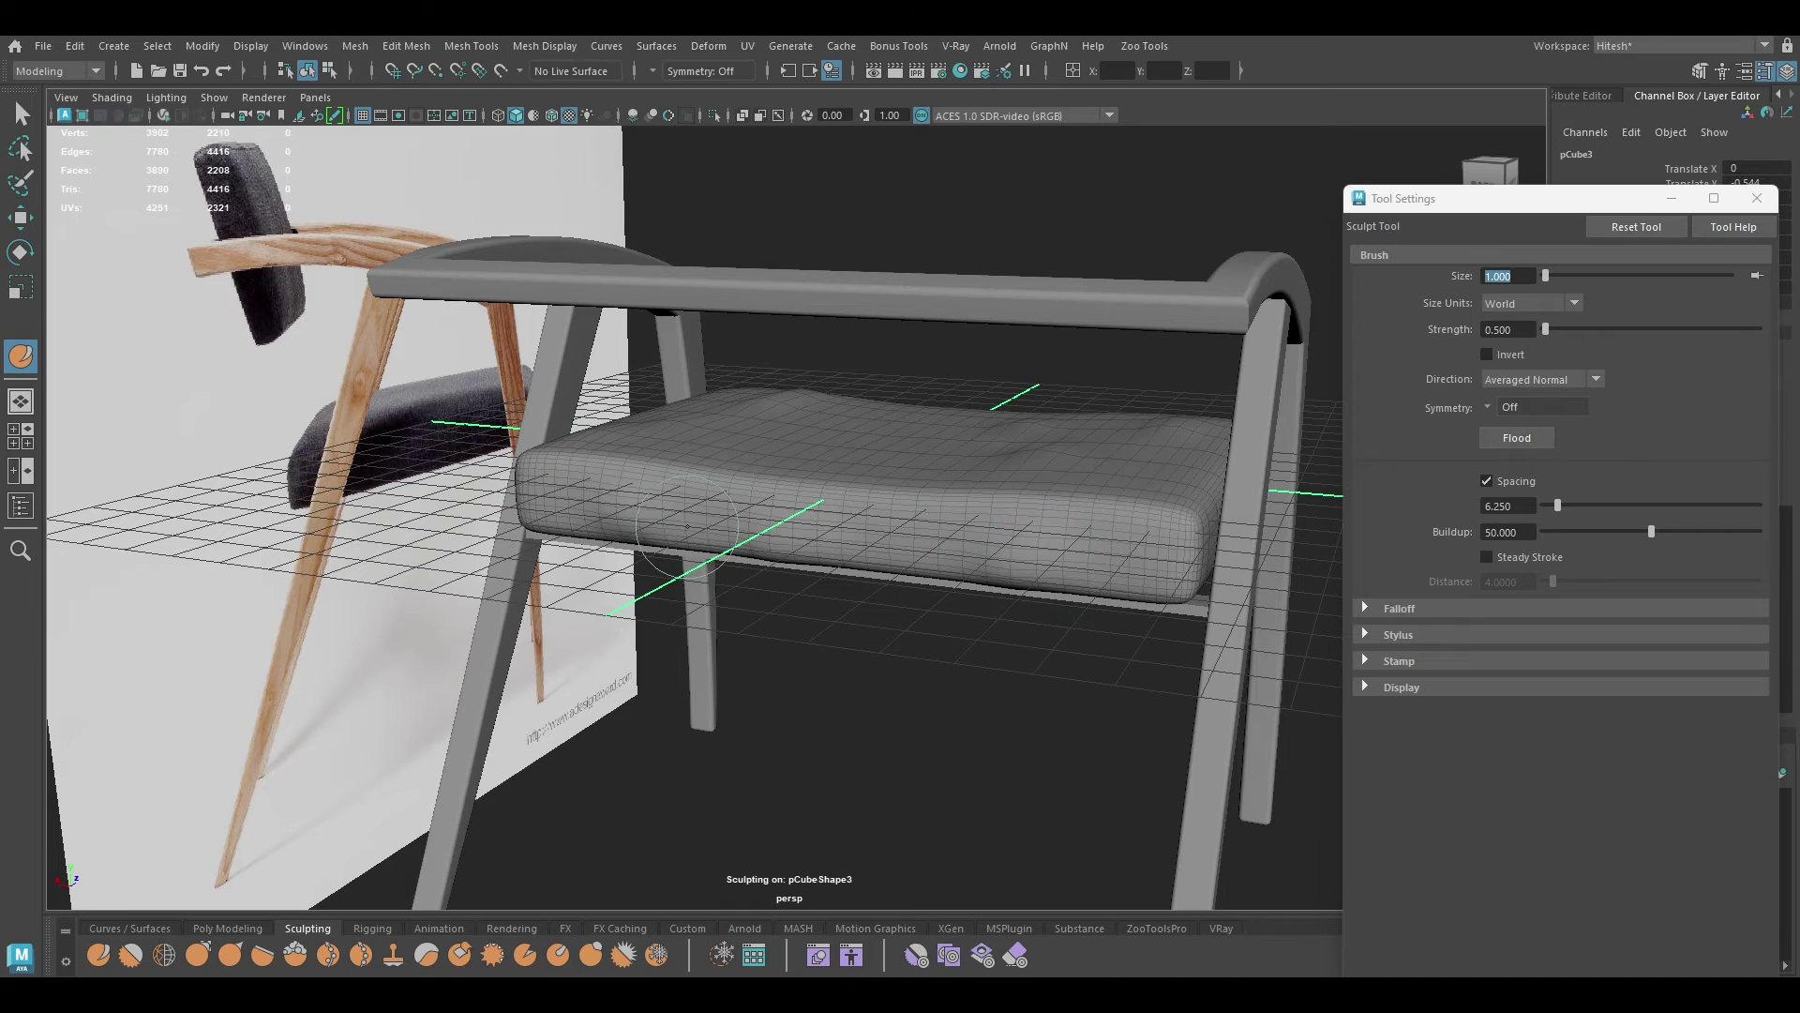
{"action": "mouse_move", "coordinate": [638, 530]}
{"action": "left_mouse_down", "text": "alt"}
{"action": "mouse_move", "coordinate": [722, 485]}
{"action": "mouse_move", "coordinate": [692, 503]}
{"action": "mouse_move", "coordinate": [857, 610]}
{"action": "left_mouse_up", "text": "alt"}
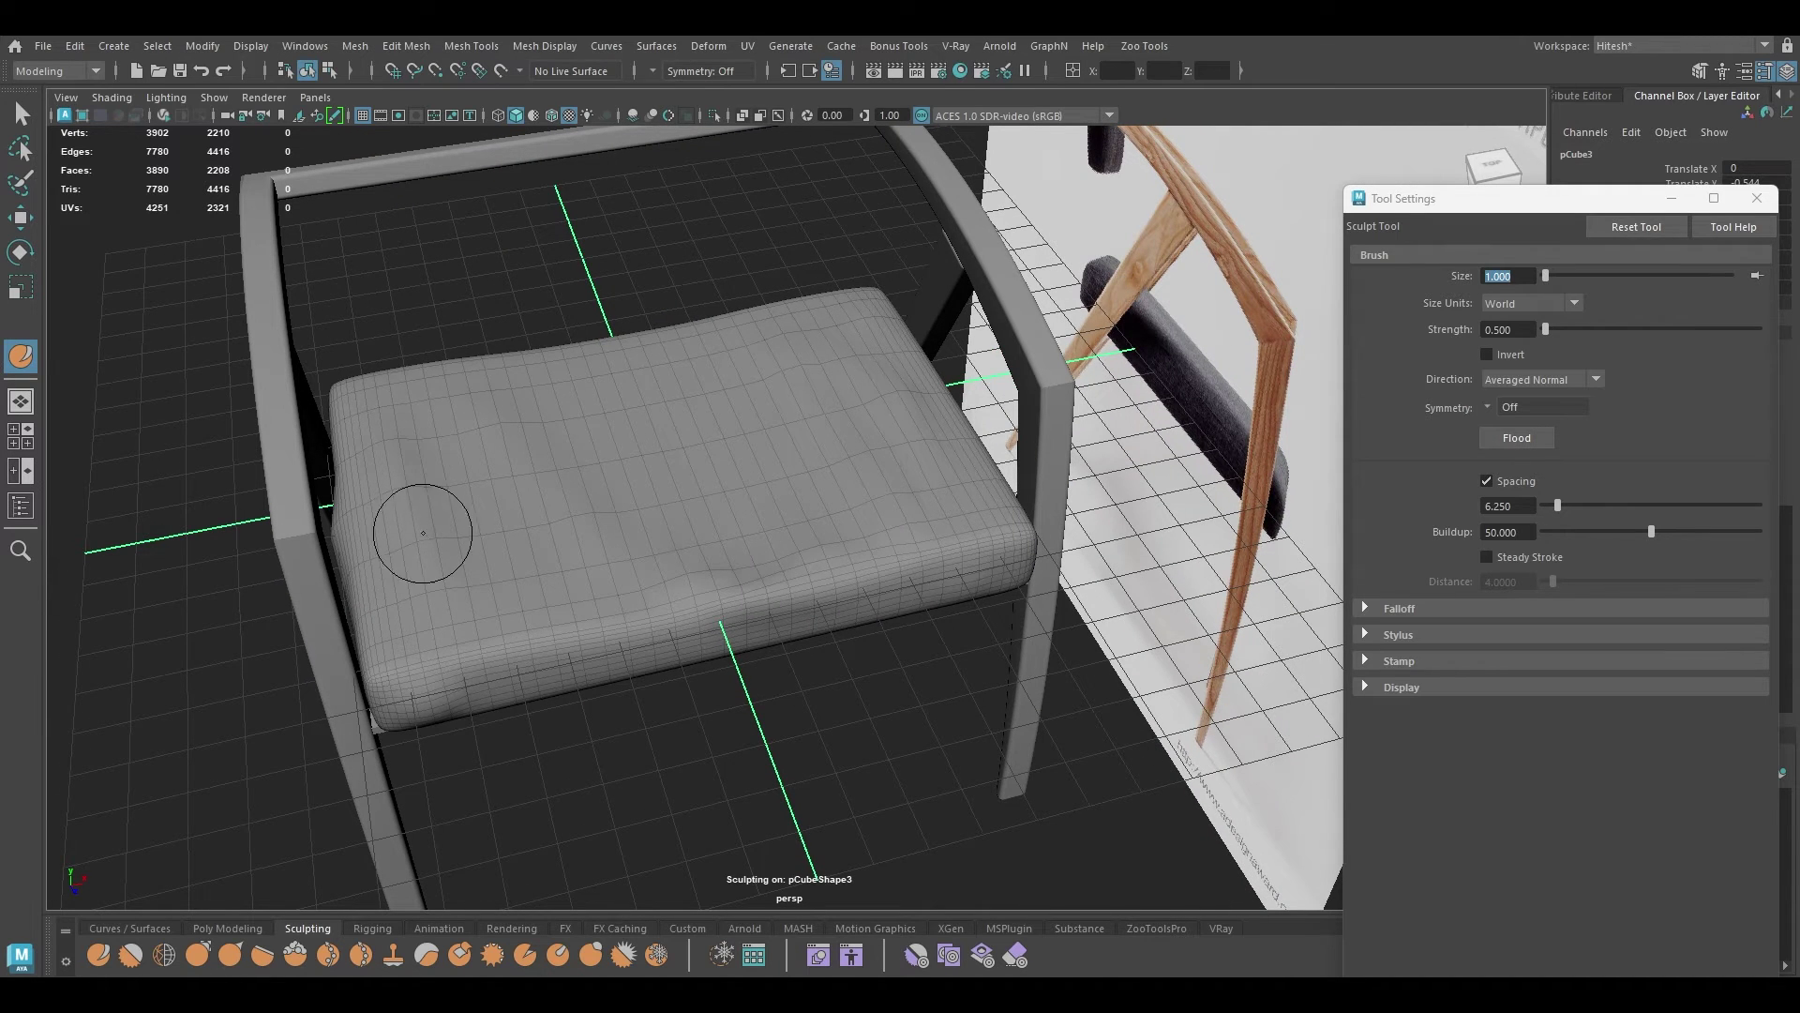
{"action": "mouse_move", "coordinate": [603, 531]}
{"action": "left_mouse_down", "text": "alt"}
{"action": "mouse_move", "coordinate": [534, 487]}
{"action": "mouse_move", "coordinate": [559, 489]}
{"action": "left_mouse_up", "text": "alt"}
{"action": "key", "text": "w"}
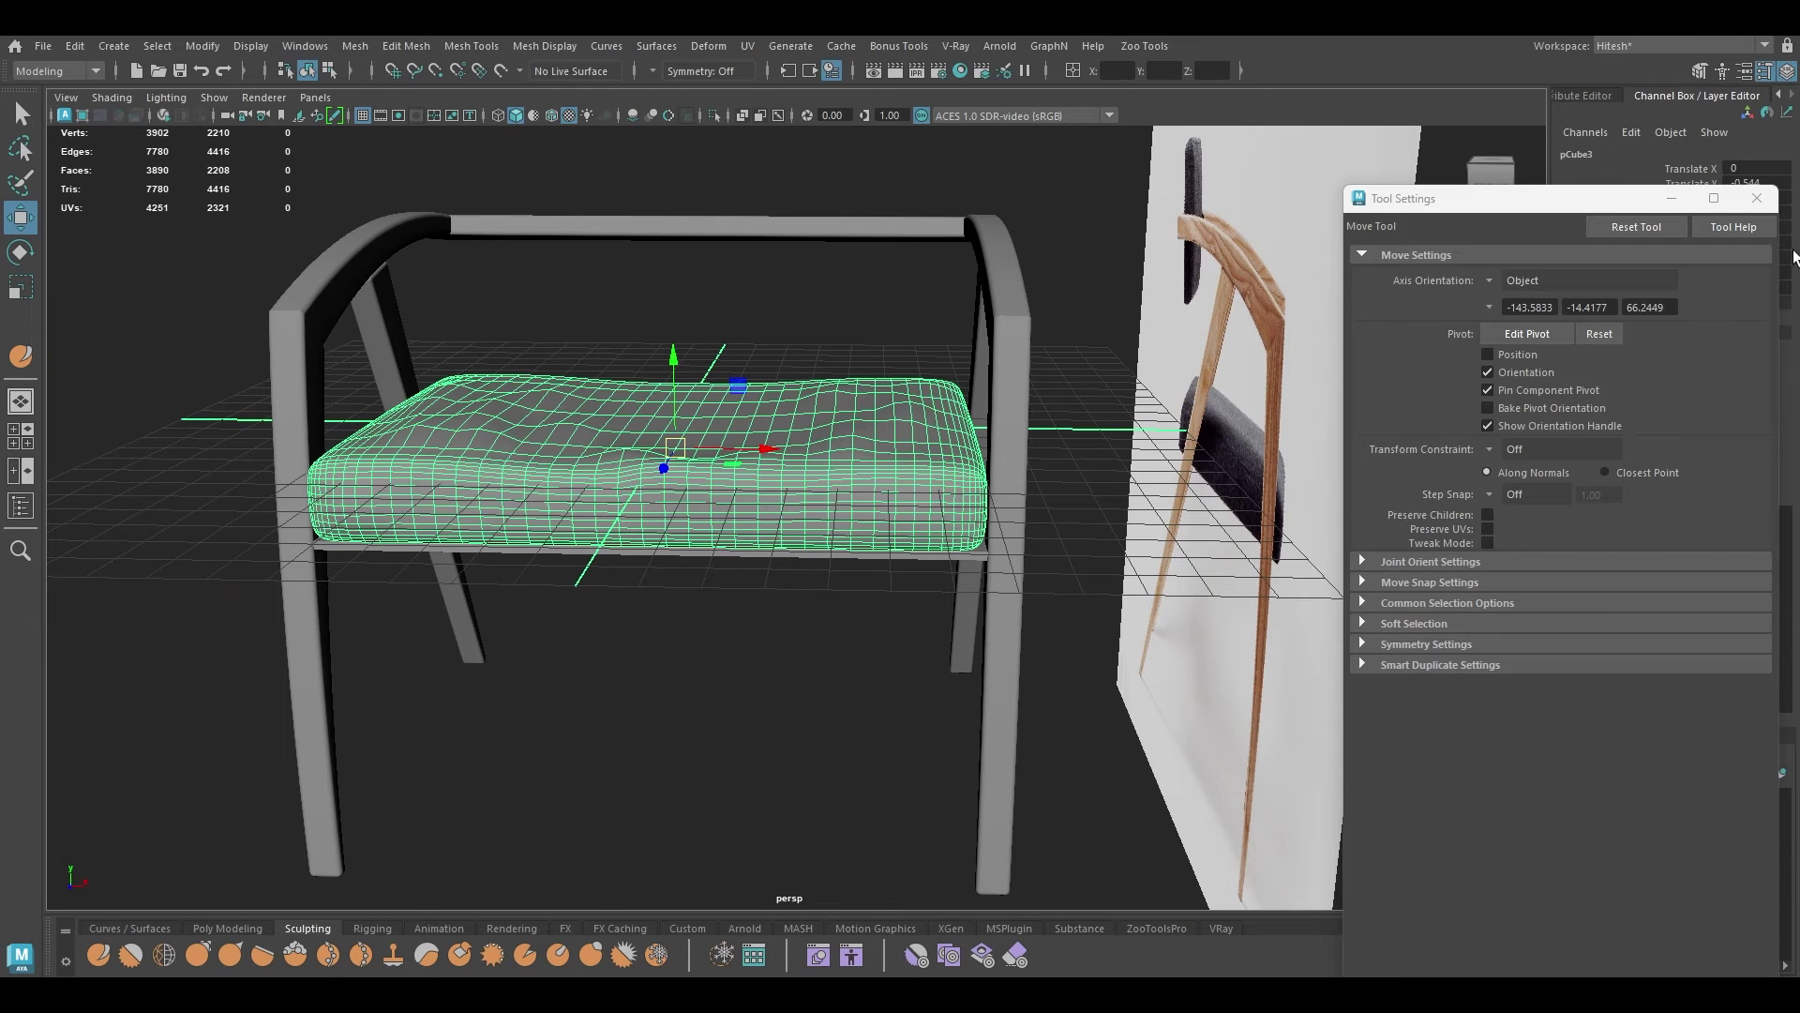
Step: Close the tool settings, display the seat cushion in smooth preview and deselect it
{"action": "left_click", "coordinate": [1756, 197]}
{"action": "left_click", "coordinate": [856, 703]}
{"action": "left_click", "coordinate": [797, 482]}
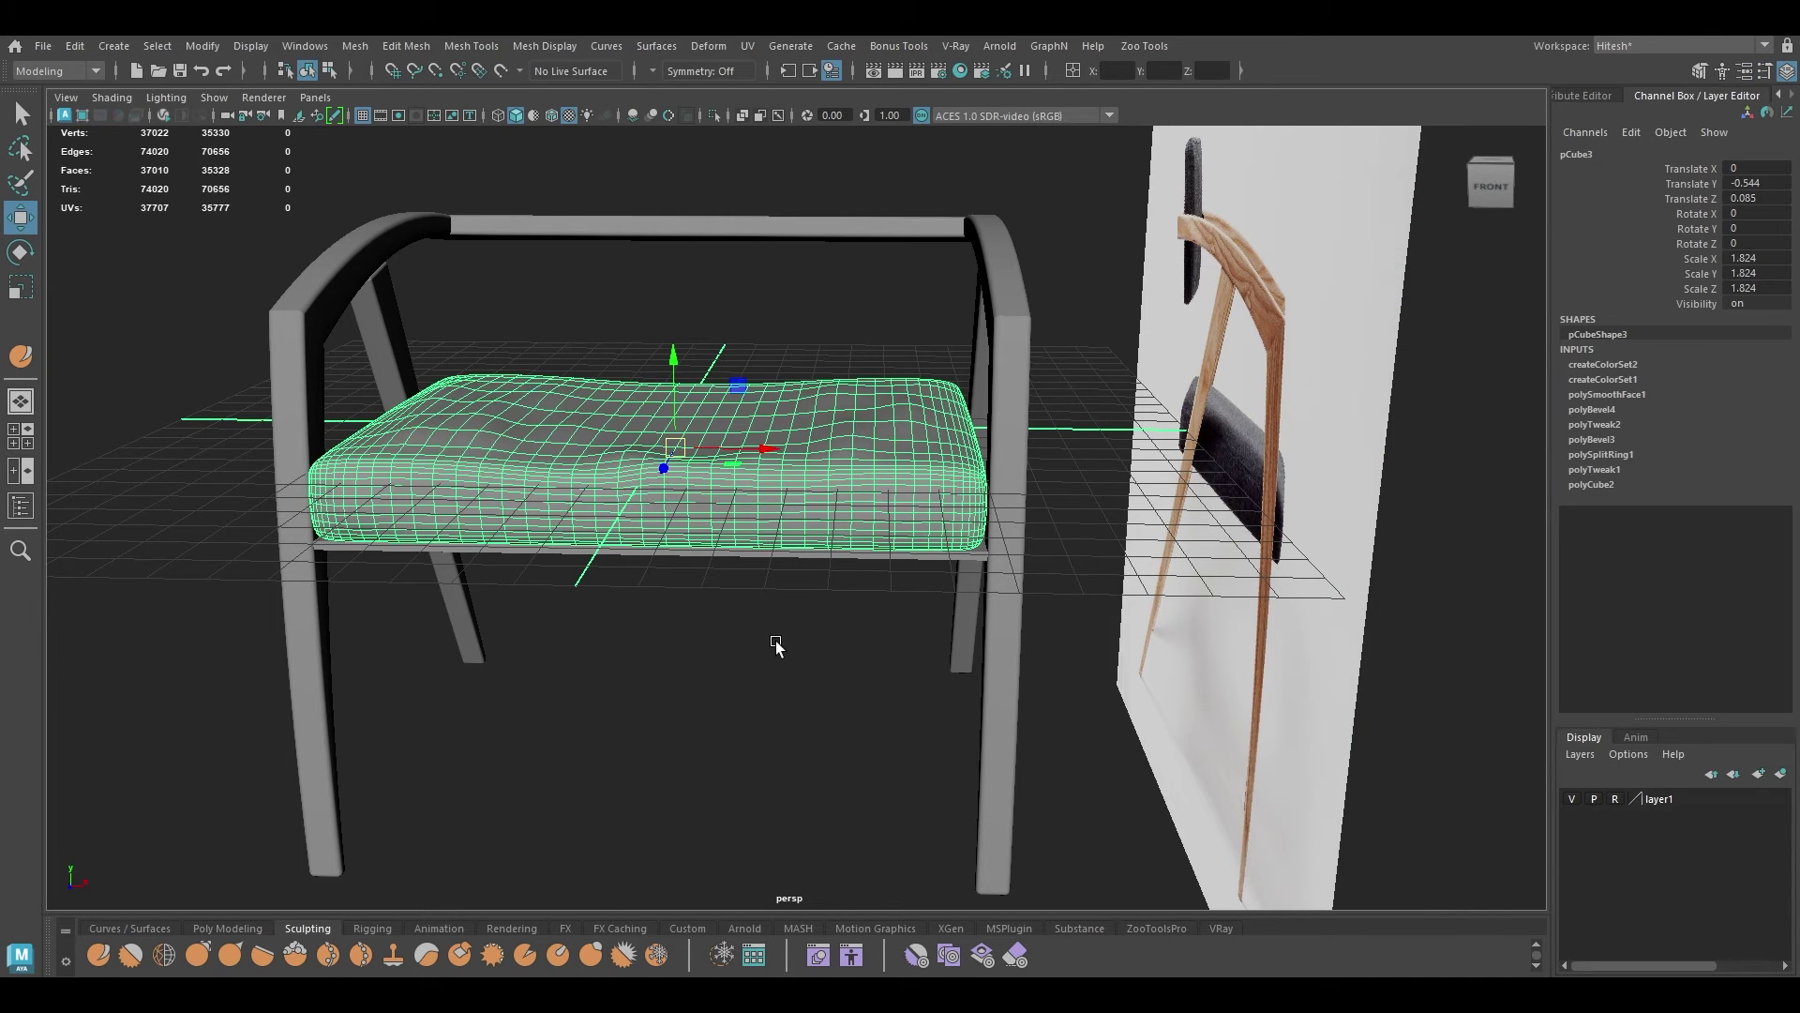
{"action": "left_click", "coordinate": [775, 645]}
Step: Create a polygon cube, move it onto the reference backrest in the side view and set its tilt to Rotate X -15
{"action": "left_click_drag", "start_coordinate": [776, 645], "coordinate": [685, 692], "text": "alt"}
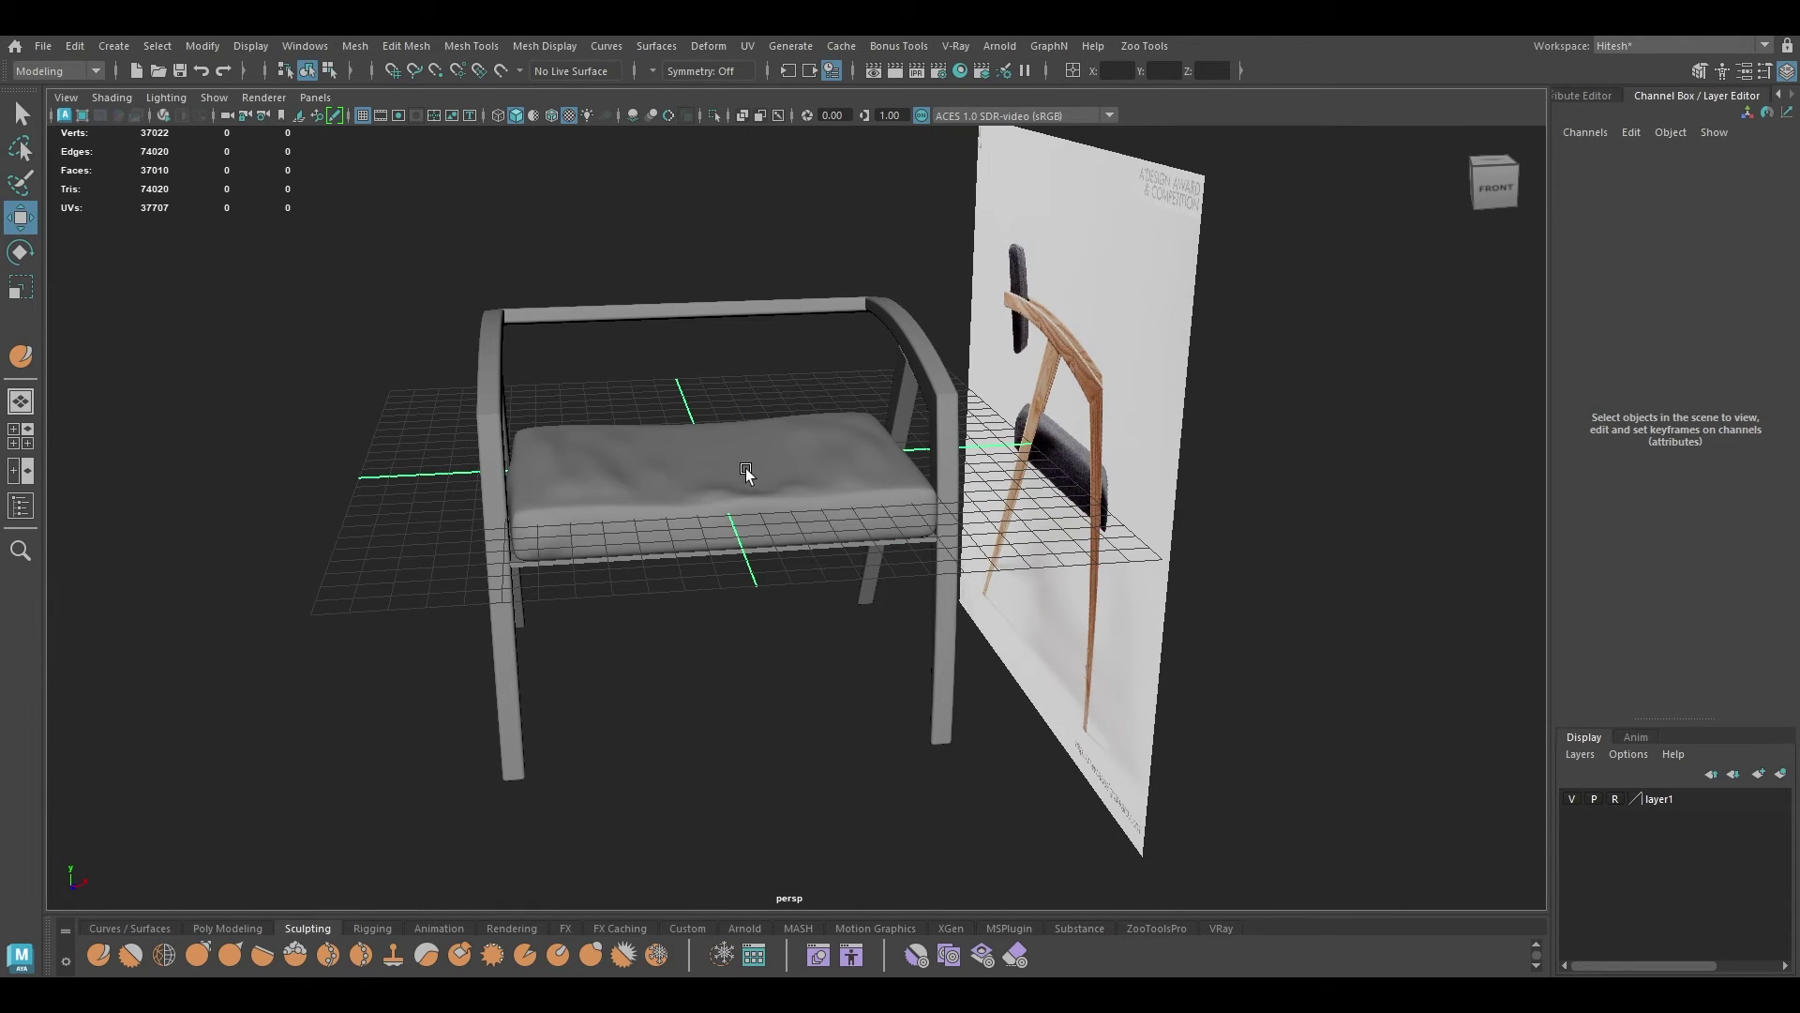
{"action": "left_click_drag", "start_coordinate": [868, 342], "coordinate": [526, 334], "text": "alt"}
{"action": "key", "text": "space"}
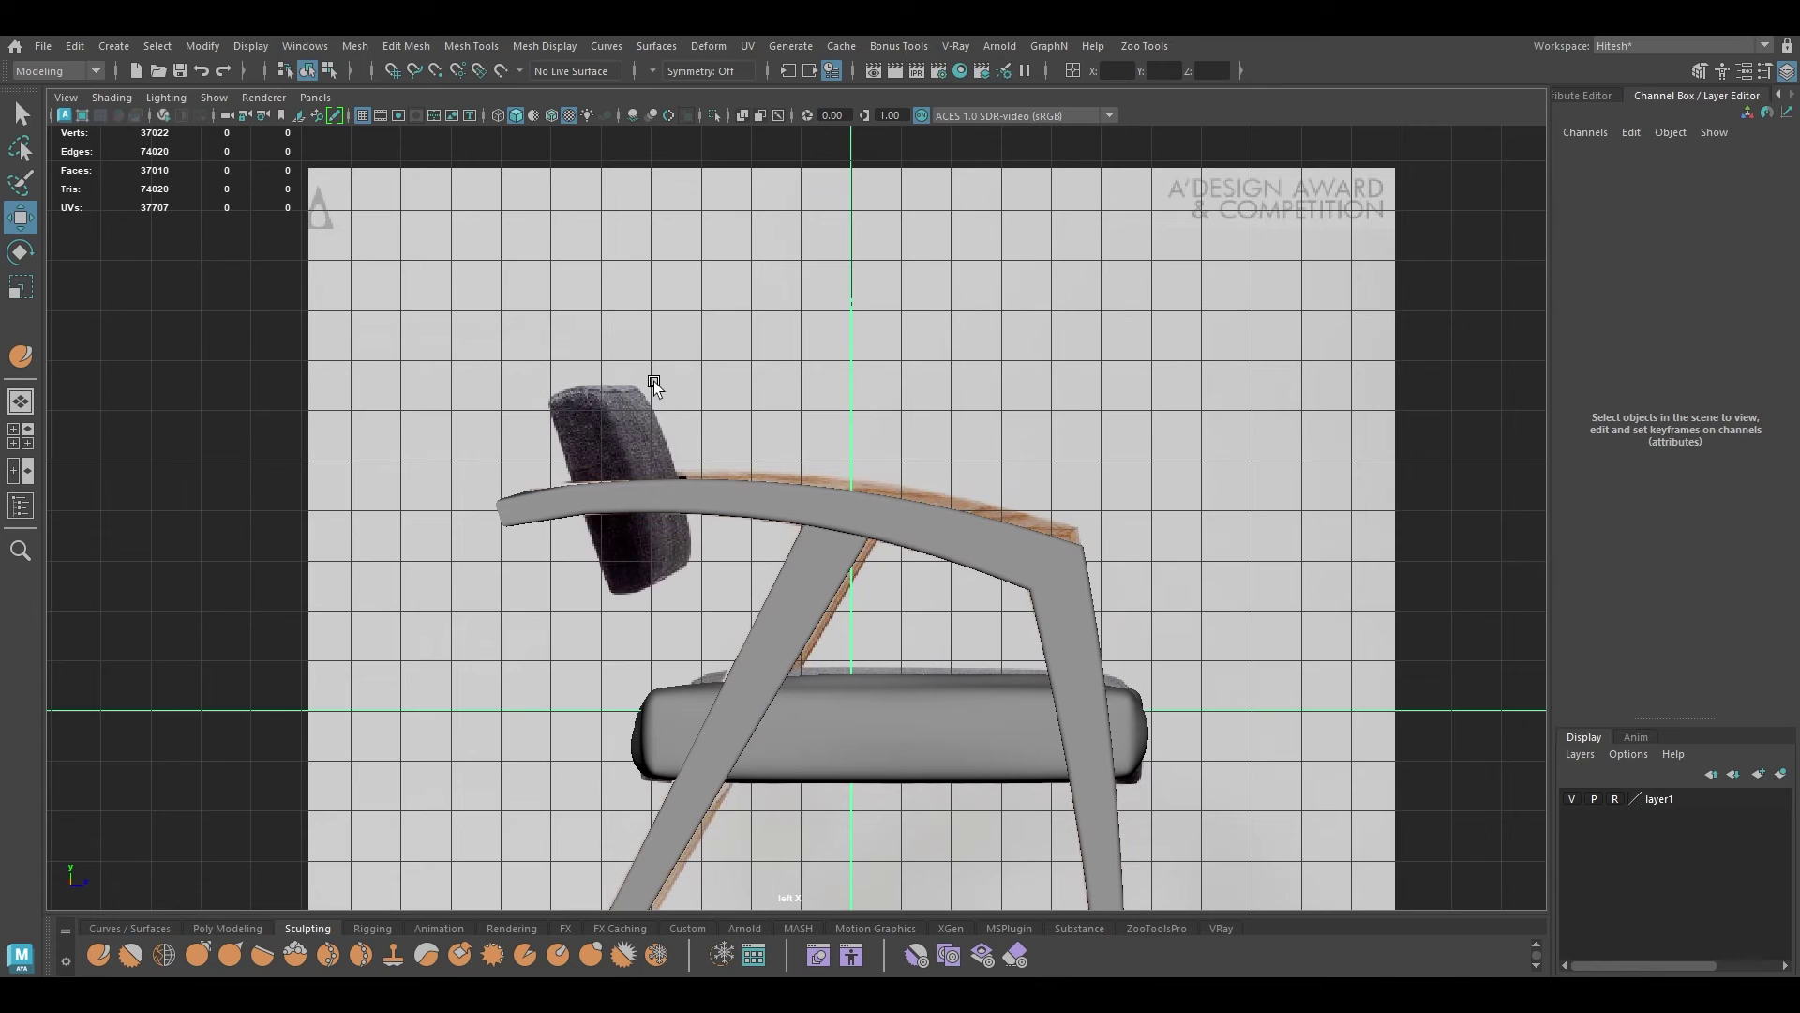
{"action": "right_click_drag", "start_coordinate": [655, 381], "coordinate": [644, 426], "text": "shift"}
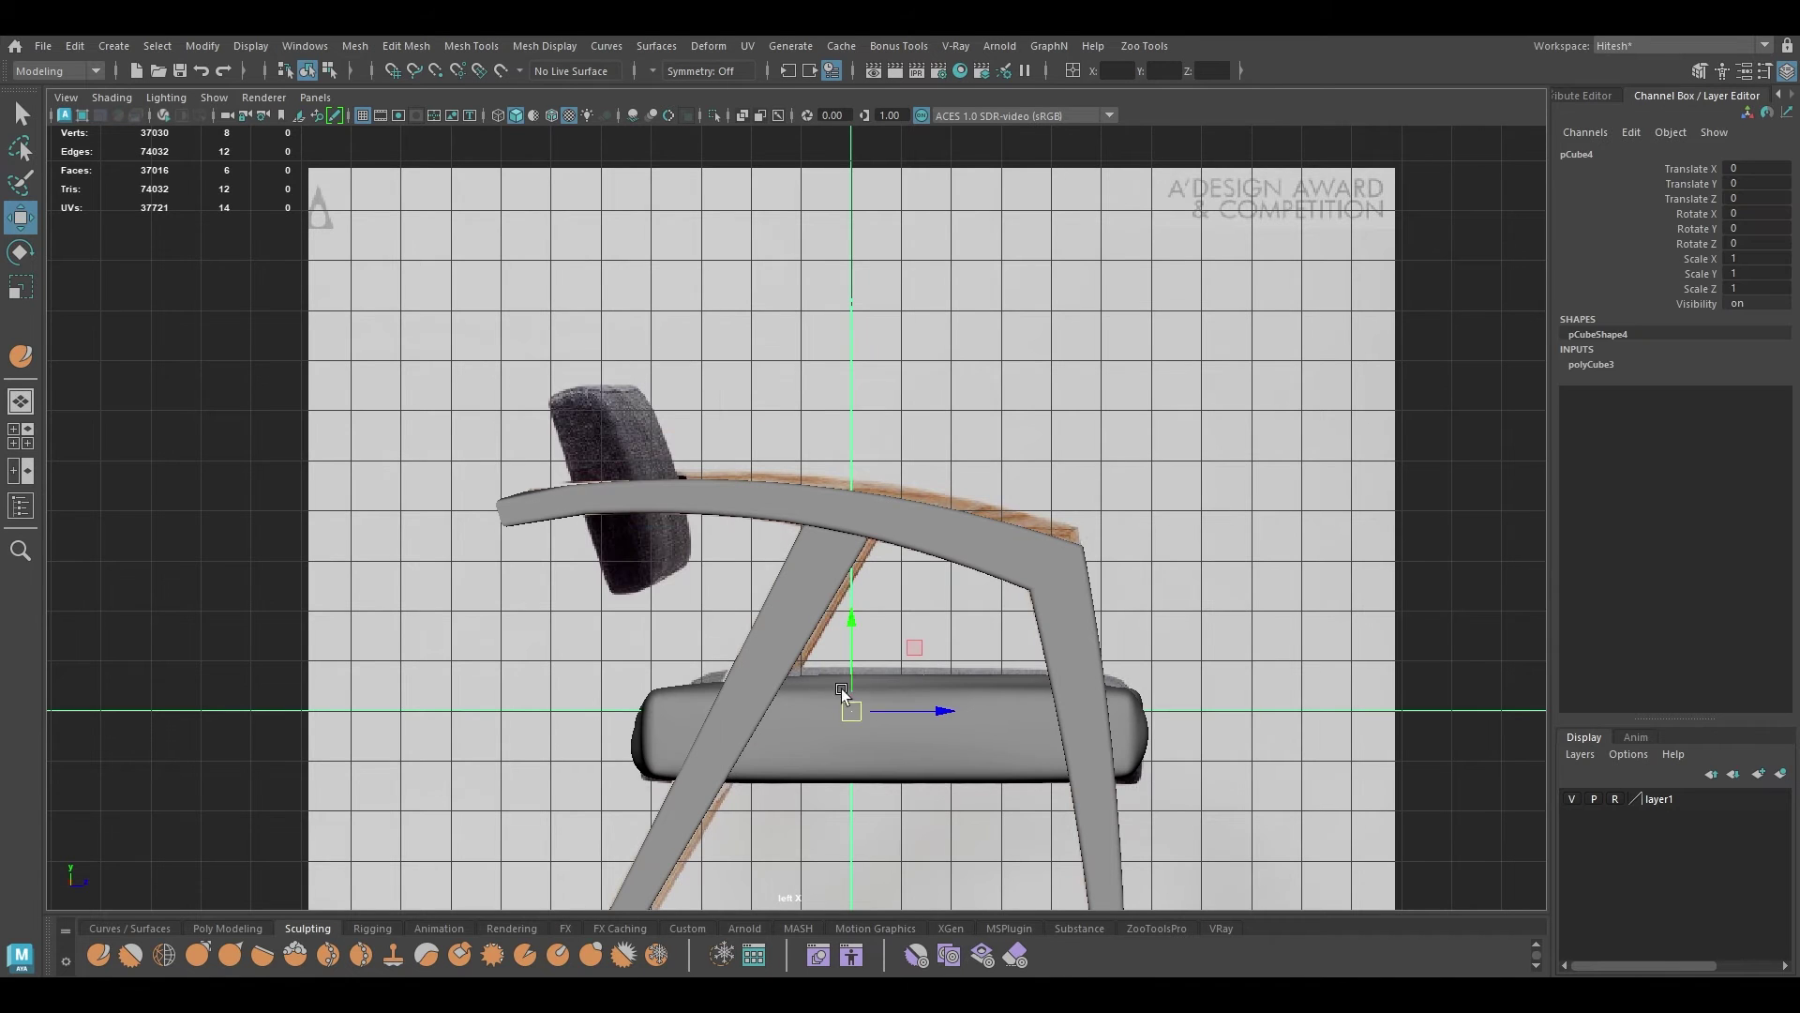
{"action": "left_click_drag", "start_coordinate": [852, 712], "coordinate": [585, 431]}
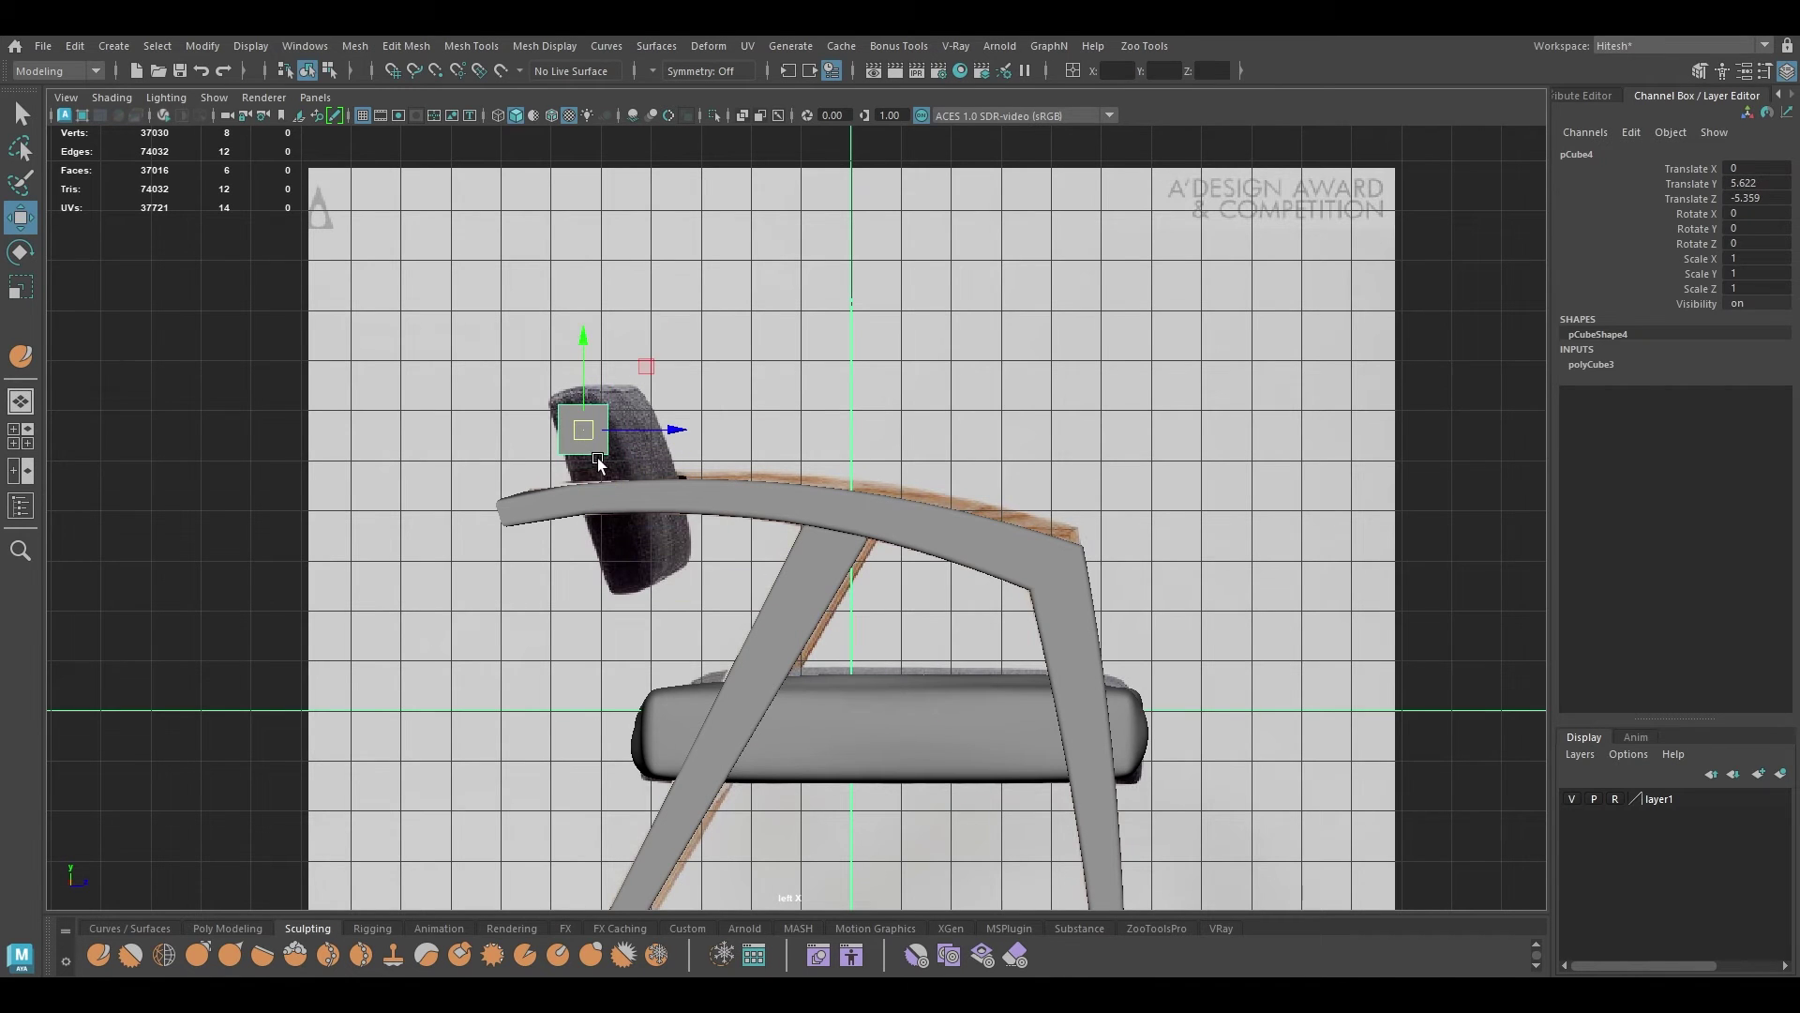
{"action": "key", "text": "e"}
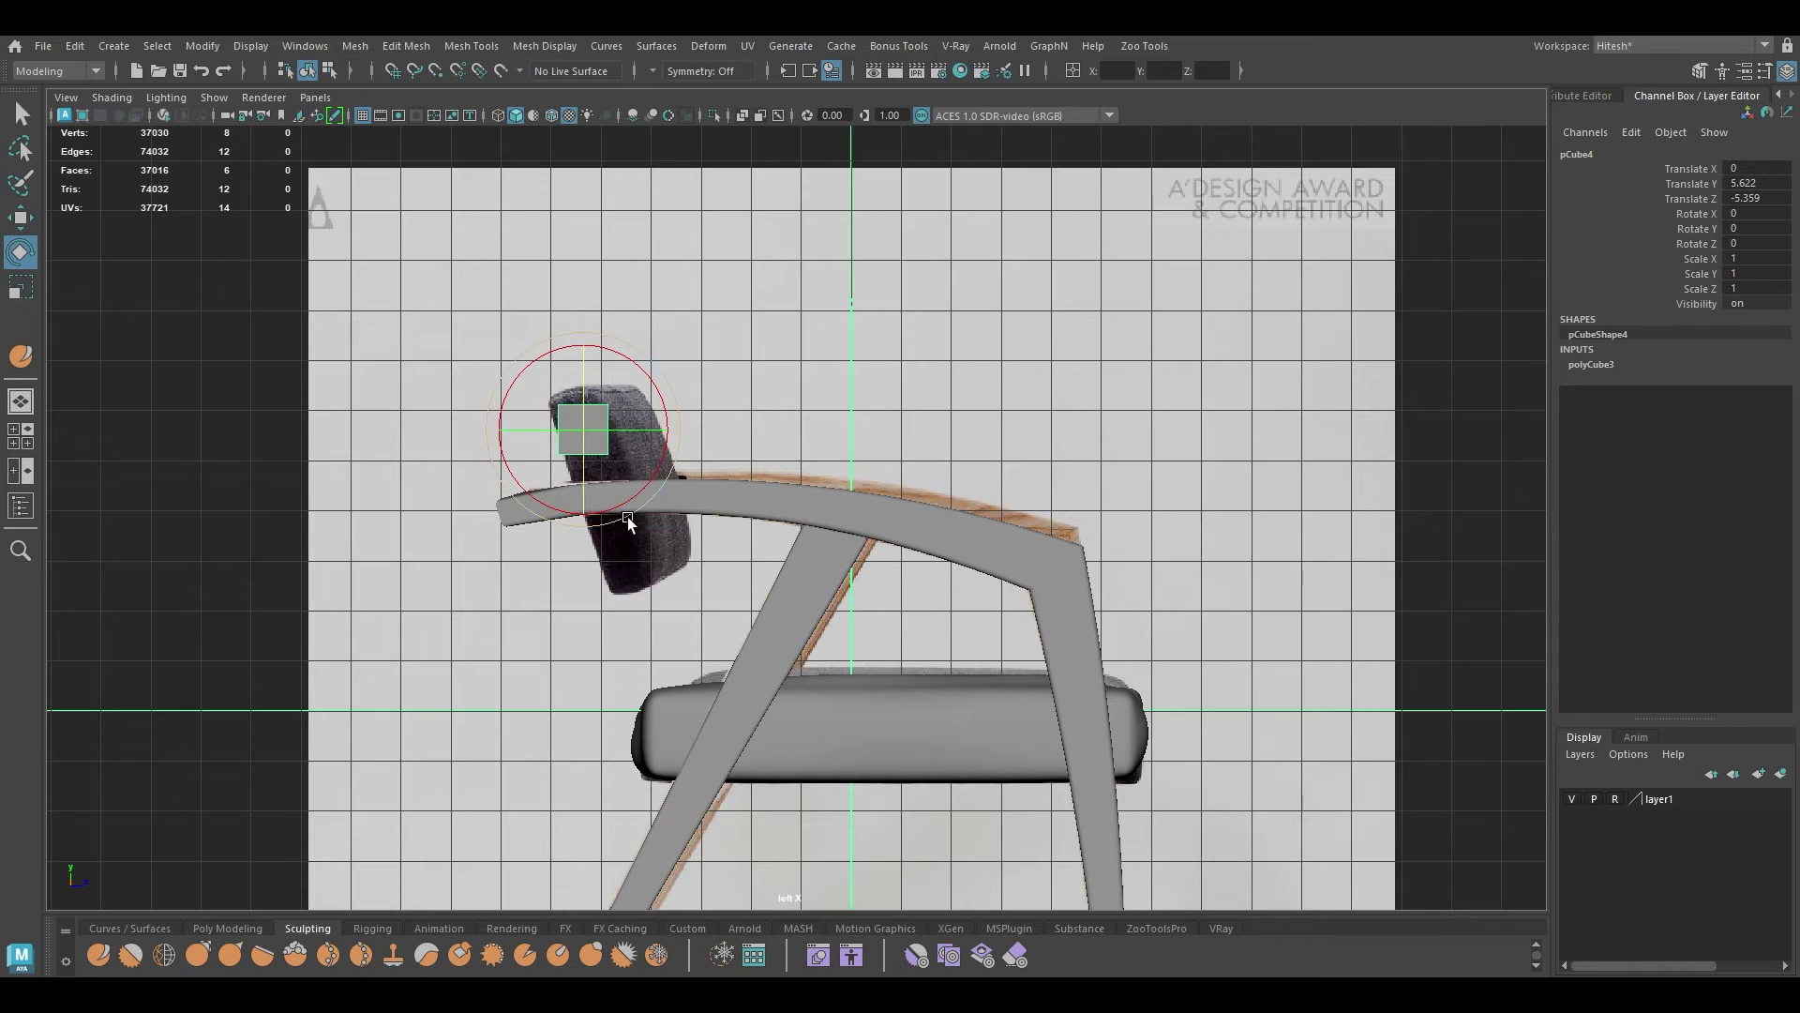
{"action": "left_click_drag", "start_coordinate": [626, 514], "coordinate": [658, 496]}
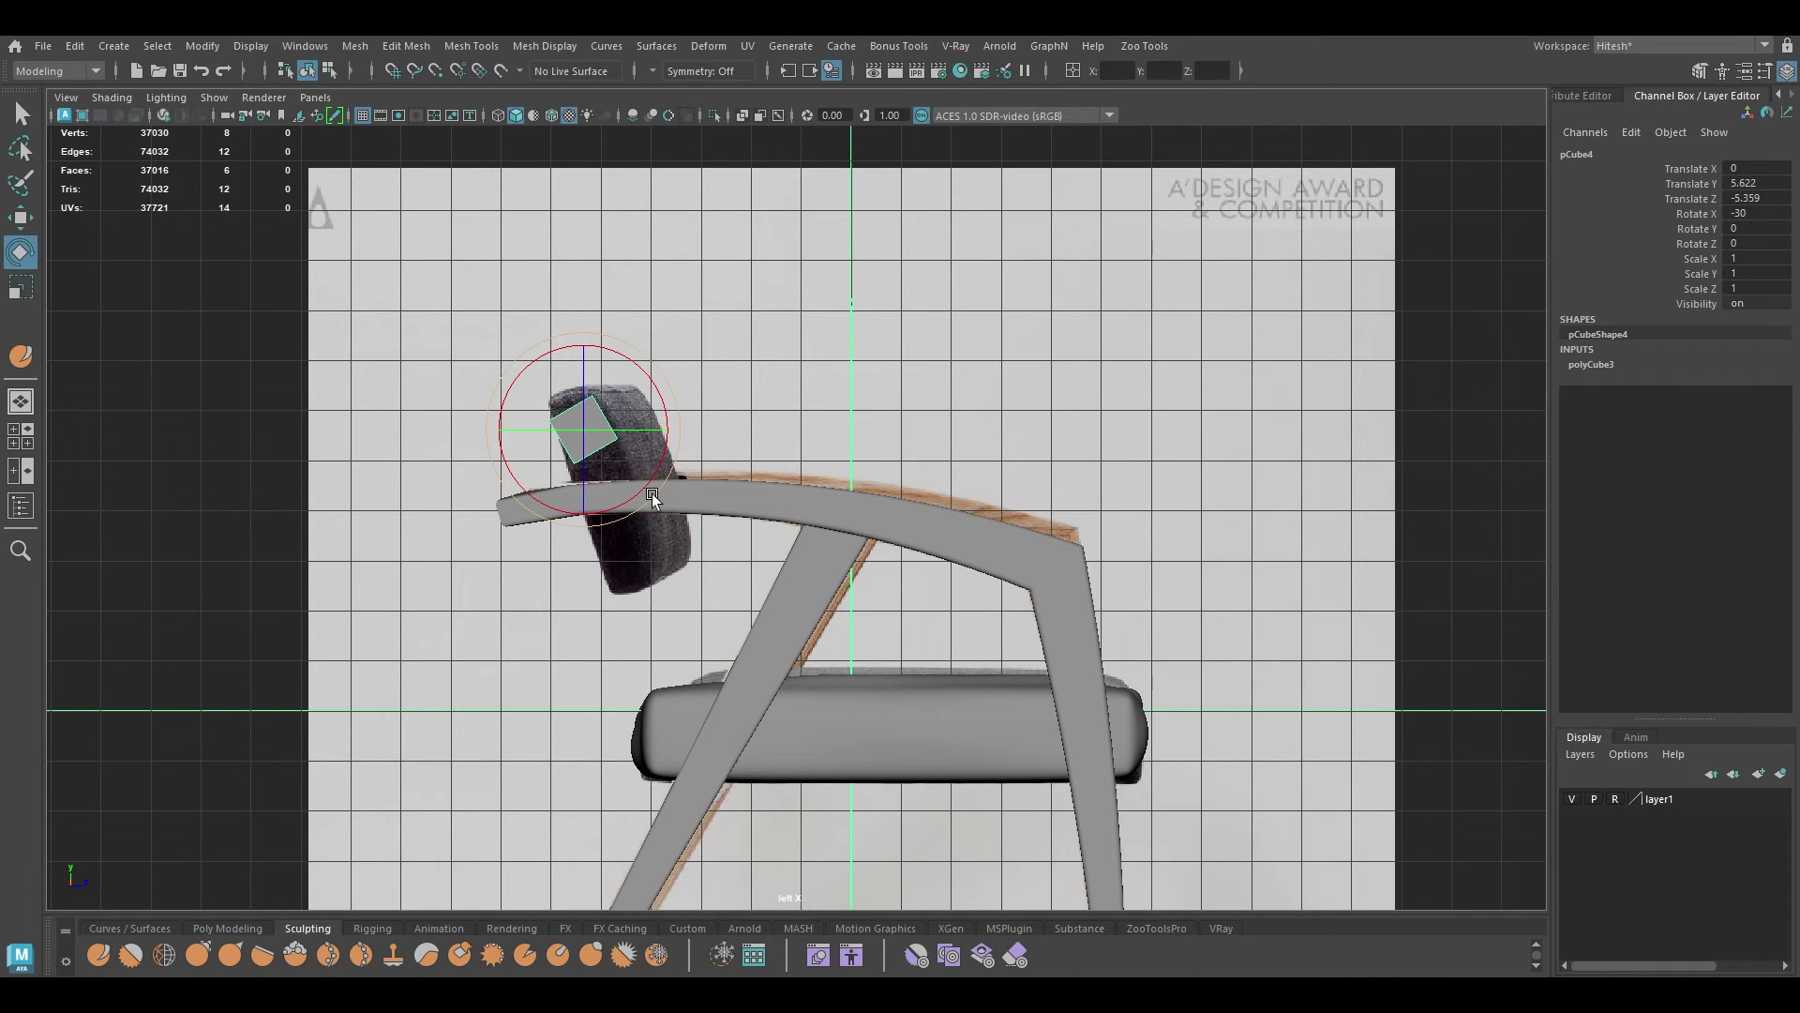
{"action": "key", "text": "w"}
{"action": "key", "text": "r"}
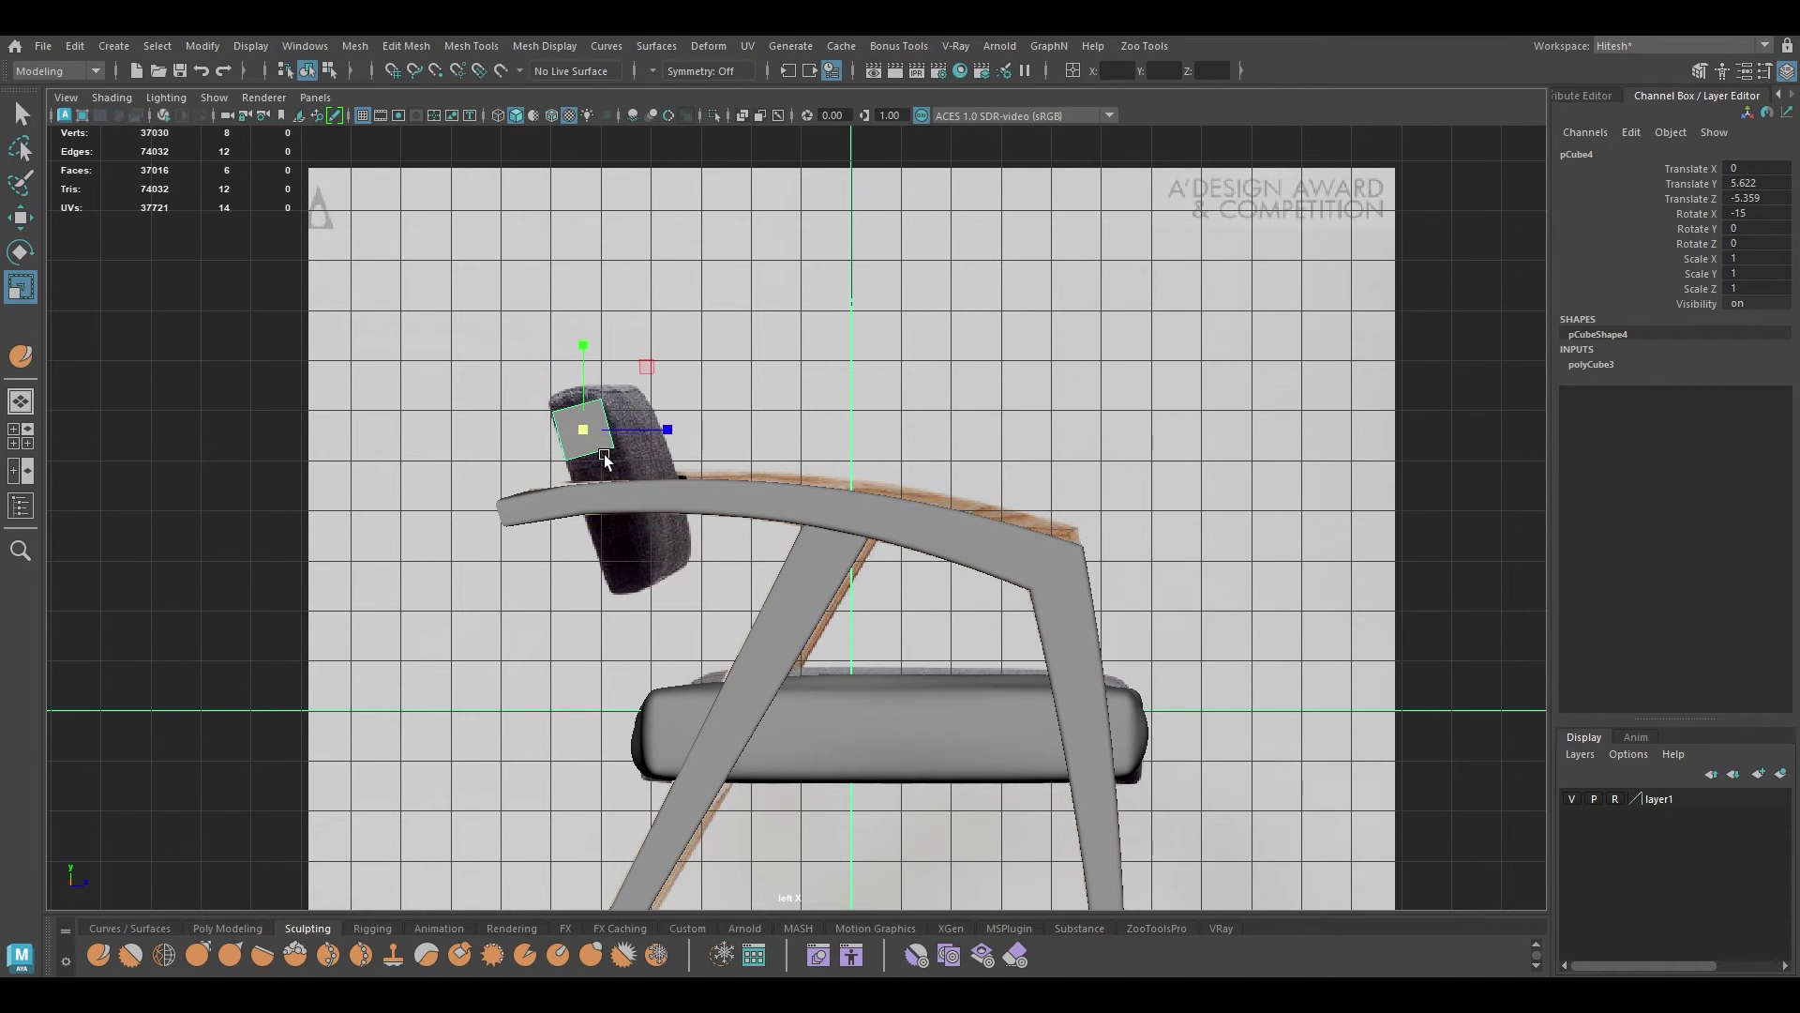
Step: Move the cube's vertices in the side view to match the height and thickness of the reference backrest
{"action": "right_click_drag", "start_coordinate": [655, 318], "coordinate": [577, 316]}
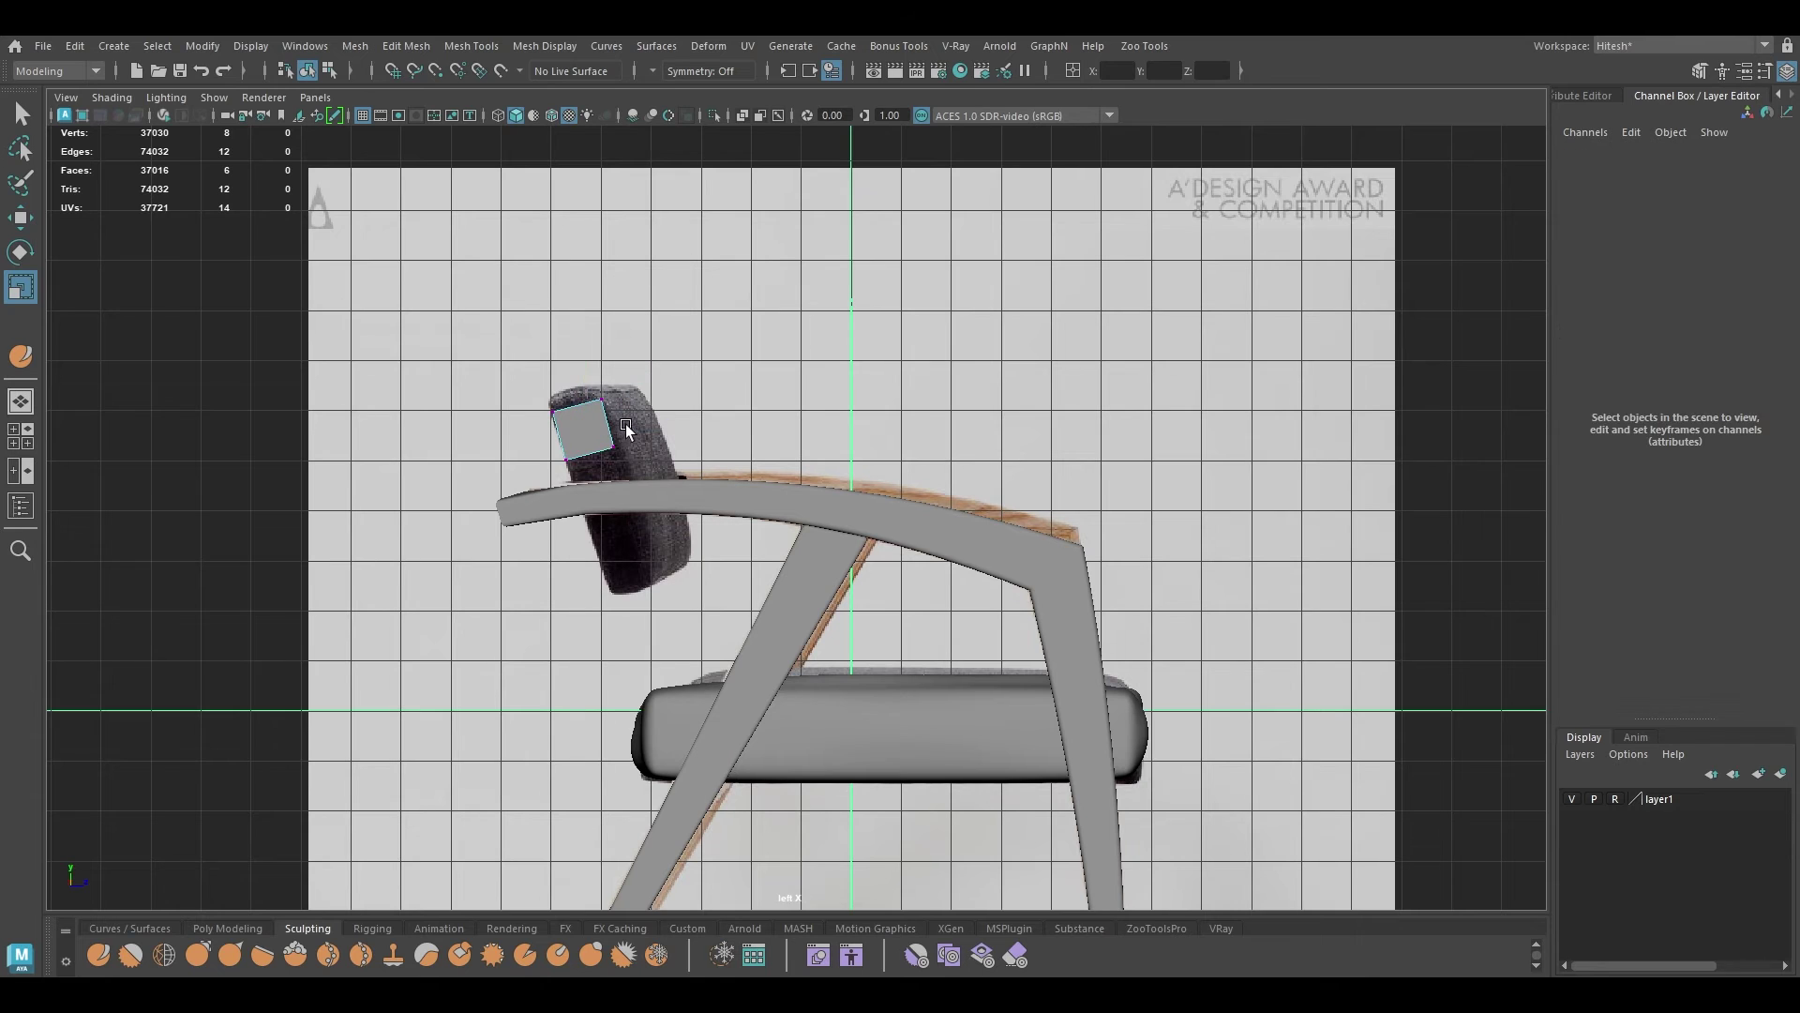
{"action": "left_click_drag", "start_coordinate": [631, 424], "coordinate": [631, 595]}
{"action": "key", "text": "w"}
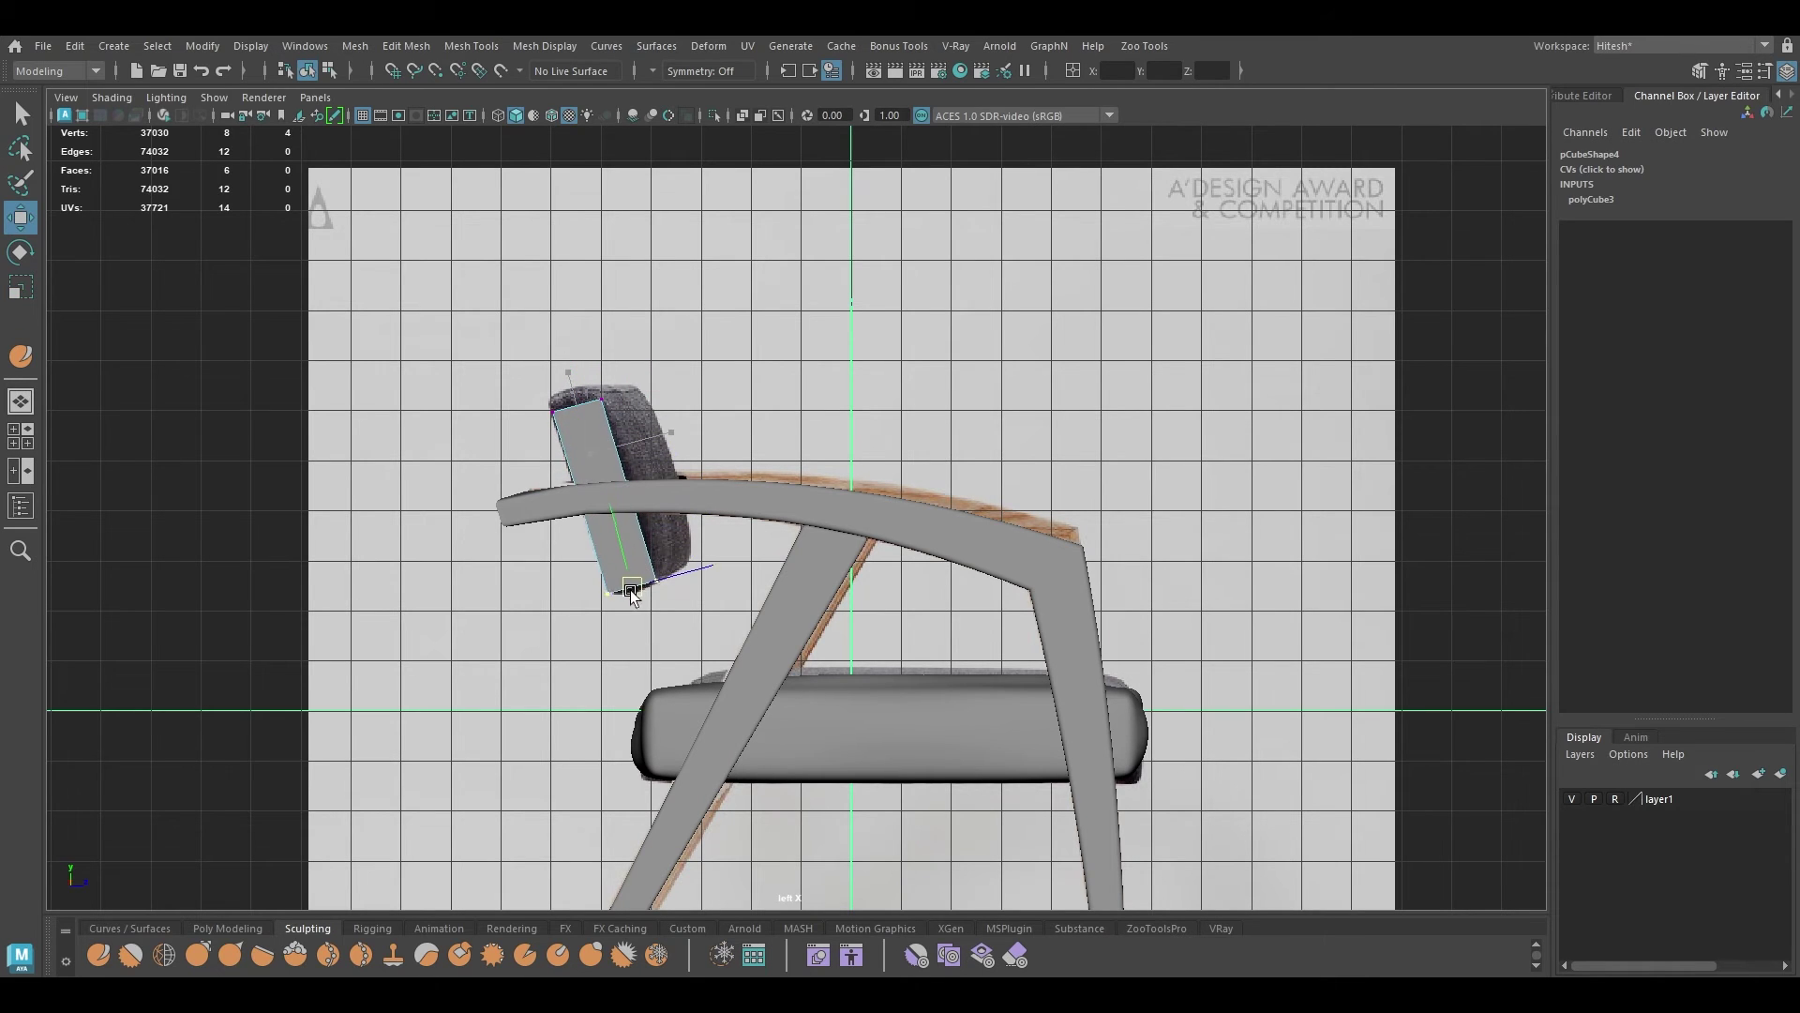
{"action": "left_click_drag", "start_coordinate": [568, 403], "coordinate": [647, 406]}
Step: Widen the backrest block in the front view by moving its side vertices outward on both sides, leaving a gap to each armrest
{"action": "key", "text": "space"}
{"action": "key", "text": "space"}
{"action": "left_click_drag", "start_coordinate": [907, 471], "coordinate": [820, 181]}
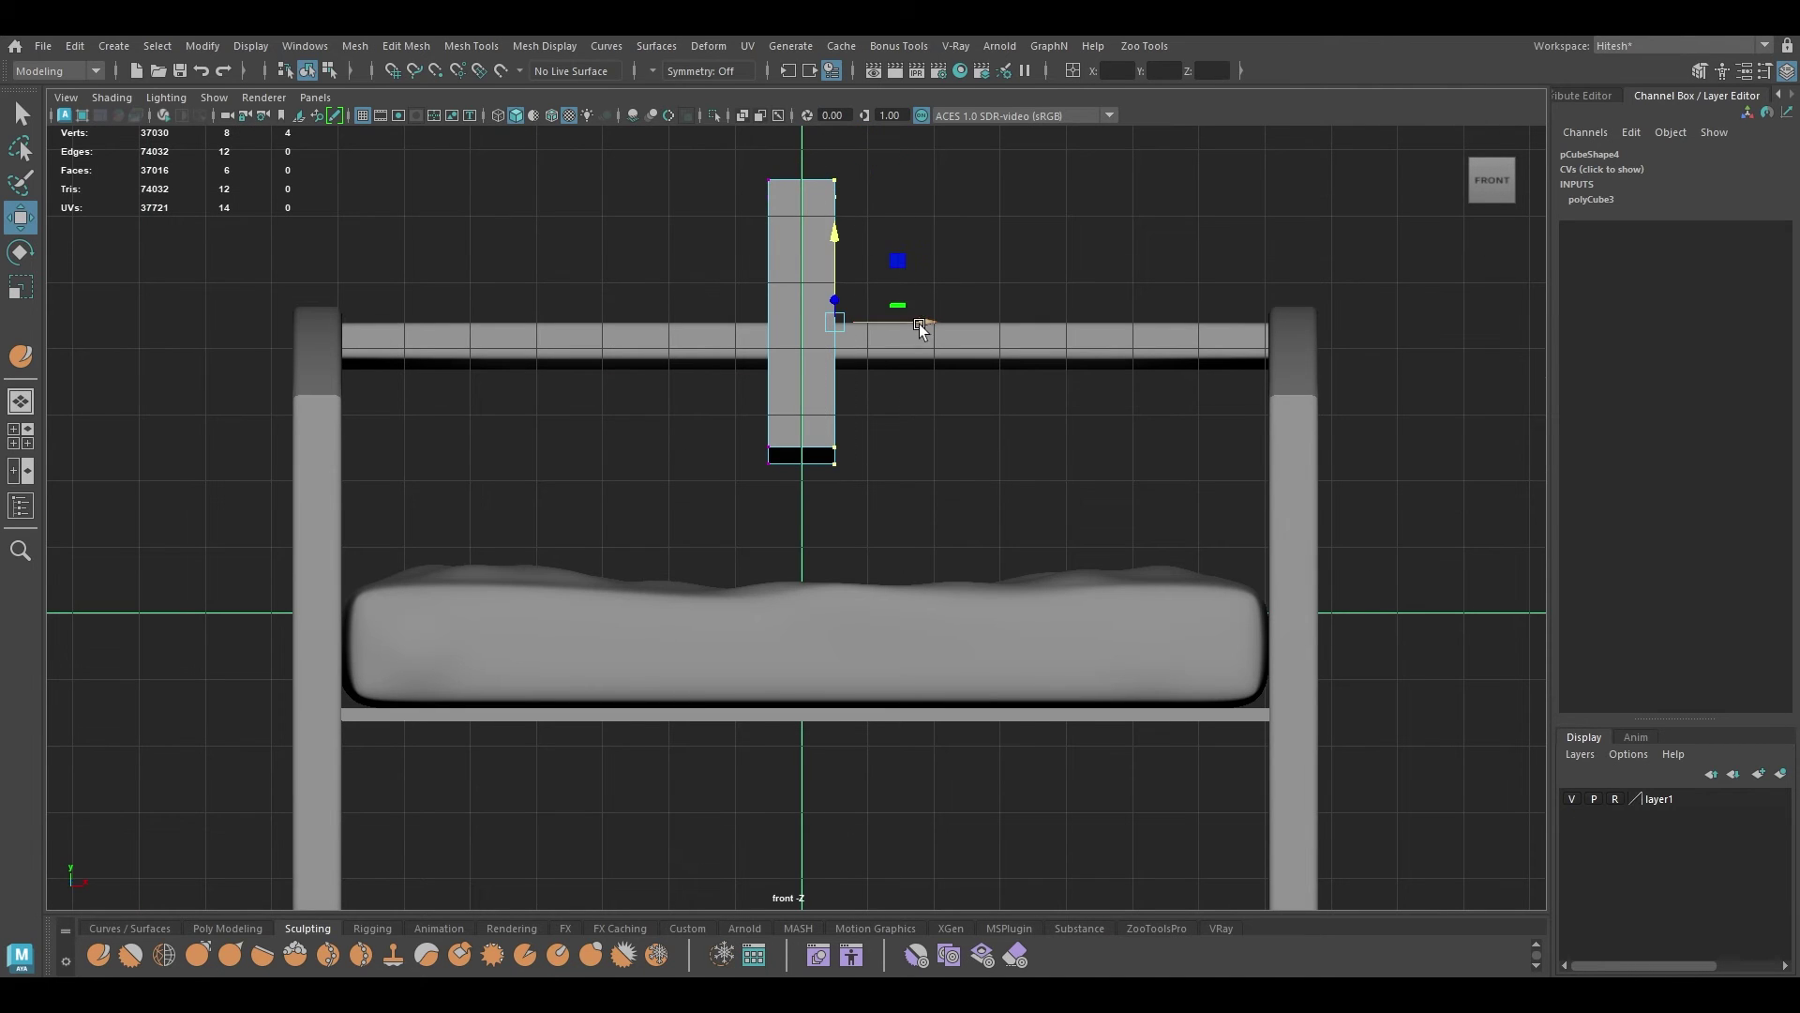
{"action": "left_click_drag", "start_coordinate": [905, 323], "coordinate": [1213, 329]}
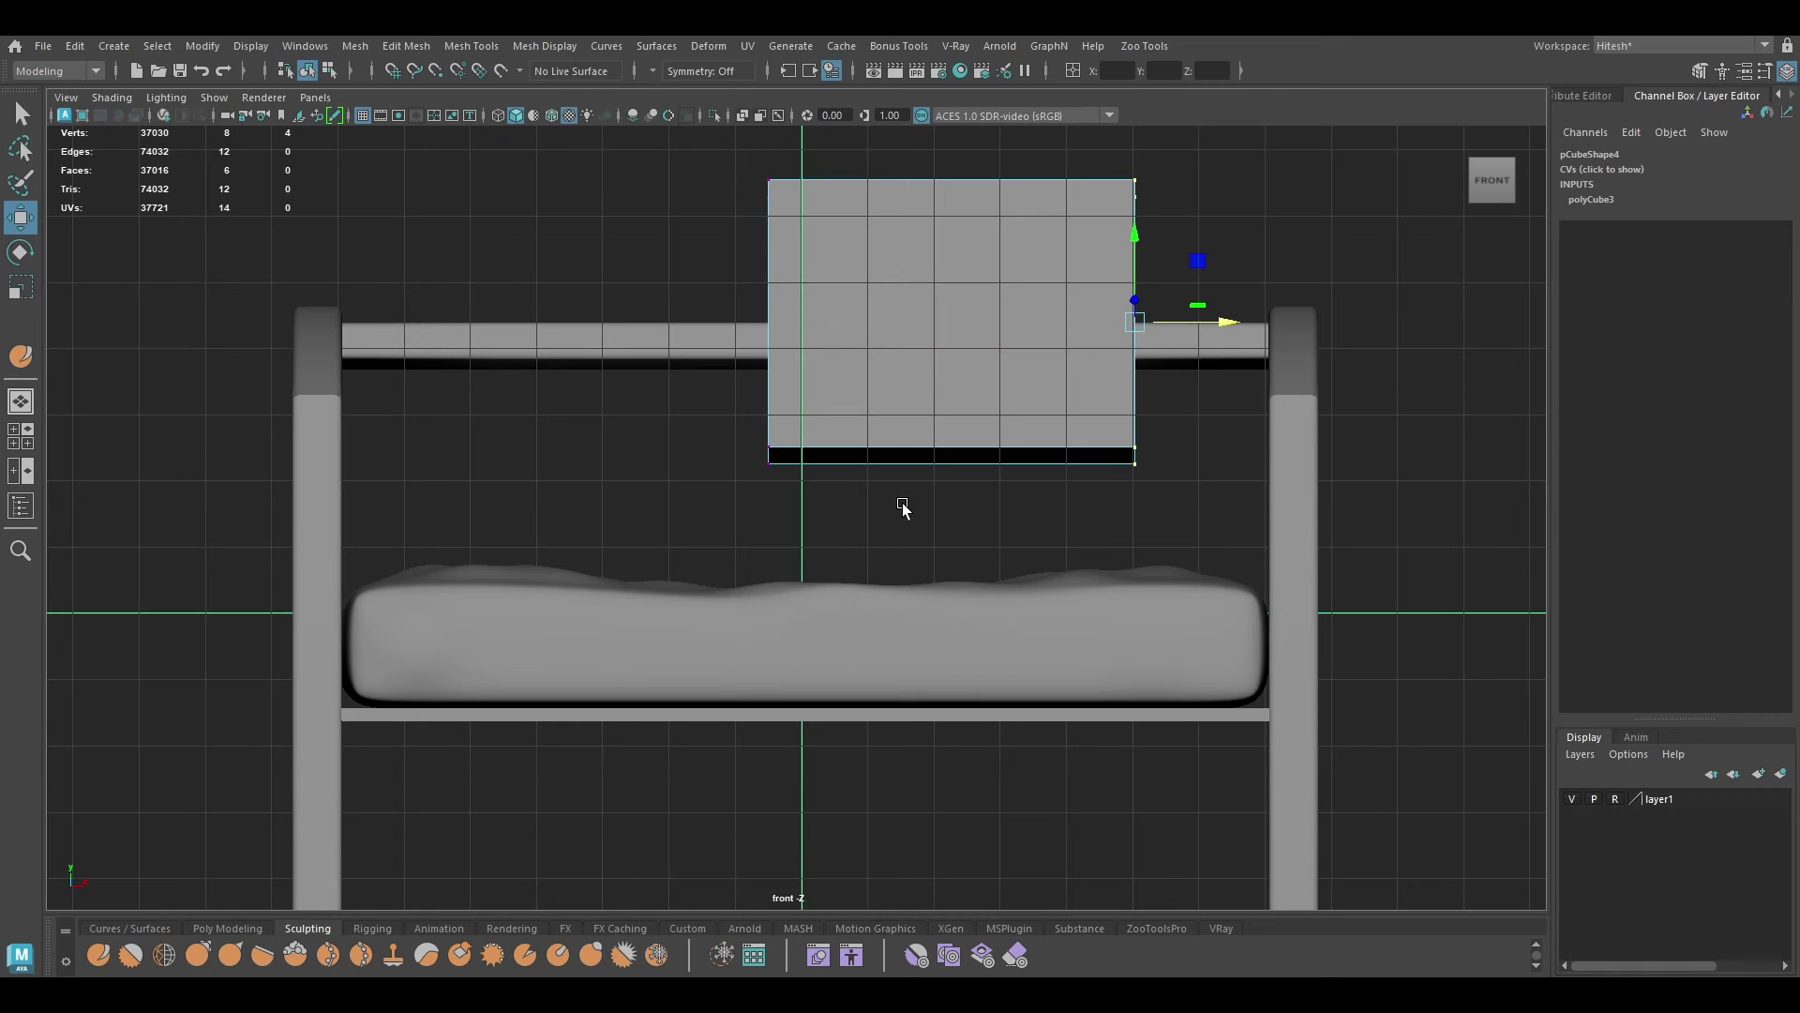
{"action": "left_click_drag", "start_coordinate": [904, 506], "coordinate": [700, 134]}
{"action": "left_click_drag", "start_coordinate": [866, 326], "coordinate": [569, 291]}
Step: Move the whole backrest block back against the rear rail, to Translate Y 5.394 and Translate Z -6.209
{"action": "key", "text": "space"}
{"action": "left_click_drag", "start_coordinate": [583, 367], "coordinate": [628, 354], "text": "alt"}
{"action": "key", "text": "space"}
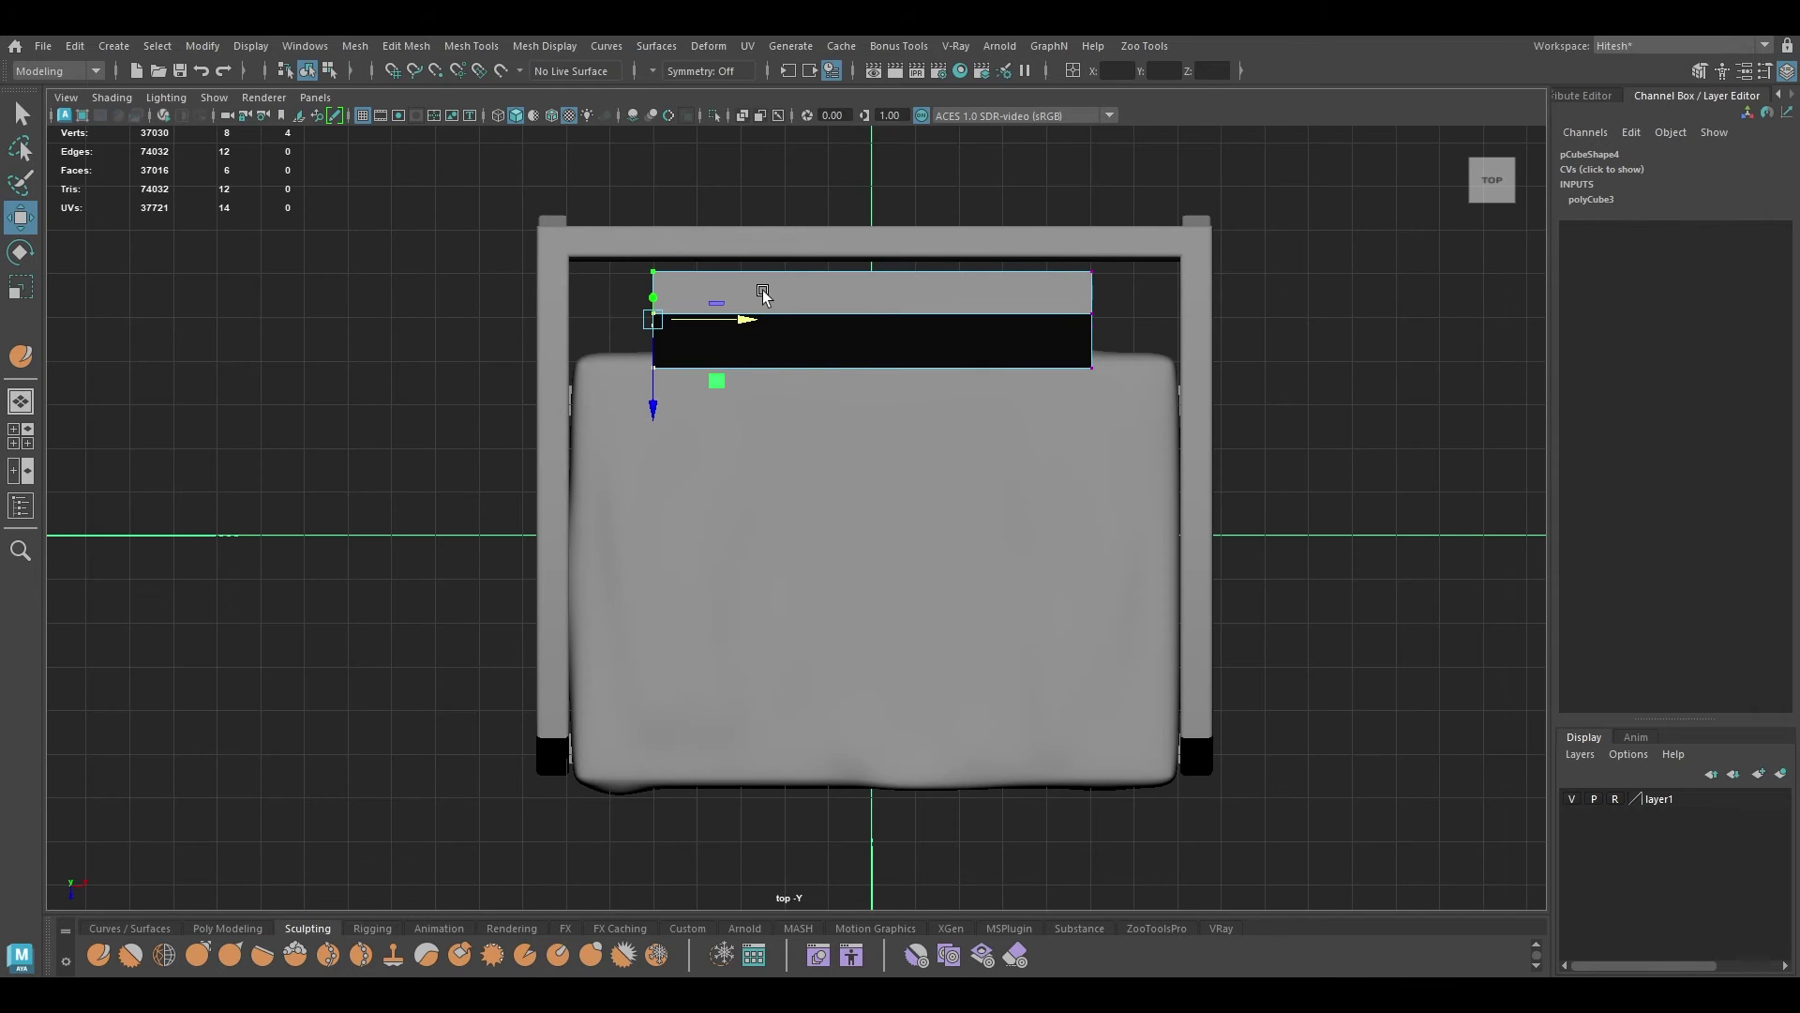
{"action": "right_click_drag", "start_coordinate": [763, 294], "coordinate": [856, 291]}
{"action": "left_click_drag", "start_coordinate": [869, 401], "coordinate": [739, 268]}
{"action": "key", "text": "space"}
{"action": "key", "text": "space"}
{"action": "left_click_drag", "start_coordinate": [739, 282], "coordinate": [636, 379], "text": "alt"}
{"action": "scroll", "coordinate": [636, 403], "scroll_direction": "up", "scroll_amount": 2}
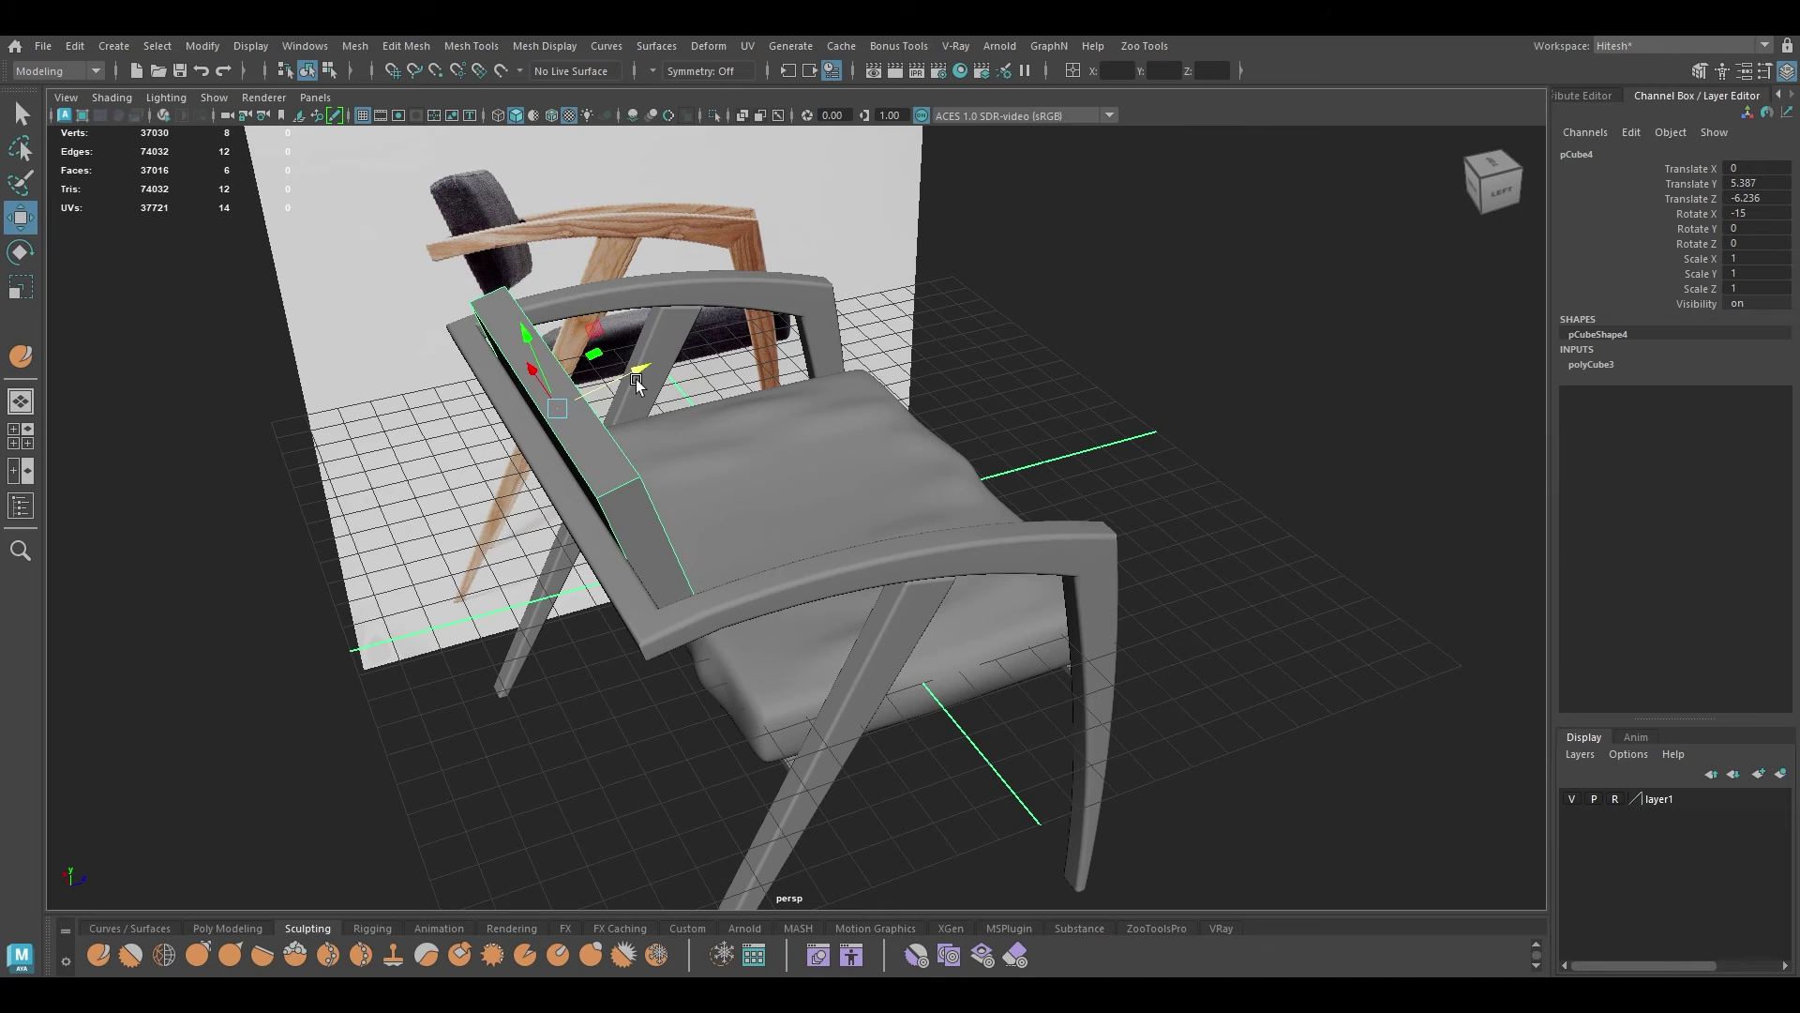
{"action": "scroll", "coordinate": [588, 451], "scroll_direction": "up", "scroll_amount": 3}
{"action": "mouse_move", "coordinate": [589, 451]}
{"action": "left_mouse_down", "text": "alt"}
{"action": "mouse_move", "coordinate": [515, 434]}
{"action": "mouse_move", "coordinate": [574, 444]}
{"action": "left_mouse_up", "text": "alt"}
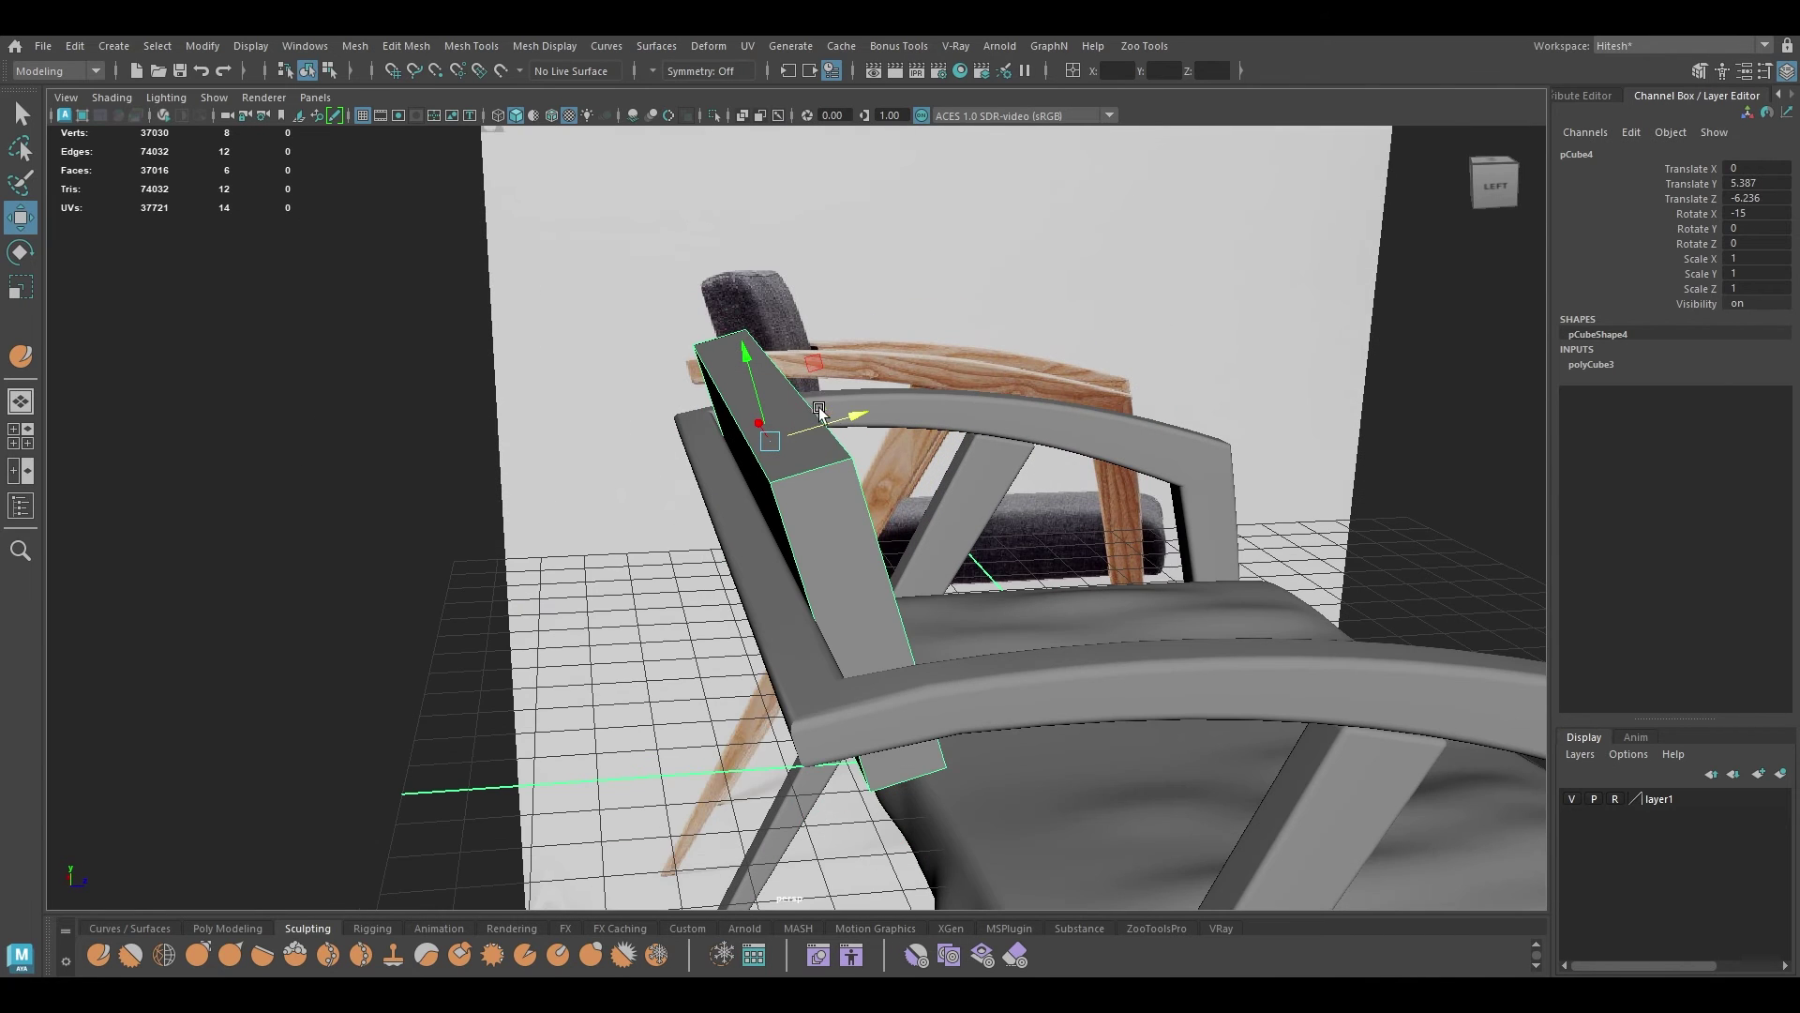
{"action": "left_click_drag", "start_coordinate": [837, 417], "coordinate": [572, 469]}
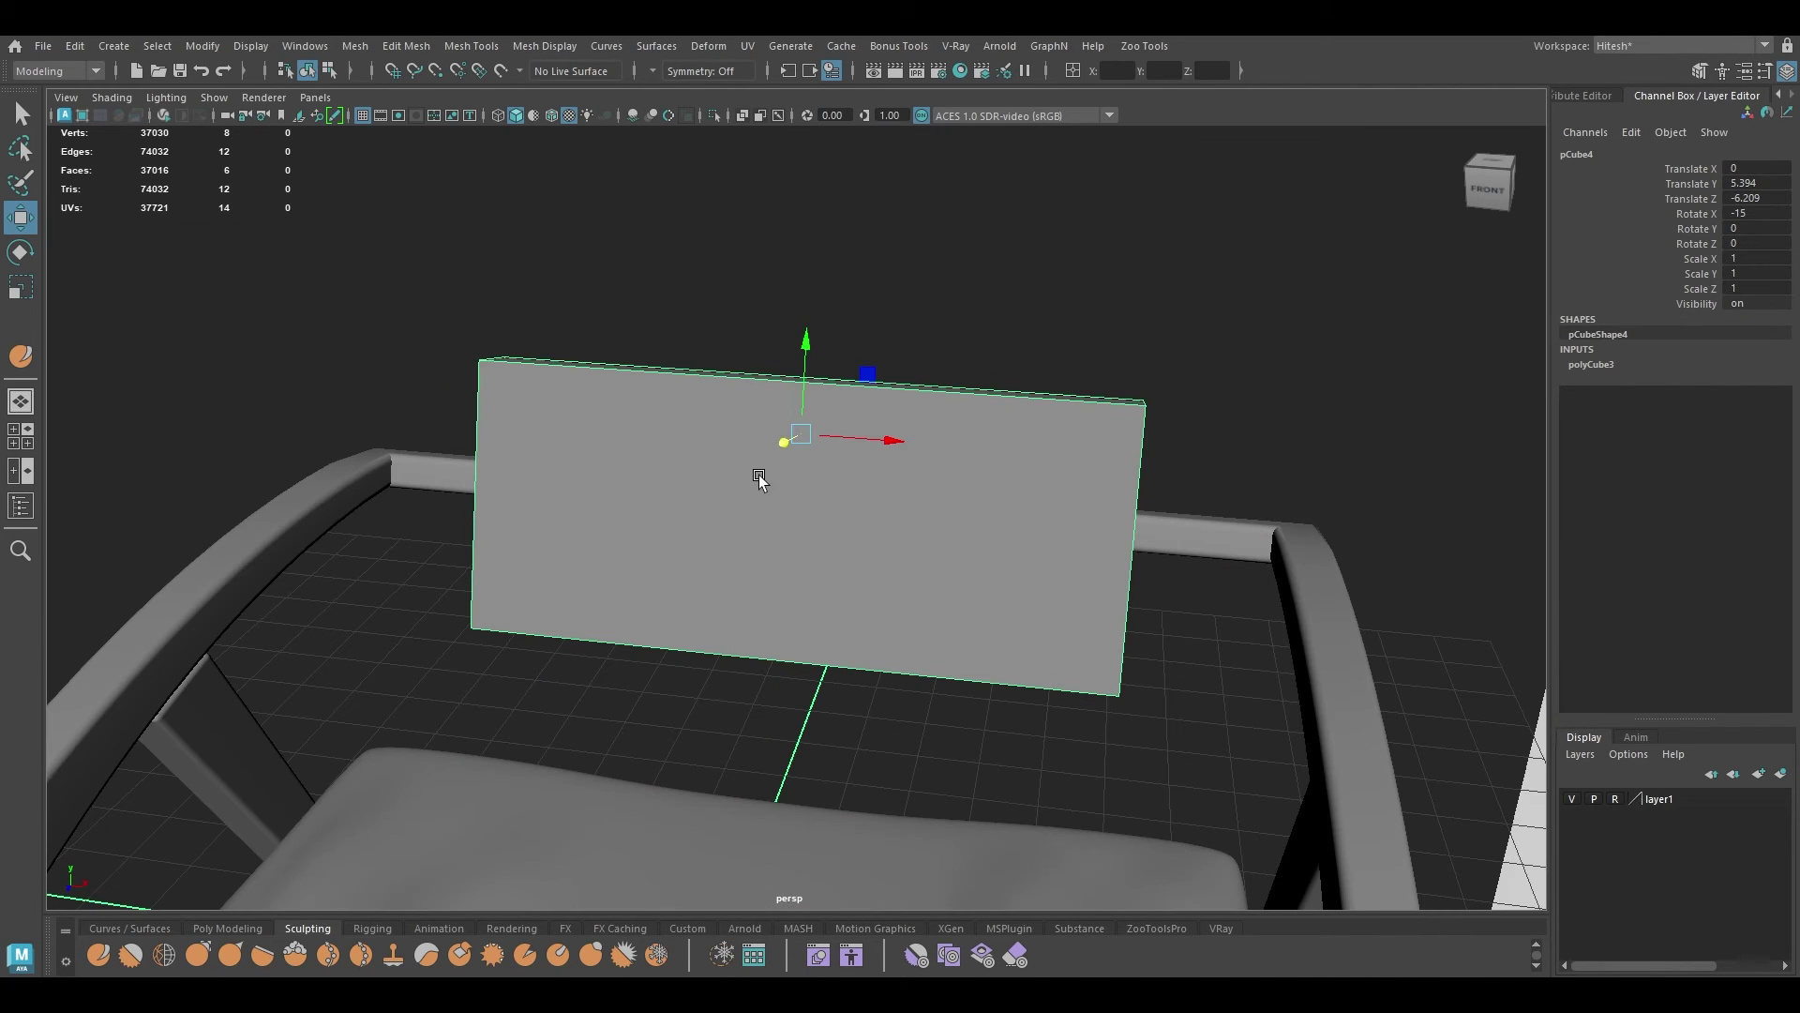
Step: Split the backrest block with a central vertical edge loop and bevel it into seven evenly spaced vertical loops
{"action": "right_click_drag", "start_coordinate": [779, 268], "coordinate": [779, 211]}
{"action": "left_click", "coordinate": [795, 385]}
{"action": "right_click_drag", "start_coordinate": [795, 385], "coordinate": [712, 566], "text": "ctrl"}
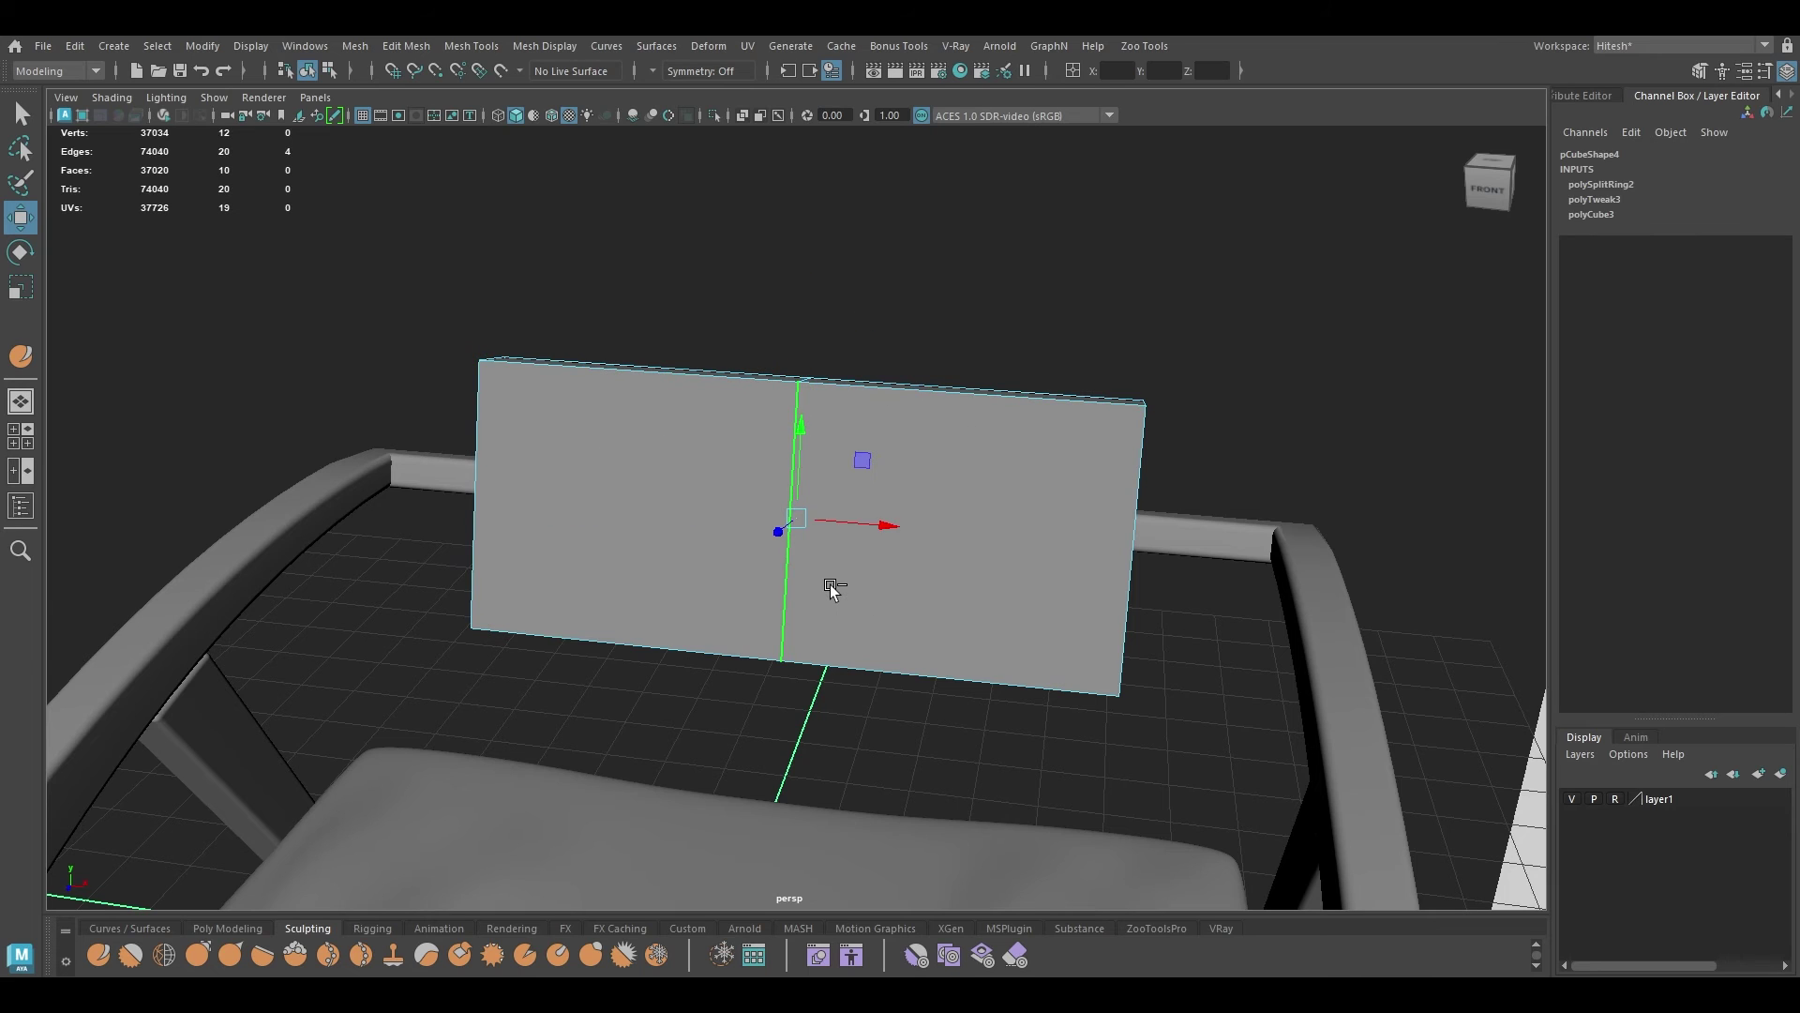
{"action": "key", "text": "ctrl+b"}
{"action": "left_click_drag", "start_coordinate": [1310, 674], "coordinate": [1606, 737]}
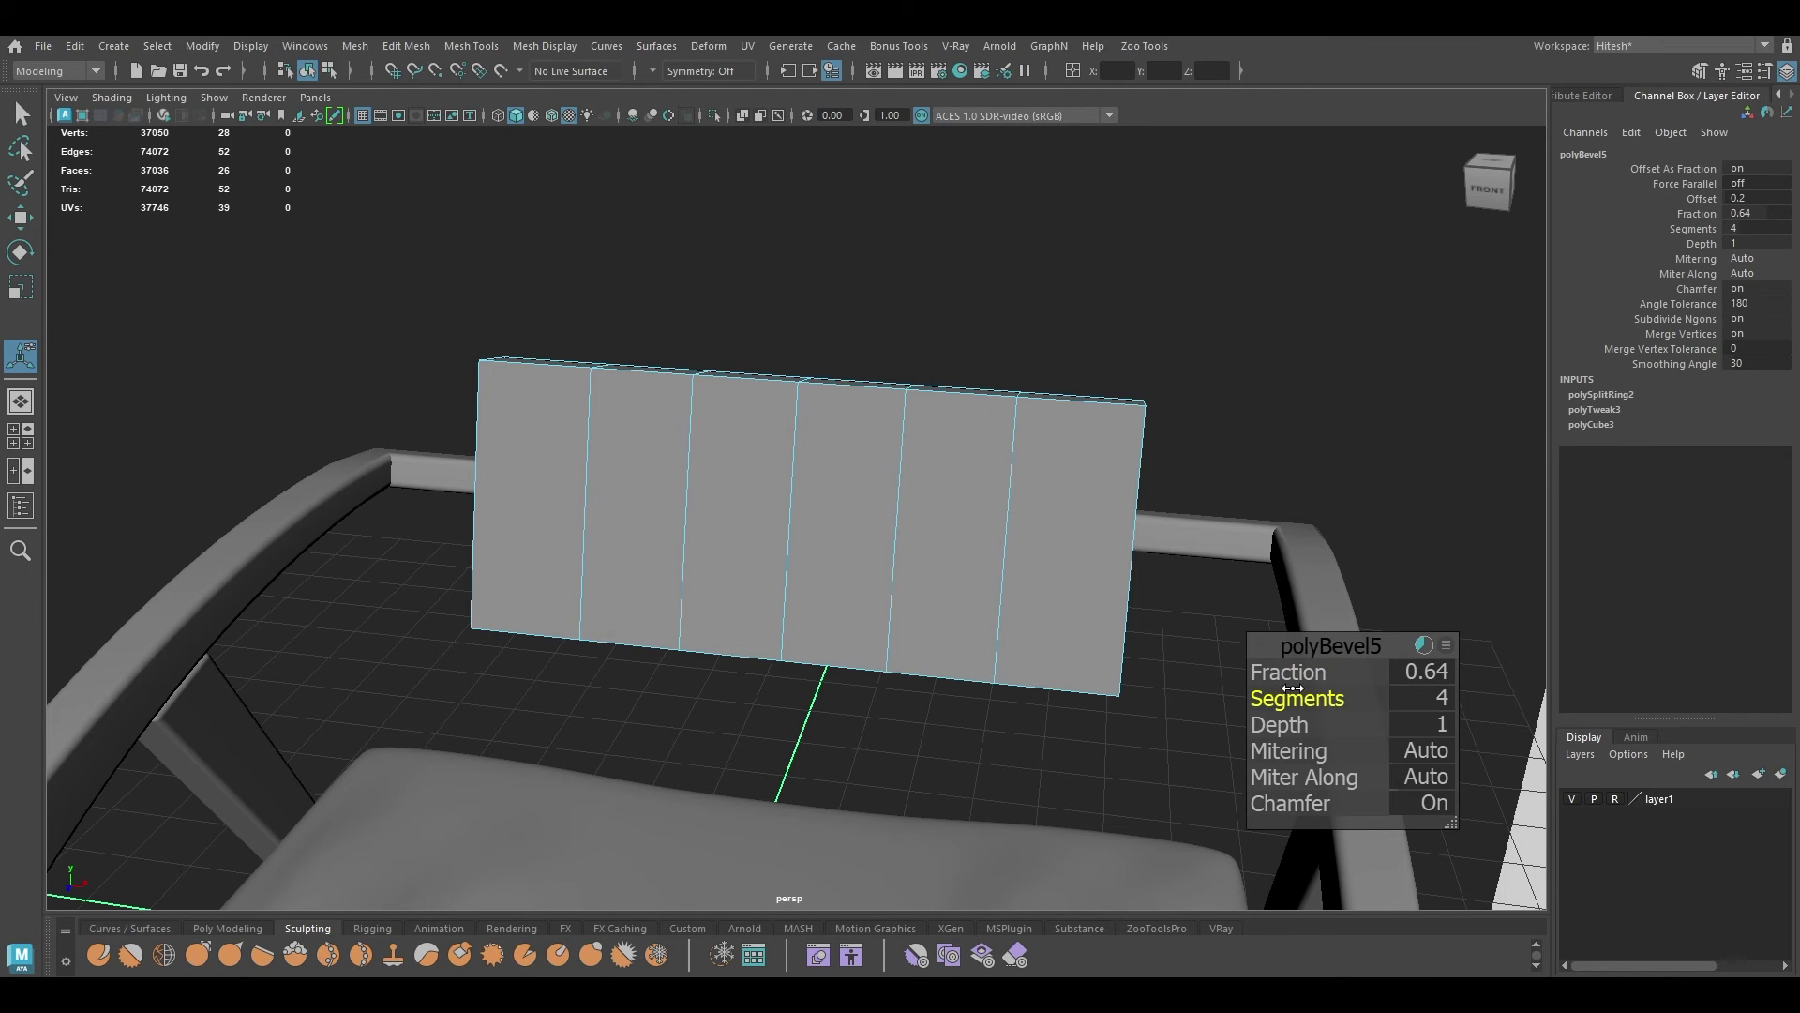
{"action": "left_click_drag", "start_coordinate": [1293, 688], "coordinate": [1378, 685]}
{"action": "key", "text": "w"}
Step: Move the front face's outer vertical edges forward in stages so the backrest curves inward towards its centre
{"action": "right_click_drag", "start_coordinate": [704, 442], "coordinate": [684, 345]}
{"action": "left_click", "coordinate": [477, 459]}
{"action": "left_click", "coordinate": [1131, 525], "text": "shift"}
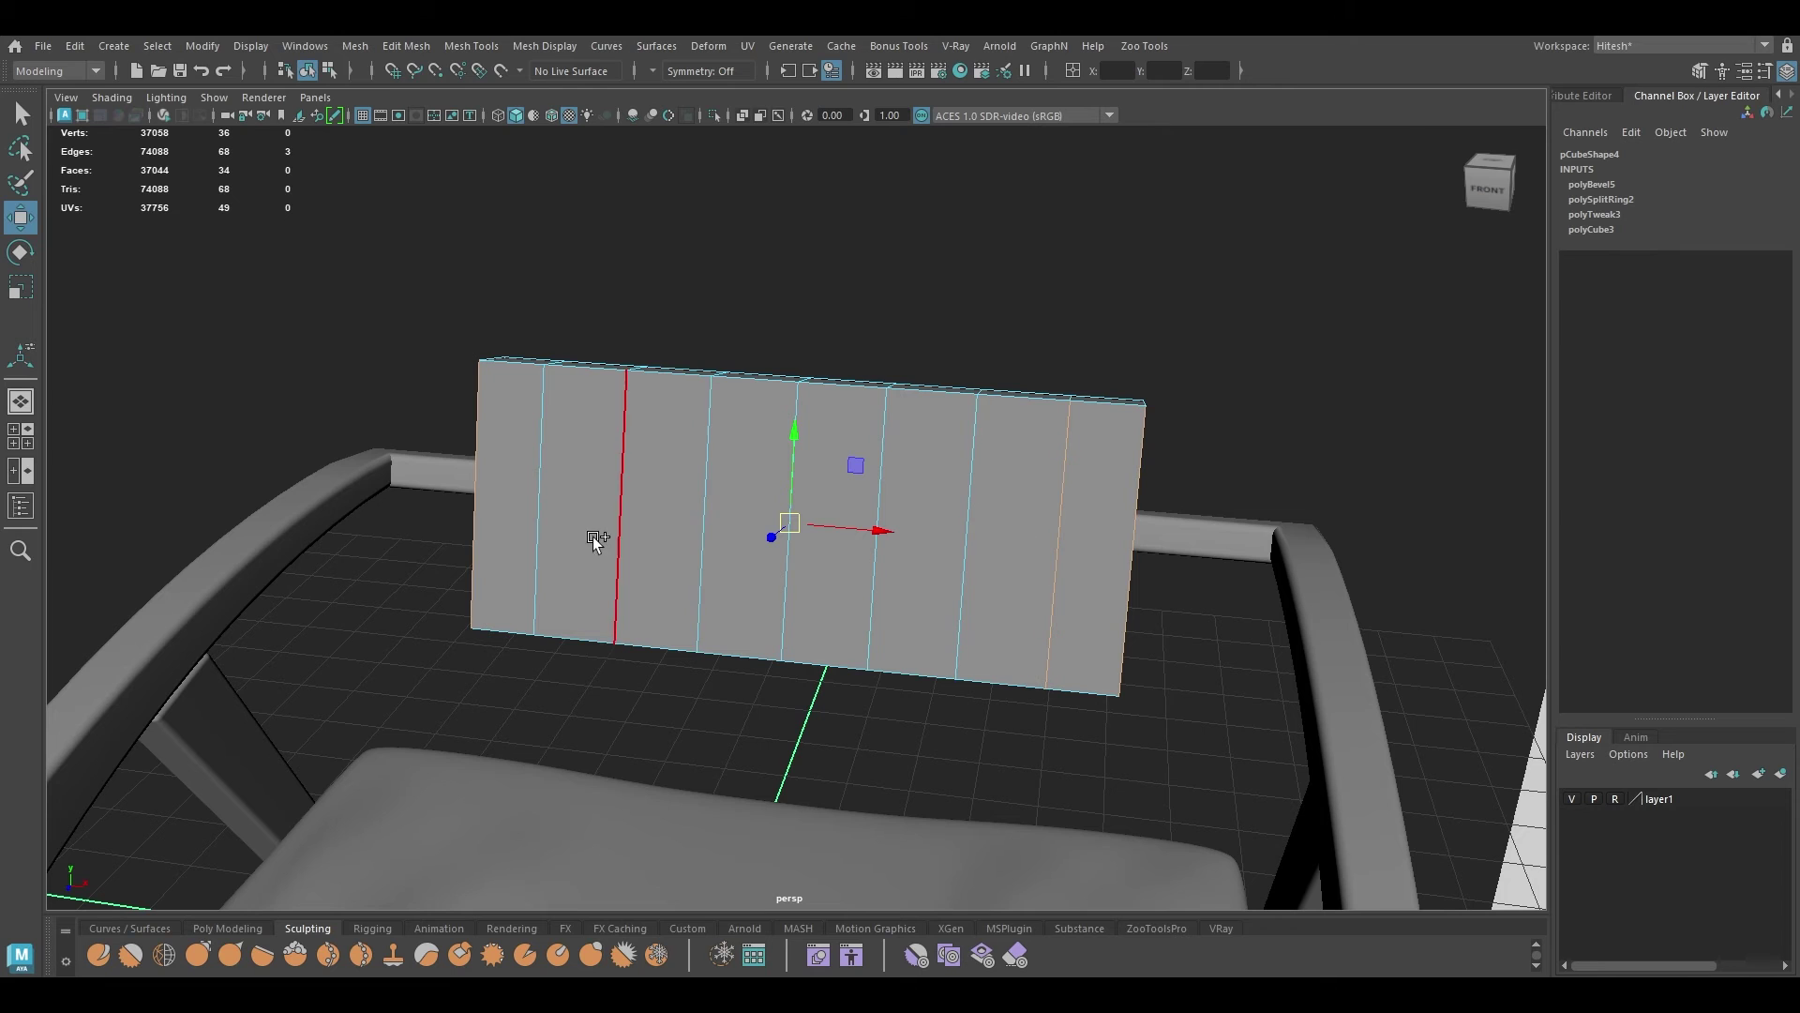
{"action": "left_click_drag", "start_coordinate": [755, 573], "coordinate": [736, 566], "text": "alt"}
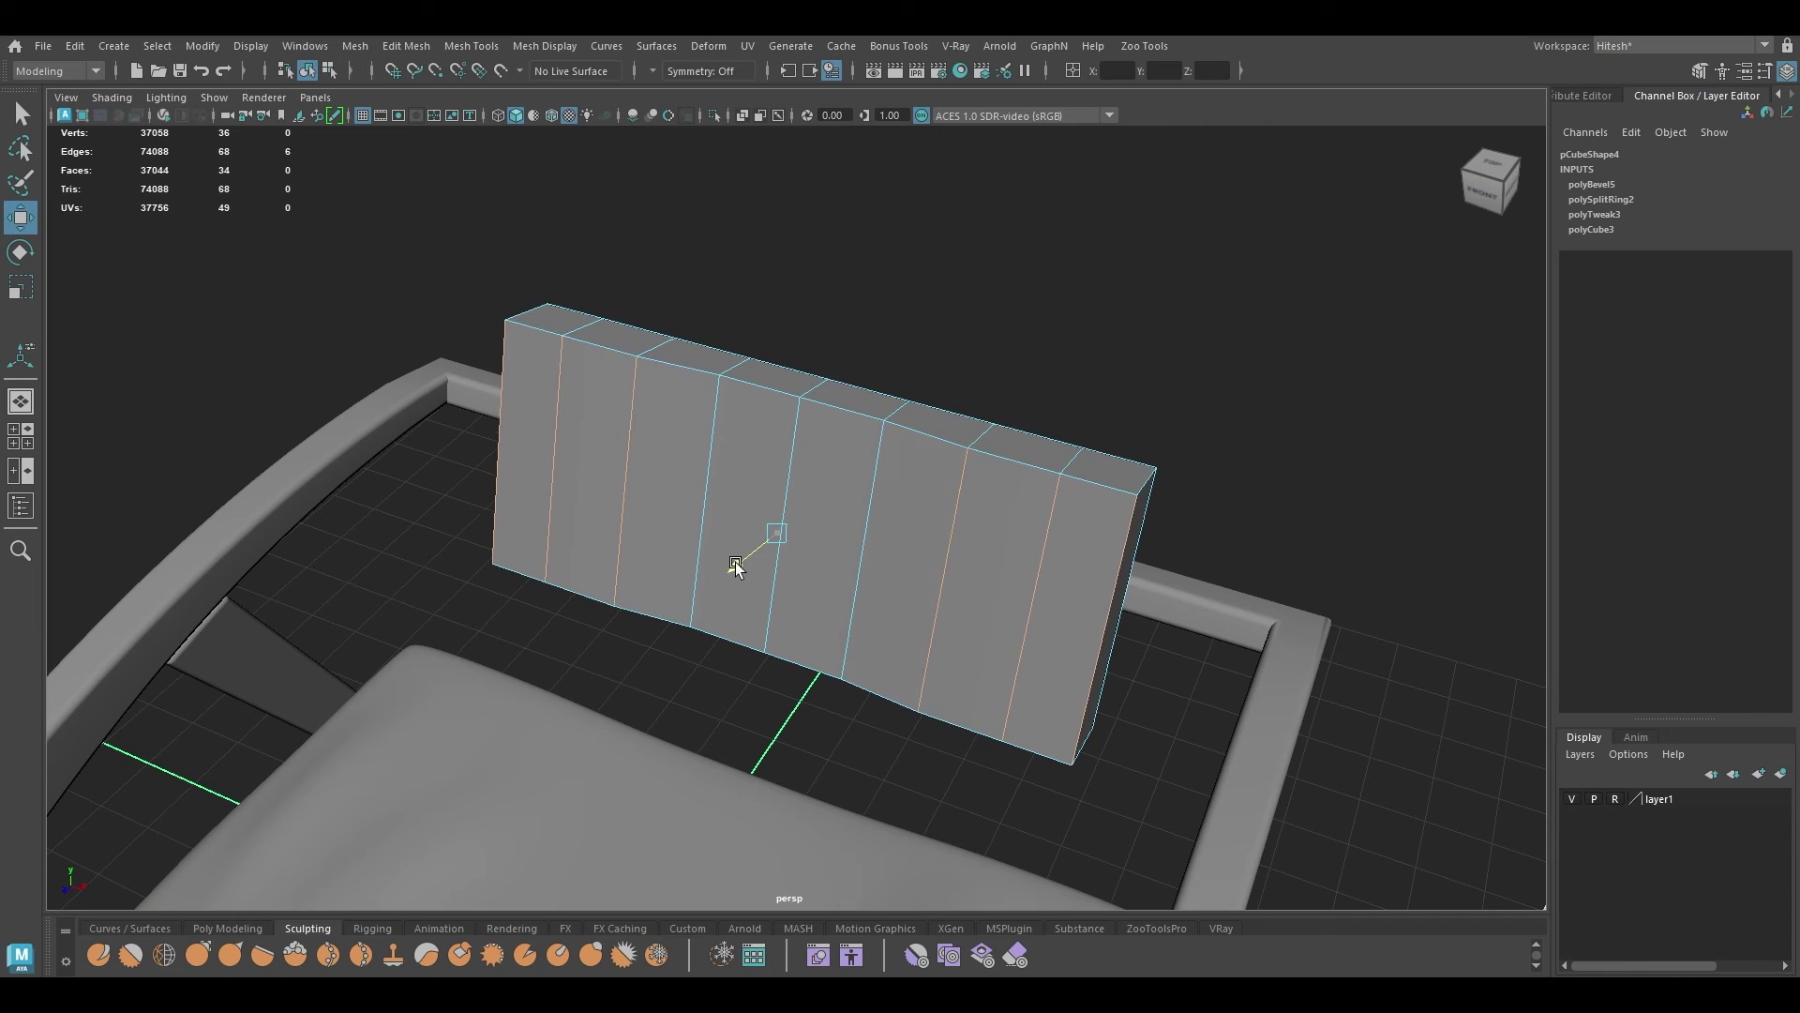
{"action": "left_click", "coordinate": [500, 481], "text": "ctrl"}
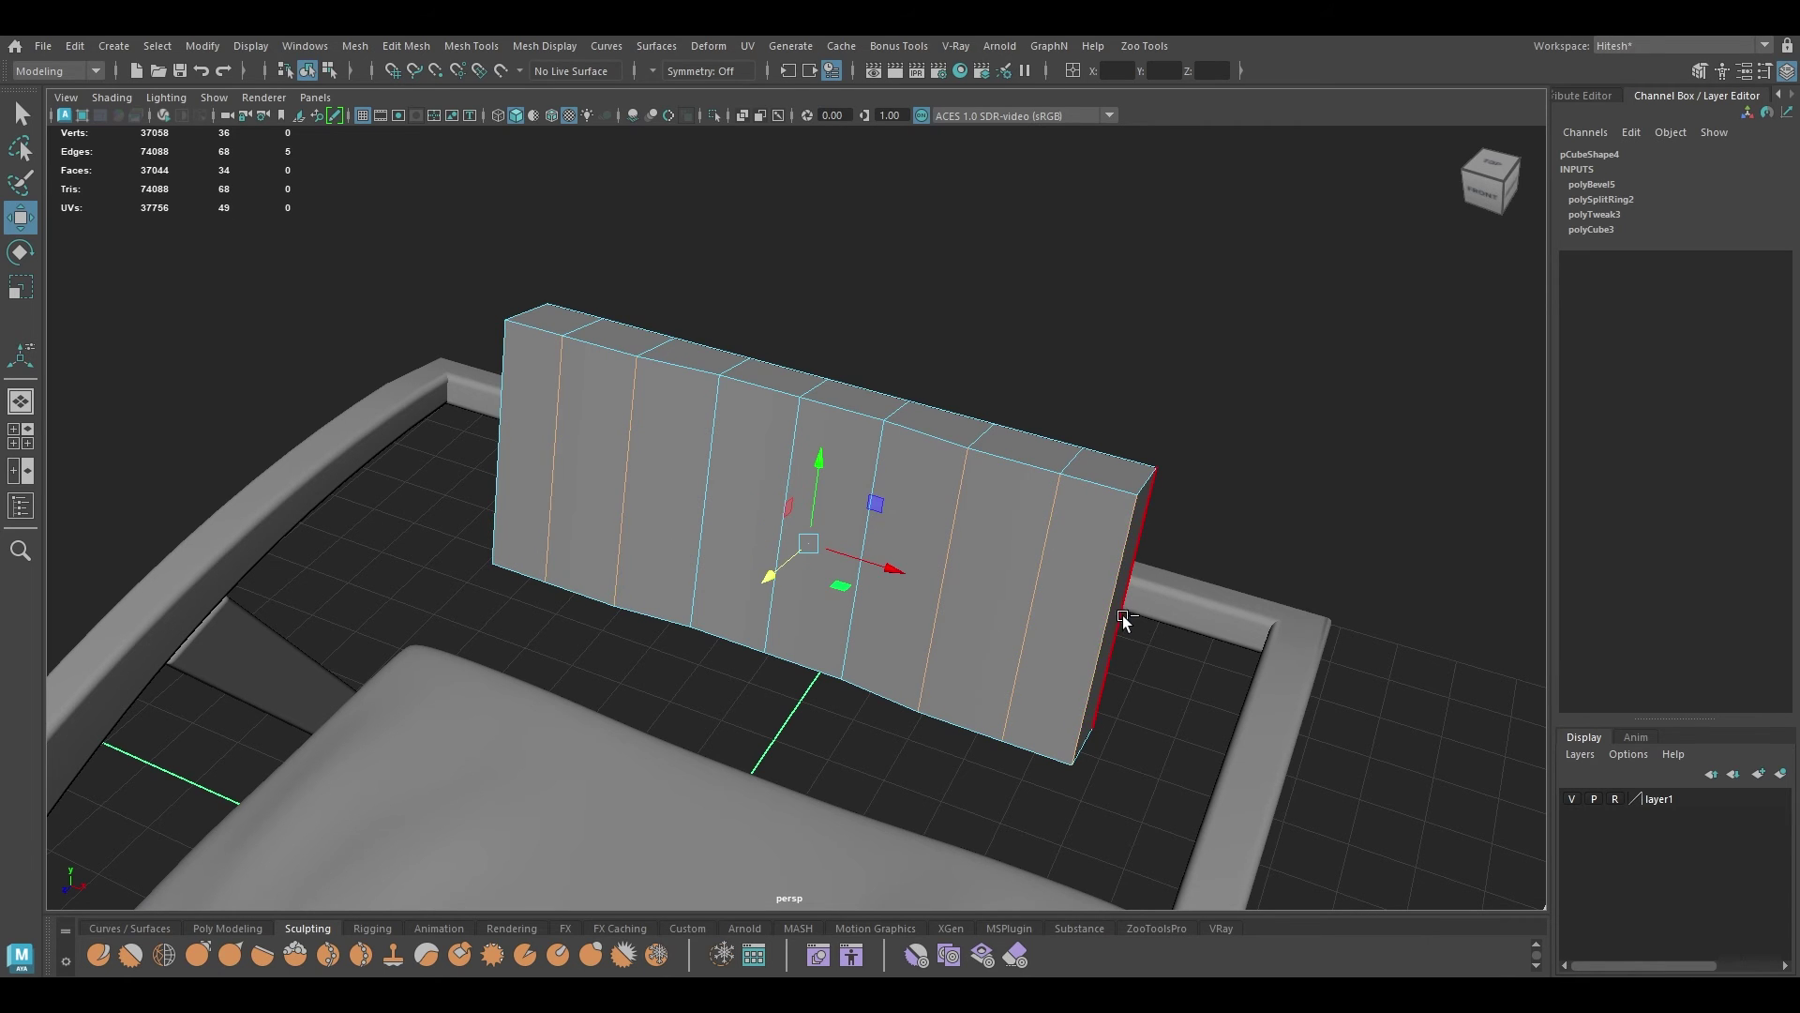
{"action": "left_click", "coordinate": [1107, 621], "text": "ctrl"}
{"action": "mouse_move", "coordinate": [736, 566]}
{"action": "left_mouse_down"}
{"action": "mouse_move", "coordinate": [695, 555]}
{"action": "mouse_move", "coordinate": [732, 551]}
{"action": "left_mouse_up"}
{"action": "left_click", "coordinate": [605, 516], "text": "ctrl"}
{"action": "left_click", "coordinate": [1022, 611], "text": "ctrl"}
{"action": "left_click", "coordinate": [780, 454]}
Step: Bevel all outer border and corner edges of the backrest block with Fraction 0.5 and 2 segments
{"action": "mouse_move", "coordinate": [740, 443]}
{"action": "right_mouse_down"}
{"action": "mouse_move", "coordinate": [847, 446]}
{"action": "mouse_move", "coordinate": [745, 430]}
{"action": "right_mouse_up"}
{"action": "left_click_drag", "start_coordinate": [746, 430], "coordinate": [831, 444], "text": "alt"}
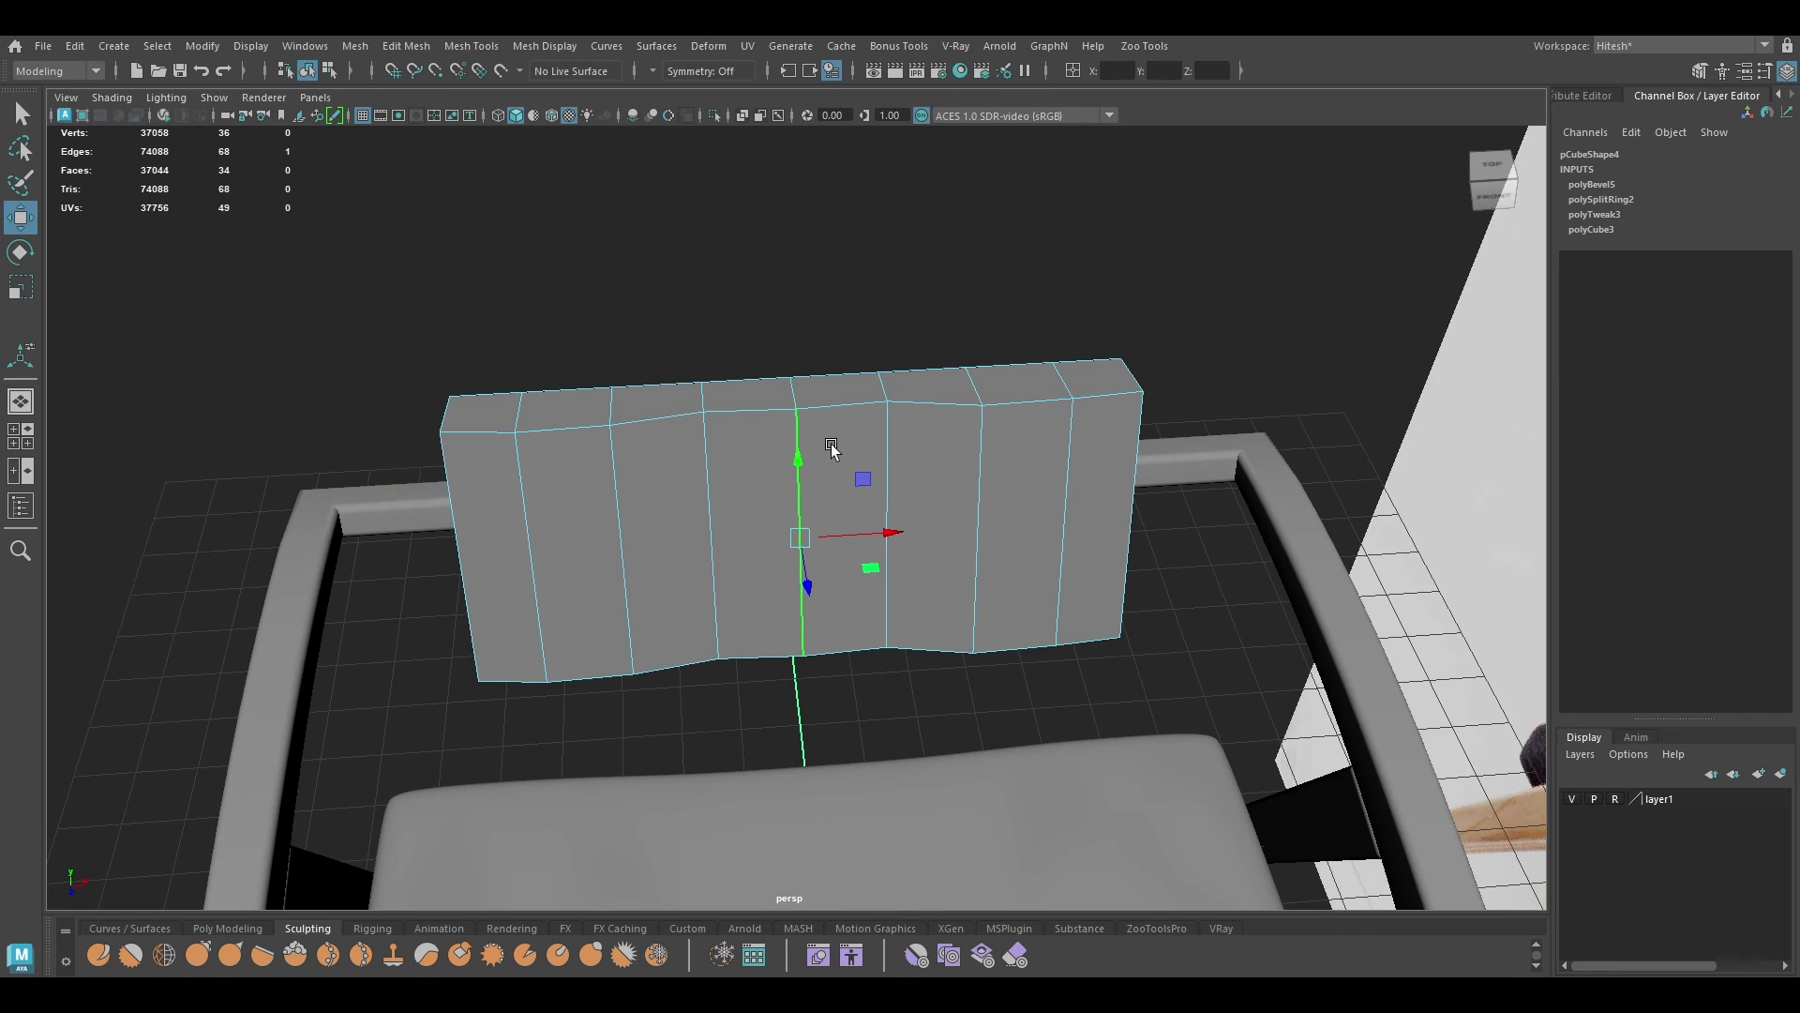
{"action": "double_click", "coordinate": [748, 410]}
{"action": "left_click", "coordinate": [453, 546], "text": "shift"}
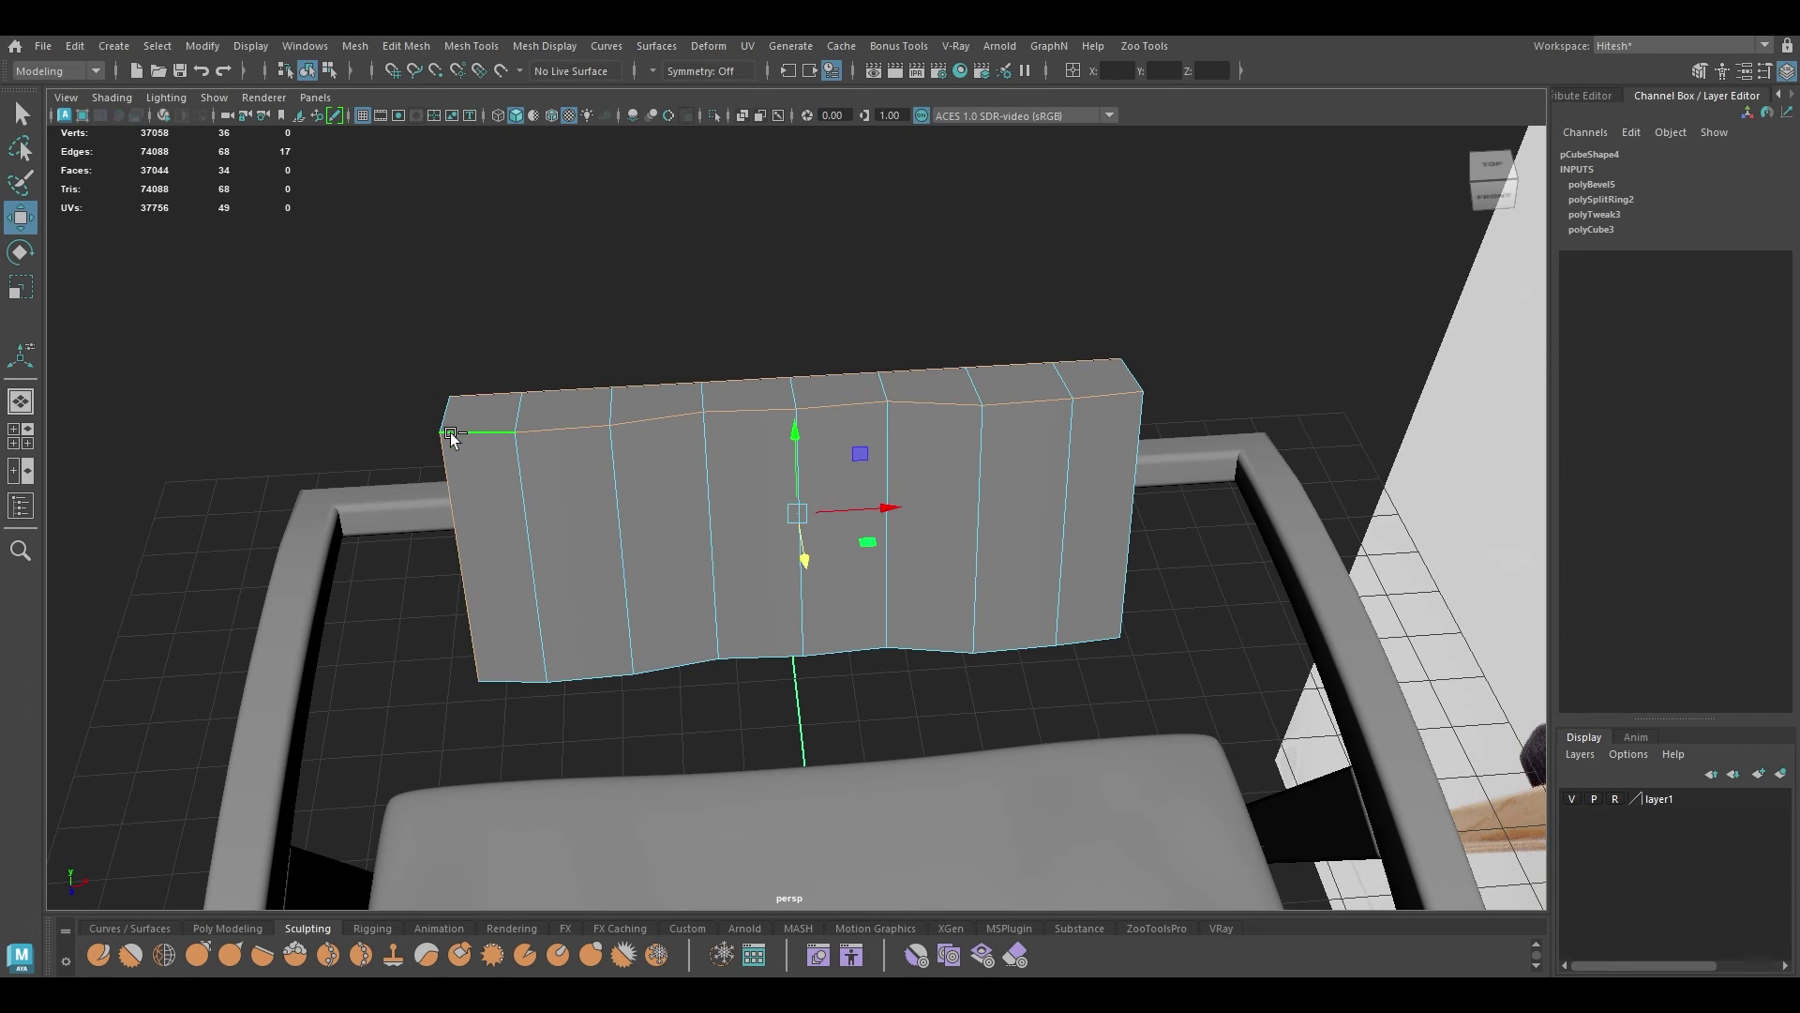
{"action": "left_click_drag", "start_coordinate": [476, 554], "coordinate": [631, 531], "text": "alt"}
{"action": "left_click", "coordinate": [550, 567], "text": "shift"}
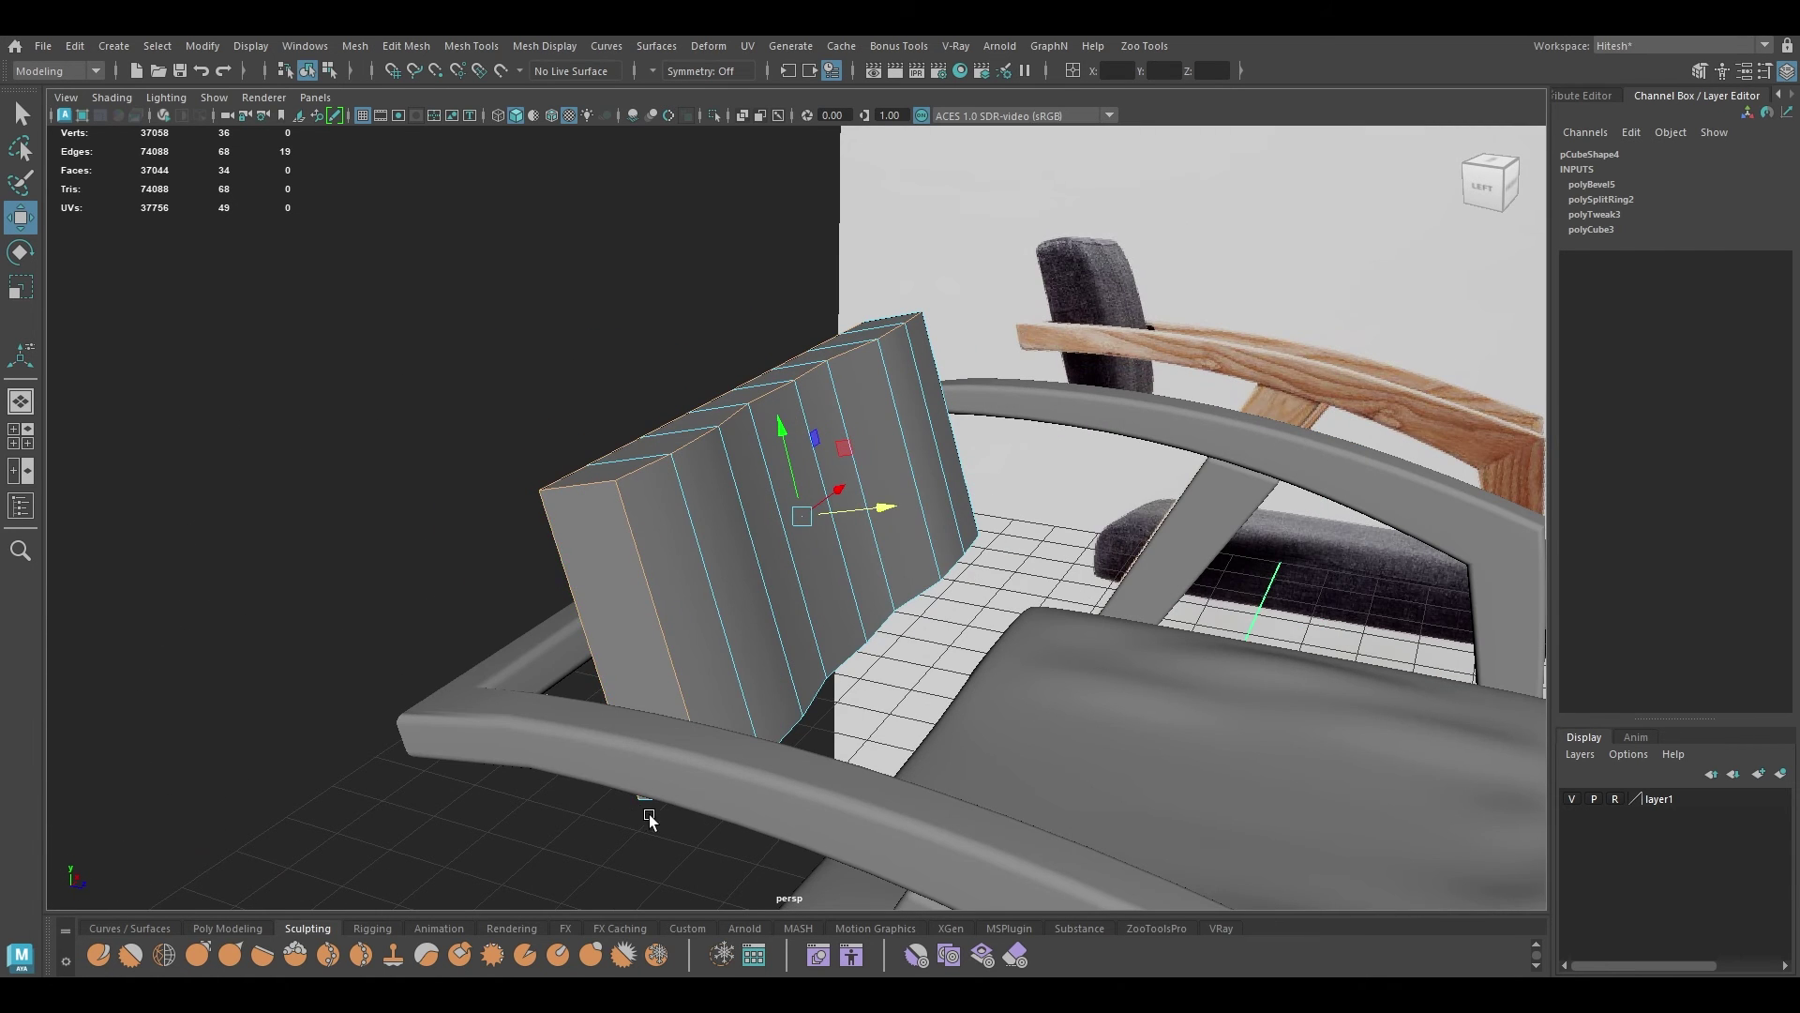
{"action": "left_click_drag", "start_coordinate": [649, 814], "coordinate": [681, 710], "text": "alt"}
{"action": "right_click", "coordinate": [697, 678]}
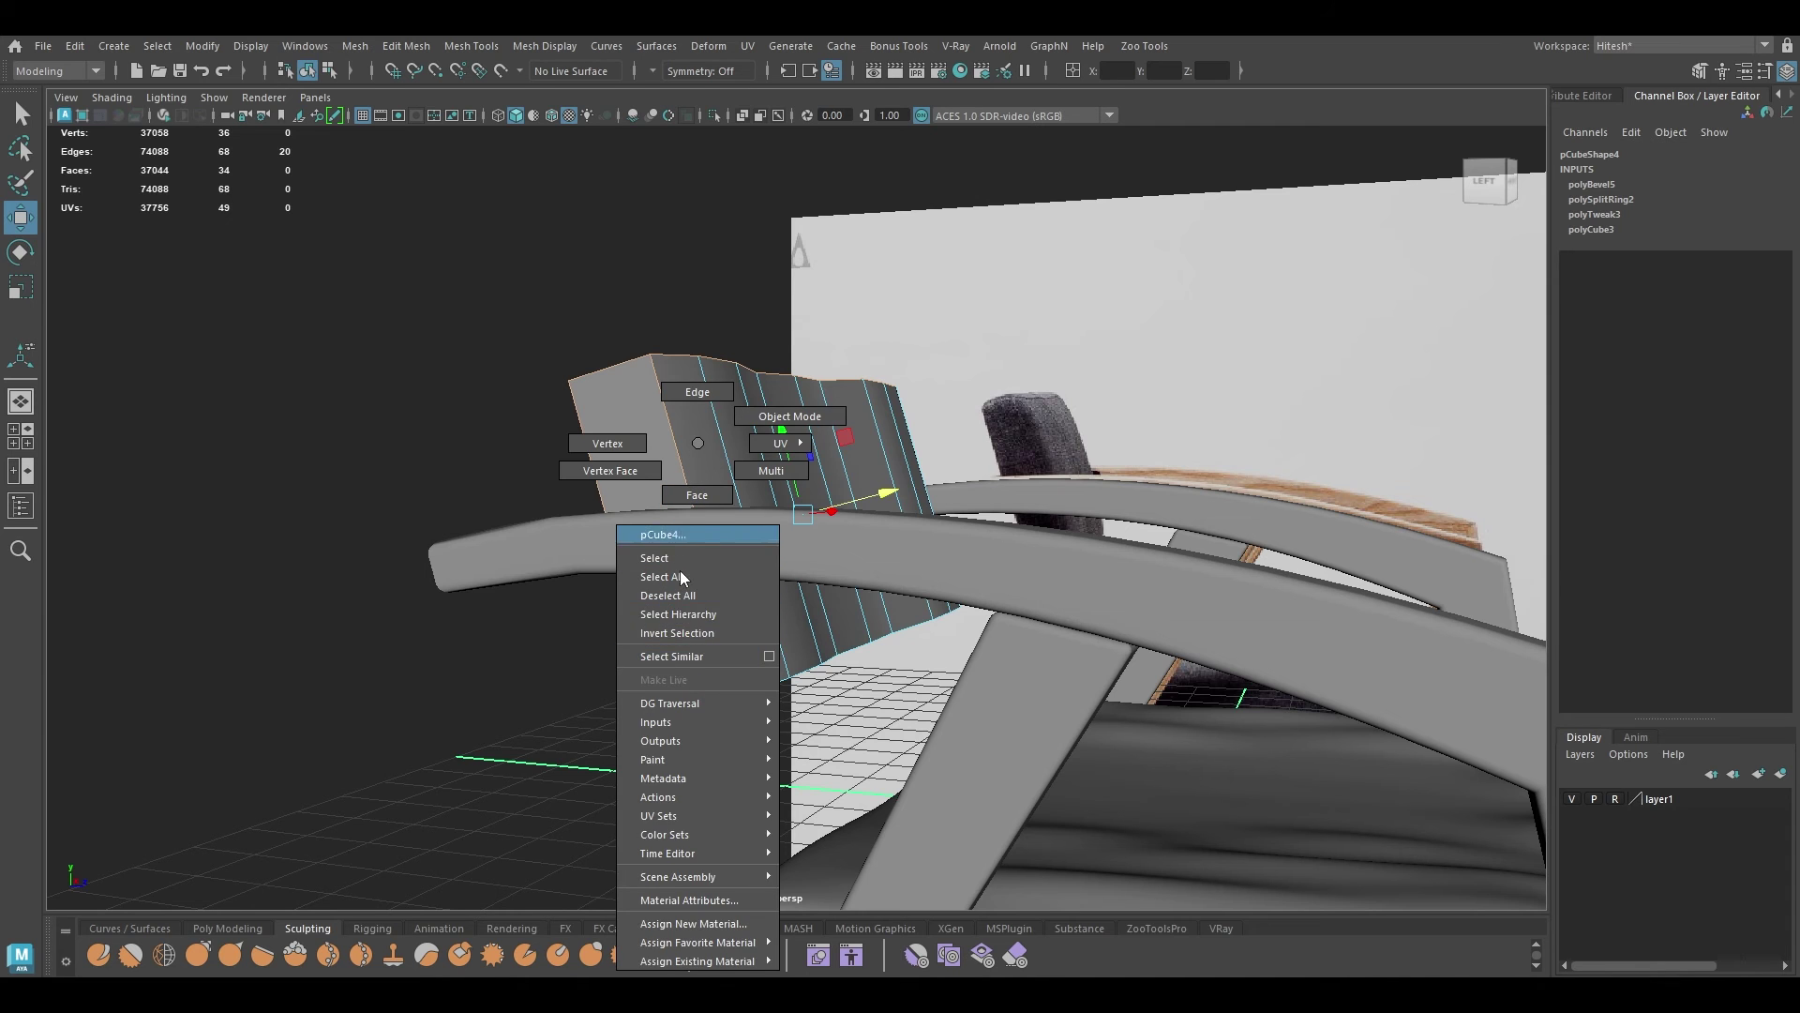
{"action": "right_click_drag", "start_coordinate": [681, 570], "coordinate": [699, 656]}
{"action": "left_click_drag", "start_coordinate": [848, 699], "coordinate": [722, 717], "text": "alt"}
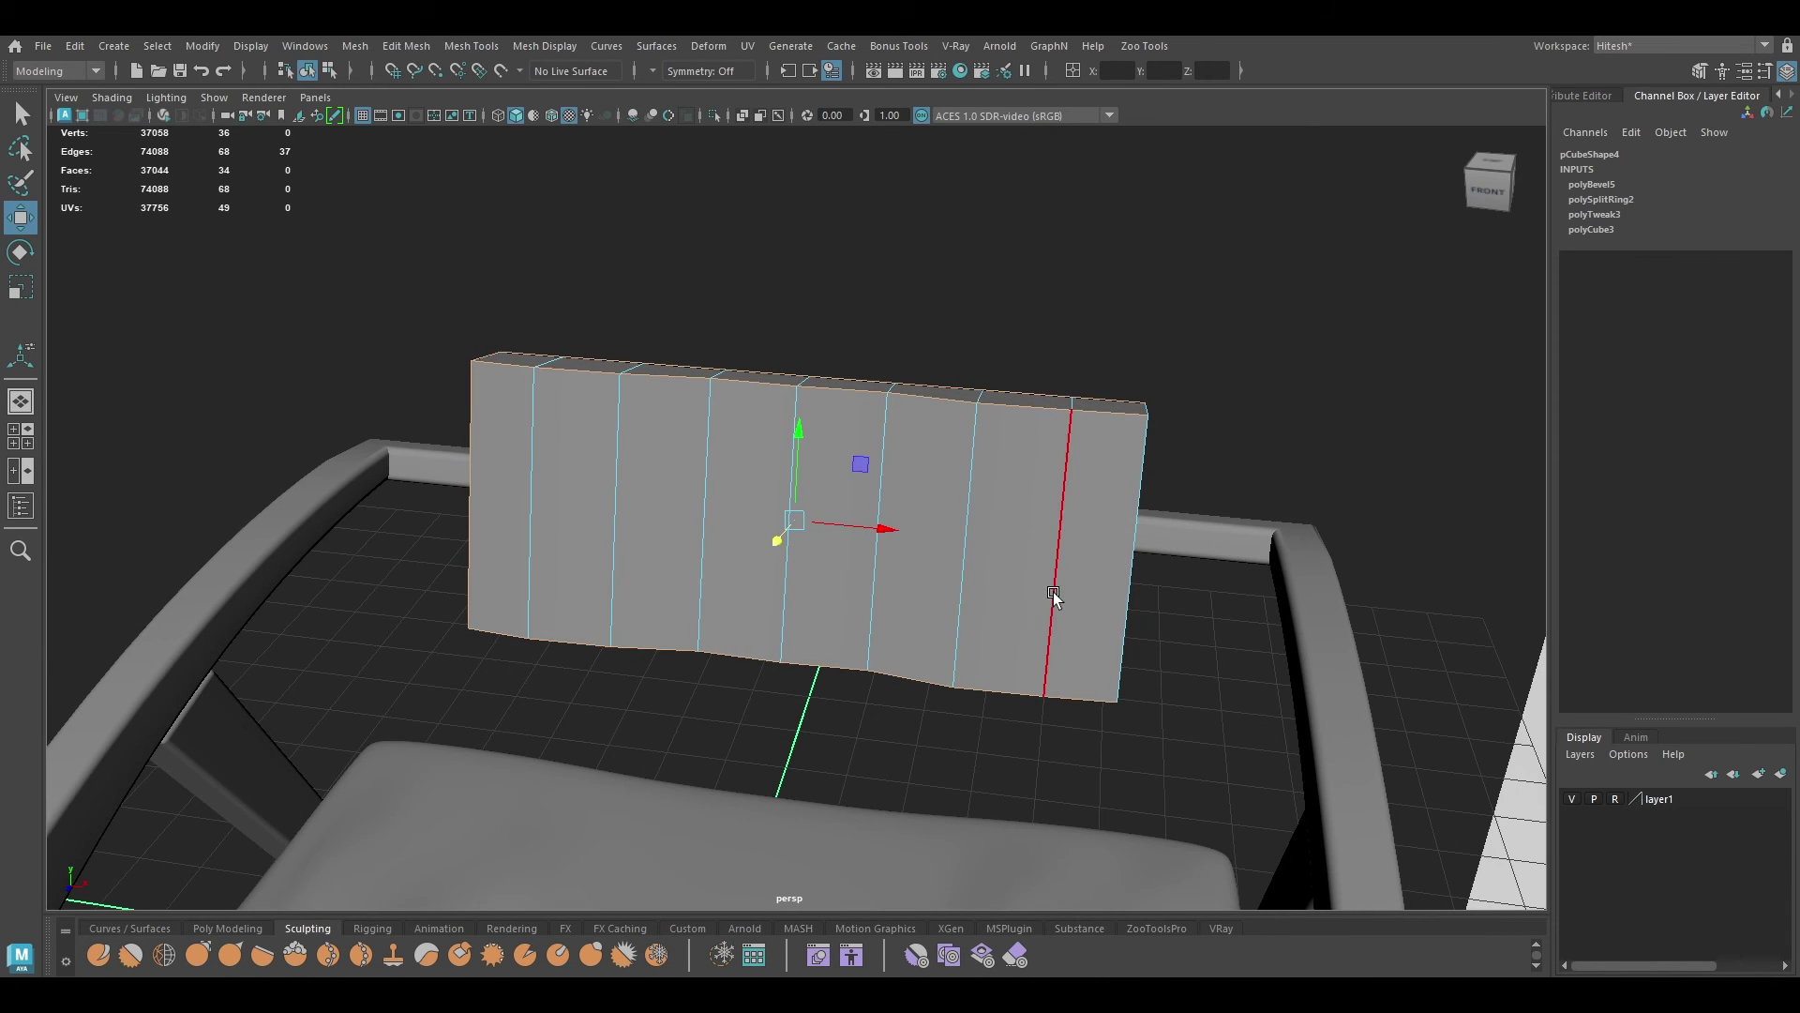
{"action": "left_click_drag", "start_coordinate": [1130, 572], "coordinate": [1143, 519], "text": "alt"}
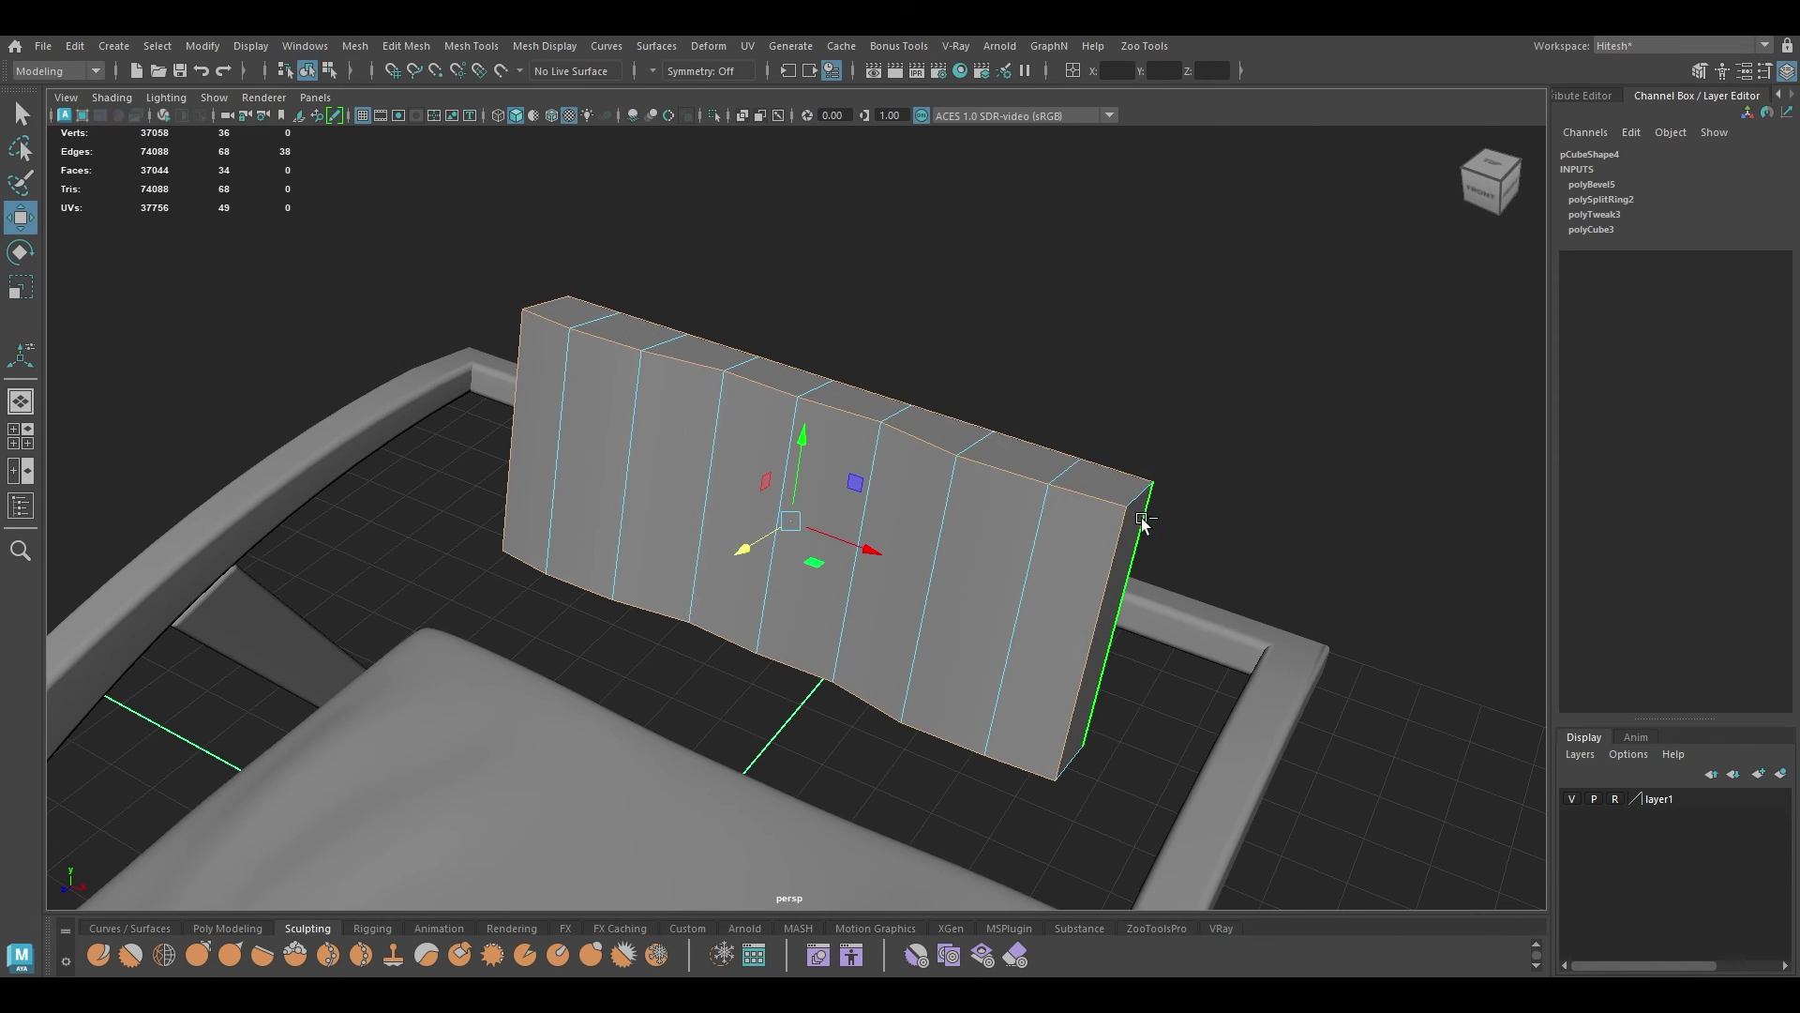
{"action": "left_click", "coordinate": [1079, 770], "text": "shift"}
{"action": "left_click_drag", "start_coordinate": [986, 803], "coordinate": [1279, 741], "text": "alt"}
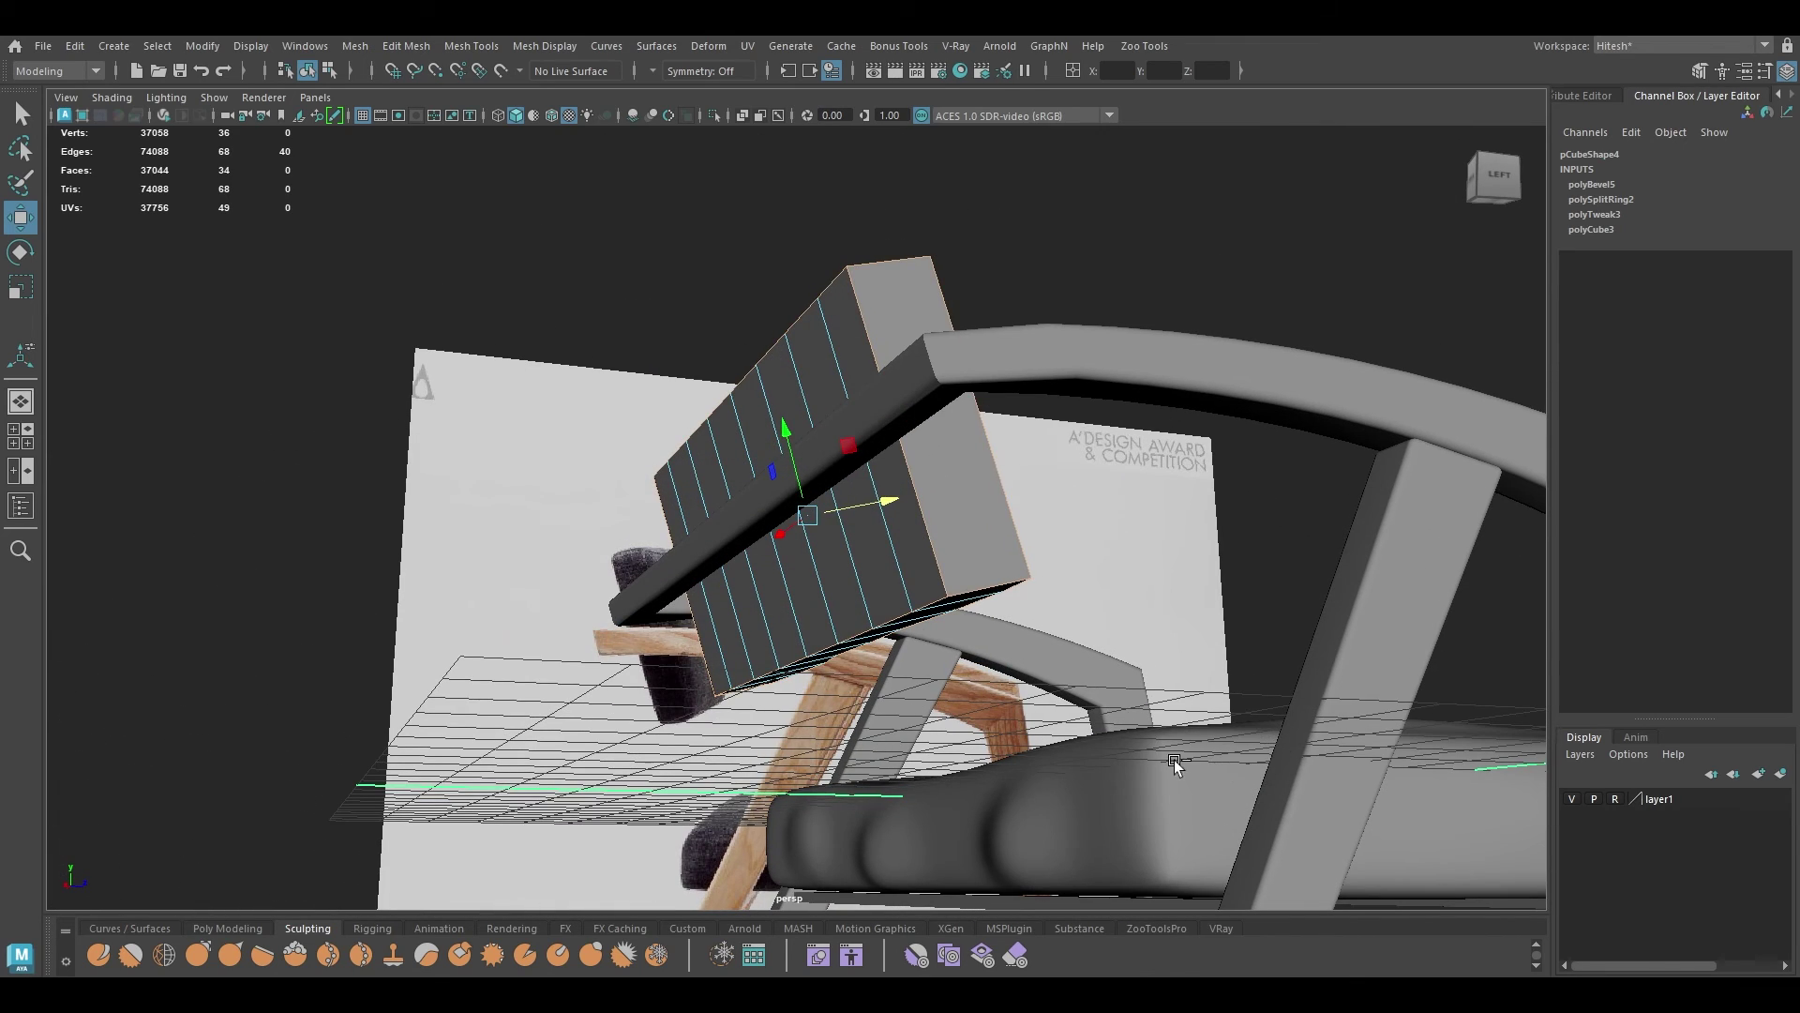
{"action": "key", "text": "ctrl+b"}
{"action": "left_click_drag", "start_coordinate": [1081, 566], "coordinate": [849, 655], "text": "alt"}
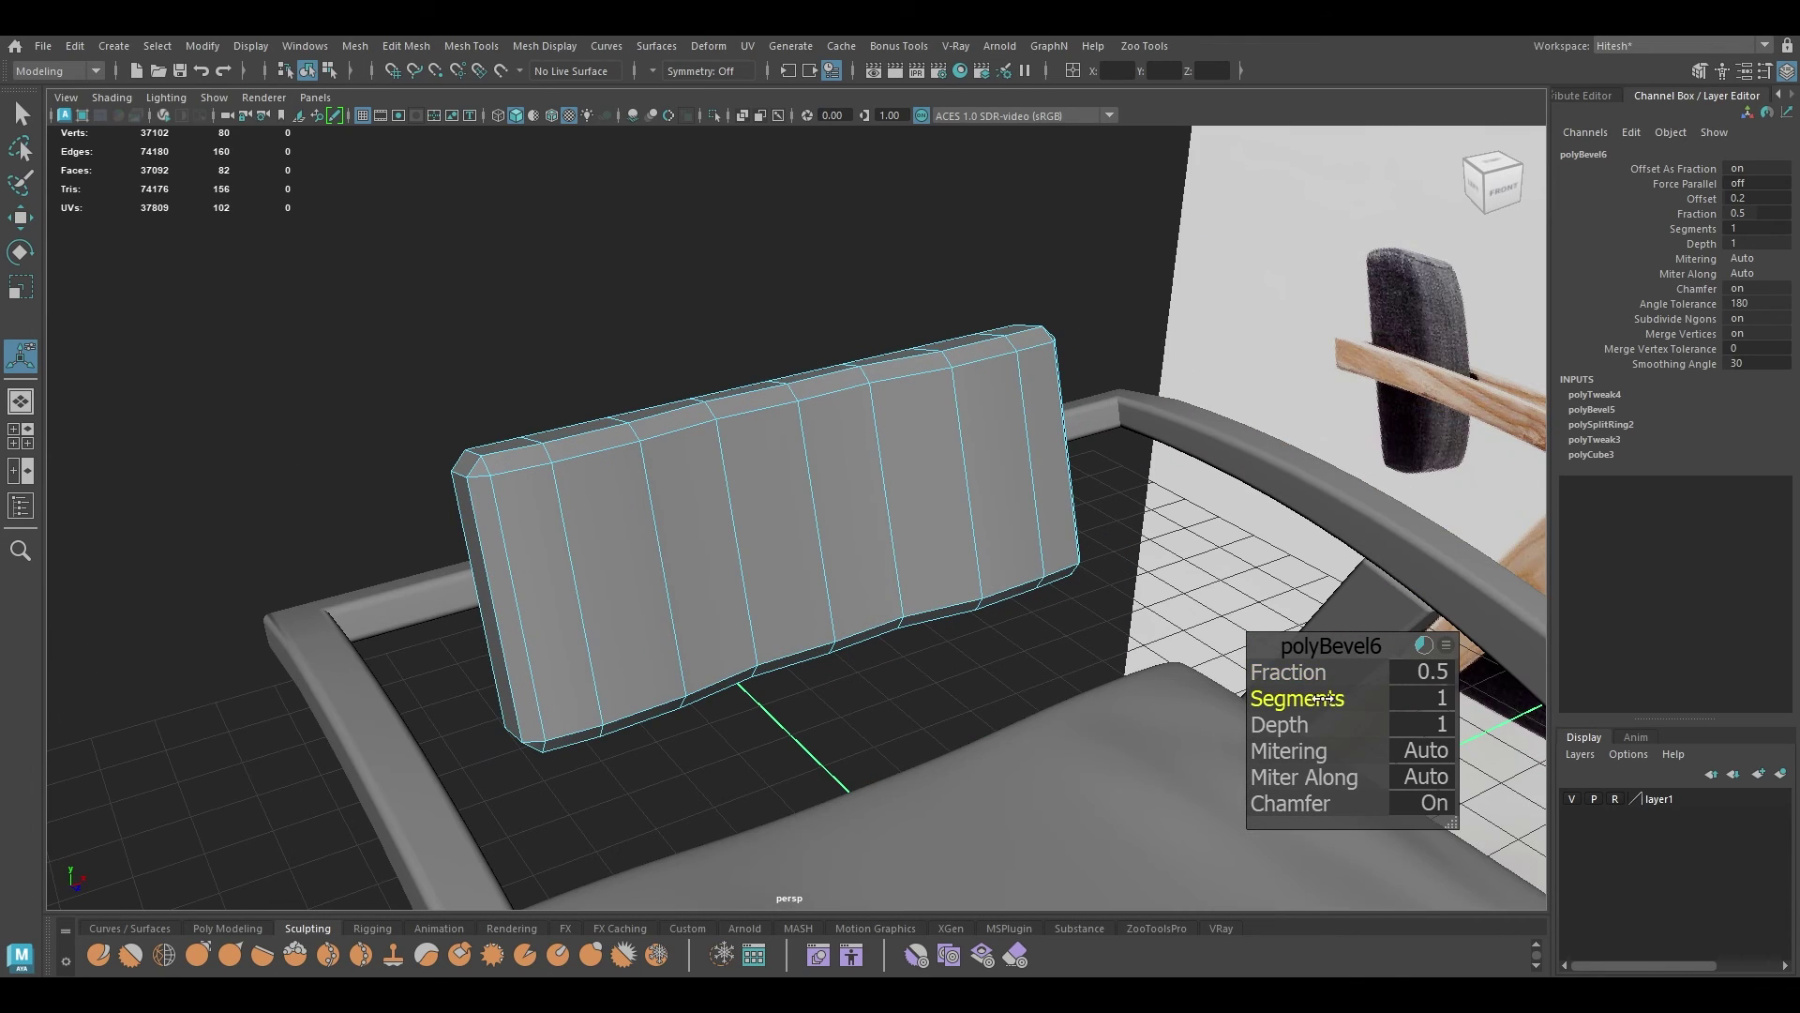
{"action": "left_click_drag", "start_coordinate": [1323, 699], "coordinate": [1382, 698]}
{"action": "key", "text": "w"}
Step: Smooth the backrest cushion mesh with 1 division and deselect it
{"action": "right_click_drag", "start_coordinate": [831, 442], "coordinate": [1039, 357]}
{"action": "right_click_drag", "start_coordinate": [888, 437], "coordinate": [889, 450], "text": "shift"}
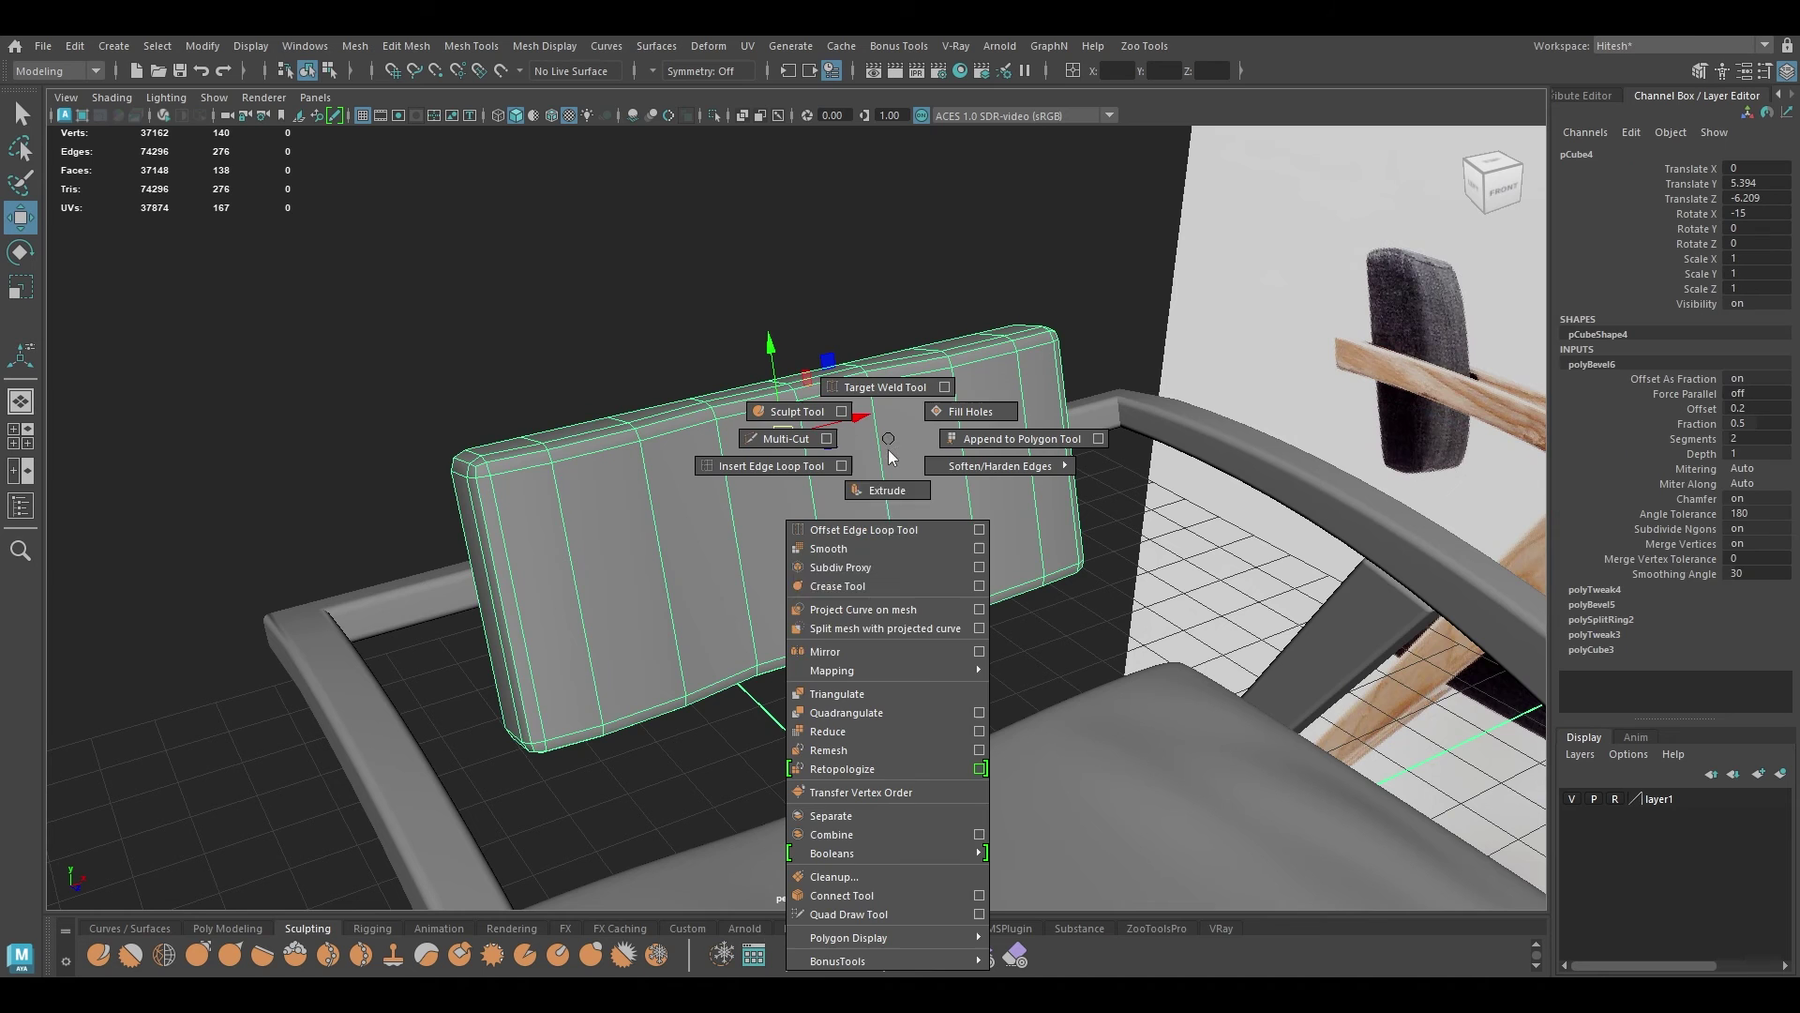
{"action": "left_click", "coordinate": [845, 547]}
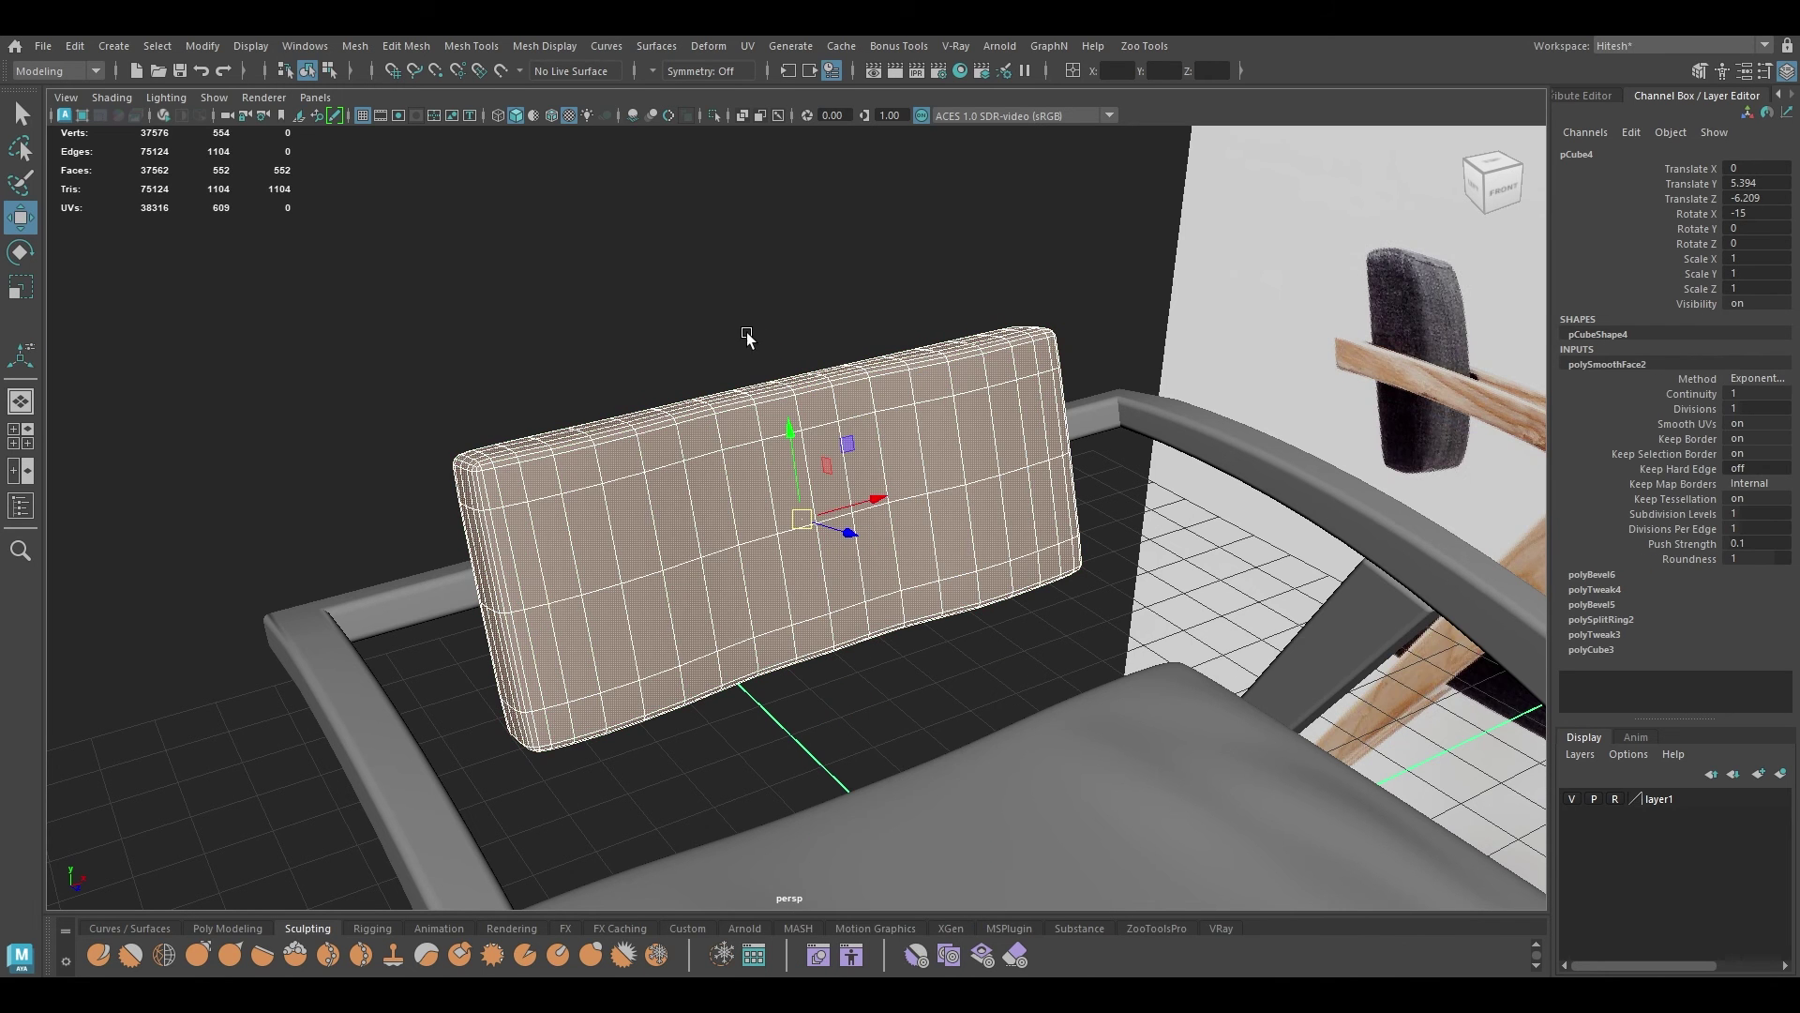
{"action": "left_click", "coordinate": [747, 337]}
Step: Sculpt soft, uneven folds into the backrest cushion's front face and top edge with the Sculpt tool
{"action": "left_click_drag", "start_coordinate": [858, 539], "coordinate": [773, 520], "text": "alt"}
{"action": "left_click", "coordinate": [764, 589]}
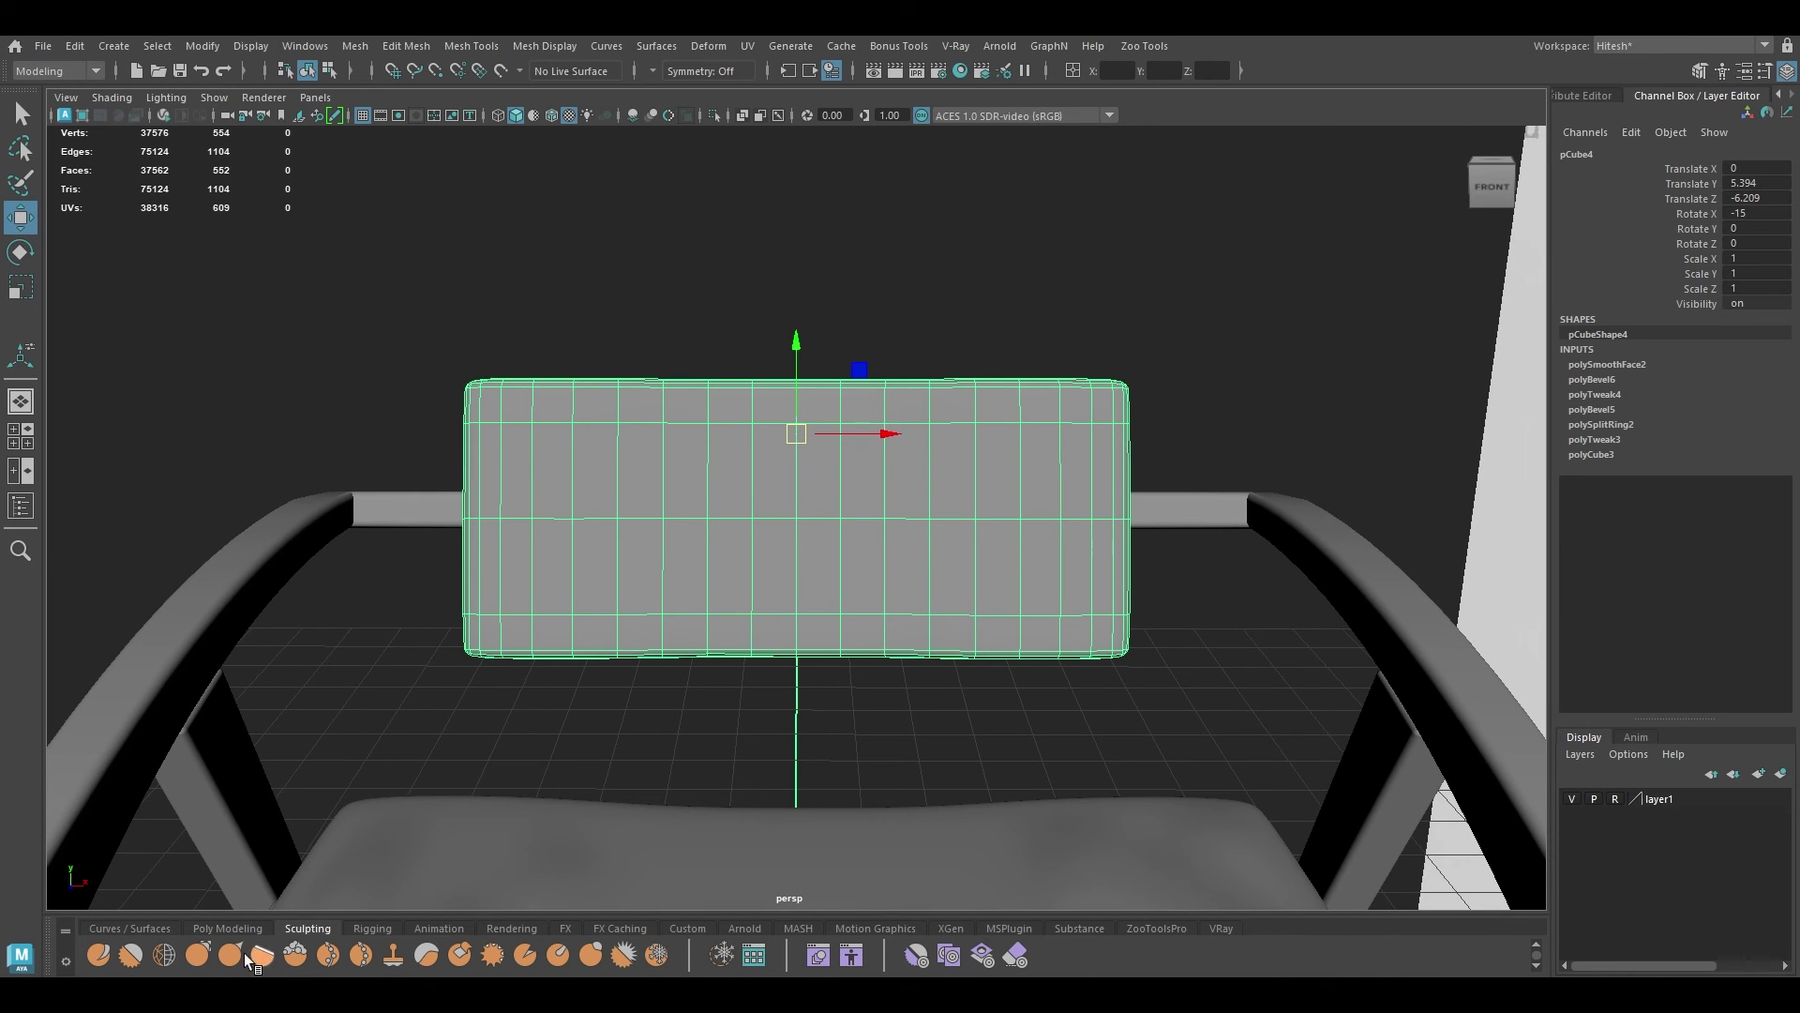
{"action": "left_click", "coordinate": [99, 954]}
{"action": "mouse_move", "coordinate": [656, 469]}
{"action": "left_mouse_down", "text": "alt"}
{"action": "mouse_move", "coordinate": [723, 514]}
{"action": "mouse_move", "coordinate": [728, 566]}
{"action": "mouse_move", "coordinate": [490, 513]}
{"action": "left_mouse_up", "text": "alt"}
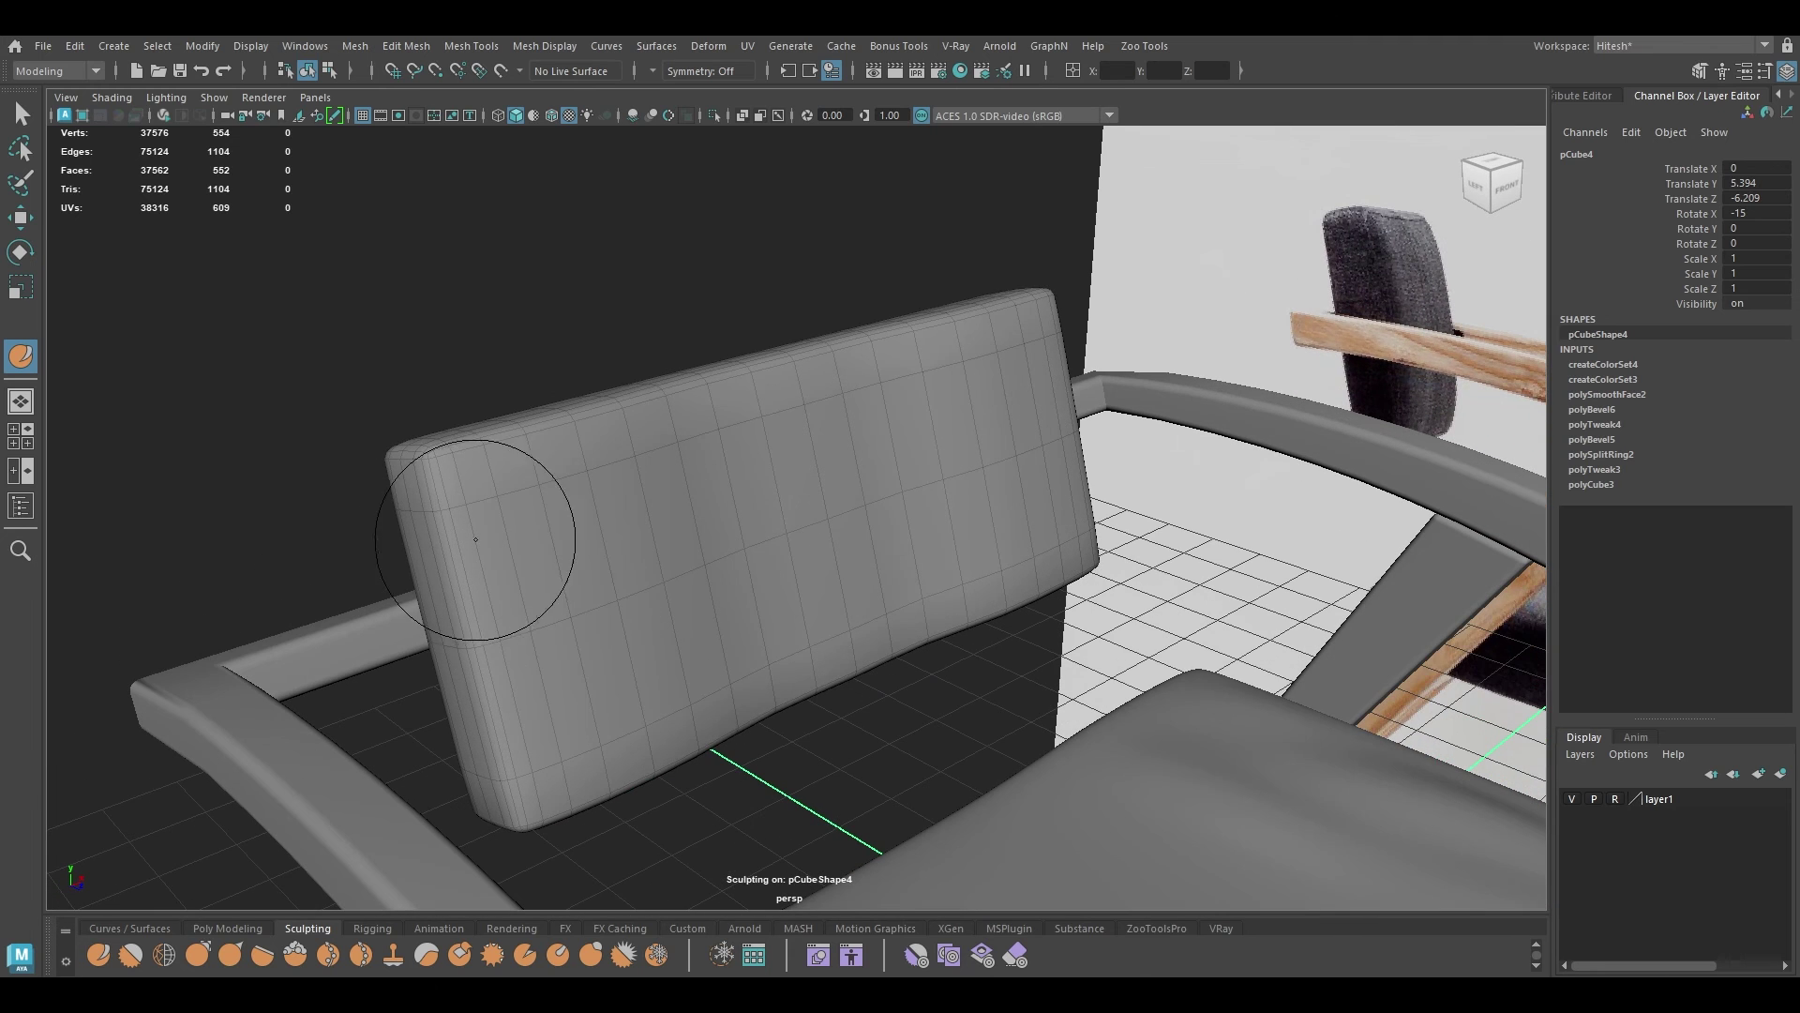
{"action": "mouse_move", "coordinate": [542, 723]}
{"action": "left_mouse_down", "text": "alt"}
{"action": "mouse_move", "coordinate": [788, 591]}
{"action": "mouse_move", "coordinate": [914, 595]}
{"action": "left_mouse_up", "text": "alt"}
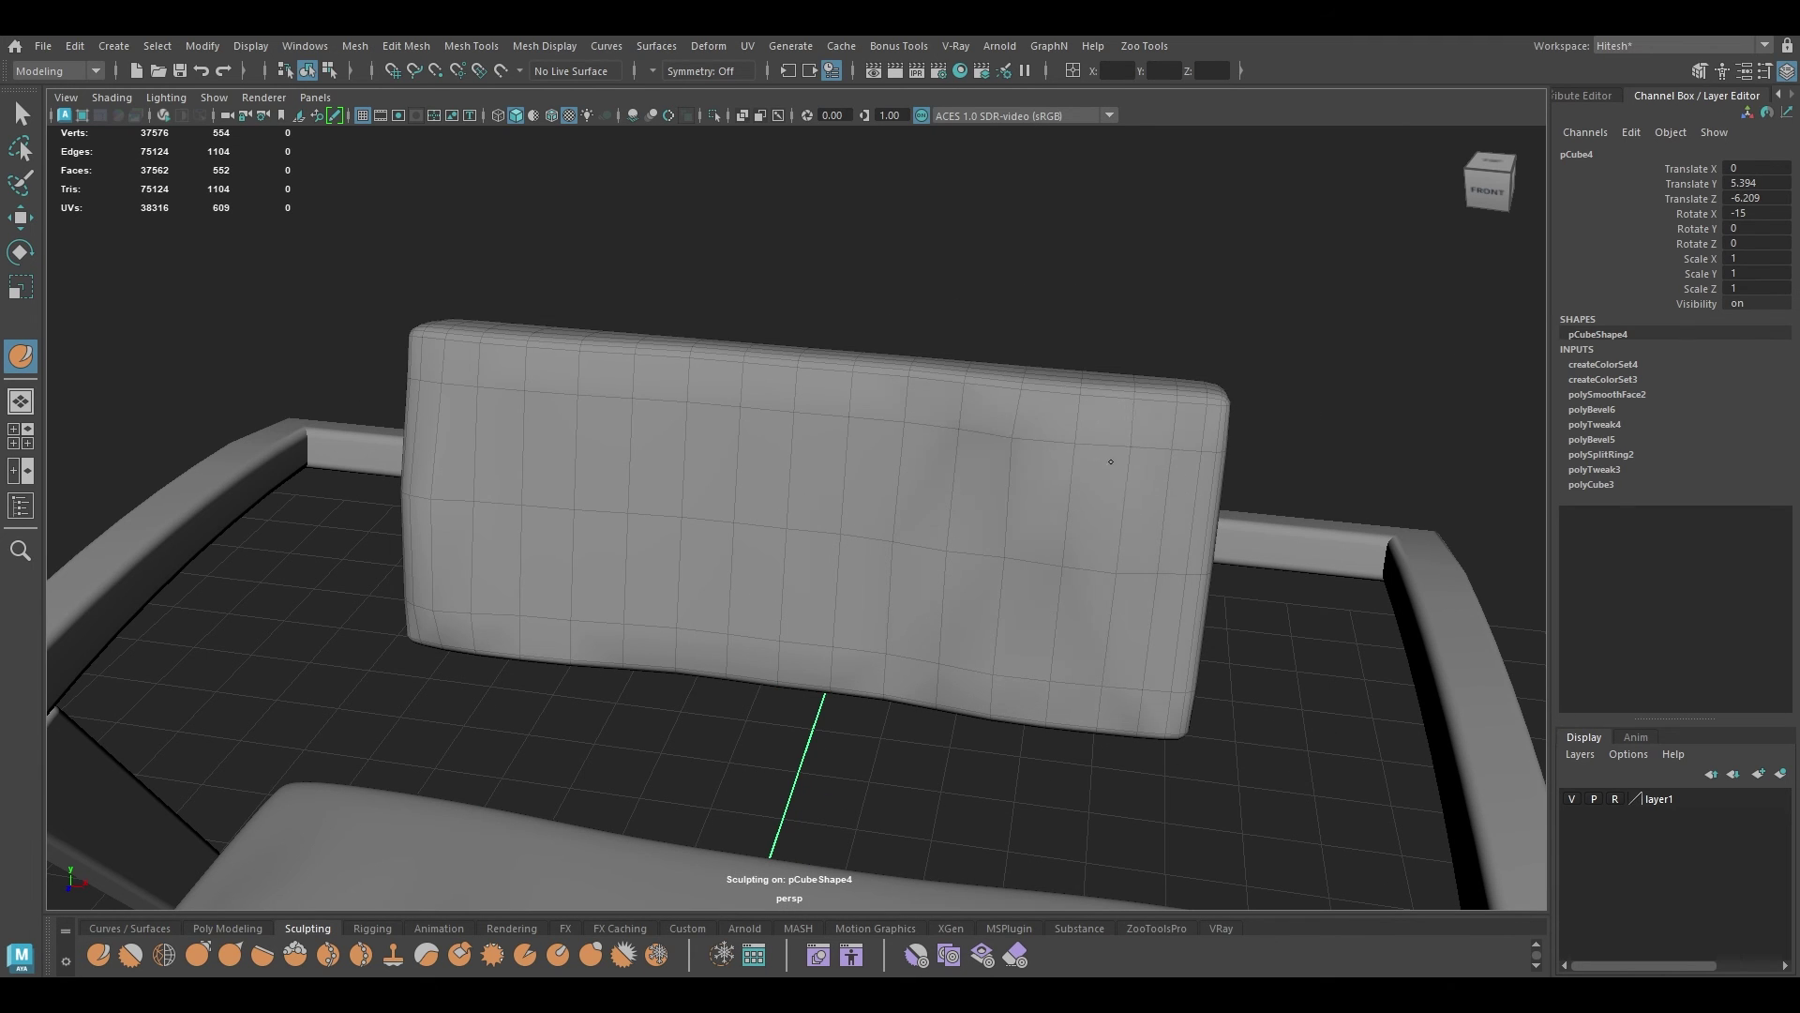
{"action": "left_click_drag", "start_coordinate": [1044, 644], "coordinate": [924, 490], "text": "alt"}
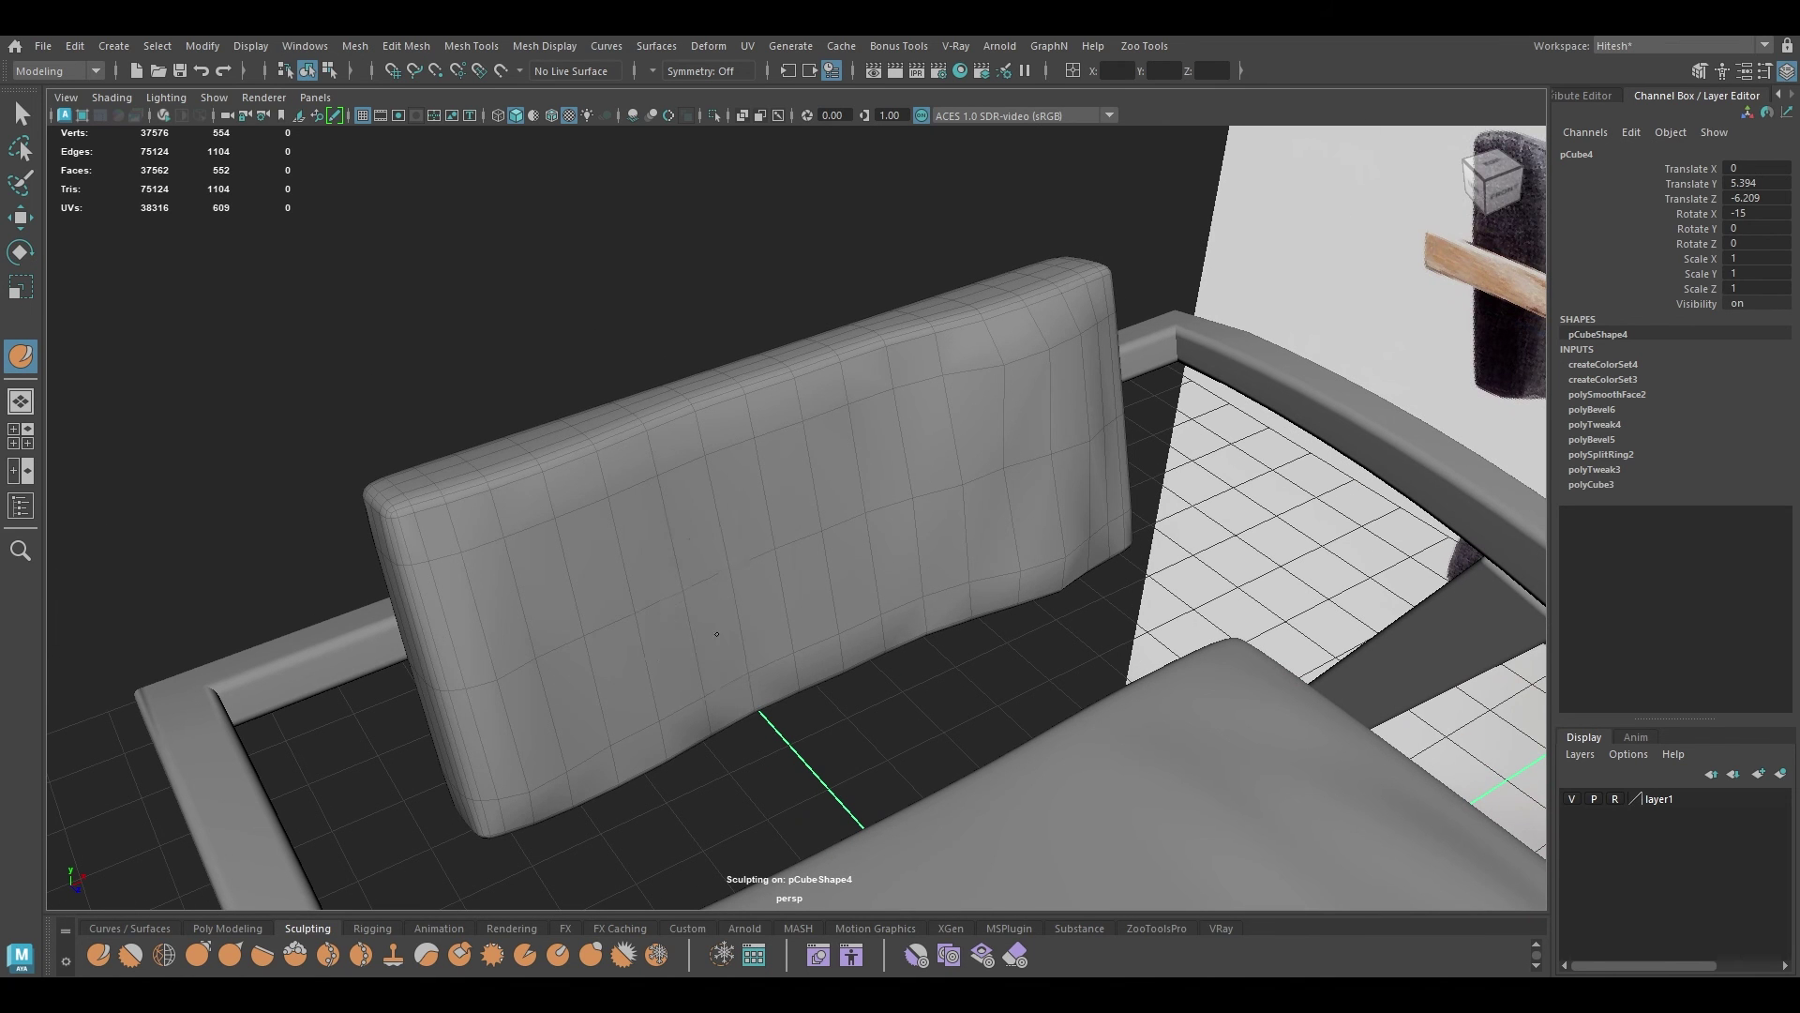
{"action": "left_click_drag", "start_coordinate": [541, 531], "coordinate": [643, 543], "text": "alt"}
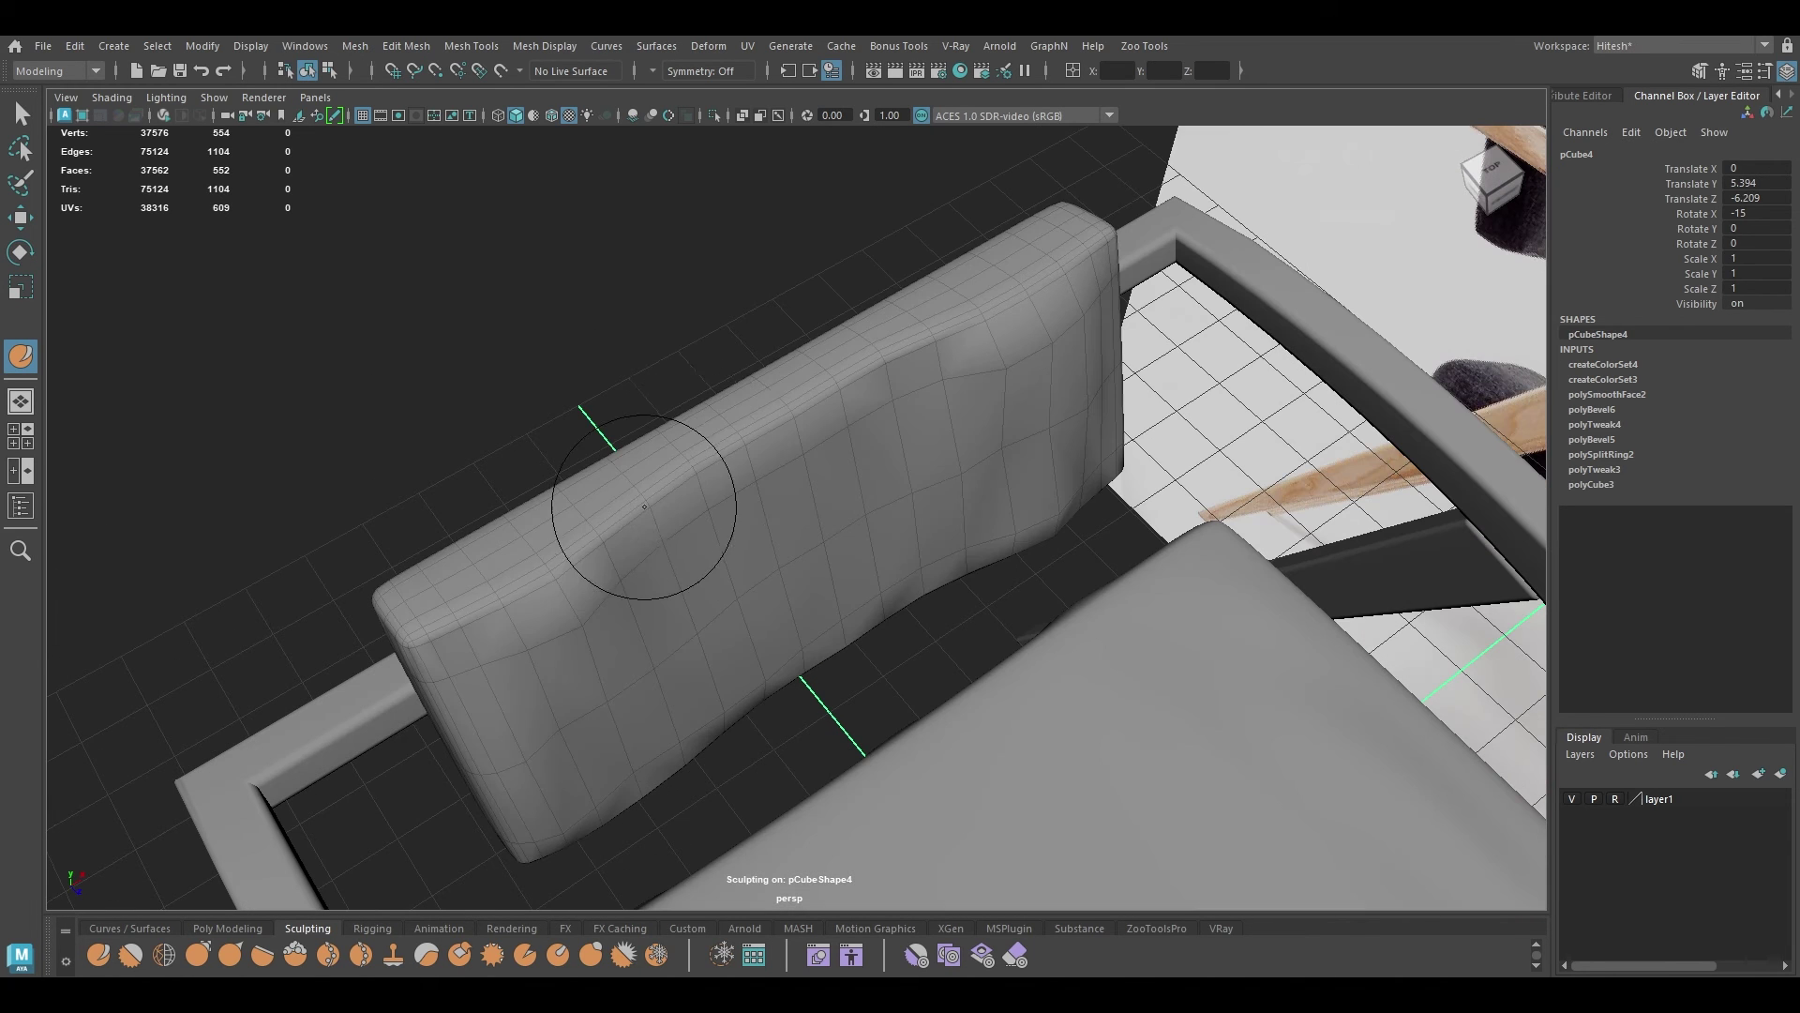
{"action": "left_click_drag", "start_coordinate": [676, 484], "coordinate": [937, 470], "text": "alt"}
{"action": "key", "text": "w"}
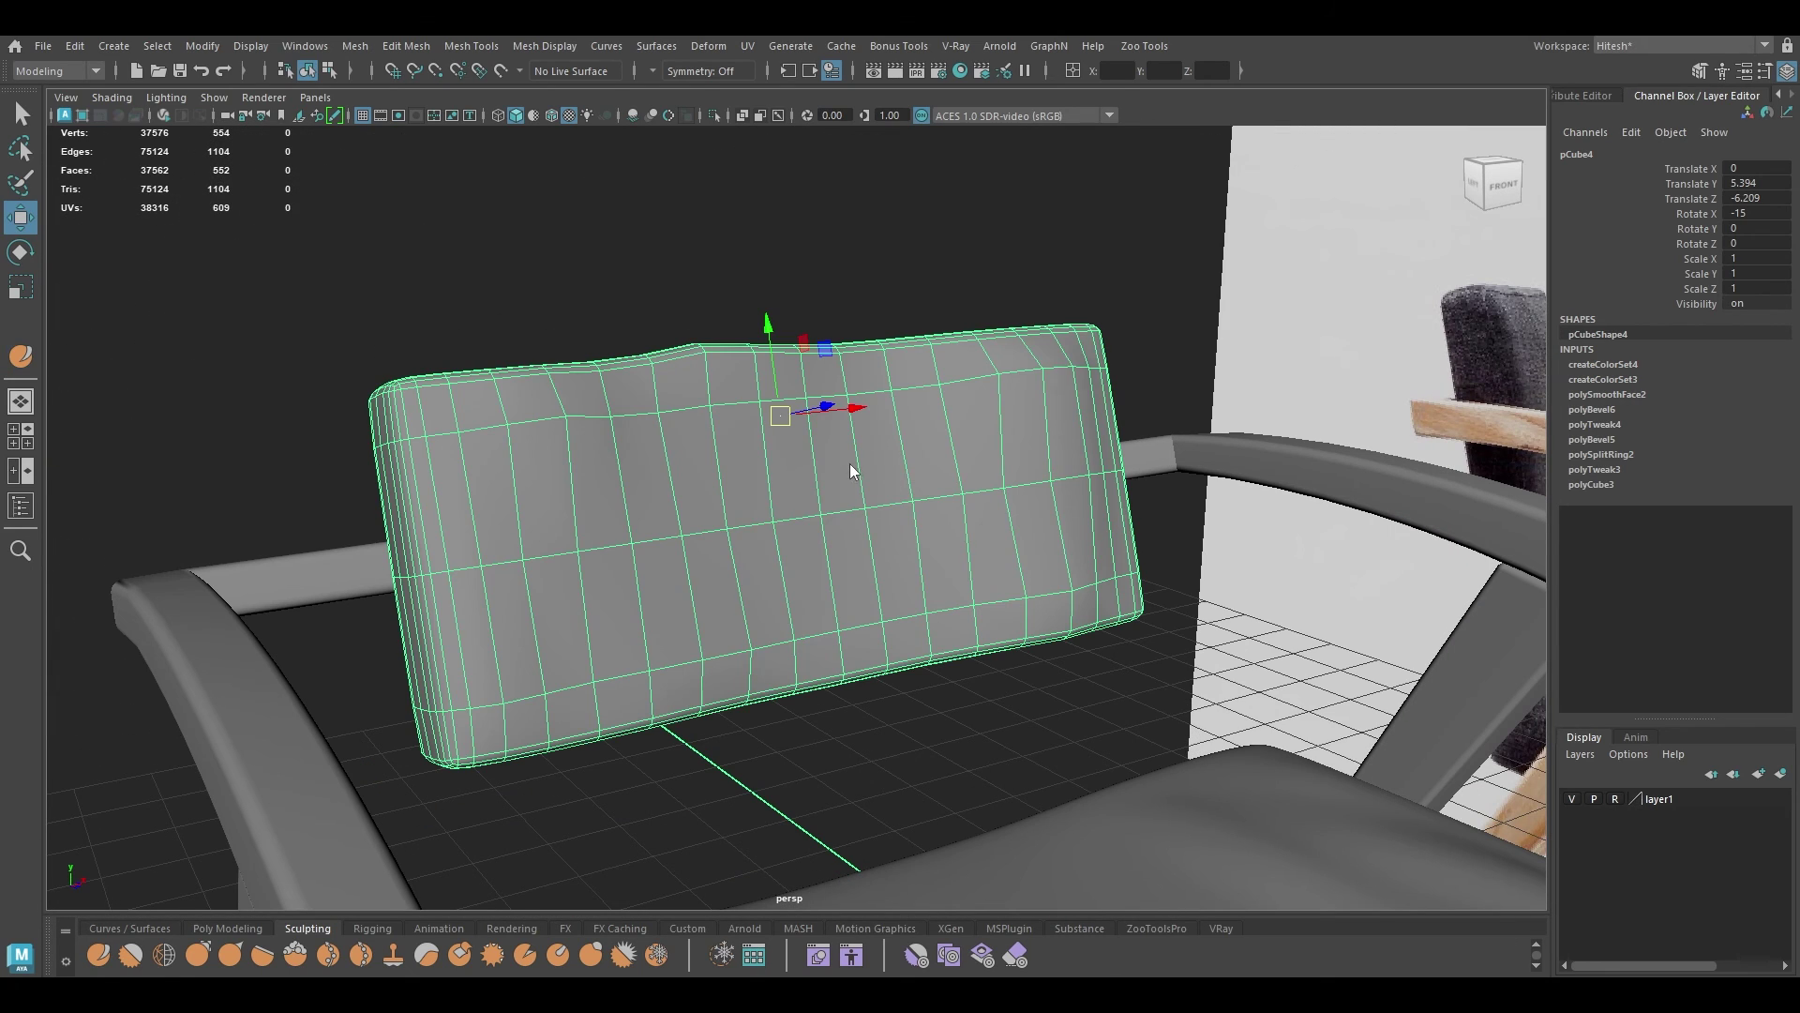
Step: Smooth the sculpted backrest cushion with 1 division, deselect it and review the whole chair
{"action": "right_click_drag", "start_coordinate": [850, 464], "coordinate": [820, 590], "text": "shift"}
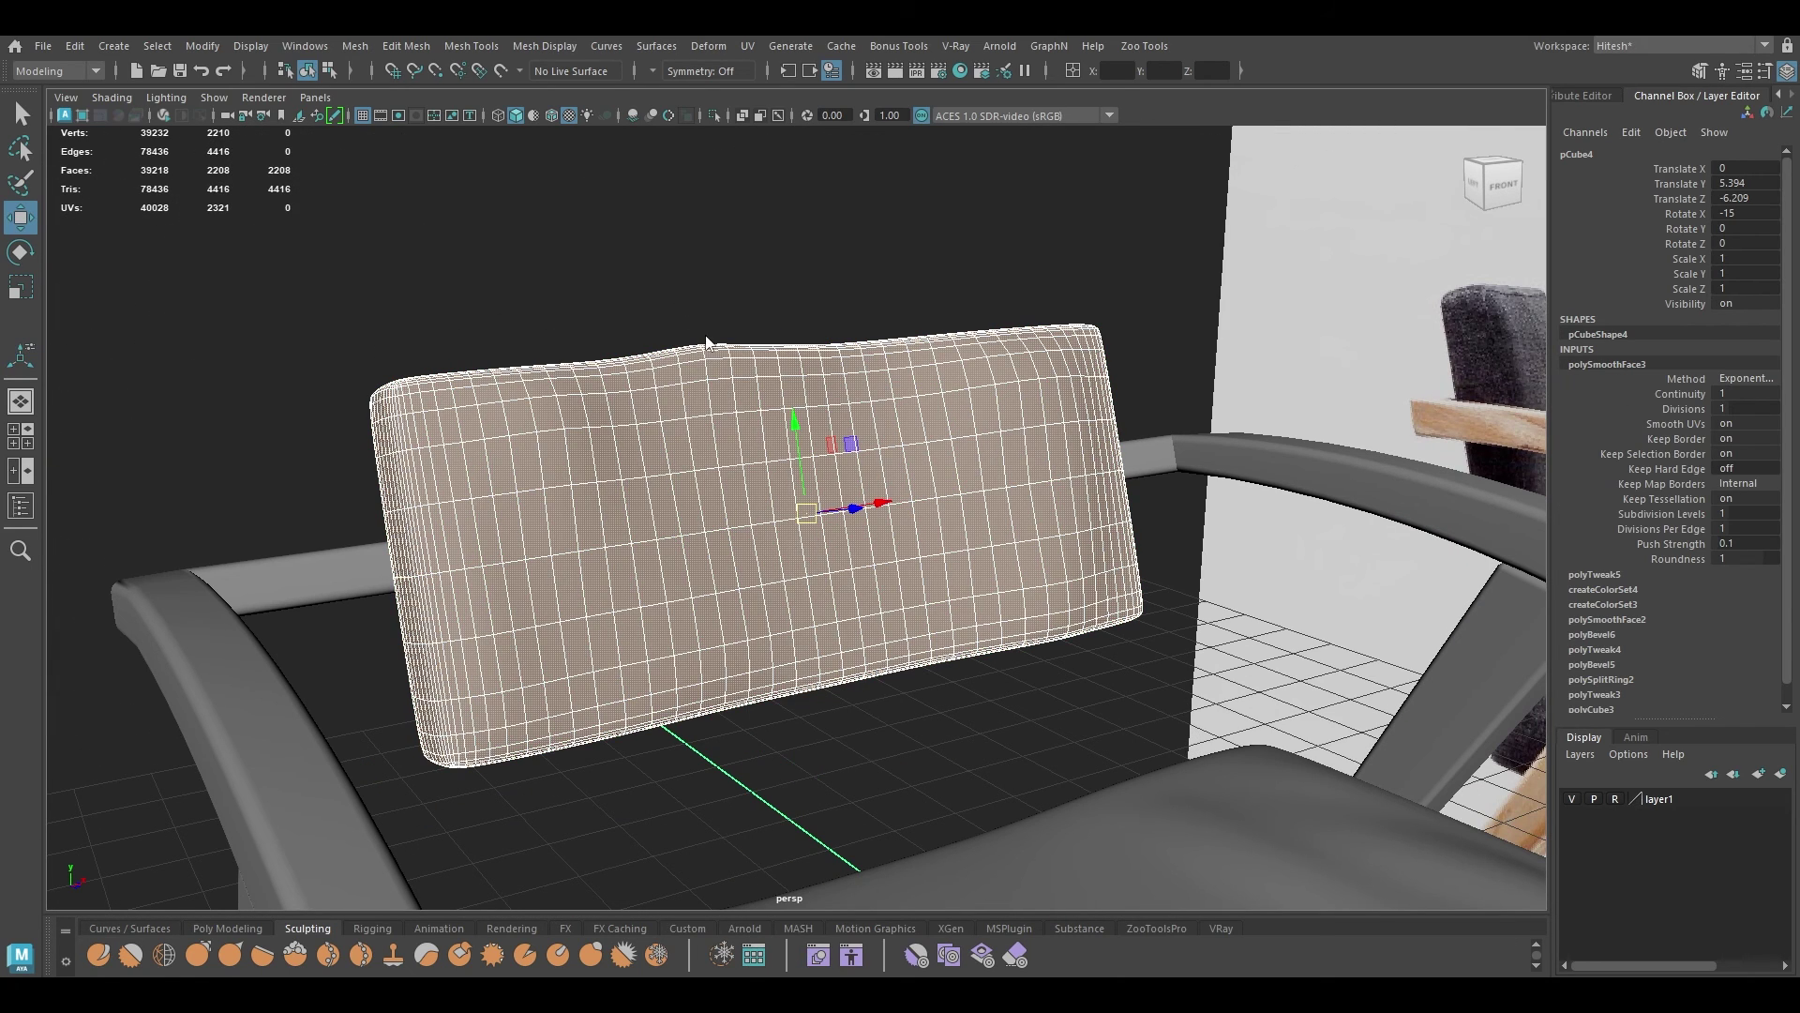
{"action": "left_click", "coordinate": [844, 333]}
{"action": "left_click_drag", "start_coordinate": [844, 335], "coordinate": [917, 461], "text": "alt"}
{"action": "right_click_drag", "start_coordinate": [816, 486], "coordinate": [611, 242], "text": "alt"}
{"action": "left_click_drag", "start_coordinate": [611, 242], "coordinate": [664, 294], "text": "alt"}
{"action": "right_click_drag", "start_coordinate": [670, 302], "coordinate": [834, 480], "text": "alt"}
{"action": "left_click_drag", "start_coordinate": [834, 480], "coordinate": [834, 503], "text": "alt"}
{"action": "middle_click_drag", "start_coordinate": [834, 503], "coordinate": [824, 354], "text": "alt"}
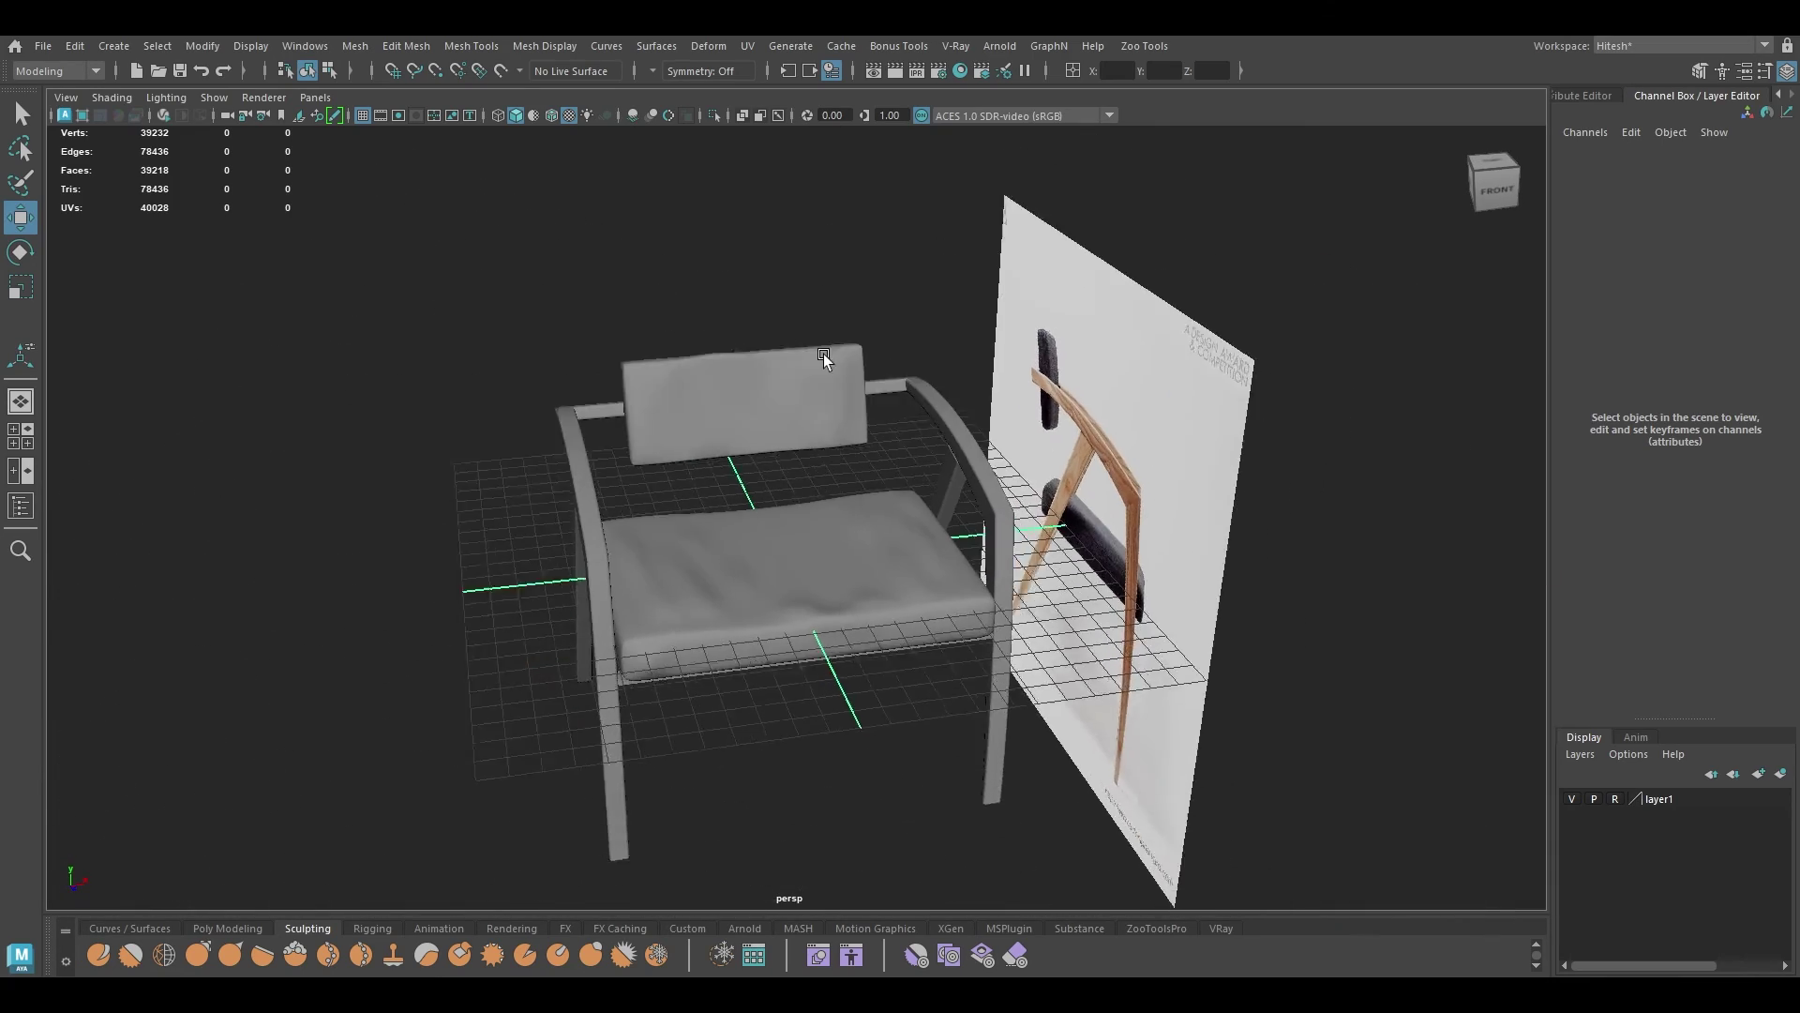
Step: Sculpt additional soft dents and bulges into the seat cushion's top surface and front edge with the Sculpt tool
{"action": "left_click_drag", "start_coordinate": [824, 352], "coordinate": [756, 474], "text": "alt"}
{"action": "left_click", "coordinate": [724, 418]}
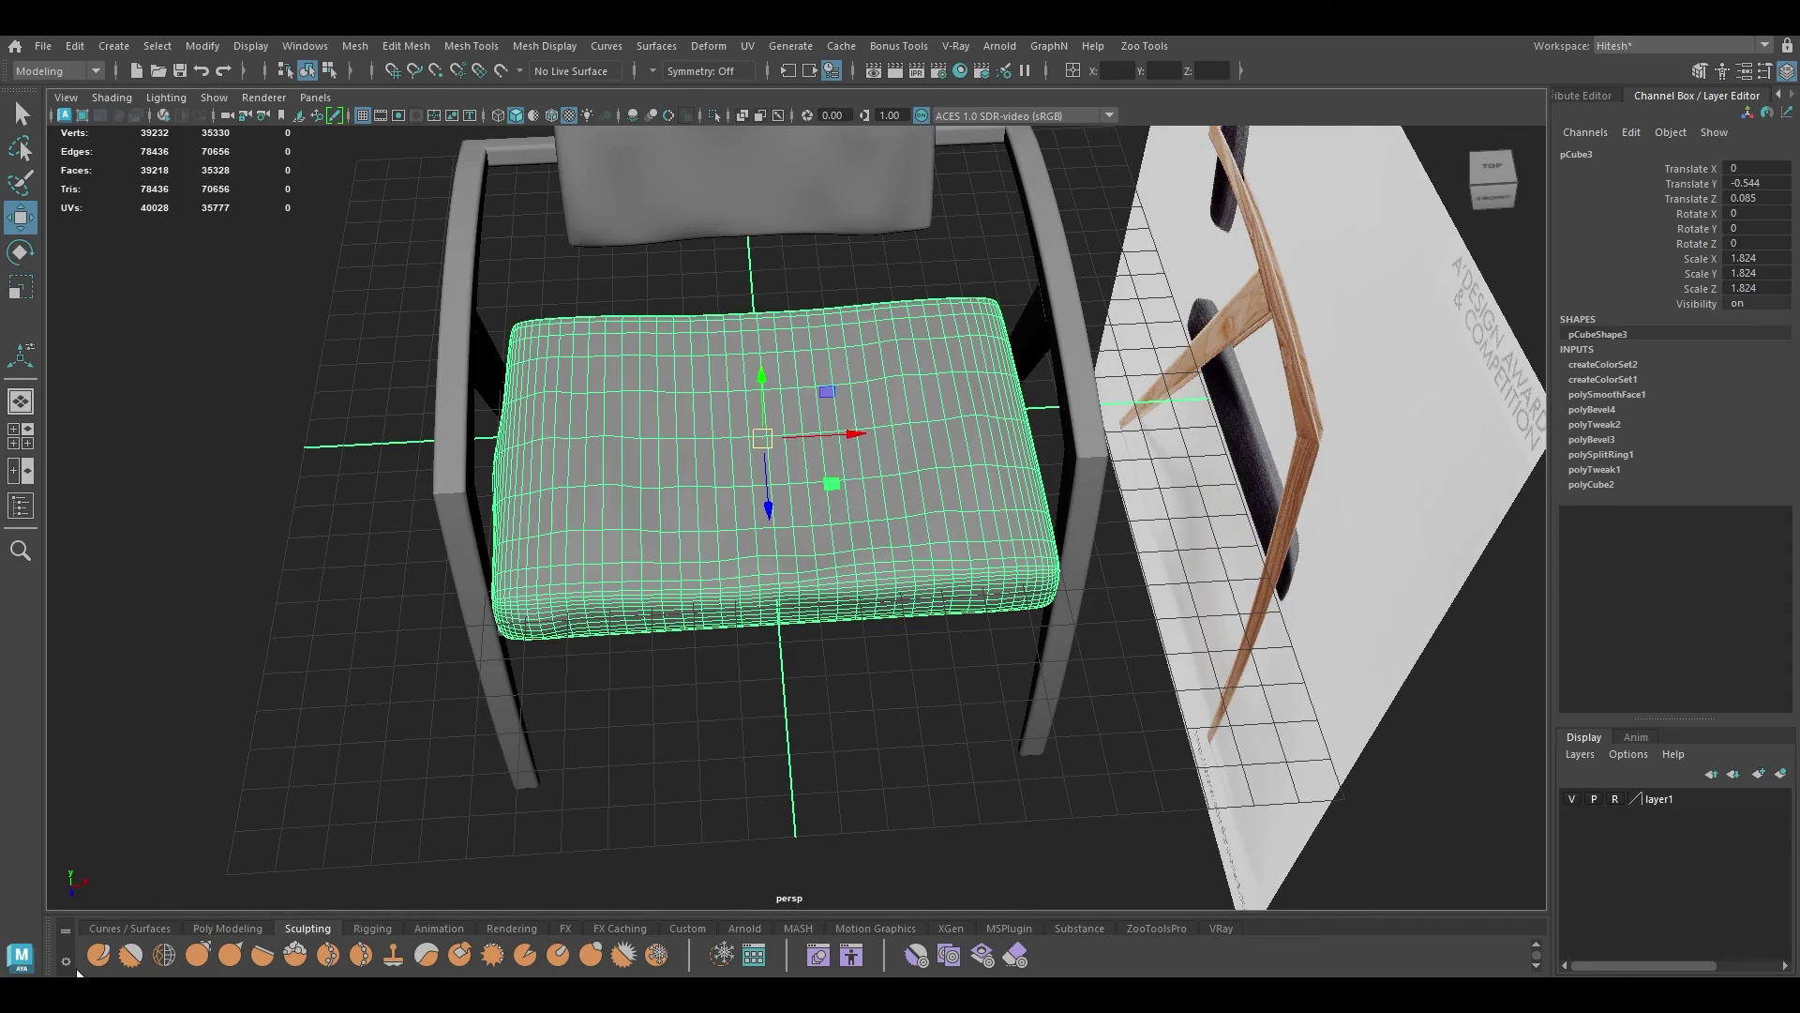
{"action": "left_click", "coordinate": [98, 954]}
{"action": "mouse_move", "coordinate": [715, 600]}
{"action": "left_mouse_down", "text": "alt"}
{"action": "mouse_move", "coordinate": [756, 576]}
{"action": "mouse_move", "coordinate": [747, 599]}
{"action": "mouse_move", "coordinate": [715, 547]}
{"action": "mouse_move", "coordinate": [597, 683]}
{"action": "mouse_move", "coordinate": [603, 623]}
{"action": "mouse_move", "coordinate": [544, 541]}
{"action": "left_mouse_up", "text": "alt"}
{"action": "scroll", "coordinate": [597, 684], "scroll_direction": "up", "scroll_amount": 3}
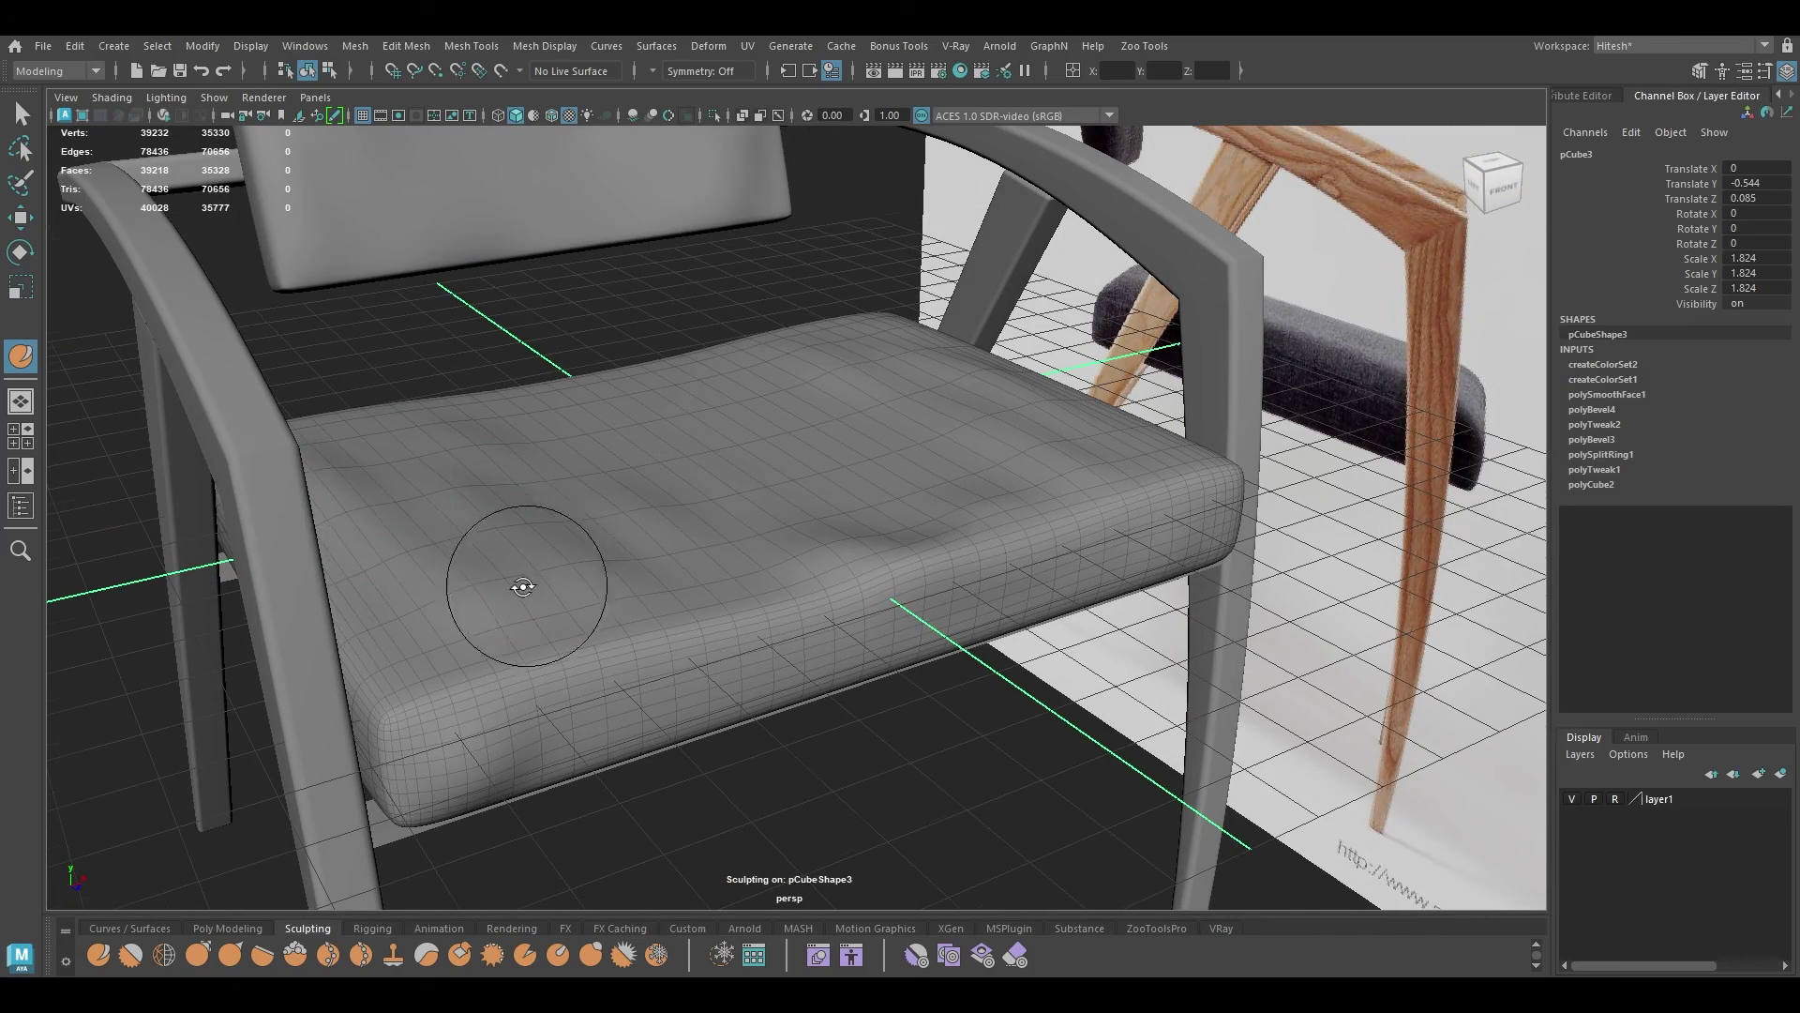
{"action": "left_click_drag", "start_coordinate": [523, 587], "coordinate": [336, 460], "text": "alt"}
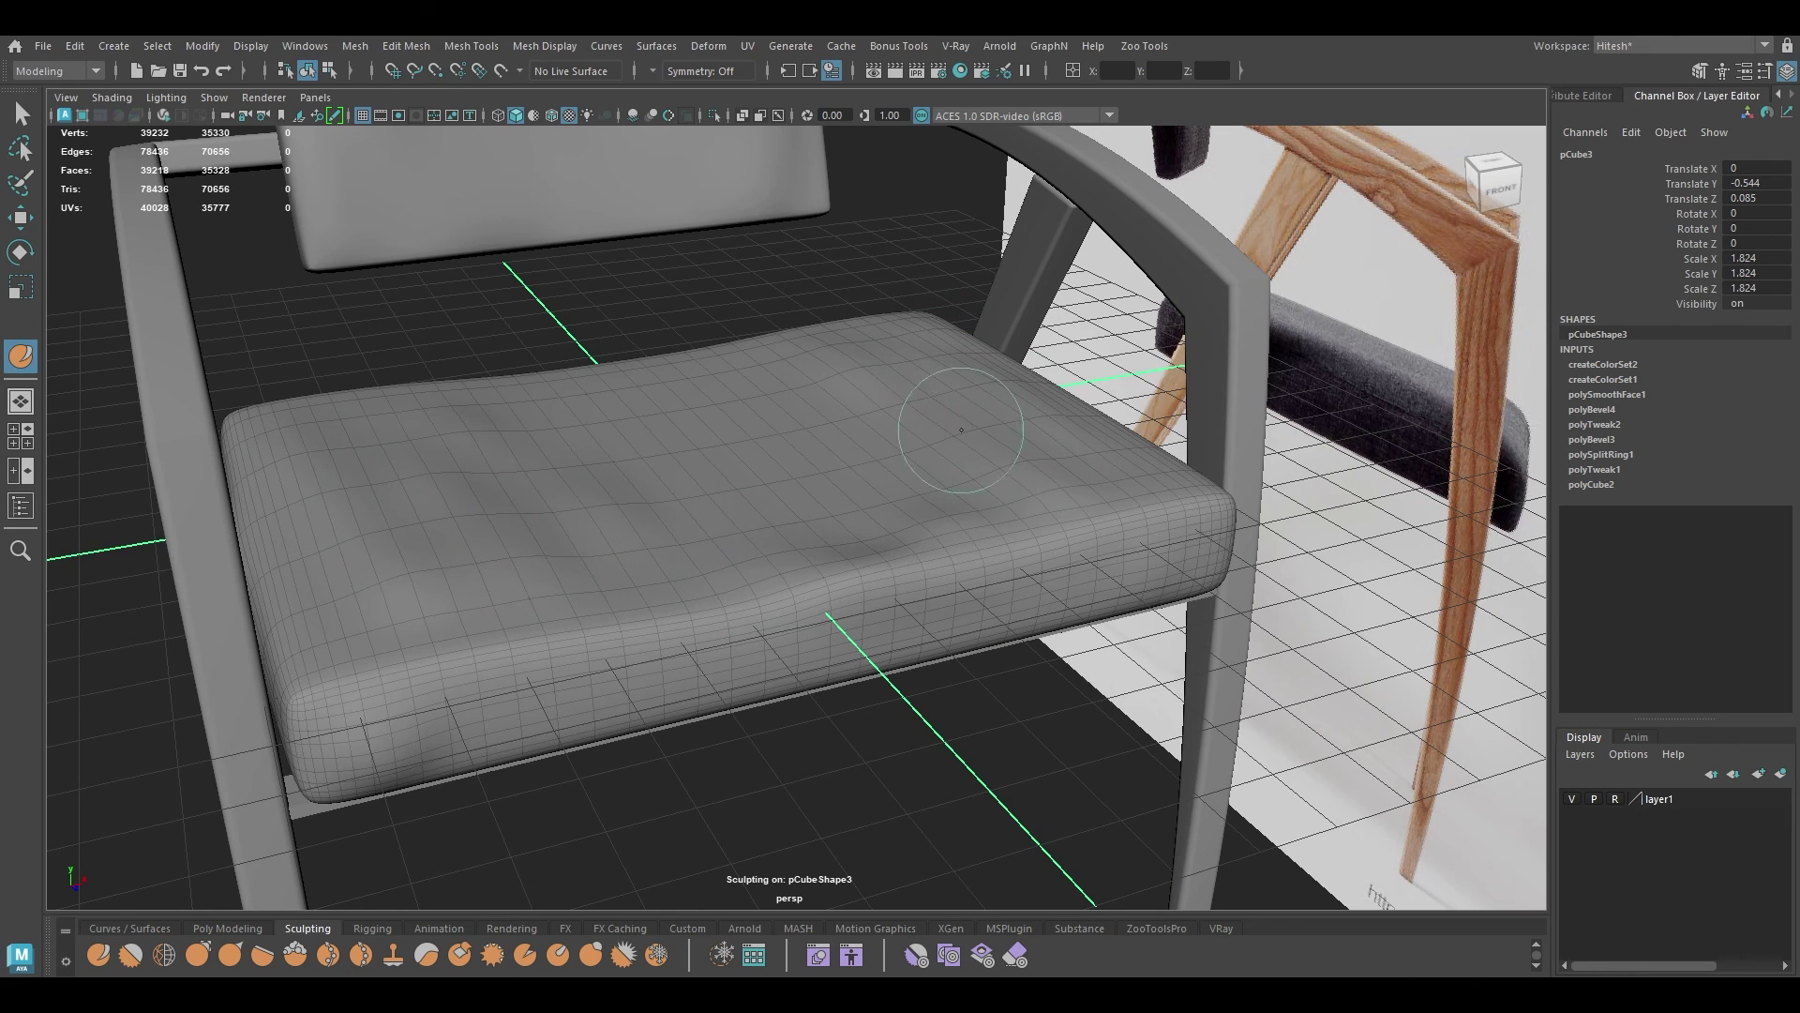
{"action": "mouse_move", "coordinate": [938, 364]}
{"action": "left_mouse_down", "text": "alt"}
{"action": "mouse_move", "coordinate": [1054, 734]}
{"action": "mouse_move", "coordinate": [1073, 684]}
{"action": "mouse_move", "coordinate": [839, 473]}
{"action": "mouse_move", "coordinate": [753, 519]}
{"action": "left_mouse_up", "text": "alt"}
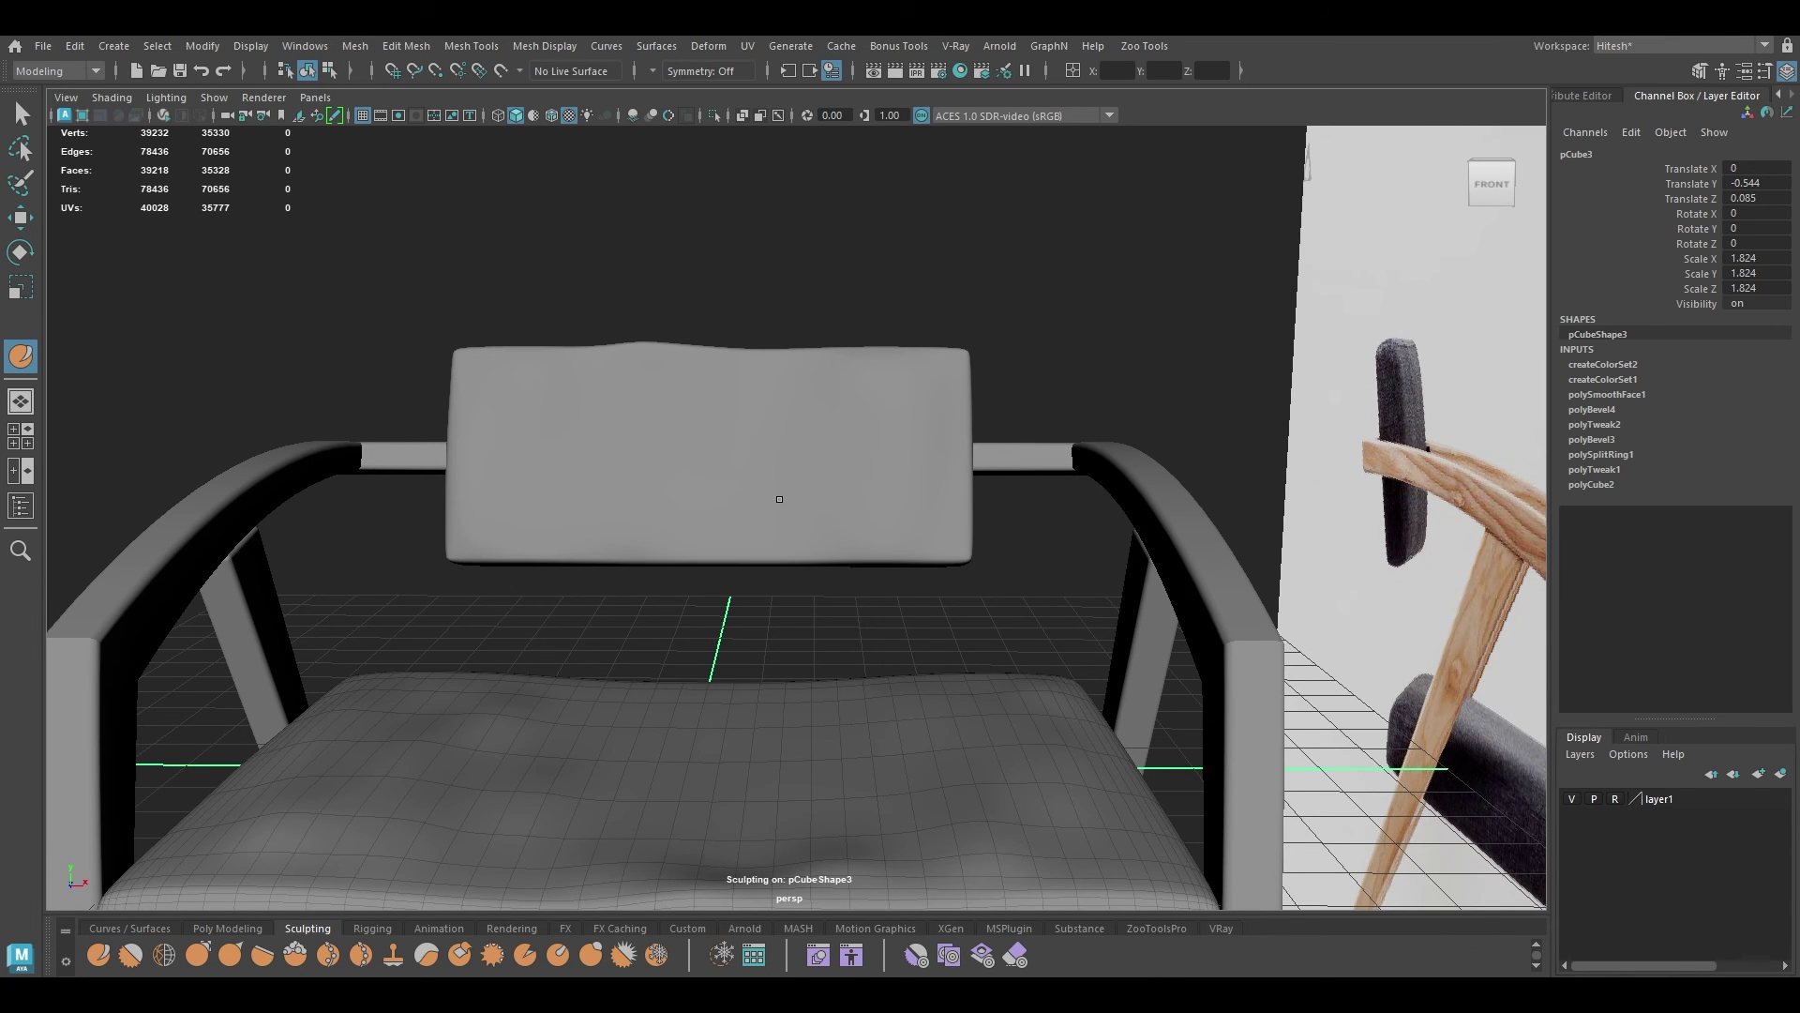
{"action": "key", "text": "w"}
Step: Refine the folds on the smoothed backrest cushion's front face with the Sculpt tool and deselect it
{"action": "left_click", "coordinate": [786, 492]}
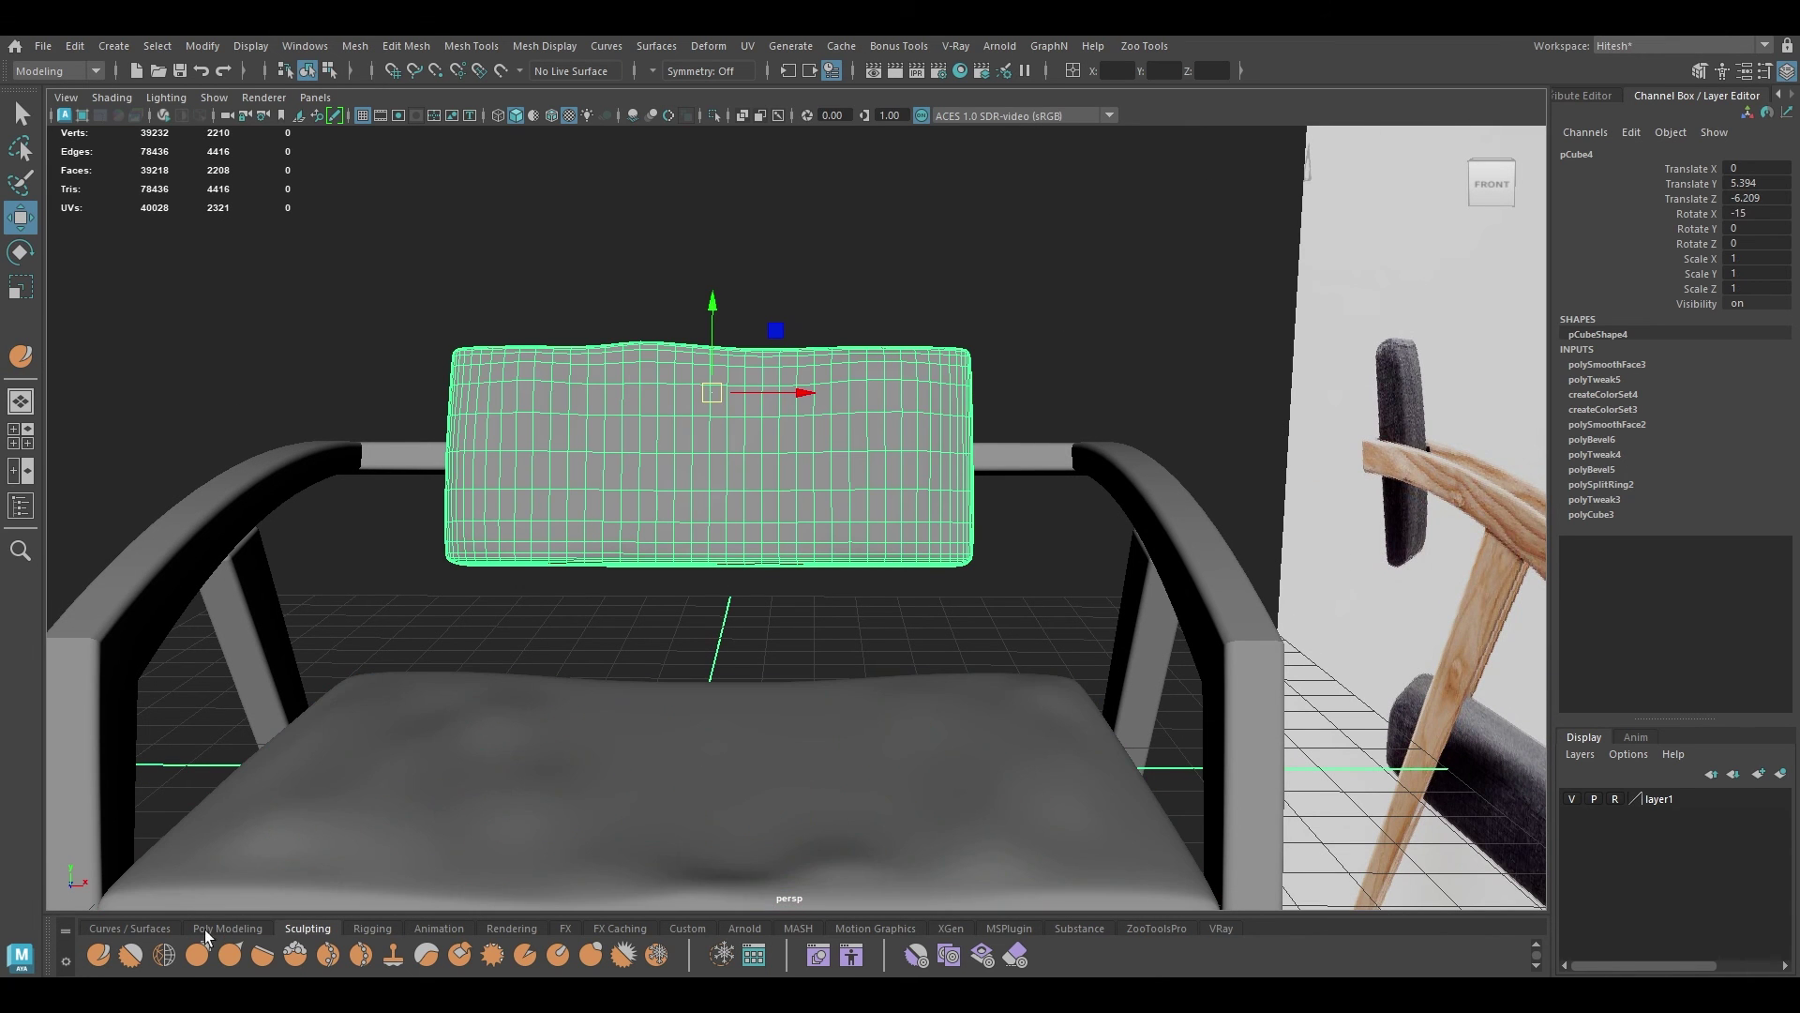
{"action": "left_click", "coordinate": [99, 954]}
{"action": "mouse_move", "coordinate": [895, 496]}
{"action": "left_mouse_down", "text": "alt"}
{"action": "mouse_move", "coordinate": [937, 441]}
{"action": "mouse_move", "coordinate": [815, 380]}
{"action": "left_mouse_up", "text": "alt"}
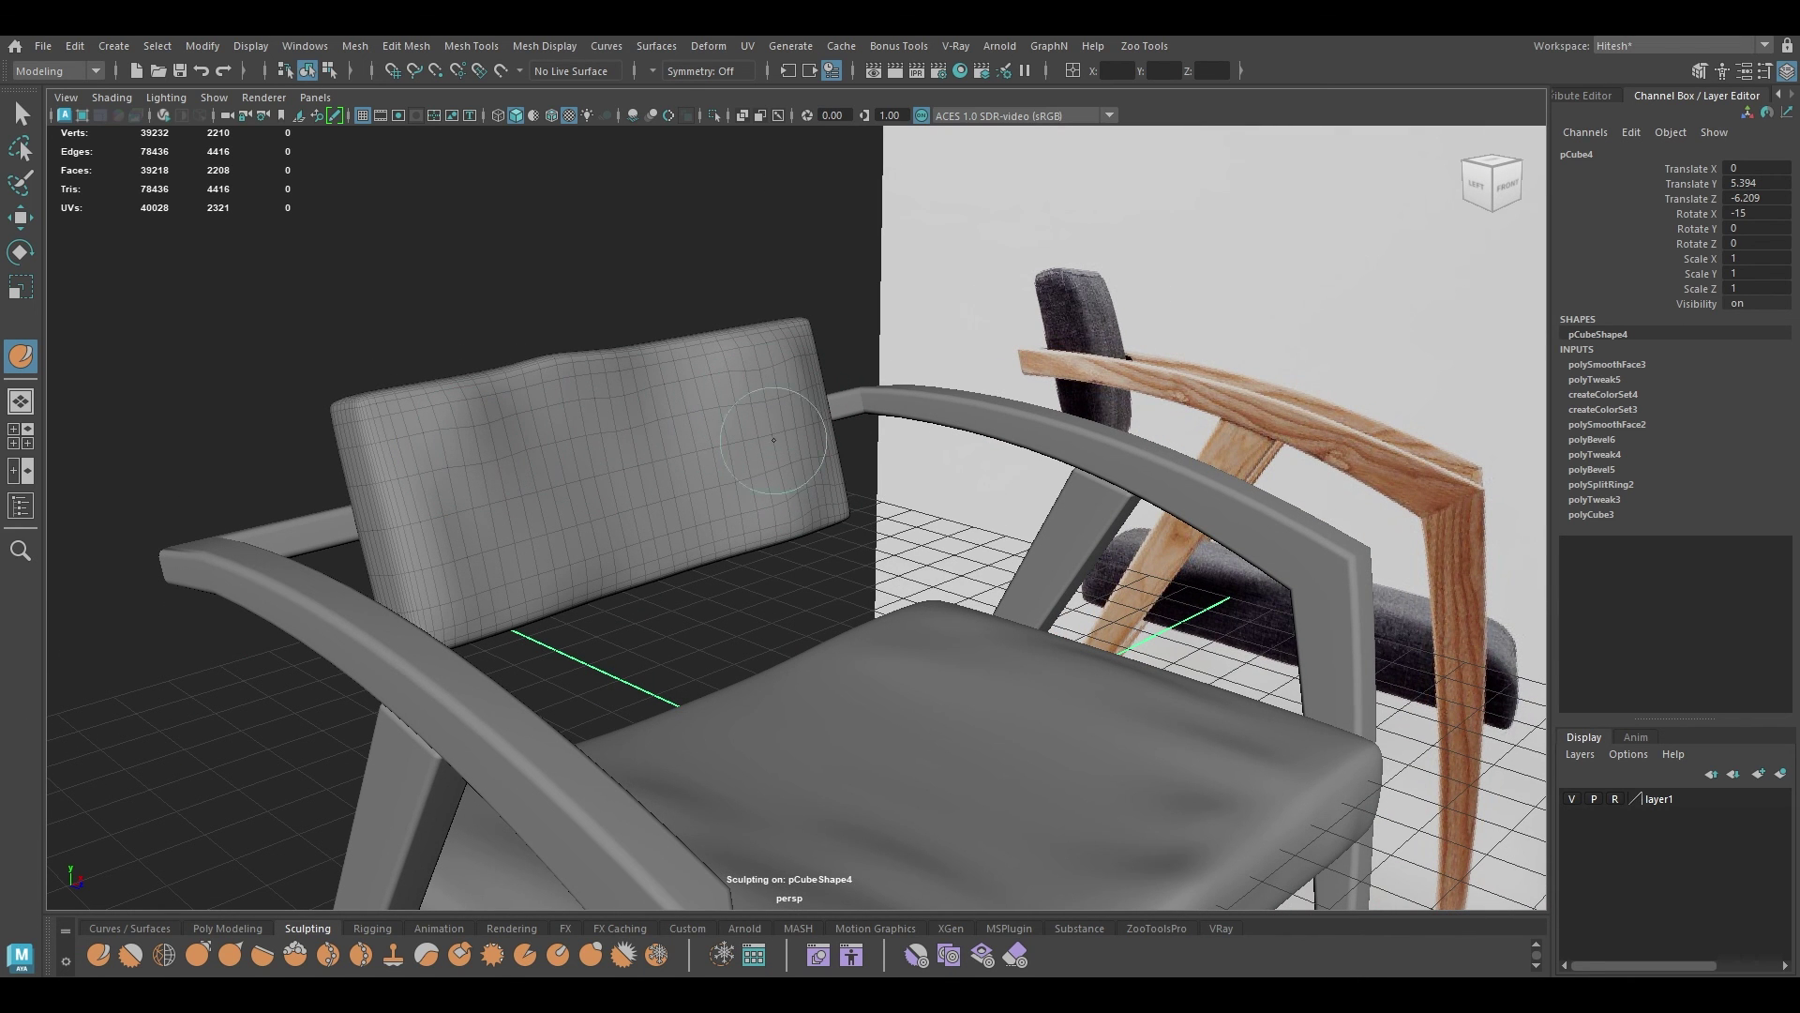
{"action": "left_click_drag", "start_coordinate": [804, 563], "coordinate": [662, 451], "text": "alt"}
{"action": "key", "text": "w"}
{"action": "left_click", "coordinate": [707, 314]}
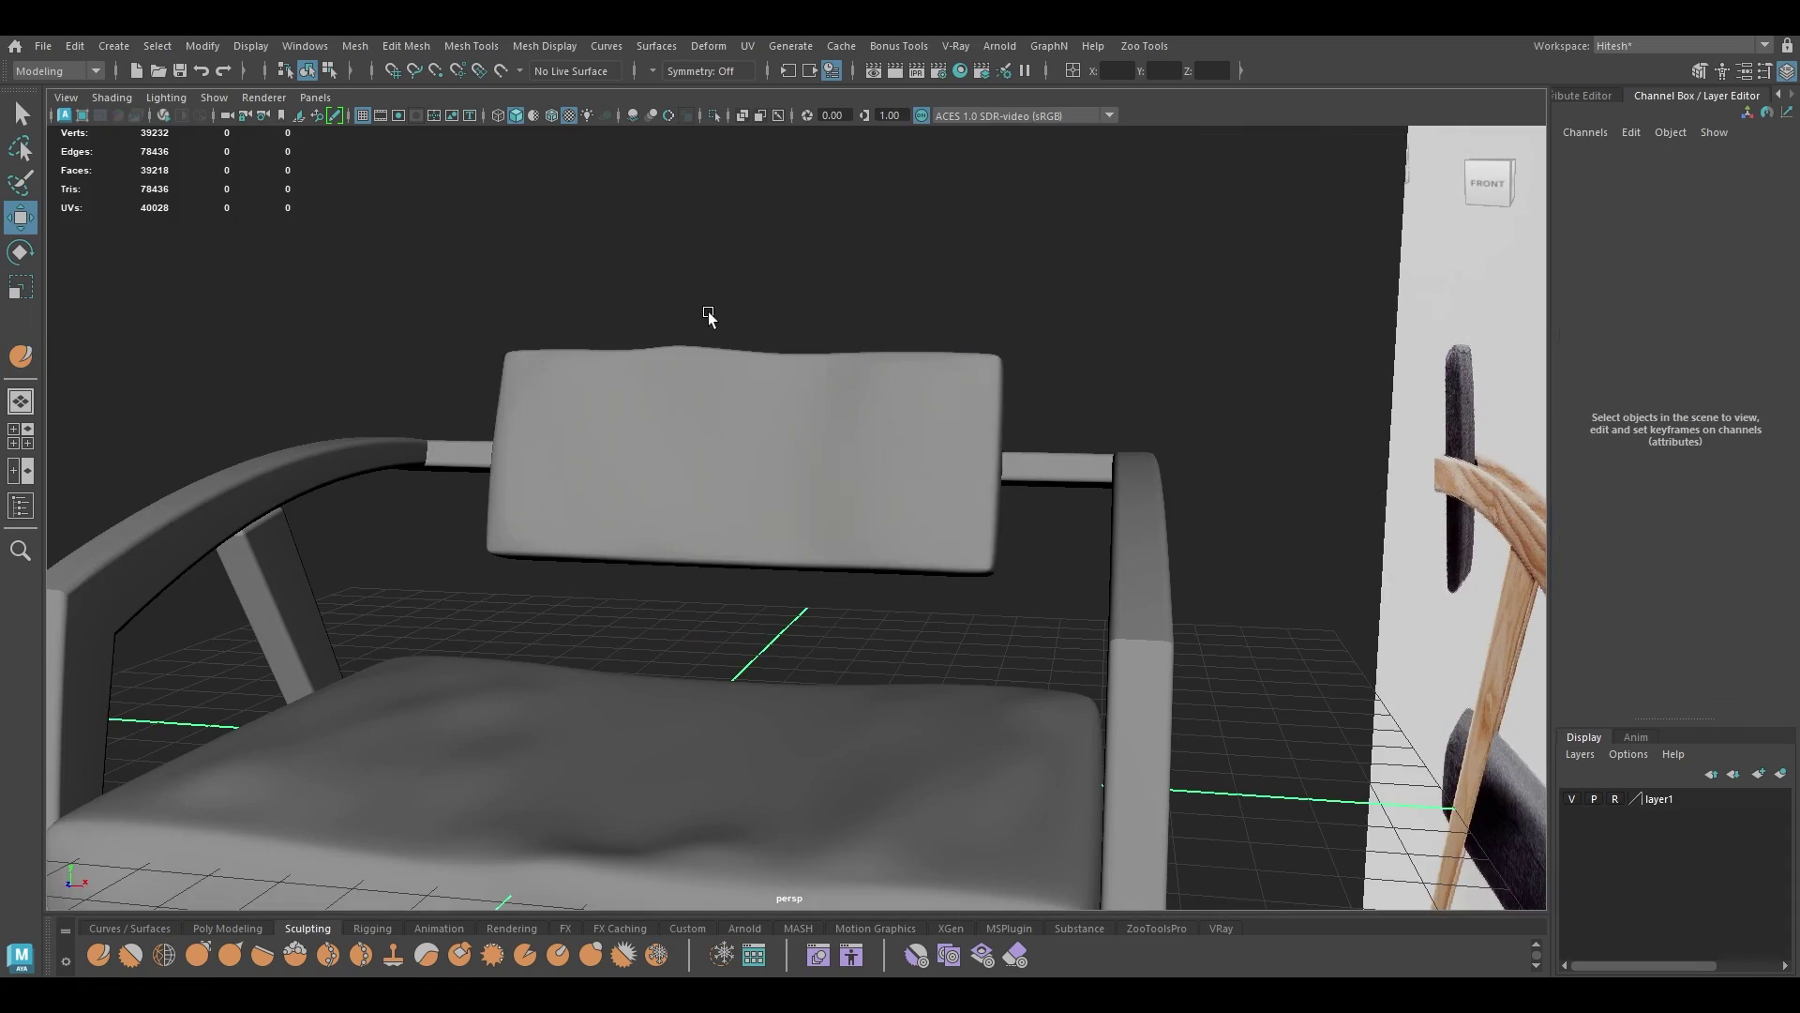
Step: Inspect the chair from several angles, comparing its cushions and frame with the reference image
{"action": "left_click_drag", "start_coordinate": [707, 313], "coordinate": [795, 384], "text": "alt"}
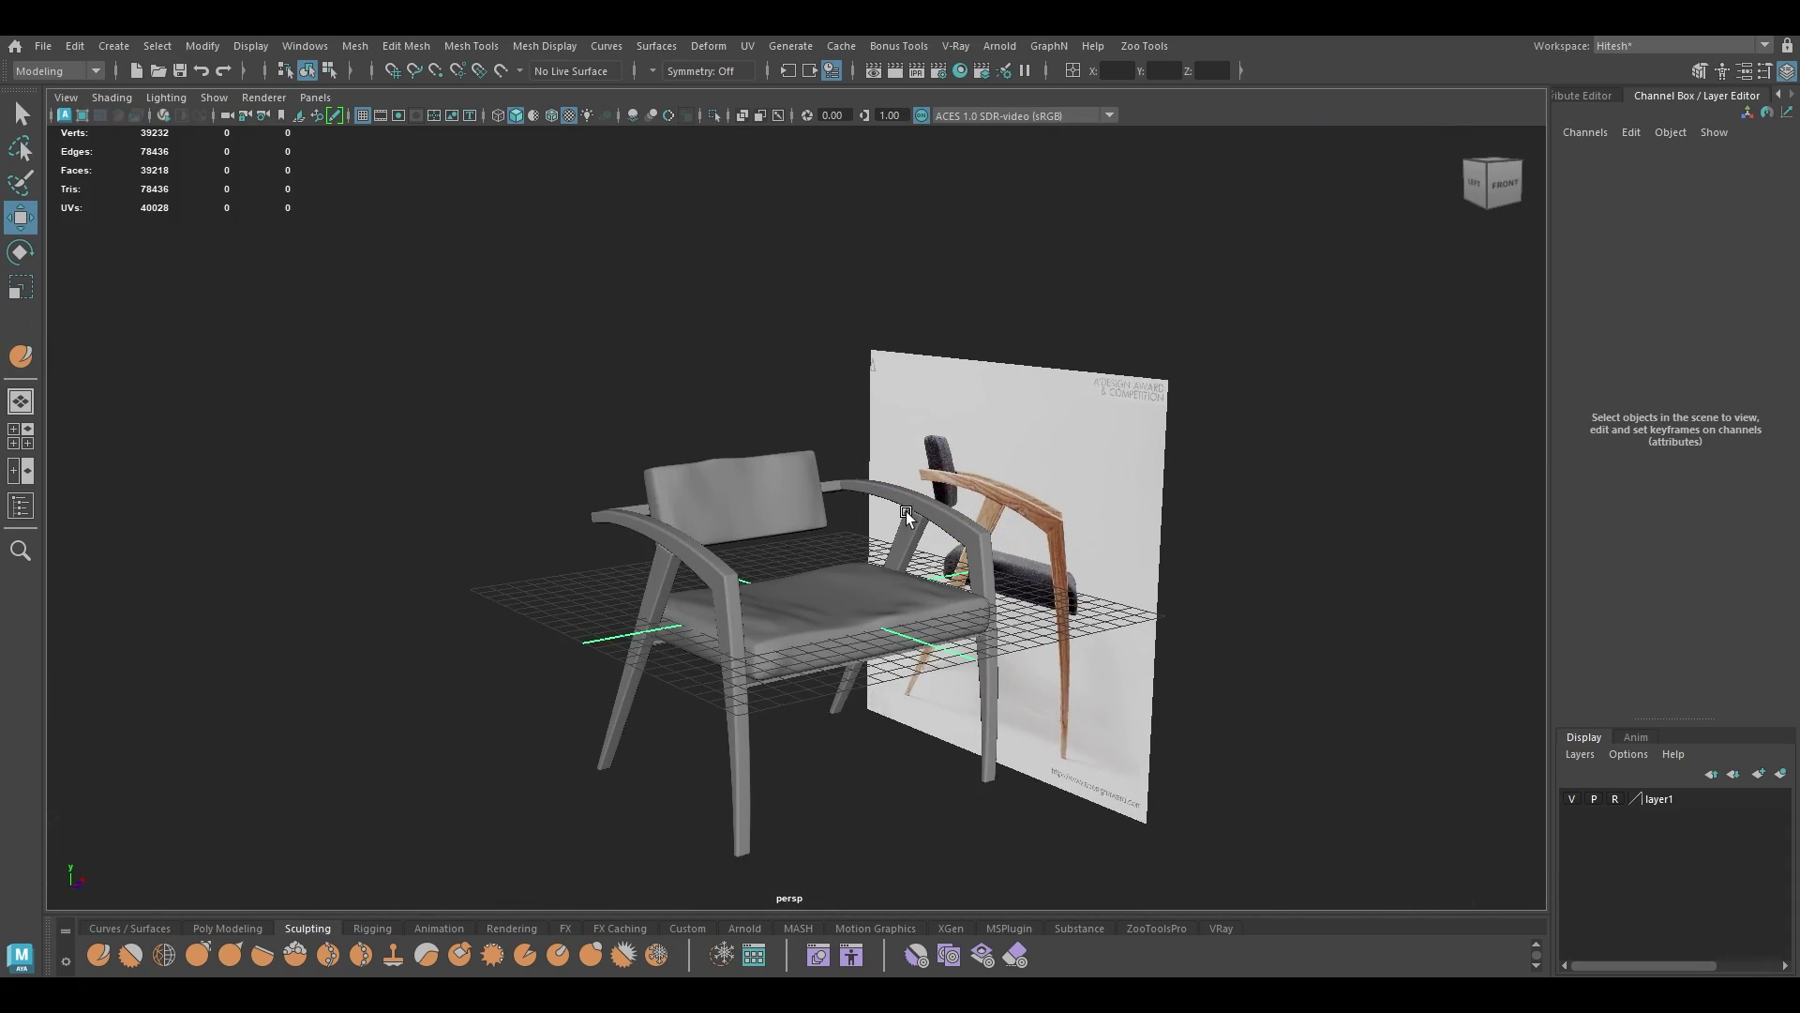
{"action": "right_click_drag", "start_coordinate": [795, 385], "coordinate": [1194, 667], "text": "alt"}
{"action": "middle_click_drag", "start_coordinate": [1195, 667], "coordinate": [1046, 717], "text": "alt"}
{"action": "left_click_drag", "start_coordinate": [1047, 717], "coordinate": [972, 747], "text": "alt"}
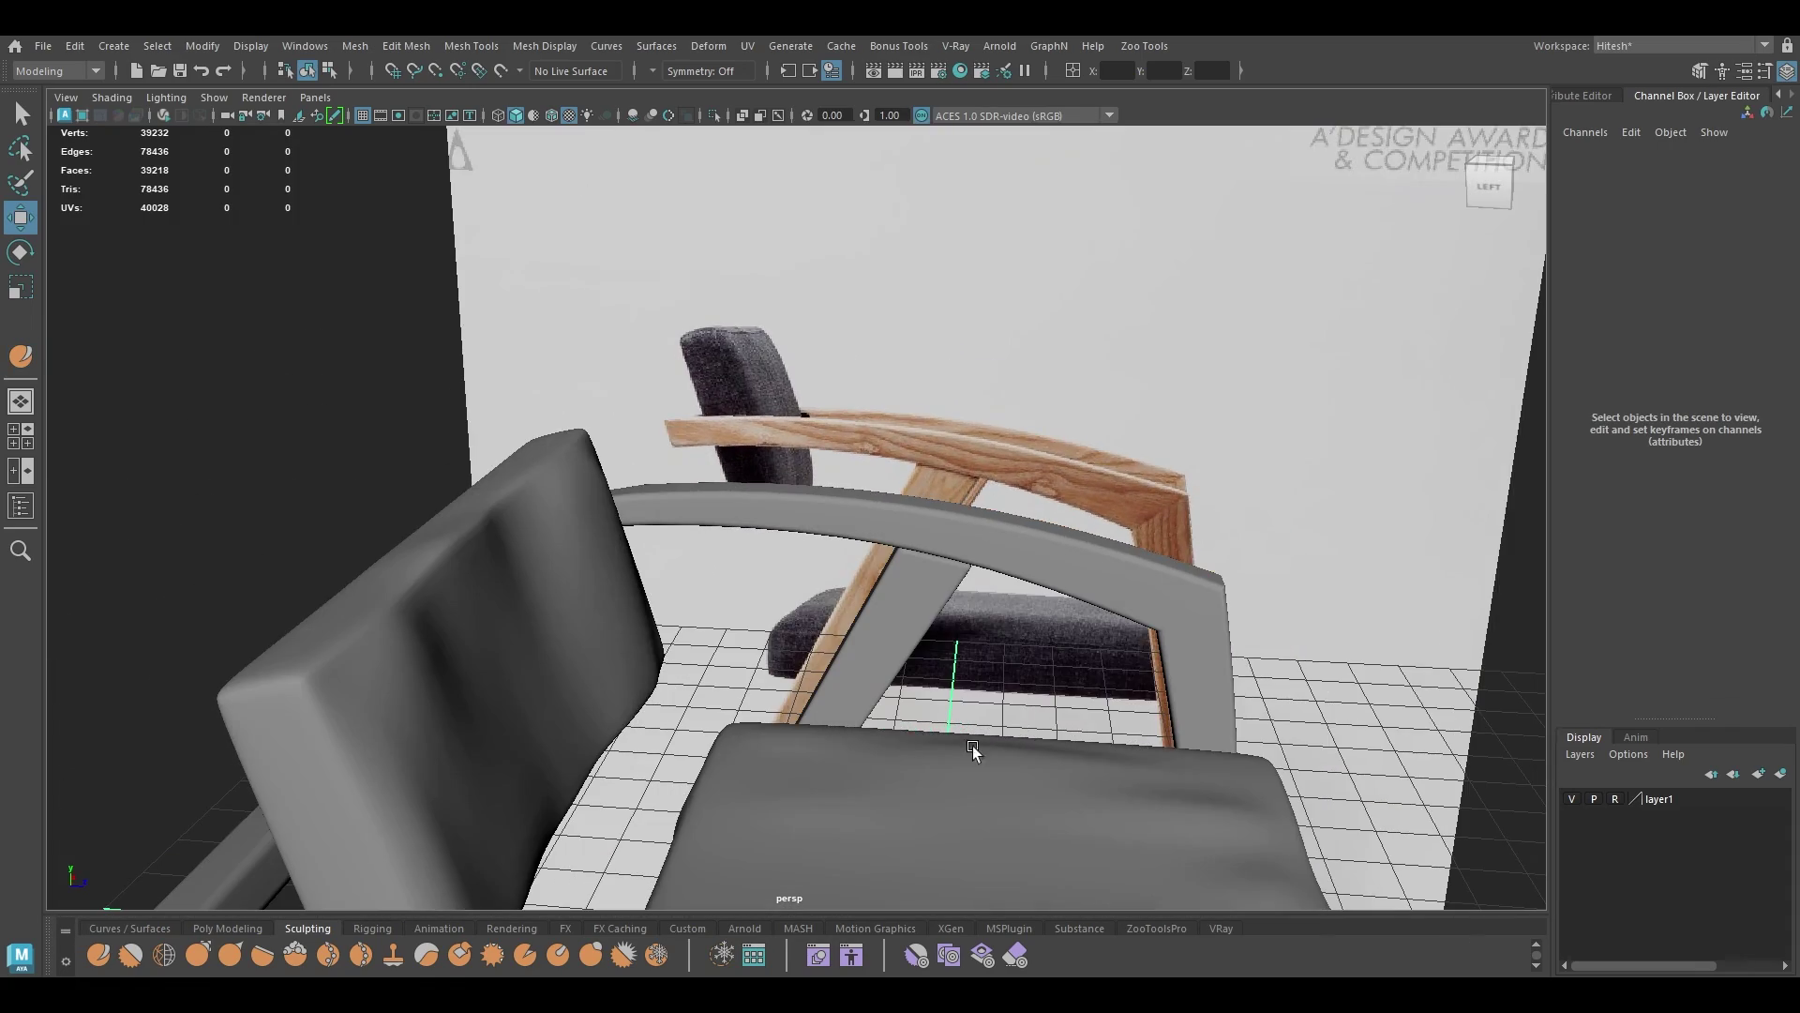
{"action": "left_click", "coordinate": [523, 691]}
{"action": "left_click_drag", "start_coordinate": [522, 691], "coordinate": [487, 413], "text": "alt"}
{"action": "left_click", "coordinate": [487, 413]}
{"action": "left_click_drag", "start_coordinate": [685, 675], "coordinate": [930, 568], "text": "alt"}
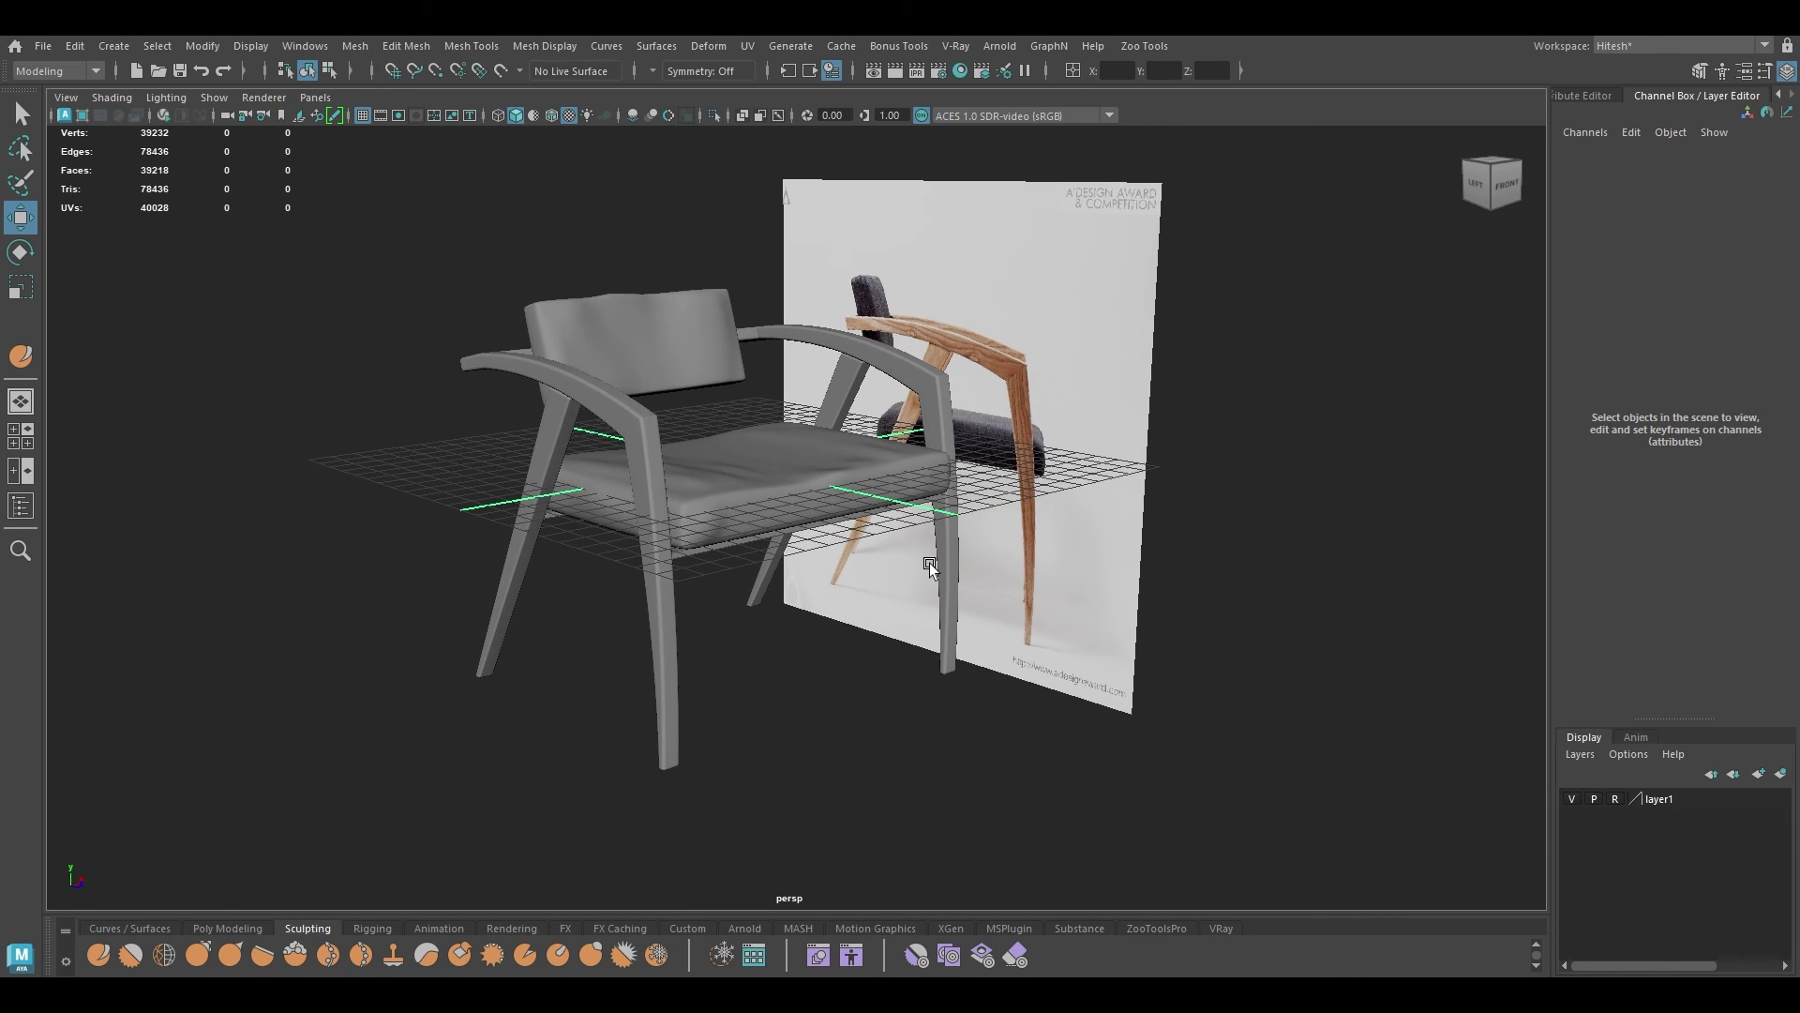